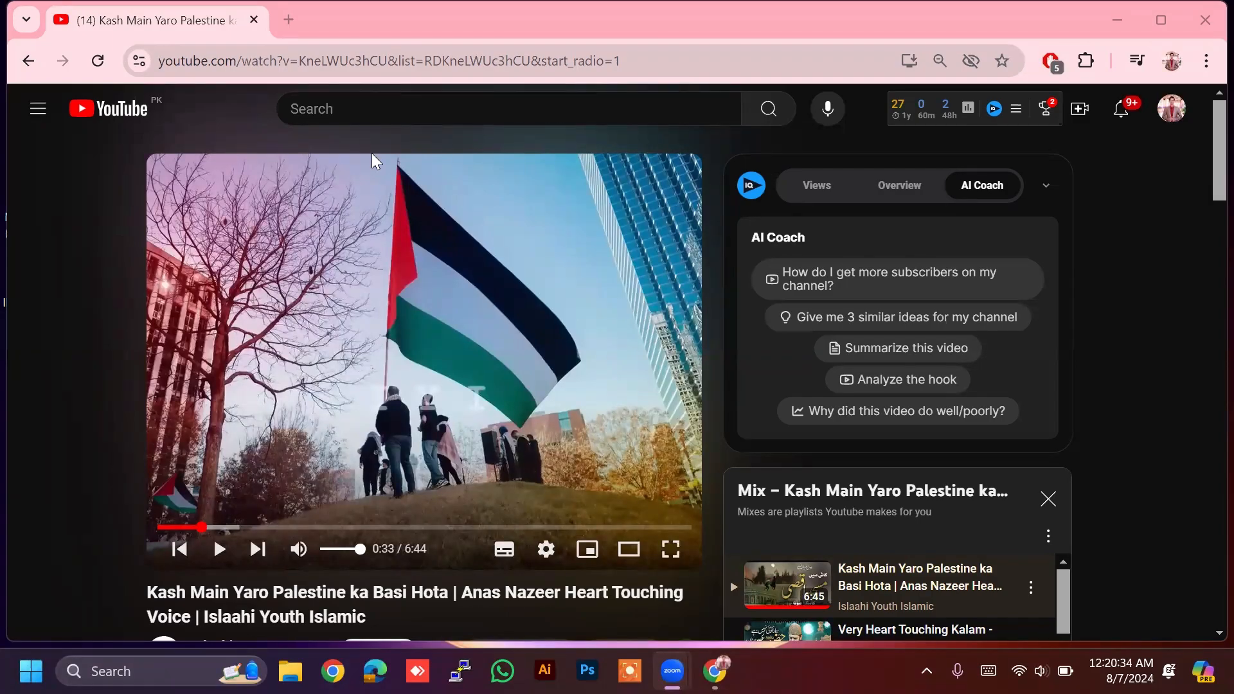
Step: Bring the Chrome window showing the Kash Main Yaro Palestine video to the front
{"action": "left_click", "coordinate": [106, 202]}
Step: Launch a new Google Chrome window from the taskbar
{"action": "left_click", "coordinate": [295, 19]}
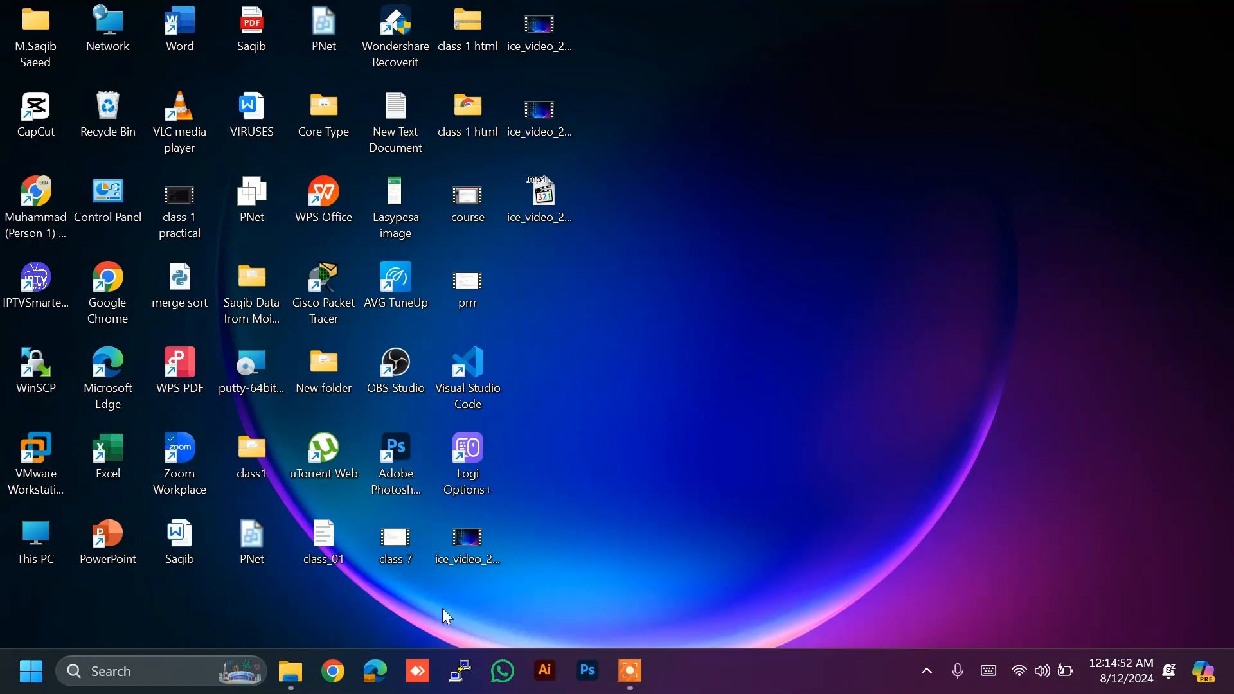
{"action": "left_click", "coordinate": [339, 676]}
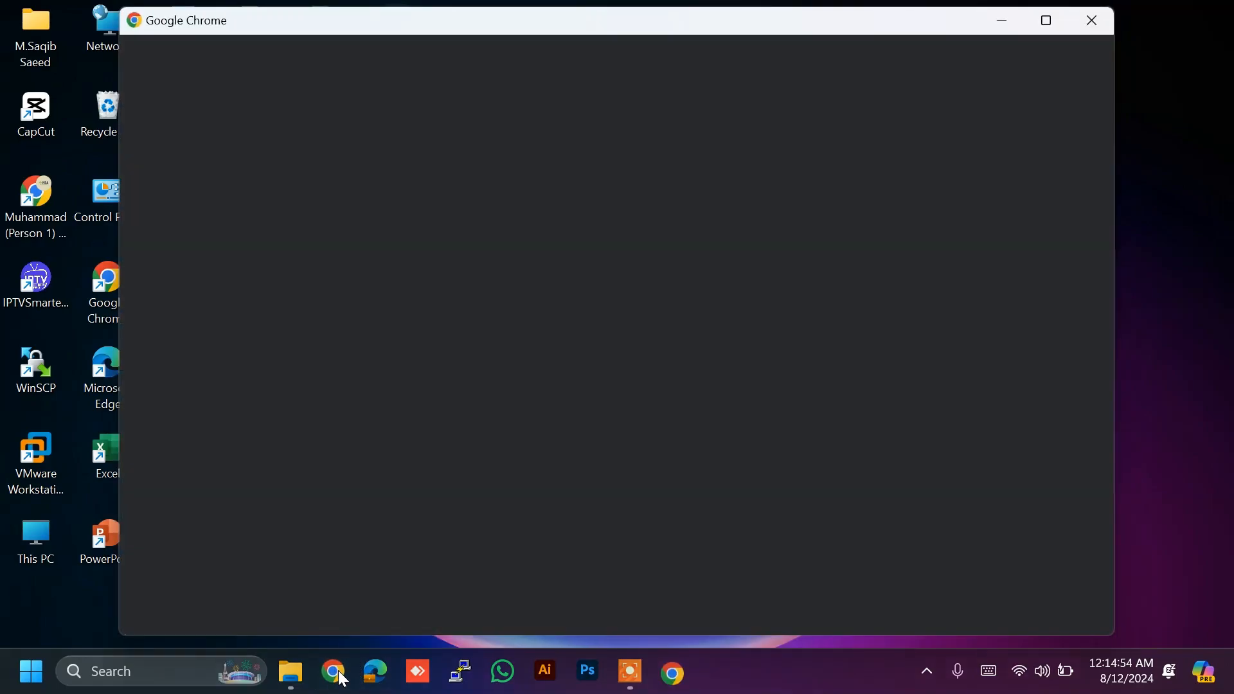
Step: Choose your own Chrome profile and load canva.com from the address bar
{"action": "left_click", "coordinate": [887, 311]}
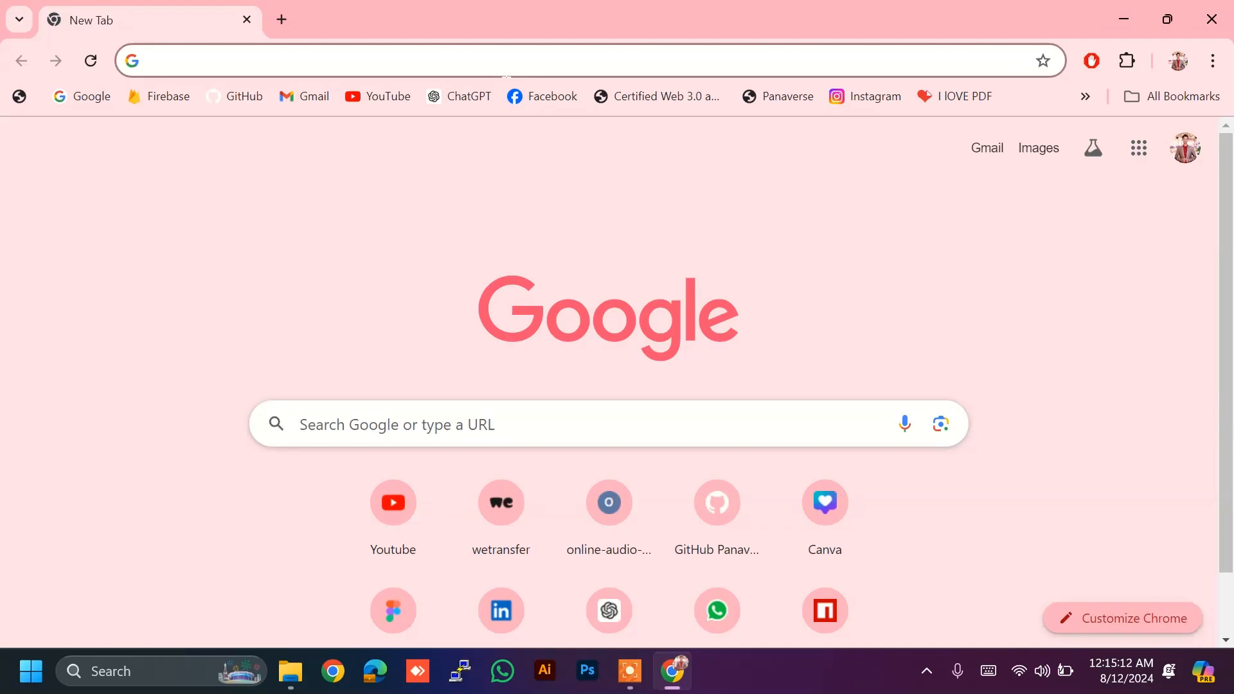
{"action": "type", "text": "c"}
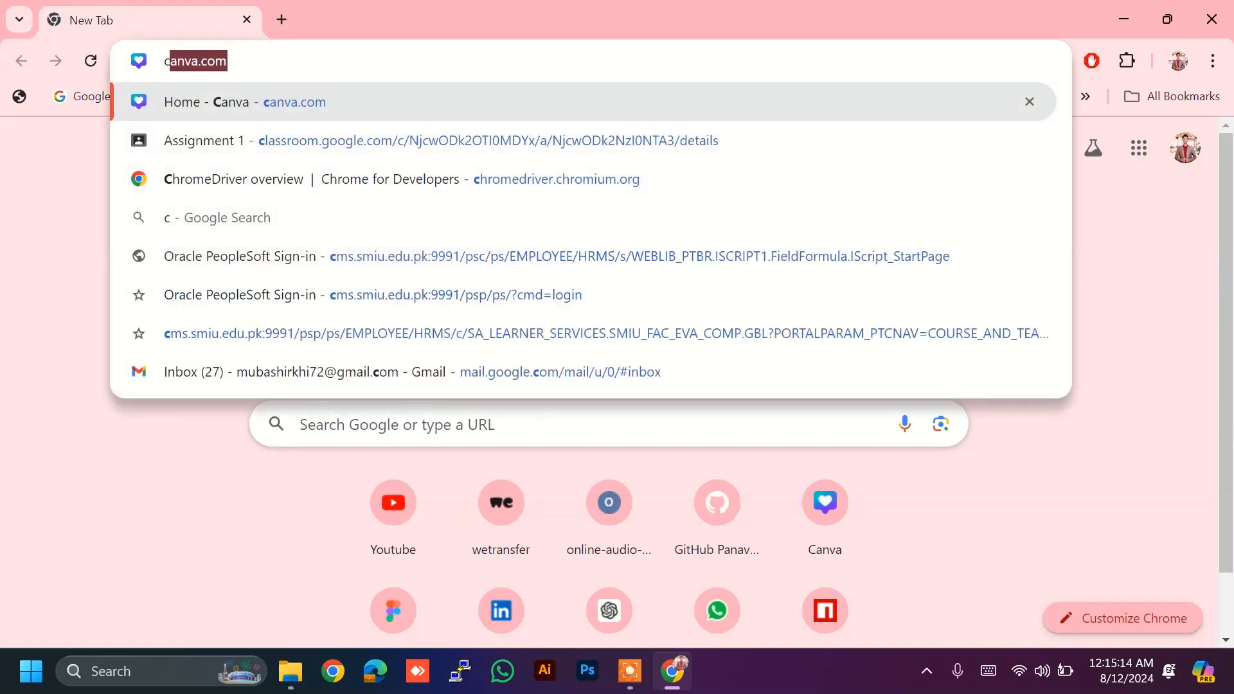
{"action": "type", "text": "anva"}
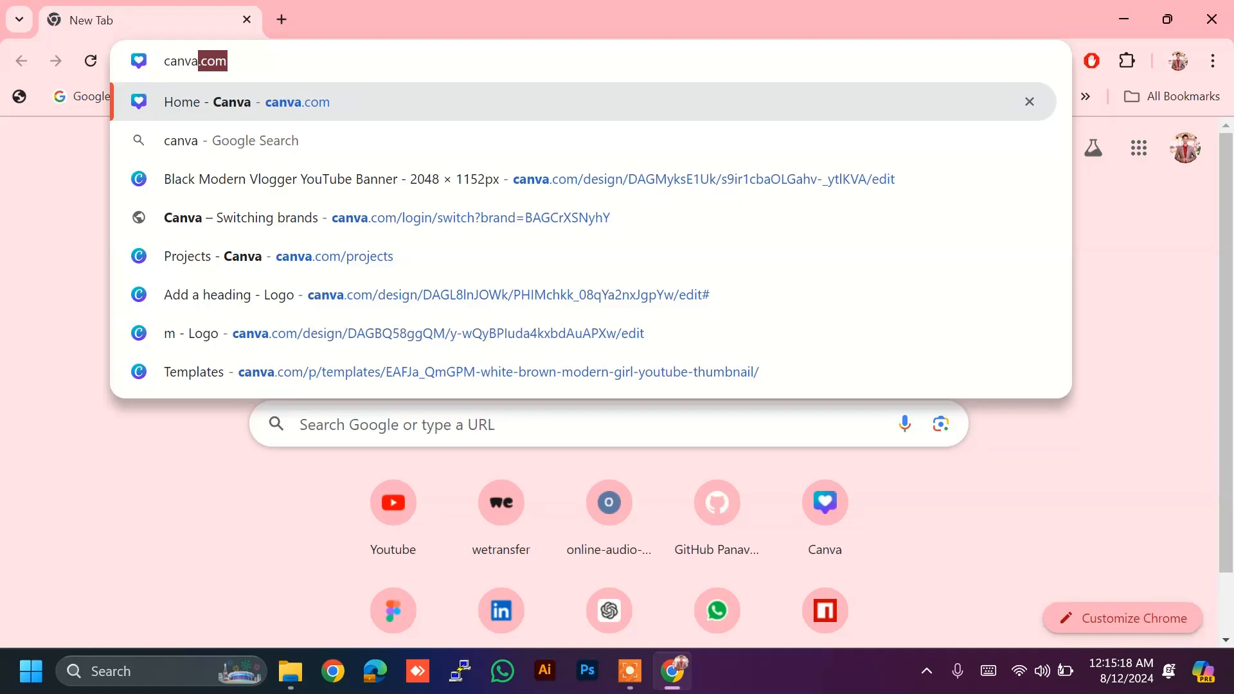
{"action": "key", "text": "Return"}
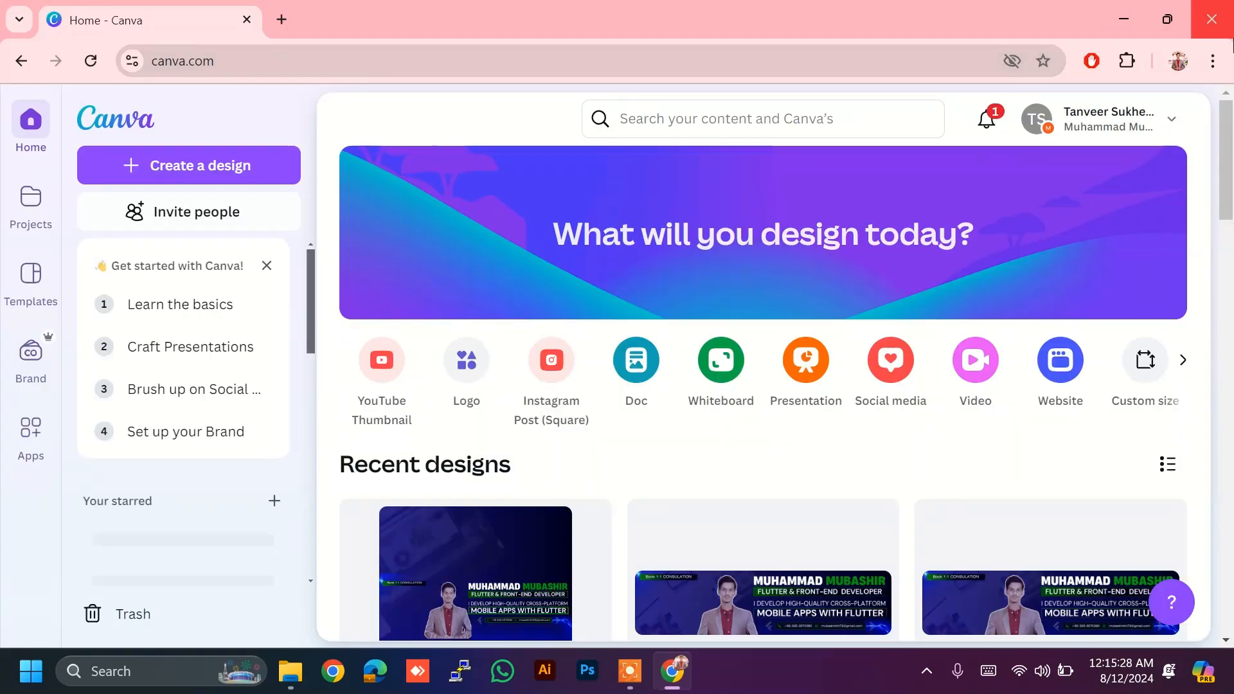
{"action": "left_click", "coordinate": [1212, 62]}
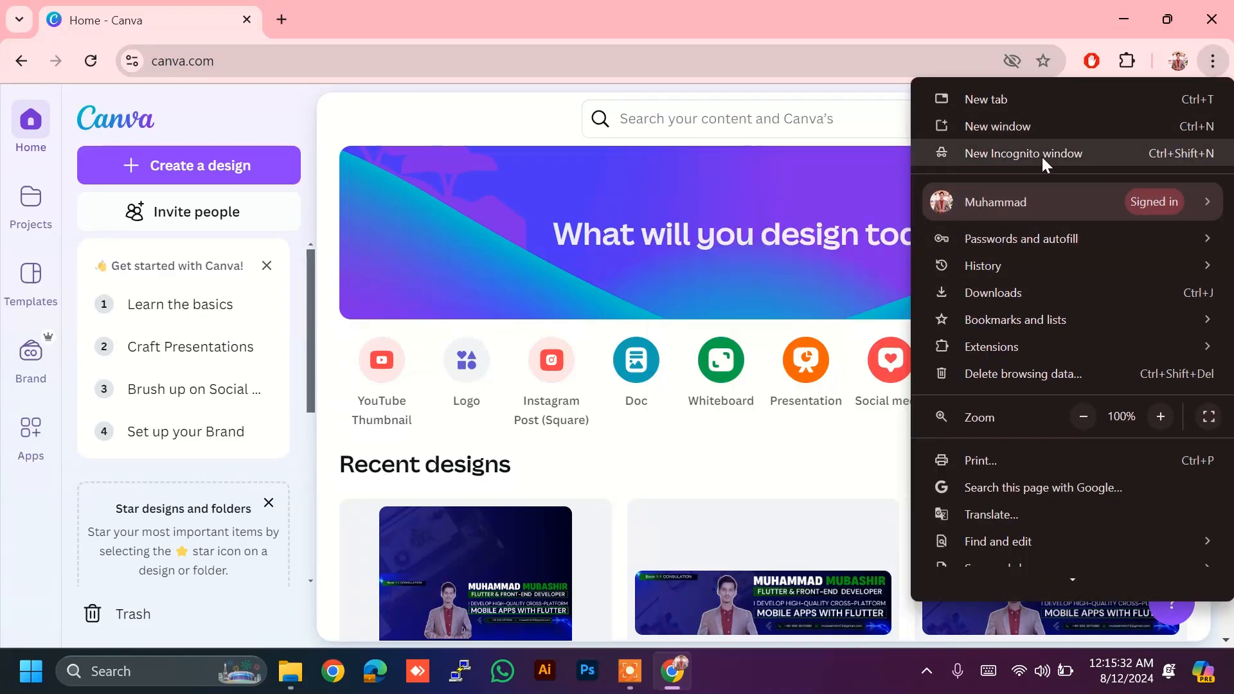
Step: In a new Incognito window, search Google for 'canva' and open the official Canva site
{"action": "left_click", "coordinate": [1042, 155]}
{"action": "type", "text": "canv"}
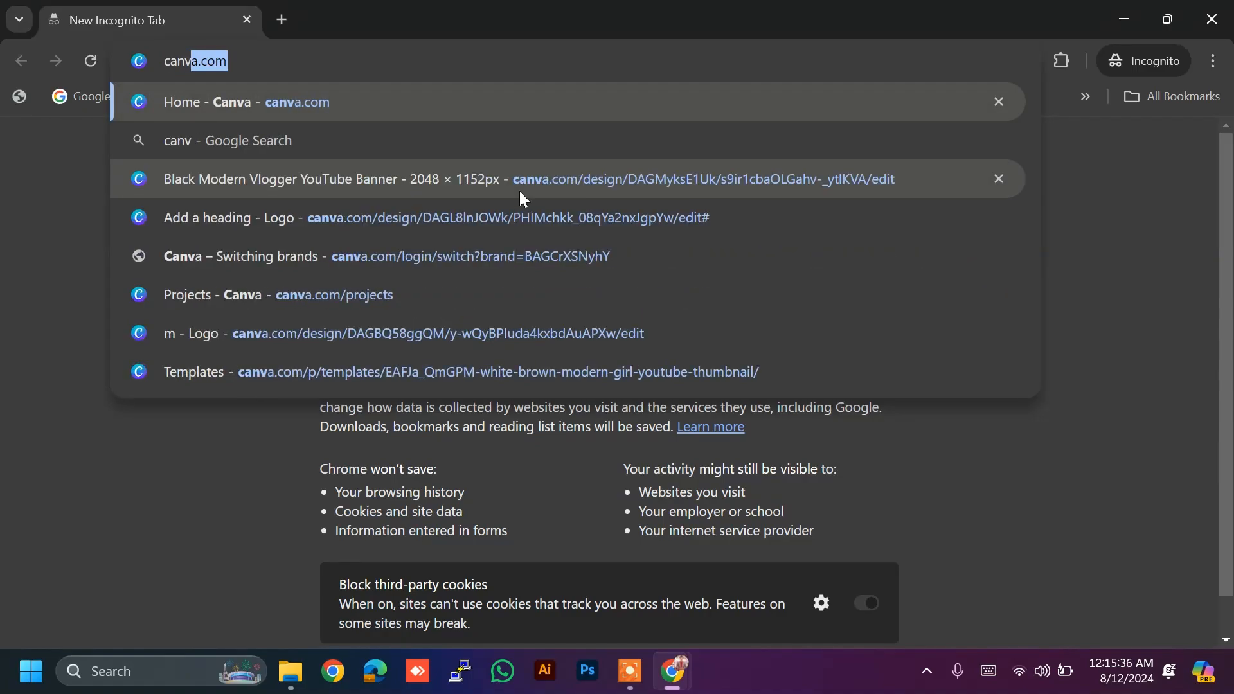
{"action": "type", "text": "a"}
{"action": "key", "text": "Right"}
{"action": "key", "text": "BackSpace"}
{"action": "key", "text": "BackSpace"}
{"action": "key", "text": "BackSpace"}
{"action": "key", "text": "BackSpace"}
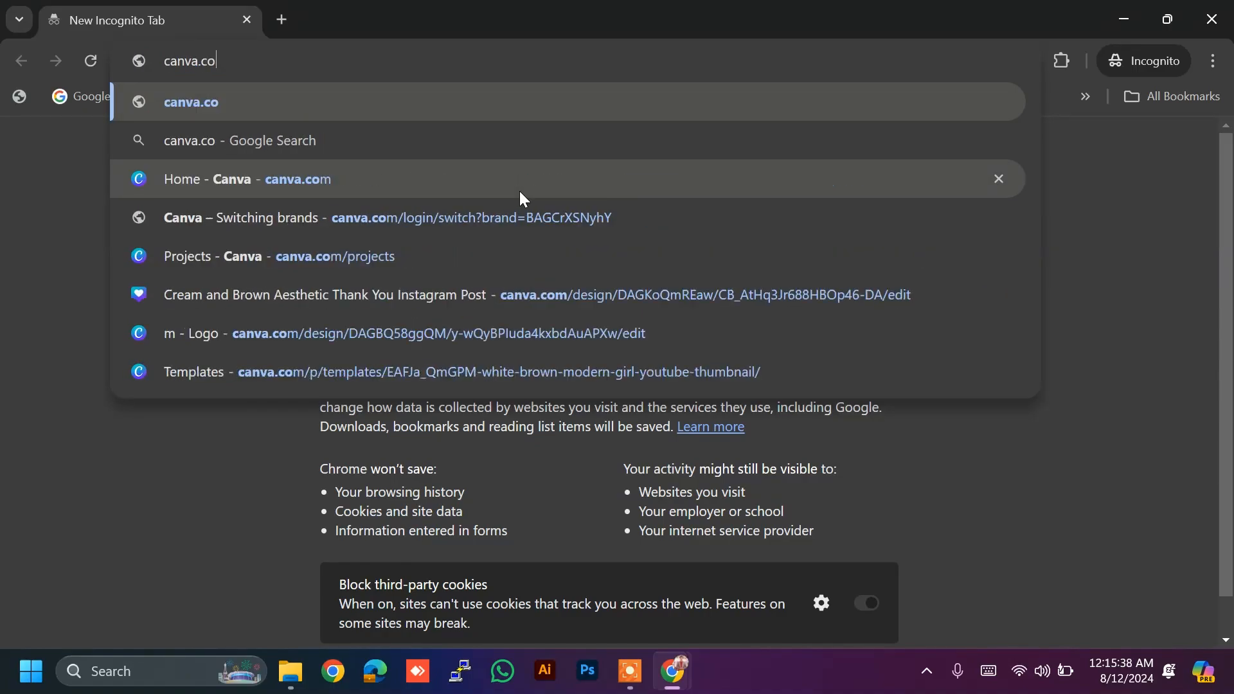
{"action": "key", "text": "Return"}
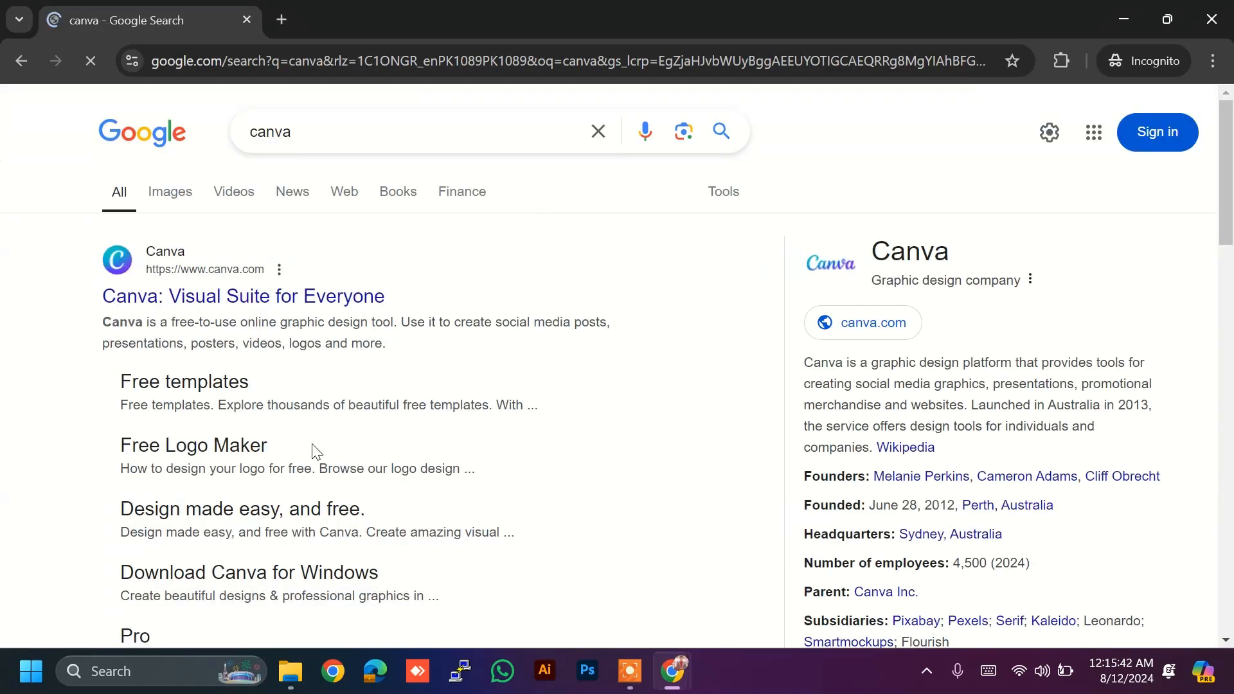
{"action": "left_click", "coordinate": [322, 297]}
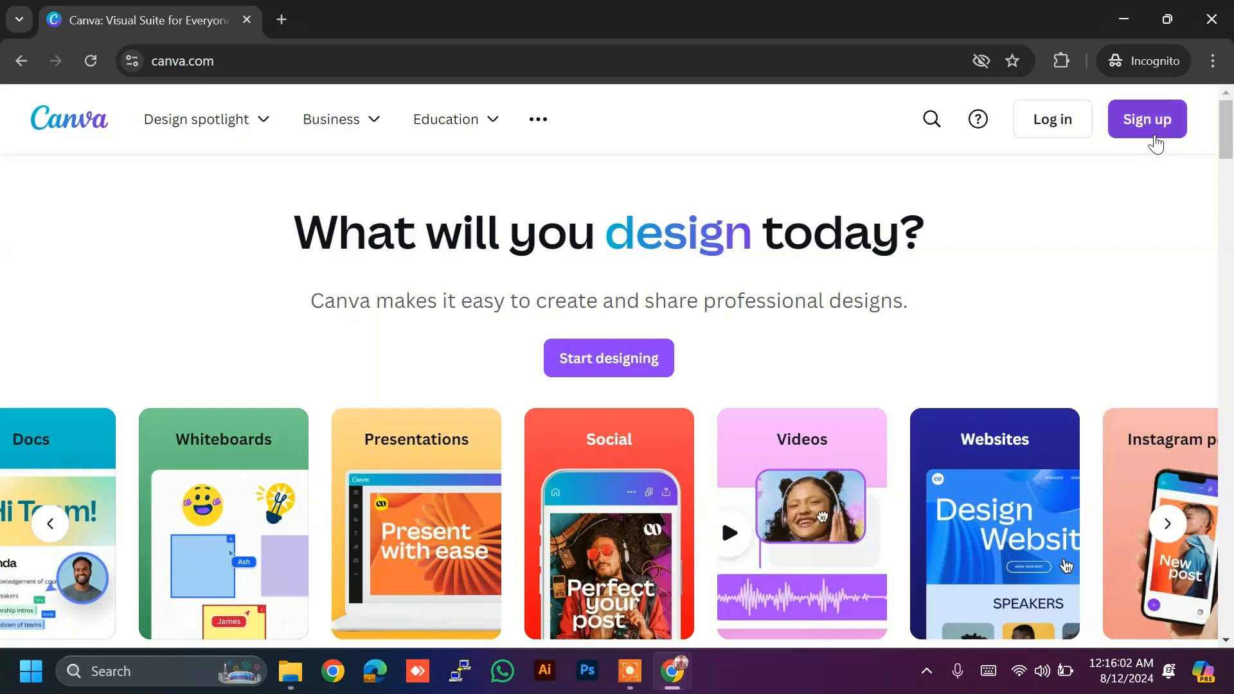
Step: Begin a Canva sign-up with email, then abandon it and close the Incognito window
{"action": "left_click", "coordinate": [1154, 143]}
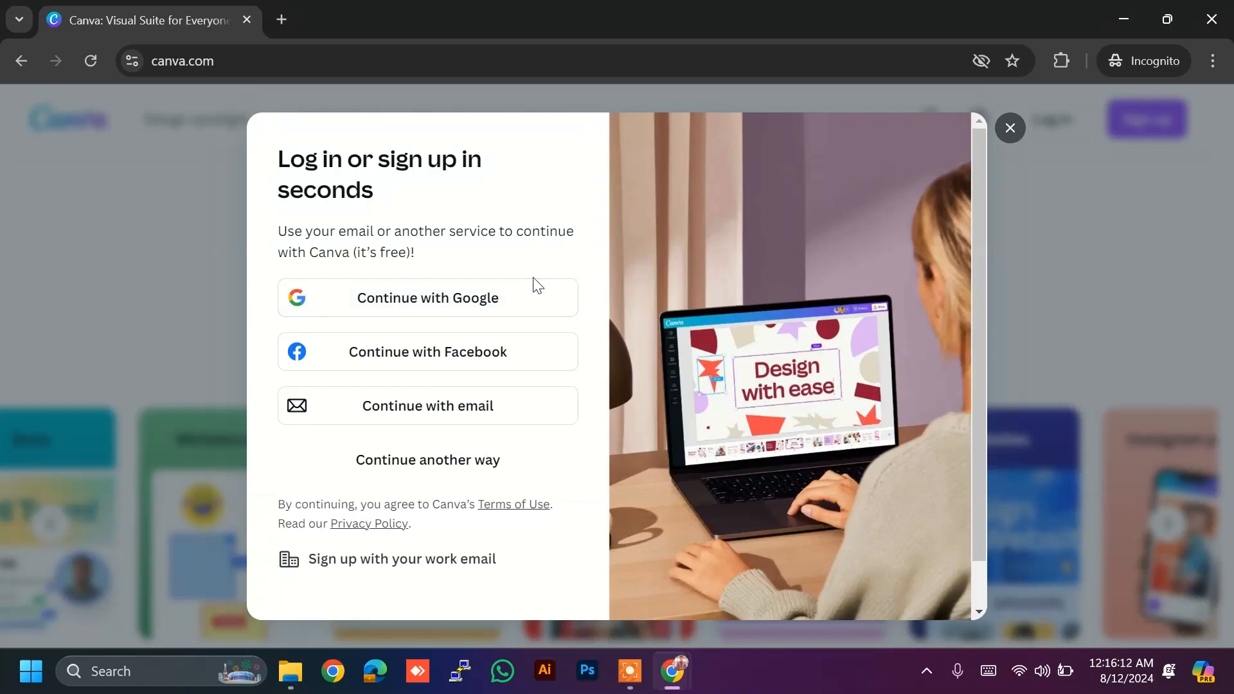
{"action": "left_click", "coordinate": [473, 469]}
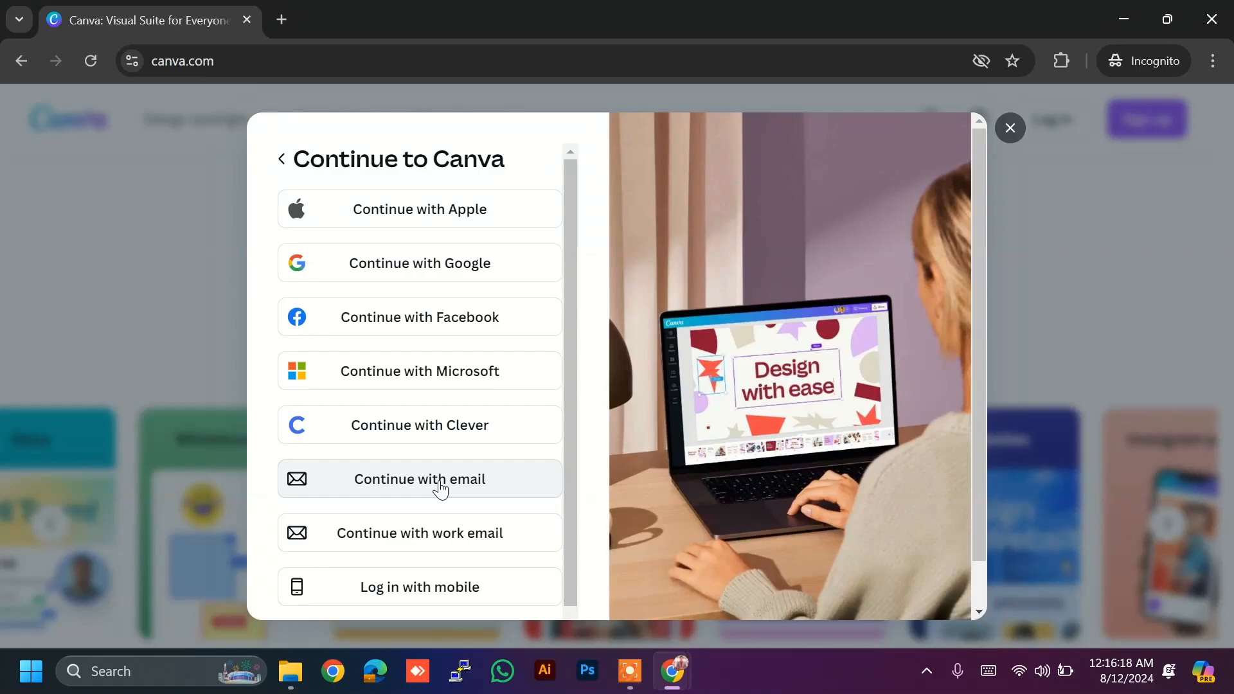
{"action": "left_click", "coordinate": [435, 483]}
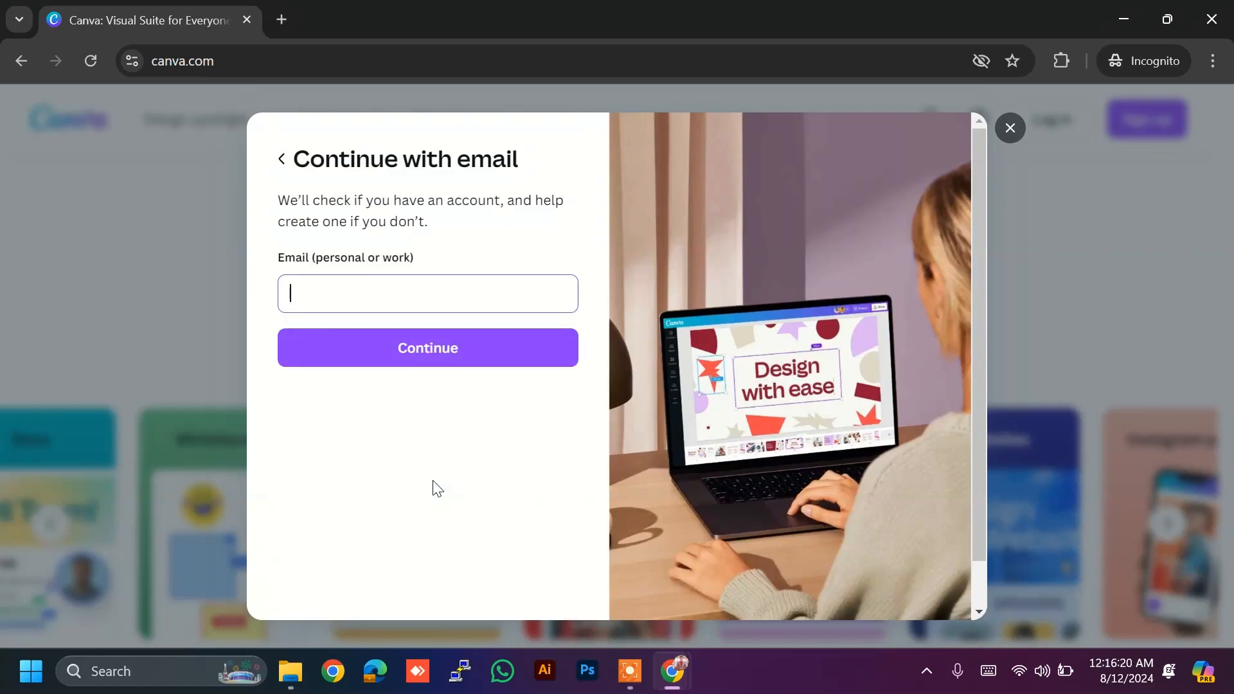
{"action": "left_click", "coordinate": [397, 293]}
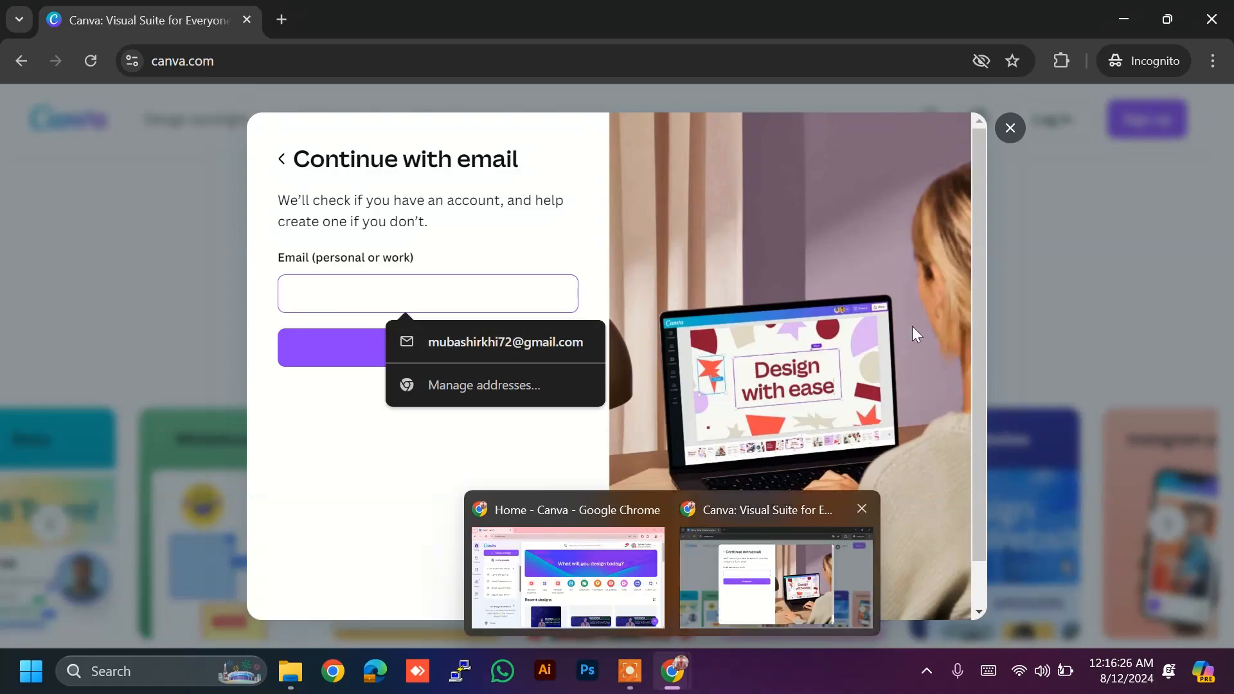
{"action": "left_click", "coordinate": [1211, 19]}
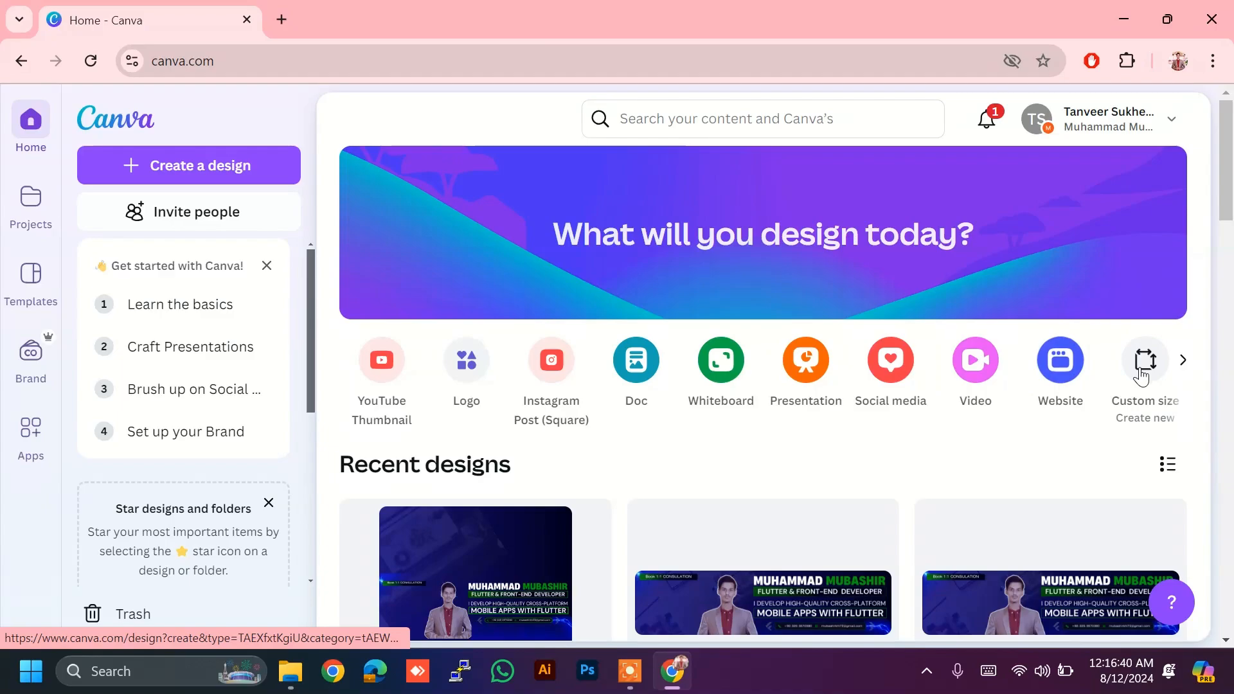
Step: Open the full Create a design list of design types
{"action": "left_click", "coordinate": [1186, 370]}
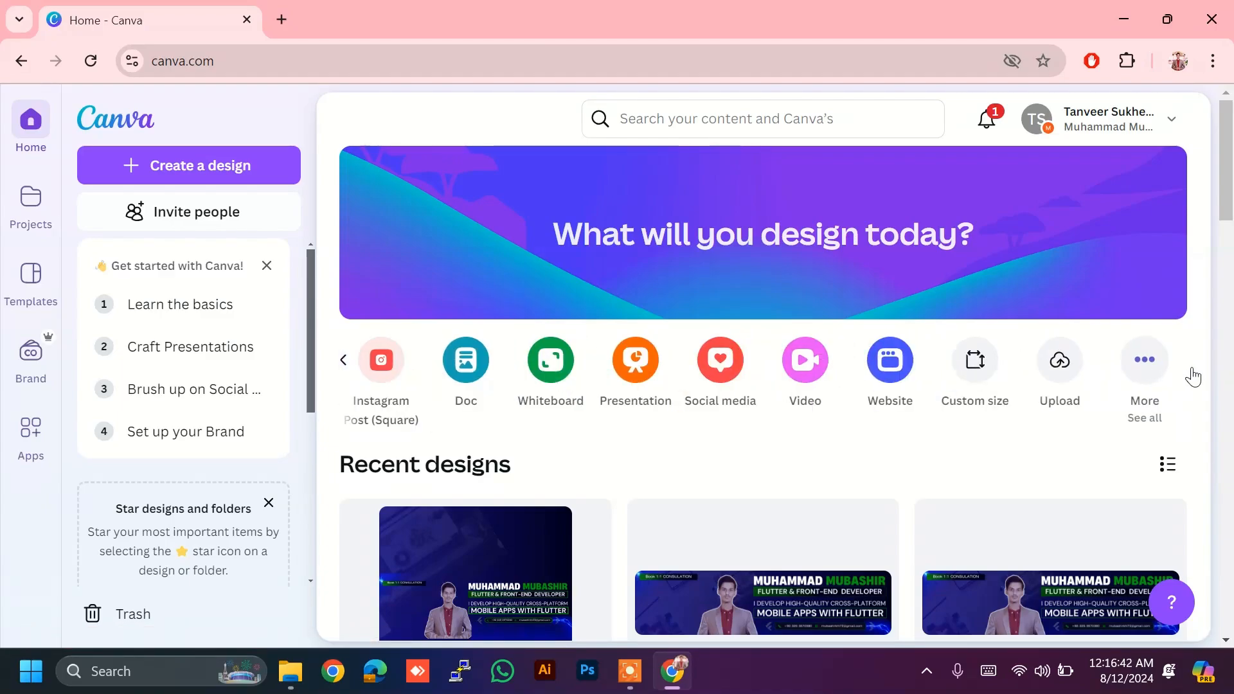
{"action": "left_click", "coordinate": [1151, 370]}
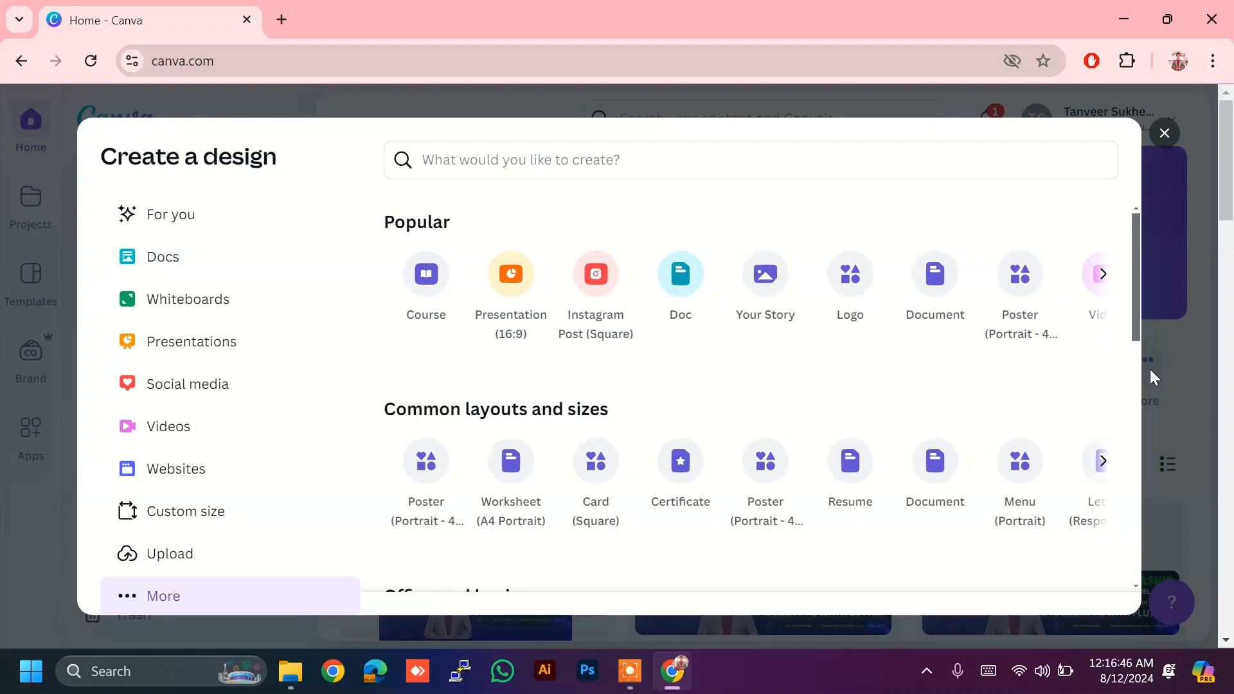
{"action": "left_click", "coordinate": [1150, 369]}
{"action": "left_click", "coordinate": [1151, 369]}
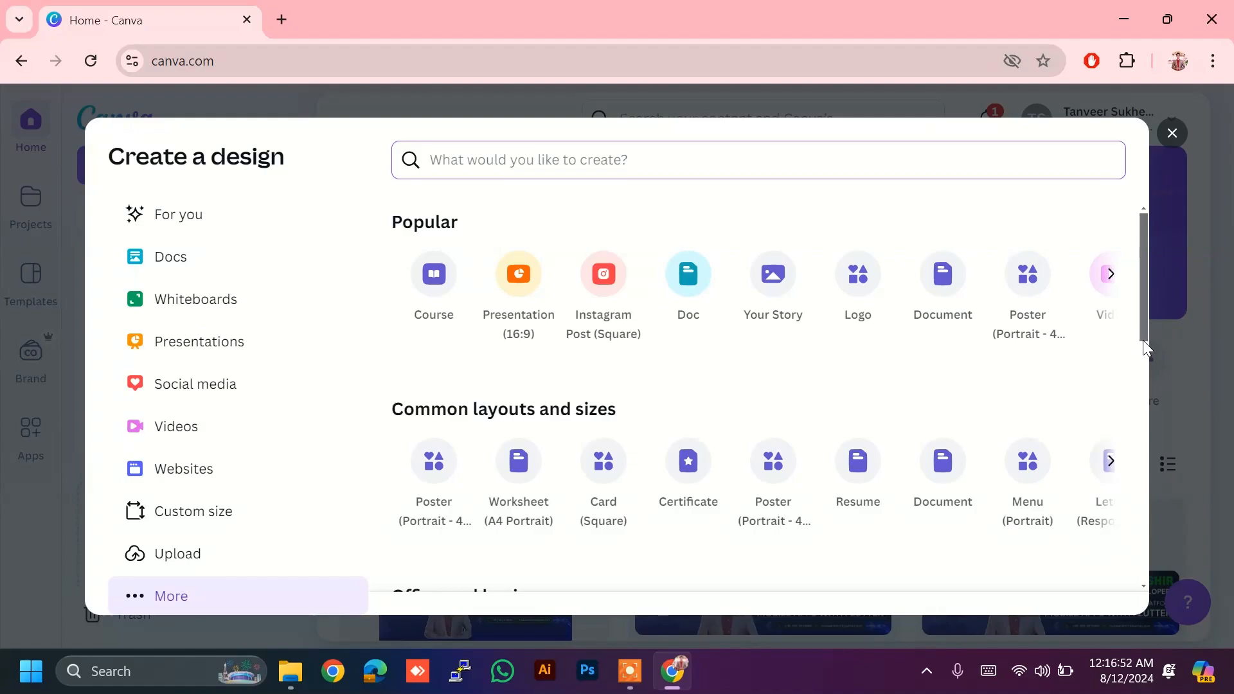
{"action": "left_click", "coordinate": [1172, 133]}
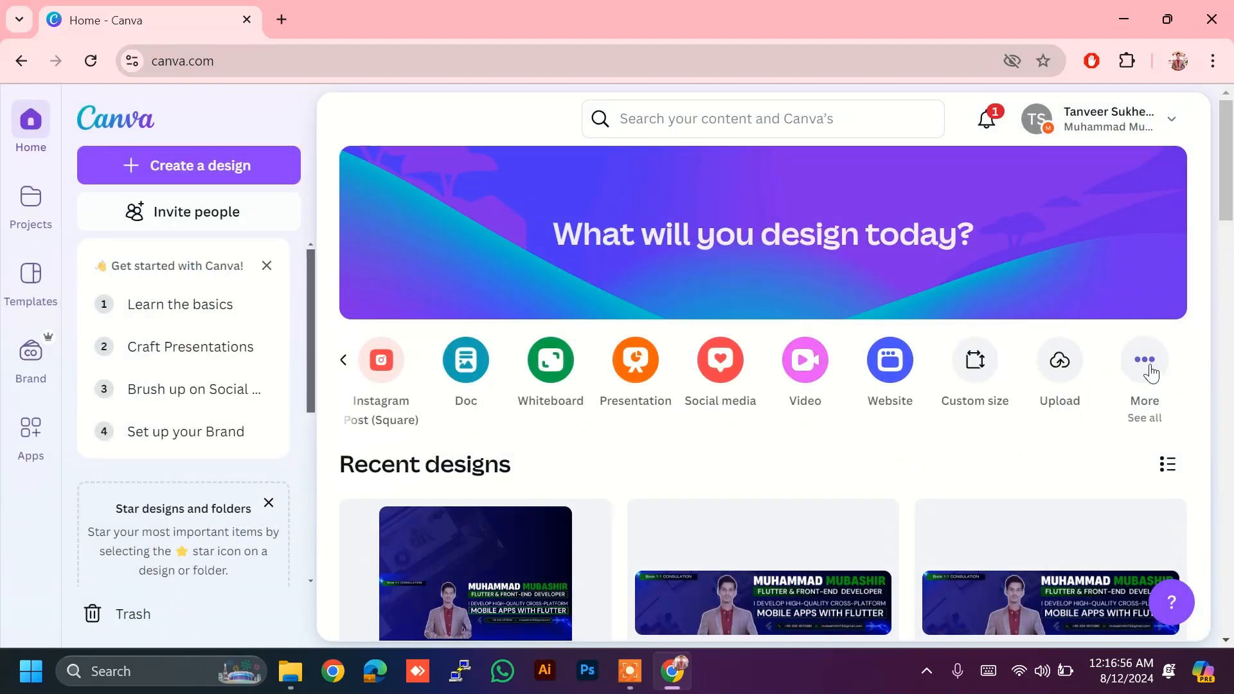
{"action": "left_click", "coordinate": [1146, 366]}
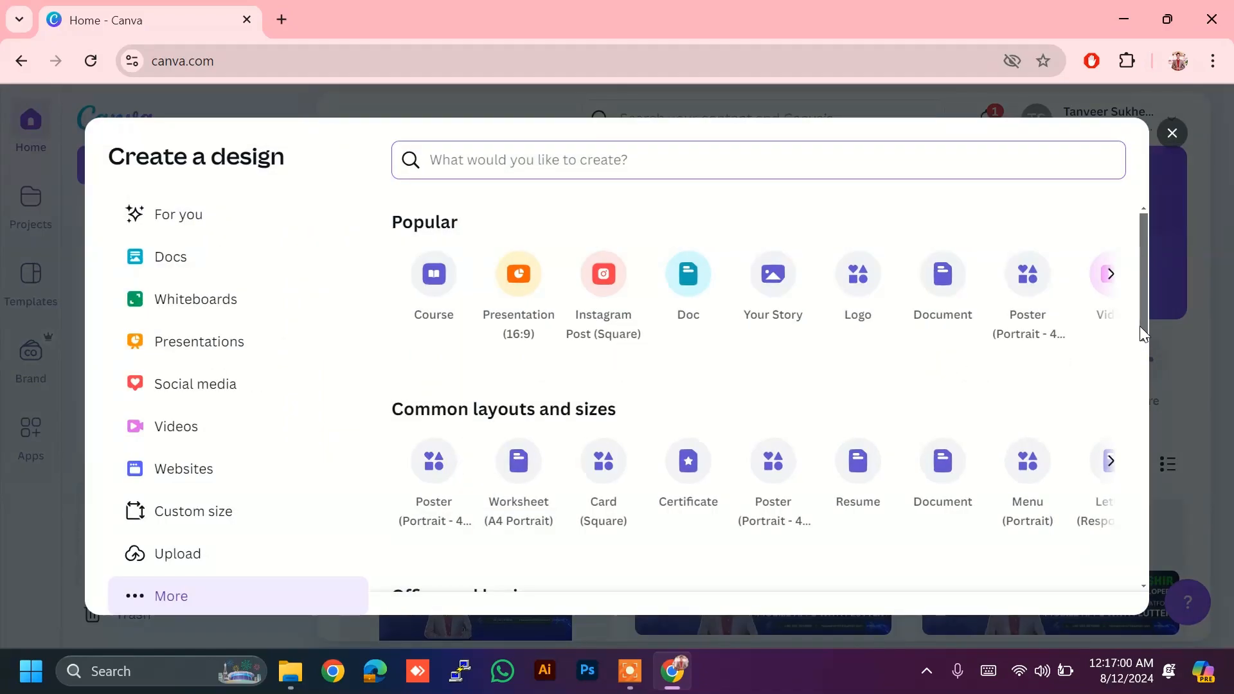
Step: Browse through the design-type categories, then close the Create a design window
{"action": "scroll", "coordinate": [758, 289], "scroll_direction": "right", "scroll_amount": 10}
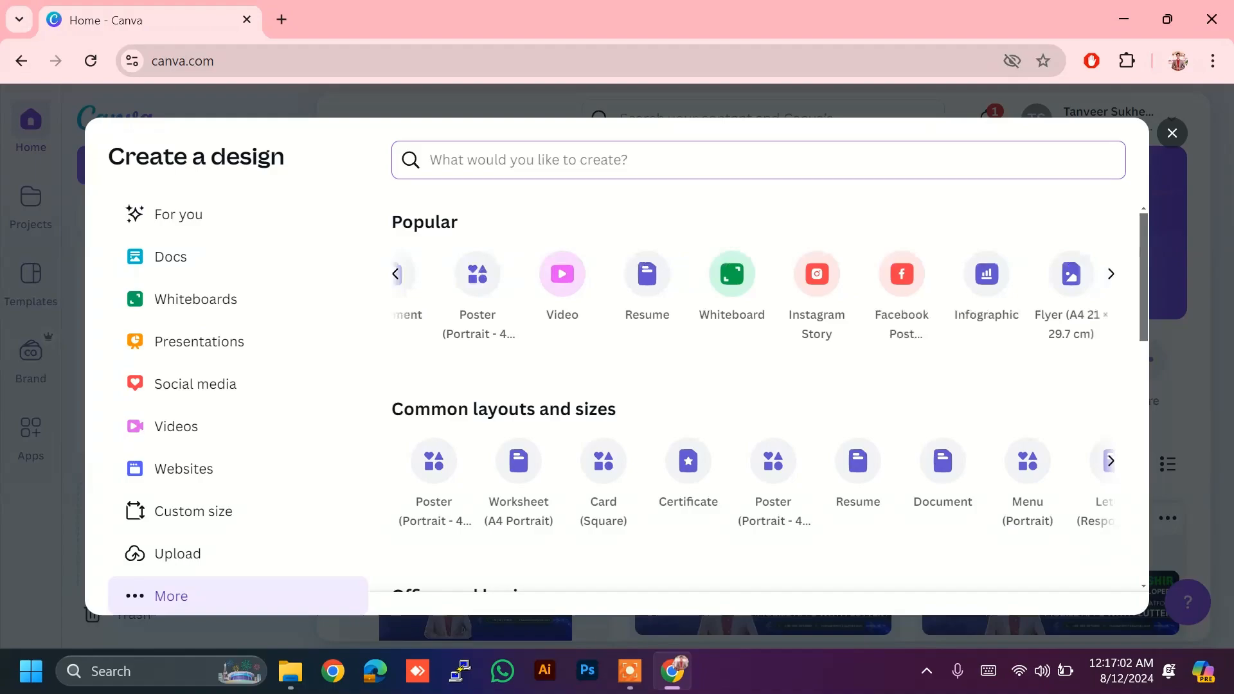
{"action": "scroll", "coordinate": [759, 289], "scroll_direction": "right", "scroll_amount": 3}
{"action": "scroll", "coordinate": [758, 289], "scroll_direction": "left", "scroll_amount": 13}
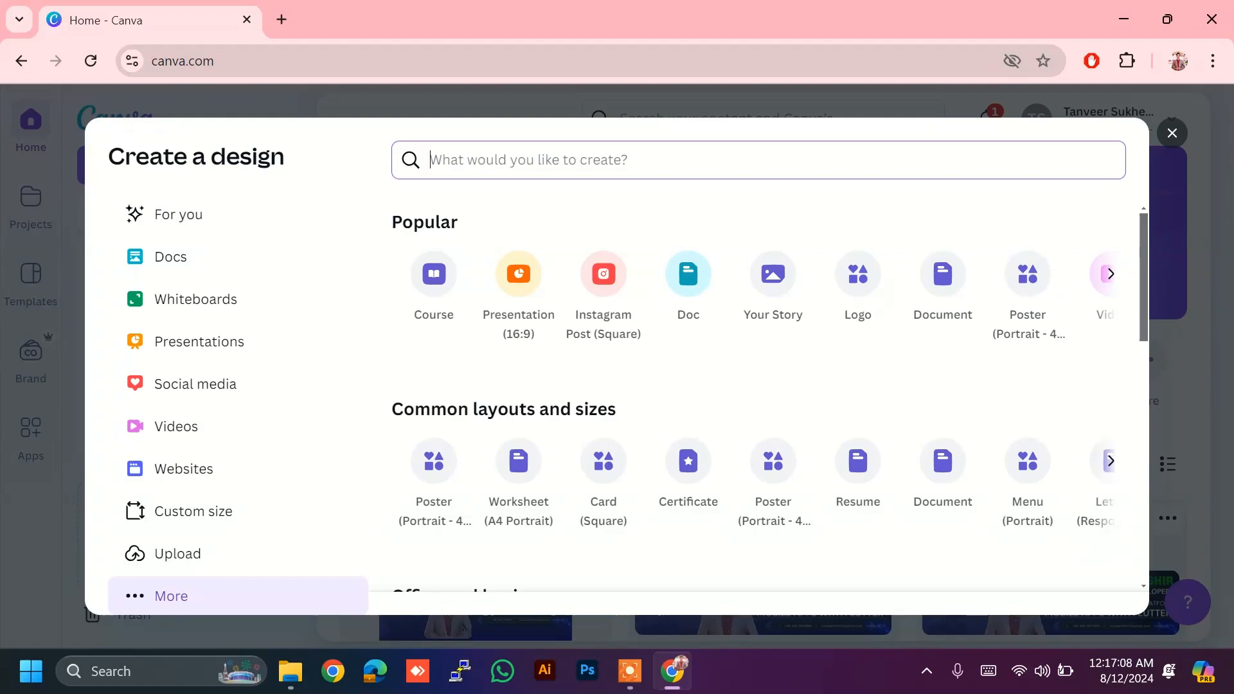
{"action": "scroll", "coordinate": [759, 289], "scroll_direction": "right", "scroll_amount": 3}
{"action": "scroll", "coordinate": [758, 290], "scroll_direction": "right", "scroll_amount": 6}
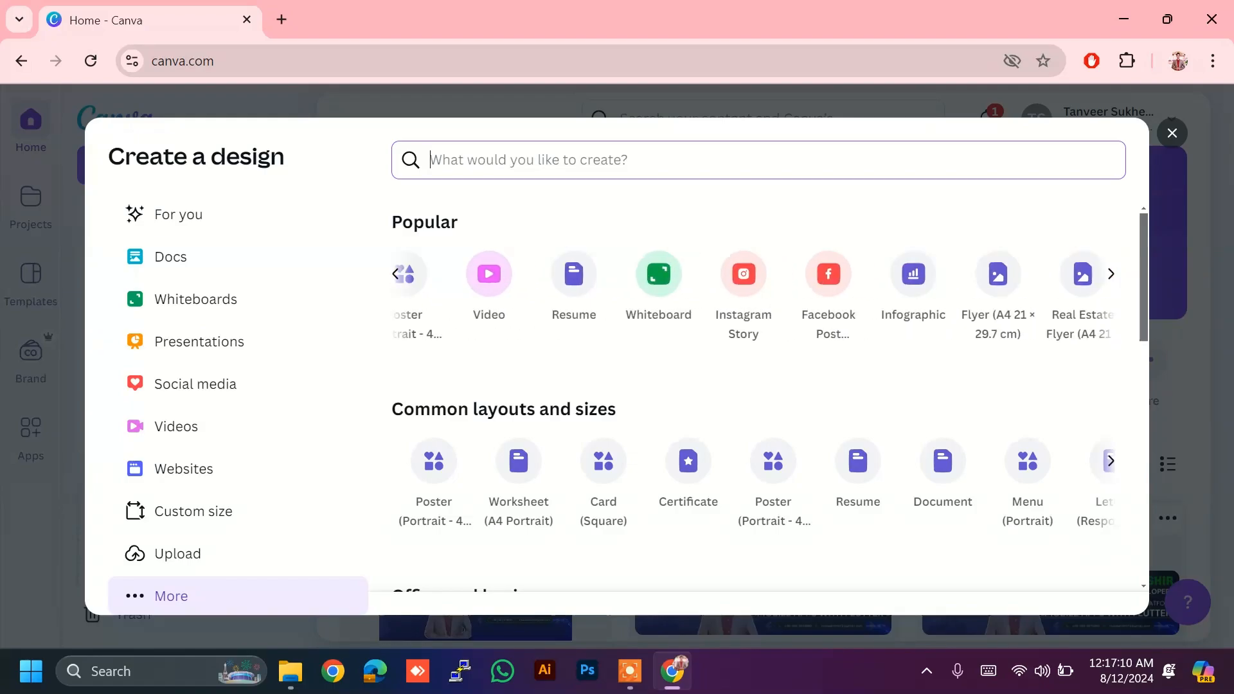
{"action": "scroll", "coordinate": [759, 289], "scroll_direction": "right", "scroll_amount": 5}
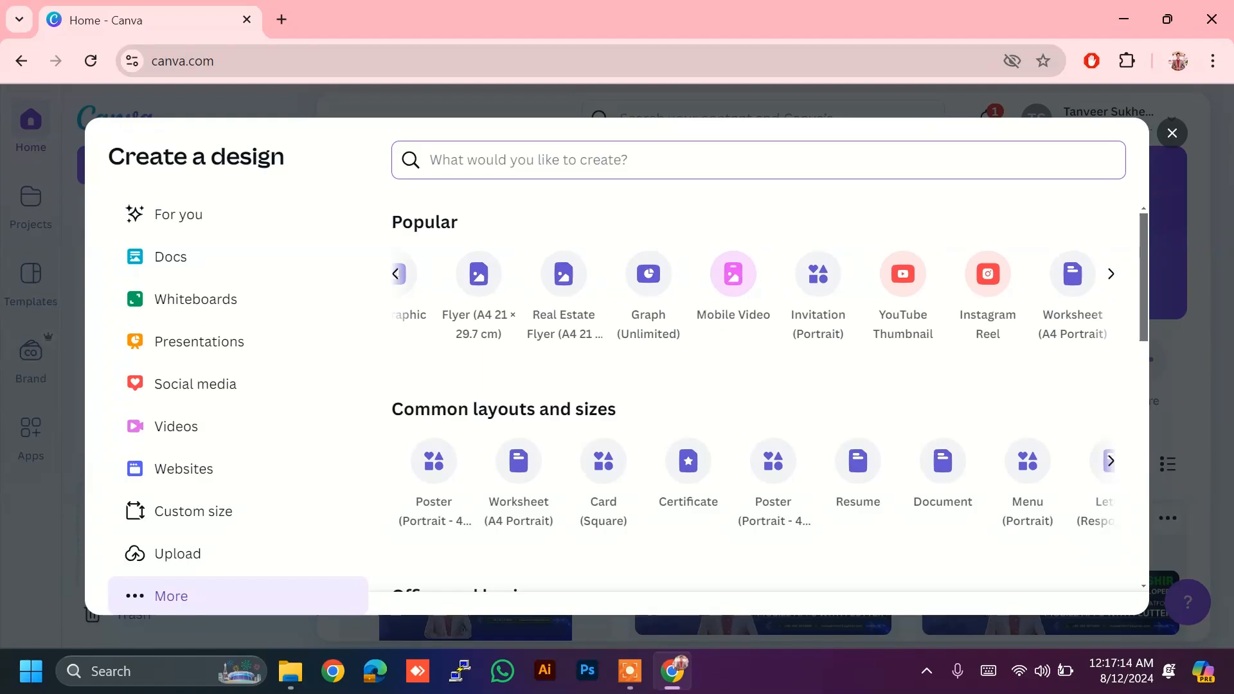
{"action": "scroll", "coordinate": [755, 295], "scroll_direction": "right", "scroll_amount": 1}
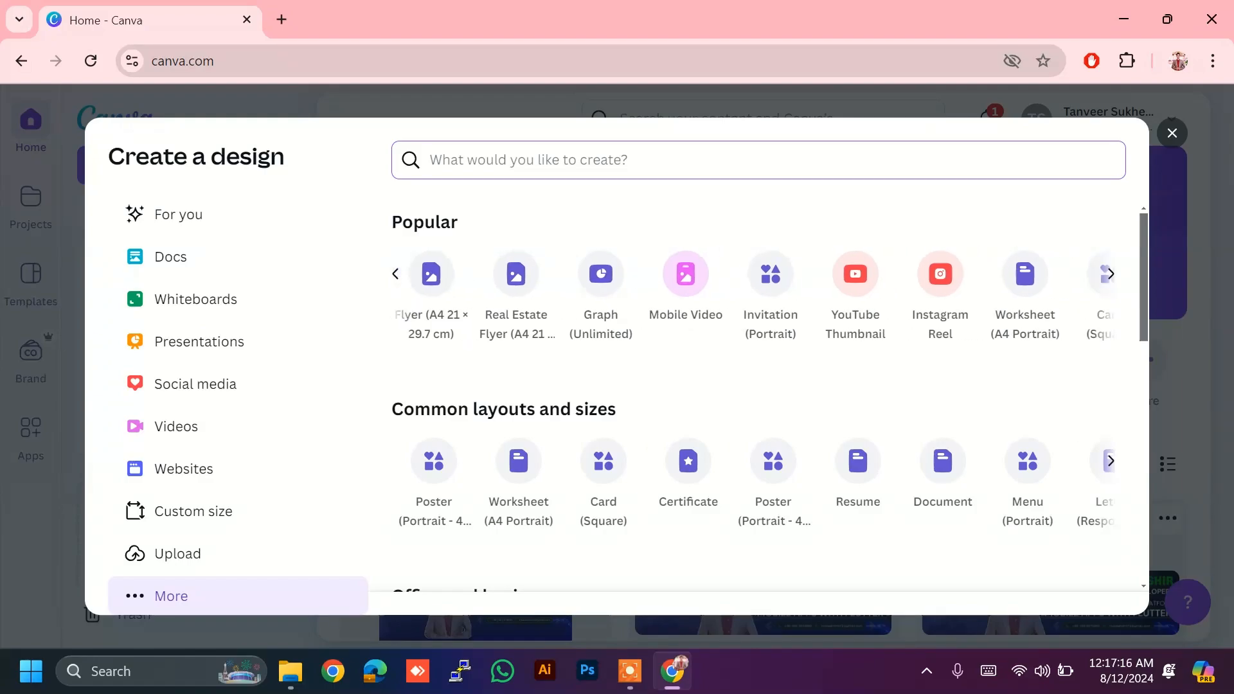
{"action": "scroll", "coordinate": [1054, 270], "scroll_direction": "right", "scroll_amount": 3}
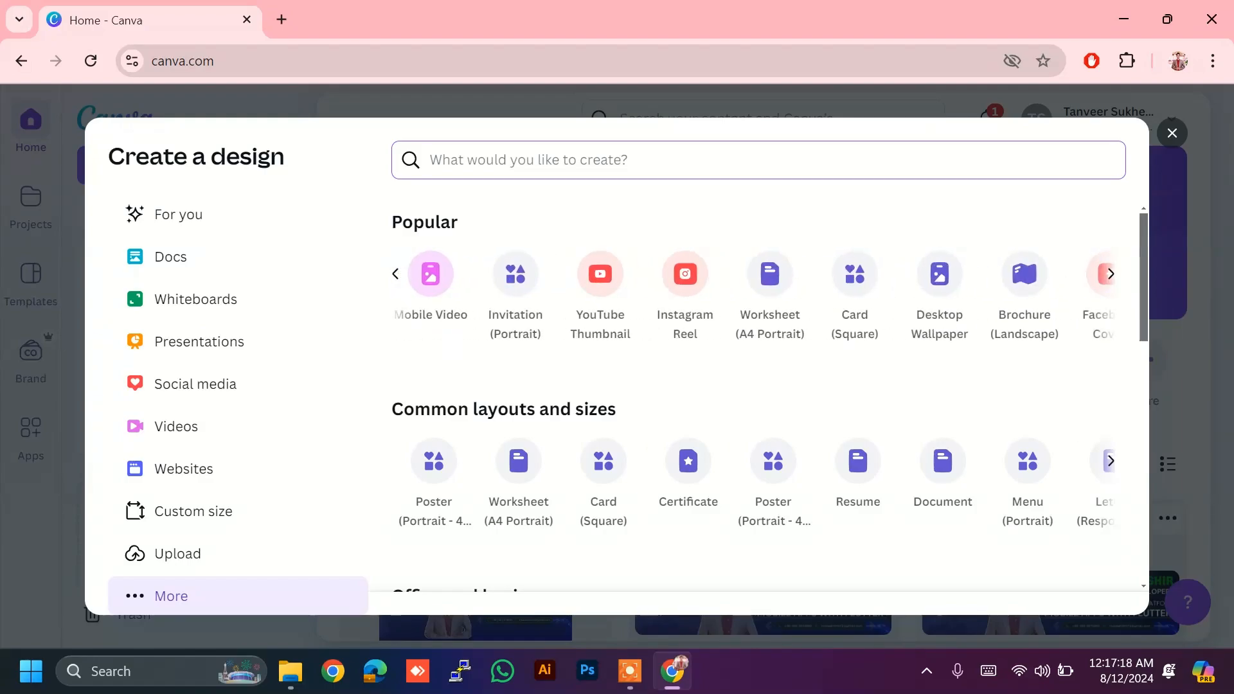
{"action": "scroll", "coordinate": [1021, 249], "scroll_direction": "right", "scroll_amount": 1}
{"action": "scroll", "coordinate": [970, 249], "scroll_direction": "right", "scroll_amount": 3}
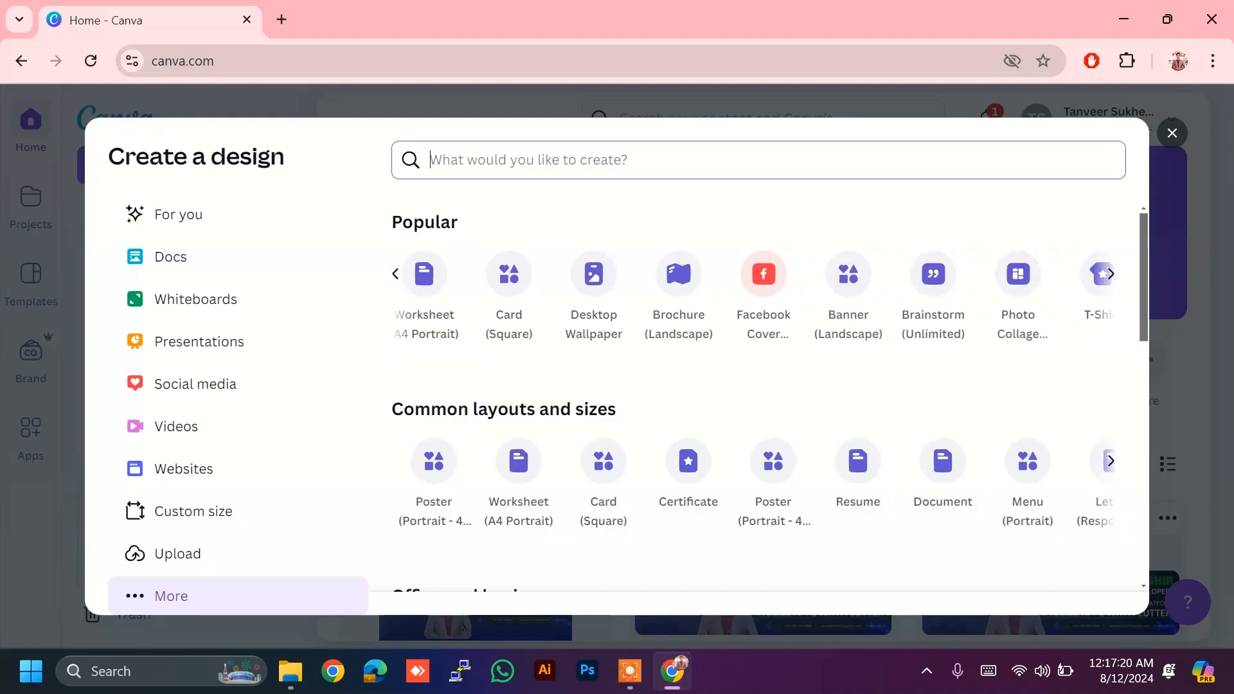
{"action": "scroll", "coordinate": [756, 295], "scroll_direction": "right", "scroll_amount": 3}
{"action": "scroll", "coordinate": [453, 249], "scroll_direction": "right", "scroll_amount": 1}
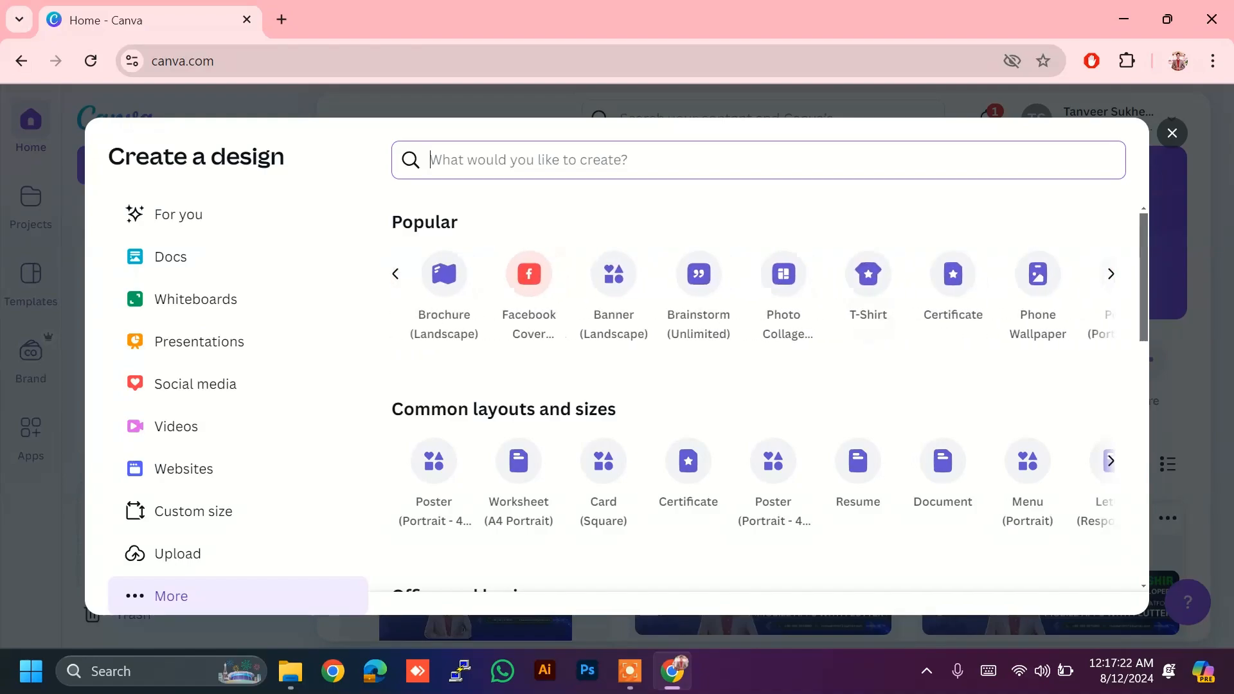
{"action": "scroll", "coordinate": [765, 398], "scroll_direction": "down", "scroll_amount": 3}
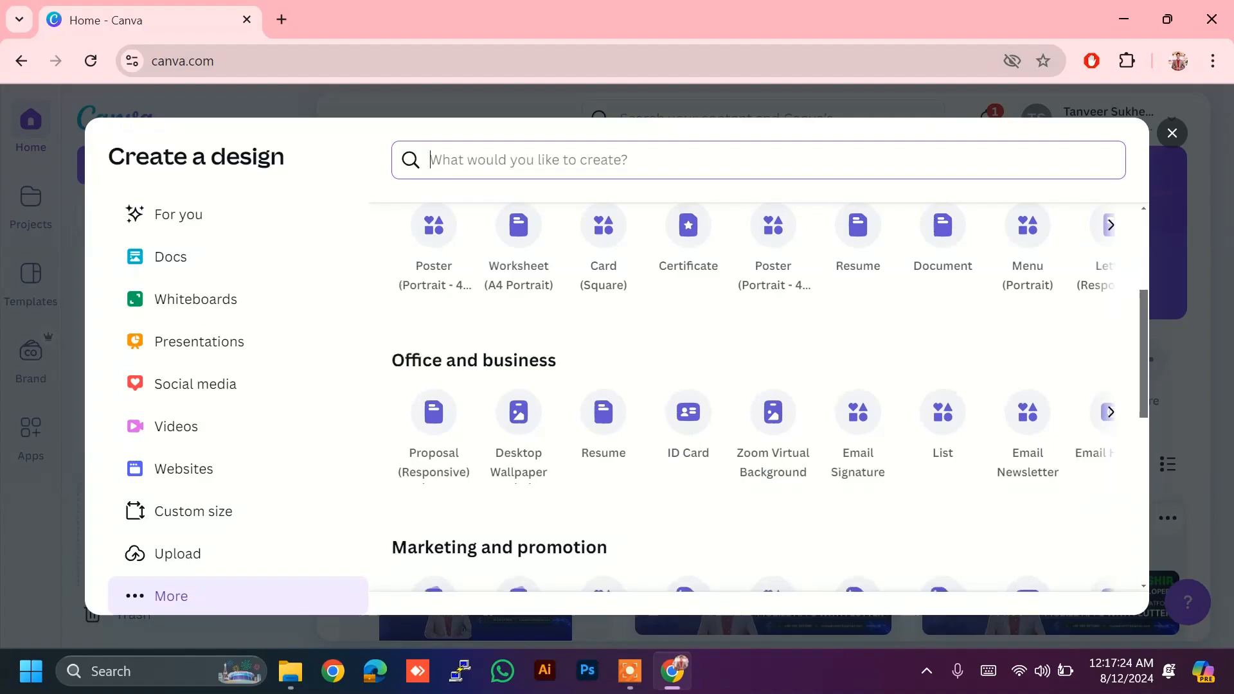
{"action": "scroll", "coordinate": [770, 392], "scroll_direction": "up", "scroll_amount": 1}
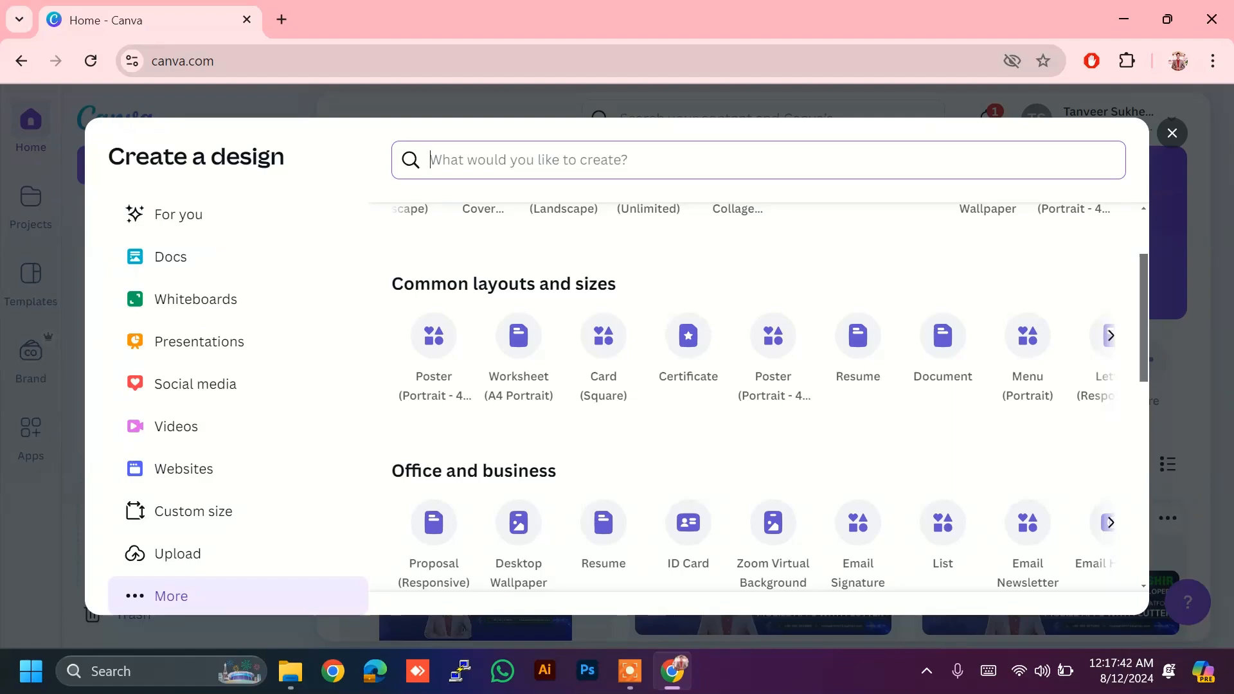
{"action": "scroll", "coordinate": [756, 358], "scroll_direction": "right", "scroll_amount": 5}
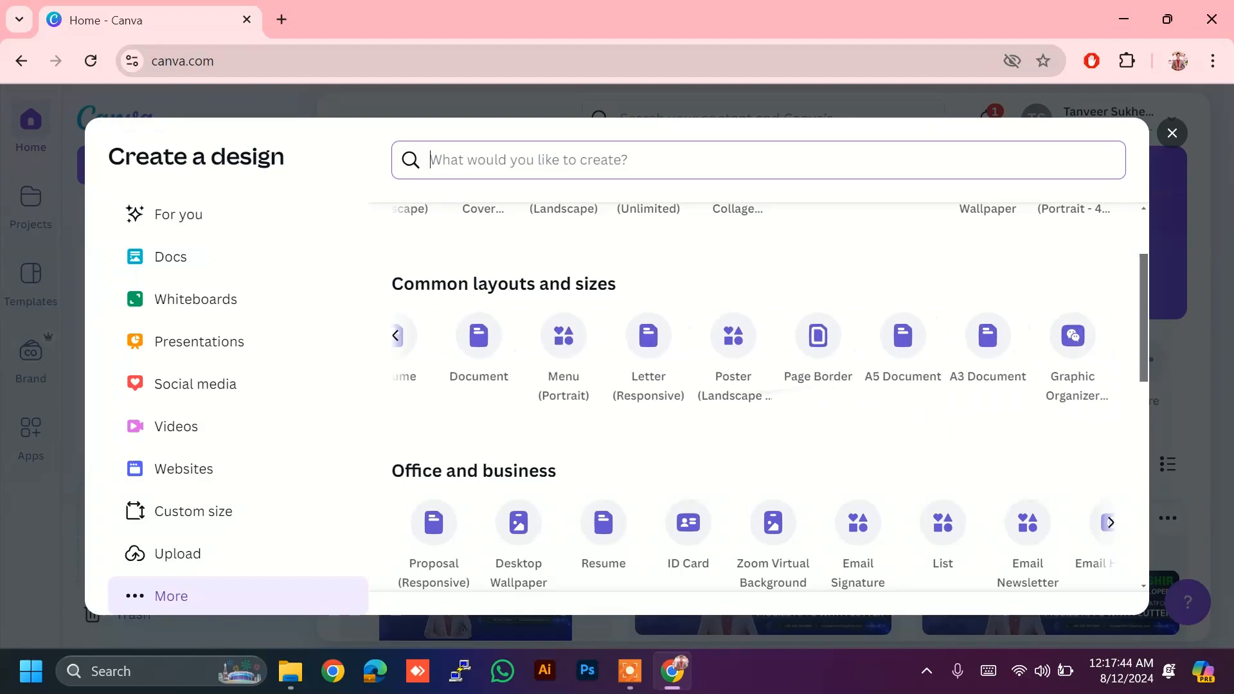
{"action": "scroll", "coordinate": [756, 398], "scroll_direction": "down", "scroll_amount": 6}
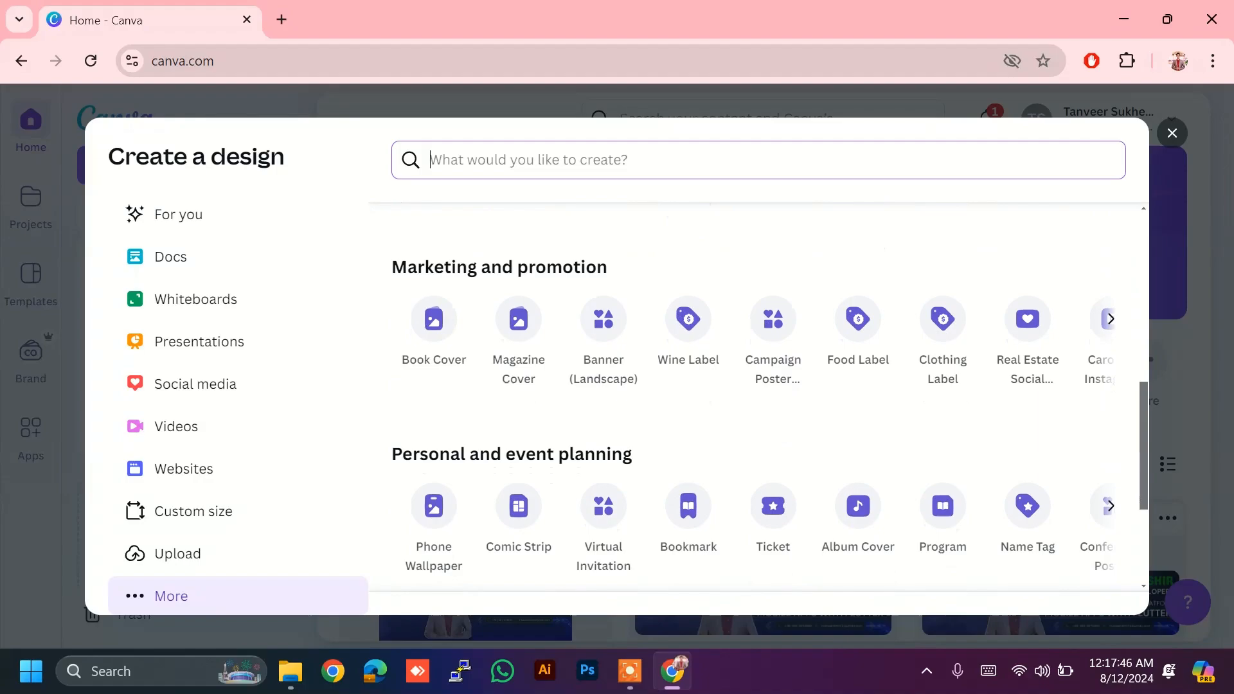
{"action": "scroll", "coordinate": [756, 398], "scroll_direction": "down", "scroll_amount": 1}
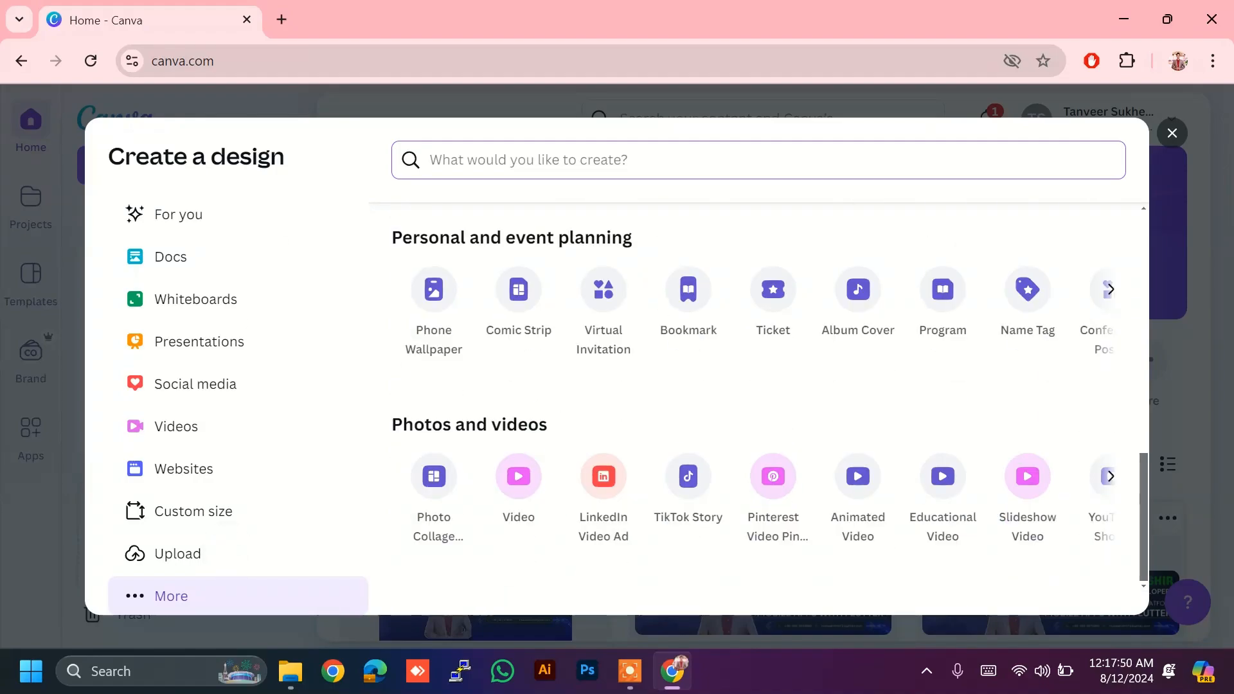
{"action": "left_click", "coordinate": [1171, 133]}
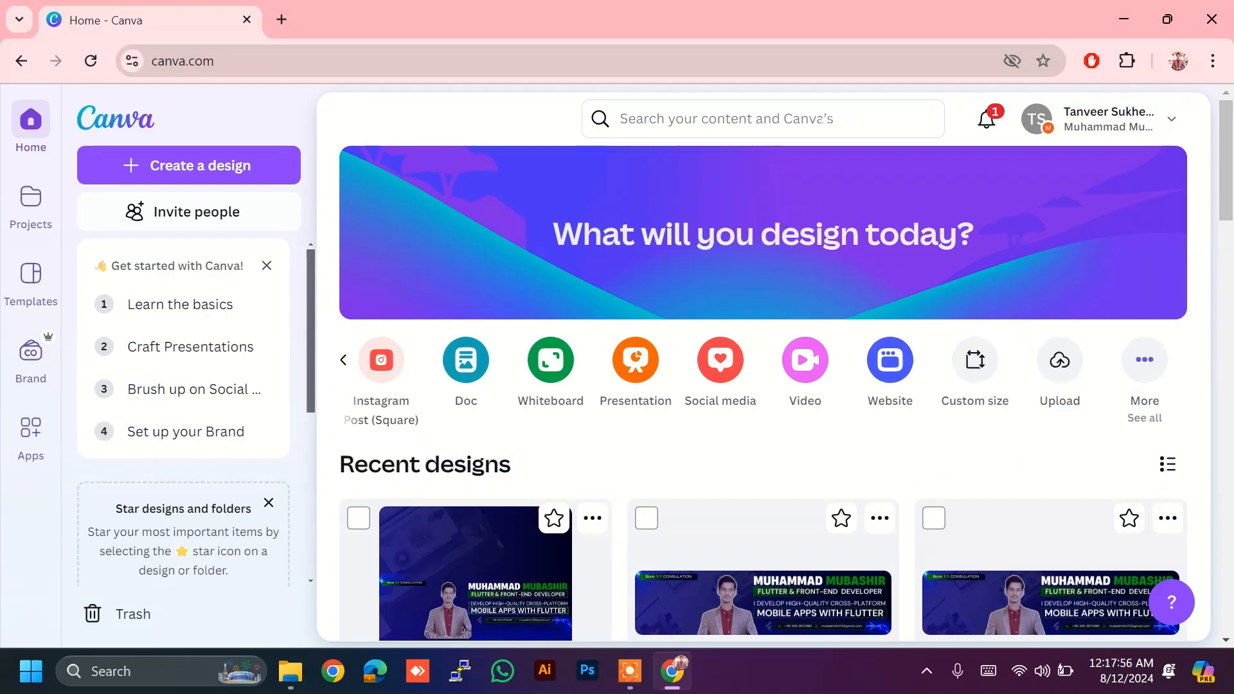
Step: Search Canva for 'logo' and show more of your own logo designs
{"action": "left_click", "coordinate": [622, 118]}
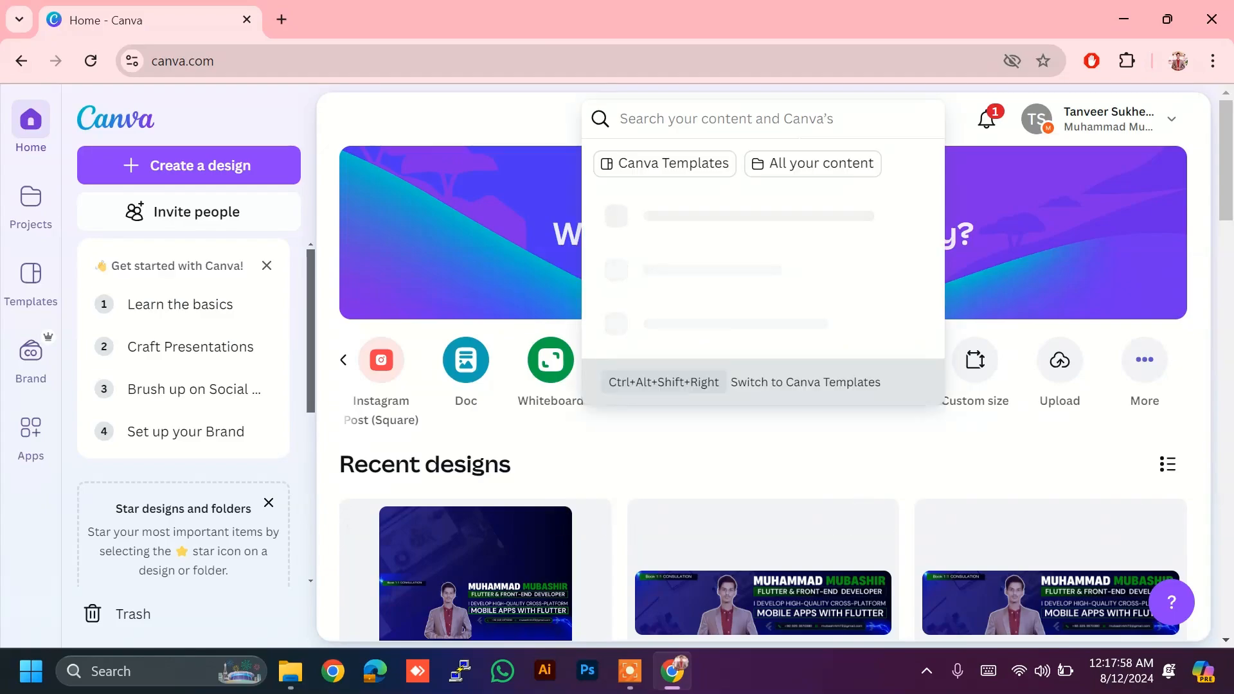
{"action": "type", "text": "logo"}
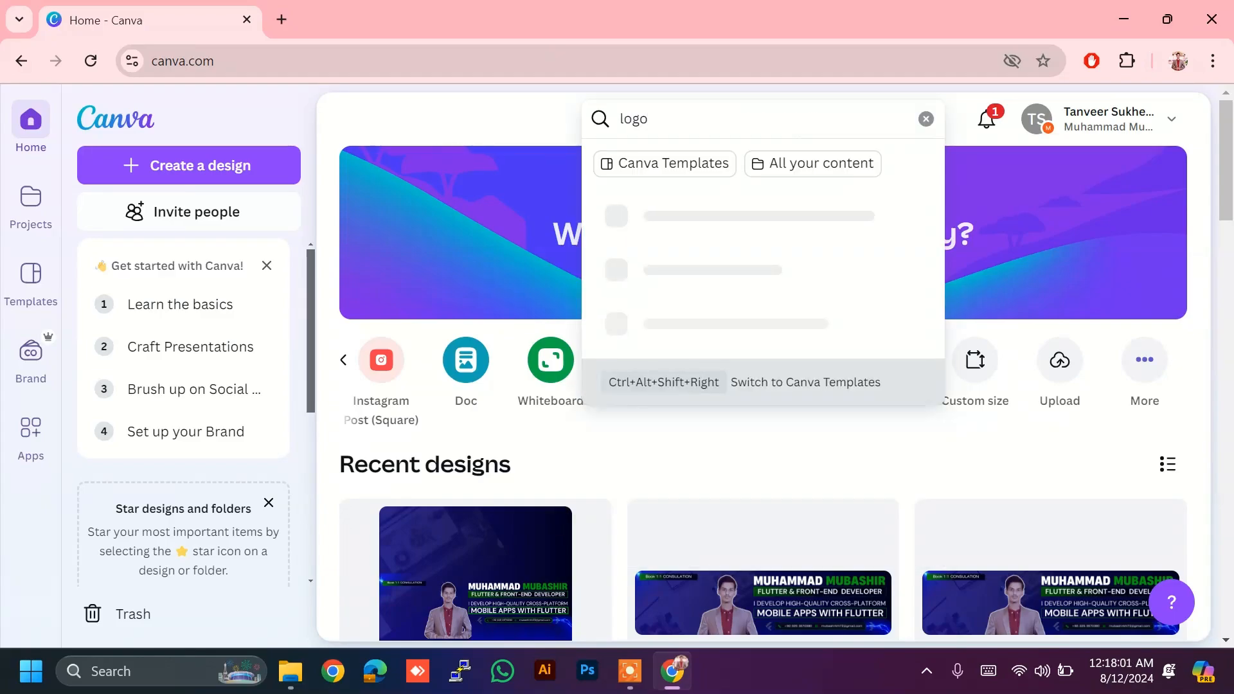
{"action": "key", "text": "Return"}
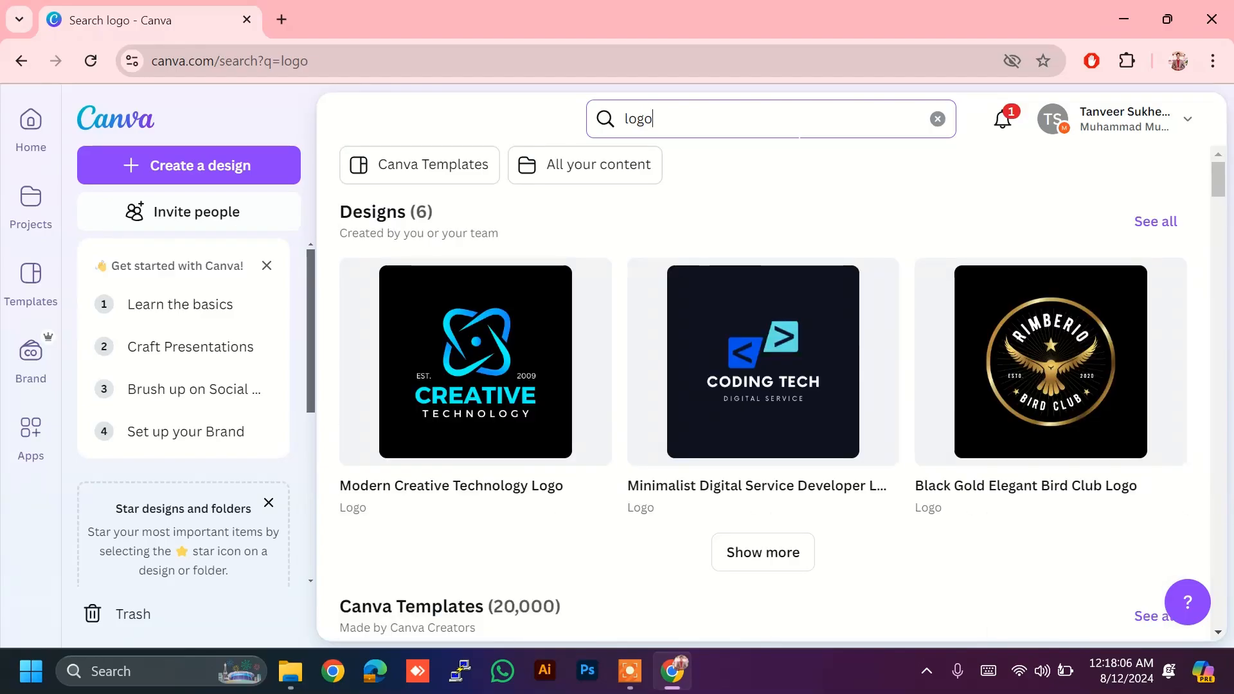
{"action": "left_click", "coordinate": [777, 554]}
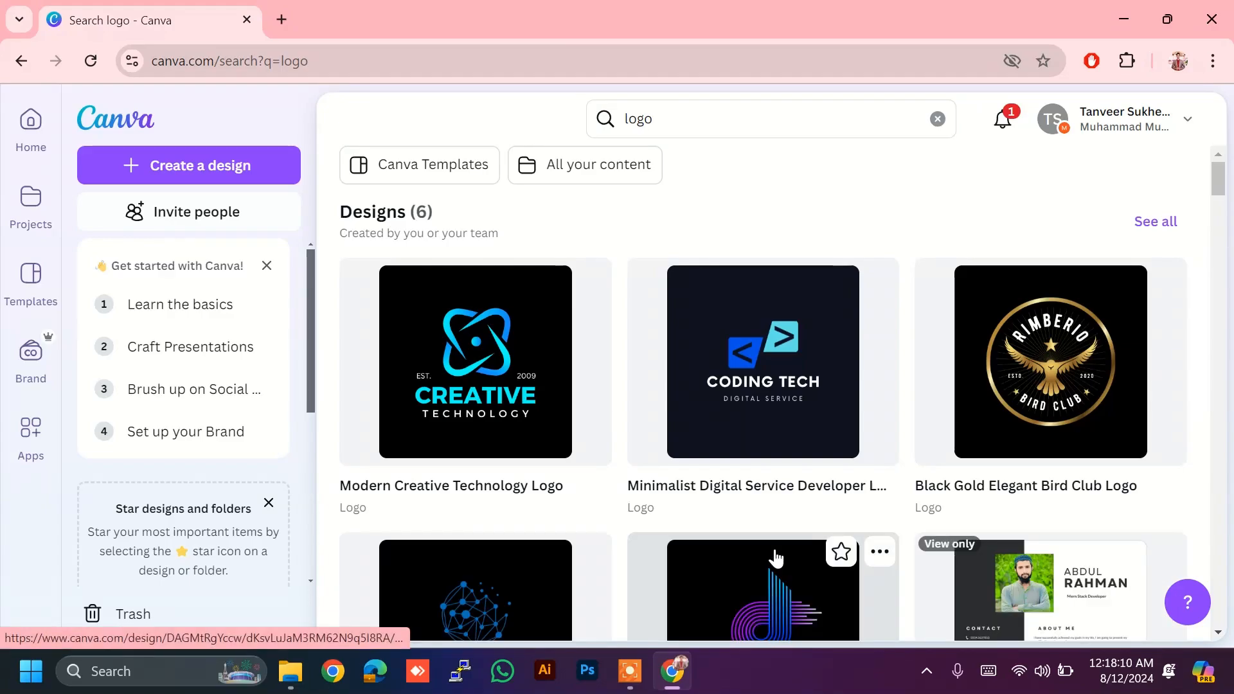
{"action": "scroll", "coordinate": [776, 559], "scroll_direction": "down", "scroll_amount": 4}
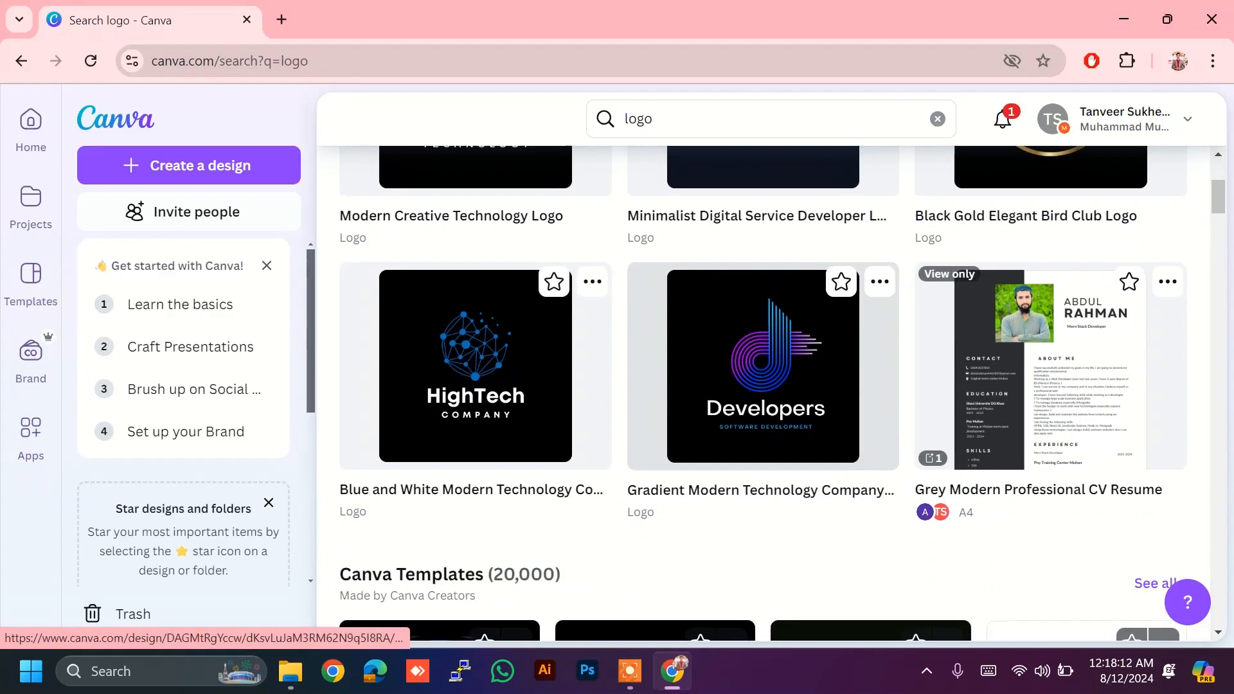
{"action": "scroll", "coordinate": [775, 560], "scroll_direction": "down", "scroll_amount": 7}
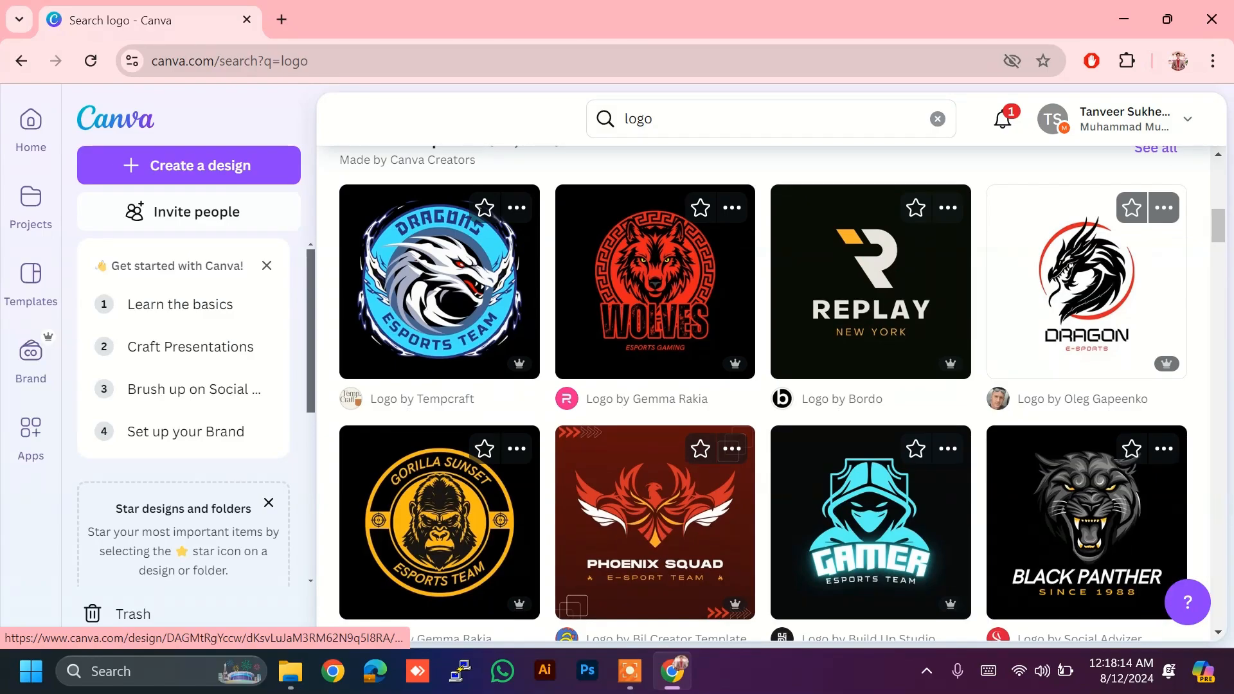
{"action": "scroll", "coordinate": [763, 394], "scroll_direction": "down", "scroll_amount": 4}
{"action": "scroll", "coordinate": [763, 393], "scroll_direction": "up", "scroll_amount": 15}
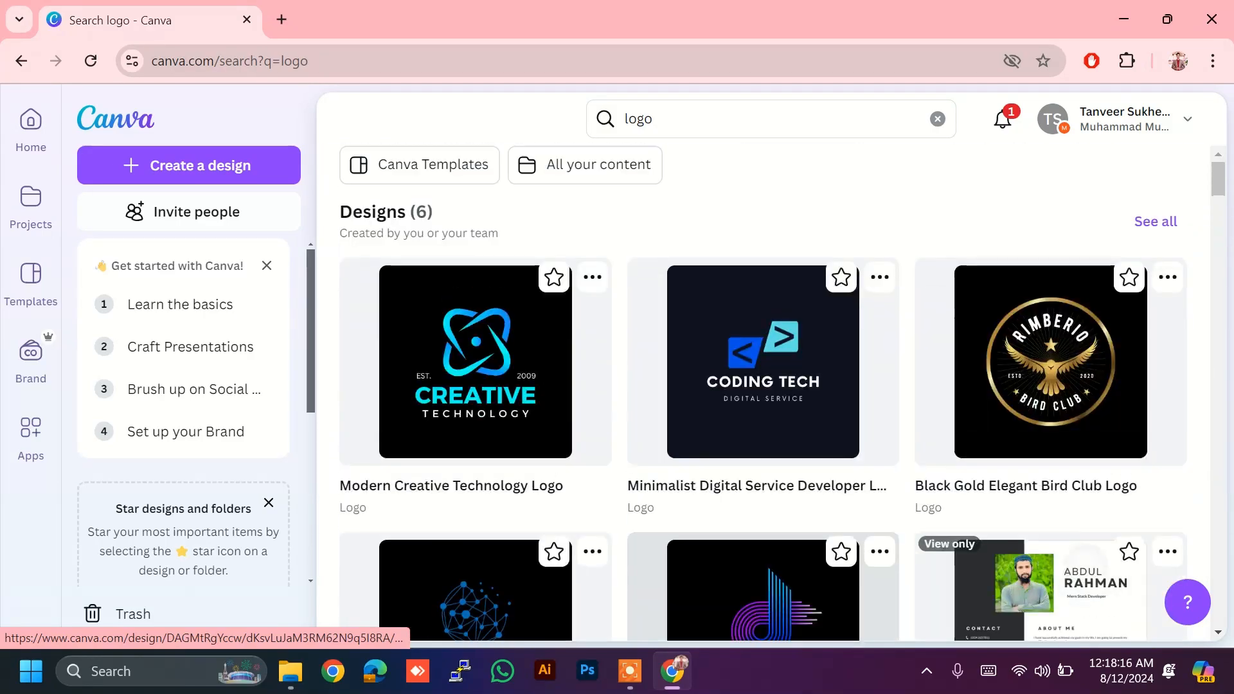
{"action": "scroll", "coordinate": [771, 392], "scroll_direction": "down", "scroll_amount": 8}
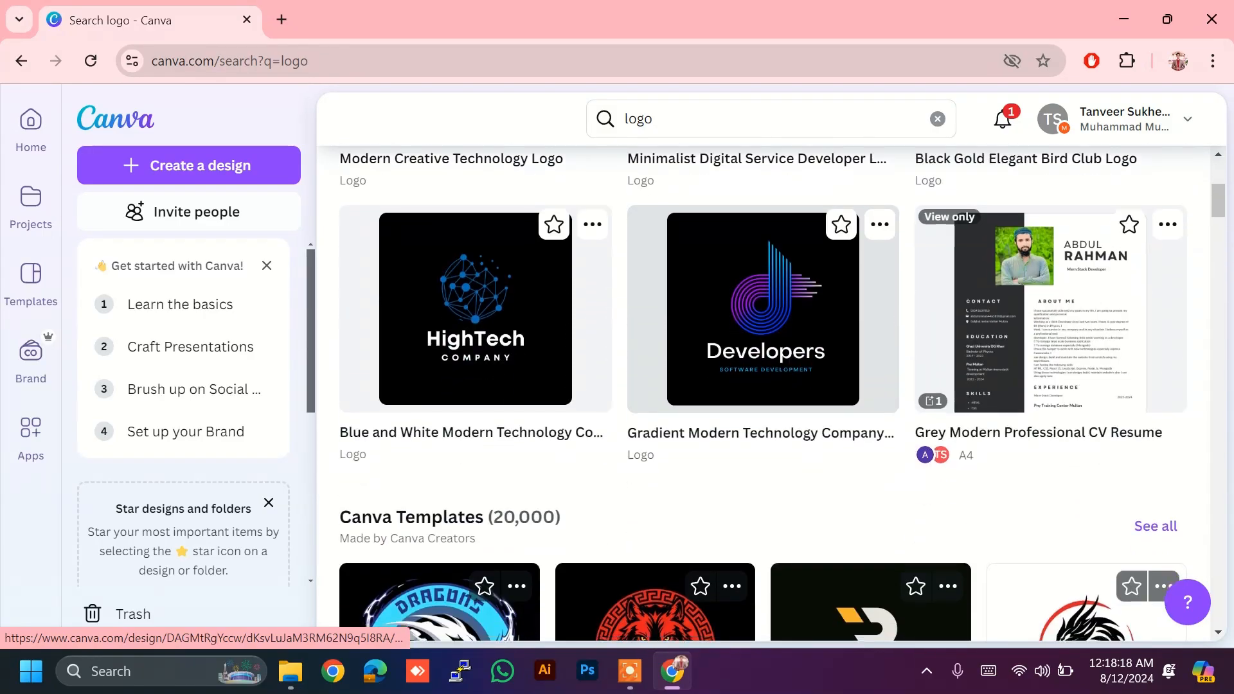
{"action": "scroll", "coordinate": [771, 392], "scroll_direction": "down", "scroll_amount": 2}
{"action": "scroll", "coordinate": [771, 392], "scroll_direction": "up", "scroll_amount": 5}
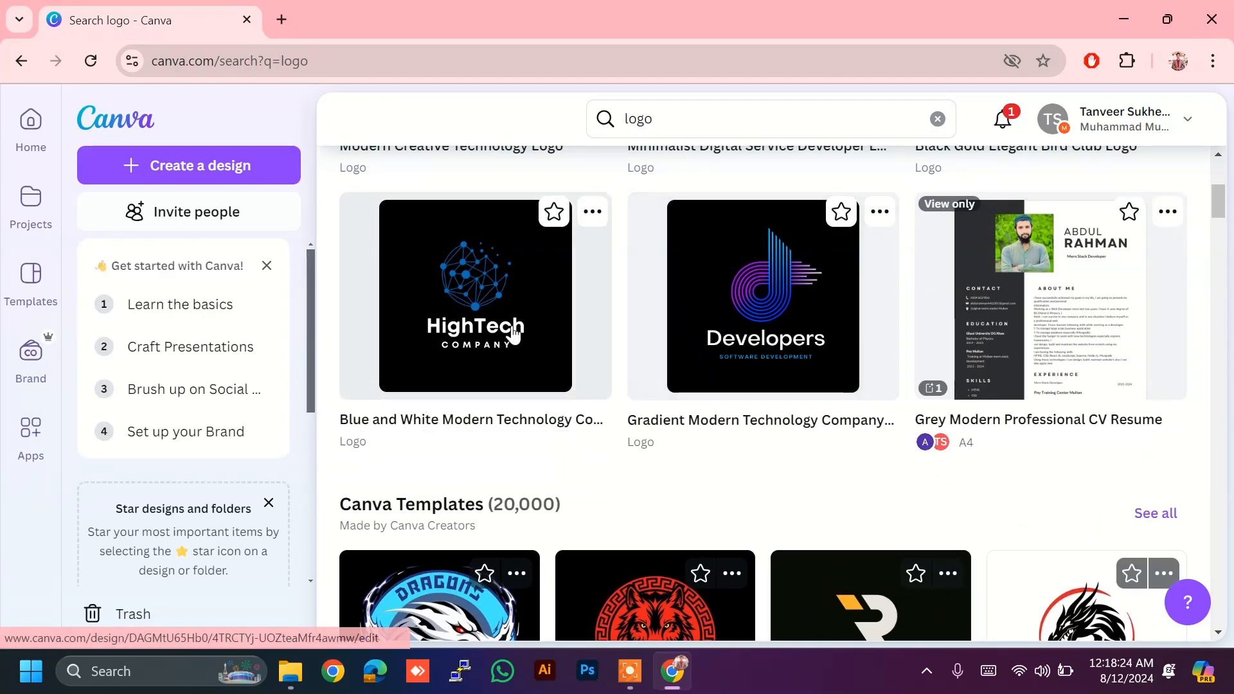
{"action": "scroll", "coordinate": [713, 321], "scroll_direction": "up", "scroll_amount": 5}
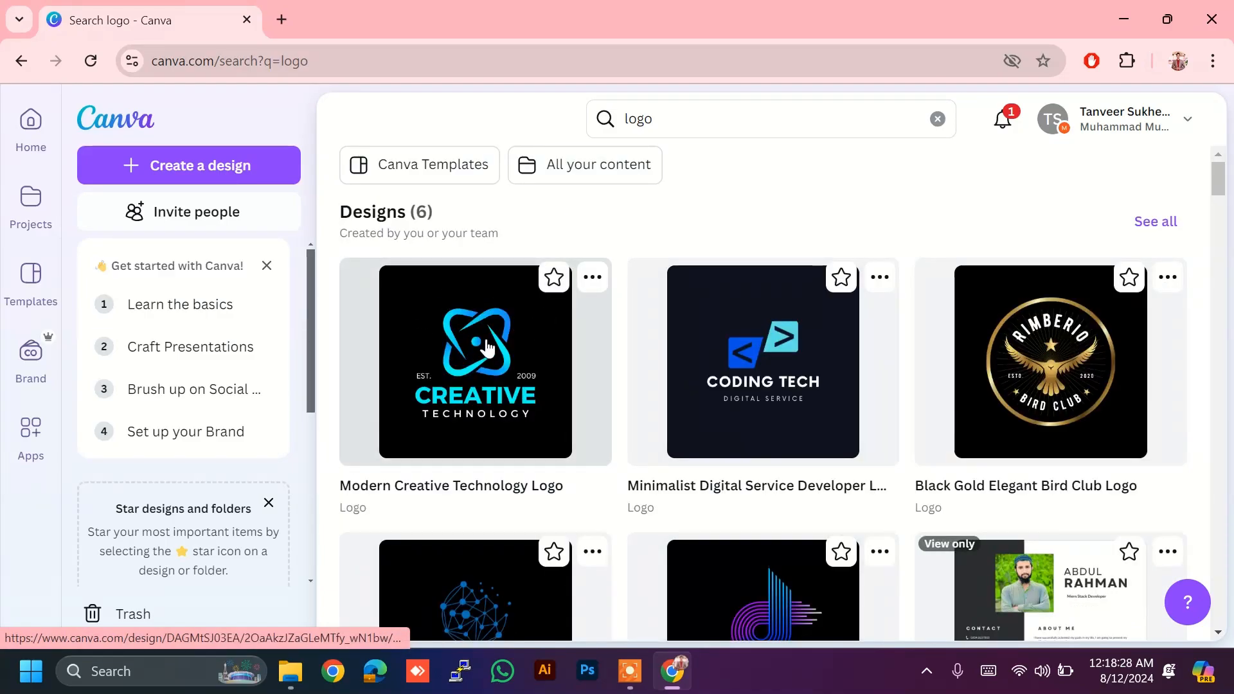
Step: Preview the Modern Creative Technology Logo design, then return to the Canva Templates logo results
{"action": "left_click", "coordinate": [476, 342]}
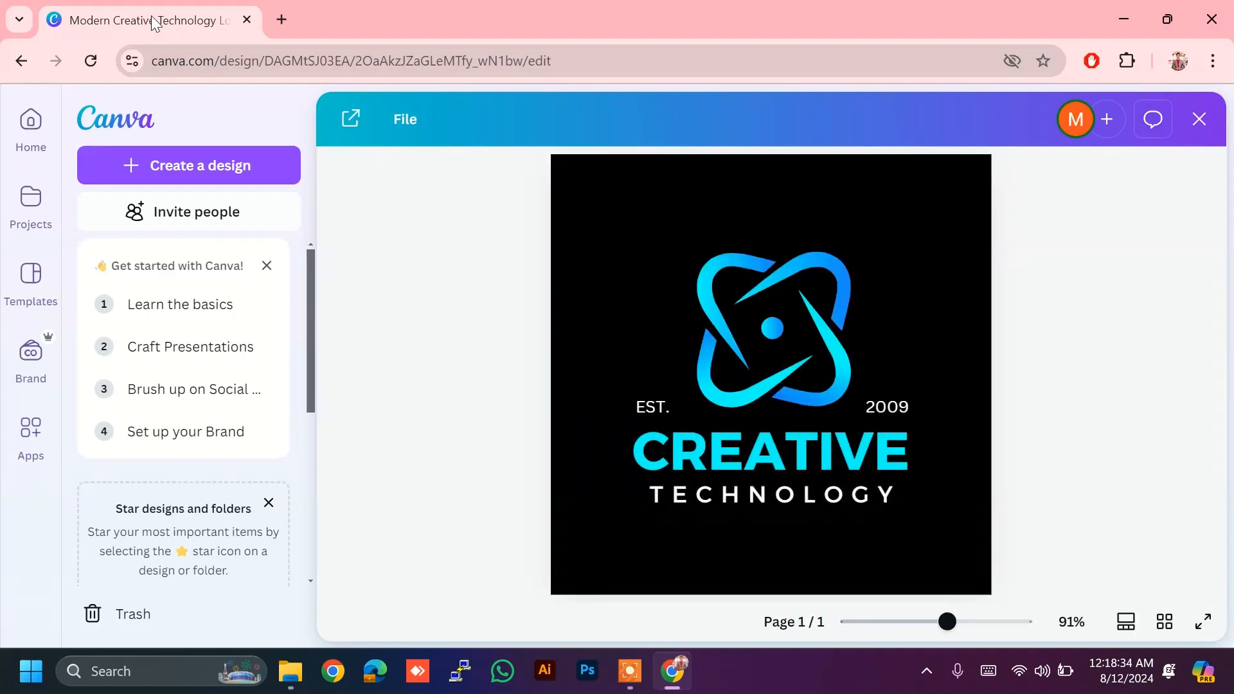
{"action": "left_click", "coordinate": [21, 60]}
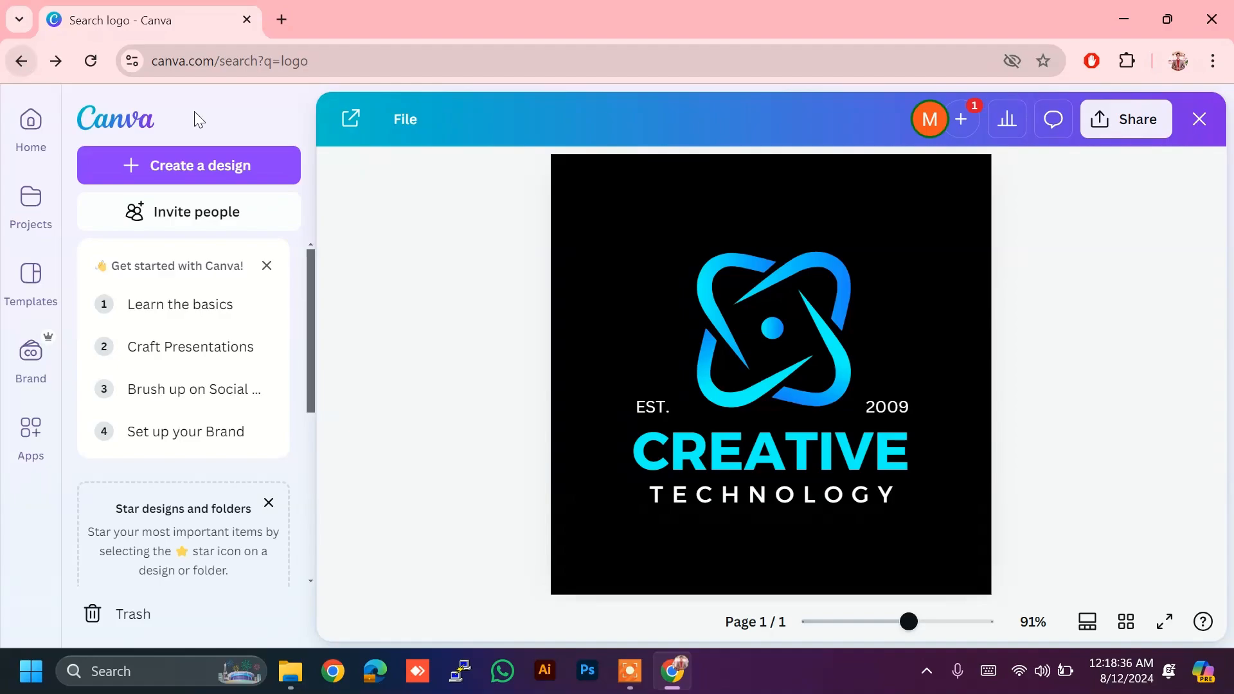
{"action": "scroll", "coordinate": [501, 362], "scroll_direction": "down", "scroll_amount": 7}
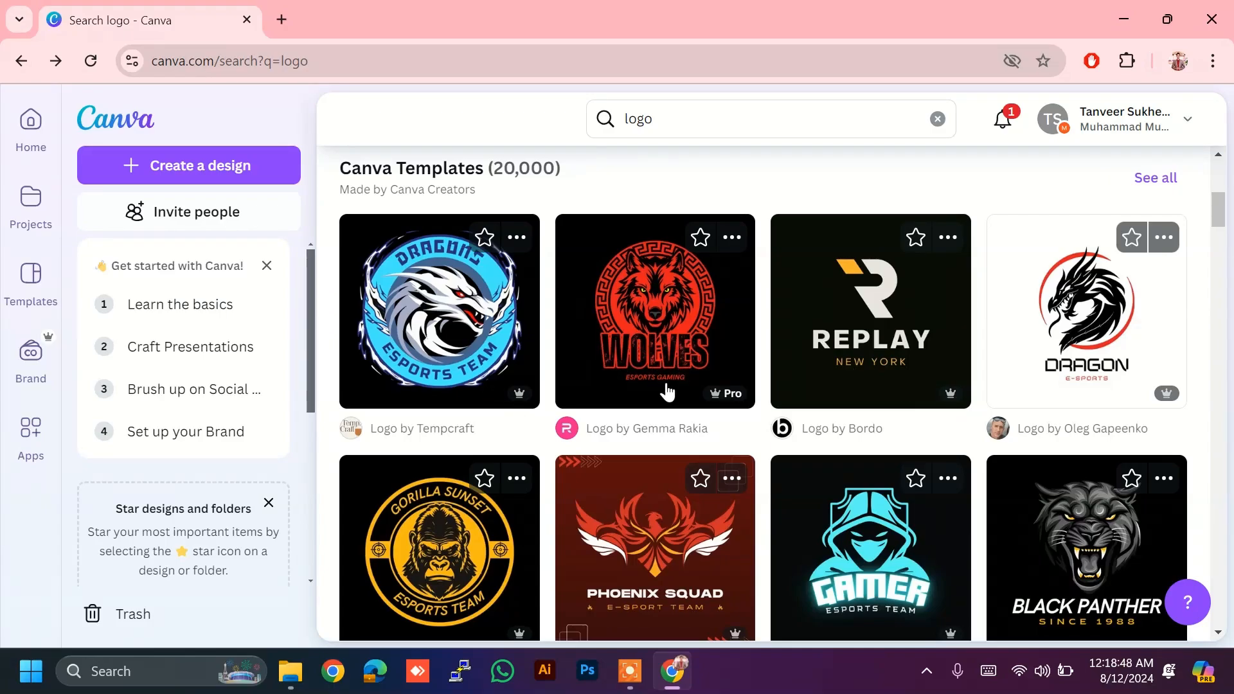
{"action": "left_click", "coordinate": [734, 476]}
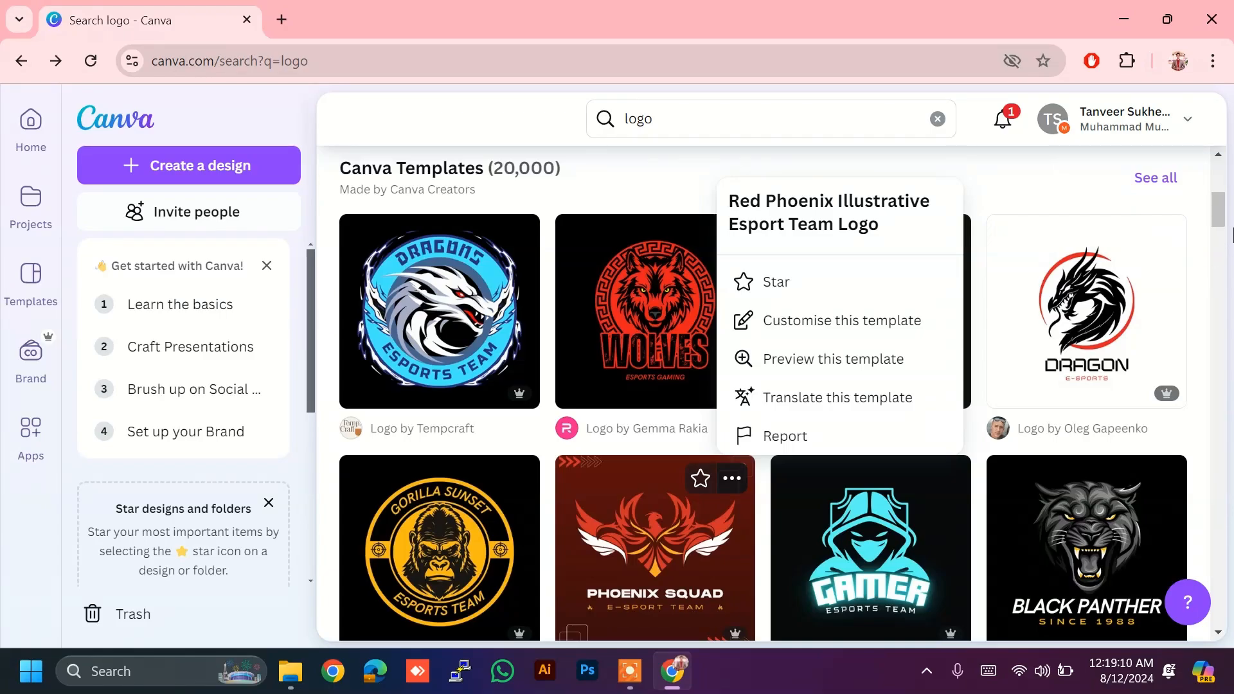
{"action": "left_click", "coordinate": [1220, 230]}
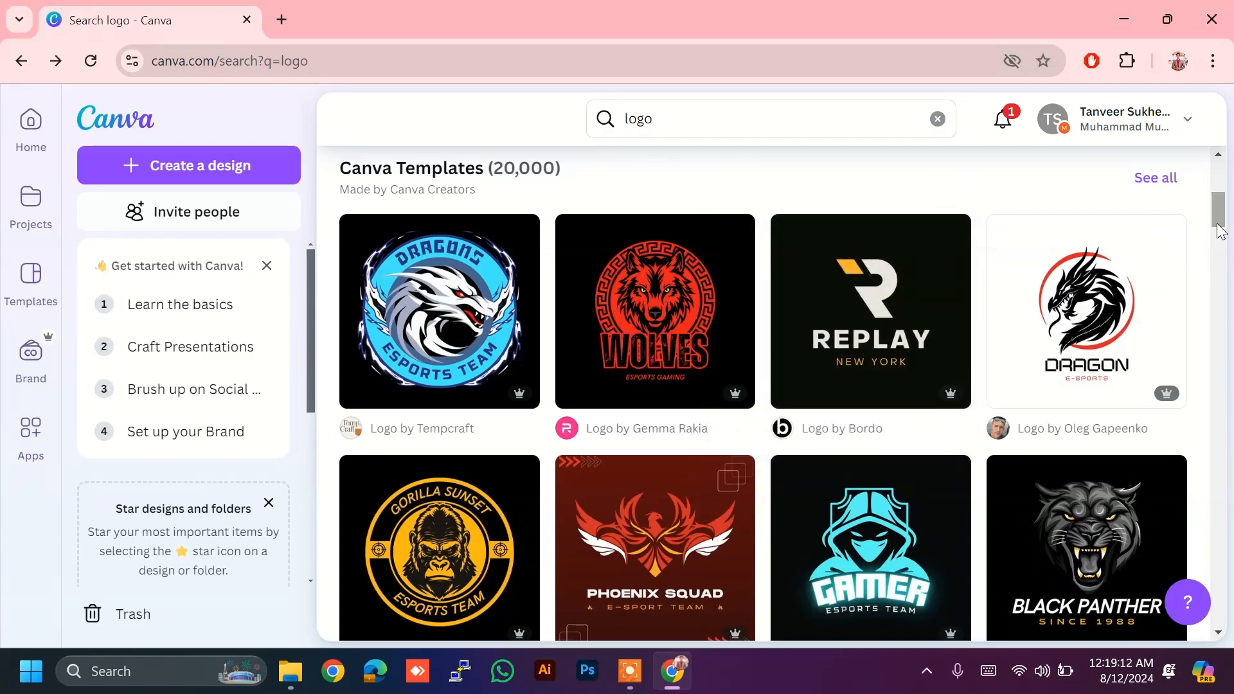
{"action": "mouse_move", "coordinate": [1133, 386]}
{"action": "scroll", "coordinate": [1133, 385], "scroll_direction": "down", "scroll_amount": 3}
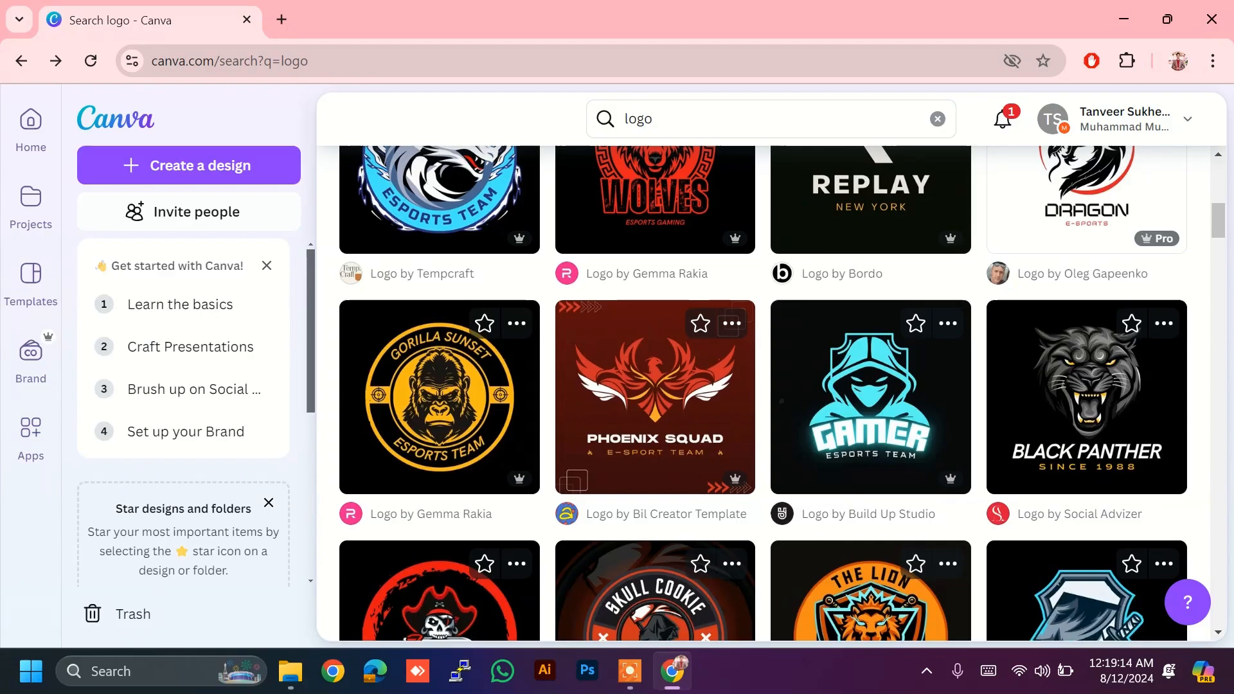
{"action": "scroll", "coordinate": [1132, 386], "scroll_direction": "down", "scroll_amount": 2}
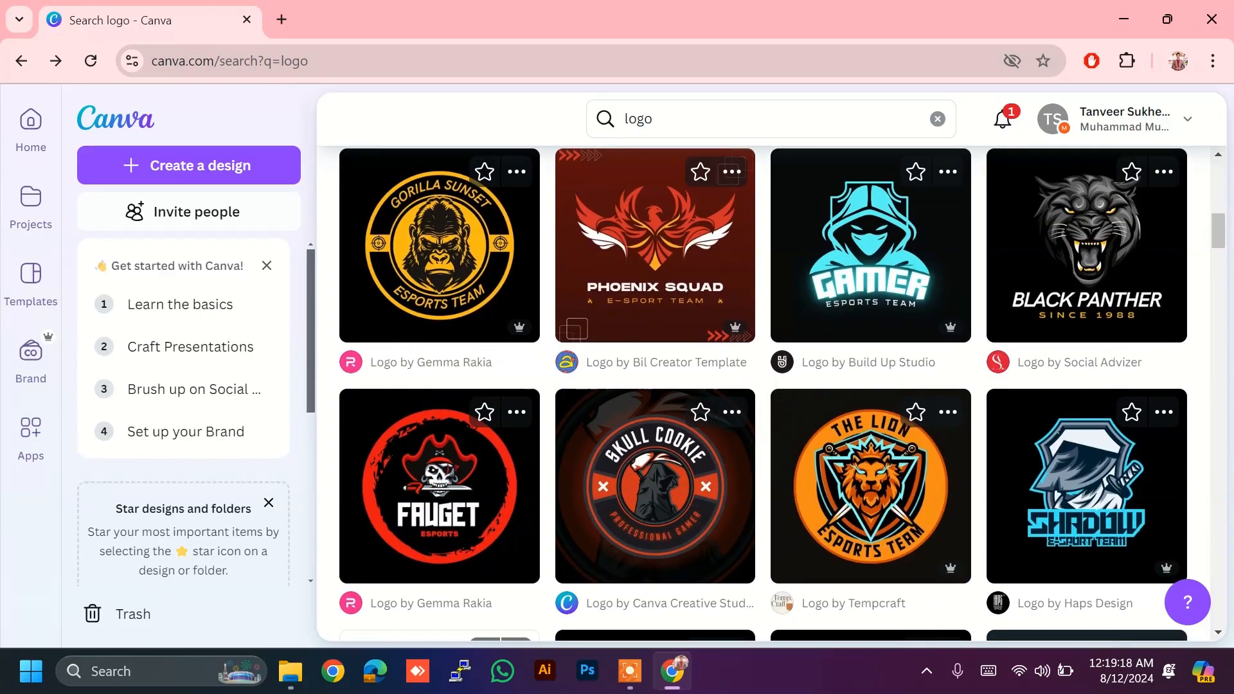
{"action": "scroll", "coordinate": [440, 553], "scroll_direction": "down", "scroll_amount": 3}
{"action": "scroll", "coordinate": [439, 553], "scroll_direction": "down", "scroll_amount": 3}
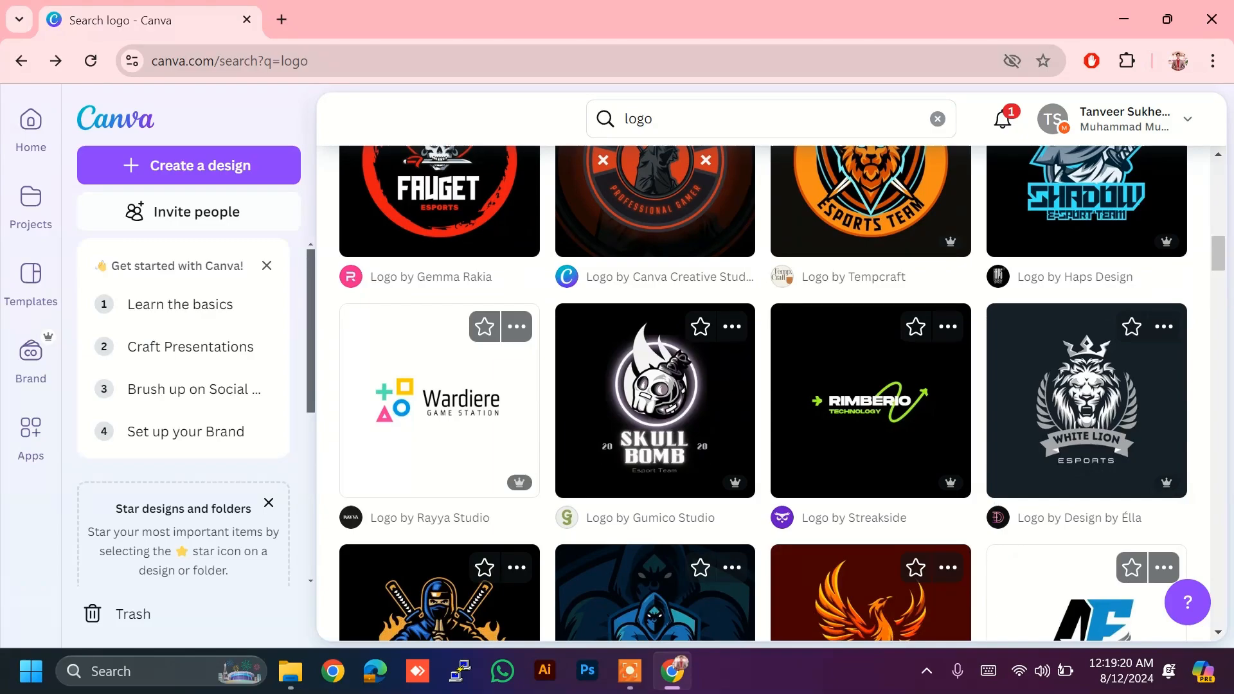
{"action": "scroll", "coordinate": [440, 553], "scroll_direction": "down", "scroll_amount": 2}
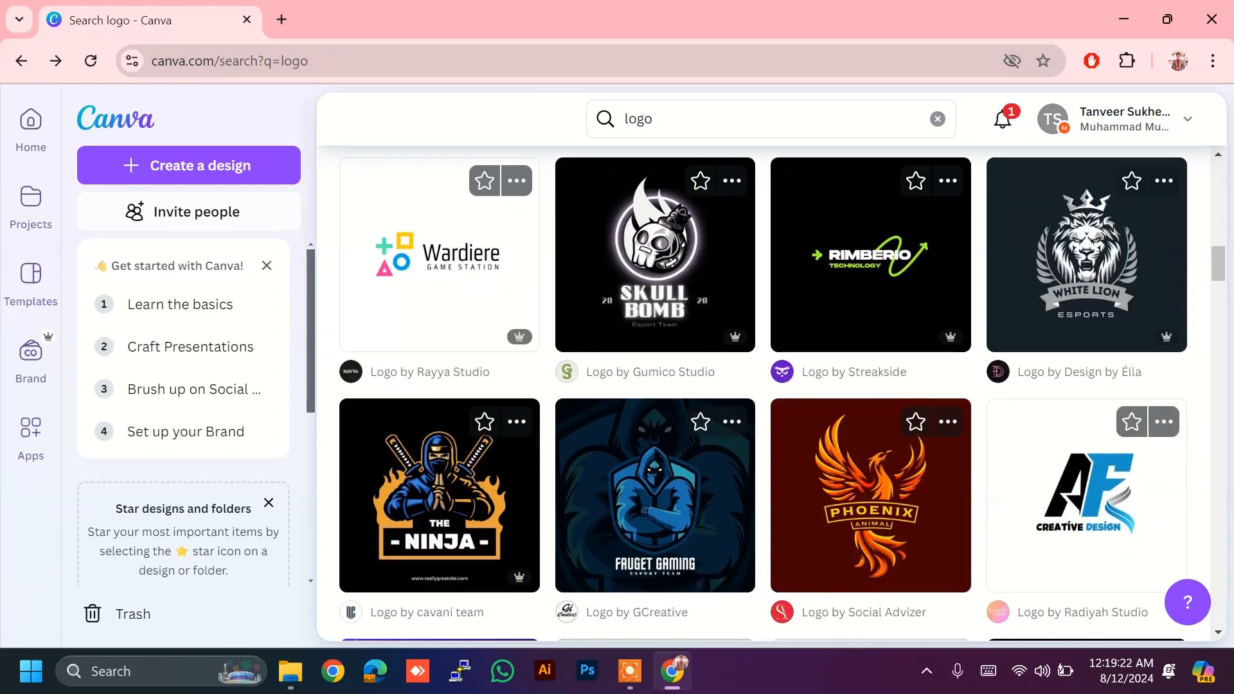
{"action": "scroll", "coordinate": [771, 392], "scroll_direction": "up", "scroll_amount": 5}
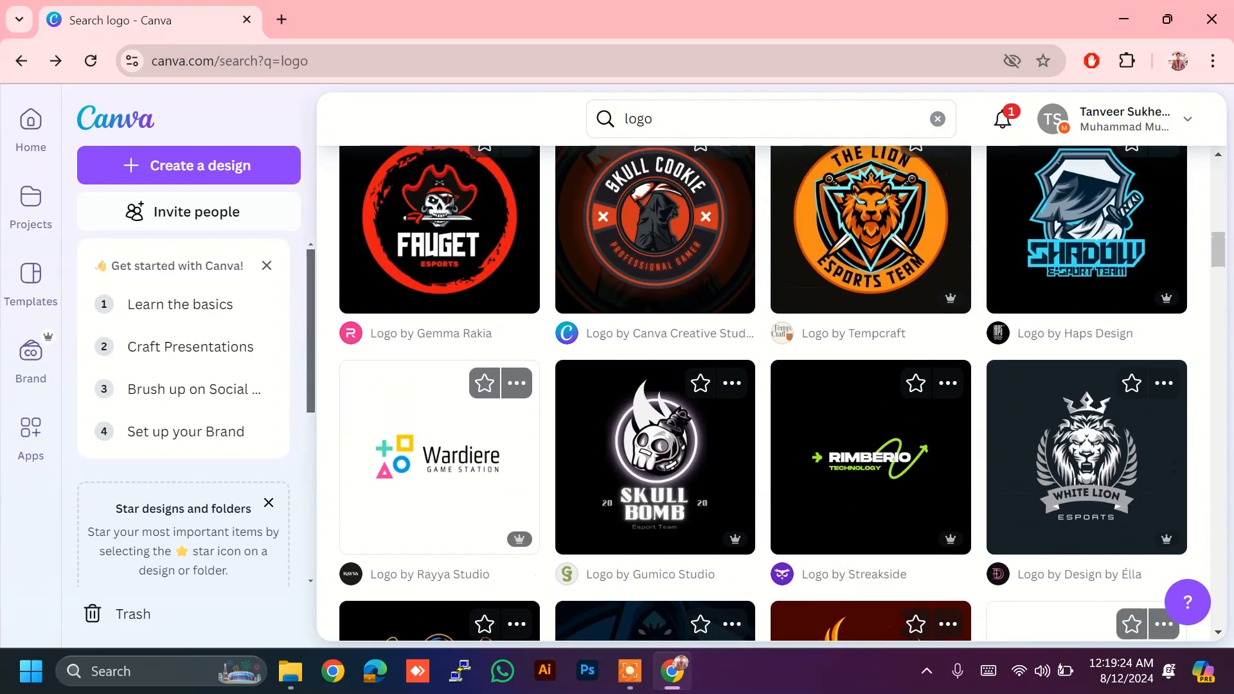
{"action": "scroll", "coordinate": [771, 392], "scroll_direction": "up", "scroll_amount": 3}
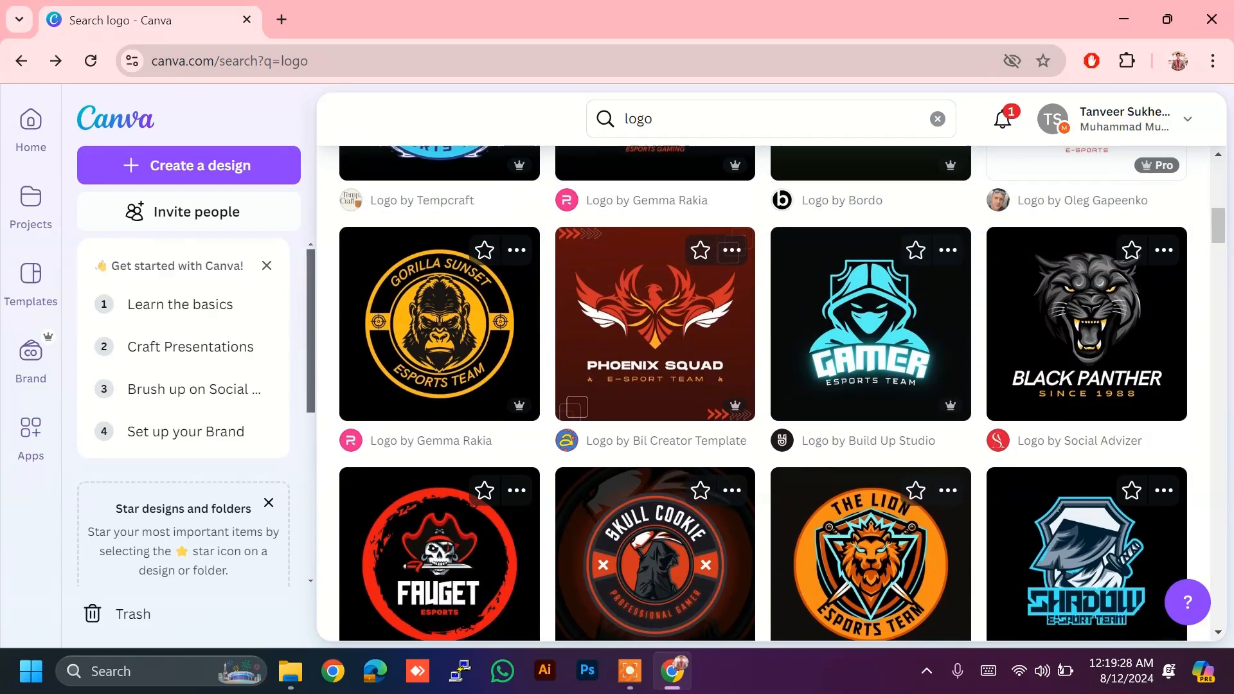
{"action": "scroll", "coordinate": [771, 392], "scroll_direction": "up", "scroll_amount": 4}
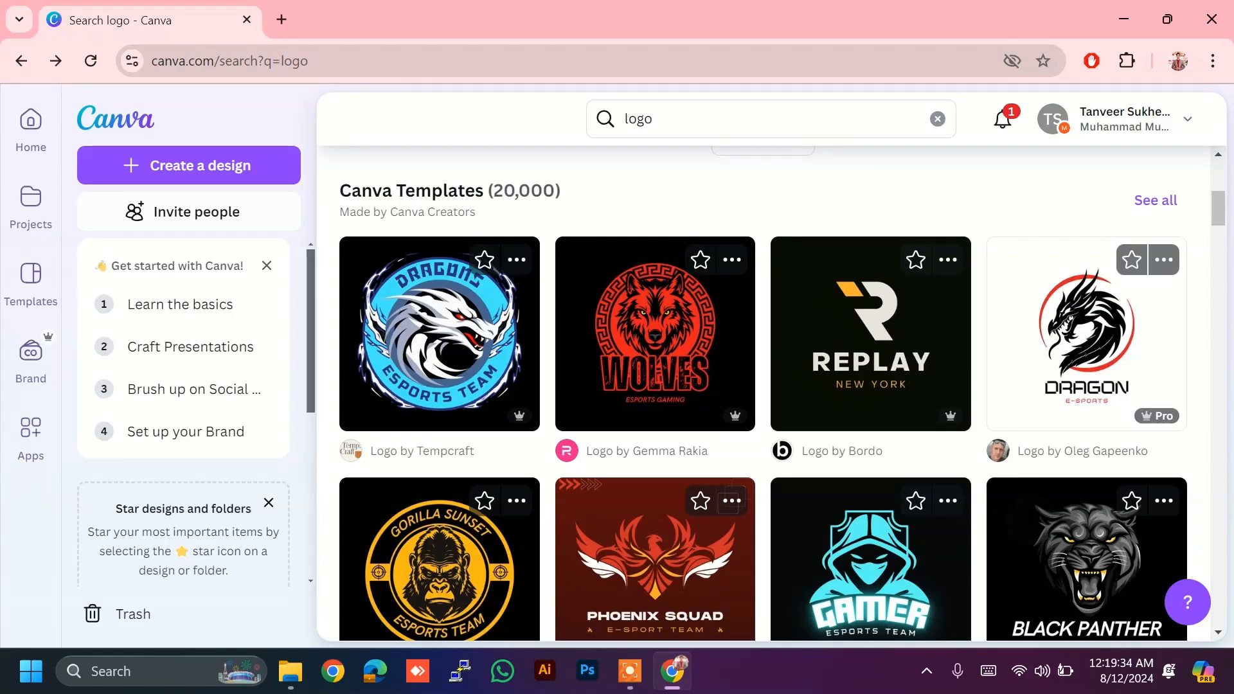
{"action": "scroll", "coordinate": [771, 392], "scroll_direction": "down", "scroll_amount": 5}
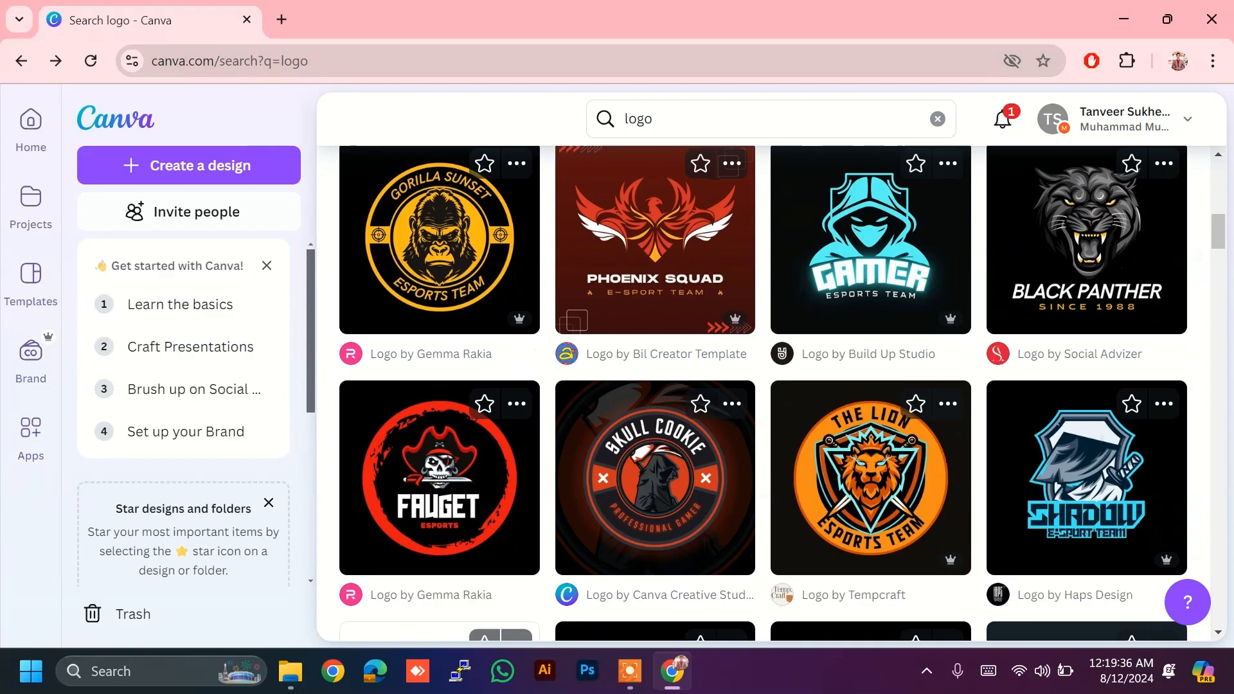
{"action": "scroll", "coordinate": [437, 566], "scroll_direction": "down", "scroll_amount": 3}
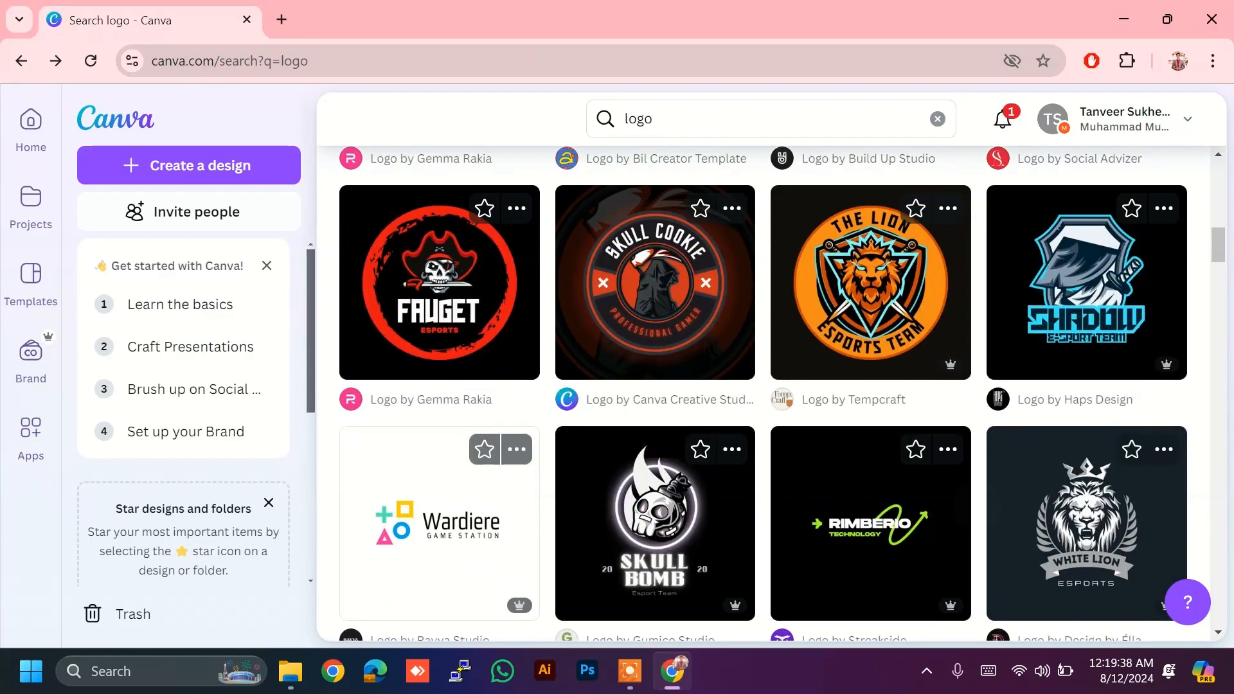
{"action": "scroll", "coordinate": [437, 566], "scroll_direction": "down", "scroll_amount": 5}
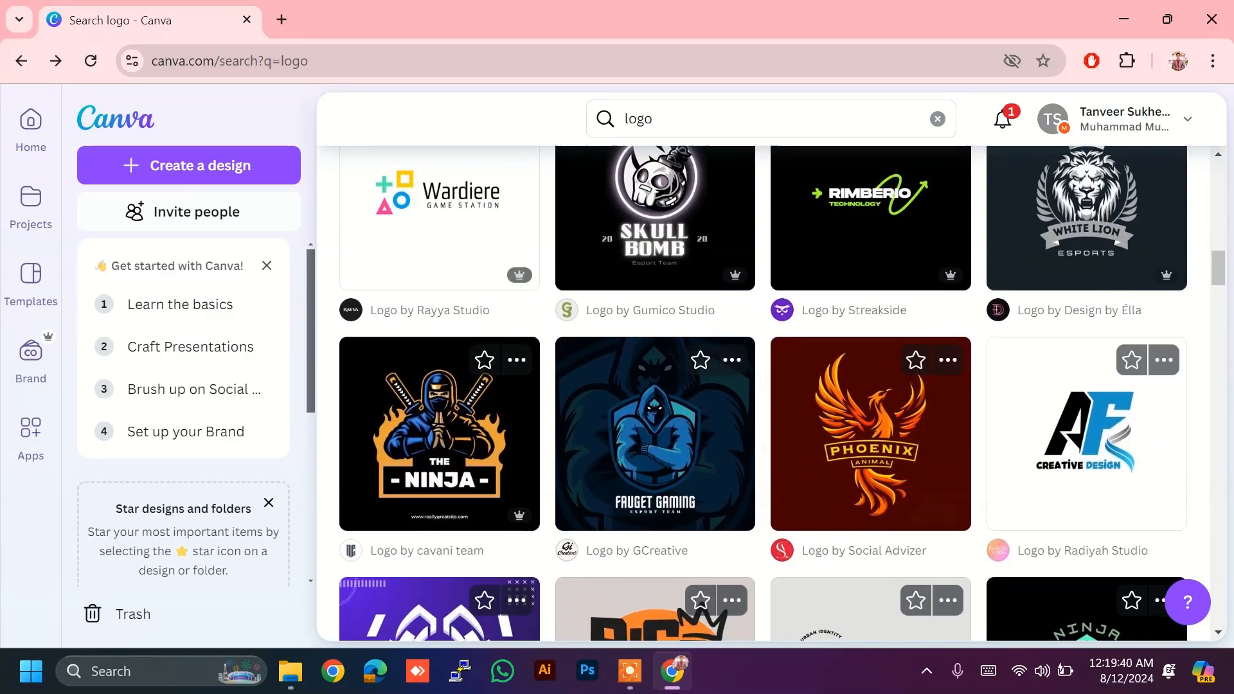
{"action": "scroll", "coordinate": [656, 392], "scroll_direction": "down", "scroll_amount": 4}
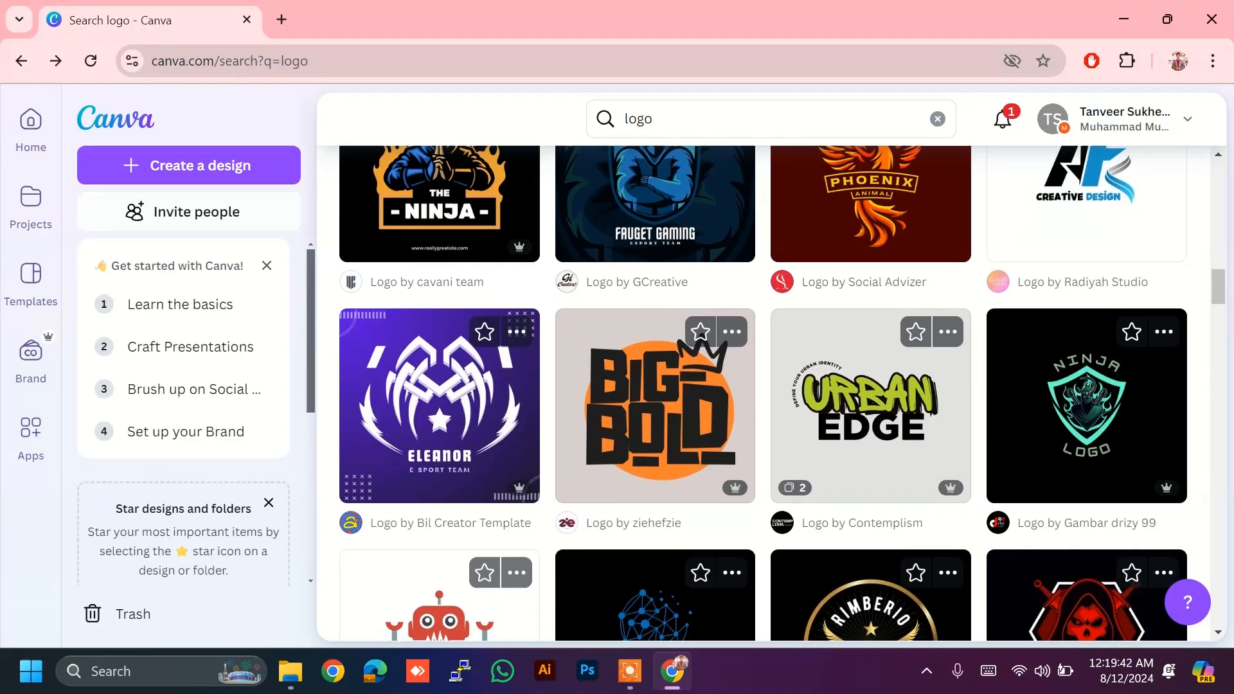
{"action": "scroll", "coordinate": [655, 392], "scroll_direction": "down", "scroll_amount": 3}
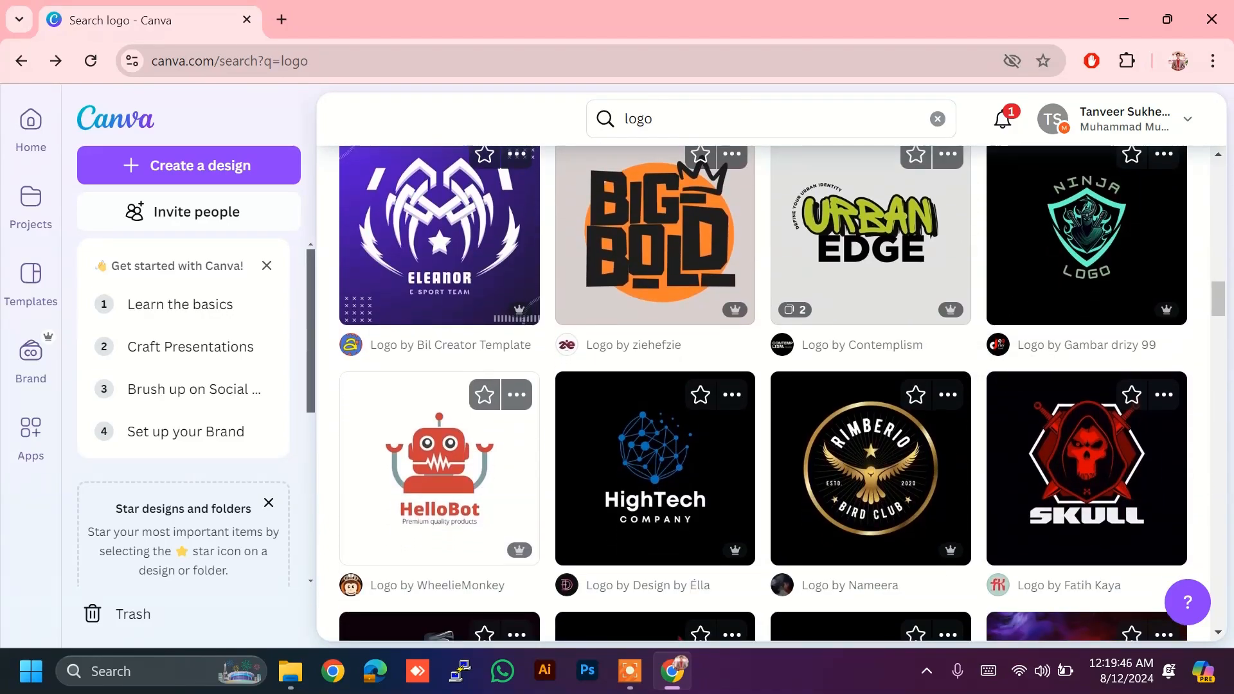
{"action": "left_click", "coordinate": [649, 452]}
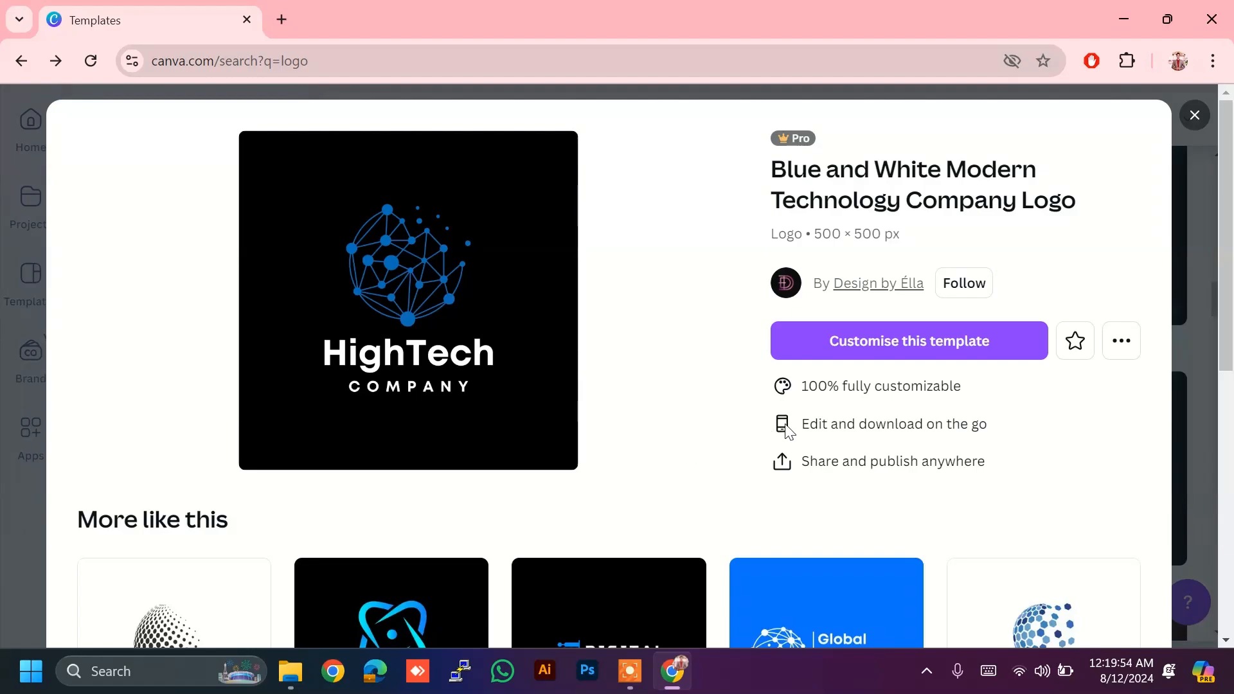
{"action": "left_click", "coordinate": [879, 342]}
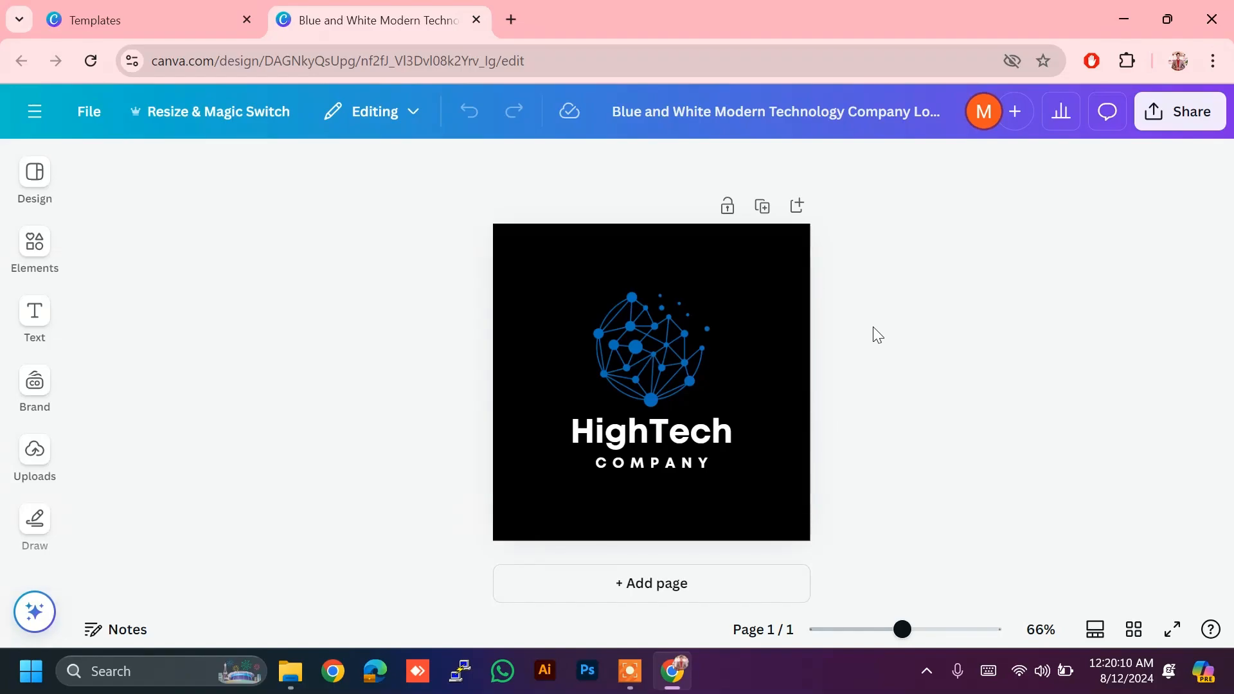
Step: Replace the HighTech title with the owner's name
{"action": "left_click", "coordinate": [617, 442]}
{"action": "double_click", "coordinate": [623, 444]}
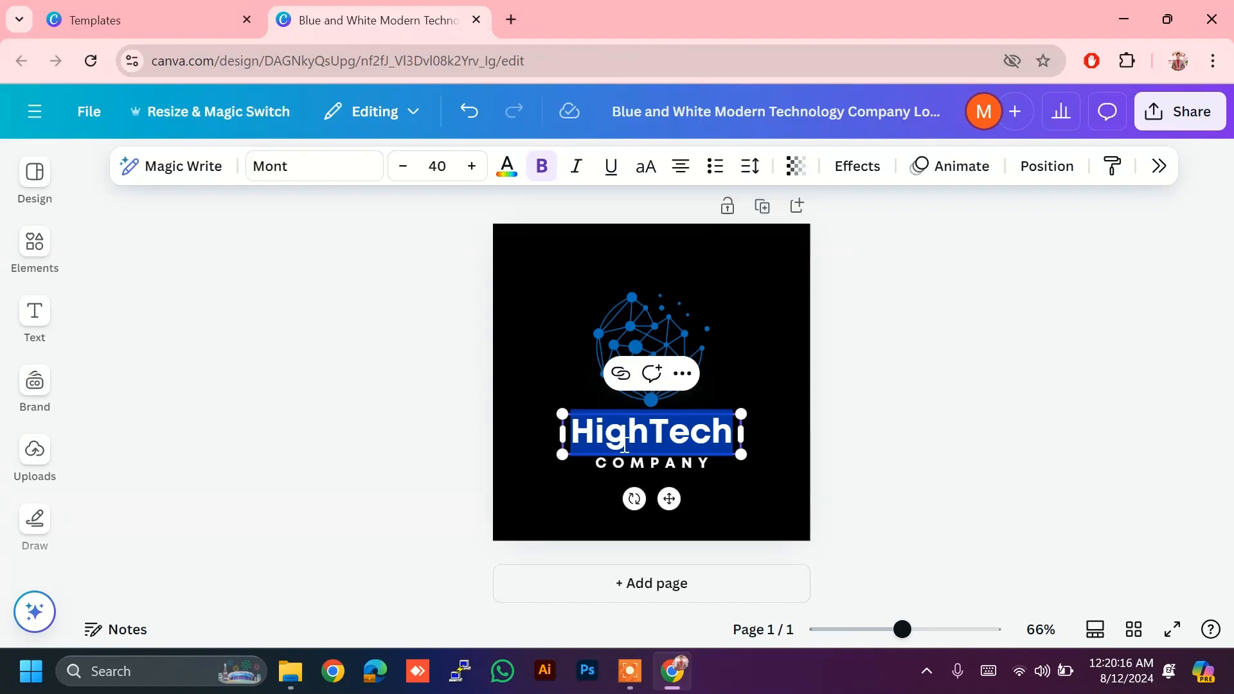
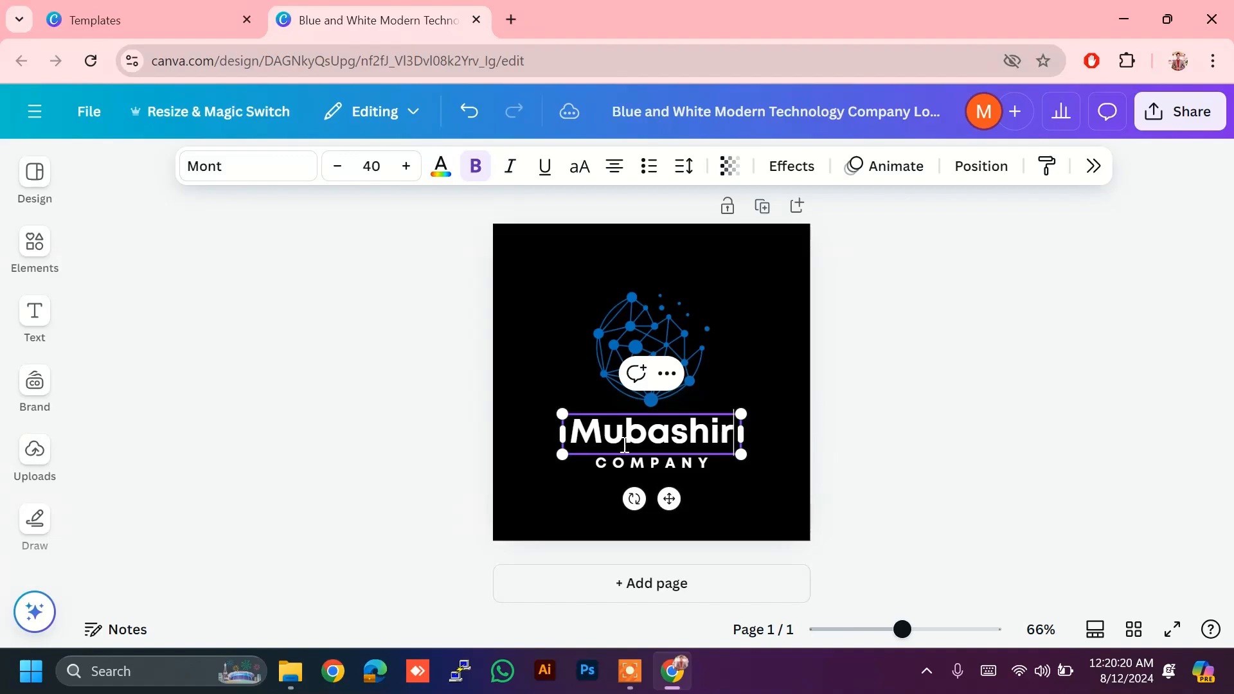
{"action": "left_click", "coordinate": [919, 430]}
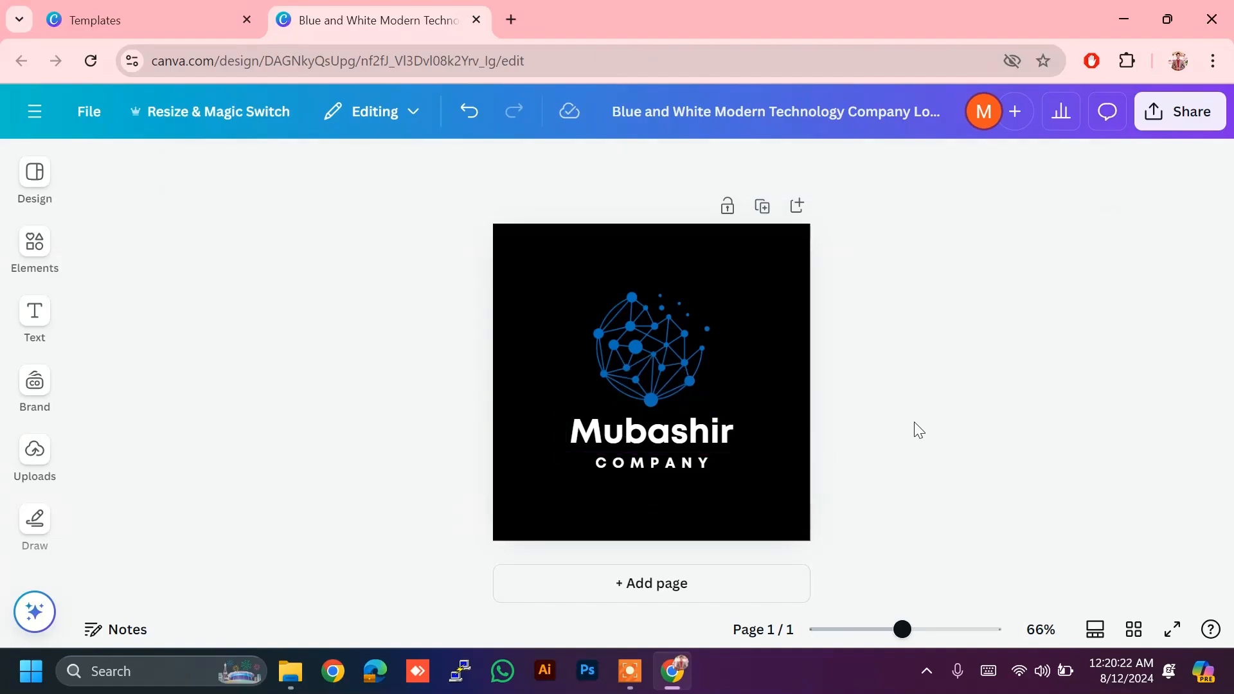
Step: Change the COMPANY line to 'HMMS' and select the black page background
{"action": "double_click", "coordinate": [667, 463]}
{"action": "type", "text": "H"}
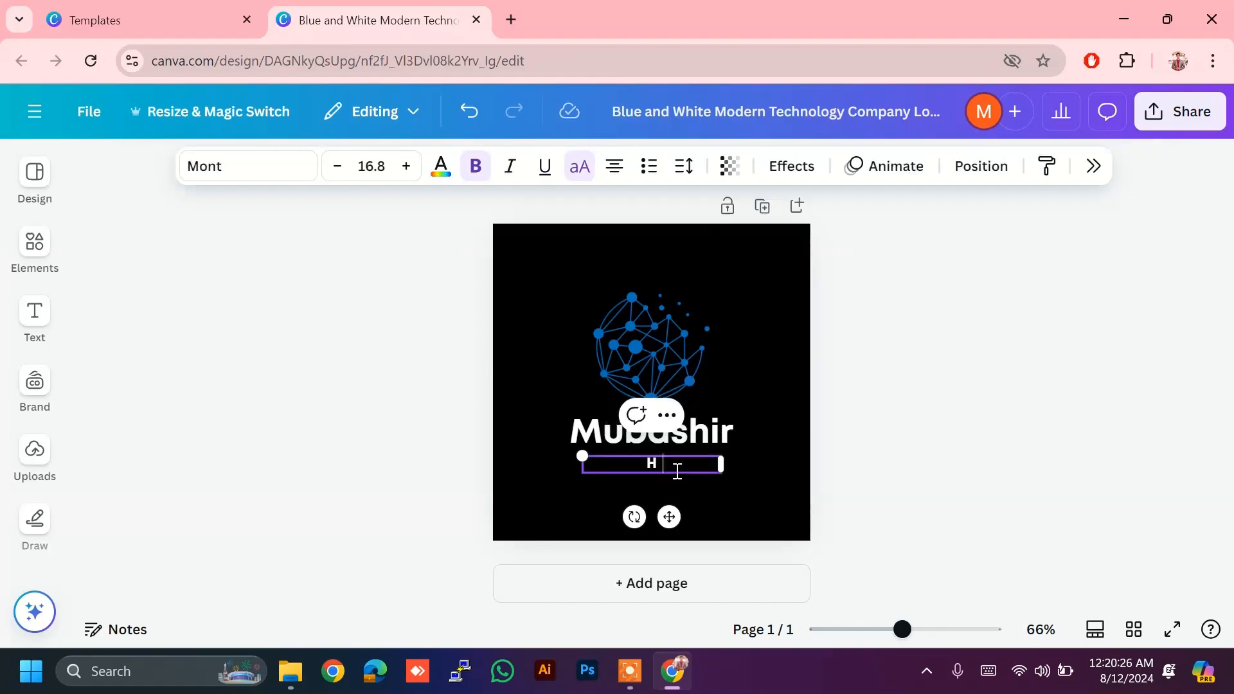
{"action": "type", "text": "MMS"}
{"action": "left_click", "coordinate": [1014, 328]}
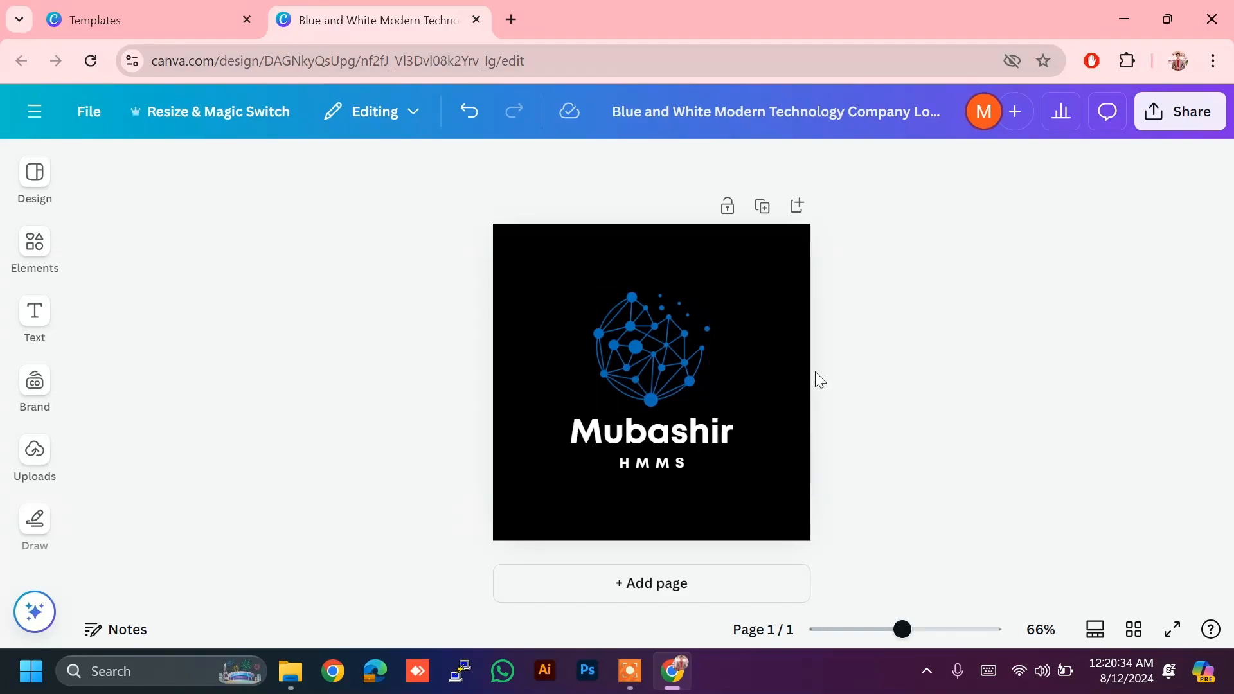
{"action": "left_click", "coordinate": [736, 264]}
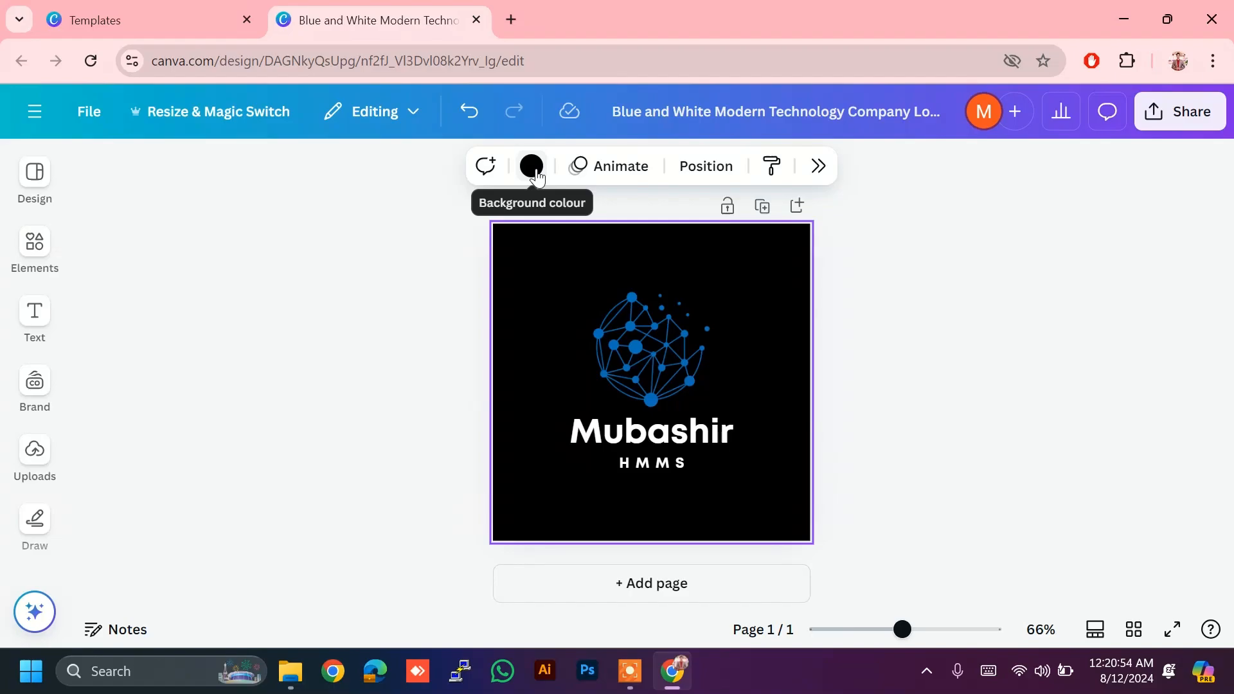
{"action": "left_click", "coordinate": [536, 174]}
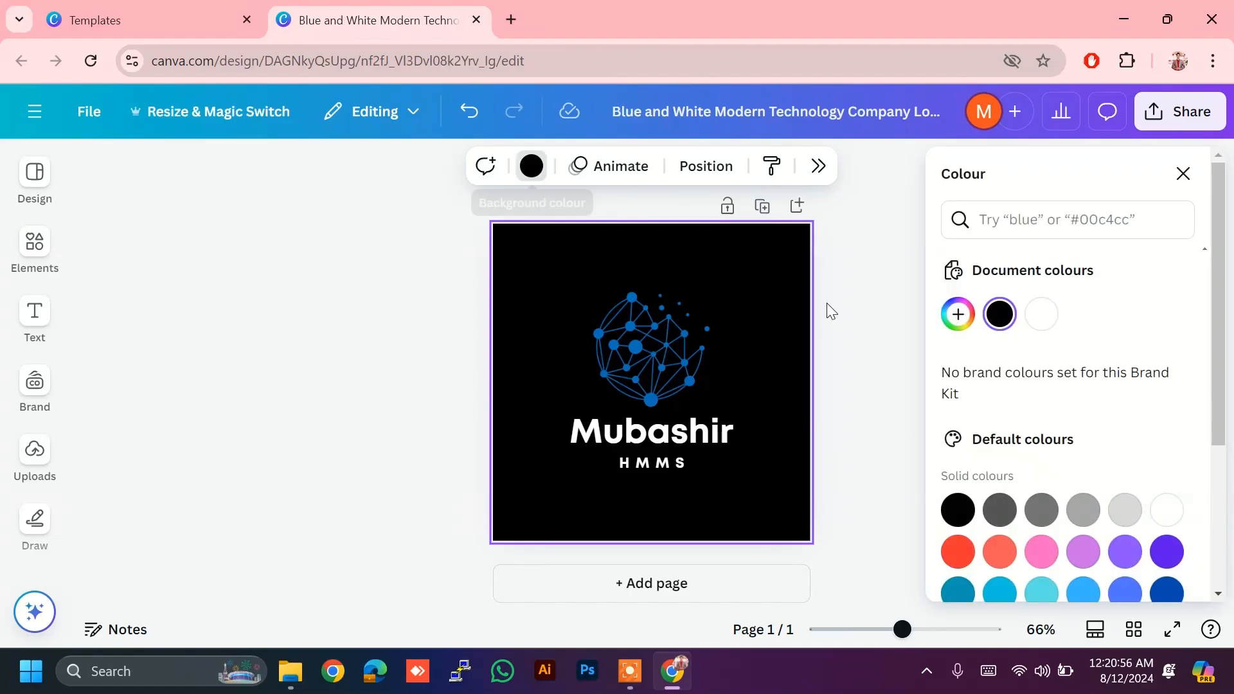
{"action": "scroll", "coordinate": [1227, 495], "scroll_direction": "down", "scroll_amount": 3}
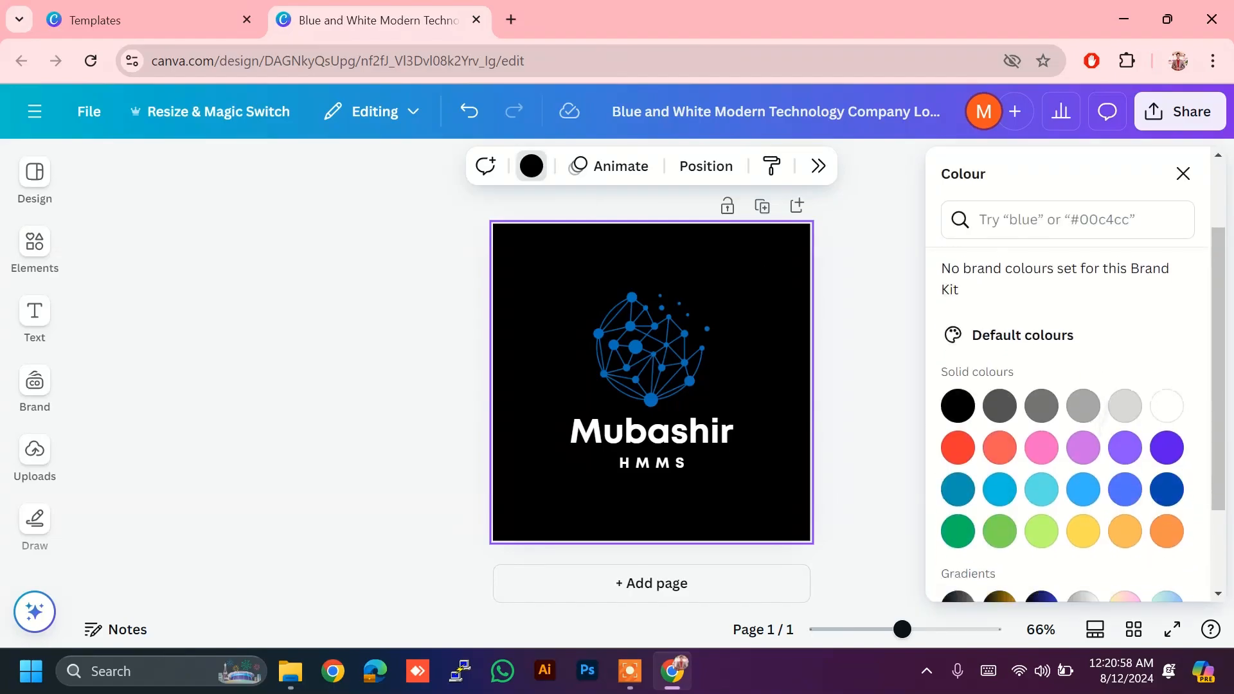
{"action": "scroll", "coordinate": [958, 450], "scroll_direction": "down", "scroll_amount": 1}
{"action": "left_click", "coordinate": [958, 439]}
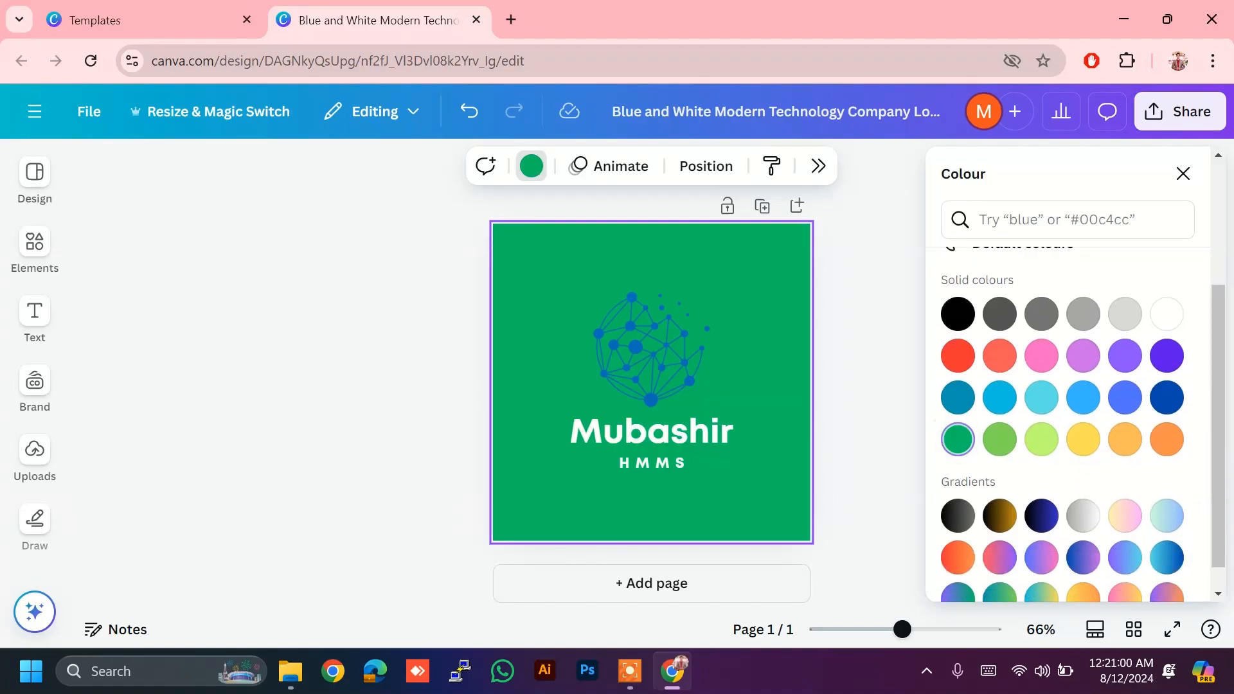
{"action": "left_click", "coordinate": [957, 397]}
{"action": "left_click", "coordinate": [958, 355]}
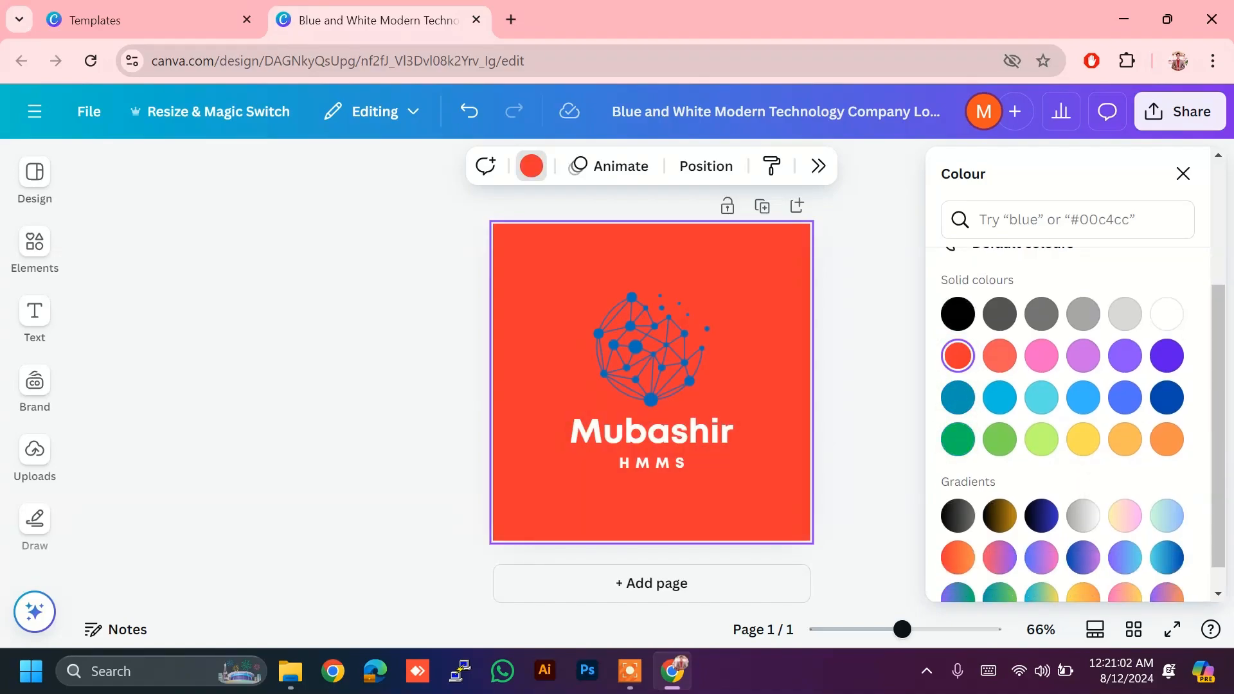
{"action": "left_click", "coordinate": [958, 440]}
{"action": "scroll", "coordinate": [958, 440], "scroll_direction": "down", "scroll_amount": 1}
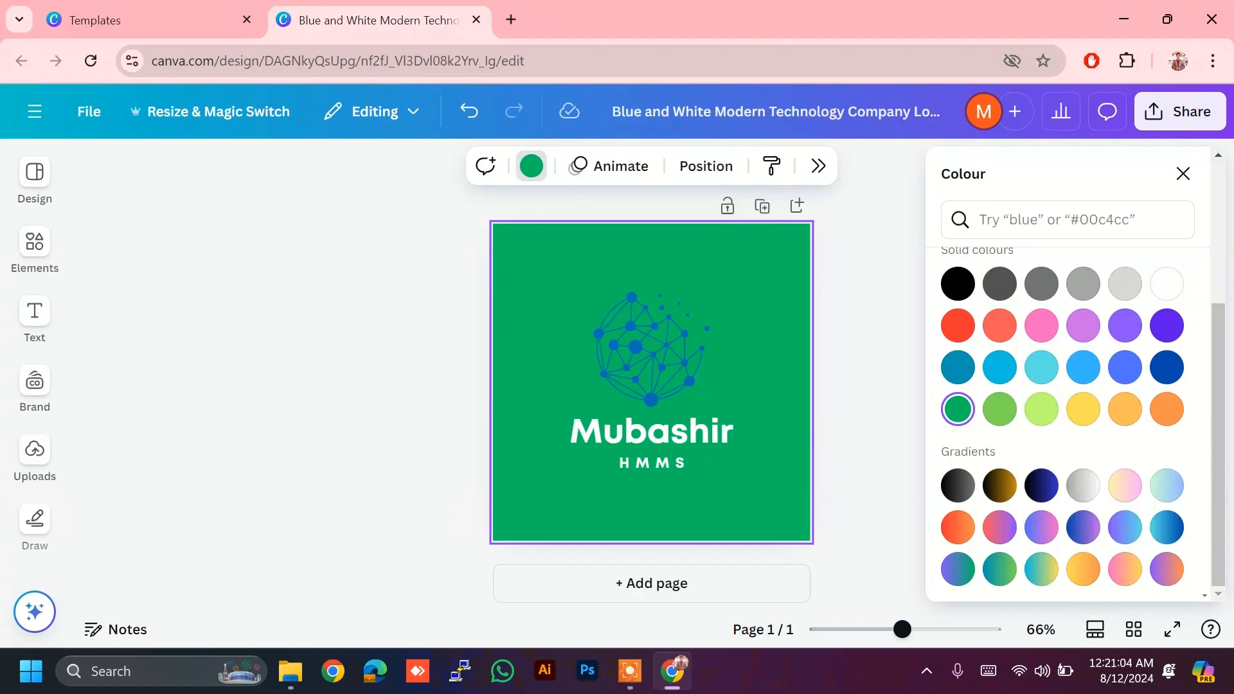
{"action": "left_click", "coordinate": [999, 486]}
{"action": "left_click", "coordinate": [958, 527]}
{"action": "left_click", "coordinate": [999, 527]}
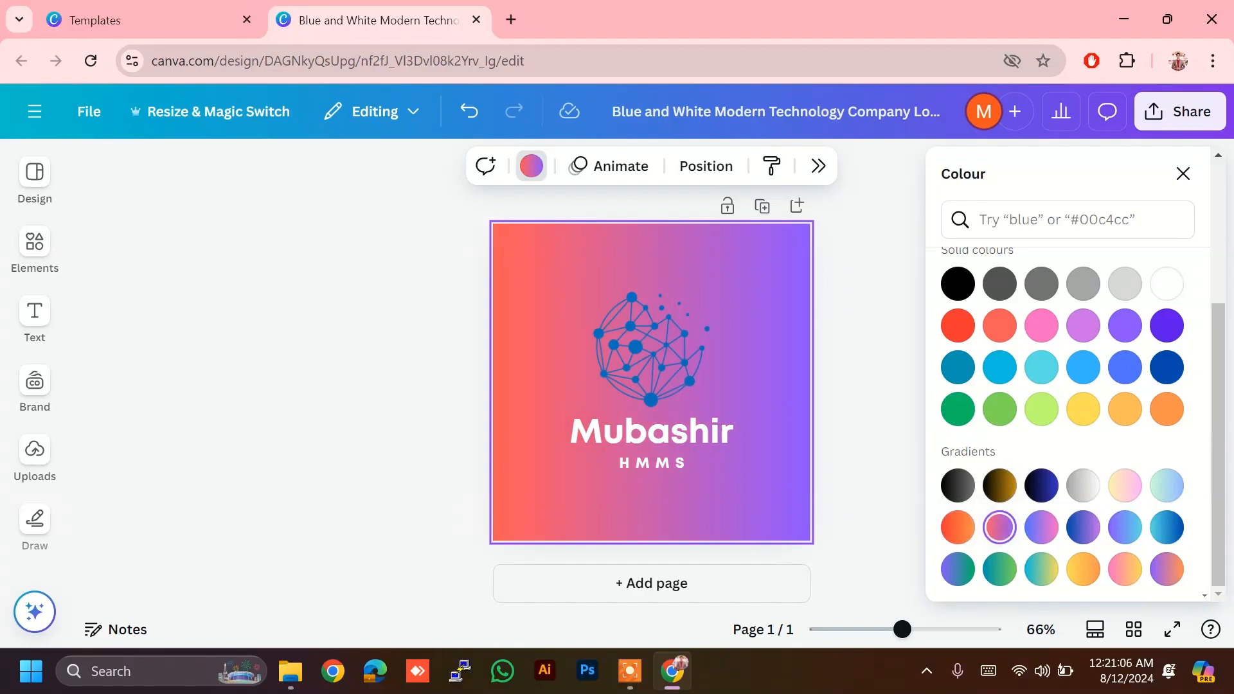
{"action": "left_click", "coordinate": [1167, 409]}
{"action": "left_click", "coordinate": [1125, 367]}
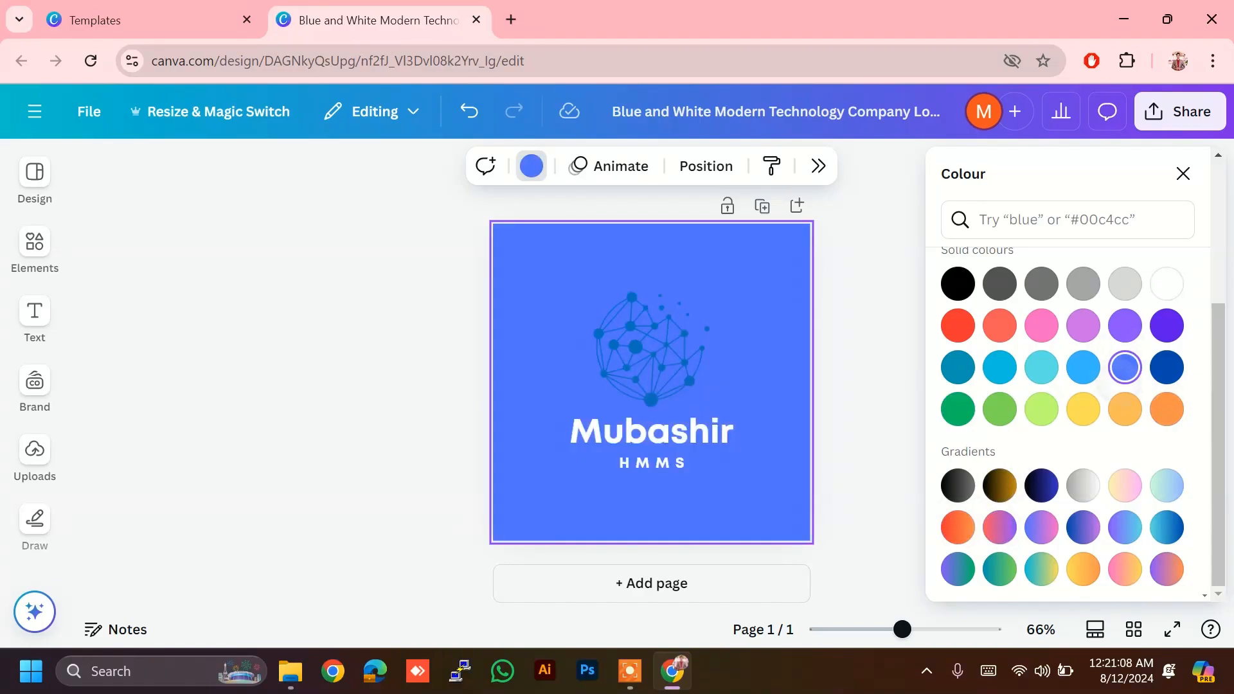
{"action": "left_click", "coordinate": [1124, 409]}
{"action": "left_click", "coordinate": [1000, 325]}
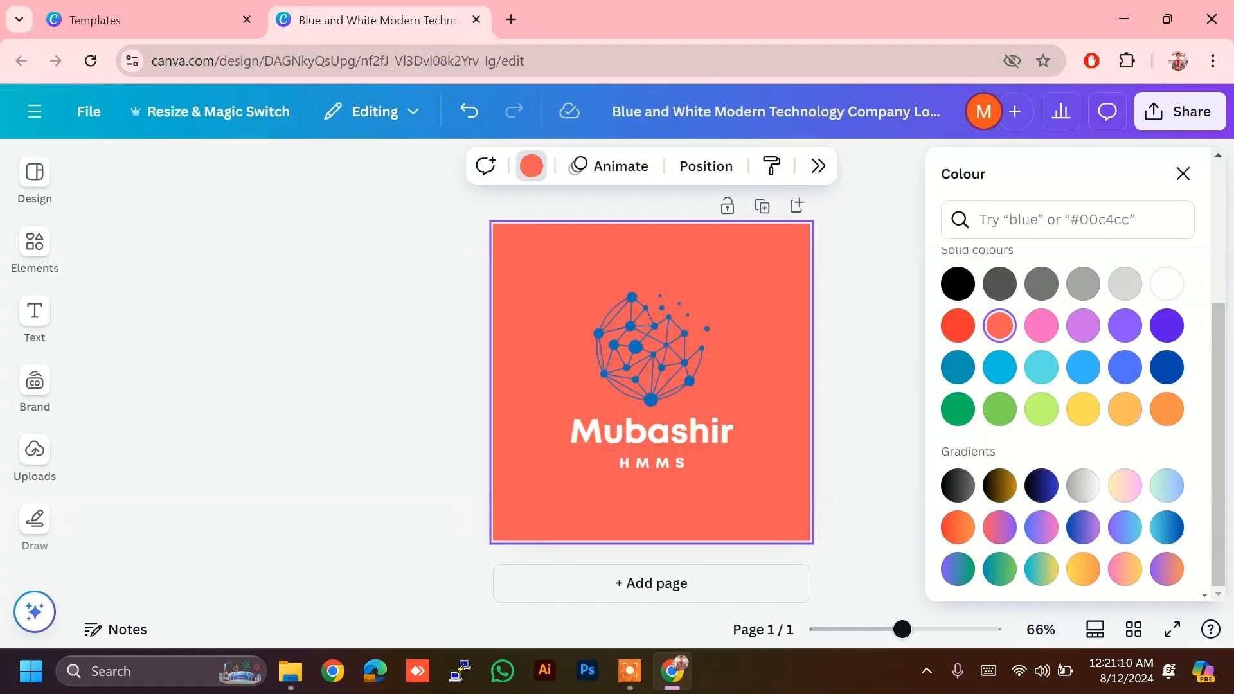
{"action": "left_click", "coordinate": [999, 408]}
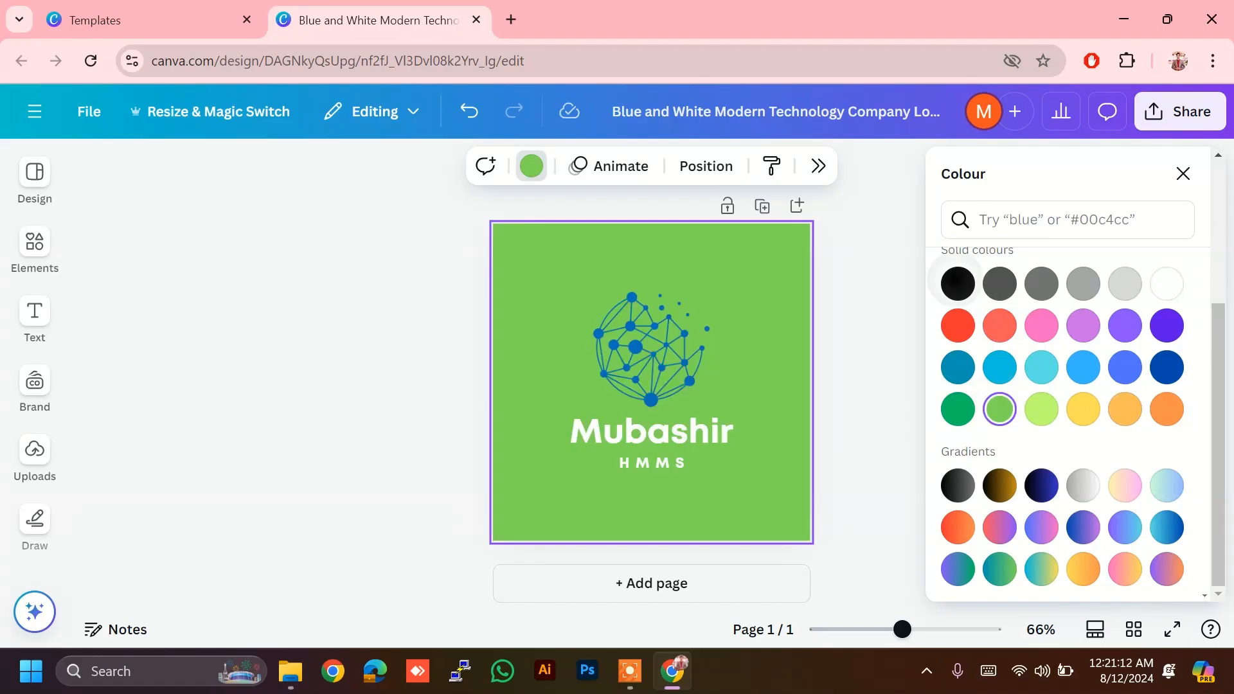
{"action": "left_click", "coordinate": [957, 284]}
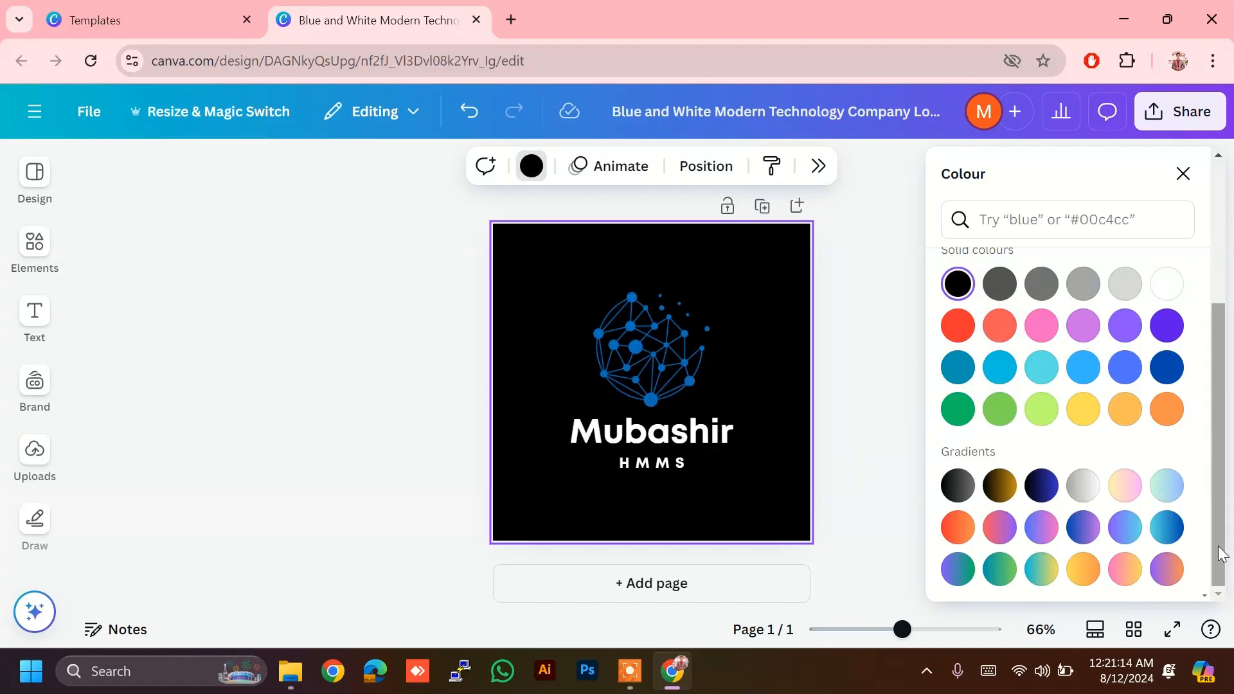
{"action": "key", "text": "Escape"}
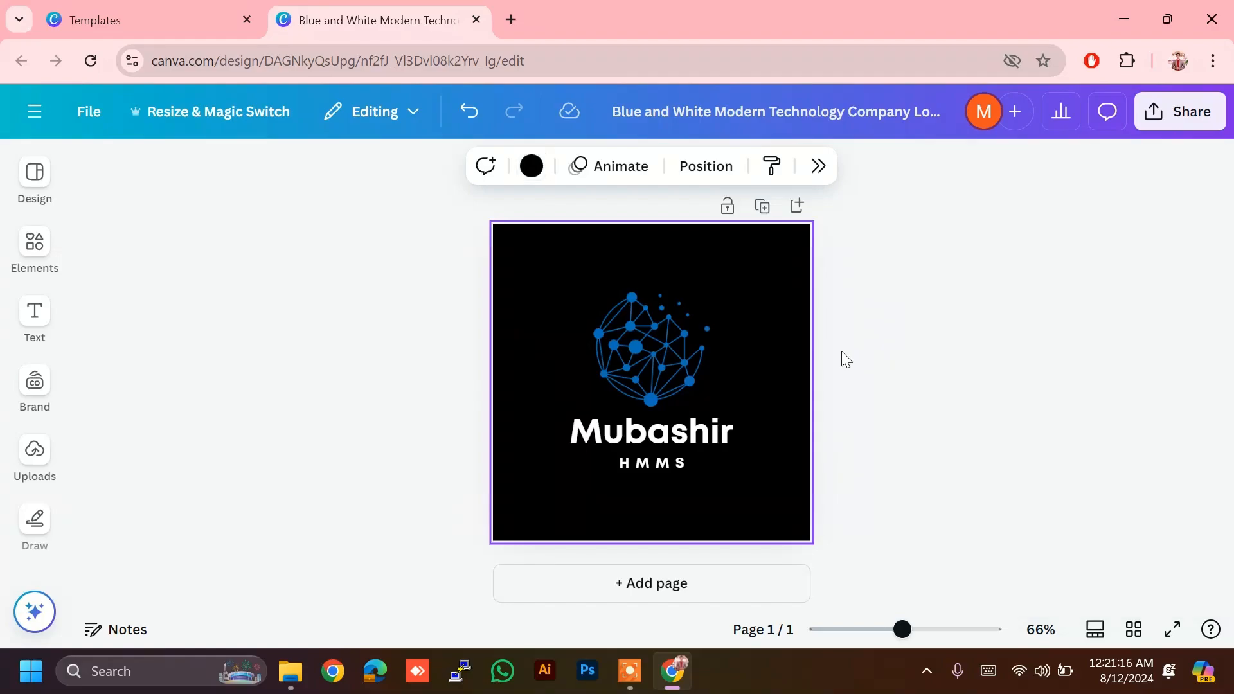
Step: Set the name text in the Moontime script font
{"action": "left_click", "coordinate": [646, 435]}
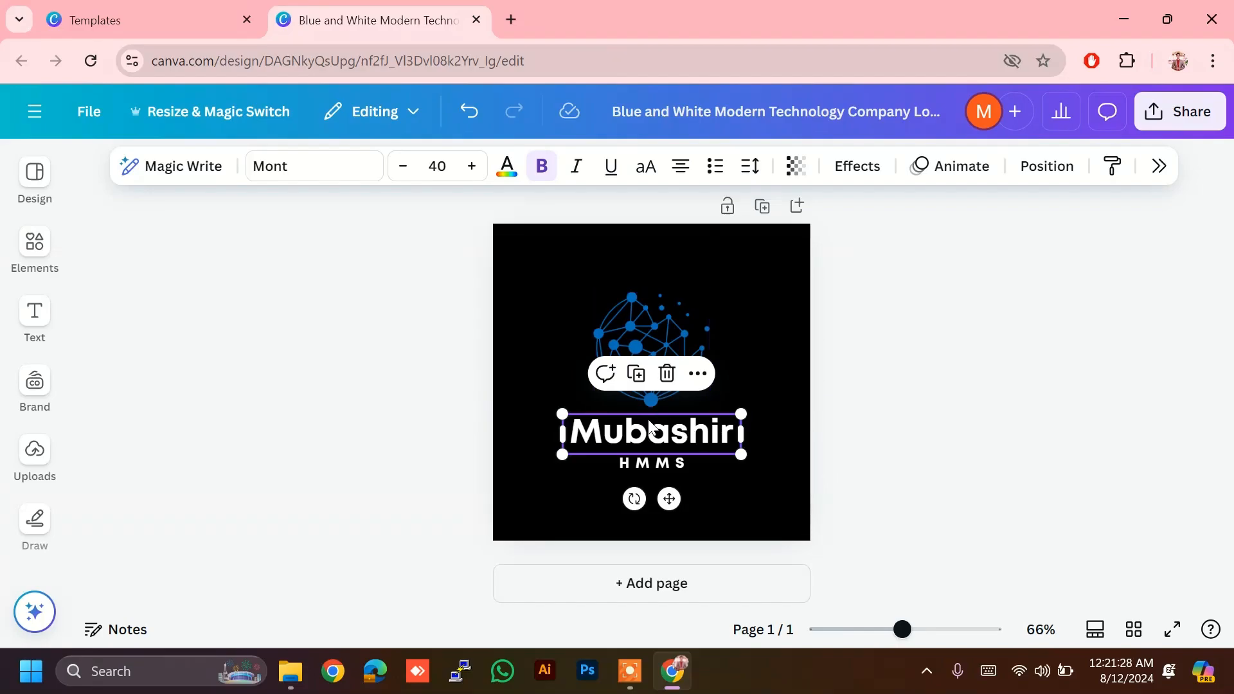
{"action": "left_click", "coordinate": [372, 176]}
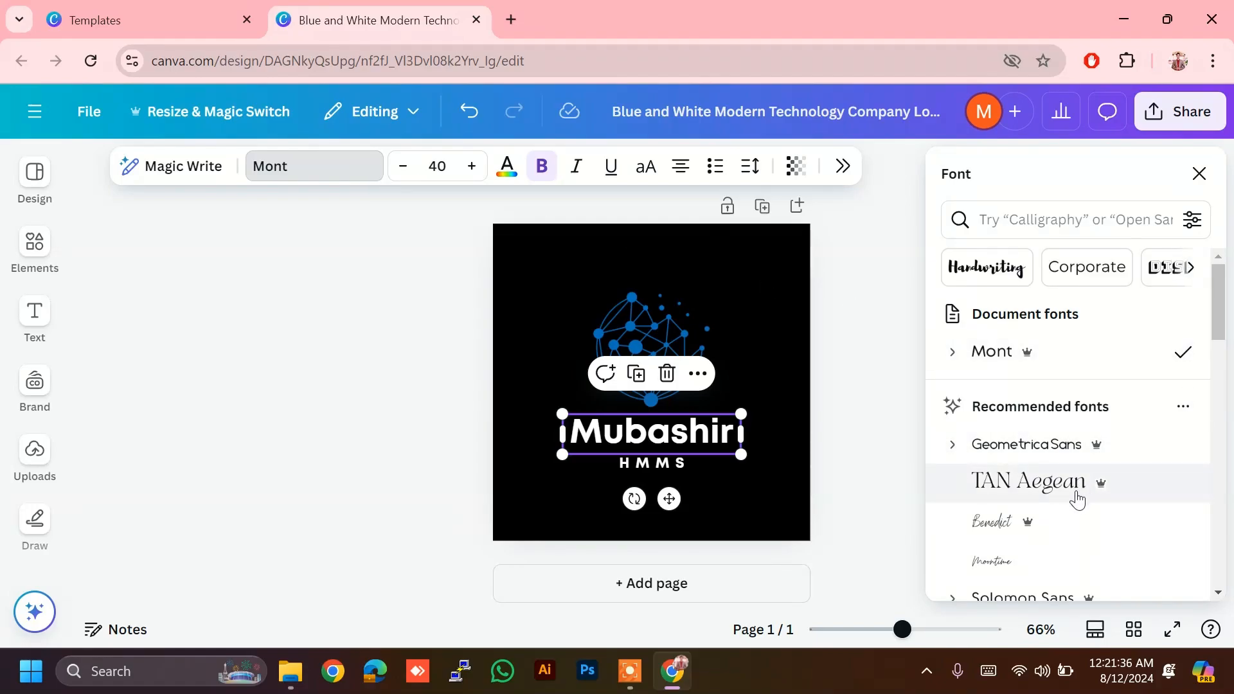
{"action": "left_click", "coordinate": [1076, 500]}
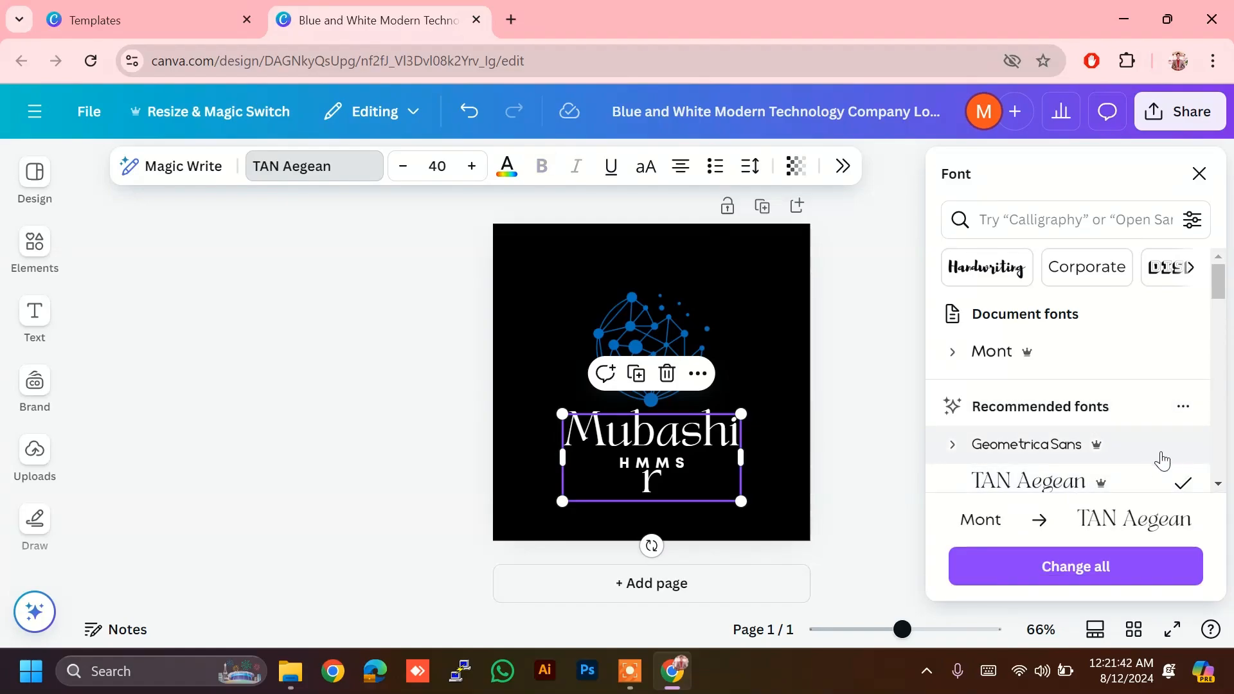
{"action": "scroll", "coordinate": [1136, 469], "scroll_direction": "down", "scroll_amount": 3}
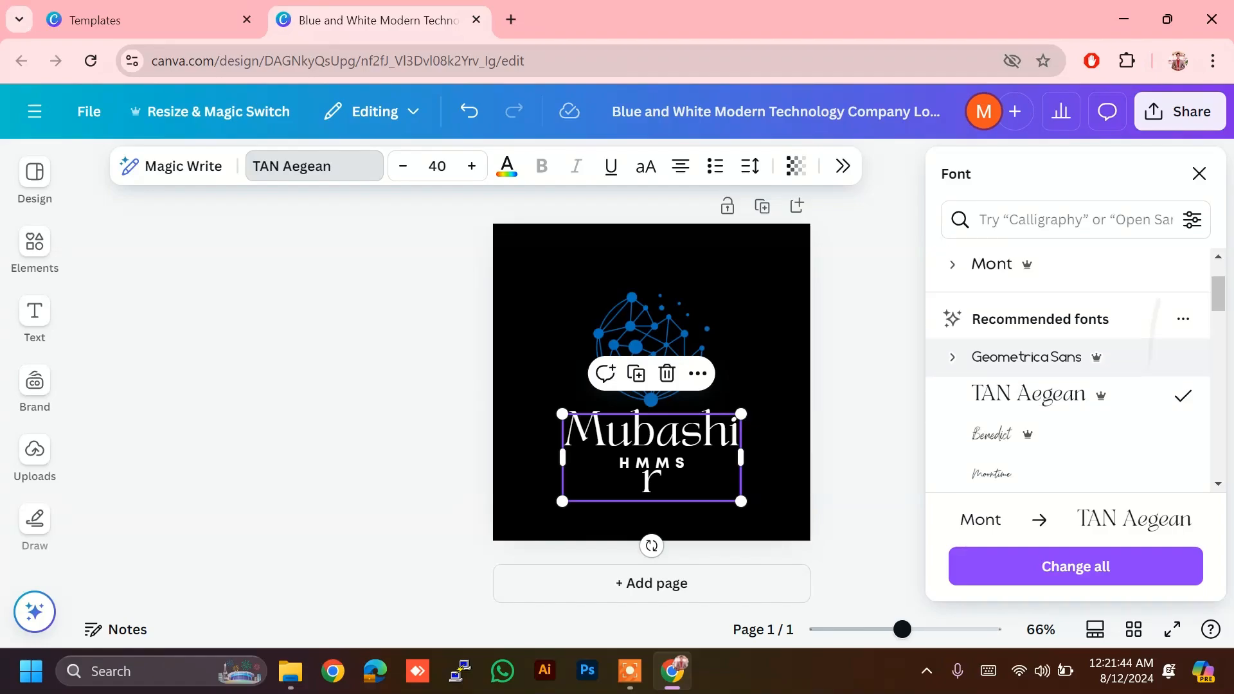
{"action": "left_click", "coordinate": [1041, 373]}
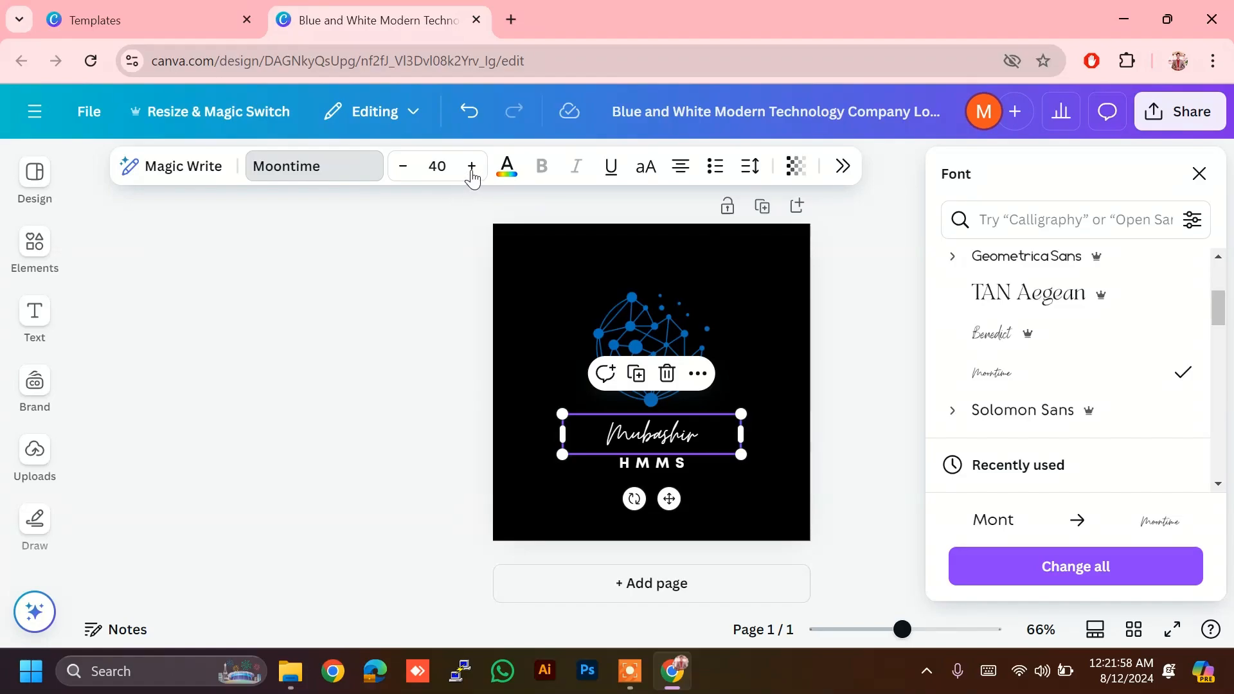
Step: Enlarge the name's font size from 40 to 51
{"action": "left_click", "coordinate": [472, 168]}
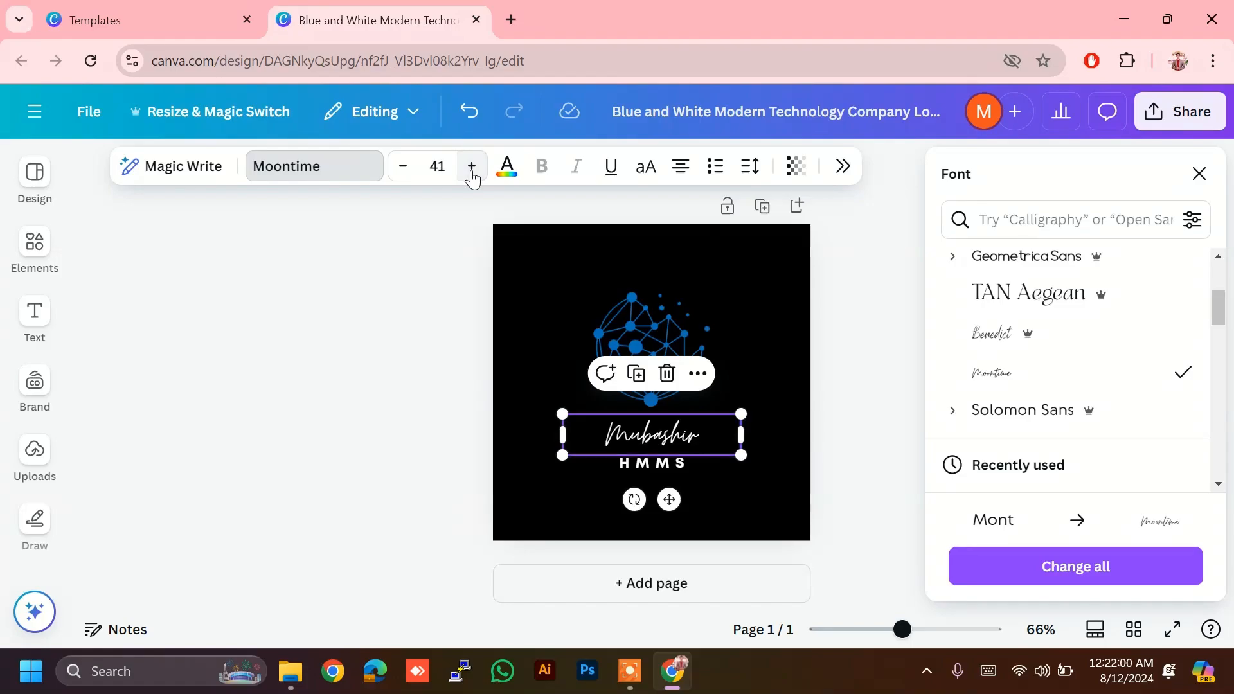
{"action": "left_click", "coordinate": [472, 168]}
{"action": "left_click", "coordinate": [472, 168]}
{"action": "left_click", "coordinate": [472, 169]}
{"action": "left_click", "coordinate": [472, 168]}
{"action": "left_click", "coordinate": [472, 168]}
{"action": "left_click", "coordinate": [472, 168]}
{"action": "left_click", "coordinate": [472, 168]}
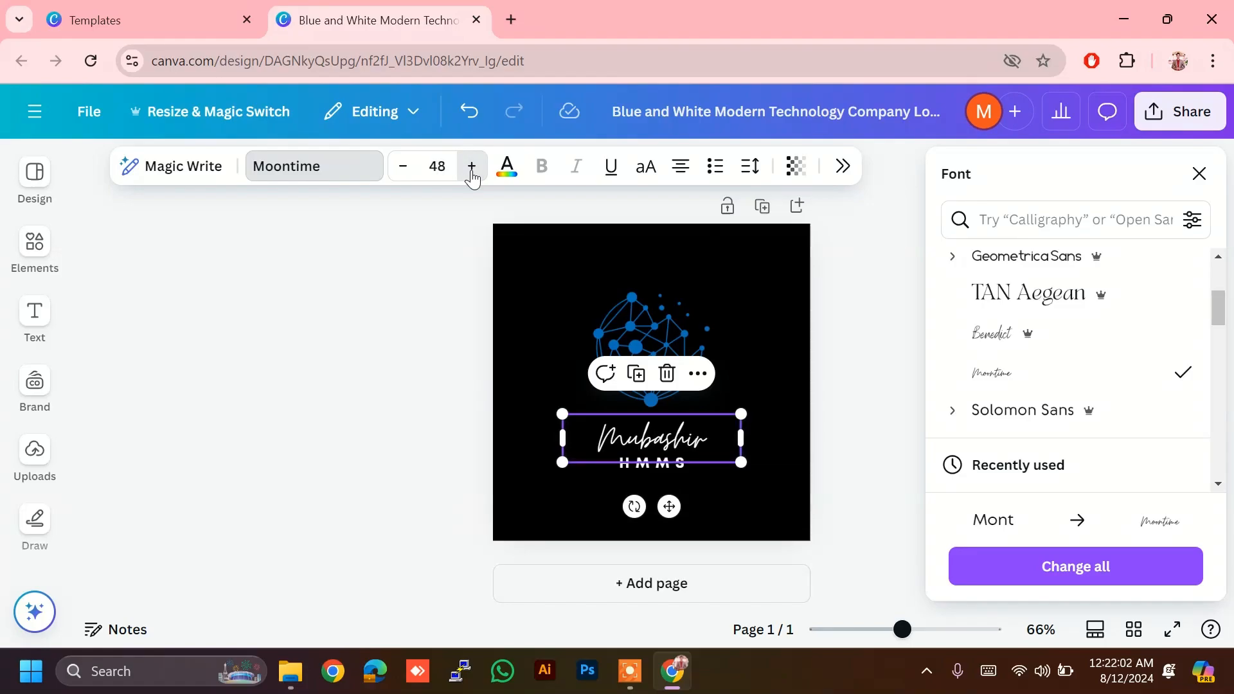
{"action": "left_click", "coordinate": [471, 168]}
{"action": "left_click", "coordinate": [472, 168]}
{"action": "left_click", "coordinate": [472, 168]}
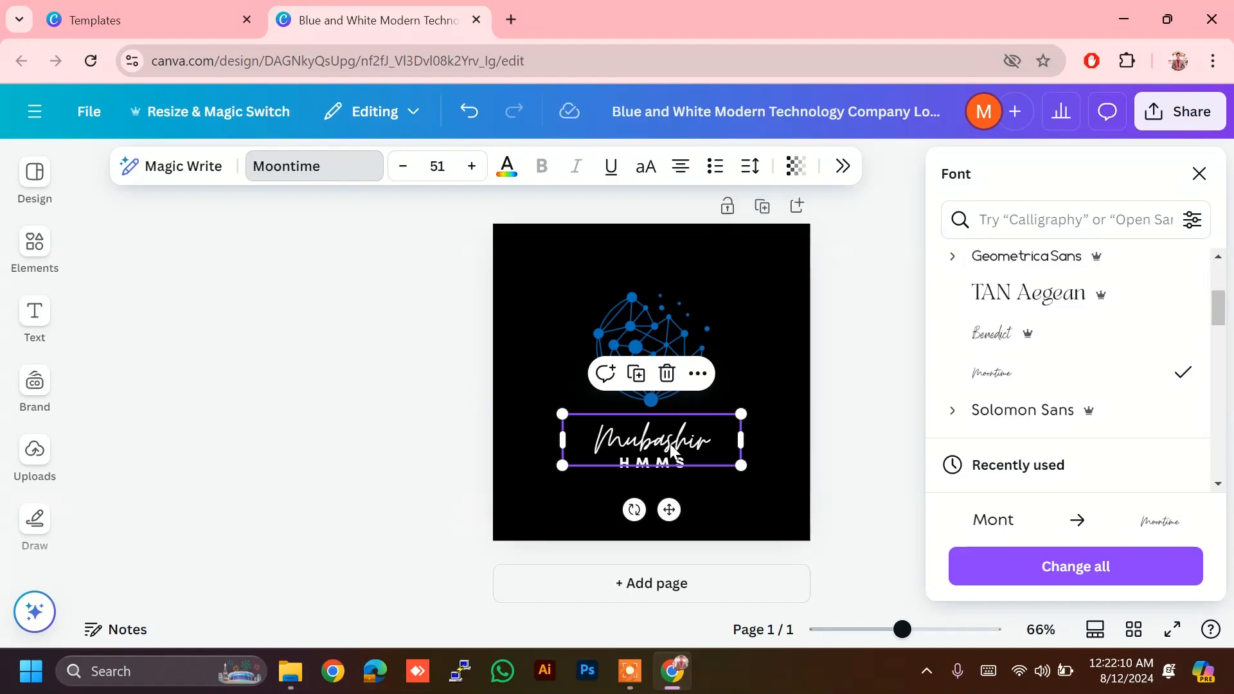
Step: Colour the name text sky blue using the Default colours swatches
{"action": "left_click", "coordinate": [514, 173]}
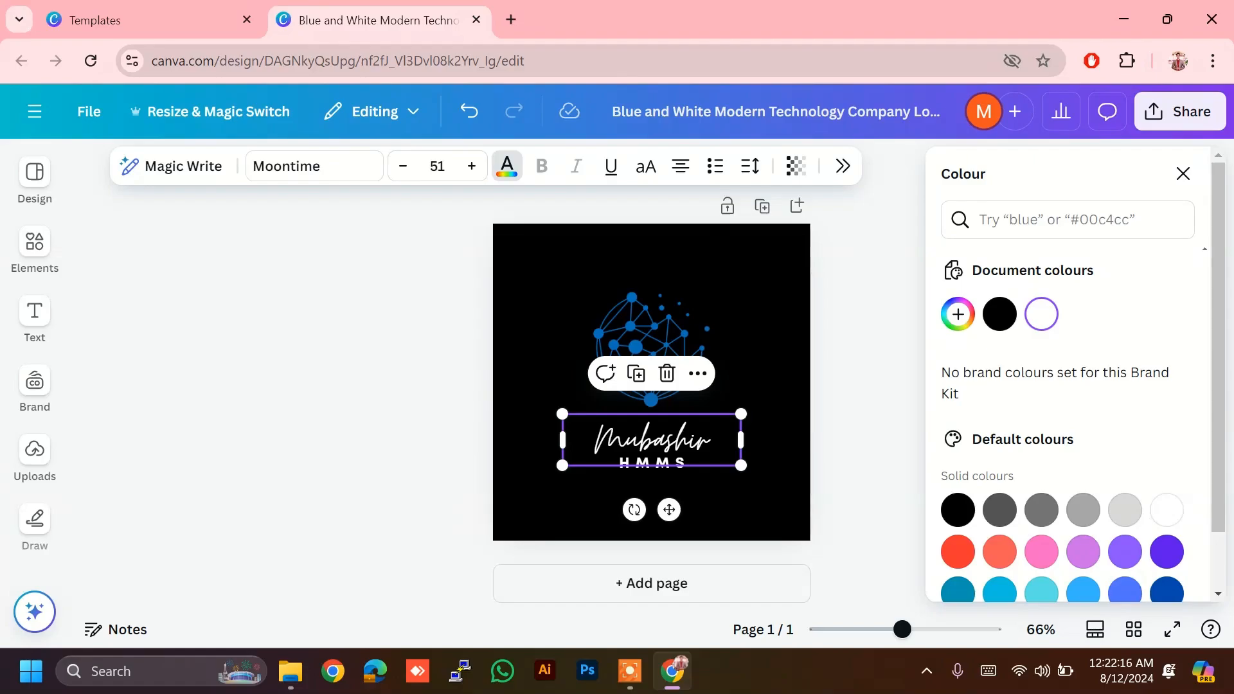
{"action": "scroll", "coordinate": [1061, 482], "scroll_direction": "down", "scroll_amount": 1}
{"action": "left_click", "coordinate": [958, 485]}
{"action": "scroll", "coordinate": [1061, 450], "scroll_direction": "down", "scroll_amount": 1}
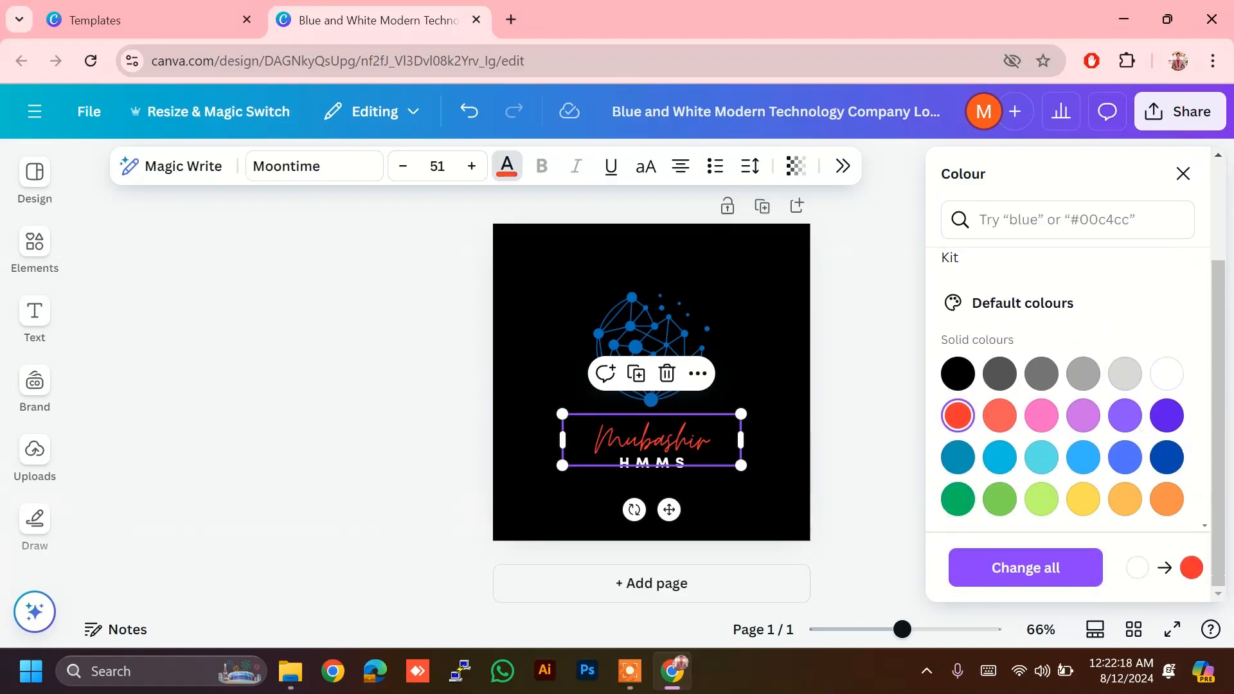
{"action": "left_click", "coordinate": [1167, 373]}
{"action": "left_click", "coordinate": [1166, 499]}
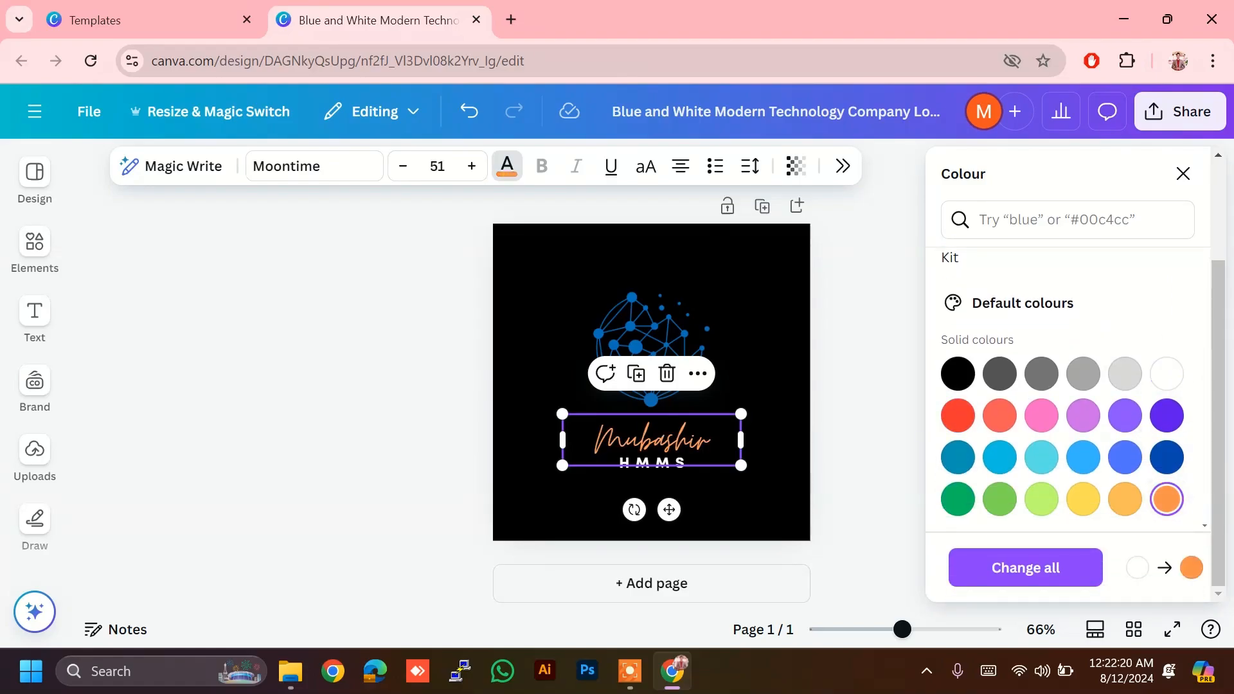
{"action": "left_click", "coordinate": [1124, 499]}
{"action": "left_click", "coordinate": [1083, 457]}
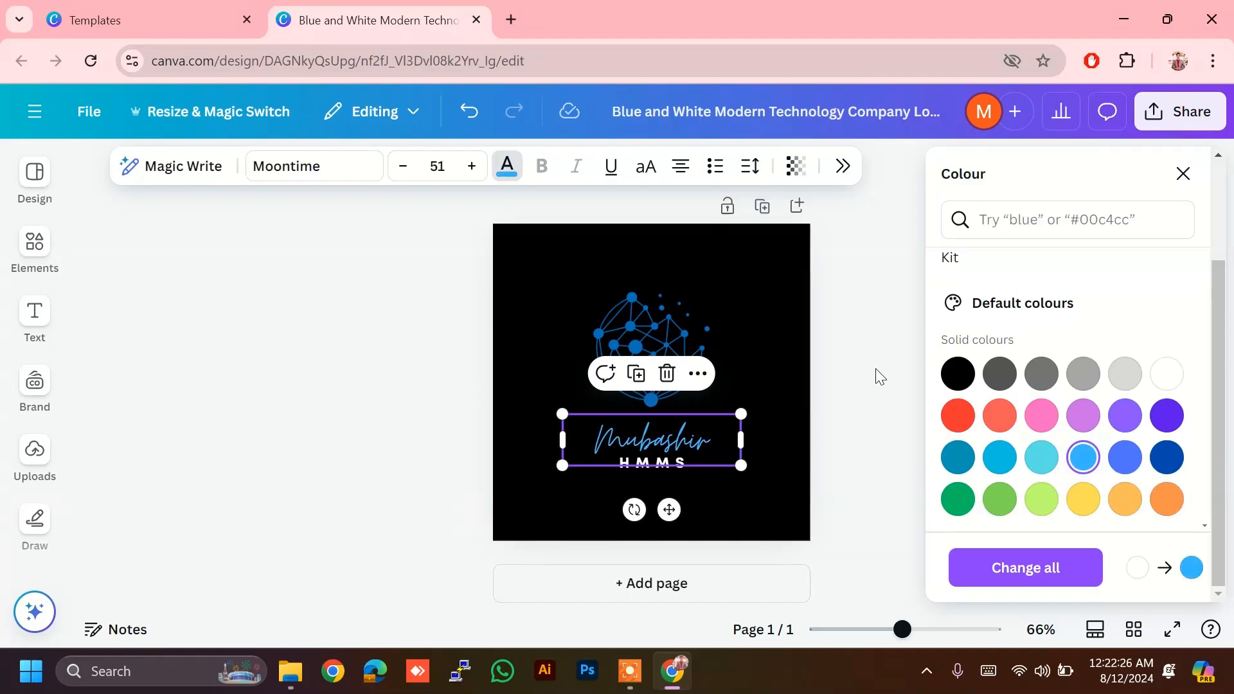
Step: Underline the light blue script name text beneath the globe icon
{"action": "key", "text": "Escape"}
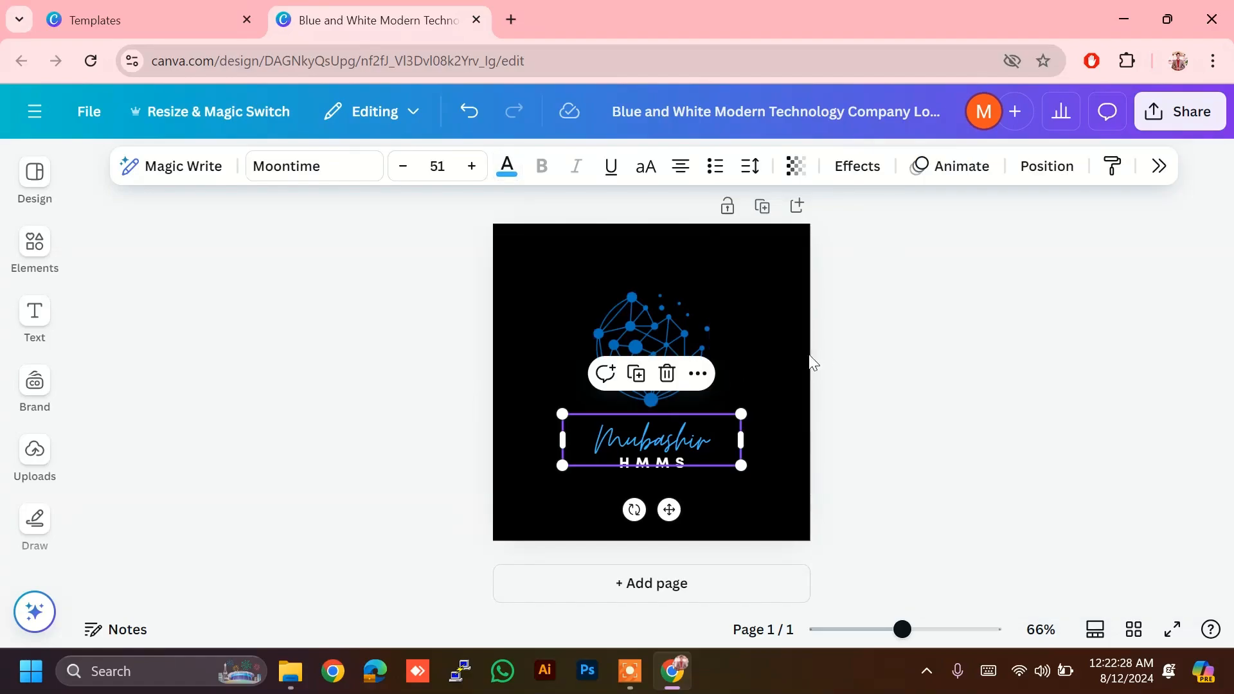
{"action": "left_click", "coordinate": [653, 427]}
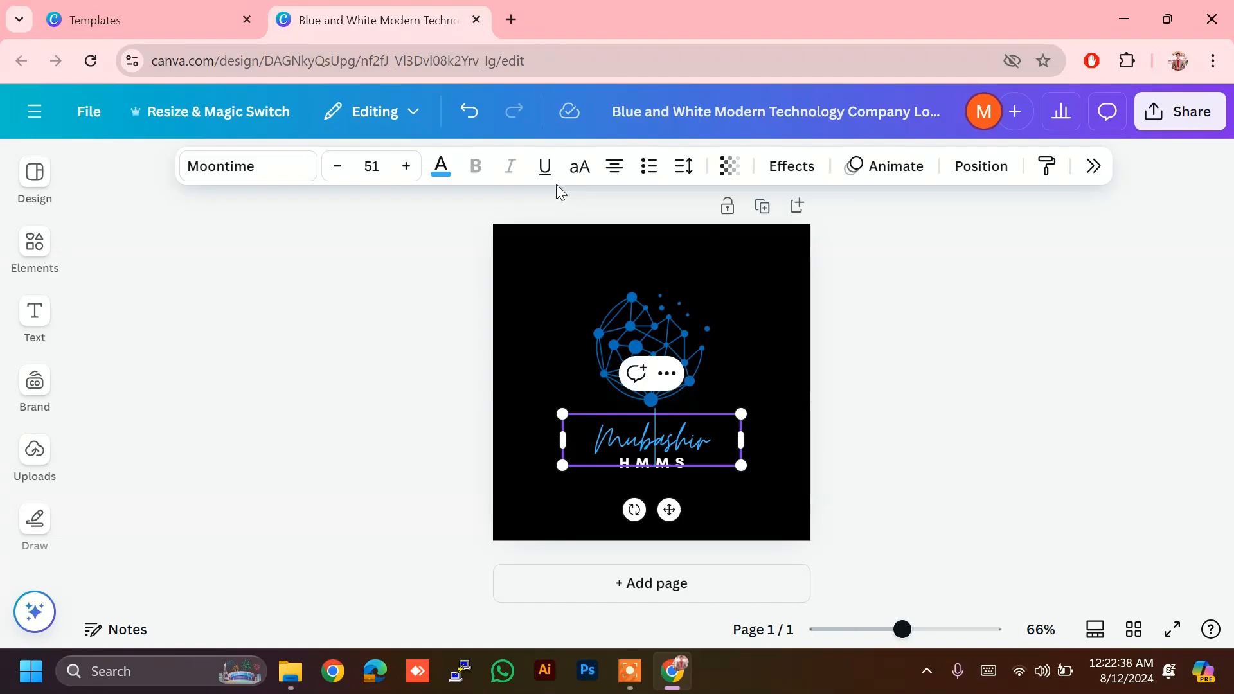
{"action": "left_click", "coordinate": [548, 168]}
{"action": "left_click", "coordinate": [654, 441]}
{"action": "double_click", "coordinate": [654, 441]}
{"action": "left_click", "coordinate": [621, 175]}
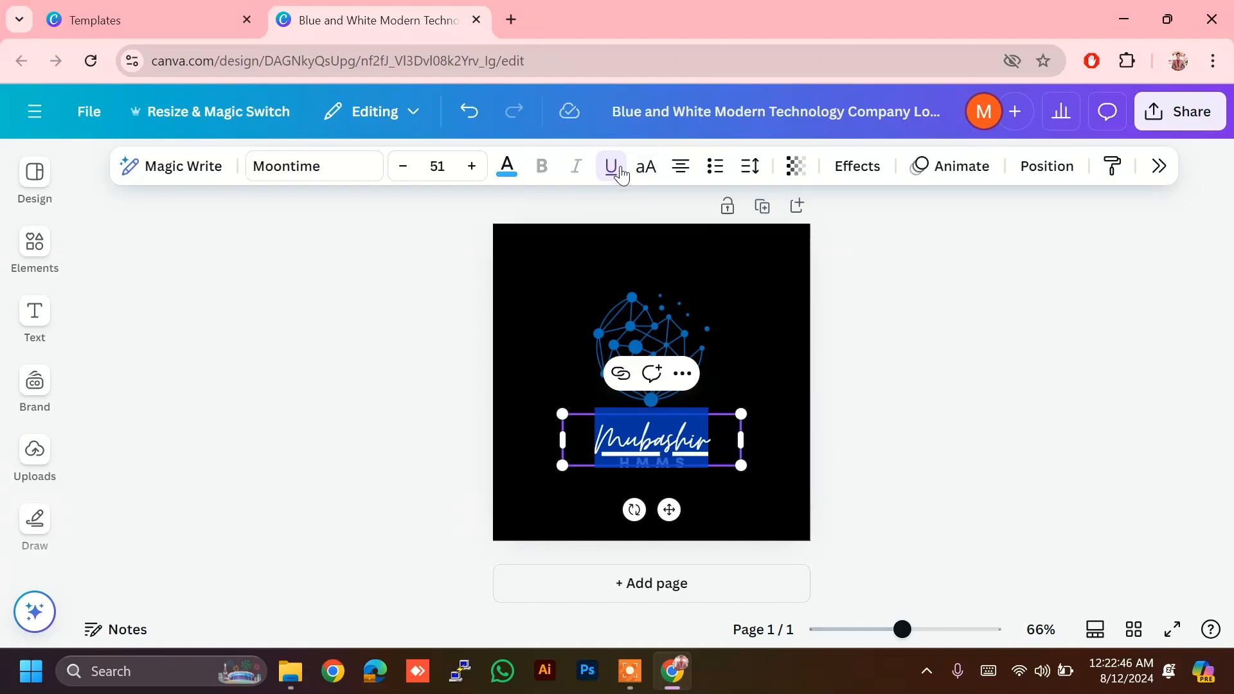
Step: Toggle uppercase on and off, then cycle the name's alignment back to centred
{"action": "left_click", "coordinate": [649, 171]}
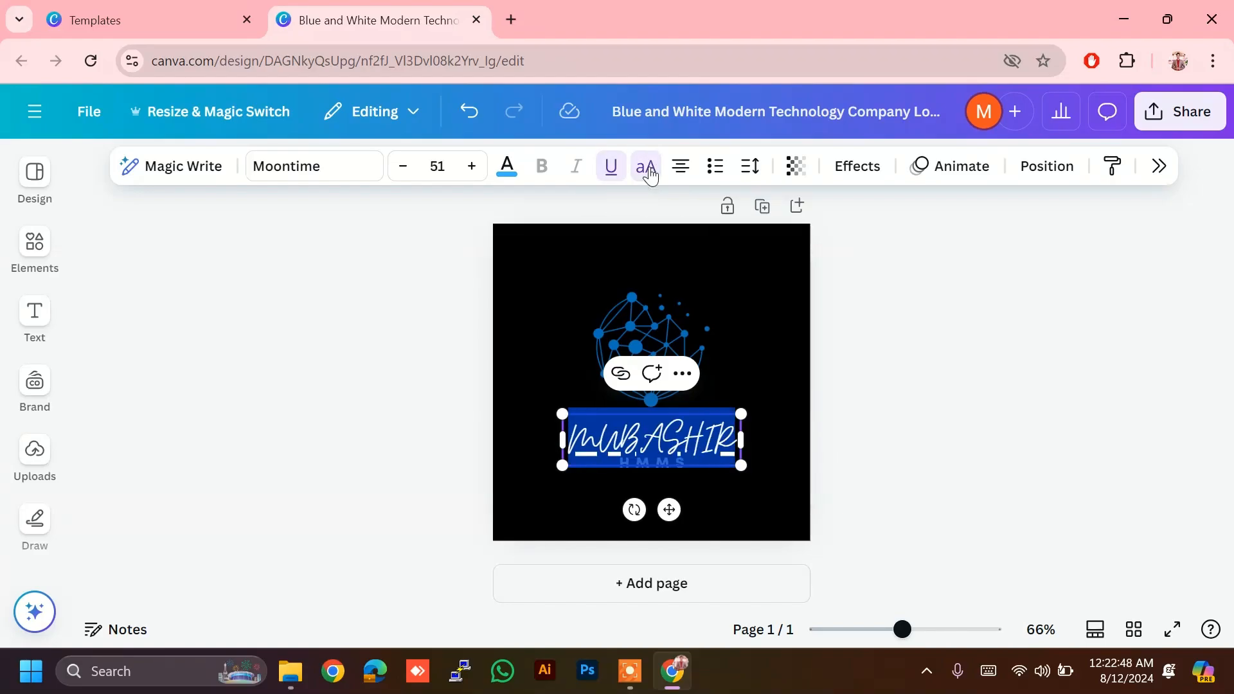
{"action": "left_click", "coordinate": [648, 169]}
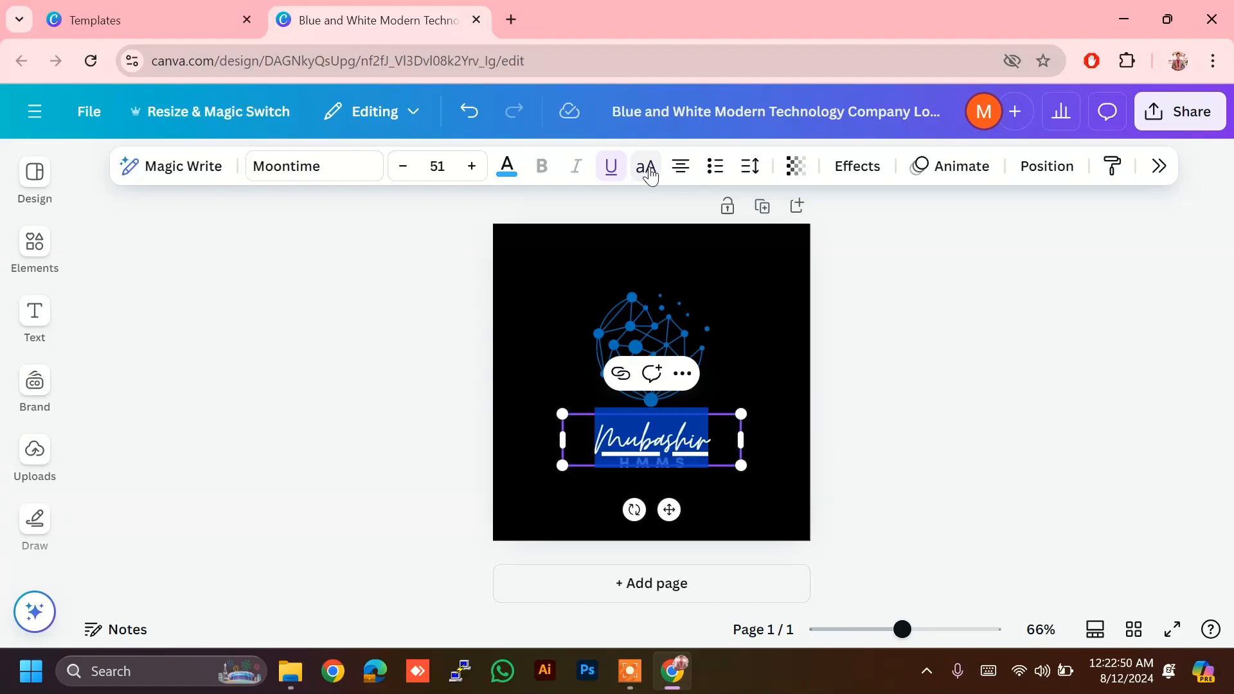
{"action": "left_click", "coordinate": [697, 175]}
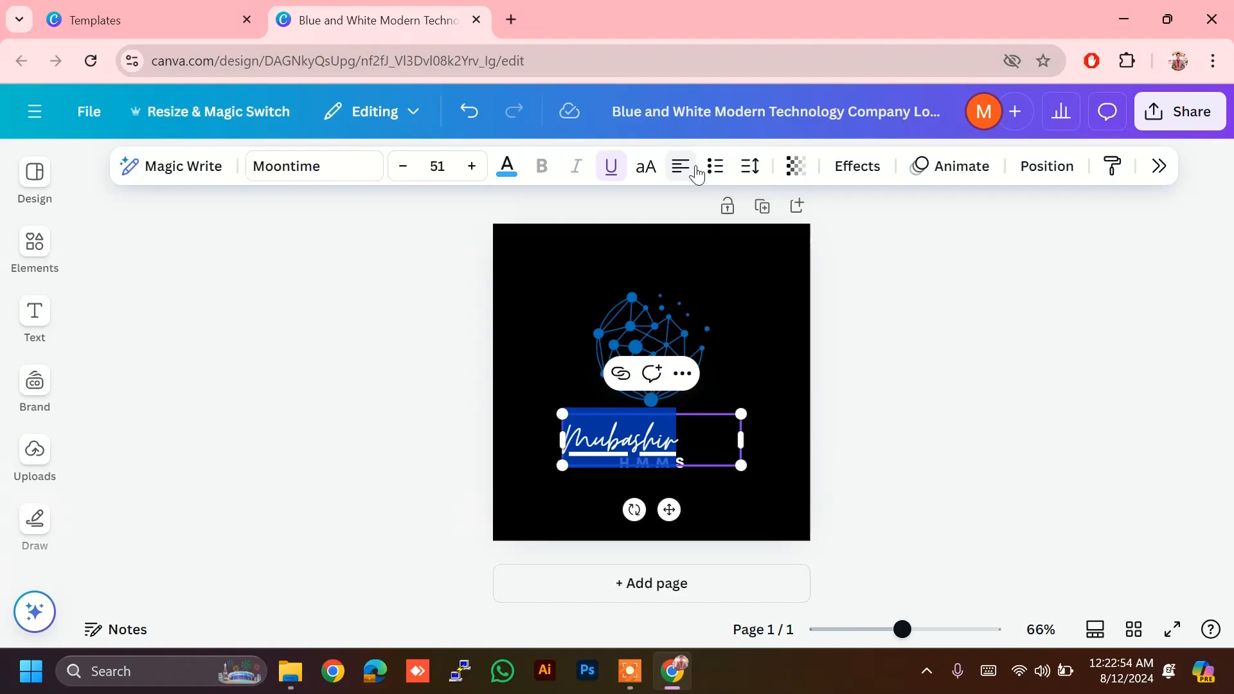
{"action": "left_click", "coordinate": [697, 175]}
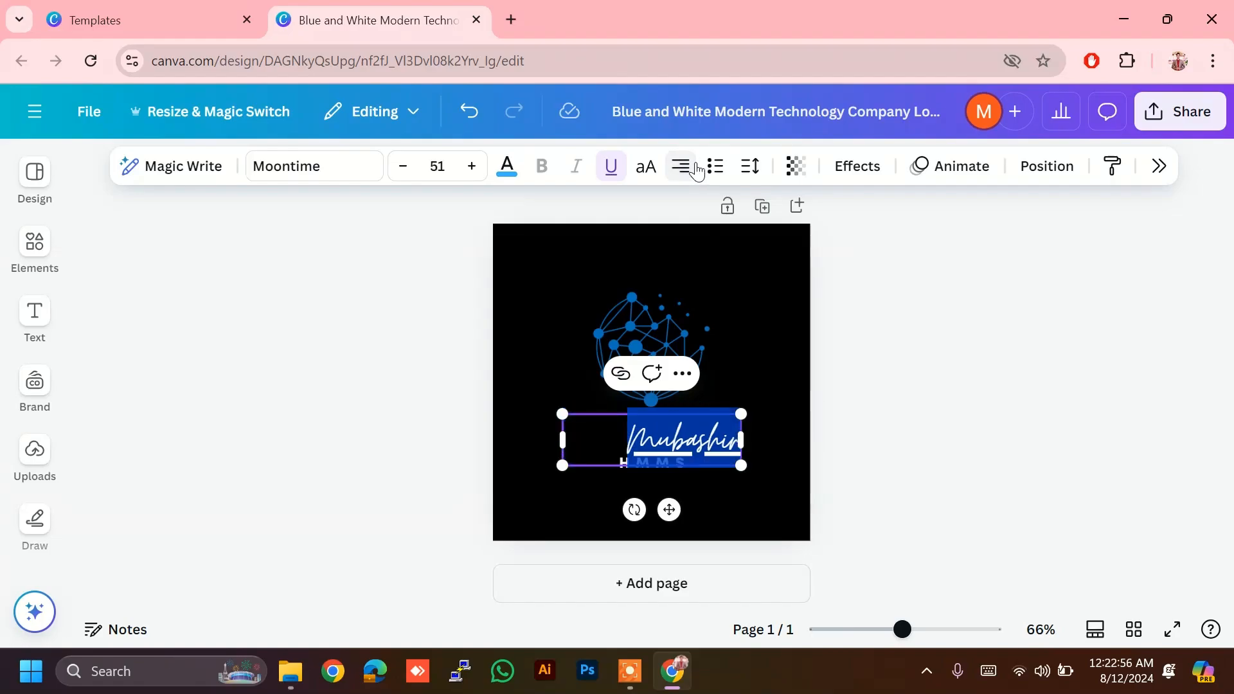
{"action": "left_click", "coordinate": [697, 172]}
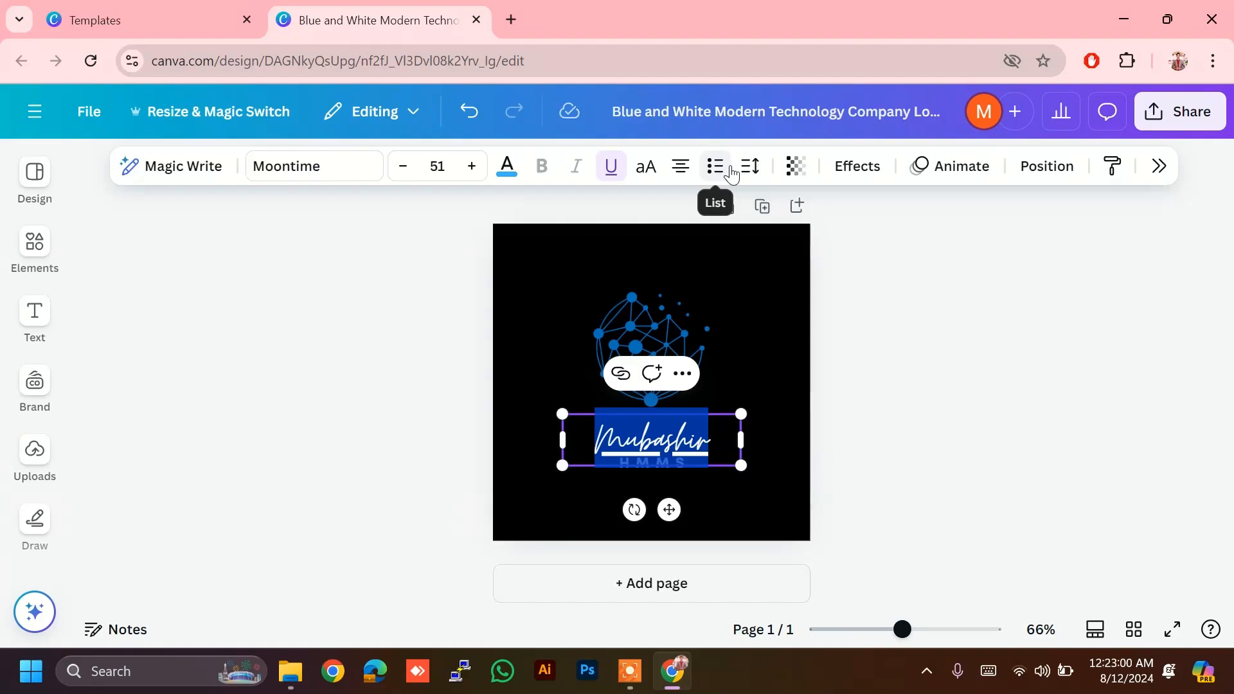
Step: Try a bulleted list on the name and add, then remove, stray blank lines
{"action": "left_click", "coordinate": [731, 172]}
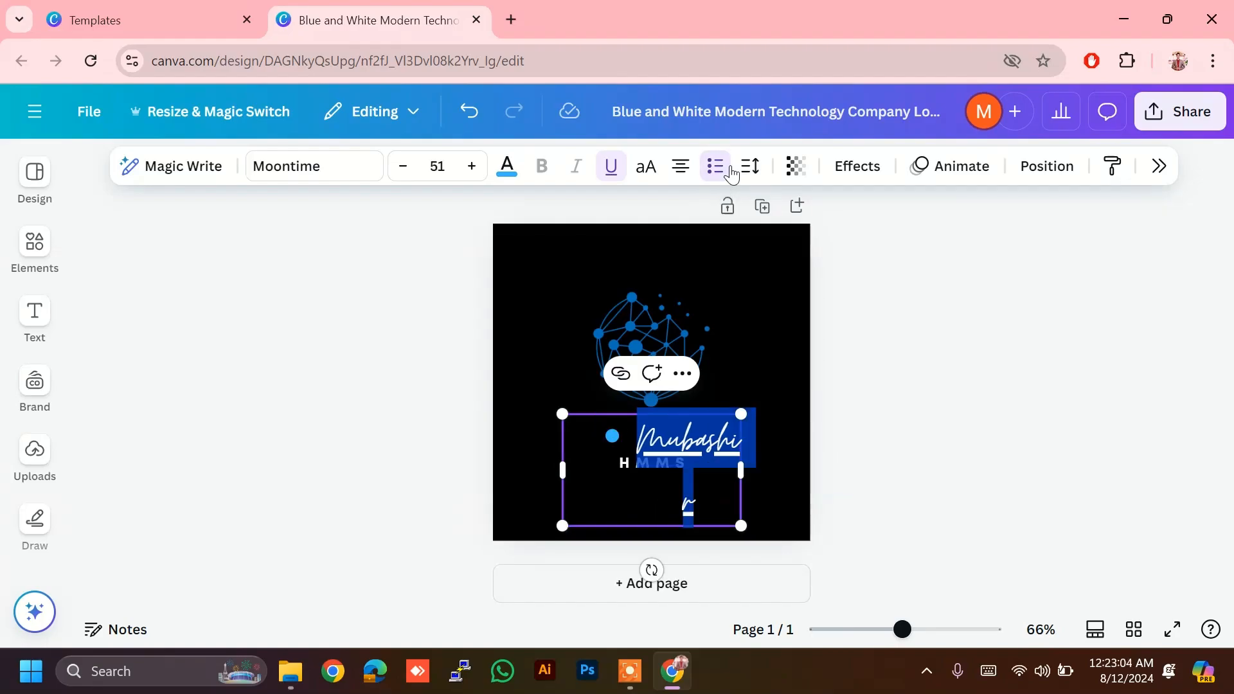
{"action": "left_click", "coordinate": [731, 173]}
{"action": "left_click", "coordinate": [732, 173]}
{"action": "left_click", "coordinate": [685, 452]}
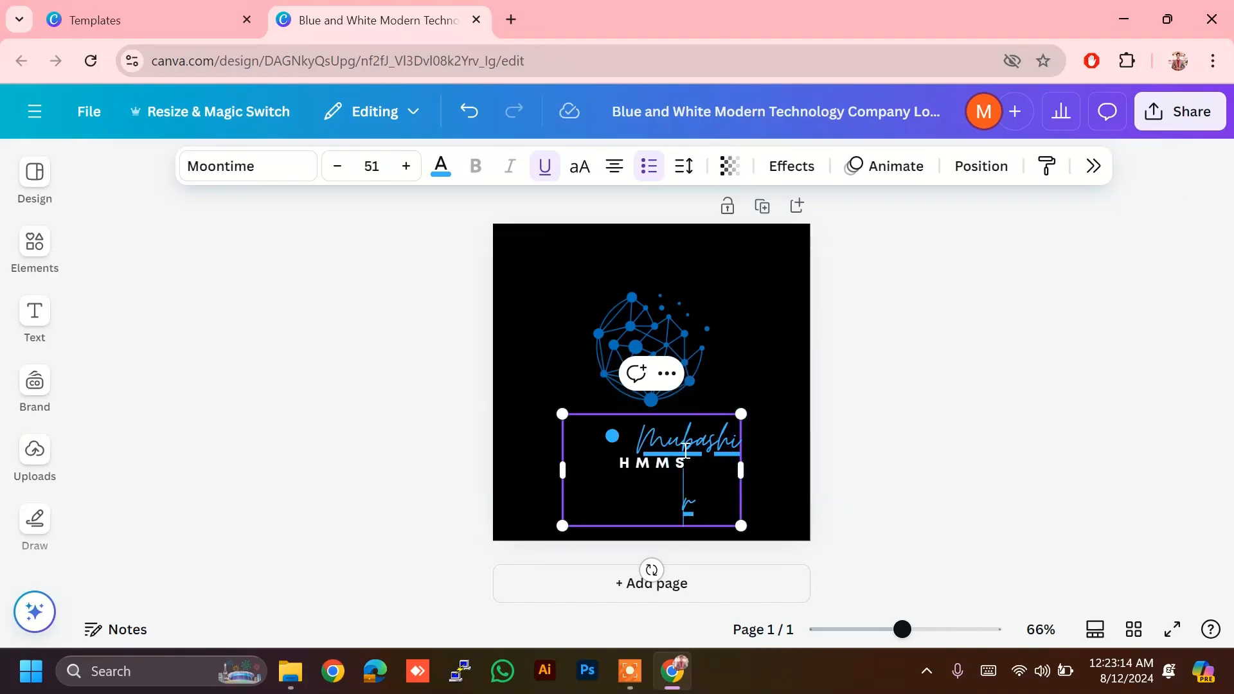
{"action": "key", "text": "Return"}
{"action": "key", "text": "Return"}
{"action": "key", "text": "BackSpace"}
{"action": "key", "text": "BackSpace"}
{"action": "key", "text": "BackSpace"}
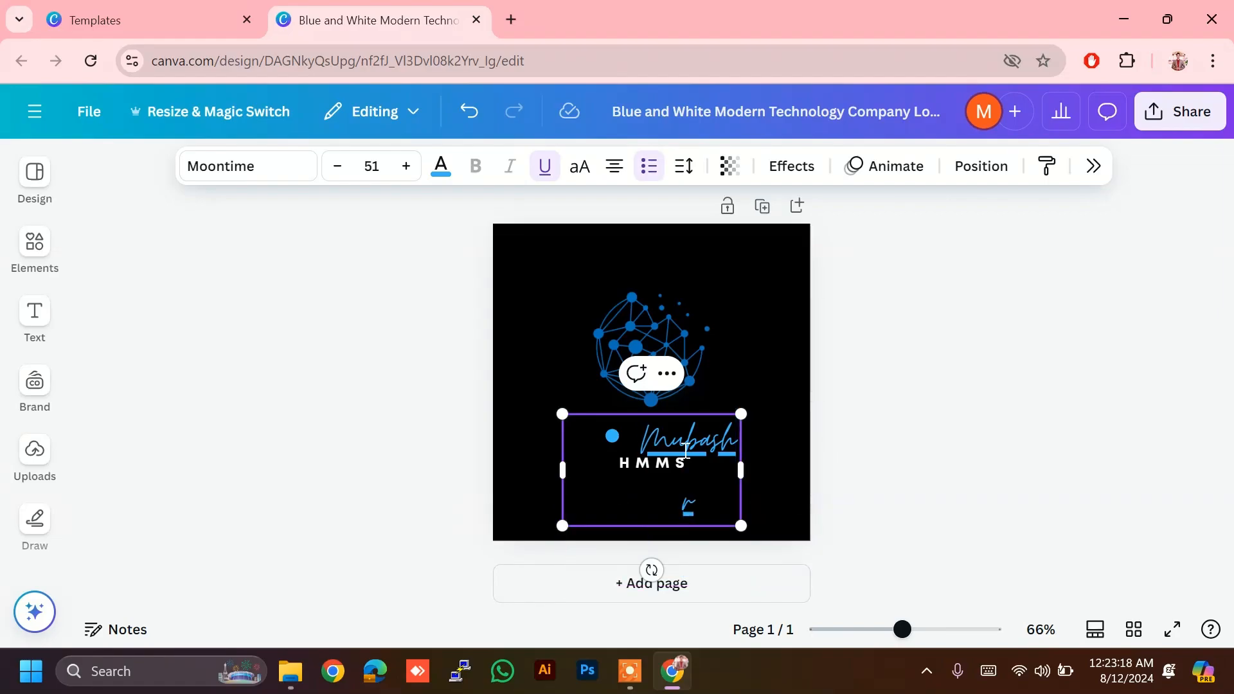
{"action": "key", "text": "ctrl+z"}
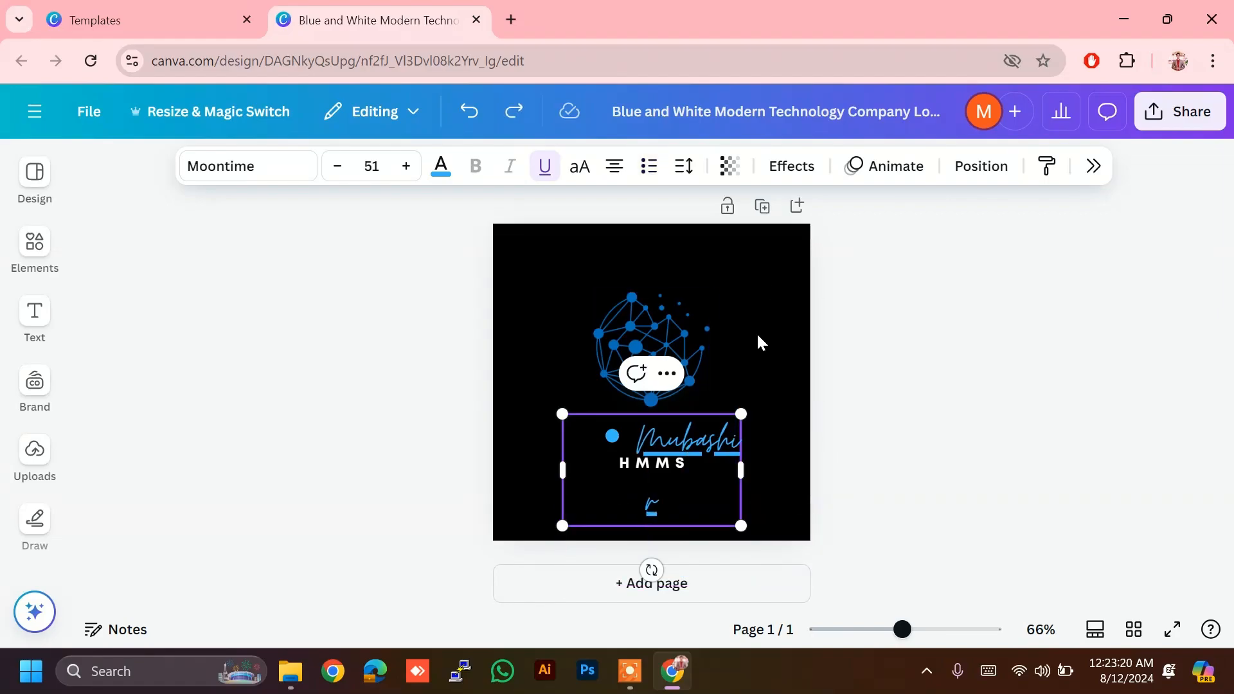
Step: Try justified alignment and numbering, ending with no list marker on the name
{"action": "left_click", "coordinate": [614, 166]}
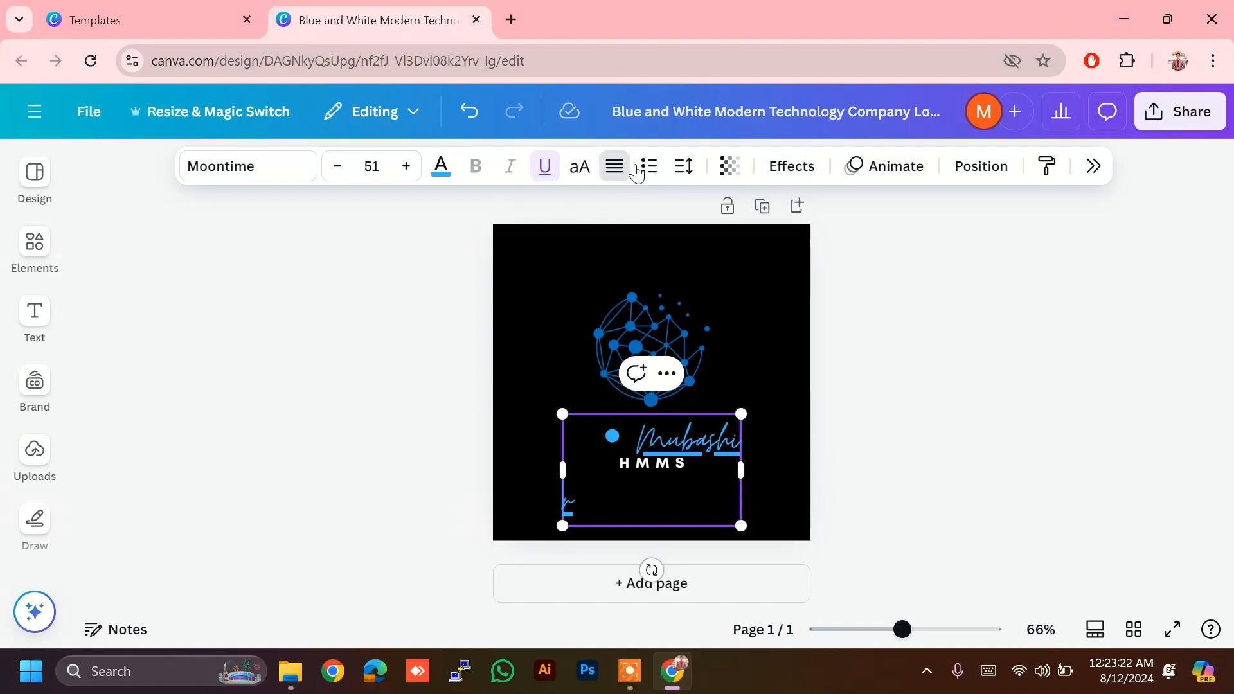
{"action": "left_click", "coordinate": [647, 168]}
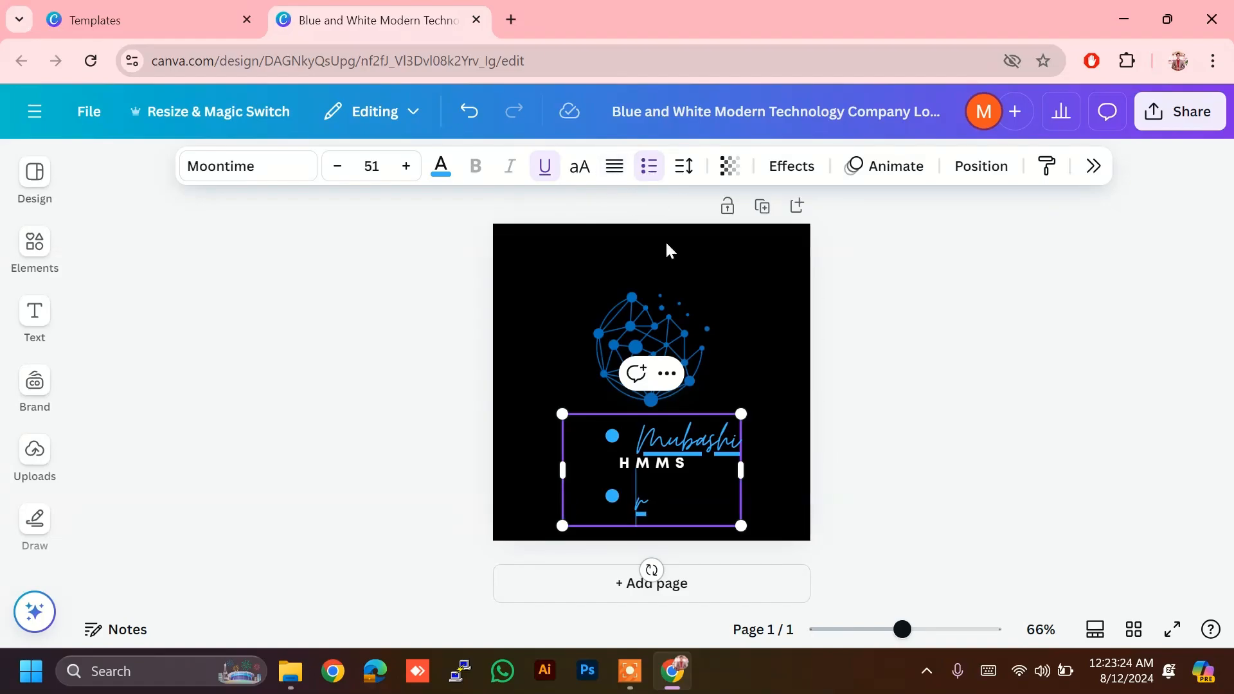
{"action": "key", "text": "ctrl+z"}
{"action": "key", "text": "ctrl+z"}
{"action": "key", "text": "ctrl+z"}
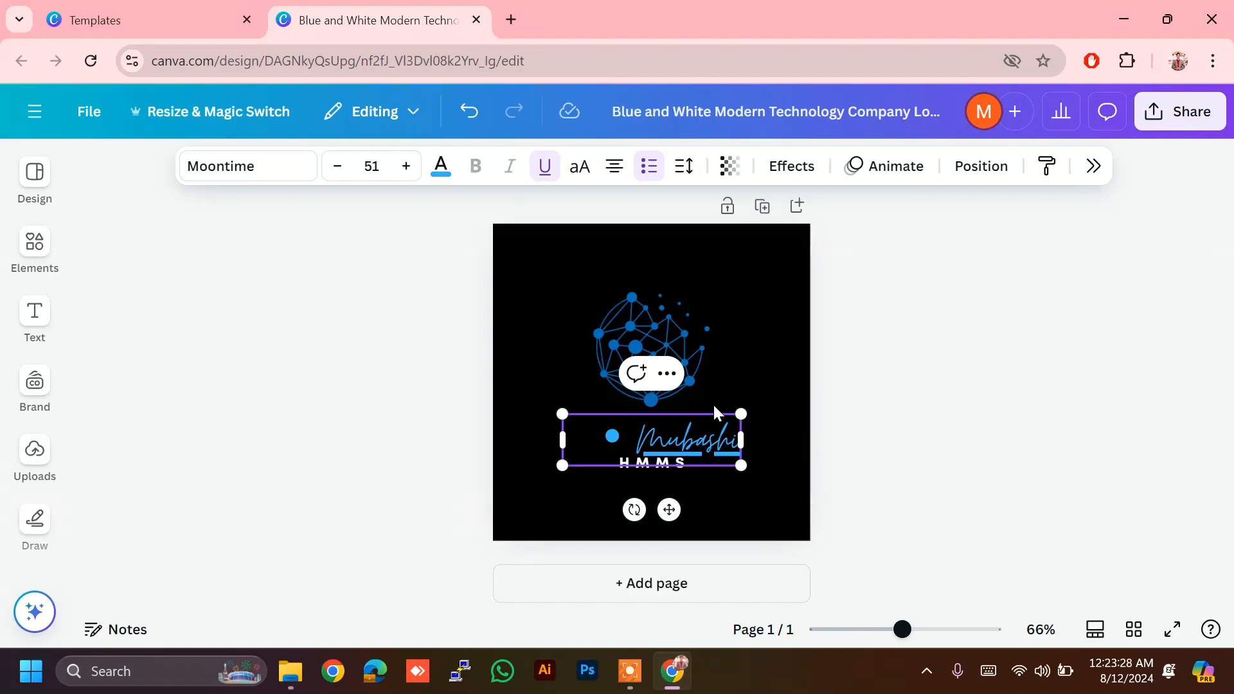
{"action": "left_click", "coordinate": [649, 169]}
{"action": "left_click", "coordinate": [650, 174]}
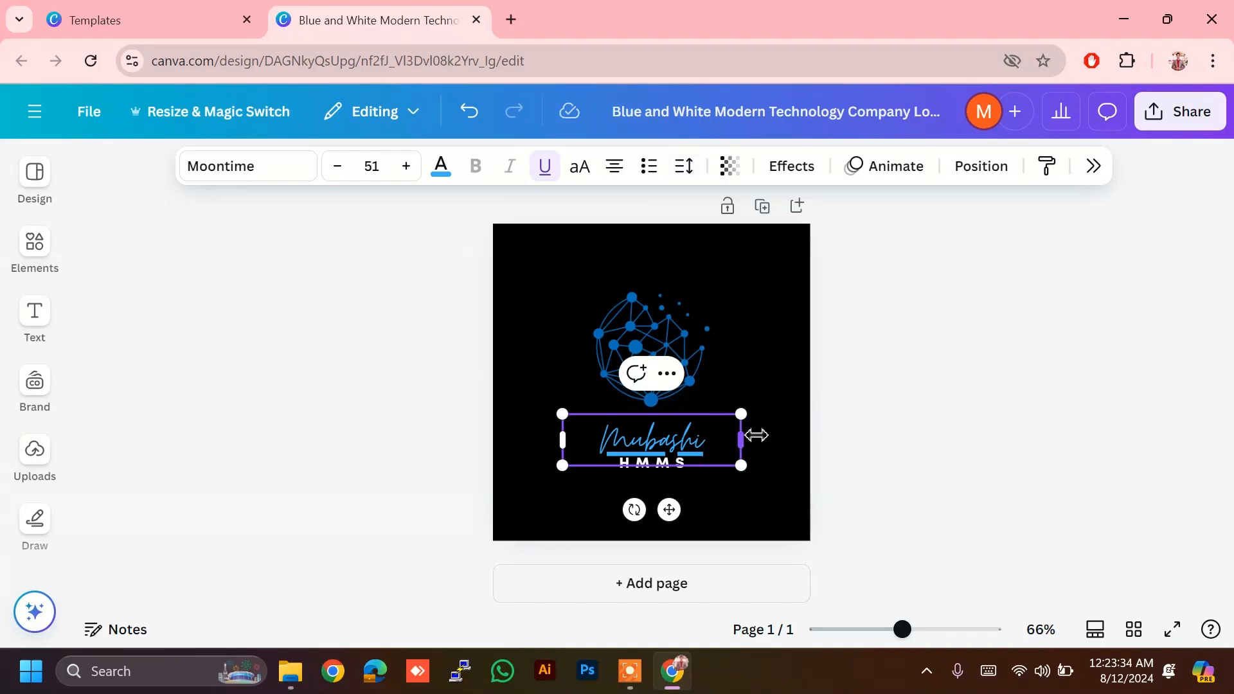
{"action": "key", "text": "Return"}
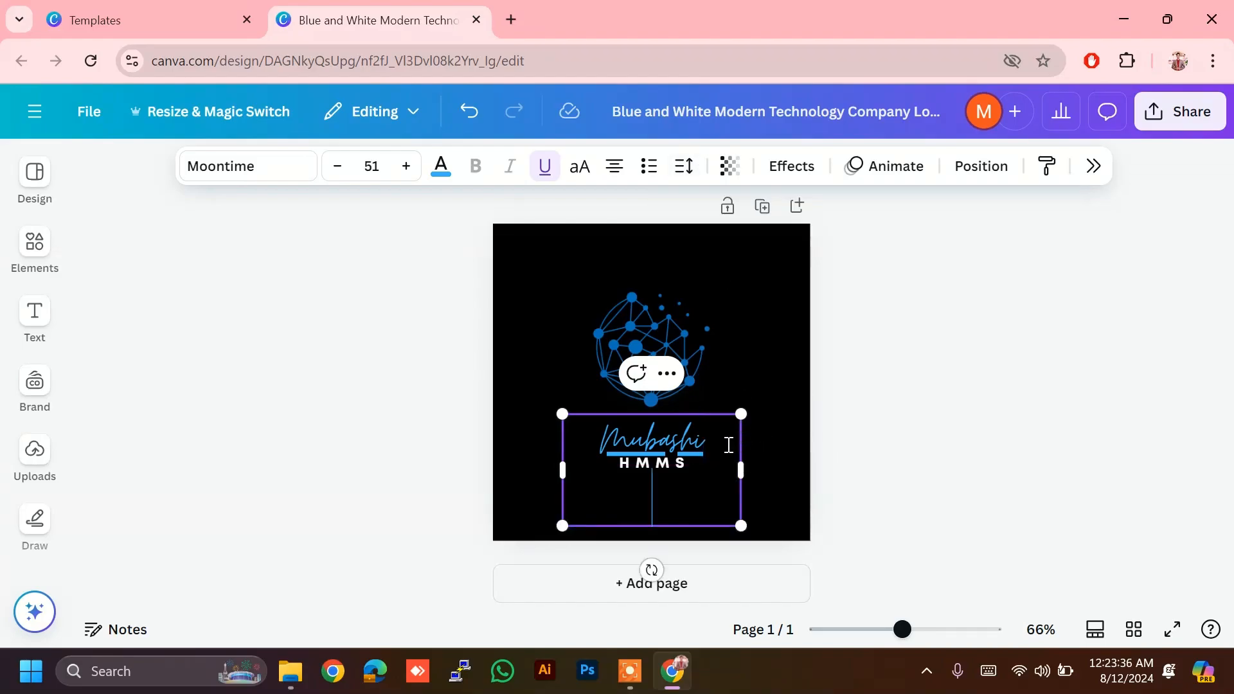
{"action": "type", "text": "k"}
{"action": "type", "text": "m"}
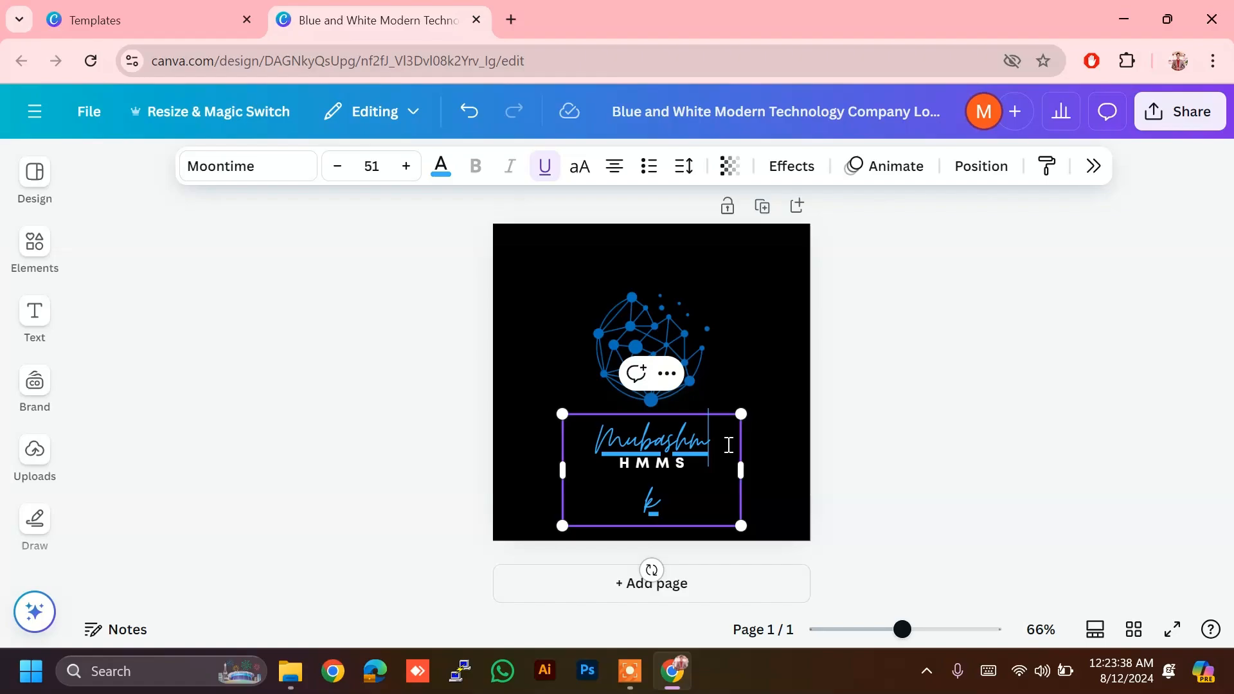
{"action": "key", "text": "BackSpace"}
{"action": "key", "text": "BackSpace"}
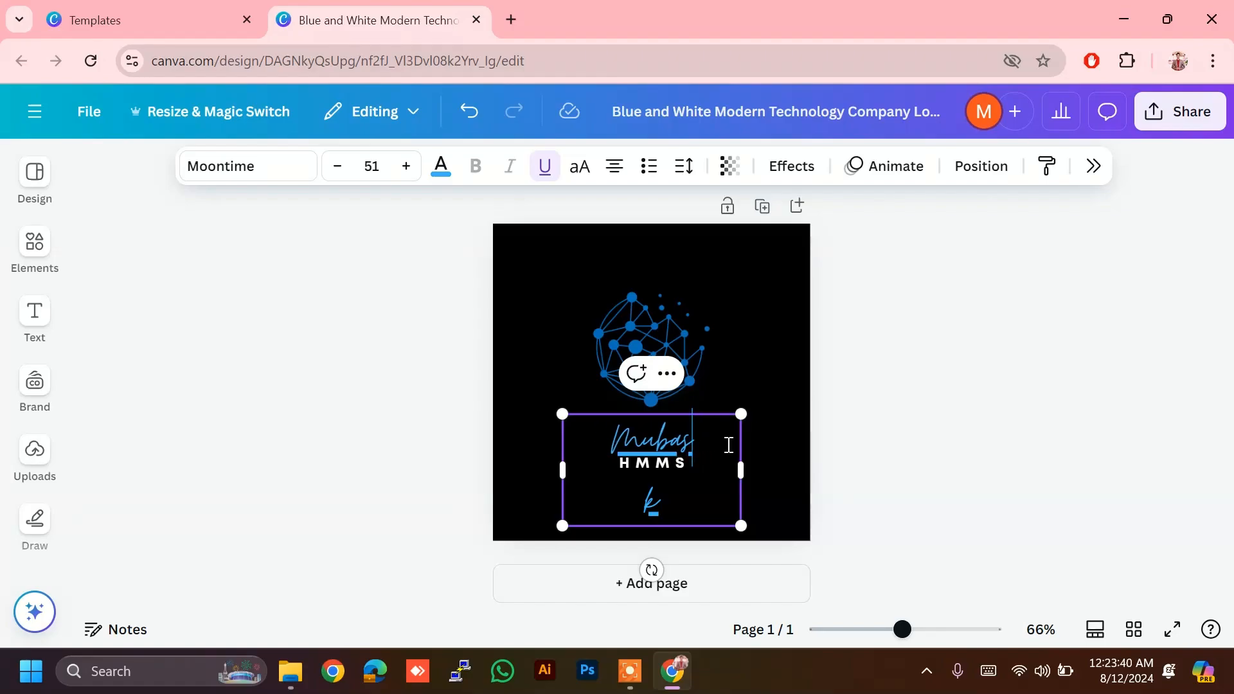
{"action": "key", "text": "ctrl+z"}
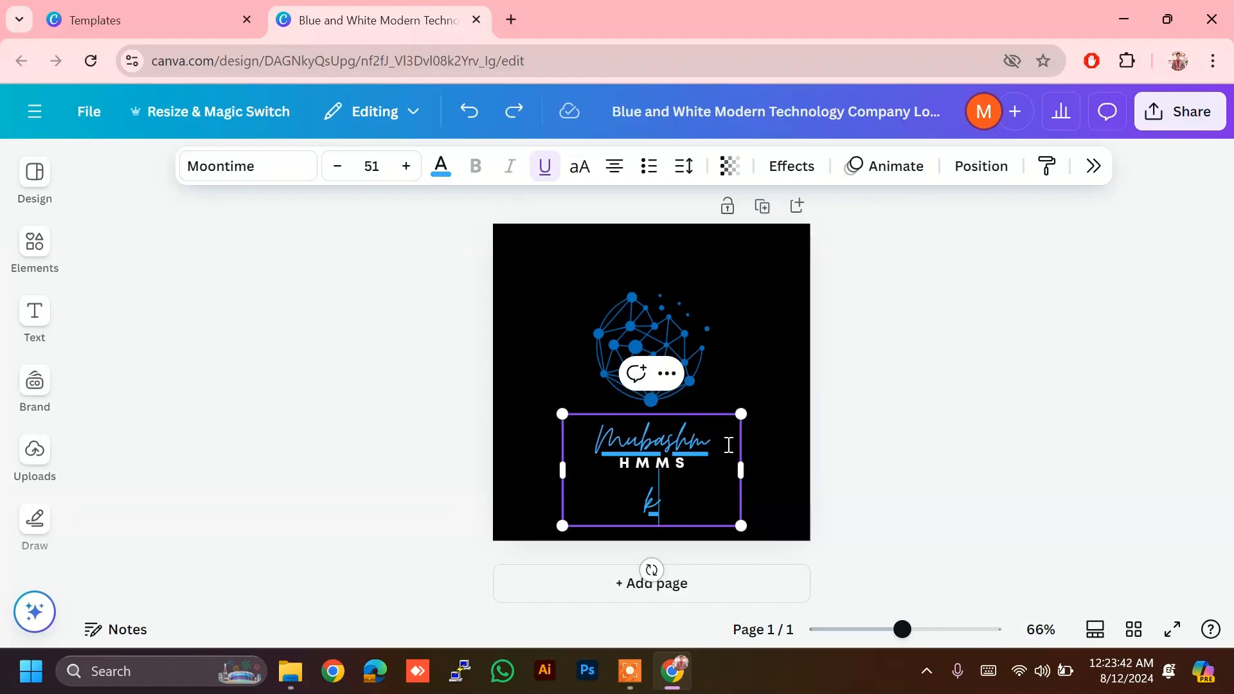
{"action": "key", "text": "BackSpace"}
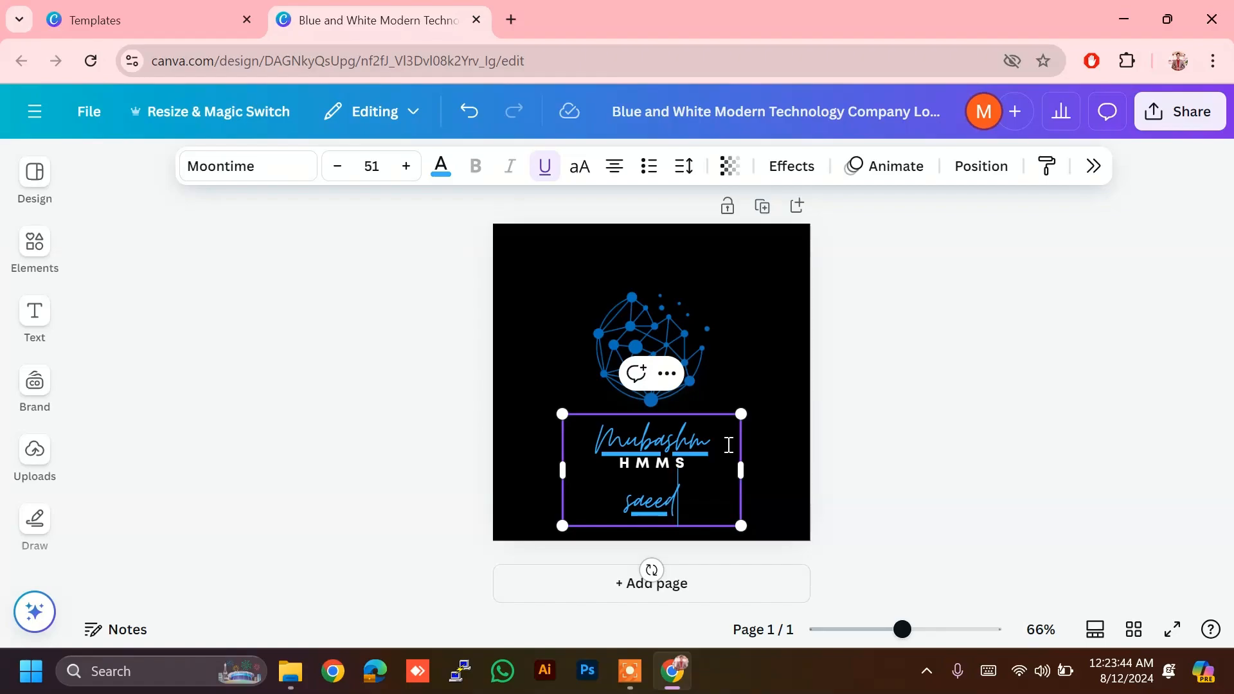
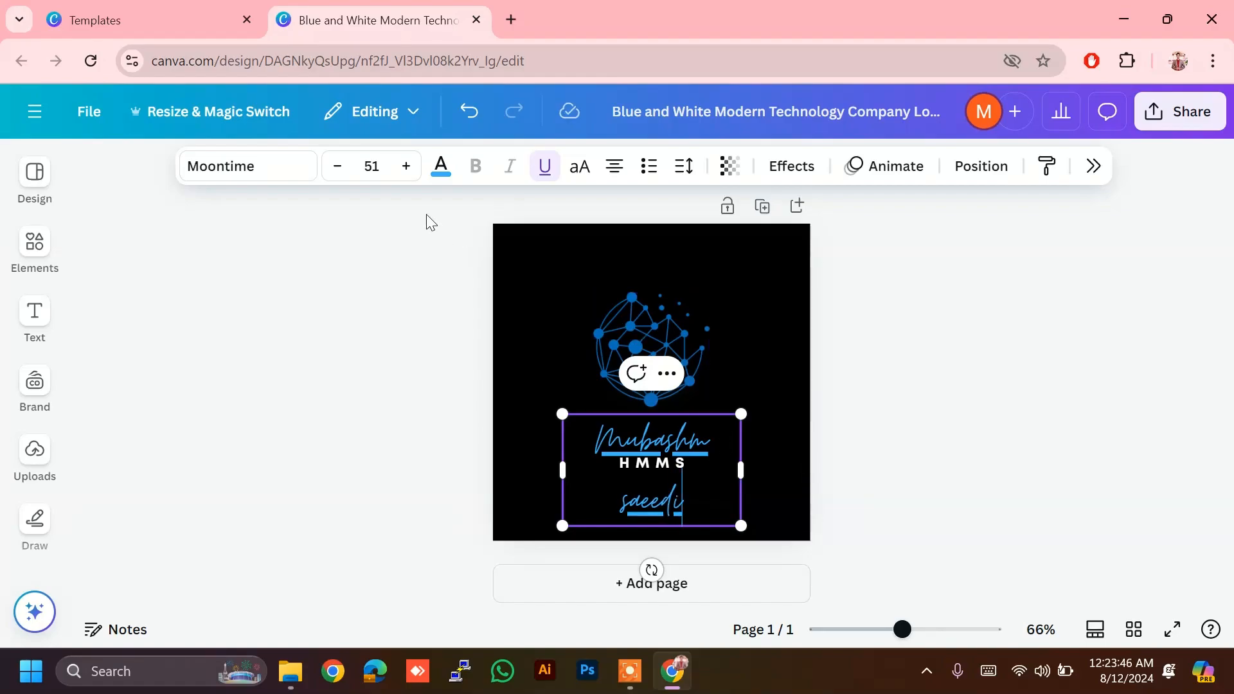
Step: Try League Spartan, then apply Times New Roman to all the name text
{"action": "left_click", "coordinate": [257, 167]}
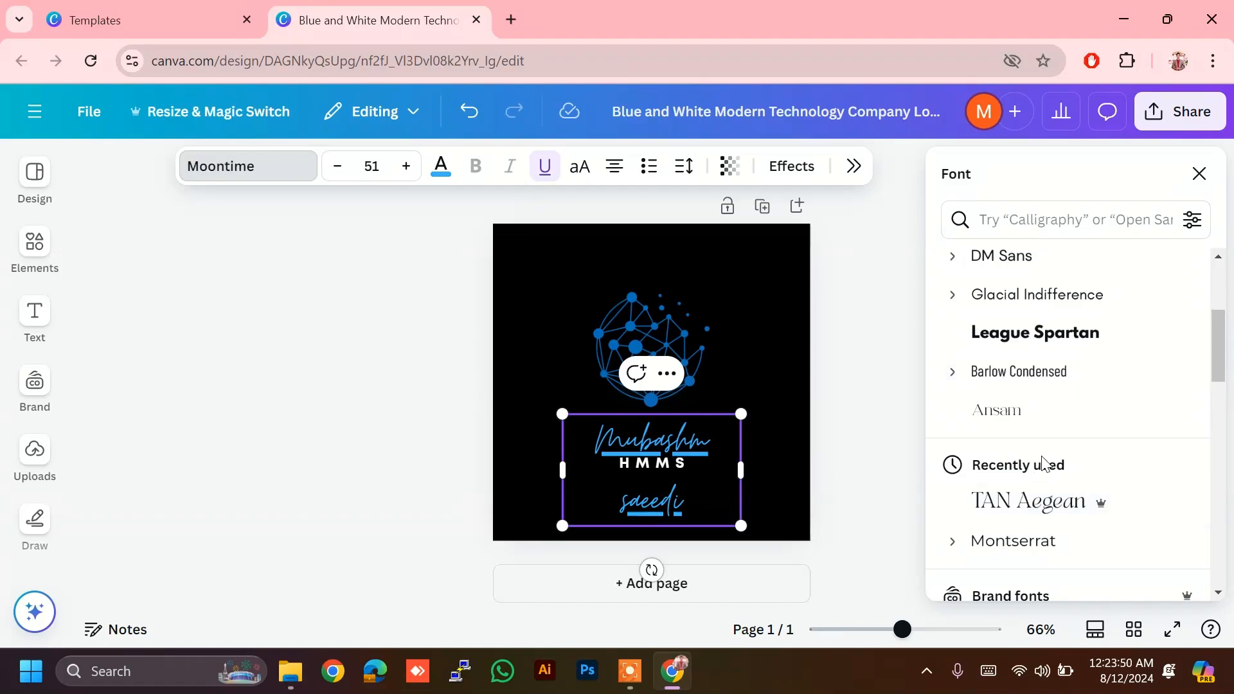
{"action": "left_click", "coordinate": [1055, 345]}
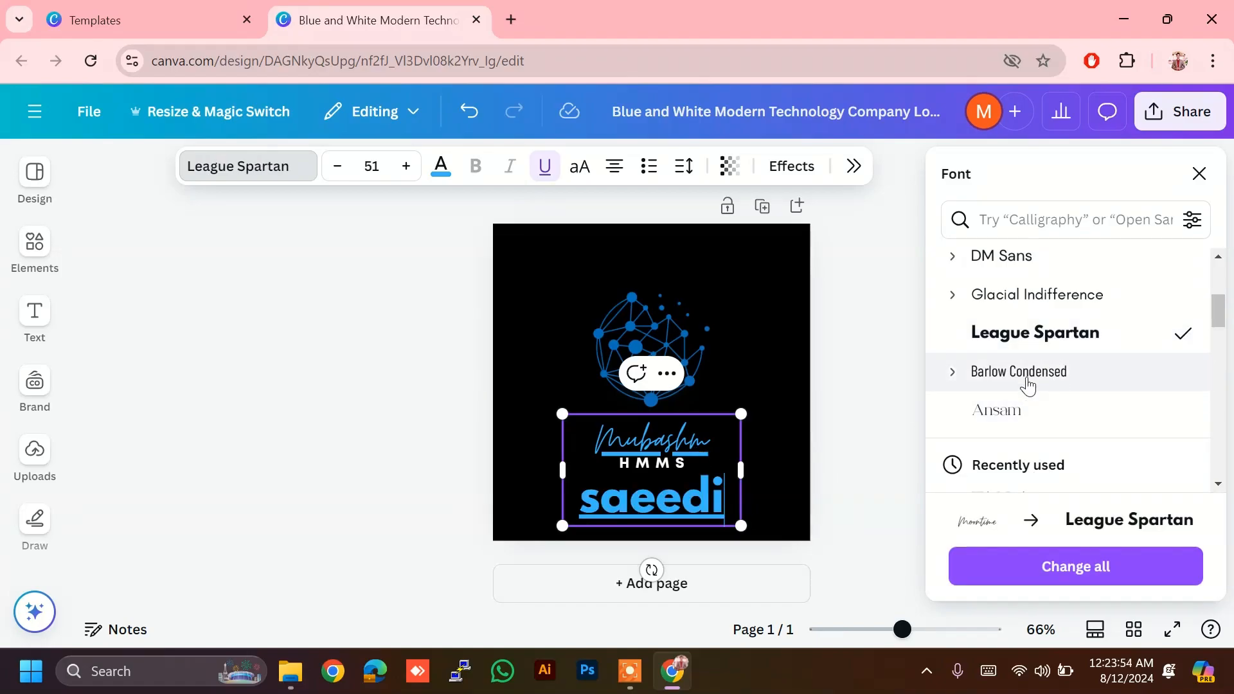
{"action": "key", "text": "ctrl+a"}
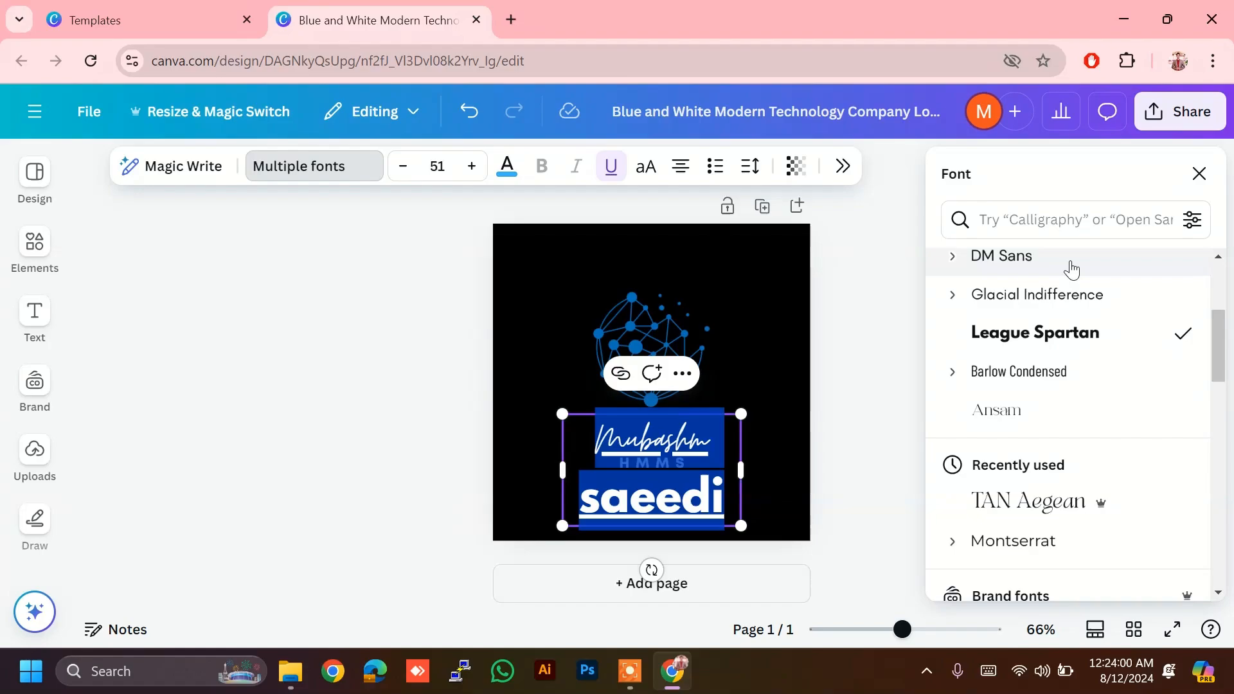
{"action": "scroll", "coordinate": [1071, 269], "scroll_direction": "down", "scroll_amount": 5}
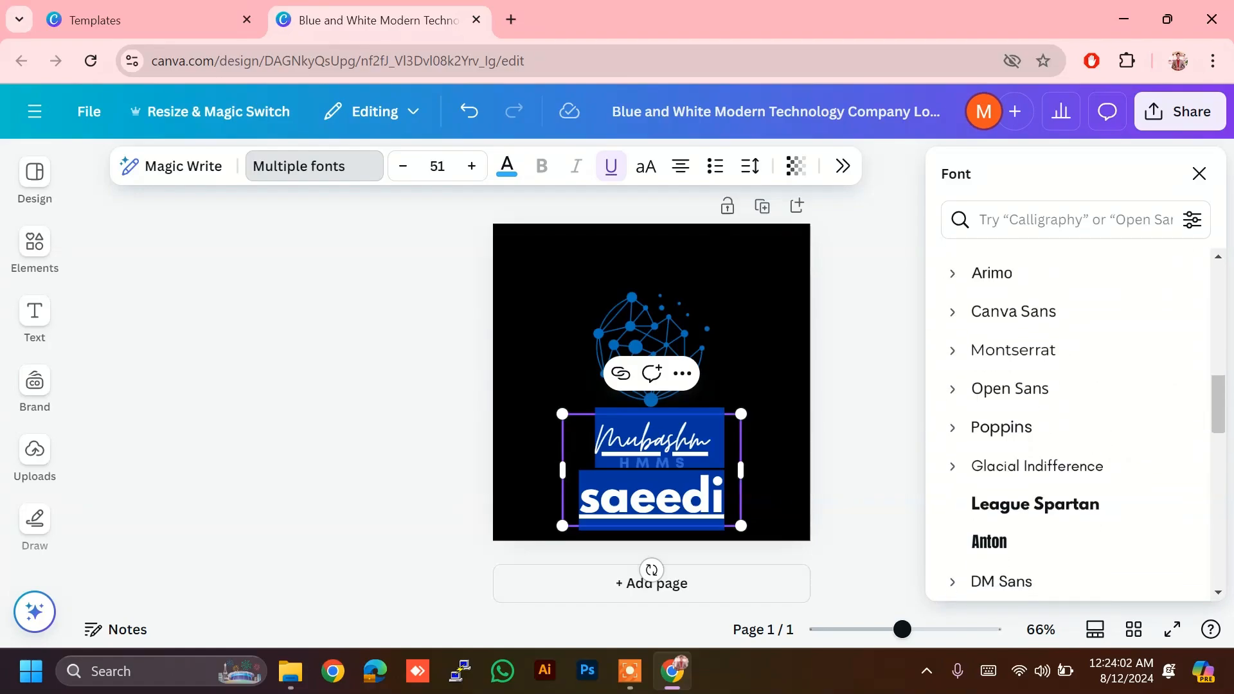
{"action": "scroll", "coordinate": [1072, 424], "scroll_direction": "down", "scroll_amount": 5}
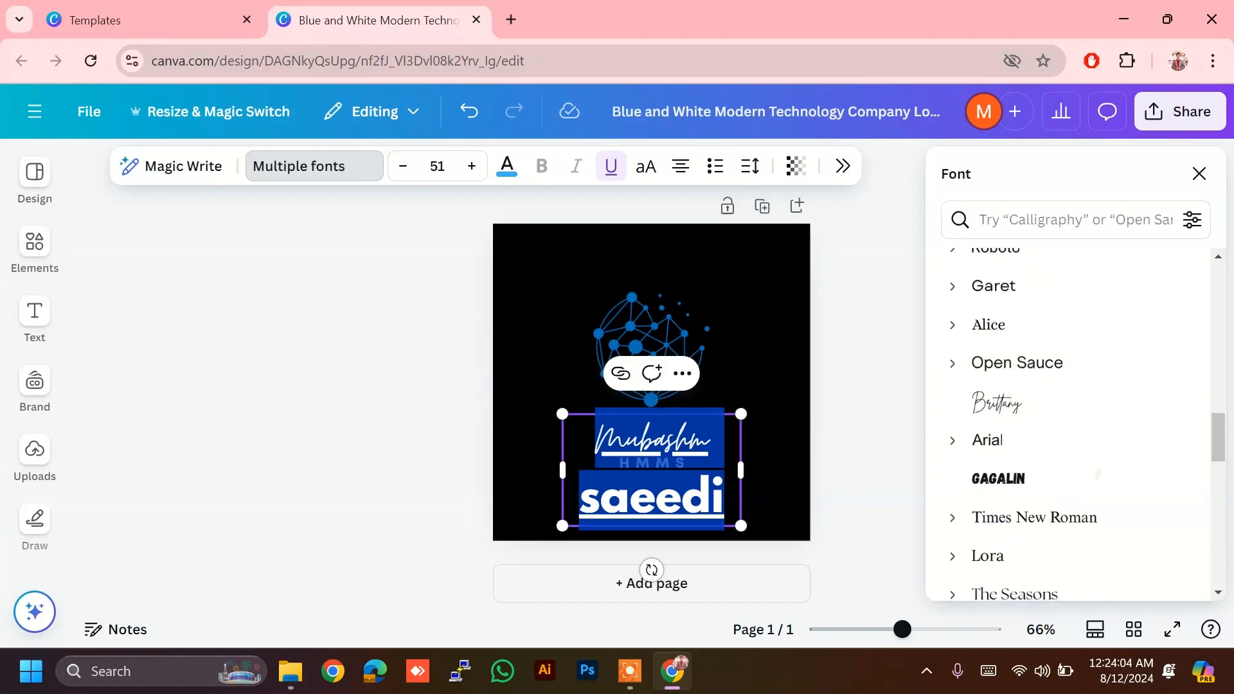
{"action": "scroll", "coordinate": [1071, 424], "scroll_direction": "down", "scroll_amount": 3}
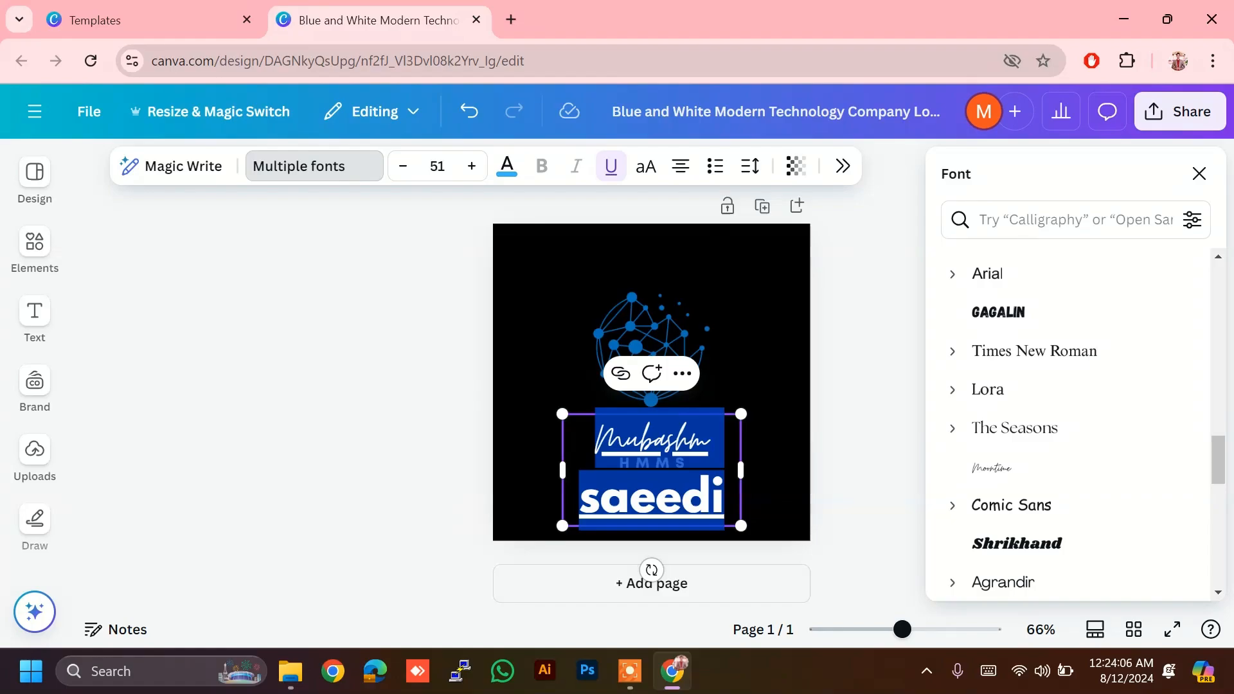
{"action": "left_click", "coordinate": [1034, 351]}
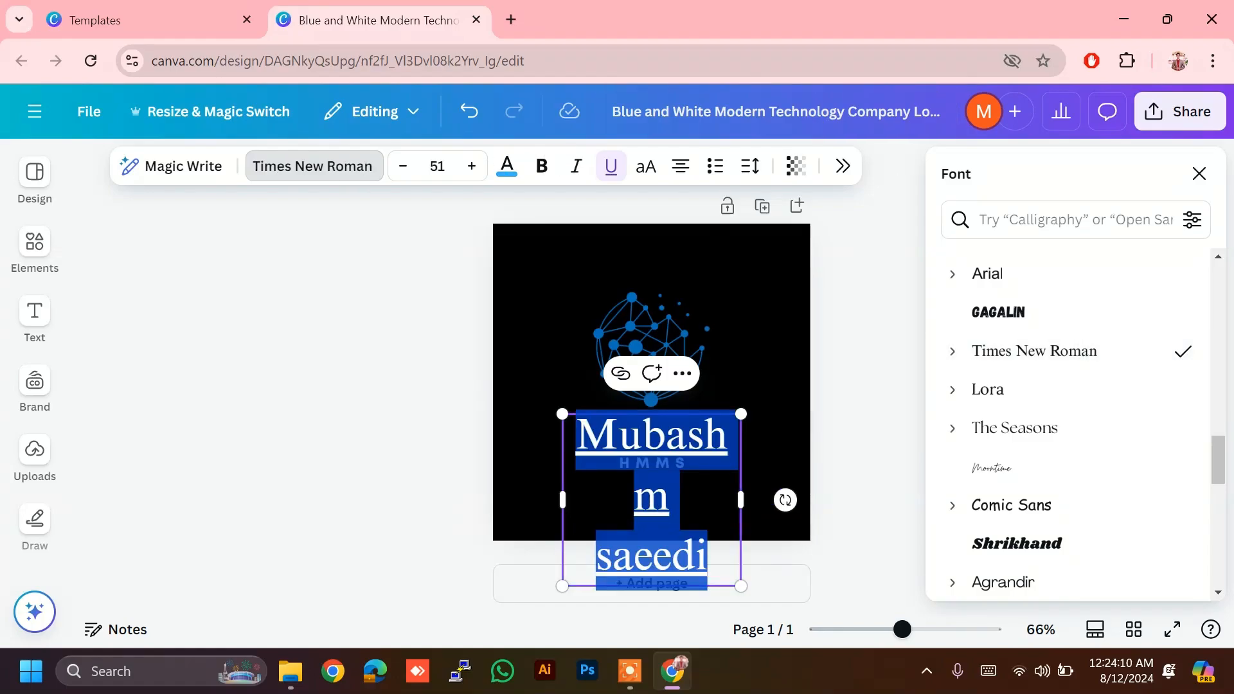
Step: Set the name text's font size to 30
{"action": "left_click", "coordinate": [437, 166]}
{"action": "type", "text": "30"}
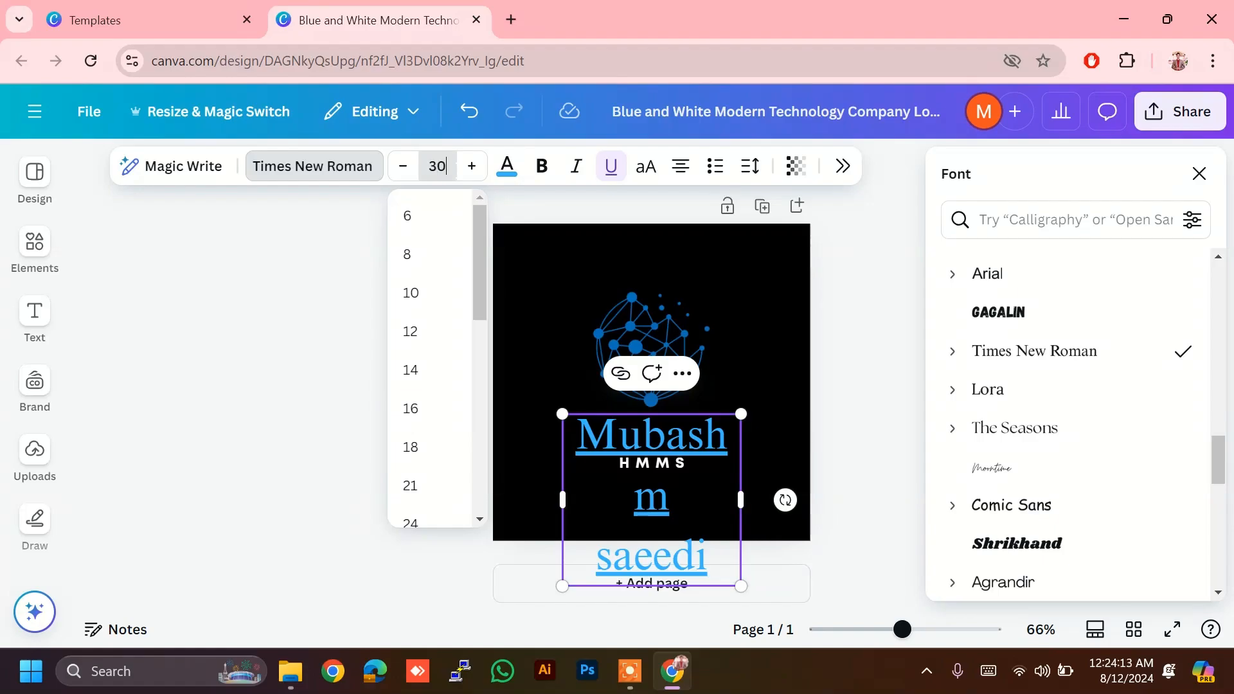
{"action": "key", "text": "Return"}
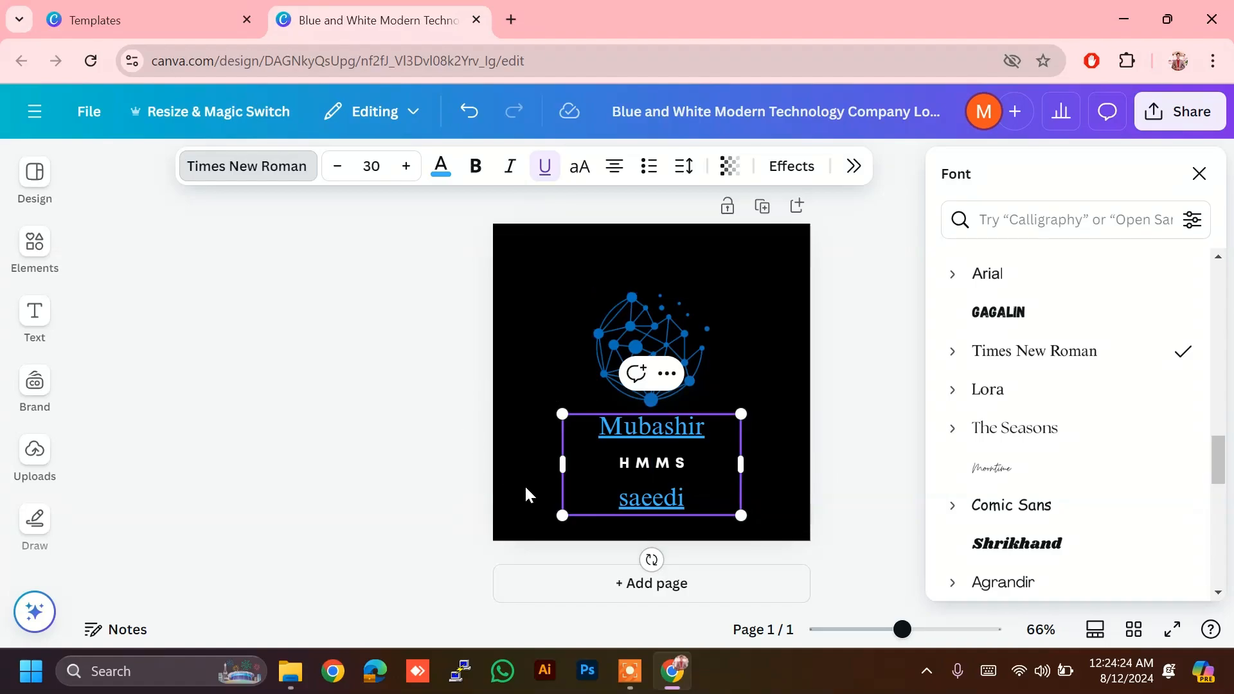
{"action": "left_click", "coordinate": [548, 500]}
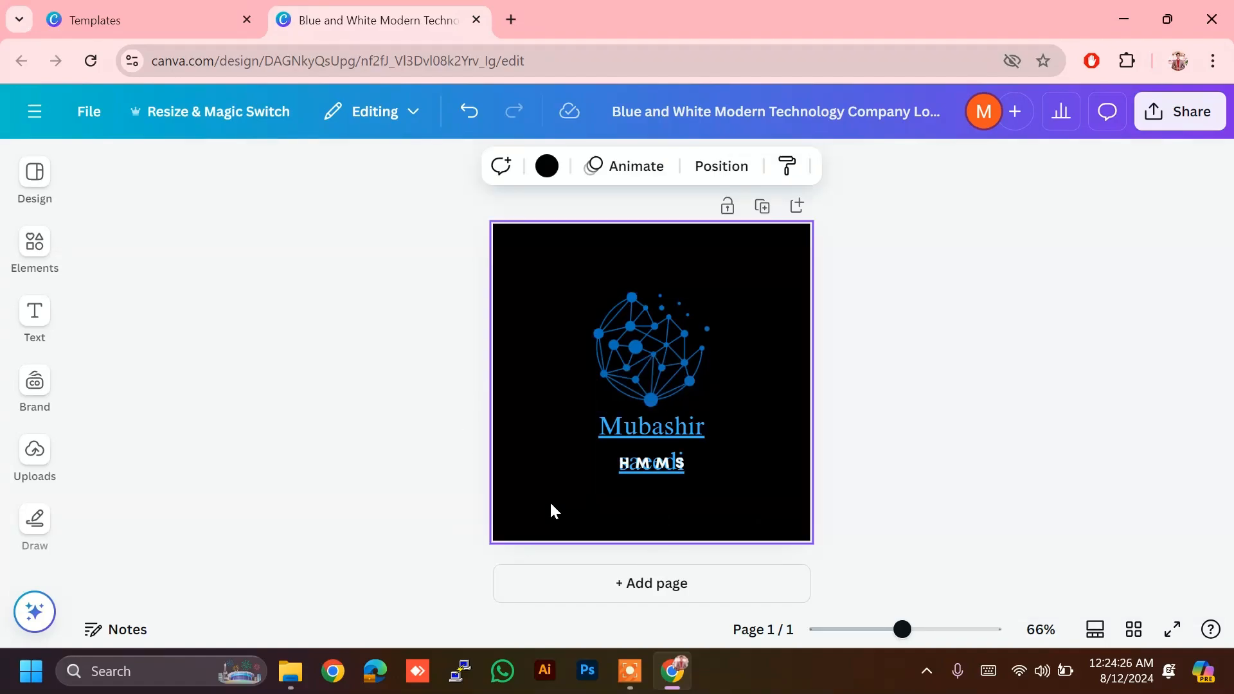
{"action": "left_click", "coordinate": [650, 466]}
{"action": "left_click", "coordinate": [653, 464]}
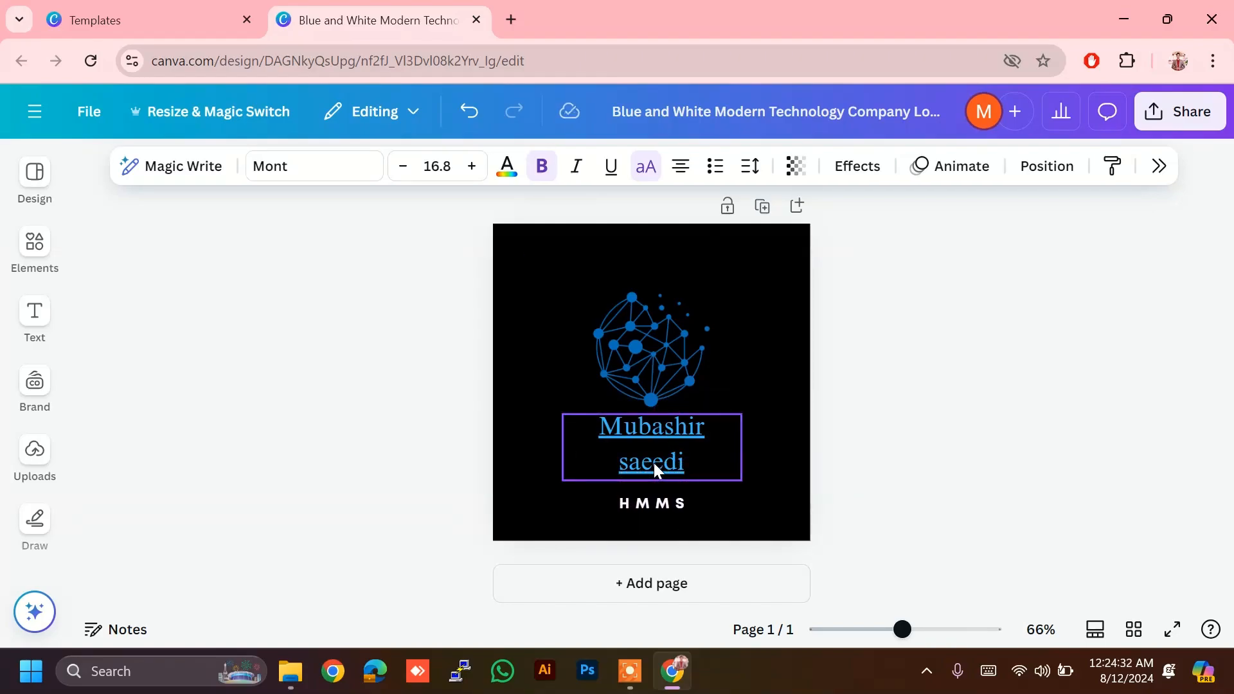
{"action": "key", "text": "Escape"}
{"action": "left_click", "coordinate": [739, 447]}
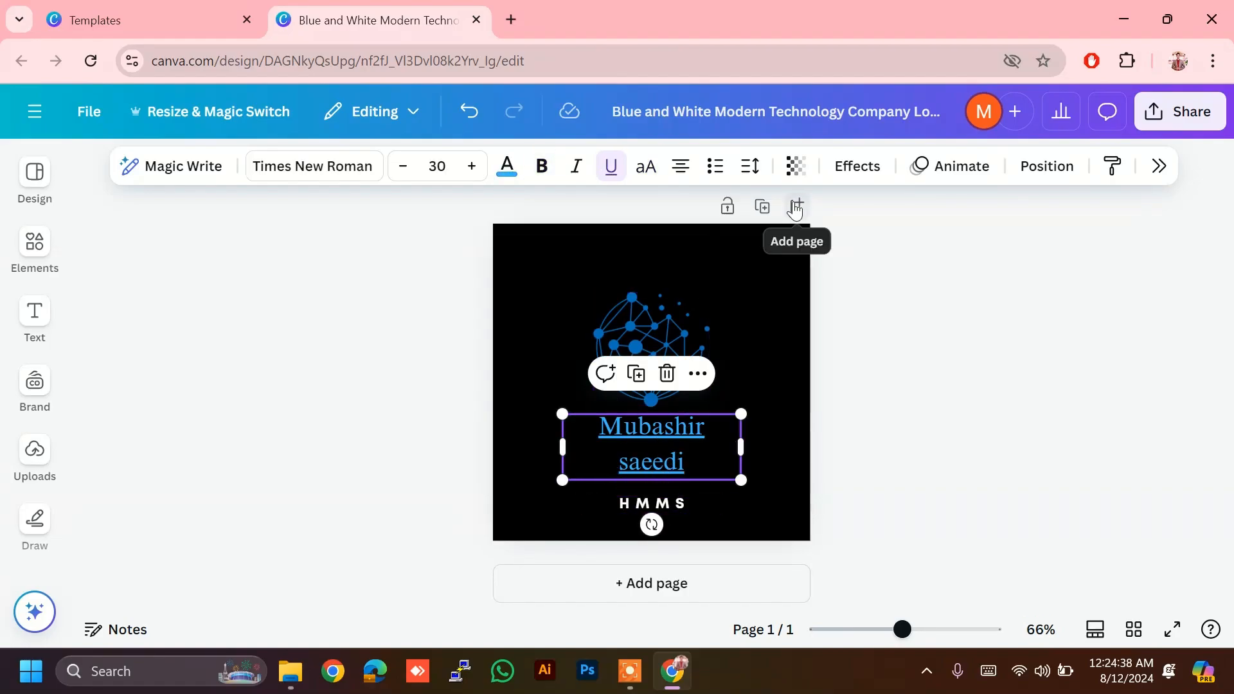
Step: Give the name letter spacing 19 and line spacing 1.3, keeping top anchoring
{"action": "left_click", "coordinate": [754, 168]}
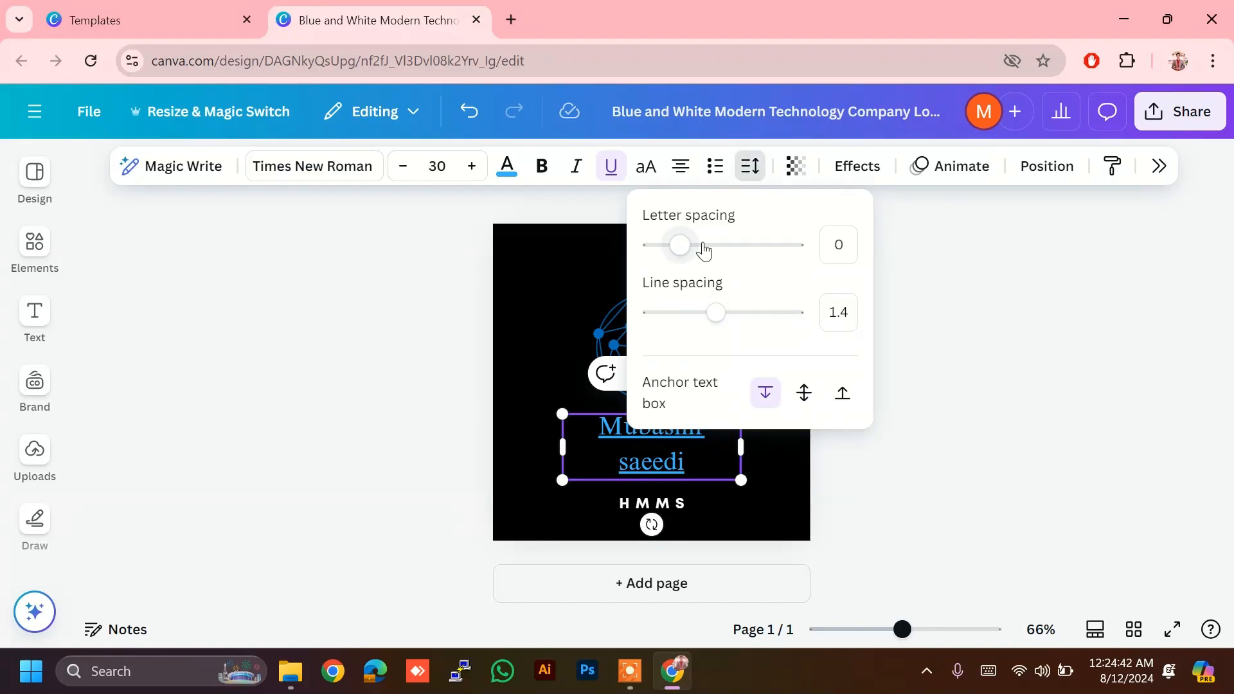
{"action": "left_click_drag", "start_coordinate": [681, 245], "coordinate": [759, 254]}
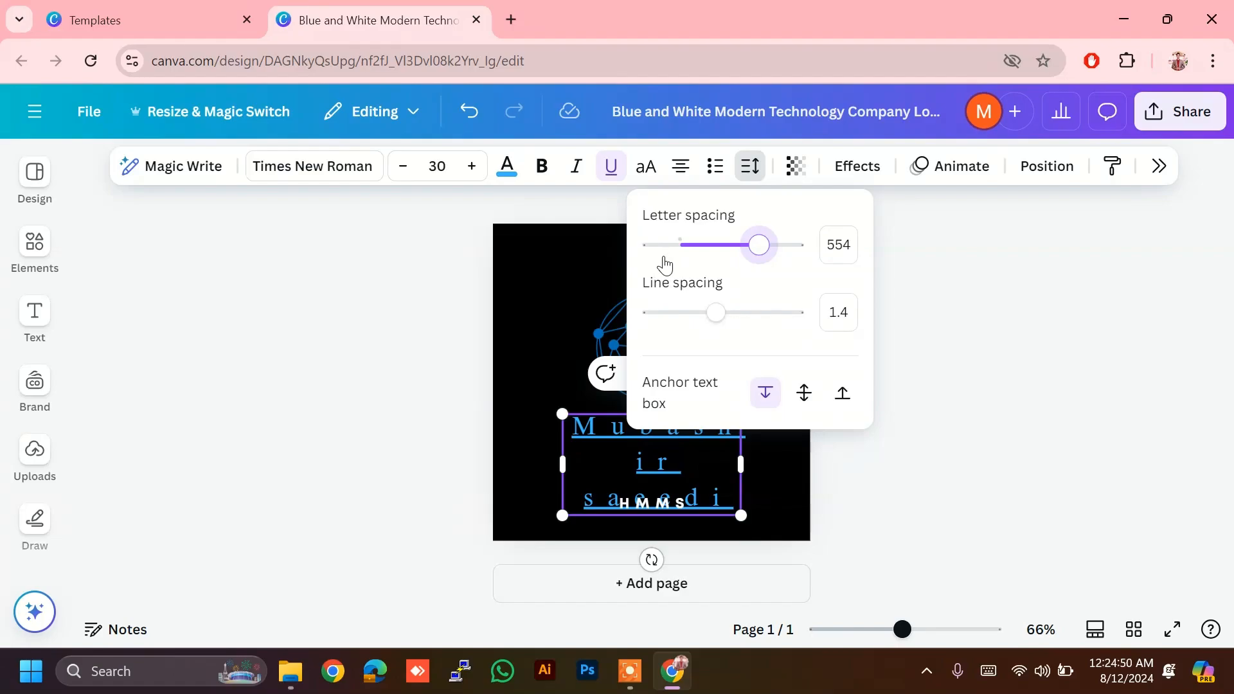
{"action": "left_click", "coordinate": [687, 247]}
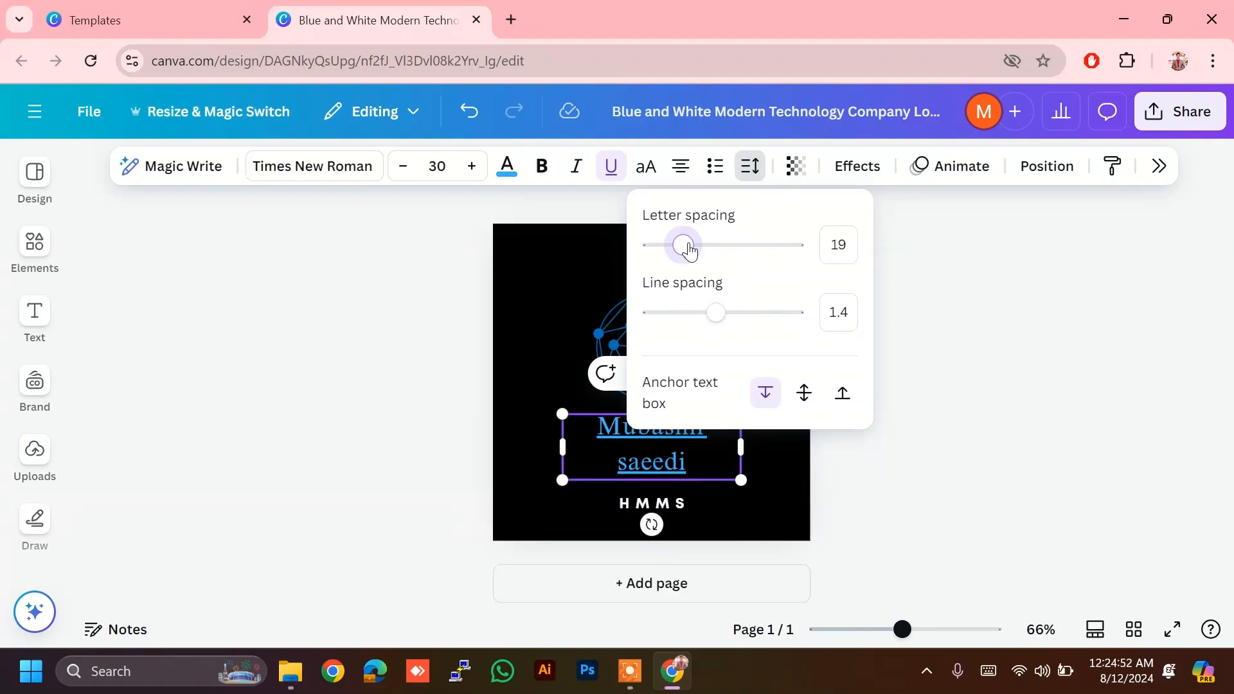
{"action": "left_click_drag", "start_coordinate": [722, 318], "coordinate": [714, 342]}
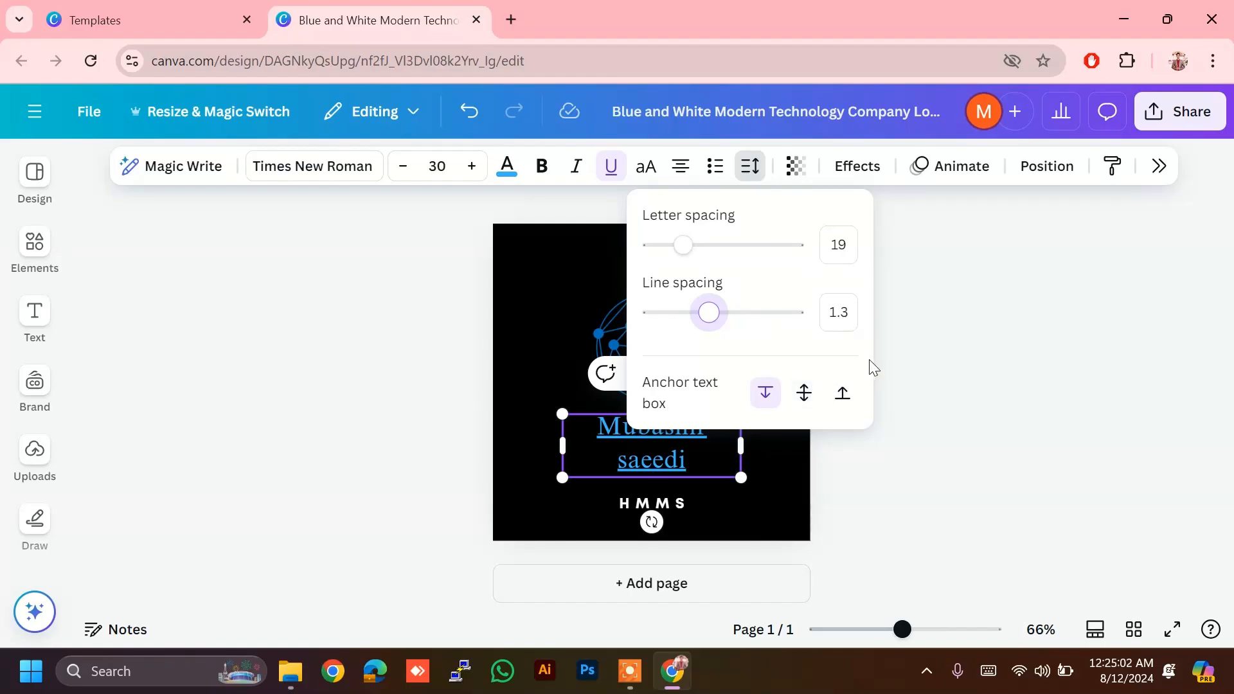
{"action": "left_click", "coordinate": [803, 397]}
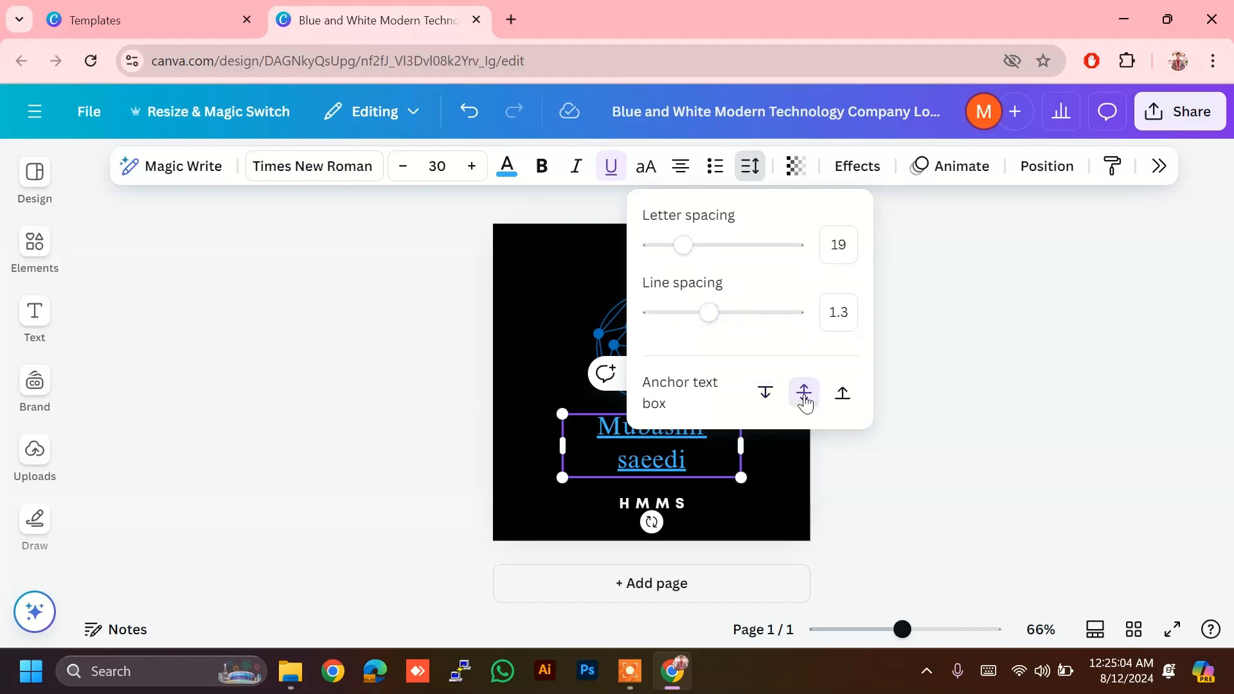
{"action": "left_click", "coordinate": [769, 394]}
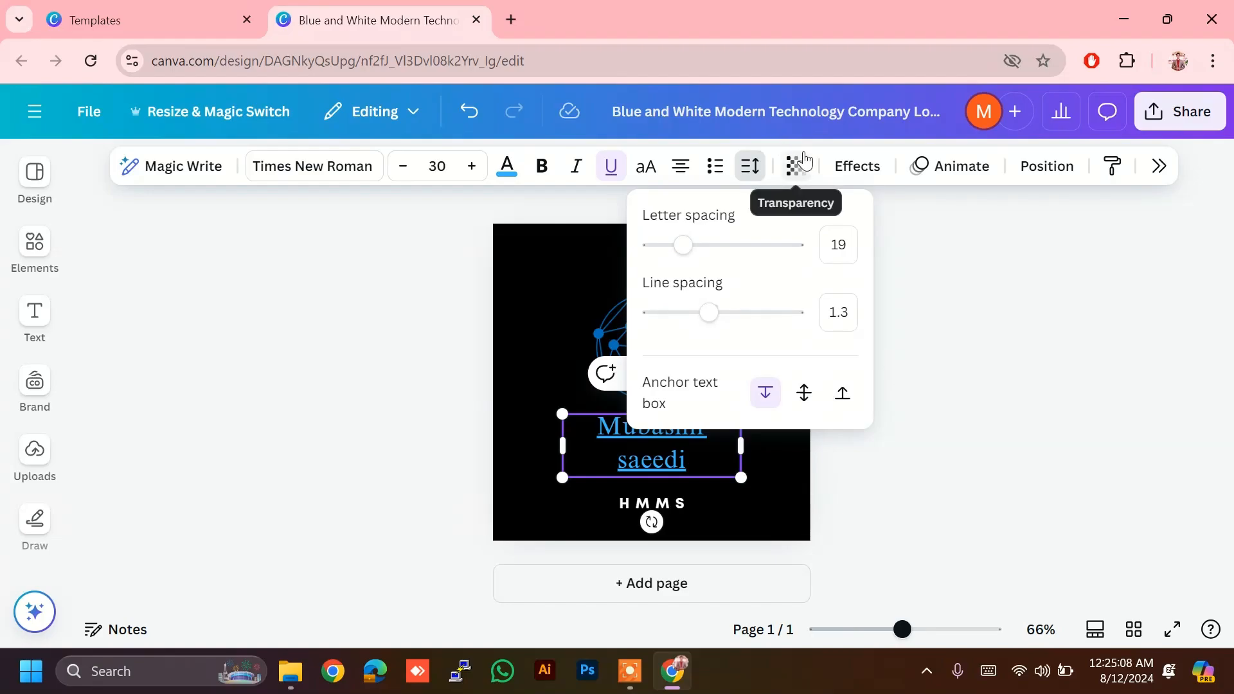
Step: Try fading the name's transparency, leave it at 100, and show the text effects
{"action": "left_click", "coordinate": [804, 161]}
{"action": "left_click", "coordinate": [805, 162]}
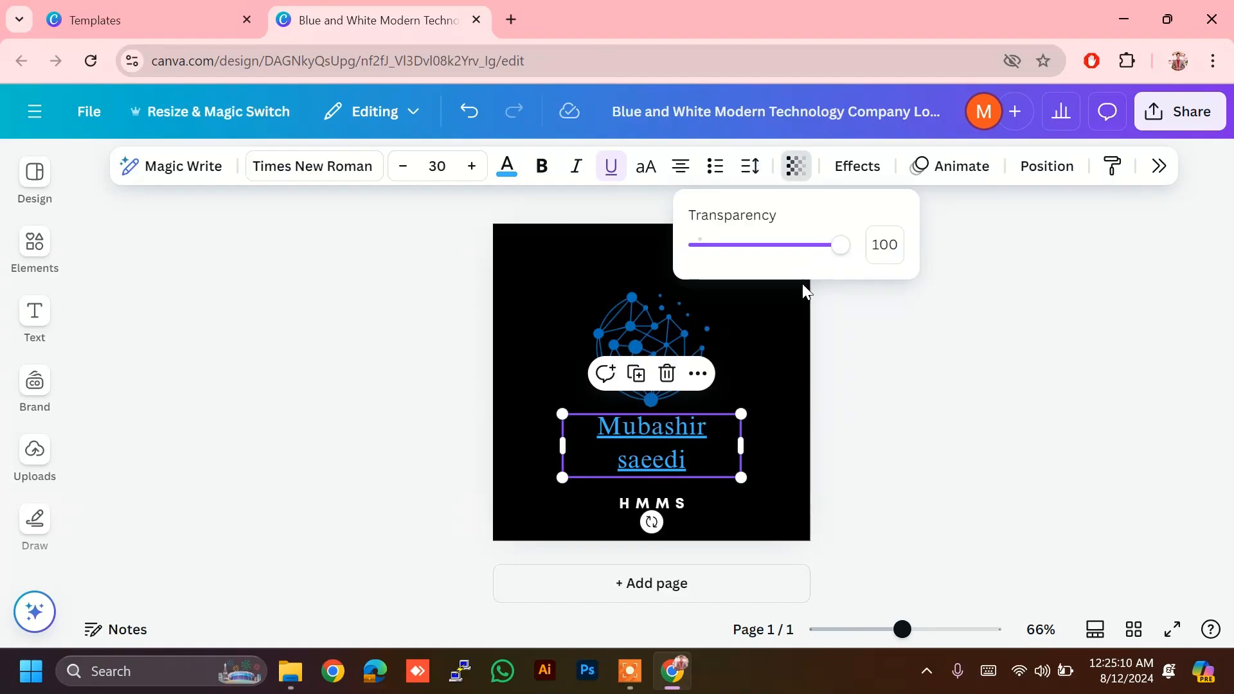
{"action": "left_click_drag", "start_coordinate": [852, 257], "coordinate": [970, 244]}
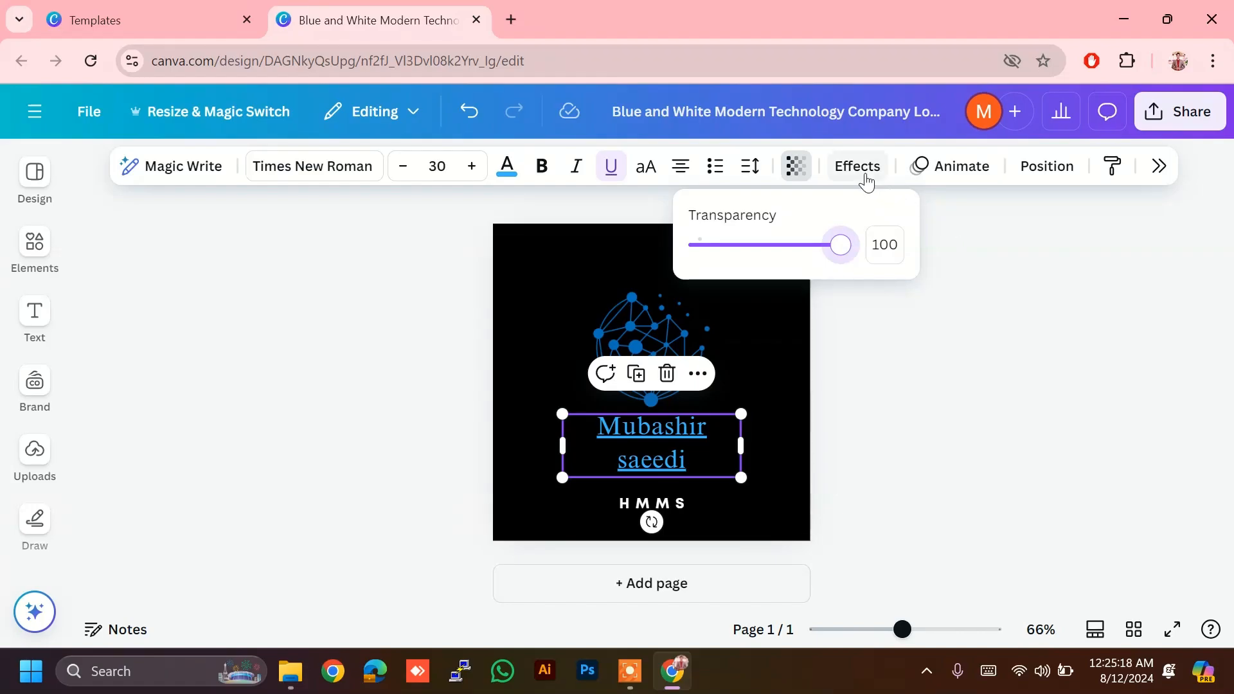
{"action": "left_click", "coordinate": [858, 168]}
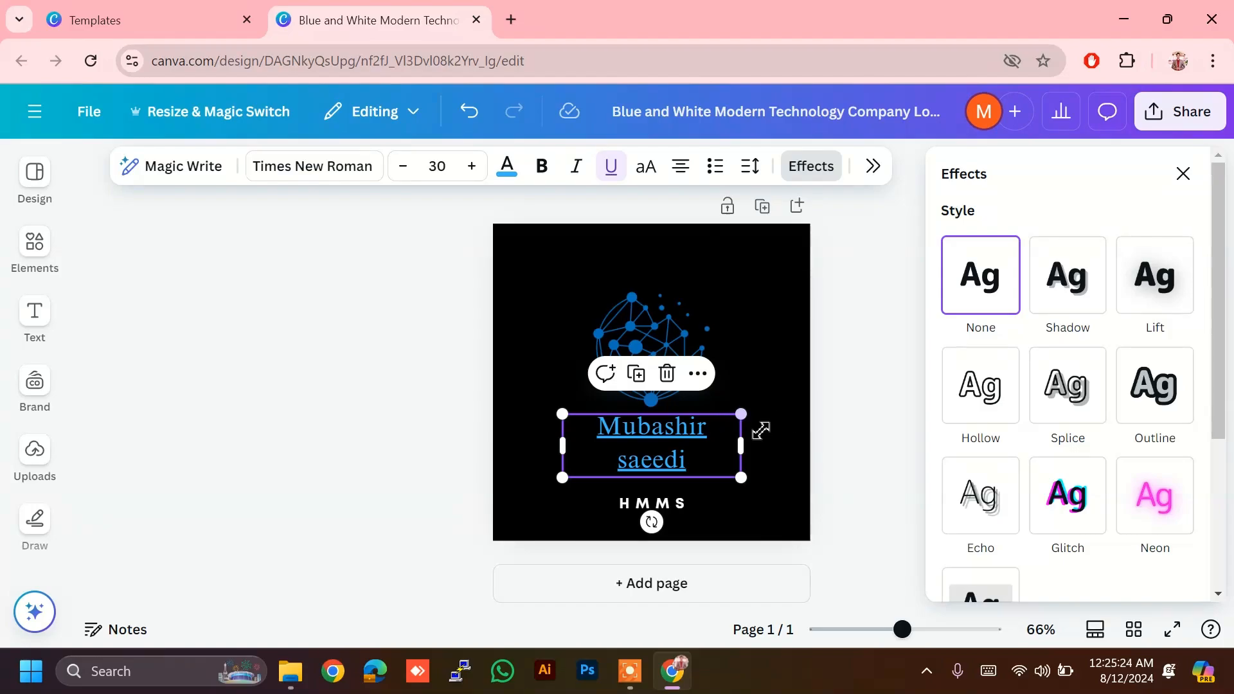
Step: Apply the Shadow effect to the name, then reselect the name text box
{"action": "left_click", "coordinate": [1091, 299]}
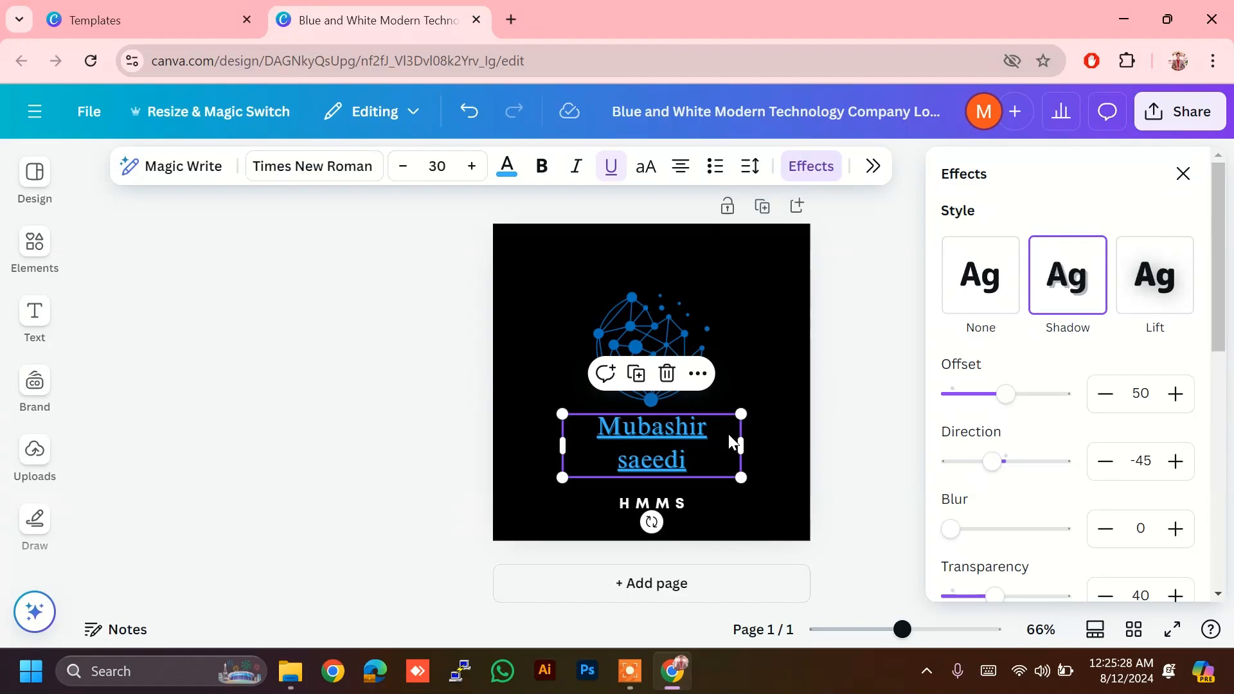
{"action": "left_click", "coordinate": [850, 402]}
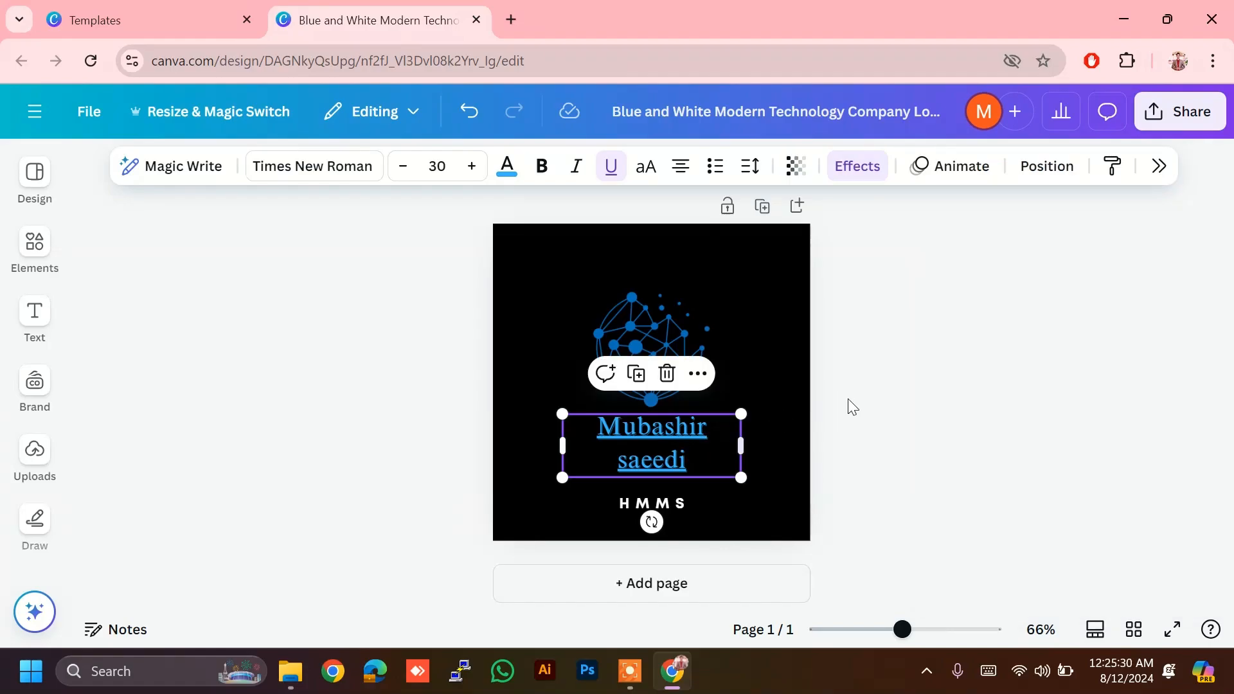
{"action": "left_click", "coordinate": [871, 402]}
{"action": "left_click", "coordinate": [647, 427]}
{"action": "left_click", "coordinate": [880, 168]}
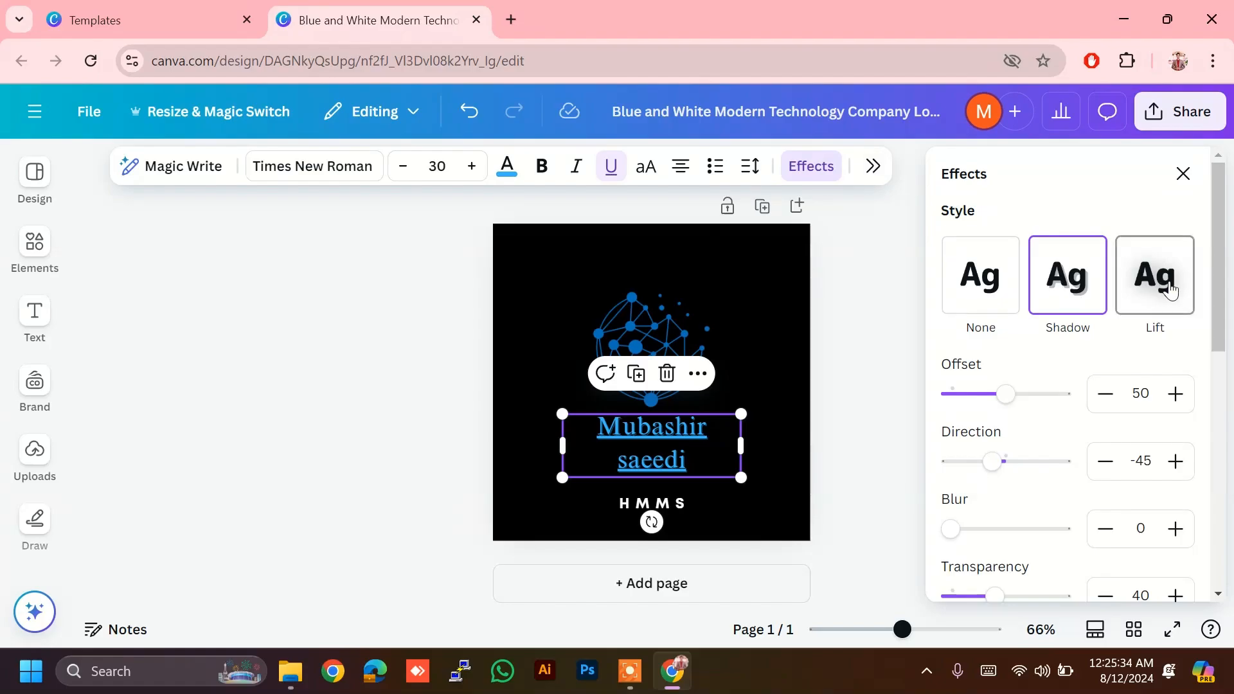
Step: Try Lift, Outline, Neon and Echo, then apply Glitch with offset 30 and direction 90
{"action": "left_click", "coordinate": [1168, 287]}
{"action": "left_click", "coordinate": [1155, 476]}
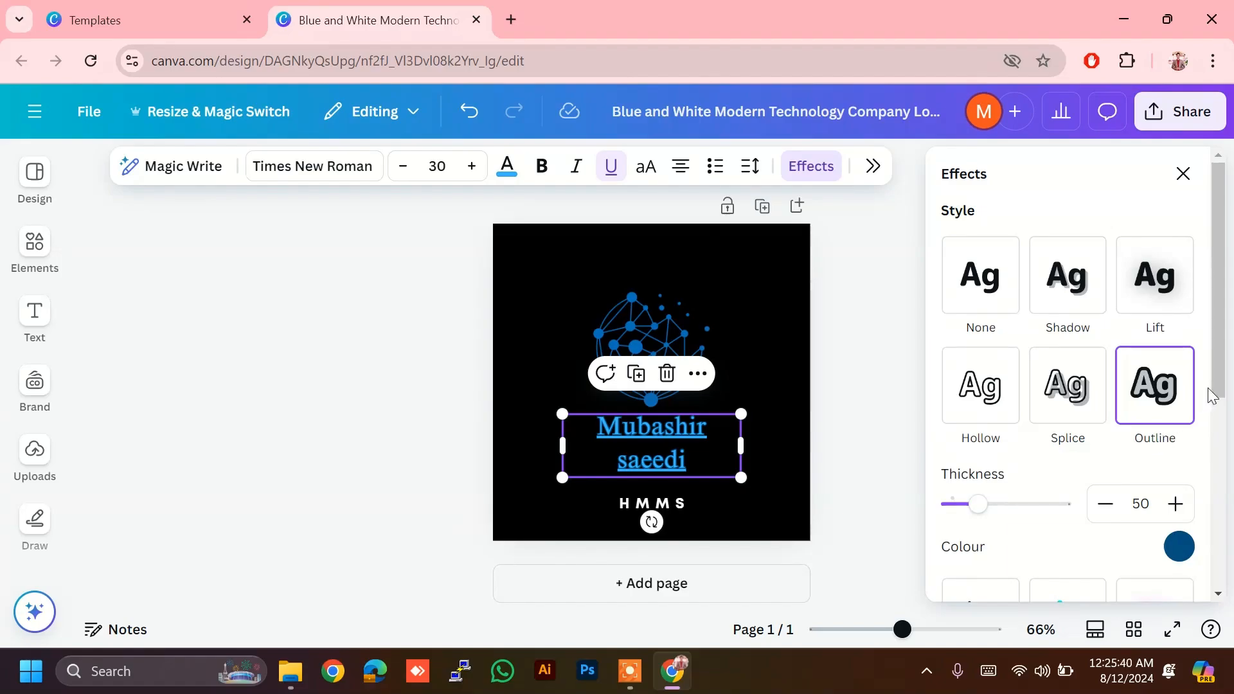
{"action": "scroll", "coordinate": [1211, 397], "scroll_direction": "down", "scroll_amount": 3}
{"action": "left_click", "coordinate": [1157, 462]}
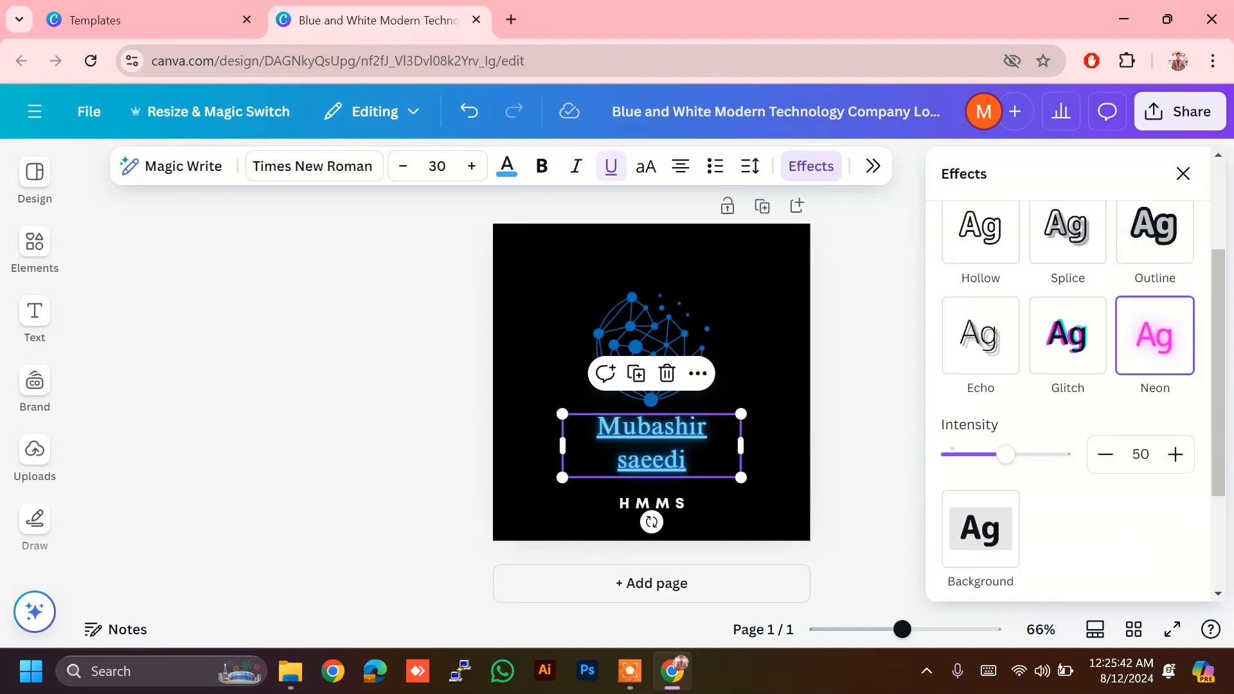
{"action": "left_click", "coordinate": [1067, 336]}
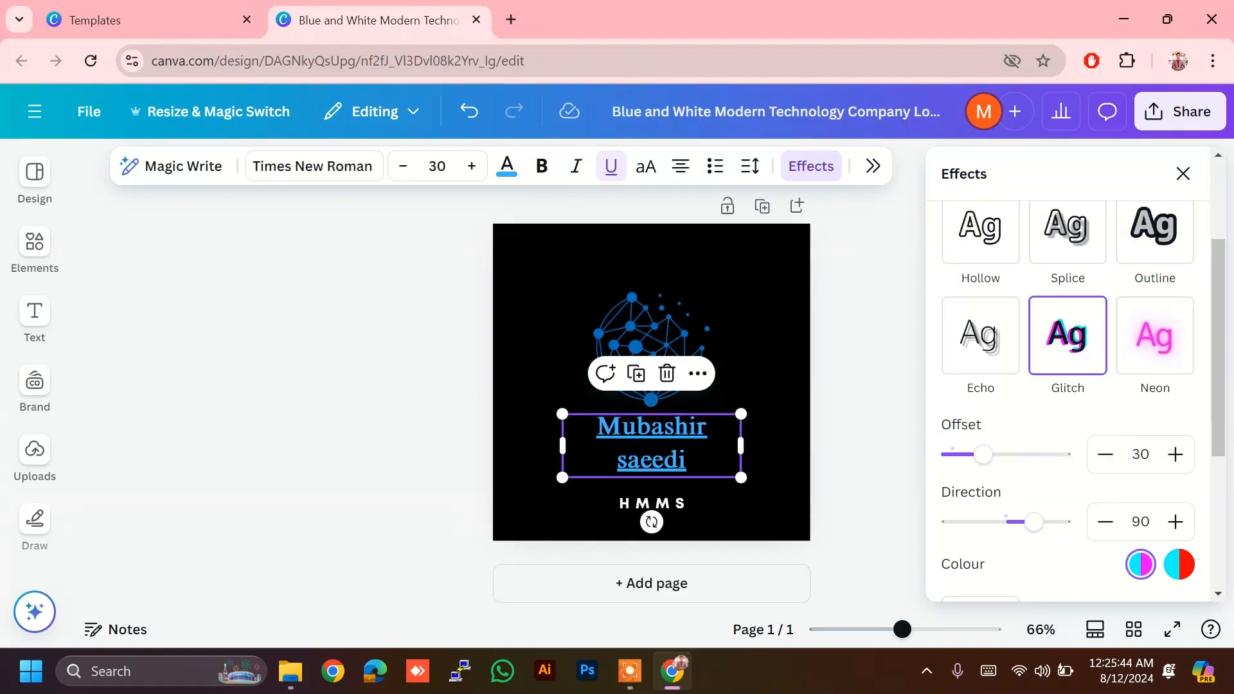
{"action": "left_click", "coordinate": [981, 335]}
{"action": "left_click", "coordinate": [1067, 336]}
{"action": "left_click_drag", "start_coordinate": [1221, 379], "coordinate": [1215, 454]}
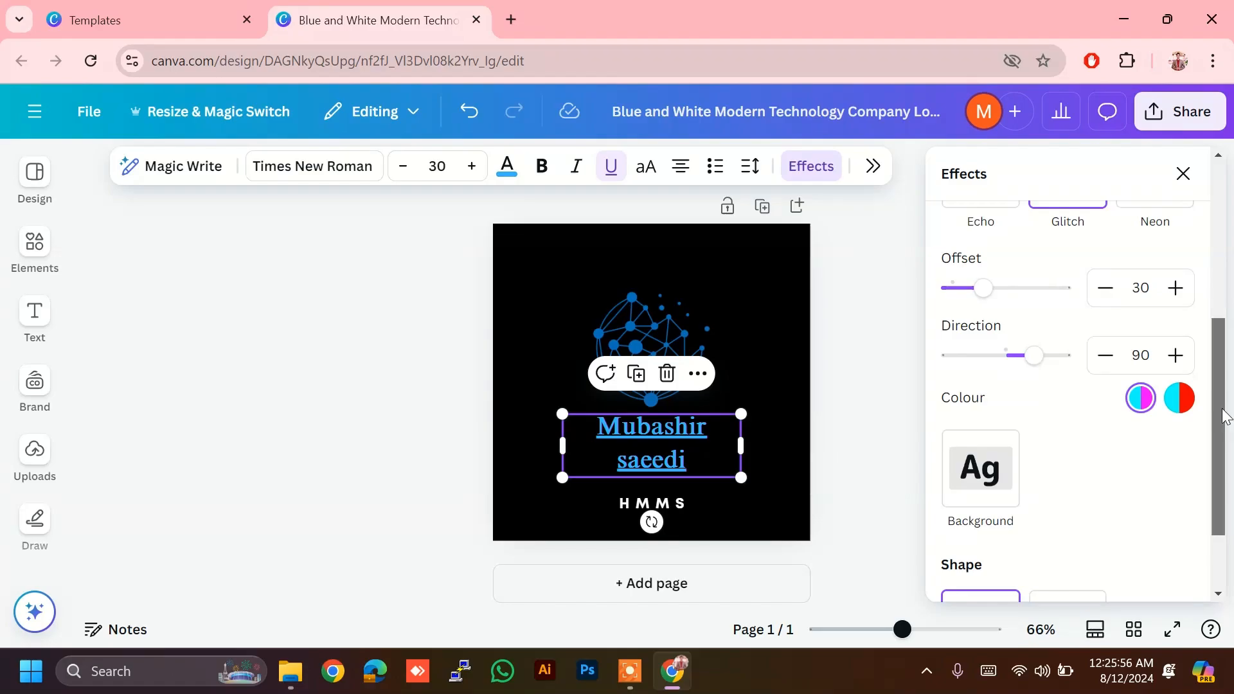
{"action": "left_click_drag", "start_coordinate": [1214, 450], "coordinate": [1212, 500]}
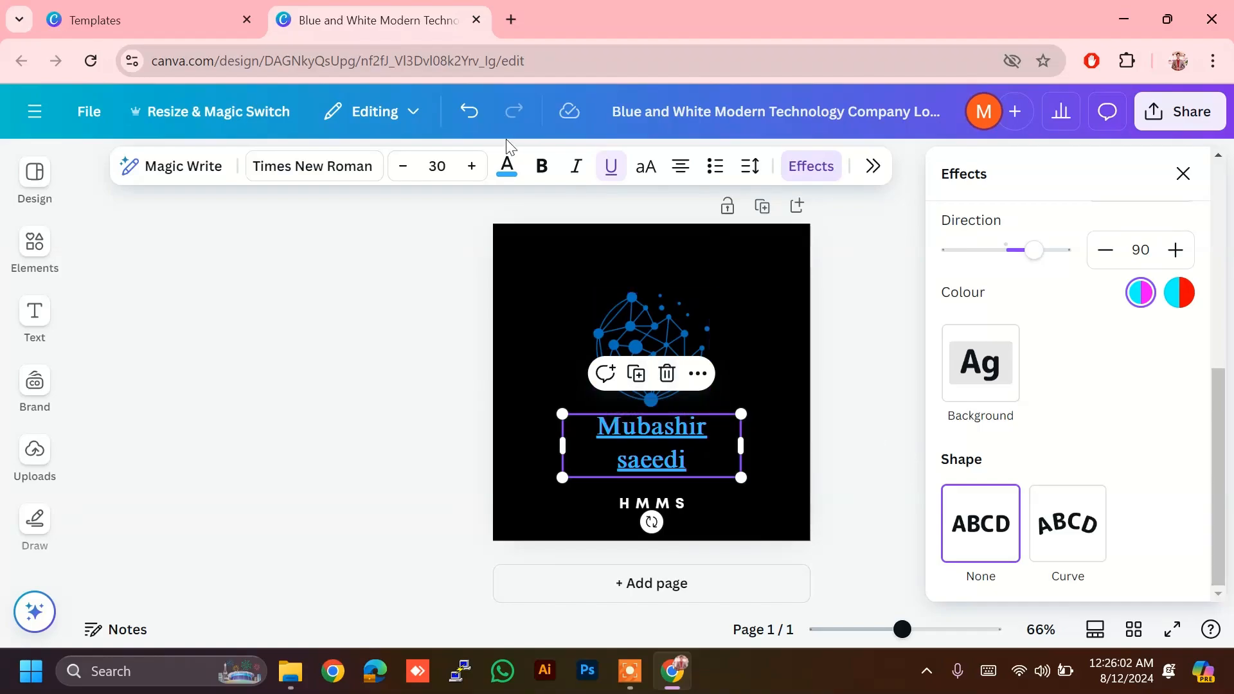
Step: Start a new design from the Black Gold Elegant Bird Club Logo template and select its RIMBERIO heading
{"action": "left_click", "coordinate": [85, 9]}
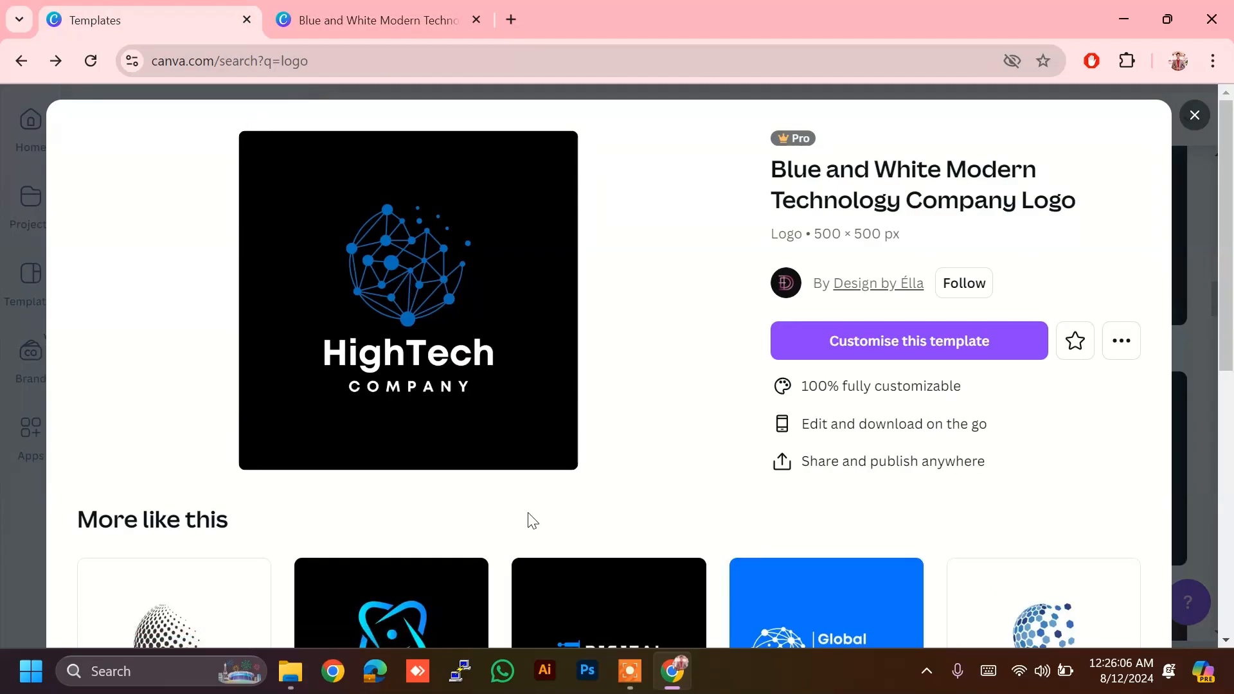
{"action": "left_click", "coordinate": [1194, 116]}
{"action": "left_click", "coordinate": [1189, 118]}
{"action": "left_click", "coordinate": [1189, 119]}
{"action": "scroll", "coordinate": [855, 424], "scroll_direction": "down", "scroll_amount": 1}
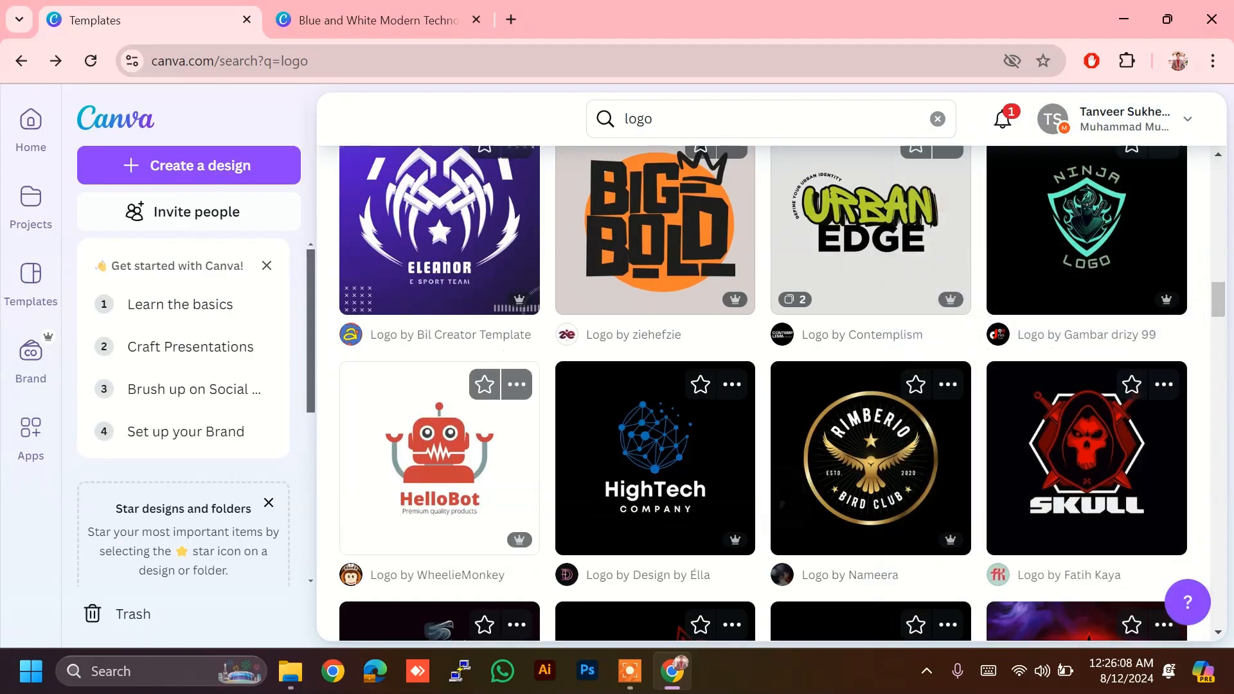
{"action": "left_click", "coordinate": [851, 426]}
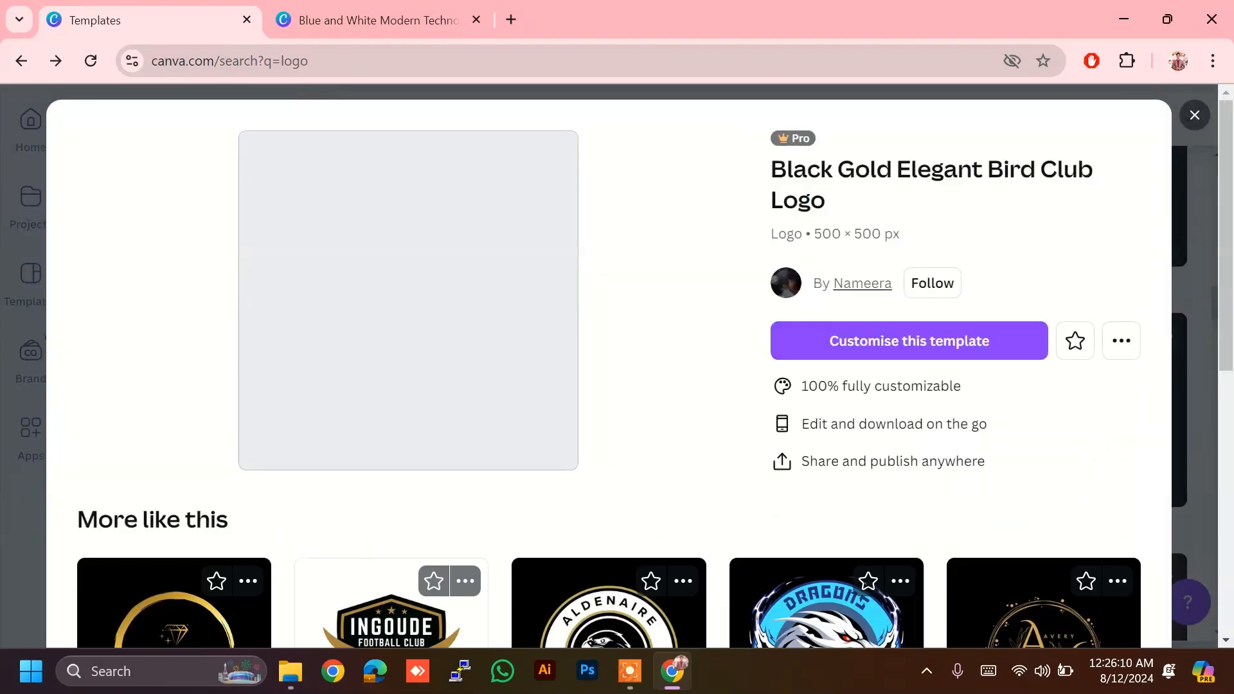
{"action": "left_click", "coordinate": [909, 339]}
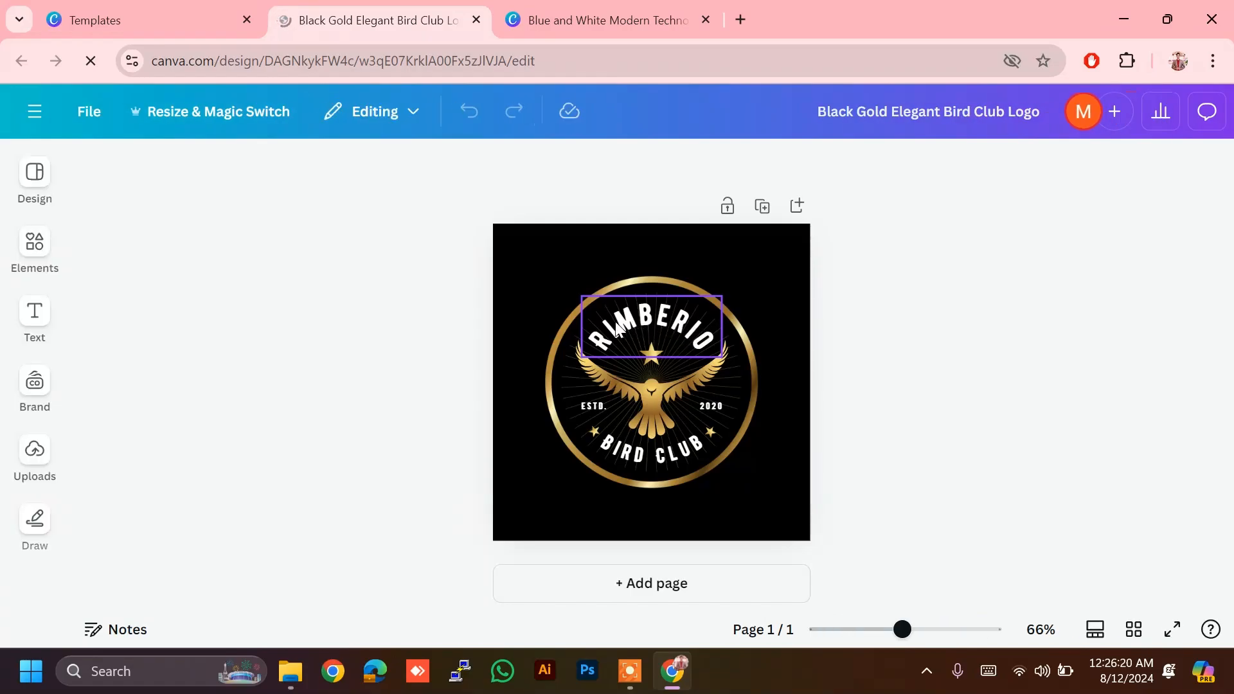
{"action": "left_click", "coordinate": [672, 324]}
Step: In the tech logo design, trial a Curve shape on the name, revert to None, then close Effects
{"action": "left_click", "coordinate": [628, 14]}
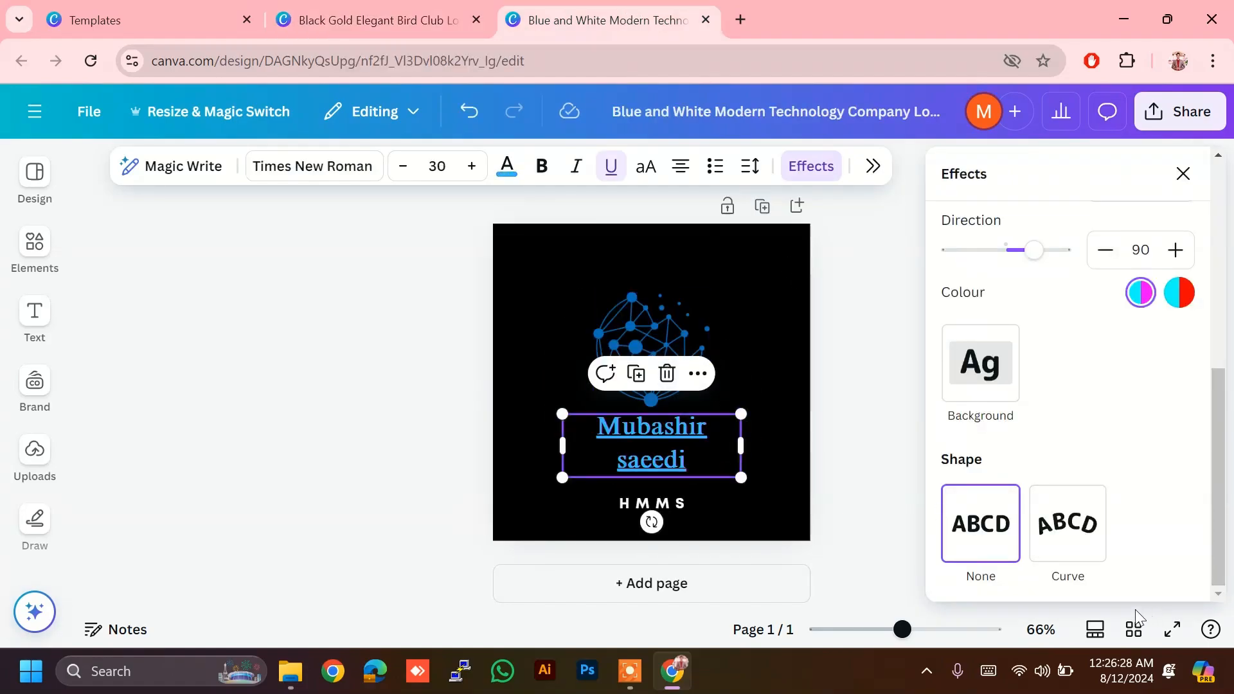
{"action": "left_click", "coordinate": [1088, 541]}
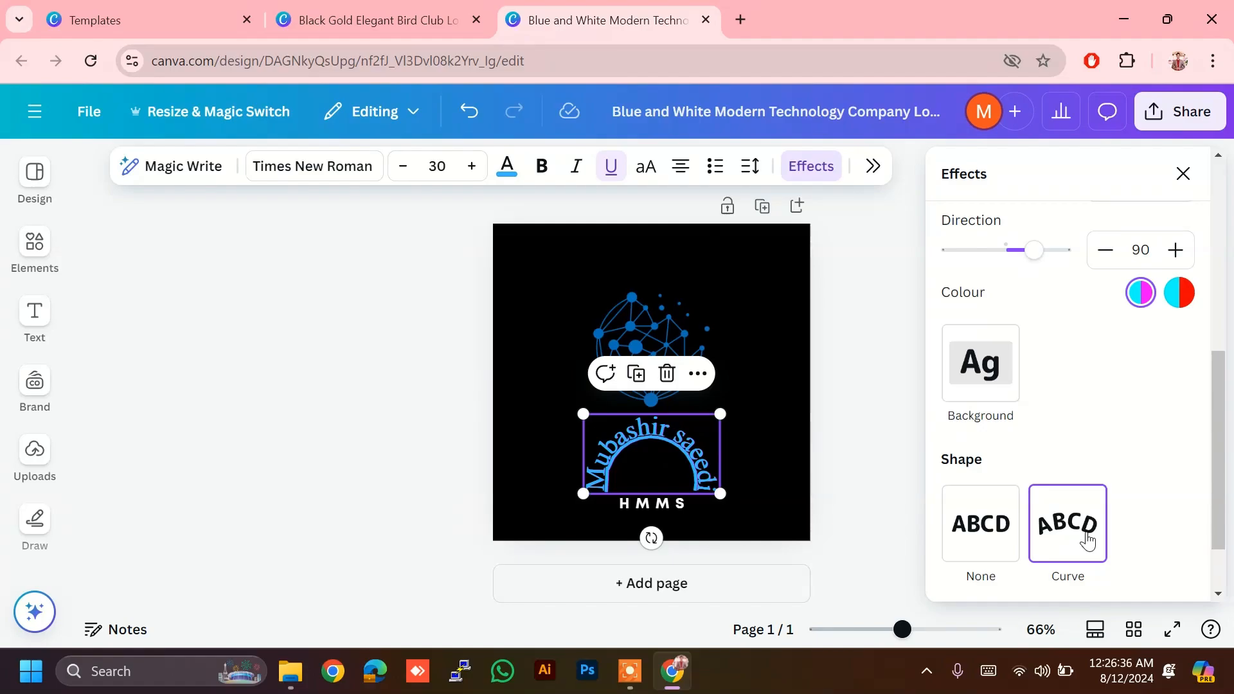
{"action": "left_click", "coordinate": [1012, 522]}
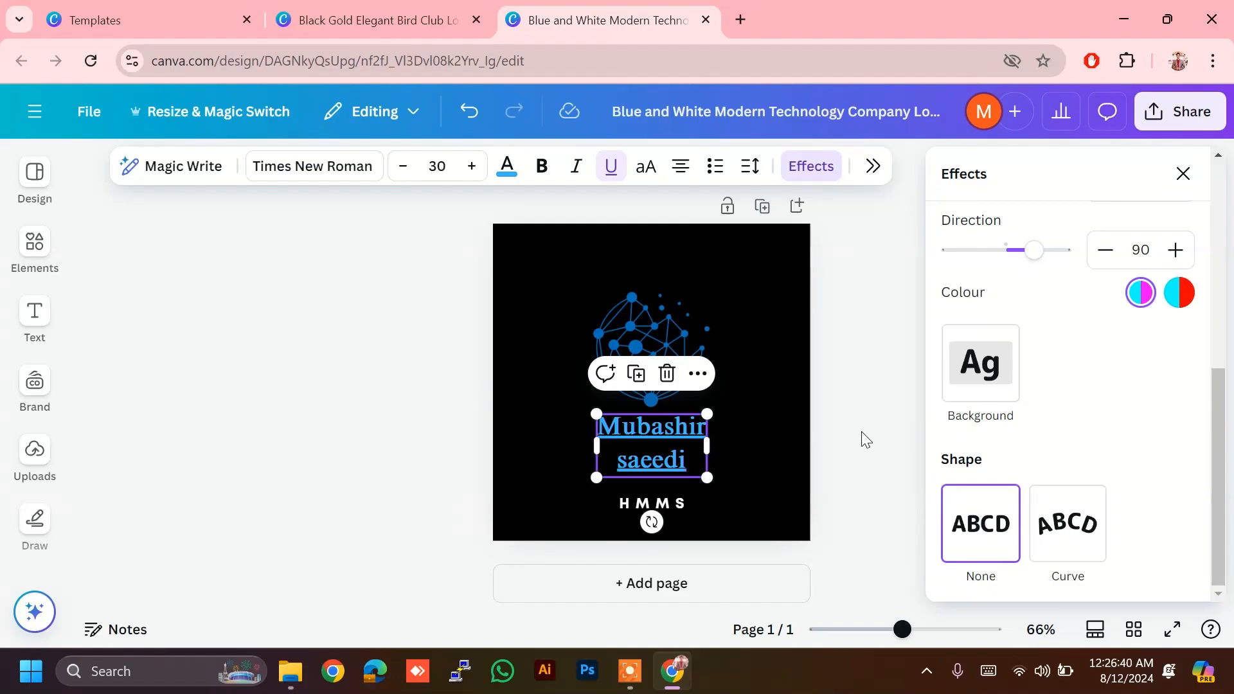
{"action": "key", "text": "Escape"}
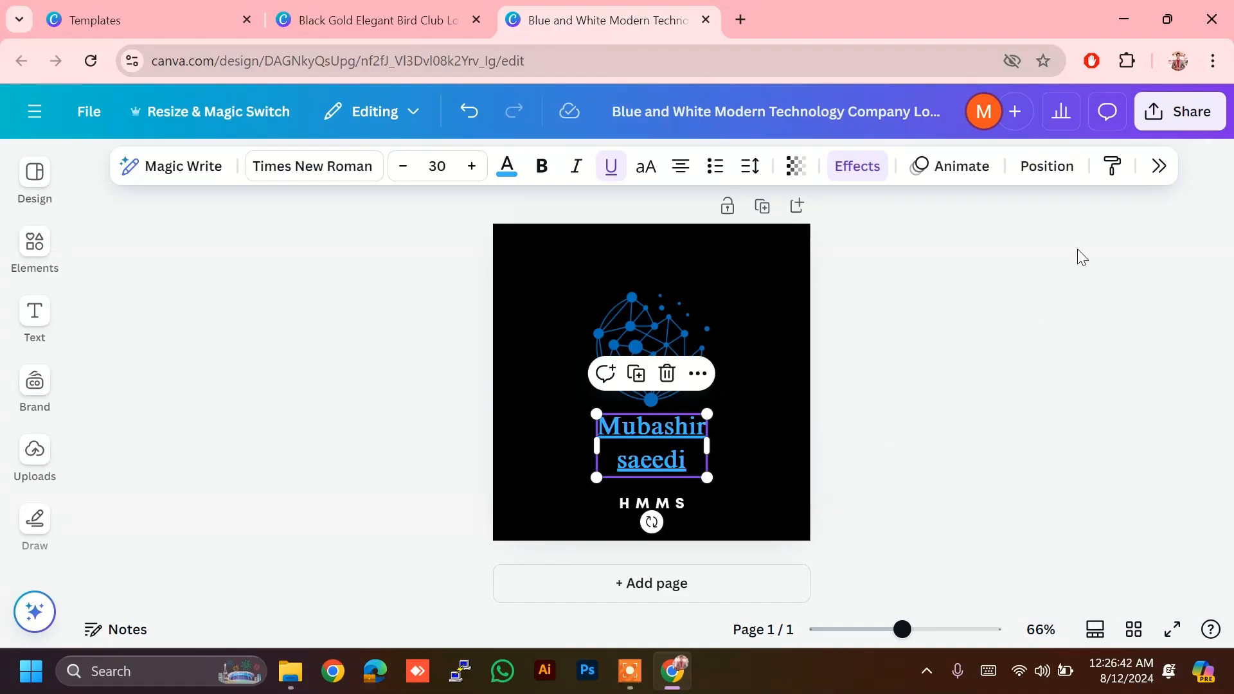
Step: Try top, middle, left, bottom and right page alignments on the name, then undo them
{"action": "left_click", "coordinate": [1037, 171]}
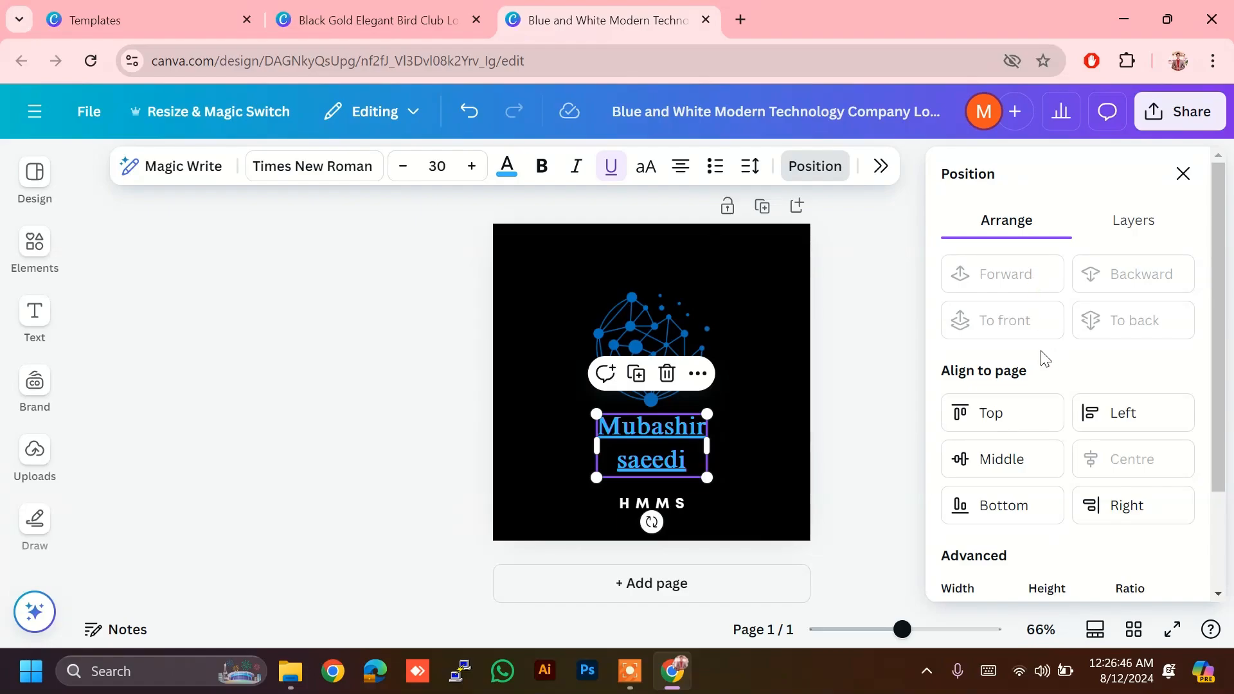
{"action": "left_click", "coordinate": [998, 413]}
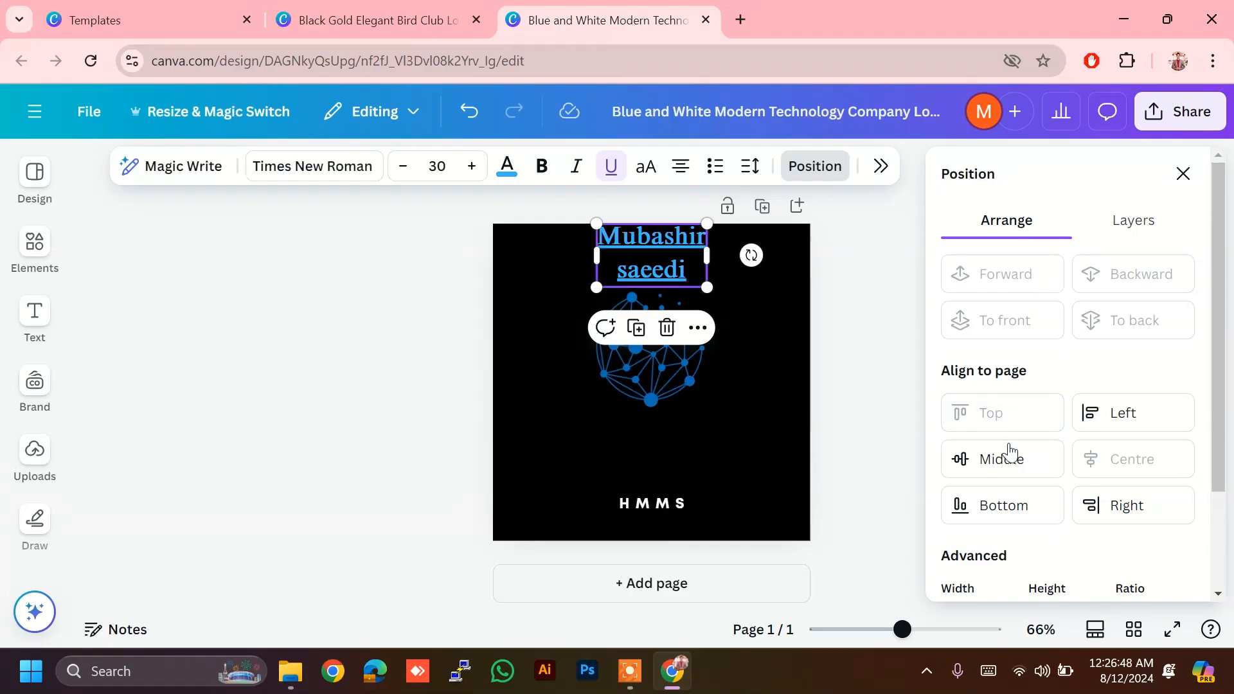
{"action": "left_click", "coordinate": [1014, 471]}
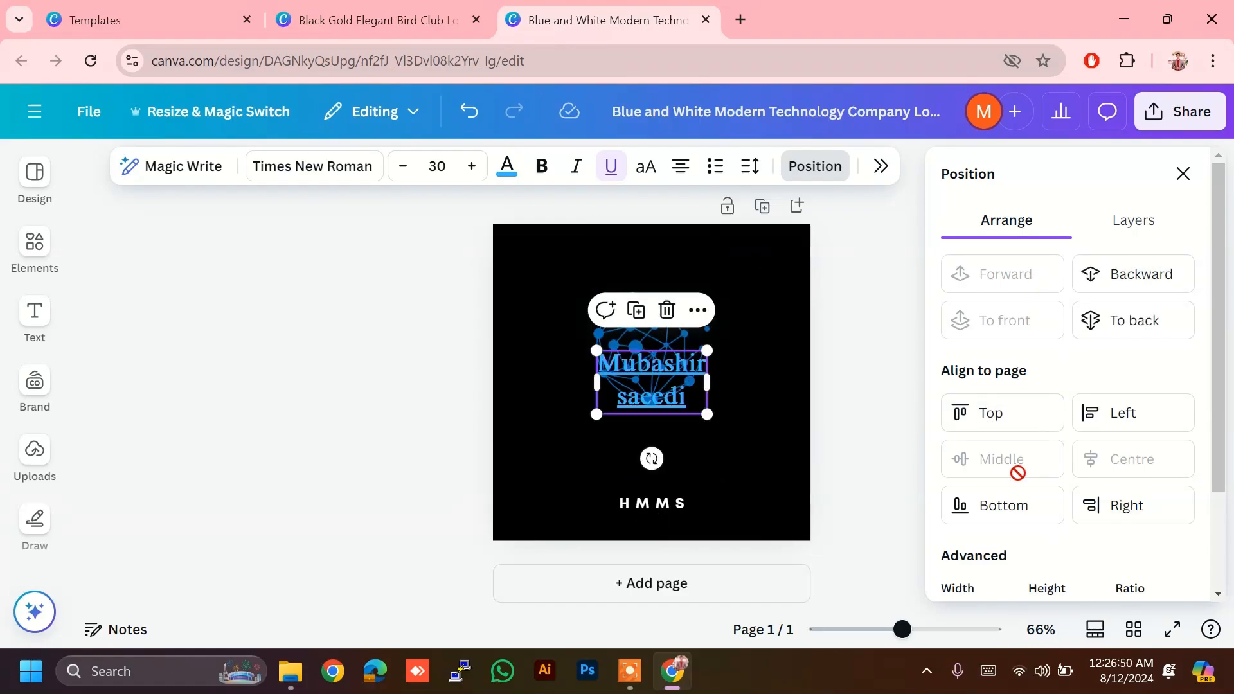
{"action": "left_click", "coordinate": [1137, 425]}
{"action": "left_click", "coordinate": [1007, 522]}
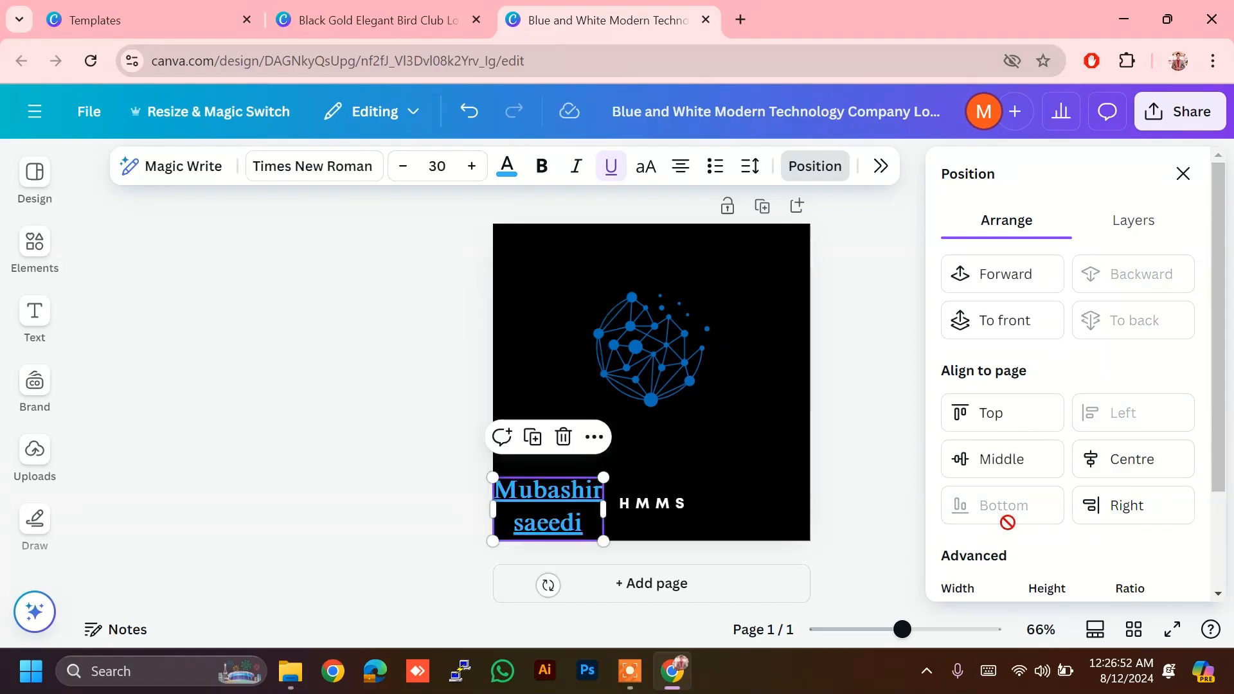
{"action": "left_click", "coordinate": [1120, 508]}
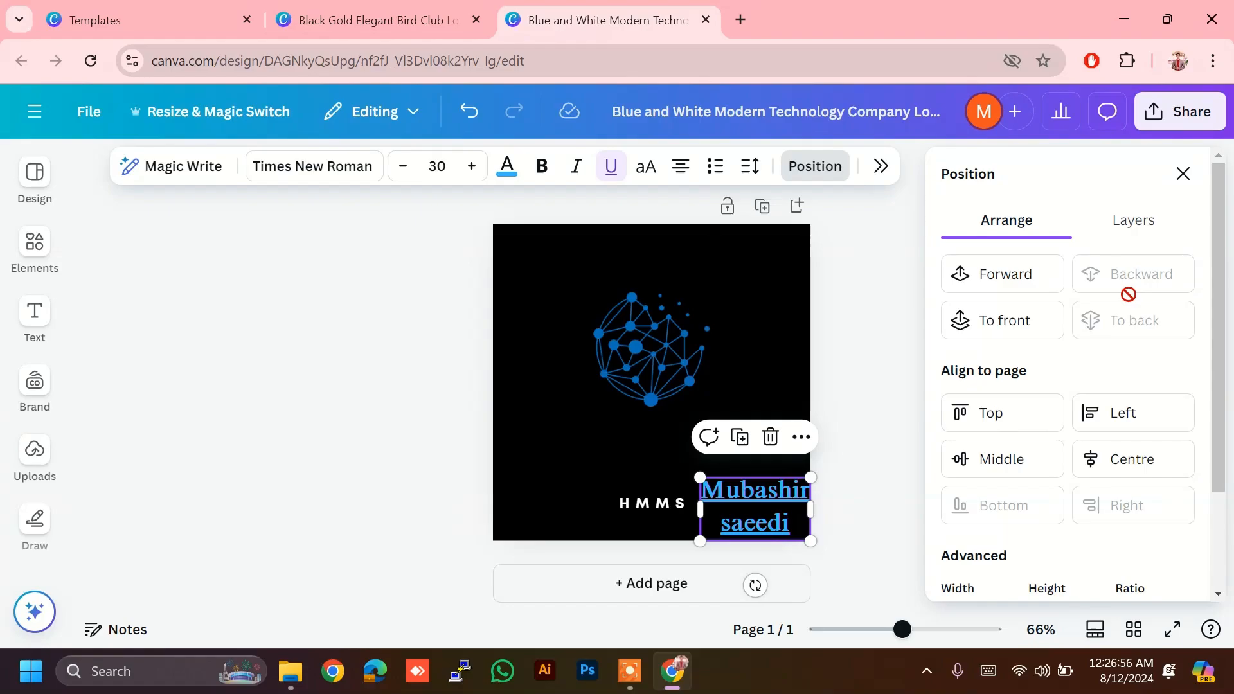
{"action": "key", "text": "ctrl+z"}
{"action": "key", "text": "ctrl+z"}
{"action": "key", "text": "ctrl+z"}
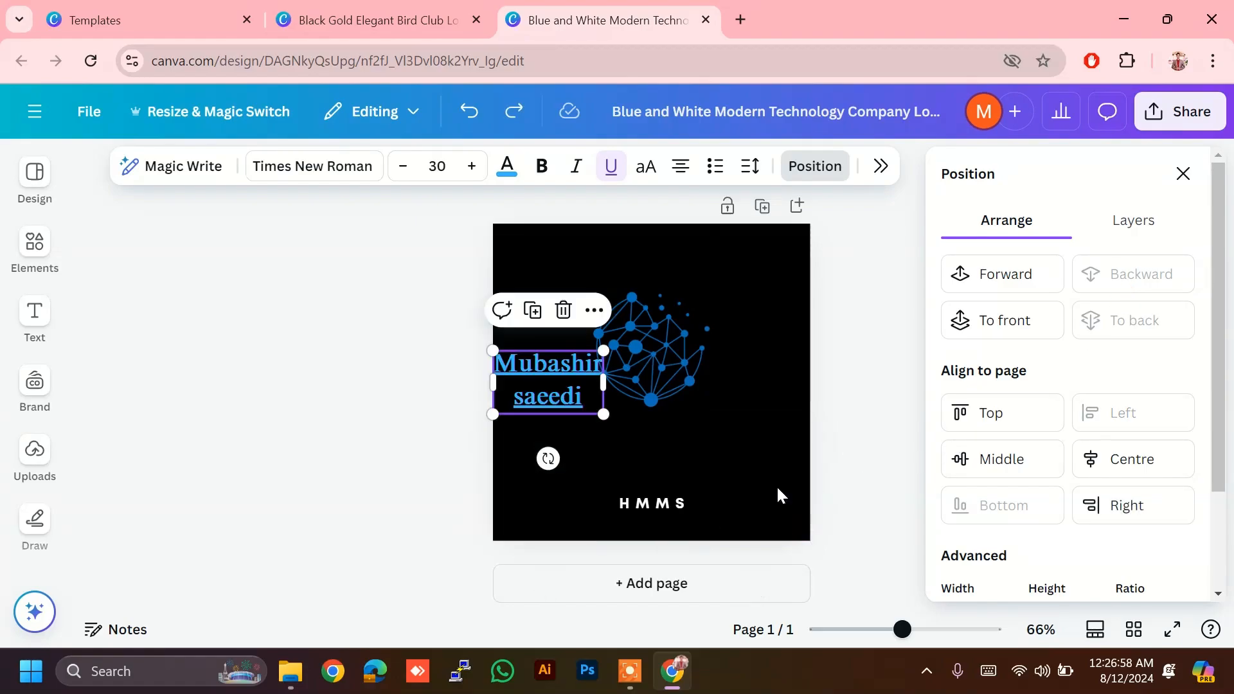
{"action": "left_click", "coordinate": [826, 442]}
Step: Drag the underlined name from the globe to just below it, above HMMS
{"action": "left_click", "coordinate": [893, 365]}
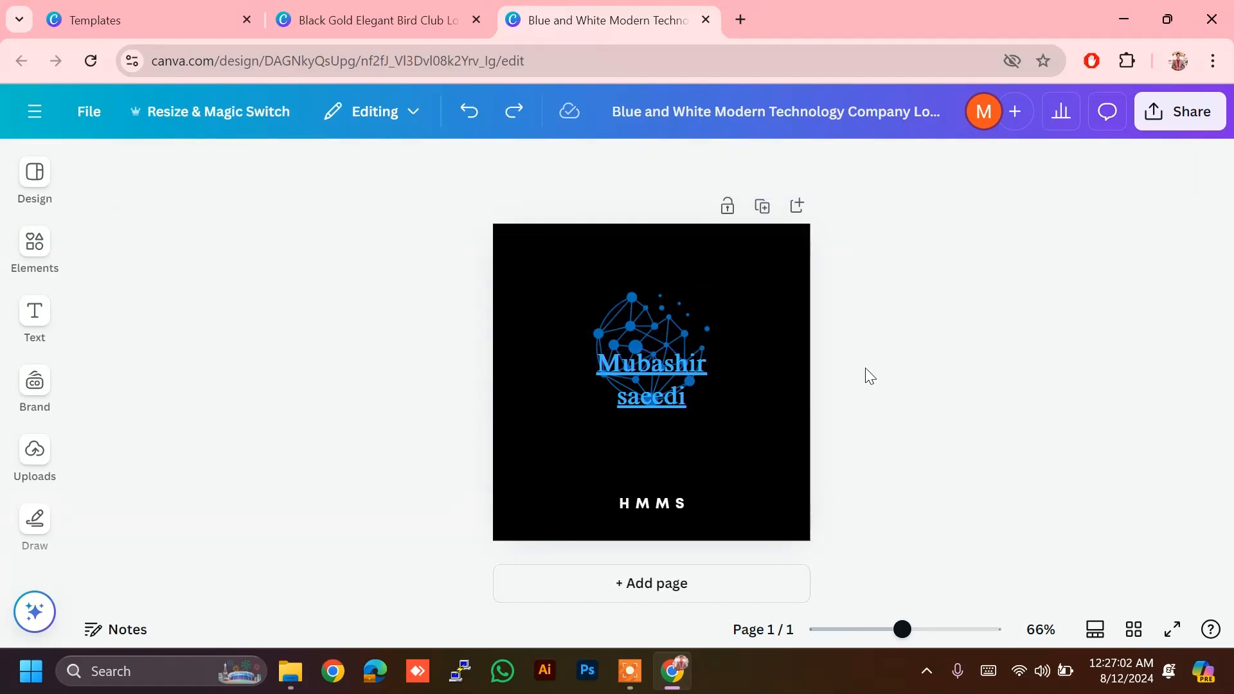
{"action": "left_click", "coordinate": [671, 362]}
{"action": "left_click_drag", "start_coordinate": [671, 363], "coordinate": [689, 444]}
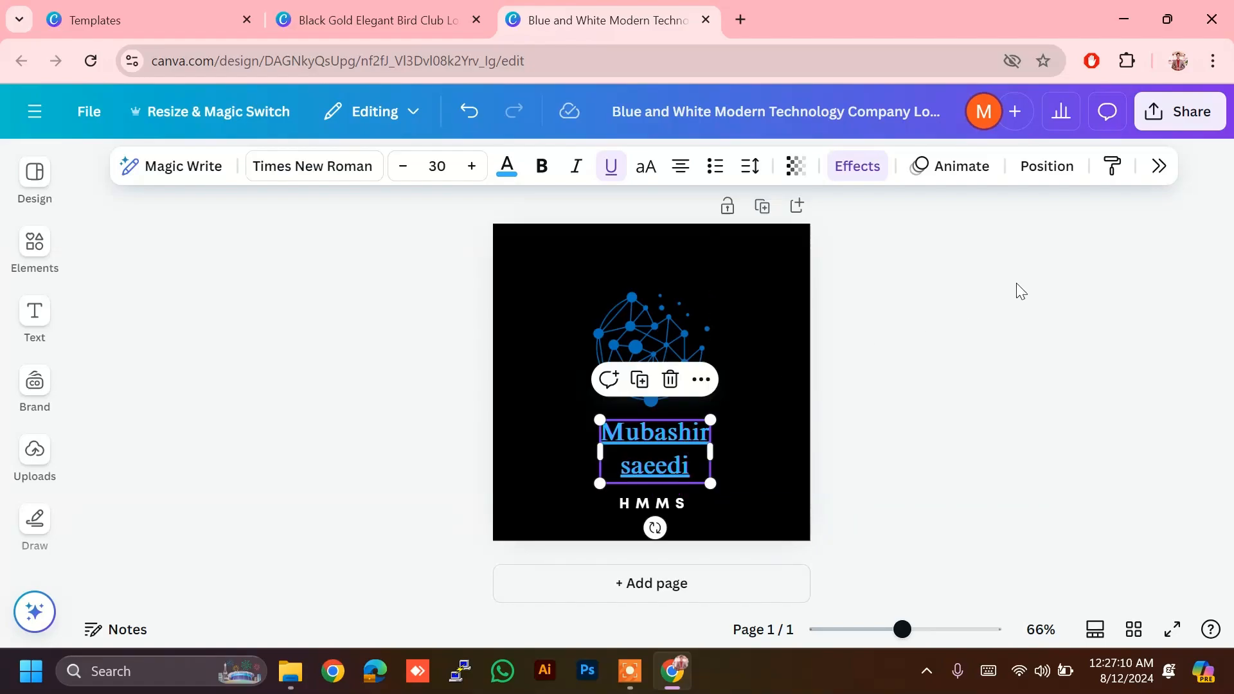
Step: Close the Black Gold Elegant Bird Club Logo design tab, leaving the tech logo open
{"action": "left_click", "coordinate": [1160, 167]}
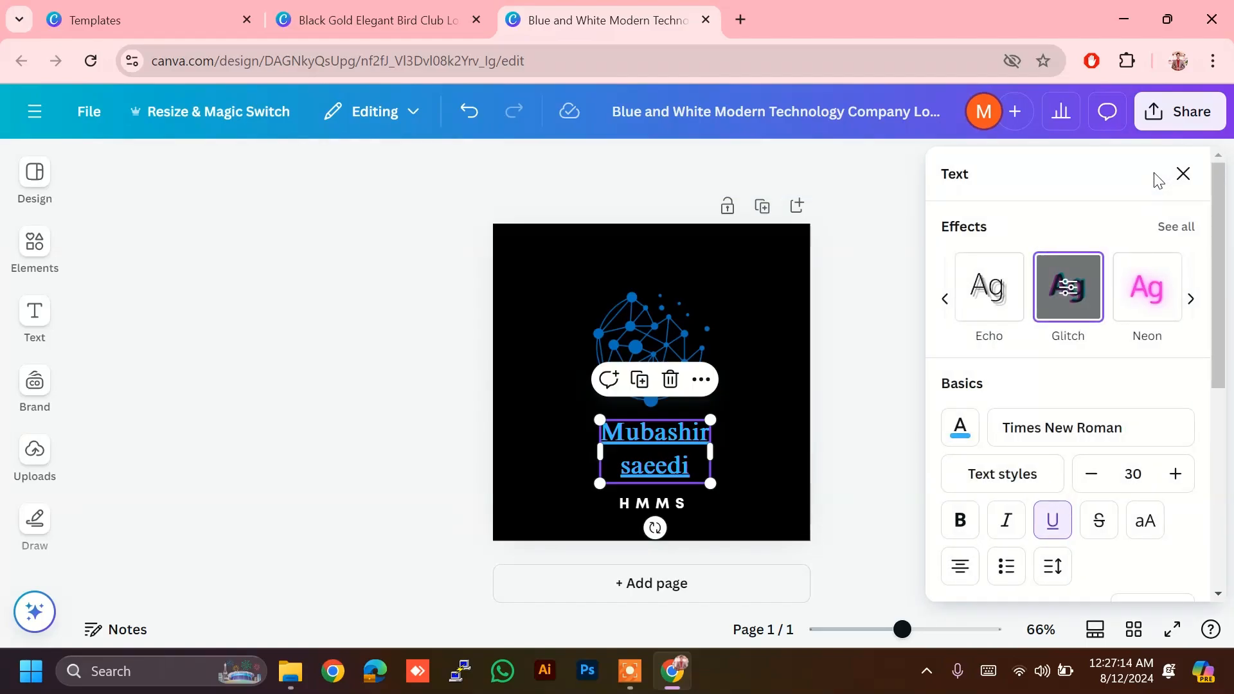
{"action": "key", "text": "Escape"}
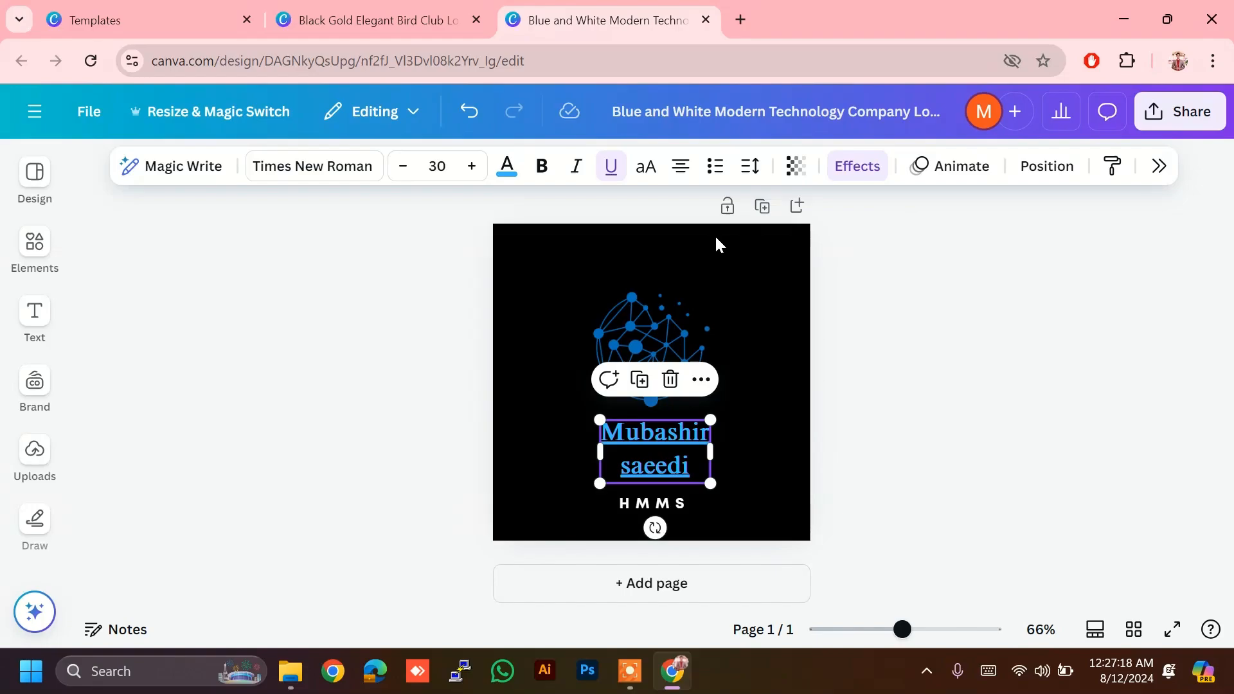
{"action": "left_click", "coordinate": [770, 311]}
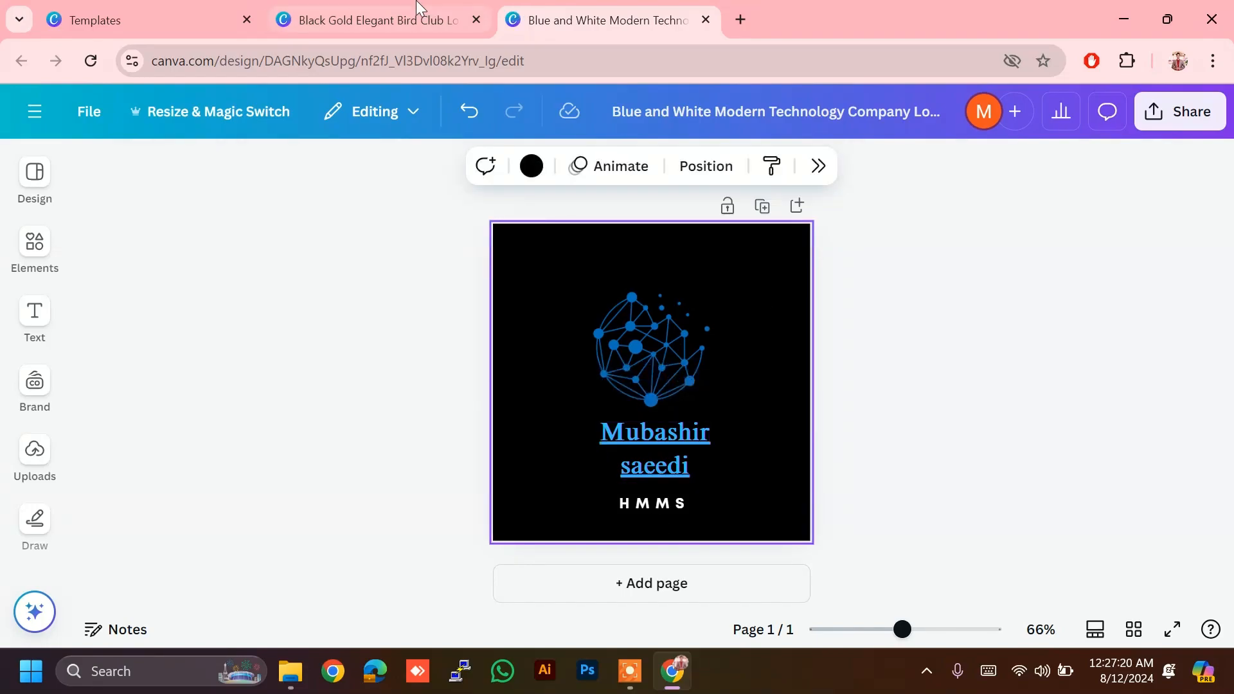
{"action": "left_click", "coordinate": [468, 24]}
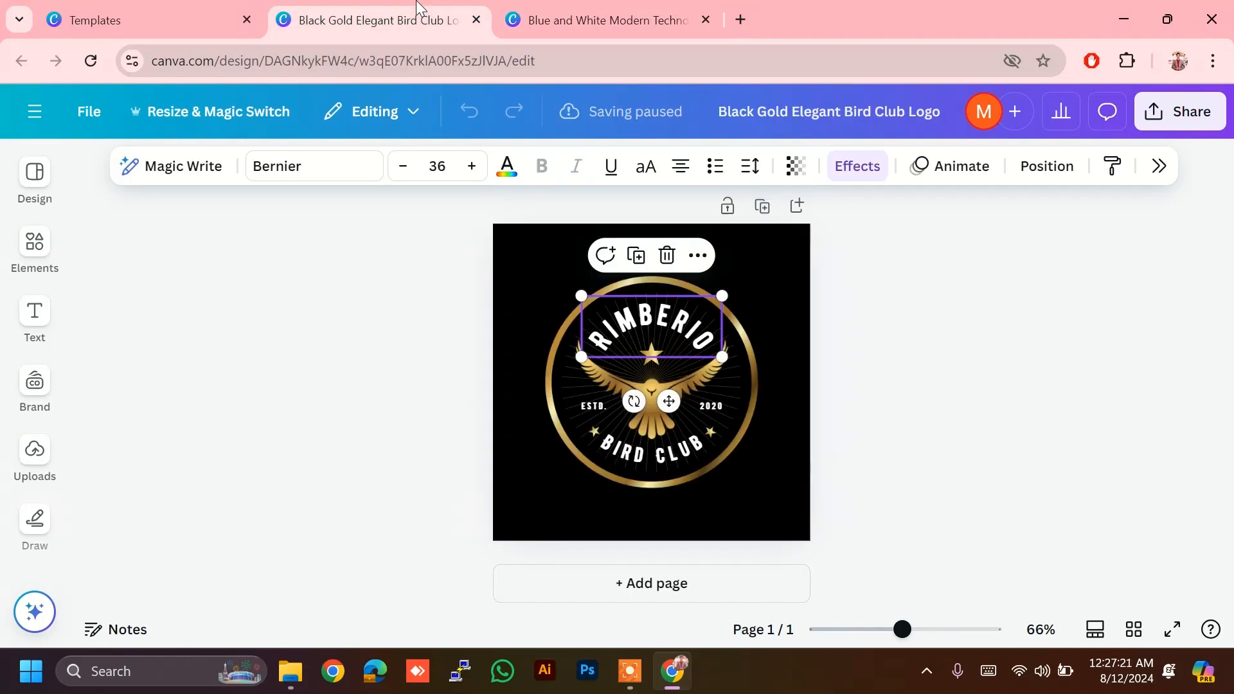
{"action": "left_click", "coordinate": [476, 21]}
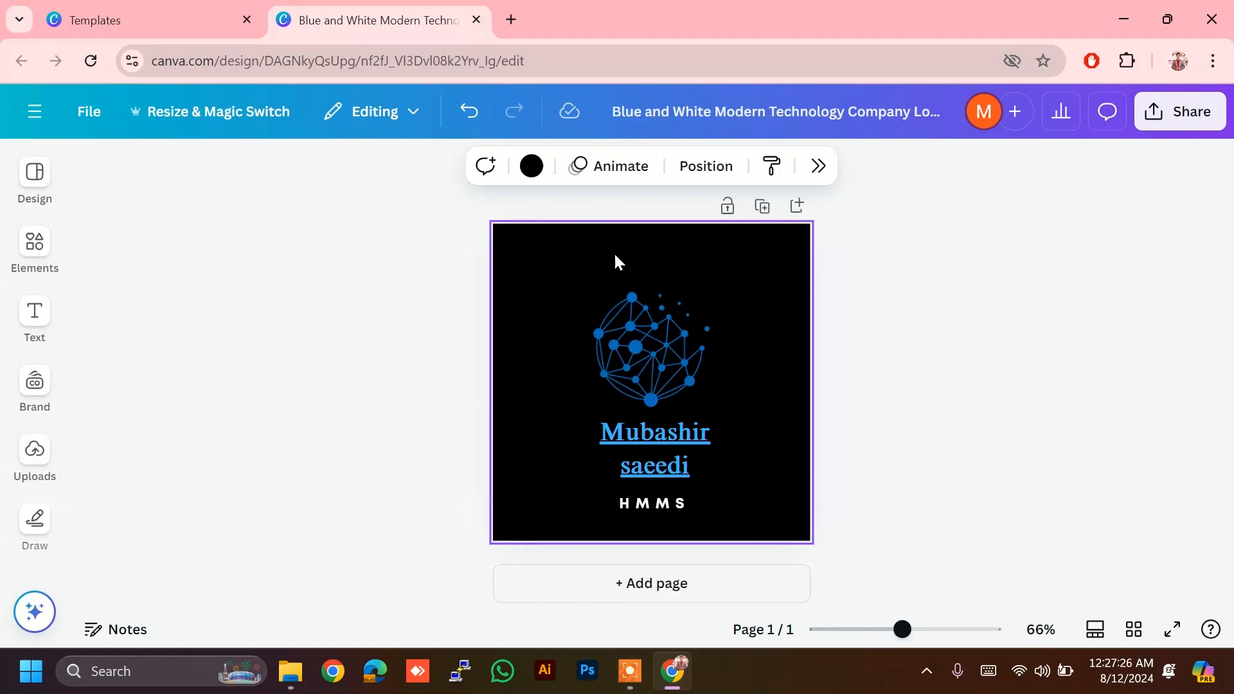
Step: Return to the Templates tab, dismiss the bird club preview, and focus the 'logo' search box
{"action": "left_click", "coordinate": [510, 18]}
{"action": "left_click", "coordinate": [131, 9]}
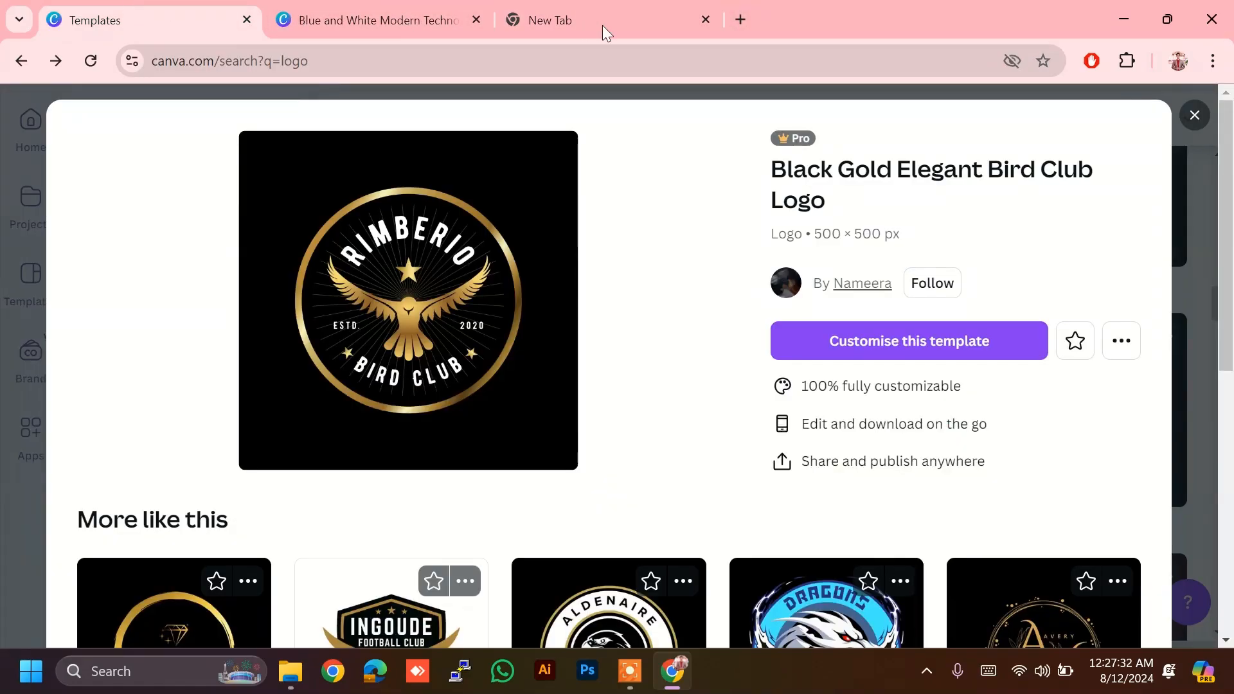
{"action": "left_click", "coordinate": [705, 20]}
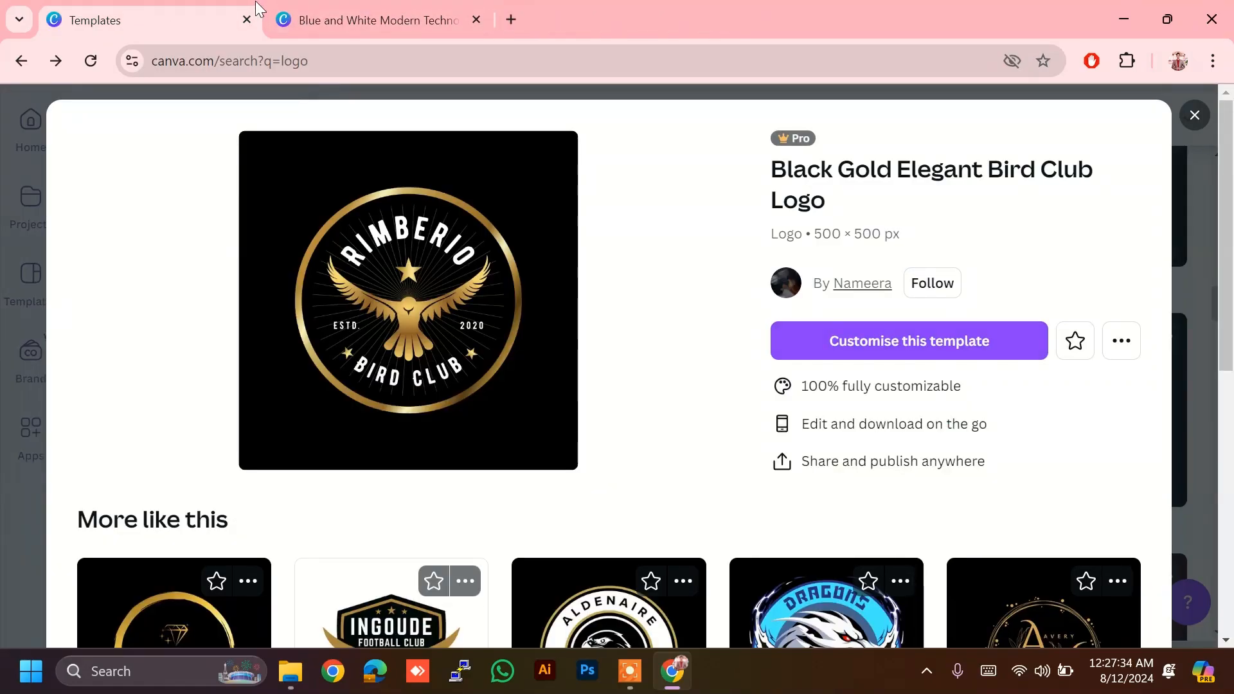
{"action": "left_click", "coordinate": [1194, 116]}
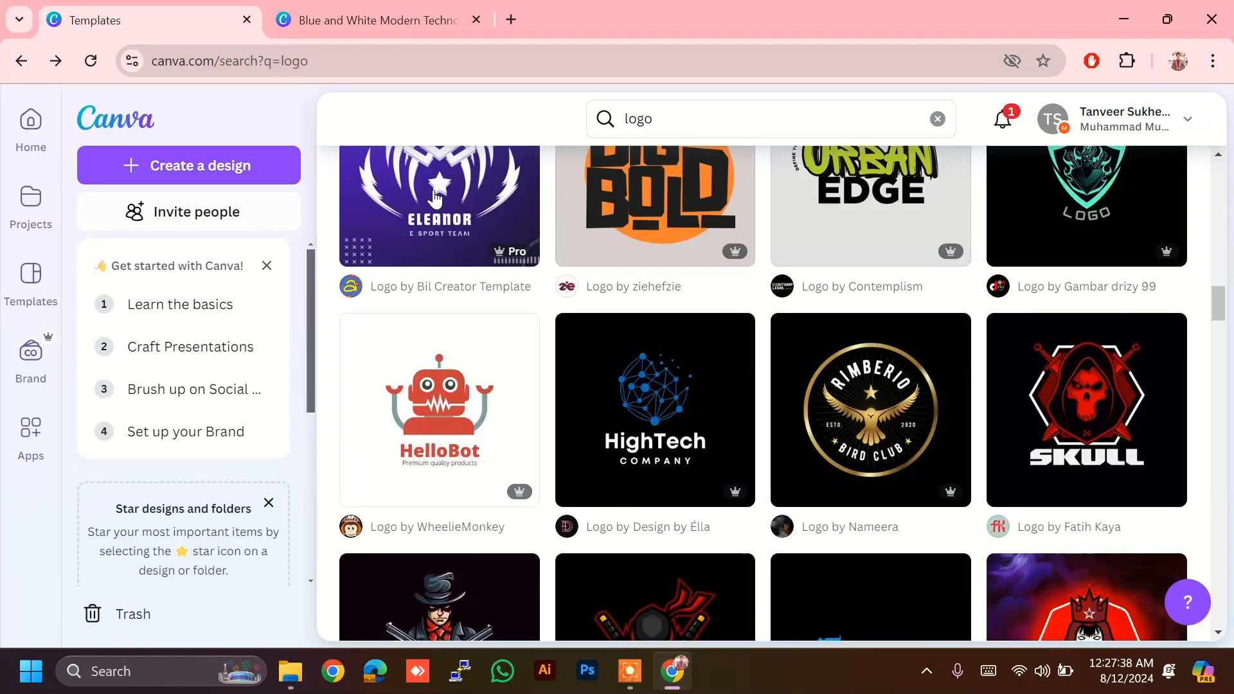
{"action": "scroll", "coordinate": [430, 191], "scroll_direction": "up", "scroll_amount": 10}
{"action": "scroll", "coordinate": [763, 385], "scroll_direction": "up", "scroll_amount": 1}
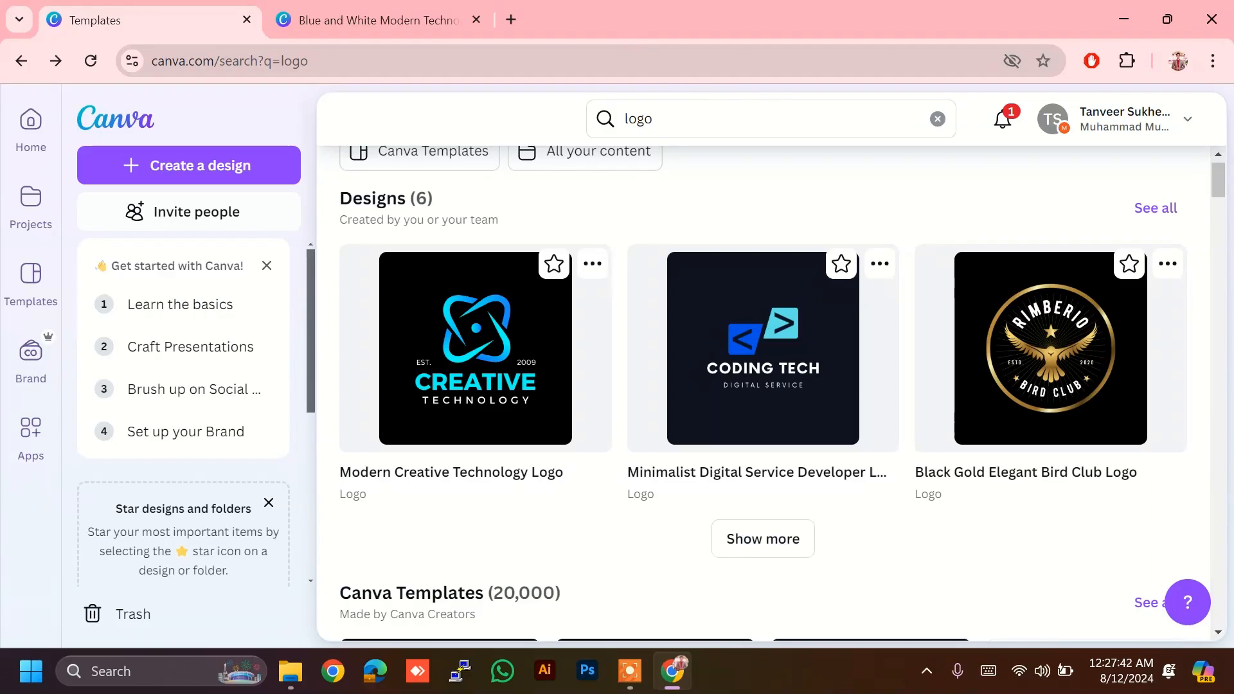
{"action": "left_click", "coordinate": [653, 118]}
Step: Search templates for 'linkedin post' and scroll through the 7,875 LinkedIn Post results
{"action": "key", "text": "BackSpace"}
{"action": "key", "text": "BackSpace"}
{"action": "key", "text": "BackSpace"}
{"action": "key", "text": "BackSpace"}
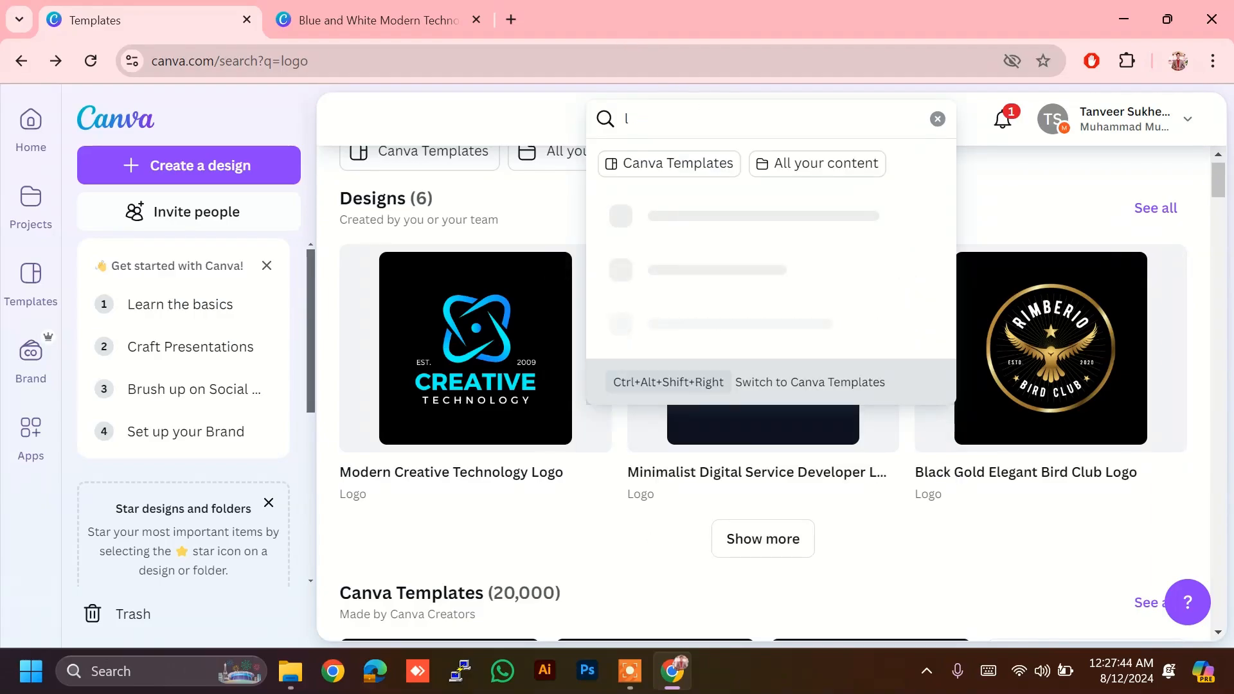
{"action": "type", "text": "link"}
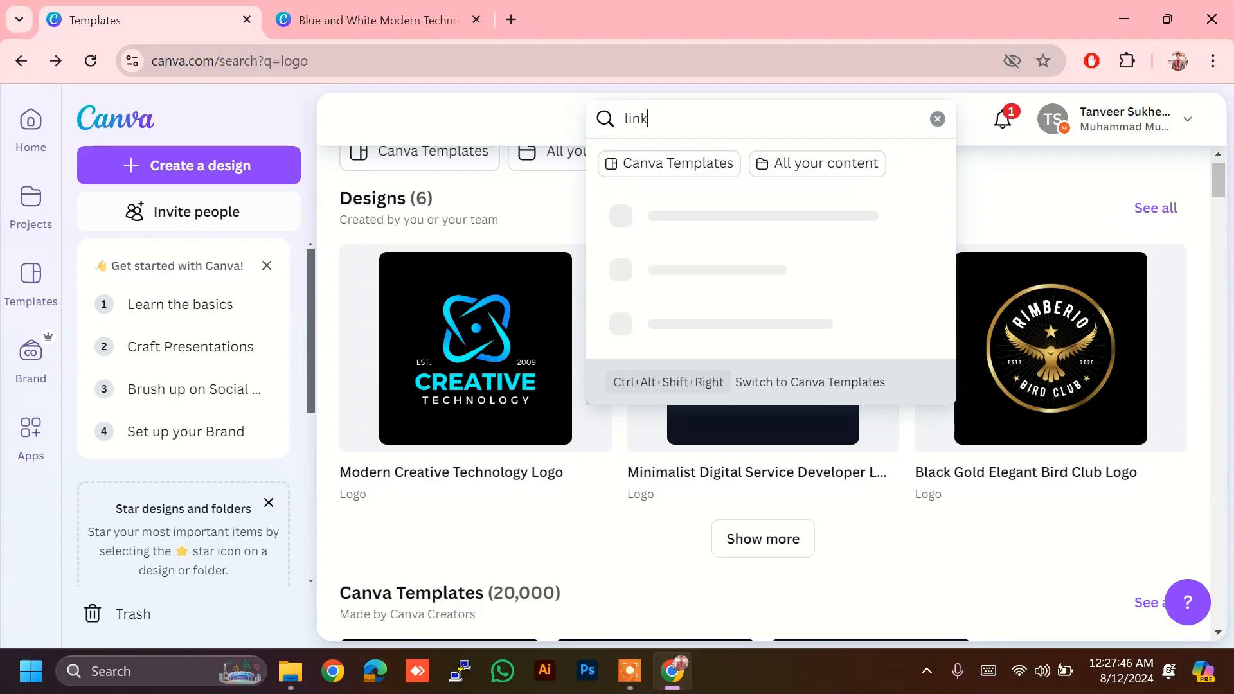
{"action": "type", "text": "edin post"}
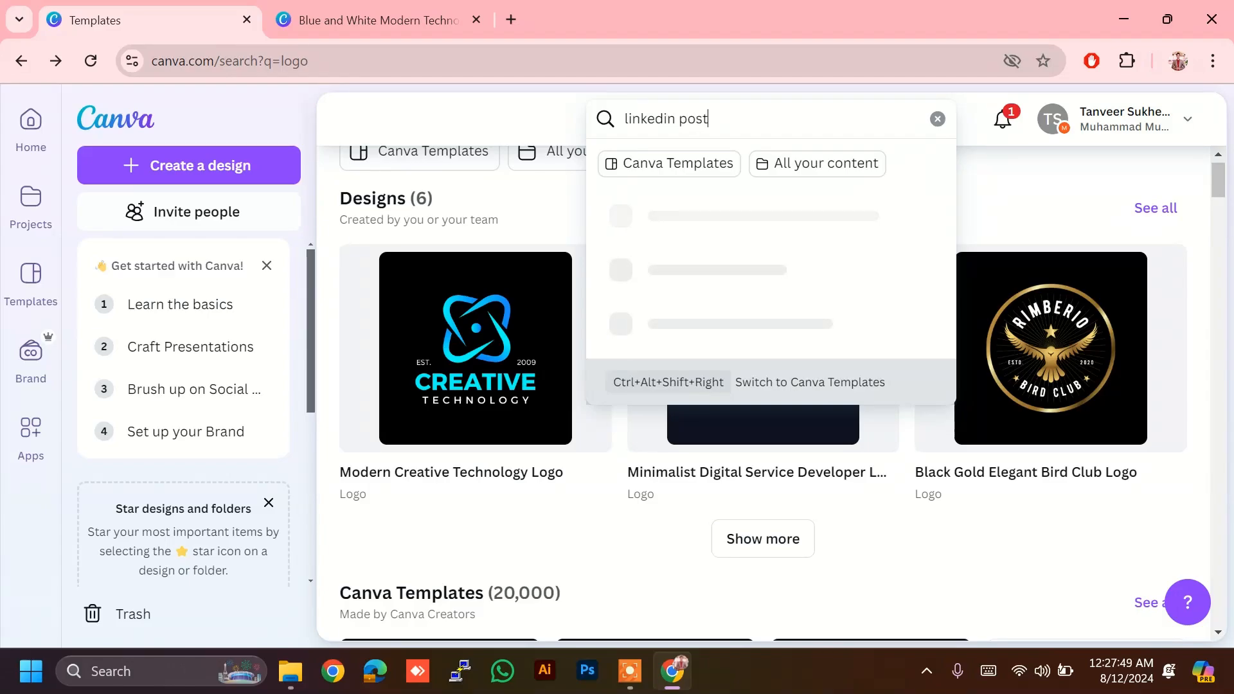
{"action": "key", "text": "Return"}
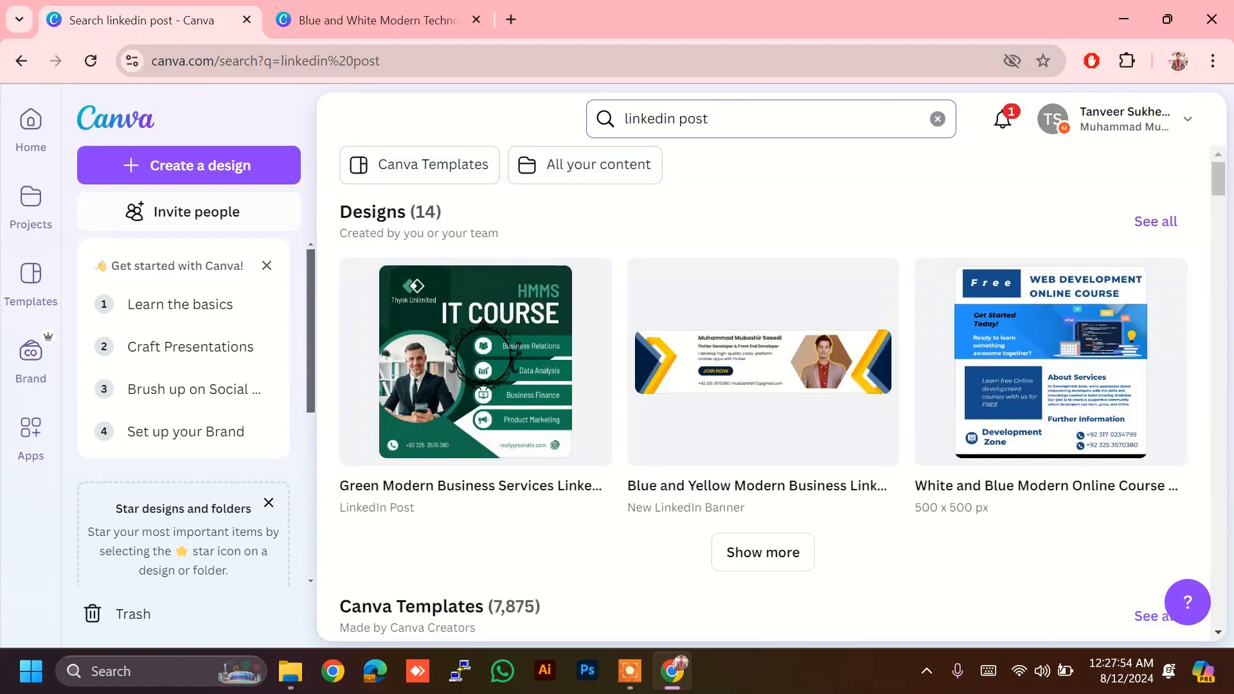
{"action": "scroll", "coordinate": [733, 424], "scroll_direction": "down", "scroll_amount": 8}
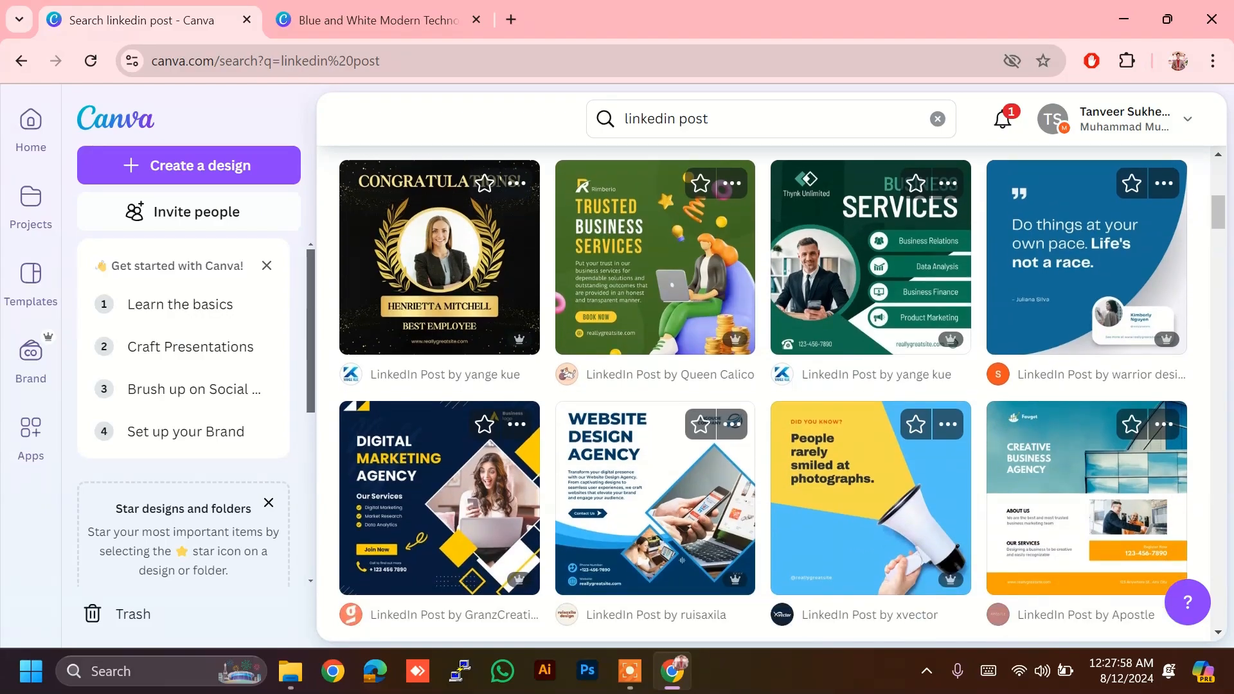
{"action": "scroll", "coordinate": [771, 392], "scroll_direction": "down", "scroll_amount": 5}
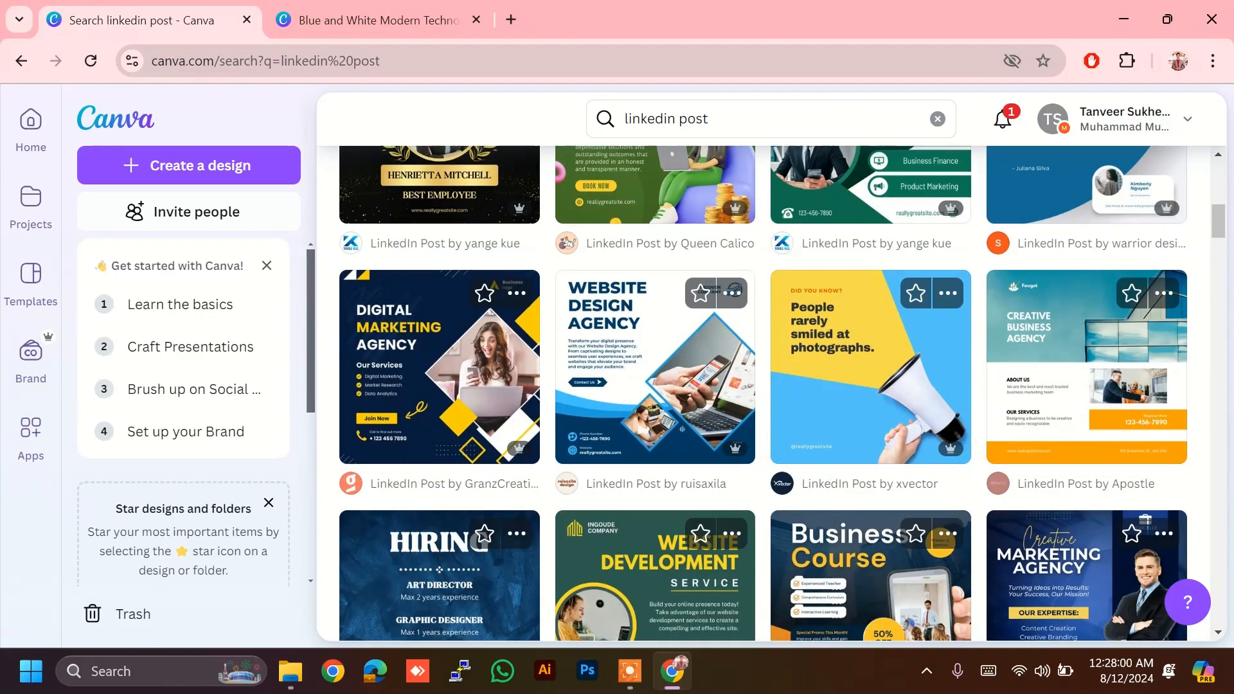
{"action": "scroll", "coordinate": [772, 392], "scroll_direction": "down", "scroll_amount": 1}
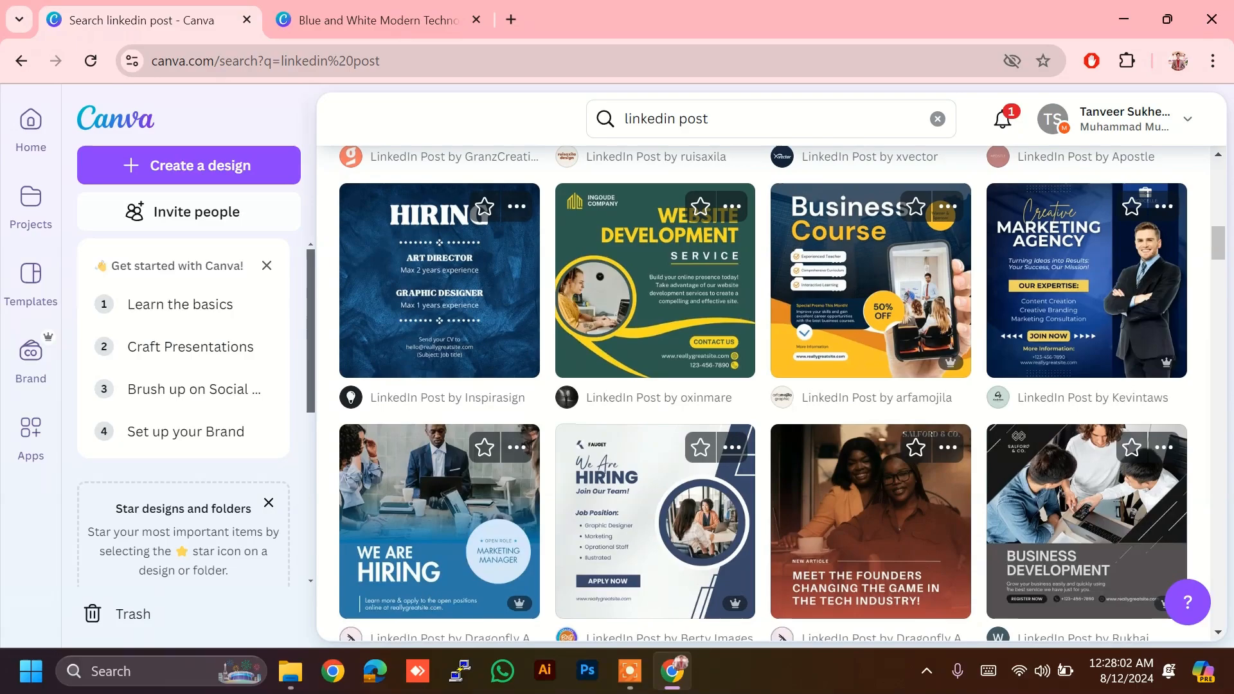
{"action": "scroll", "coordinate": [771, 392], "scroll_direction": "down", "scroll_amount": 3}
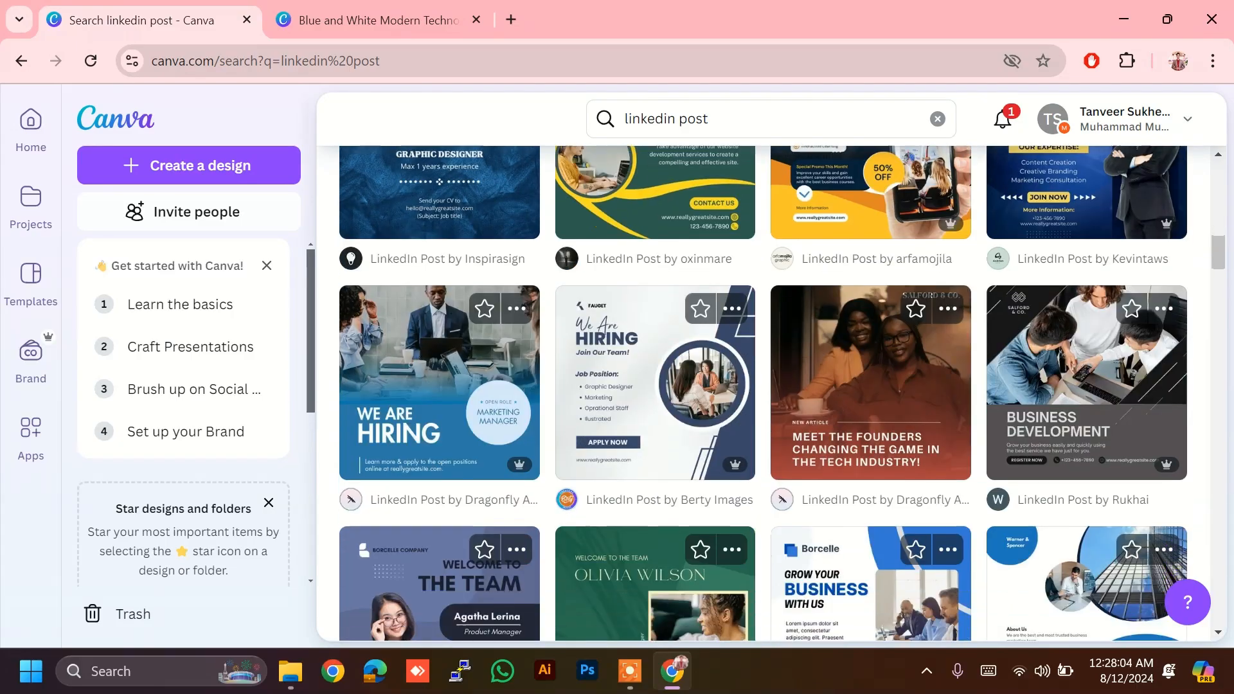
{"action": "scroll", "coordinate": [764, 393], "scroll_direction": "up", "scroll_amount": 7}
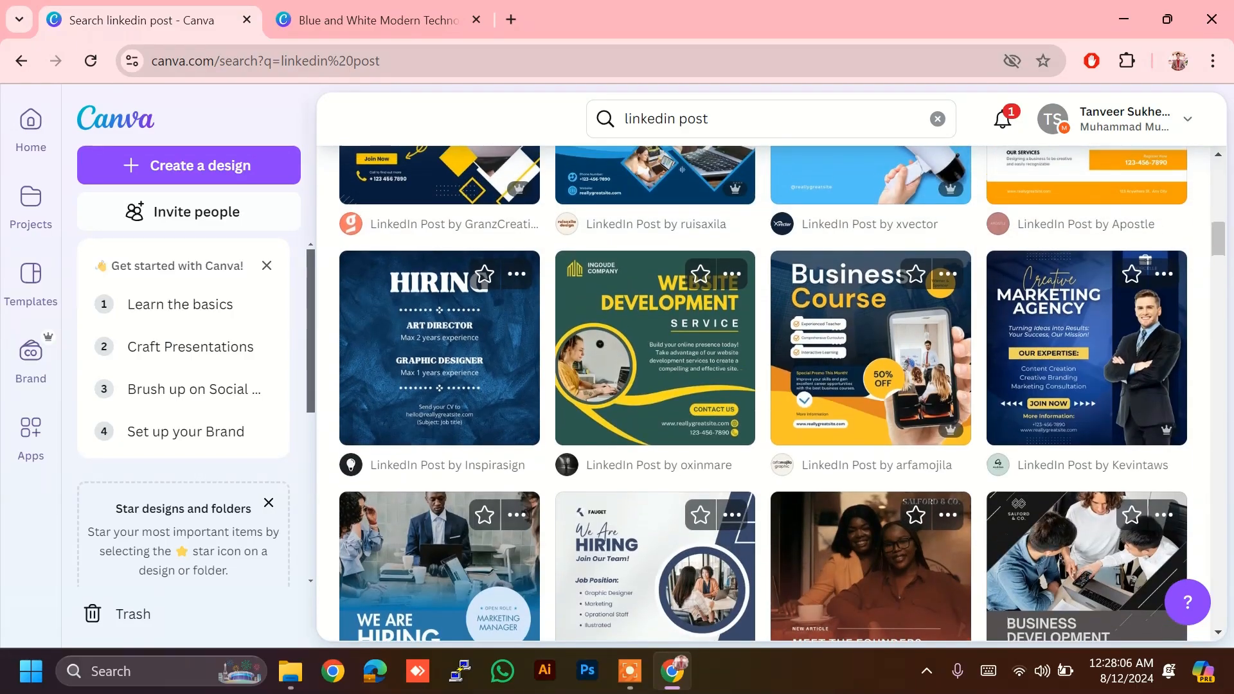
{"action": "scroll", "coordinate": [783, 393], "scroll_direction": "up", "scroll_amount": 3}
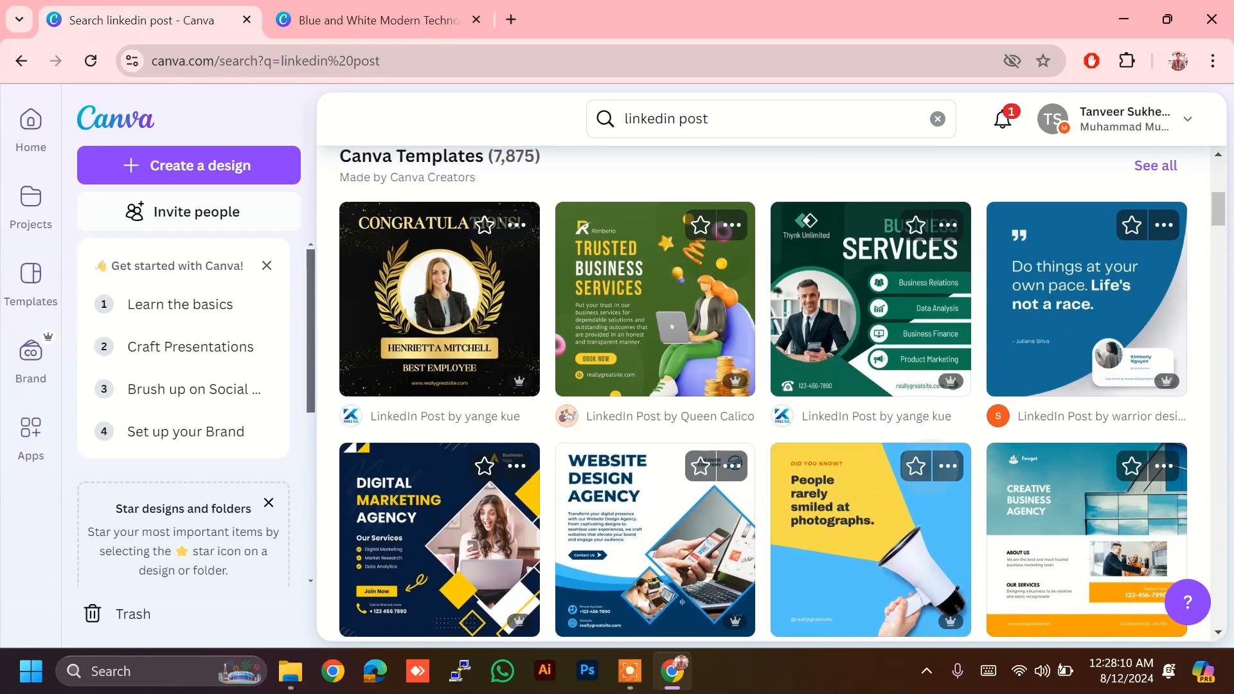
{"action": "scroll", "coordinate": [763, 393], "scroll_direction": "down", "scroll_amount": 1}
{"action": "scroll", "coordinate": [763, 393], "scroll_direction": "down", "scroll_amount": 1}
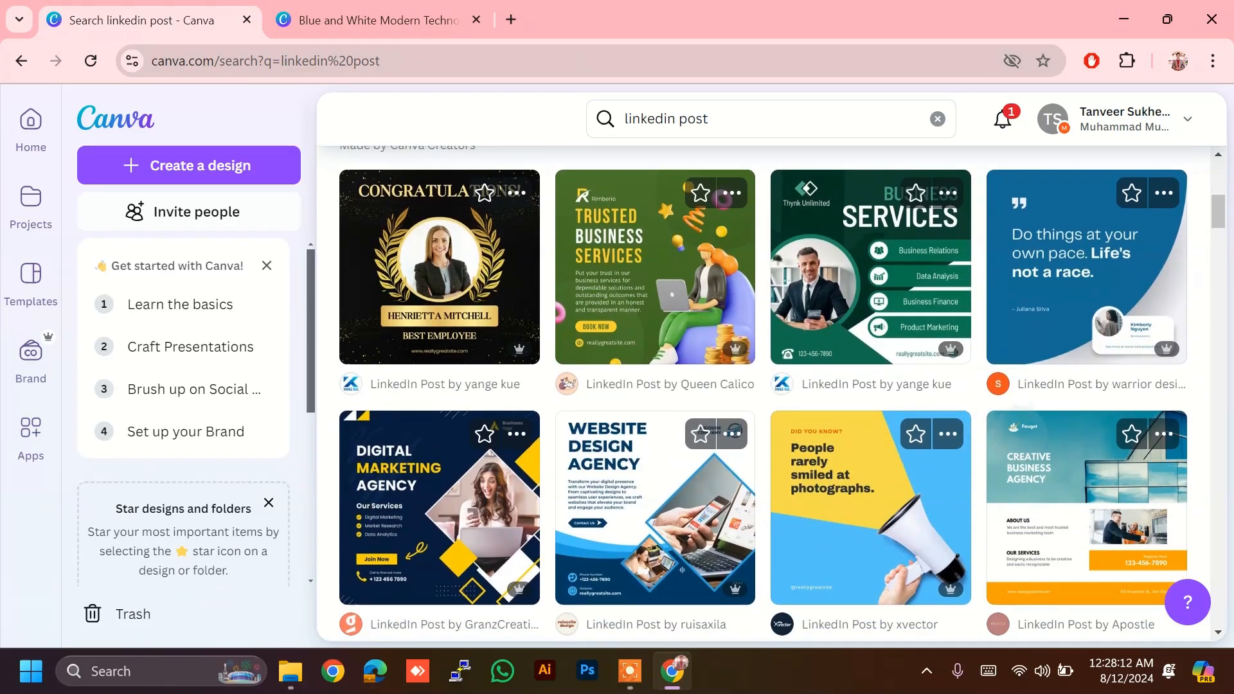
{"action": "scroll", "coordinate": [764, 393], "scroll_direction": "down", "scroll_amount": 1}
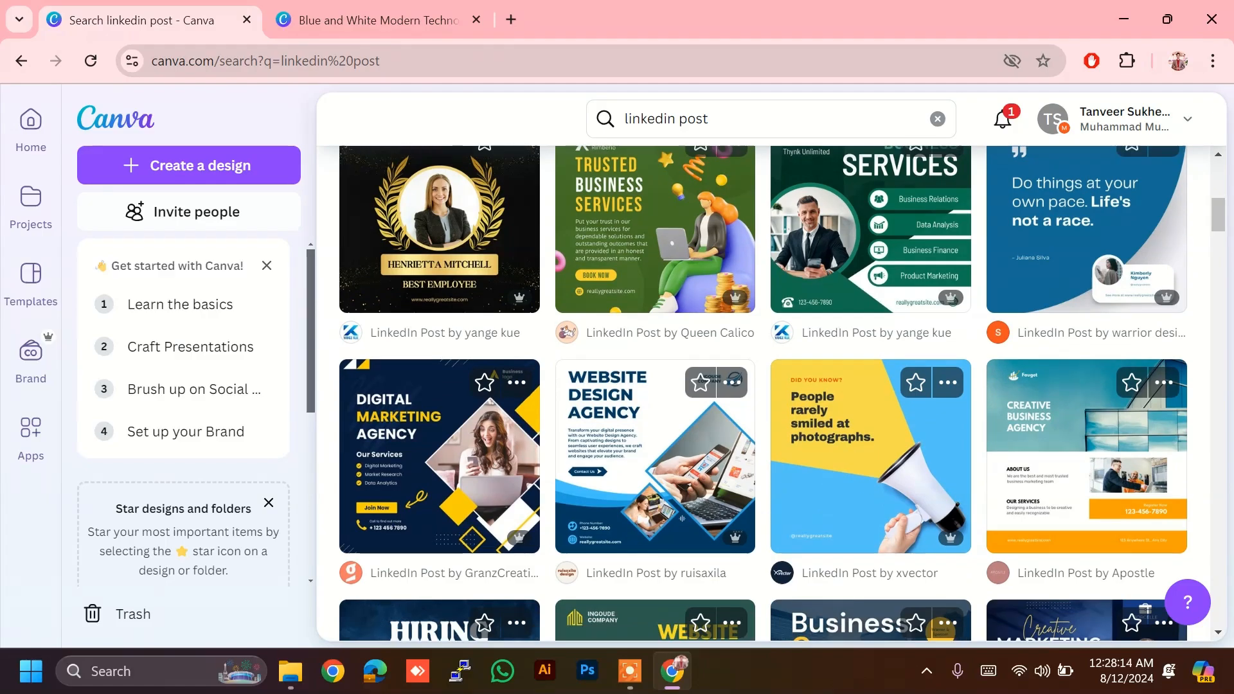
Step: Customise the Blue and Yellow Modern Digital Marketing Agency template into a new design at 37% zoom
{"action": "left_click", "coordinate": [437, 446]}
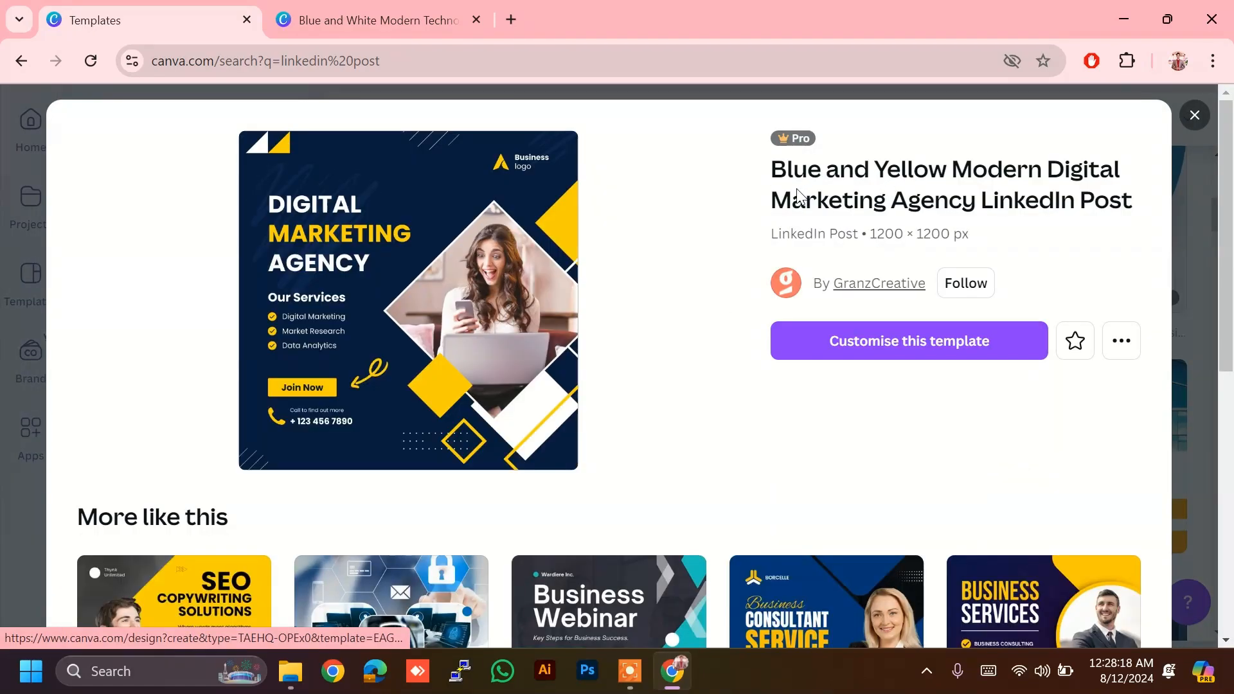
{"action": "mouse_move", "coordinate": [797, 135]}
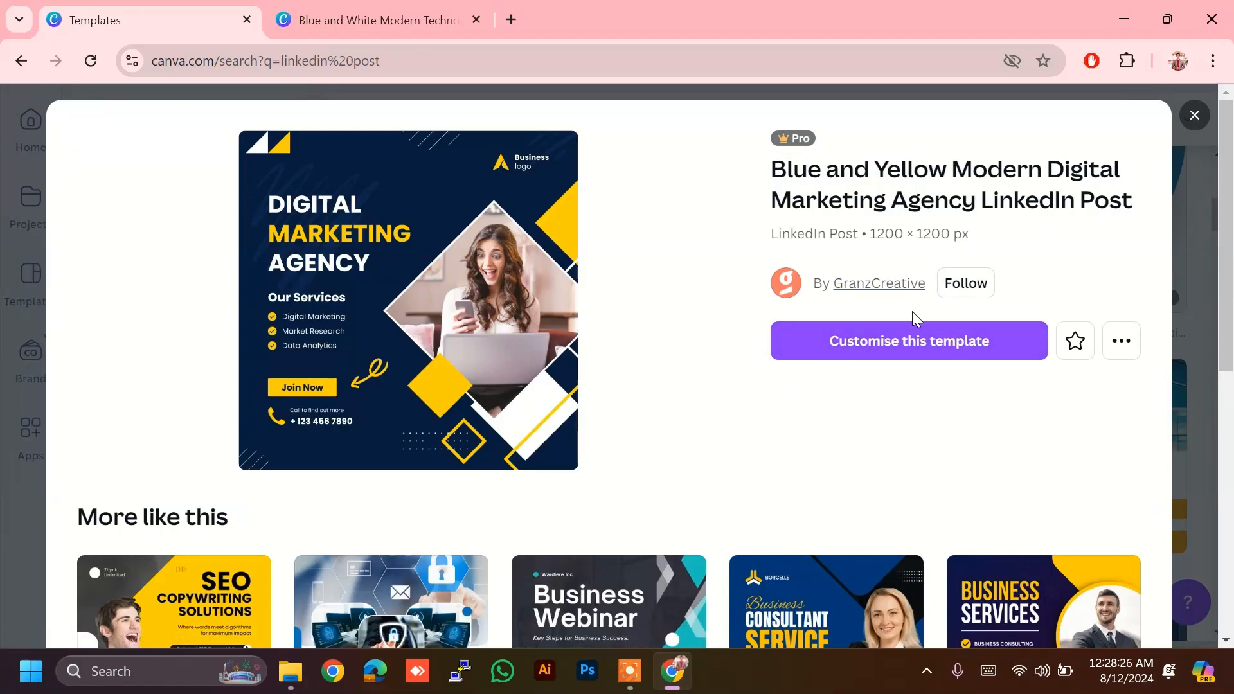
{"action": "left_click", "coordinate": [911, 336]}
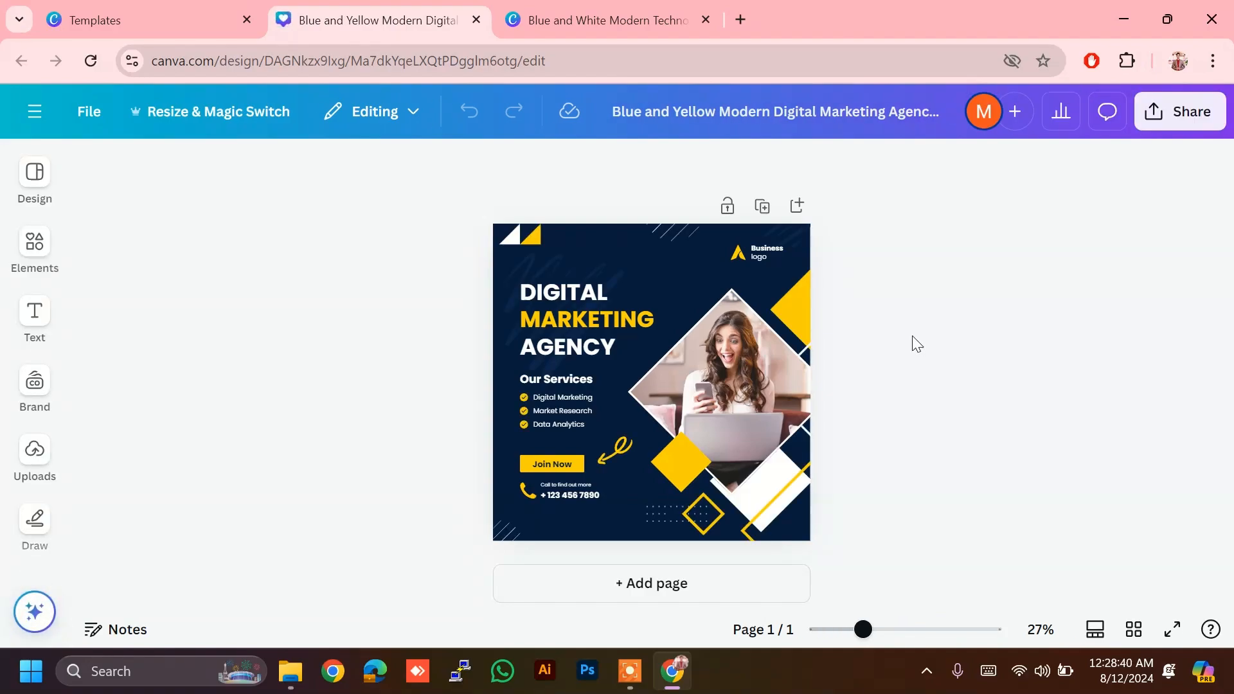
{"action": "scroll", "coordinate": [912, 336], "scroll_direction": "up", "scroll_amount": 3}
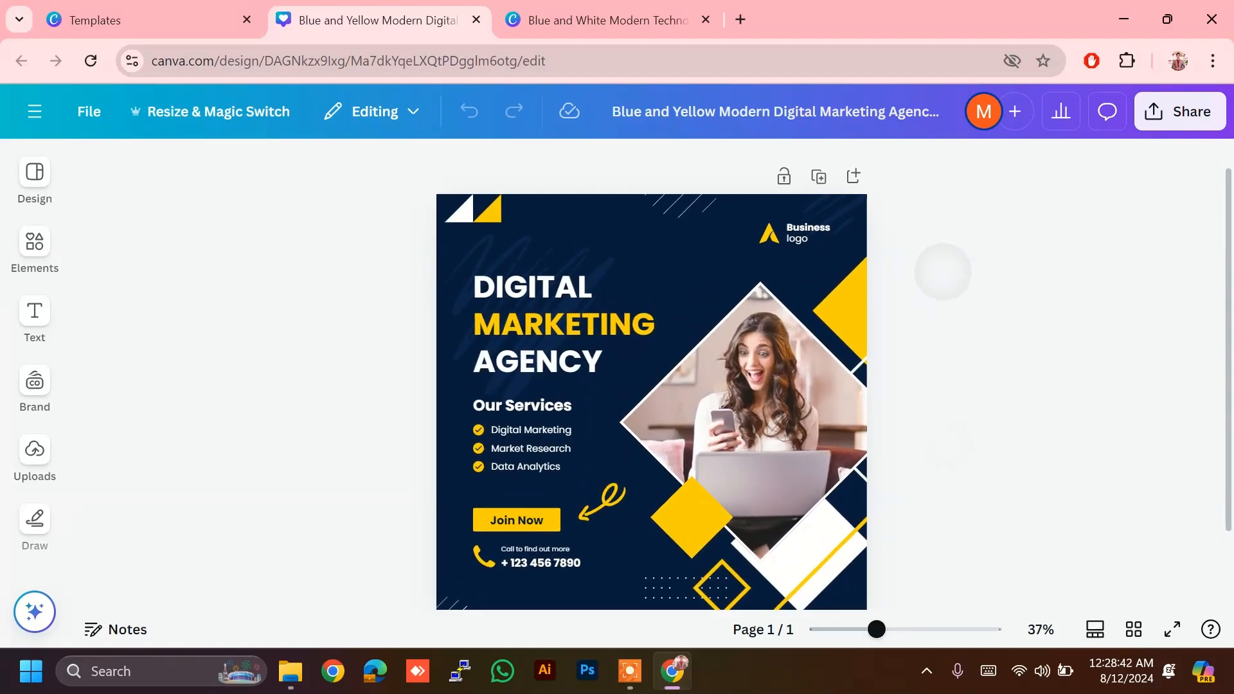
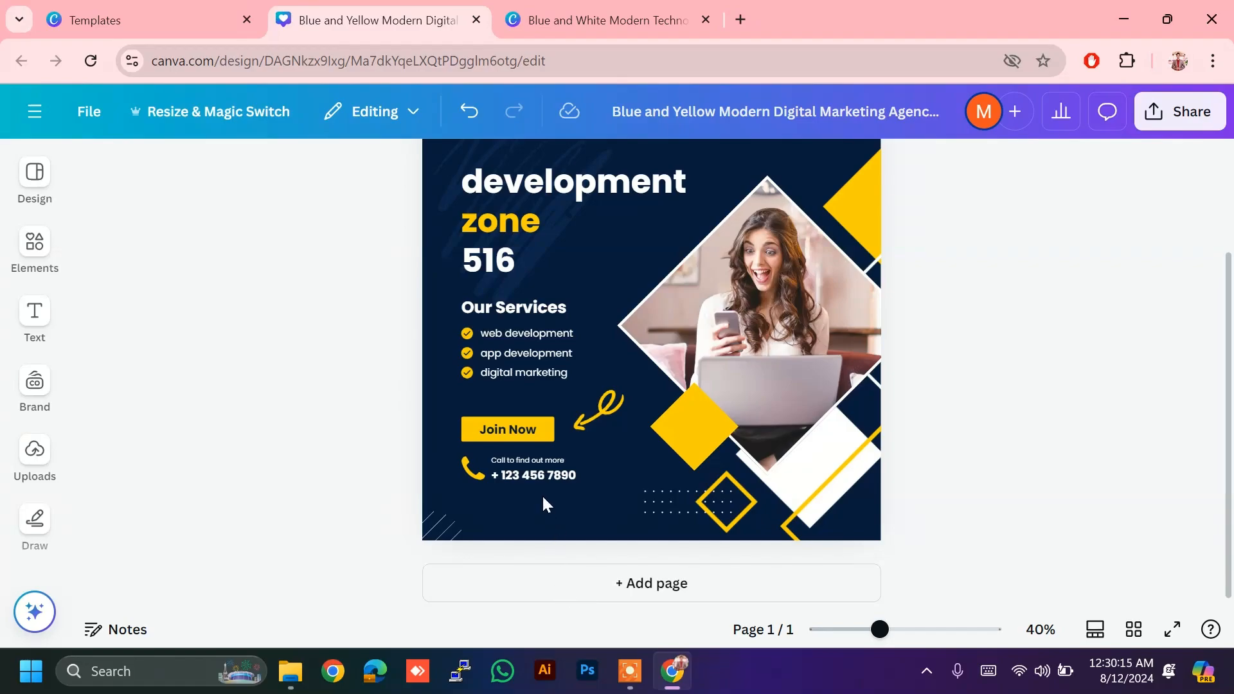
Step: Overwrite the placeholder number under 'Call to find out more' with the business's contact number
{"action": "double_click", "coordinate": [540, 474]}
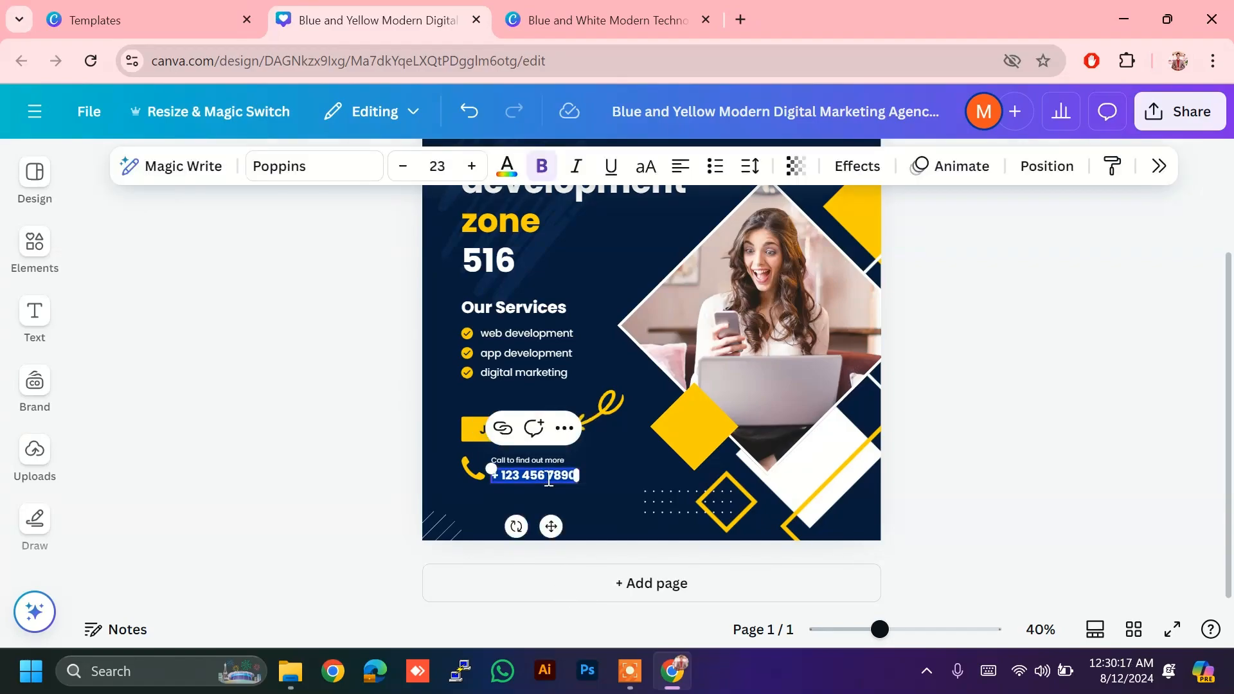
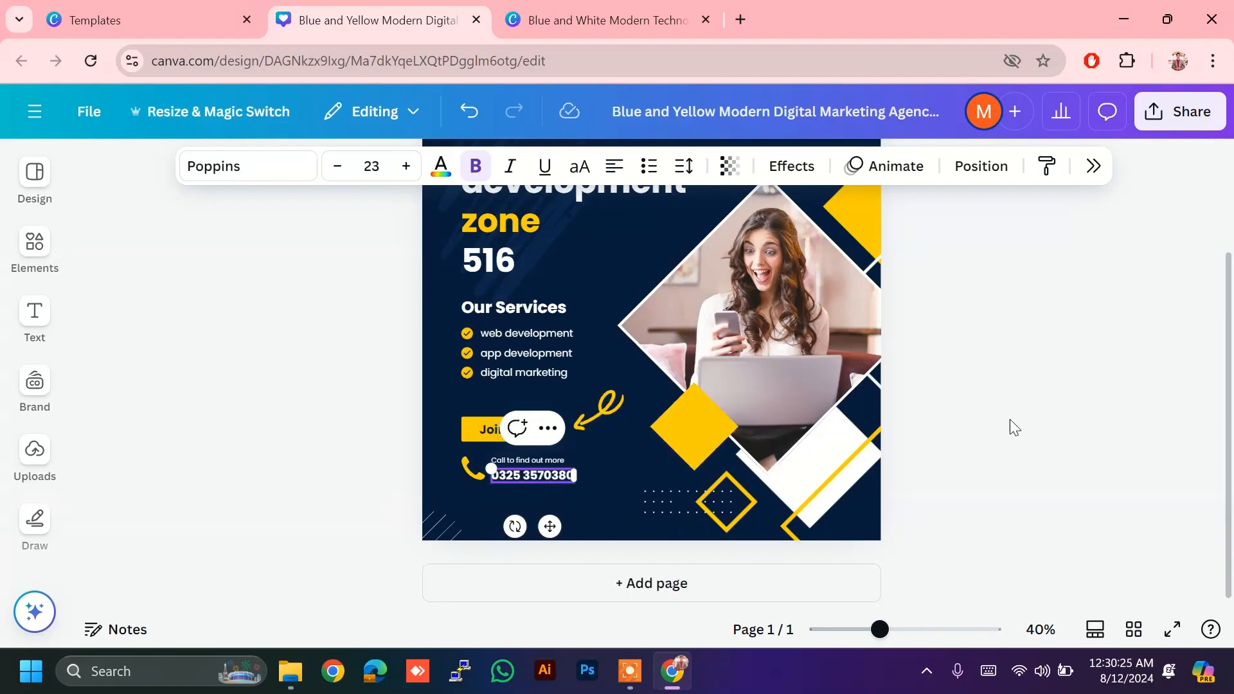
{"action": "left_click", "coordinate": [963, 432]}
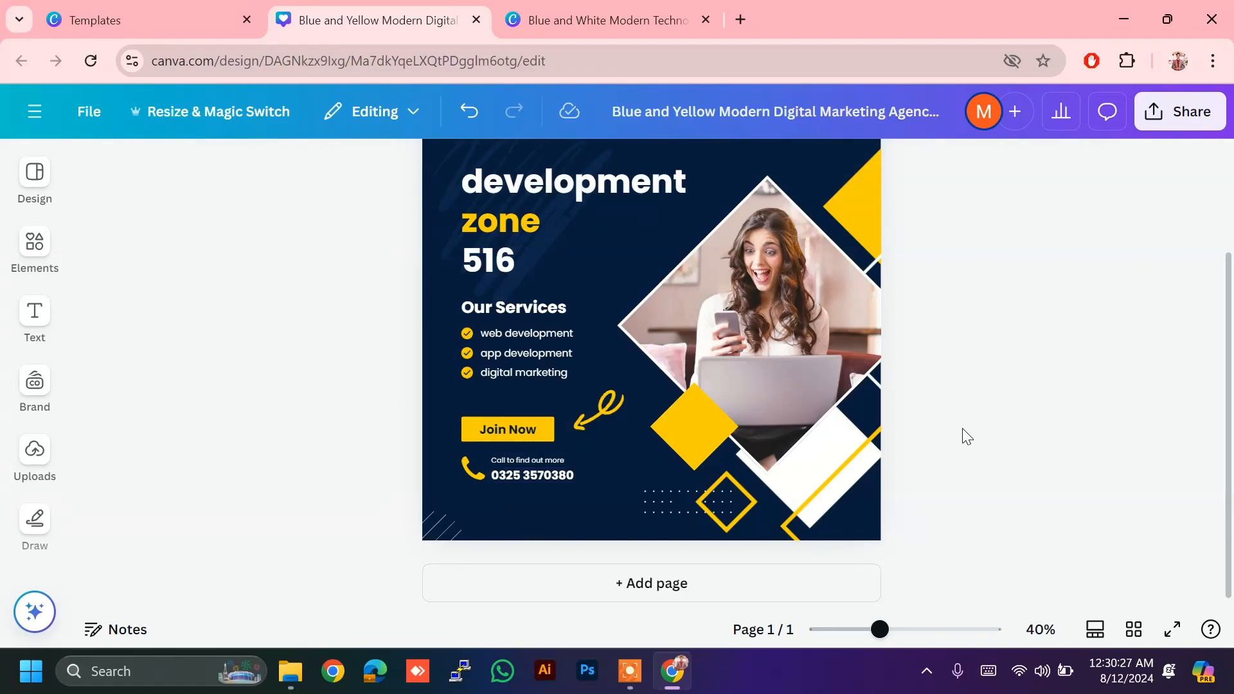
Step: Copy the network logo from the other design and return to the navy-and-yellow post
{"action": "left_click_drag", "start_coordinate": [962, 430], "coordinate": [1118, 278]}
{"action": "scroll", "coordinate": [1122, 286], "scroll_direction": "up", "scroll_amount": 2}
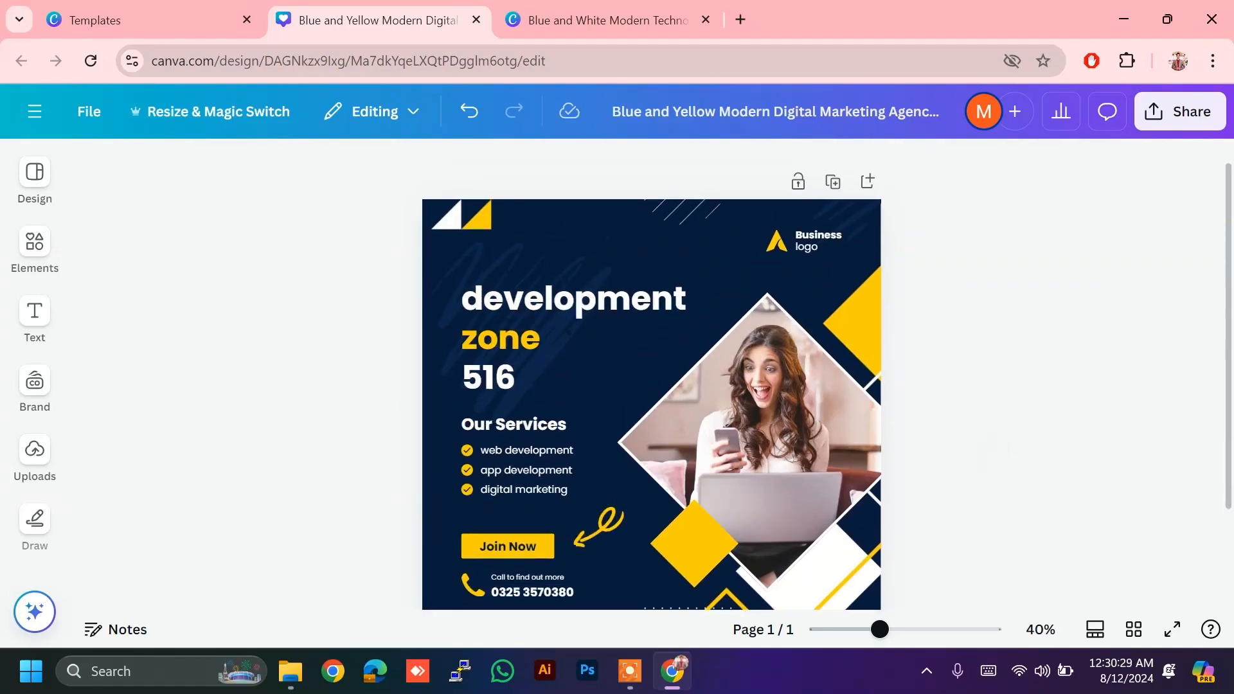
{"action": "scroll", "coordinate": [1121, 370], "scroll_direction": "down", "scroll_amount": 1}
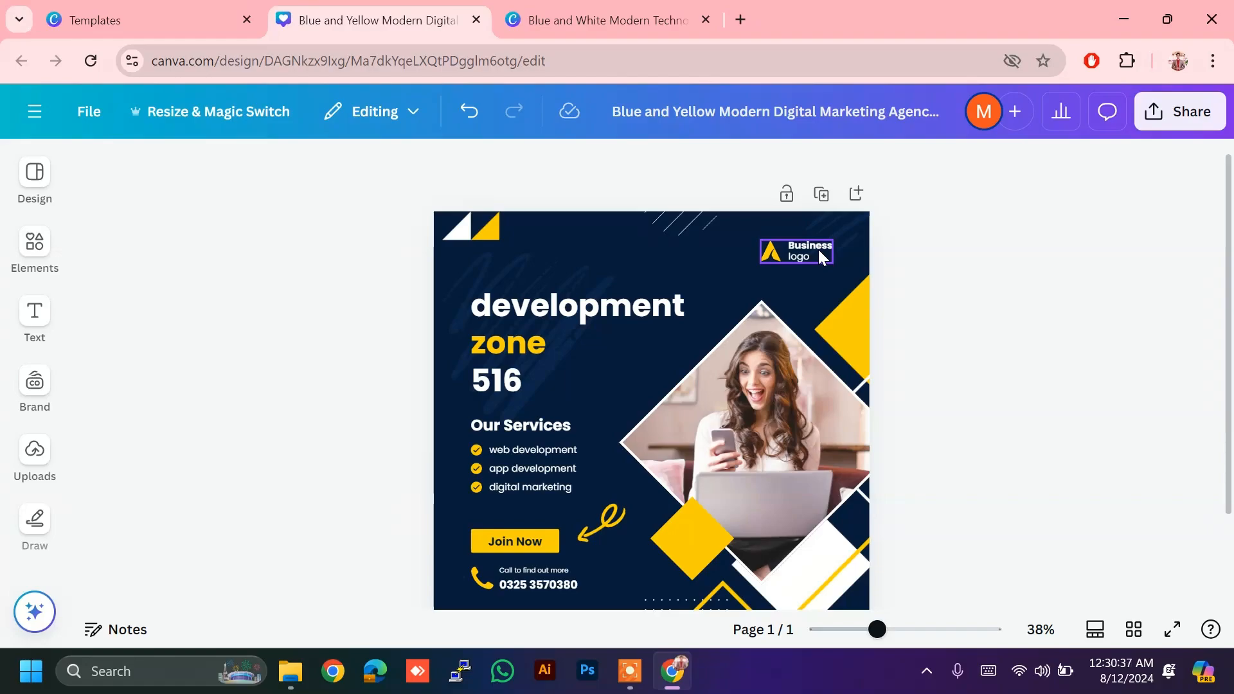
{"action": "left_click", "coordinate": [566, 18]}
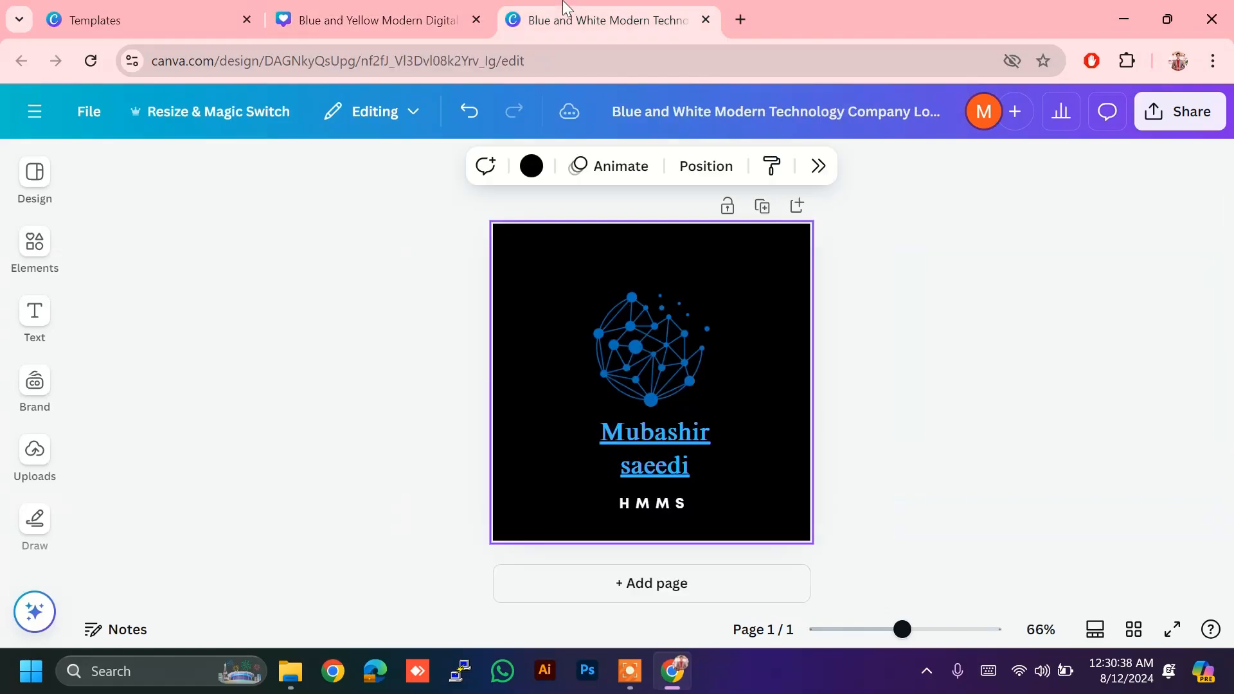
{"action": "left_click", "coordinate": [676, 315]}
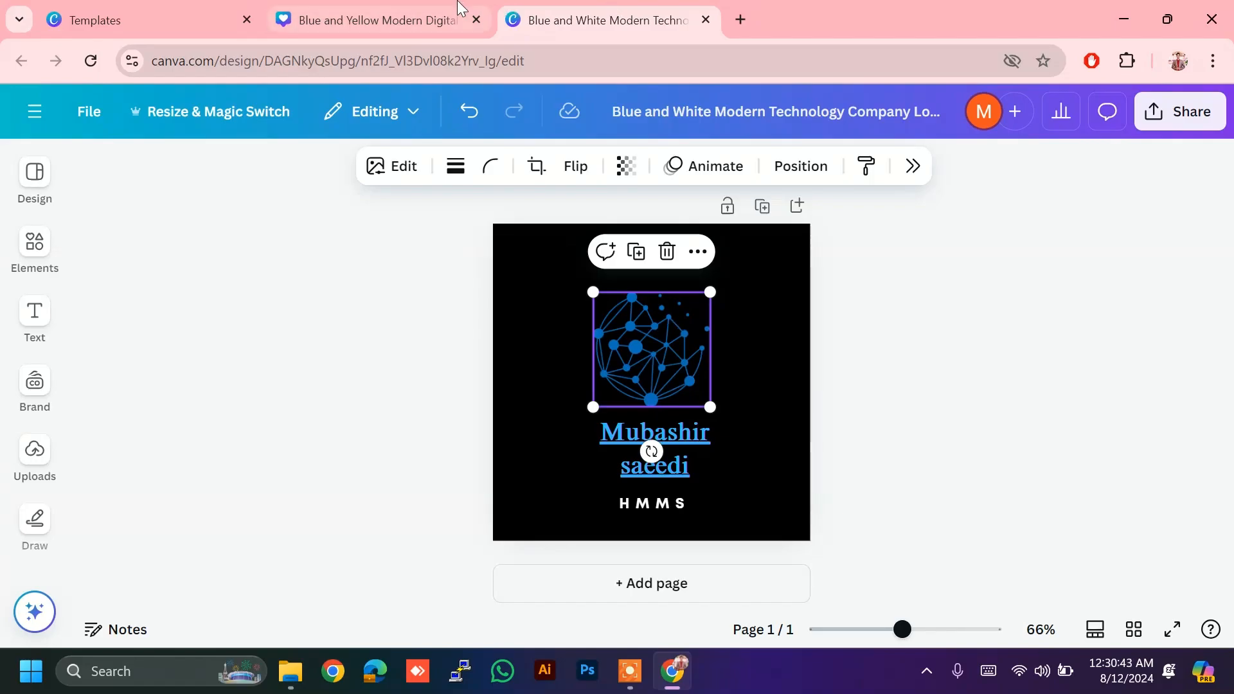
{"action": "left_click", "coordinate": [461, 9]}
Step: Delete the Business logo icon and its text from the post's top-right corner
{"action": "left_click", "coordinate": [808, 249]}
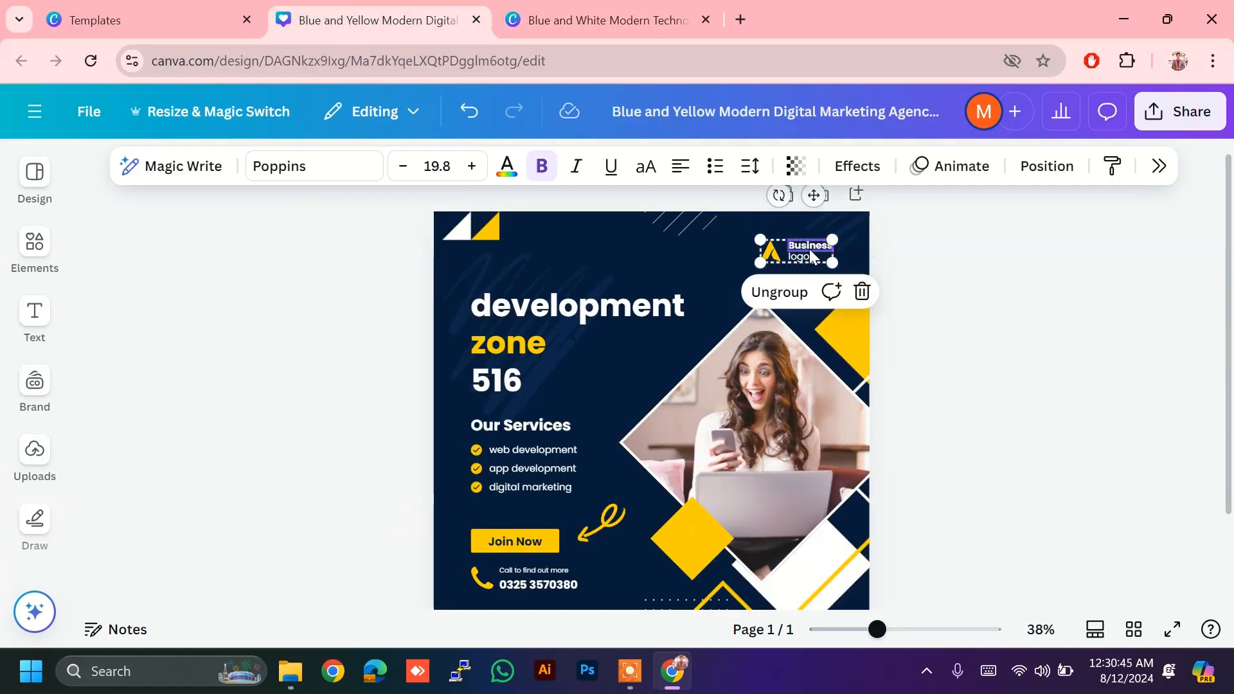
{"action": "key", "text": "BackSpace"}
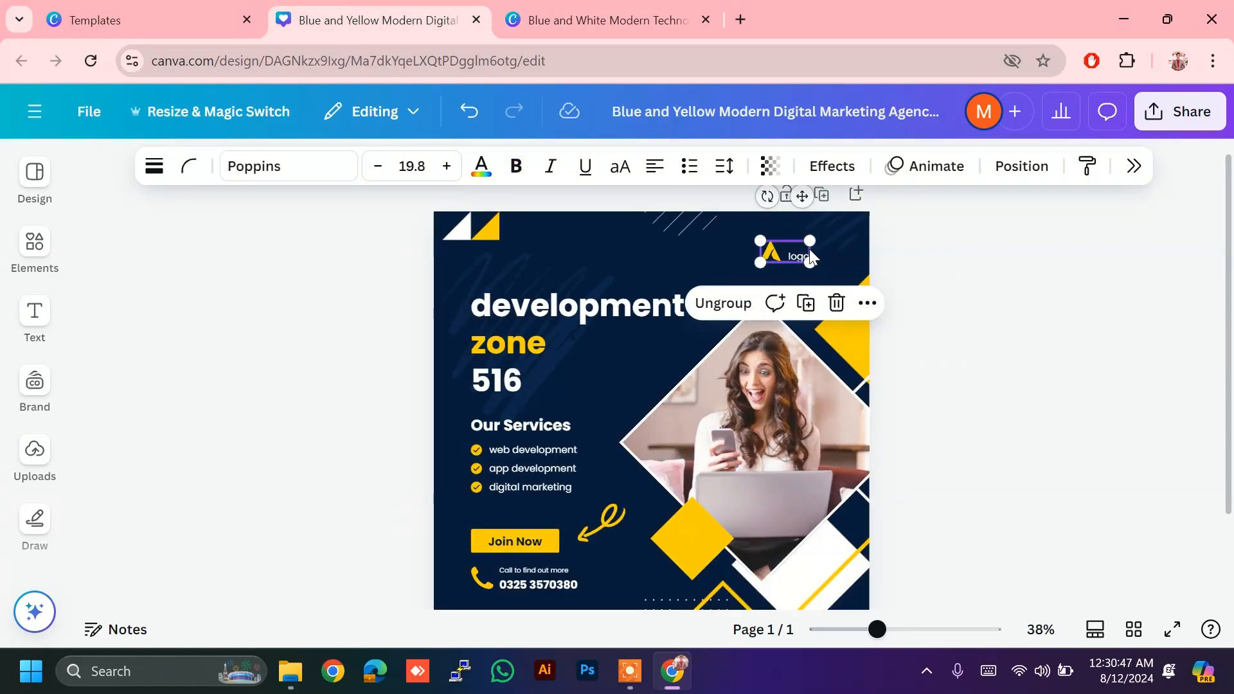
{"action": "left_click", "coordinate": [897, 251]}
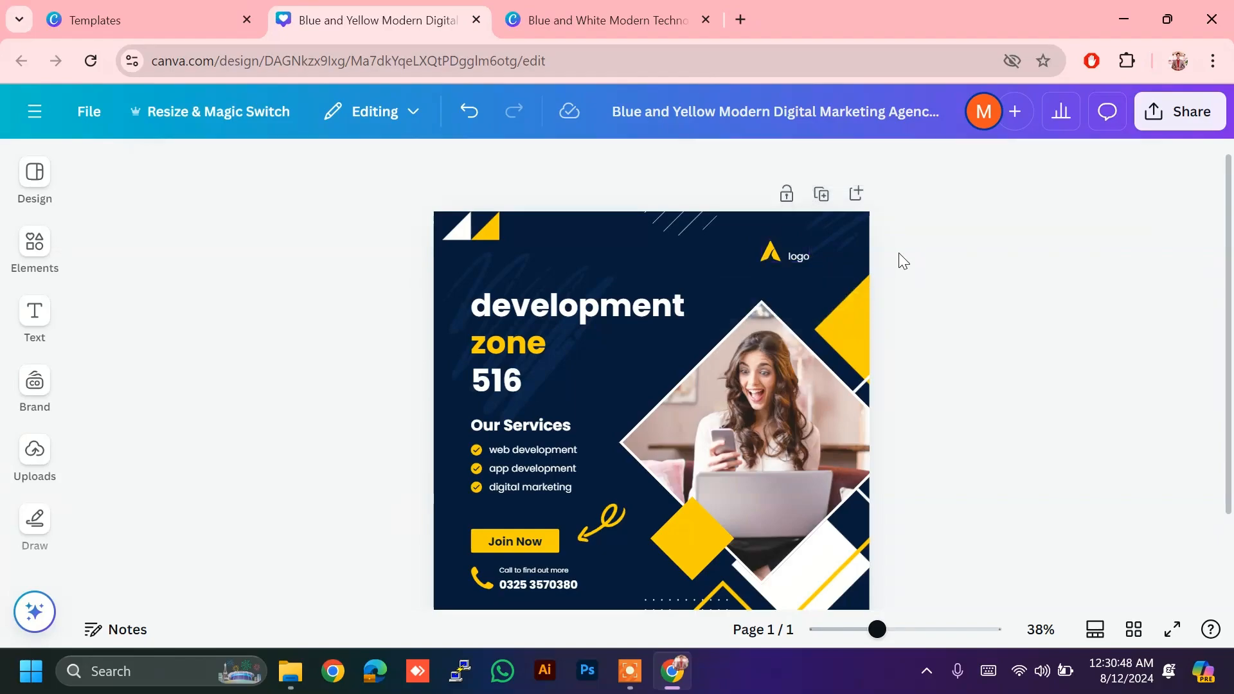
{"action": "left_click", "coordinate": [776, 242]}
{"action": "left_click", "coordinate": [776, 241]}
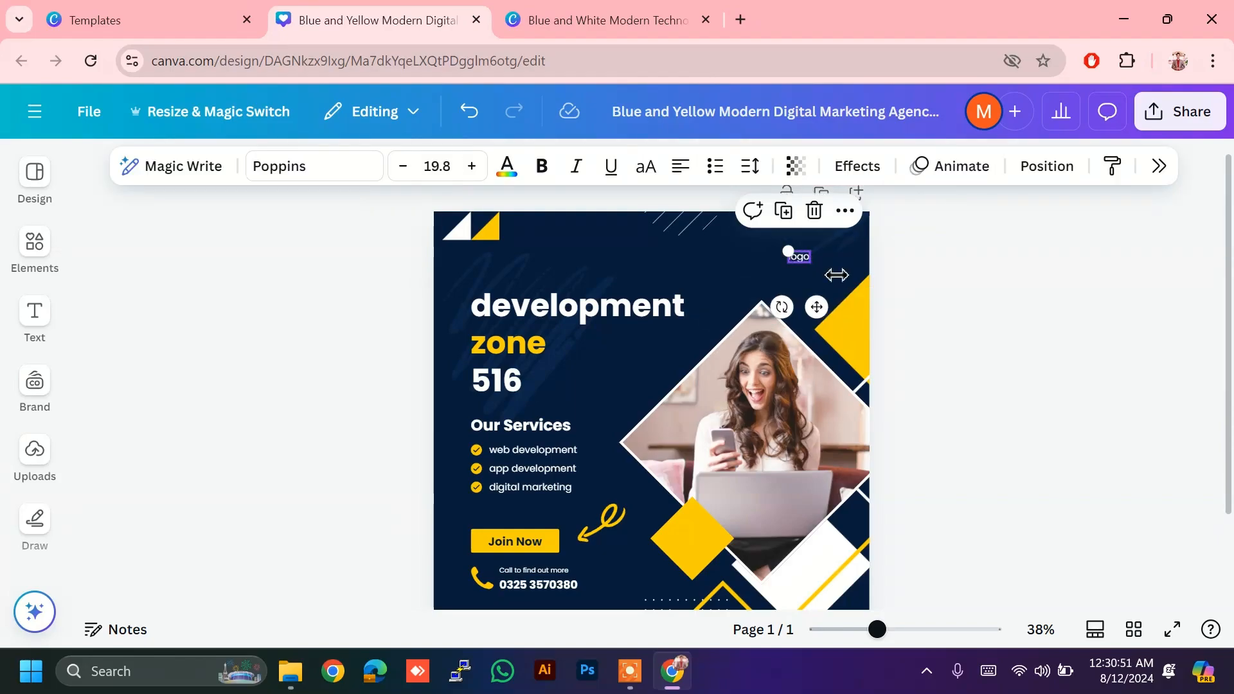
{"action": "left_click", "coordinate": [816, 215]}
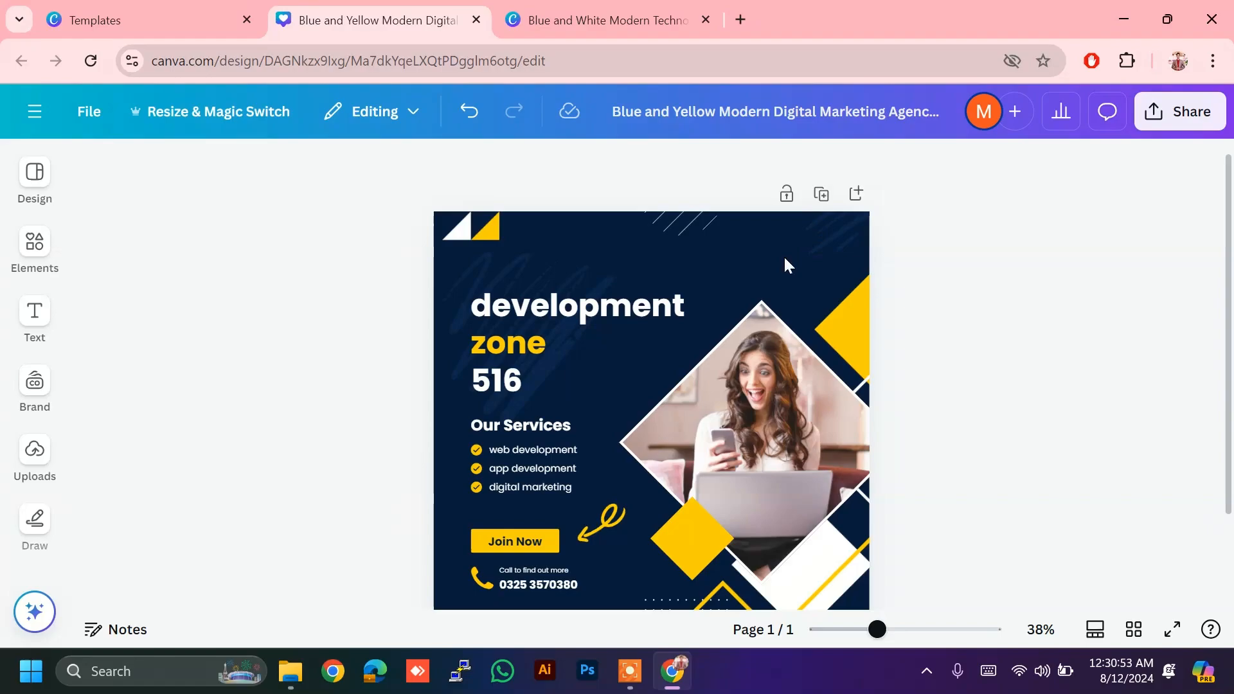
{"action": "left_click", "coordinate": [776, 264]}
{"action": "left_click", "coordinate": [1069, 221]}
{"action": "left_click", "coordinate": [714, 256]}
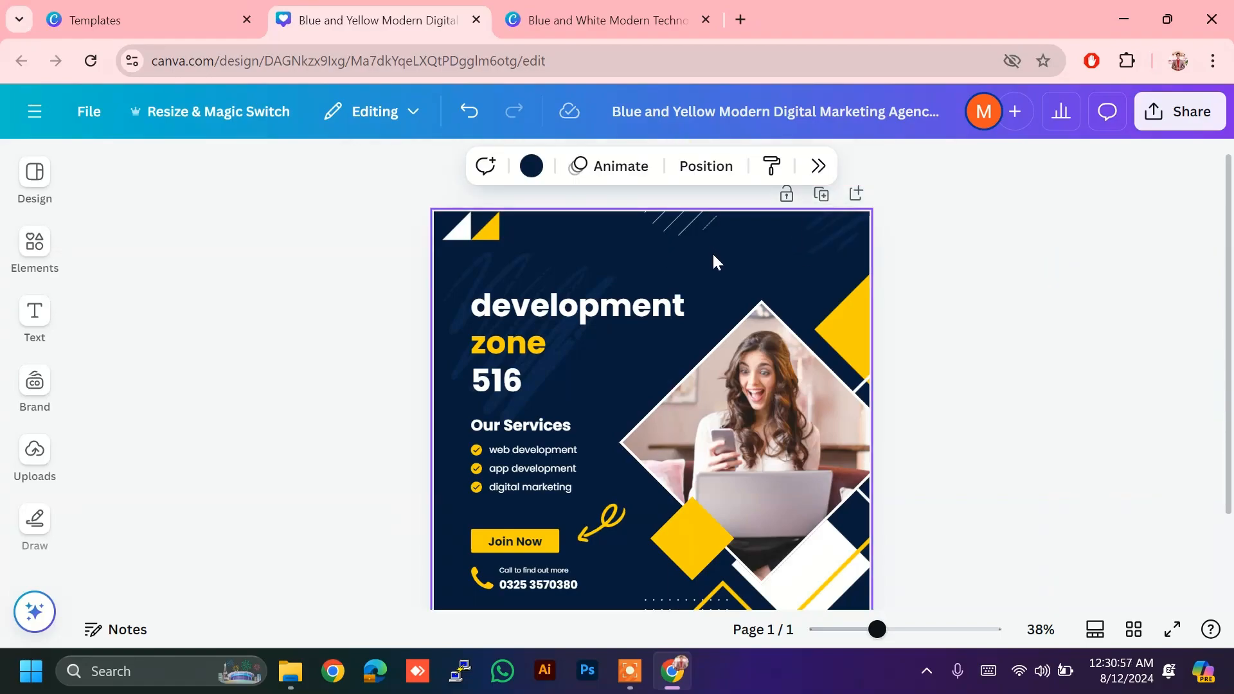
Step: Paste the copied network logo and drag it into the post's top-right corner
{"action": "key", "text": "ctrl+v"}
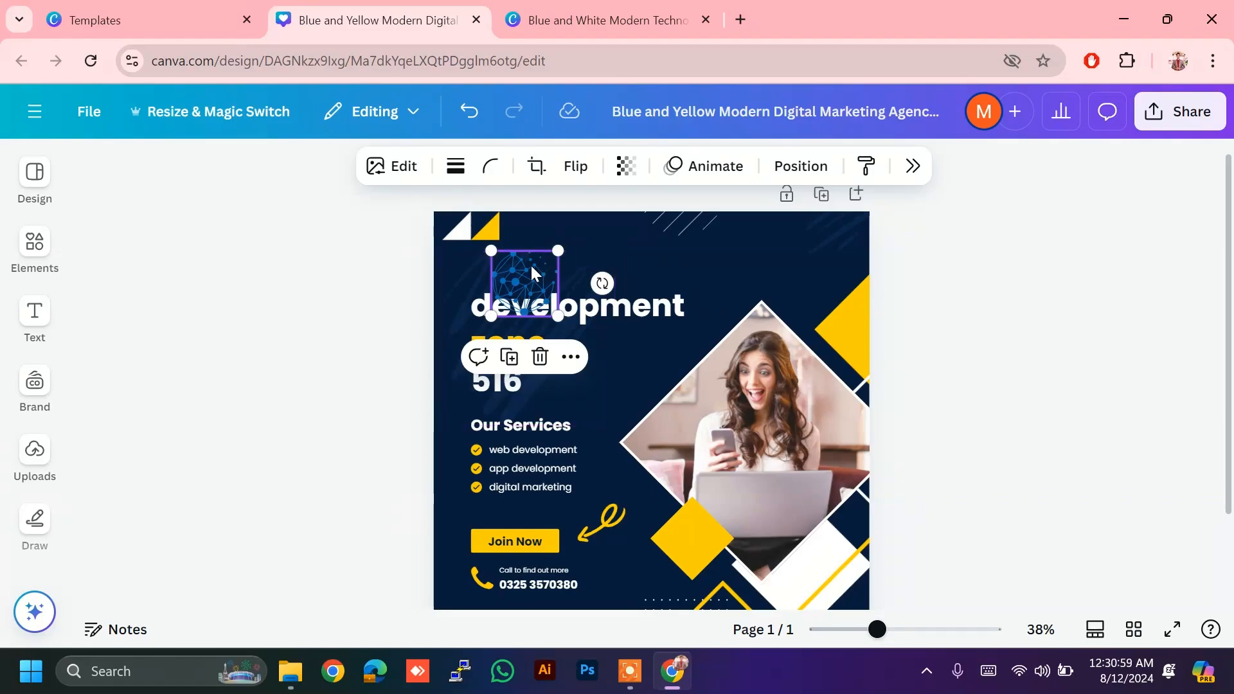
{"action": "left_click_drag", "start_coordinate": [522, 268], "coordinate": [824, 243]}
{"action": "left_click", "coordinate": [936, 237]}
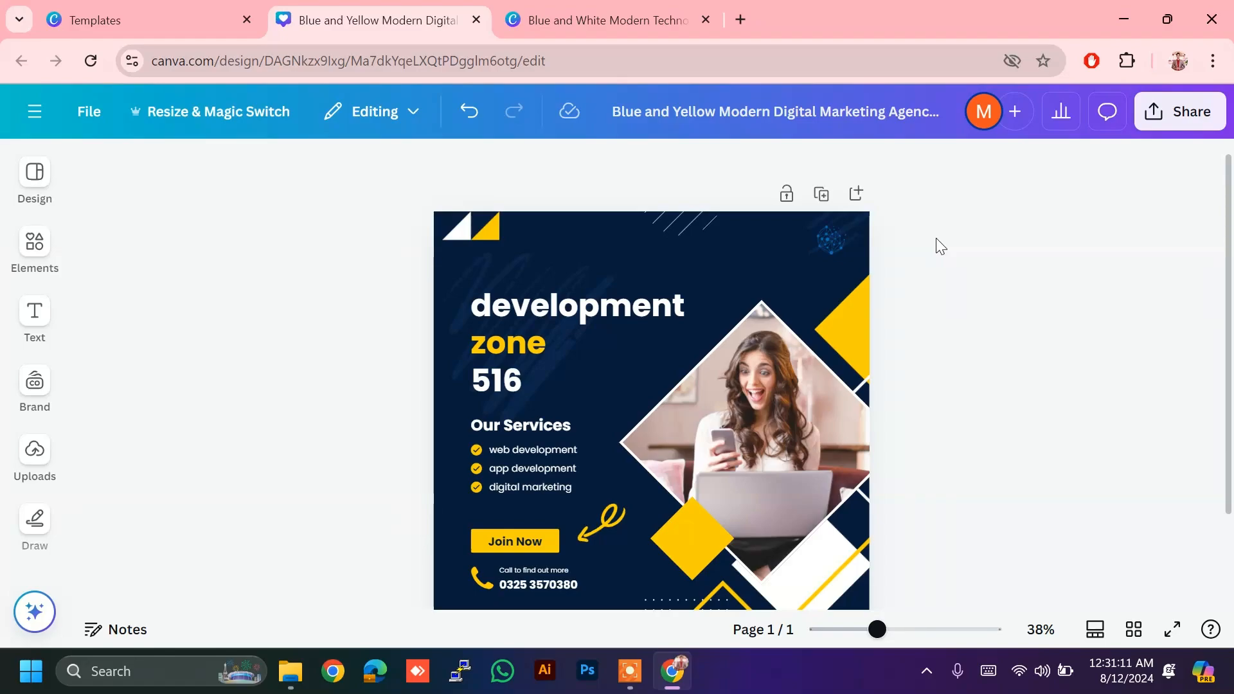
{"action": "scroll", "coordinate": [940, 247], "scroll_direction": "down", "scroll_amount": 2}
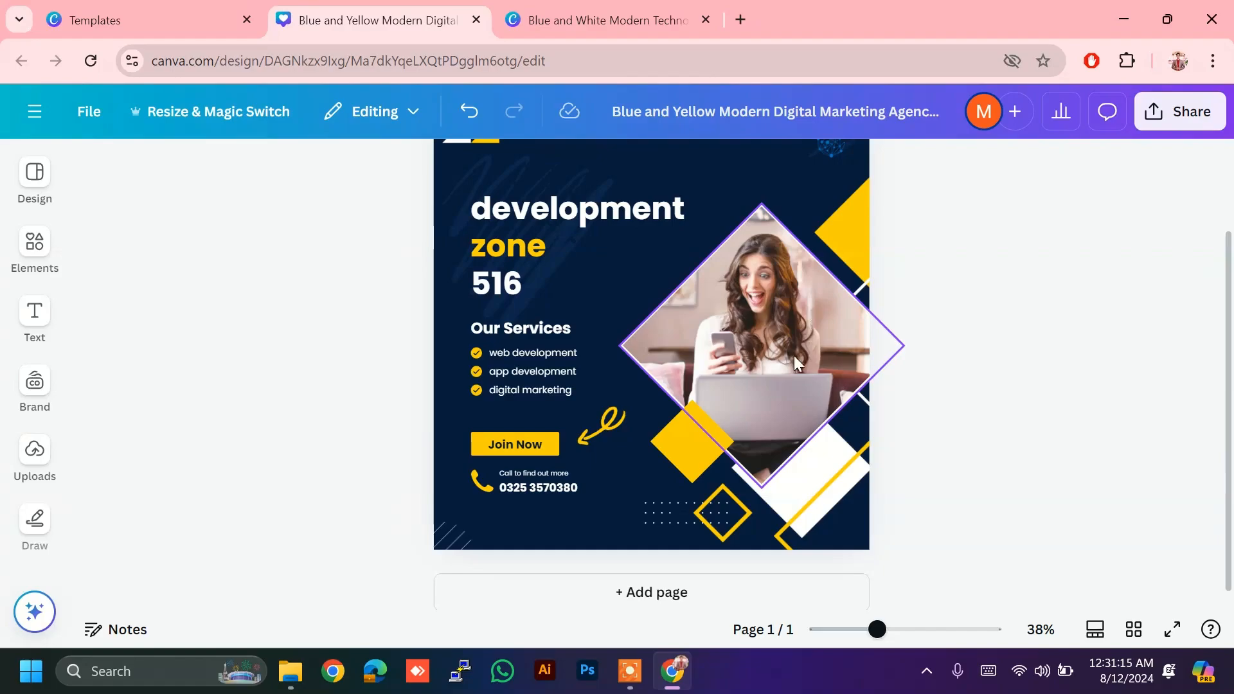
Step: Nudge the bottom dotted-grid pattern left, clear of the yellow diamond outline
{"action": "left_click", "coordinate": [650, 507]}
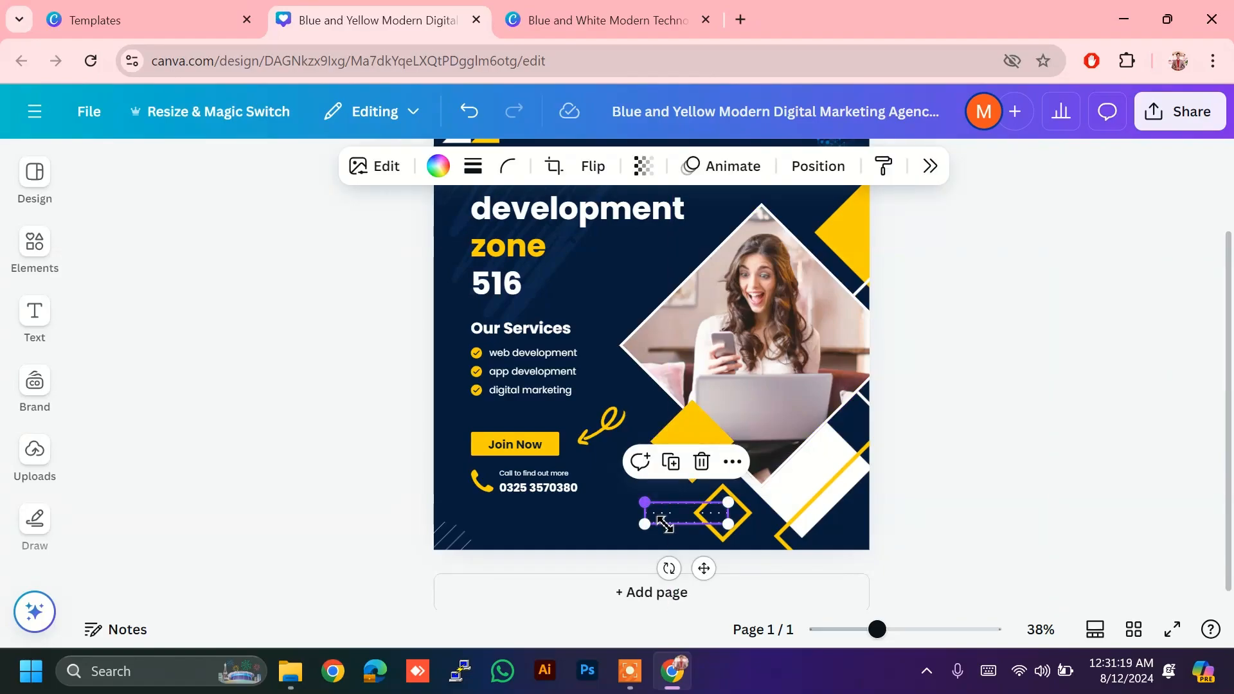
{"action": "key", "text": "ctrl+c"}
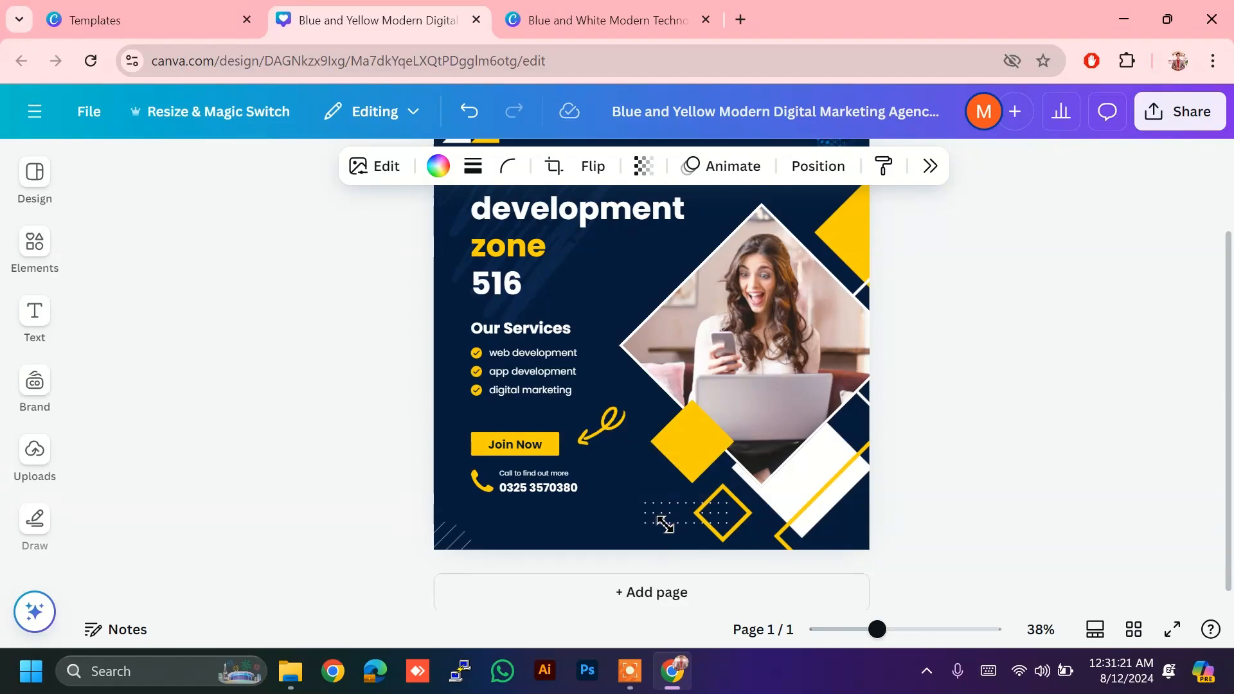
{"action": "key", "text": "shift+Left"}
{"action": "key", "text": "shift+Left"}
{"action": "key", "text": "shift+Left"}
{"action": "key", "text": "shift+Left"}
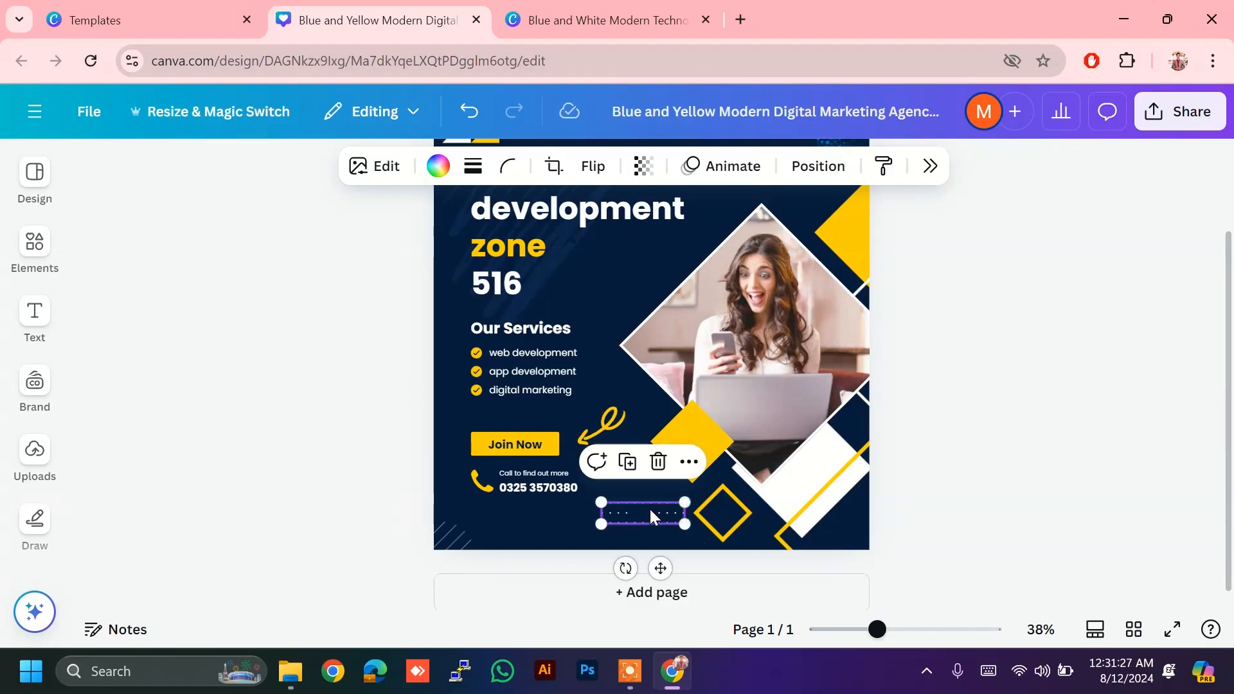
{"action": "left_click", "coordinate": [1051, 411]}
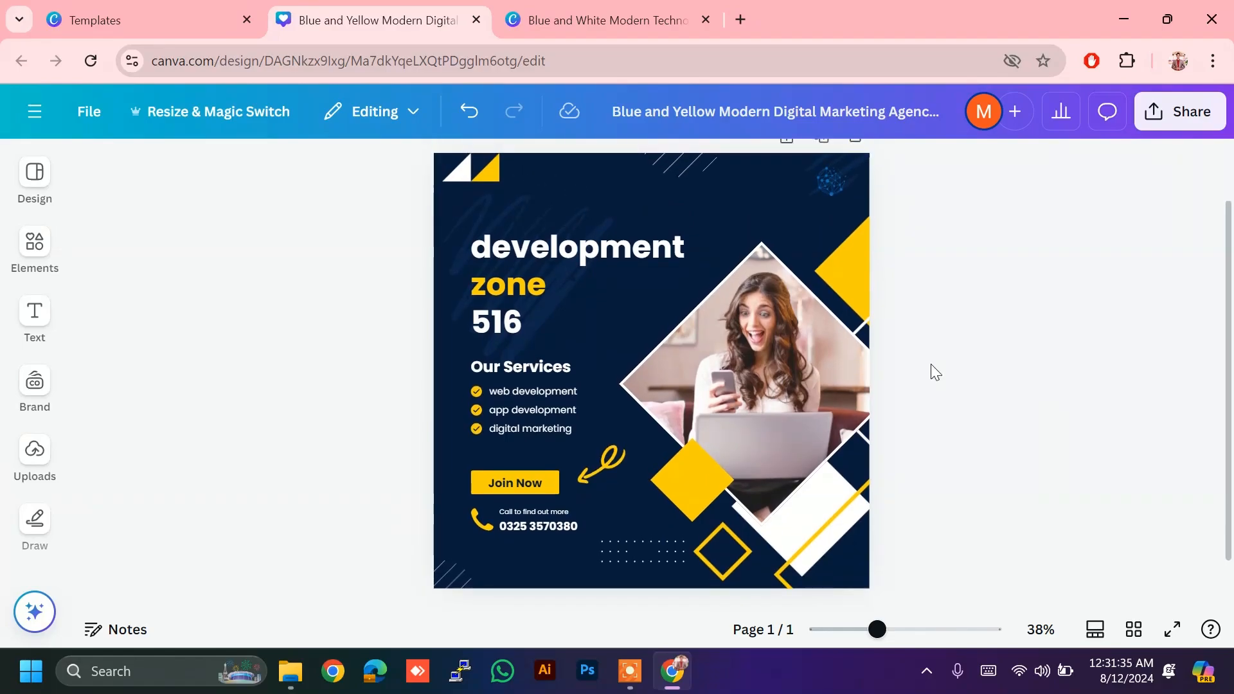
Step: Search Elements for 'whatsapp icon', add the black WhatsApp graphic and shrink it to about 151 × 150
{"action": "left_click", "coordinate": [36, 256]}
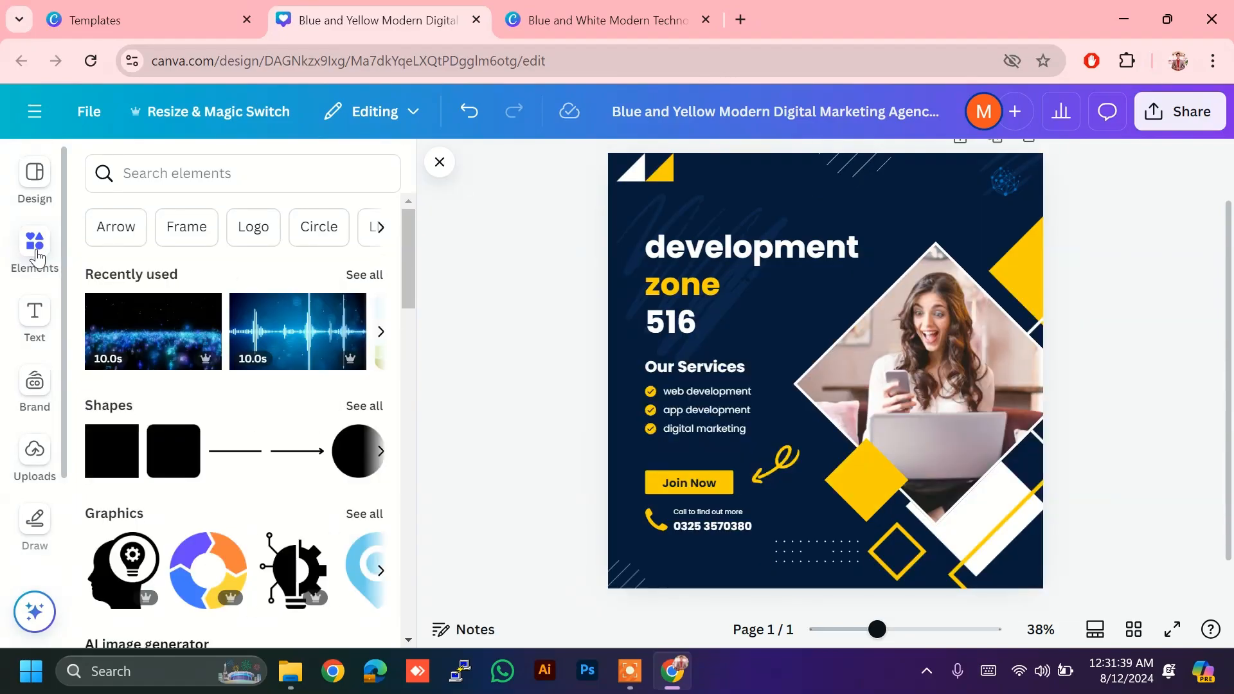
{"action": "left_click", "coordinate": [226, 180]}
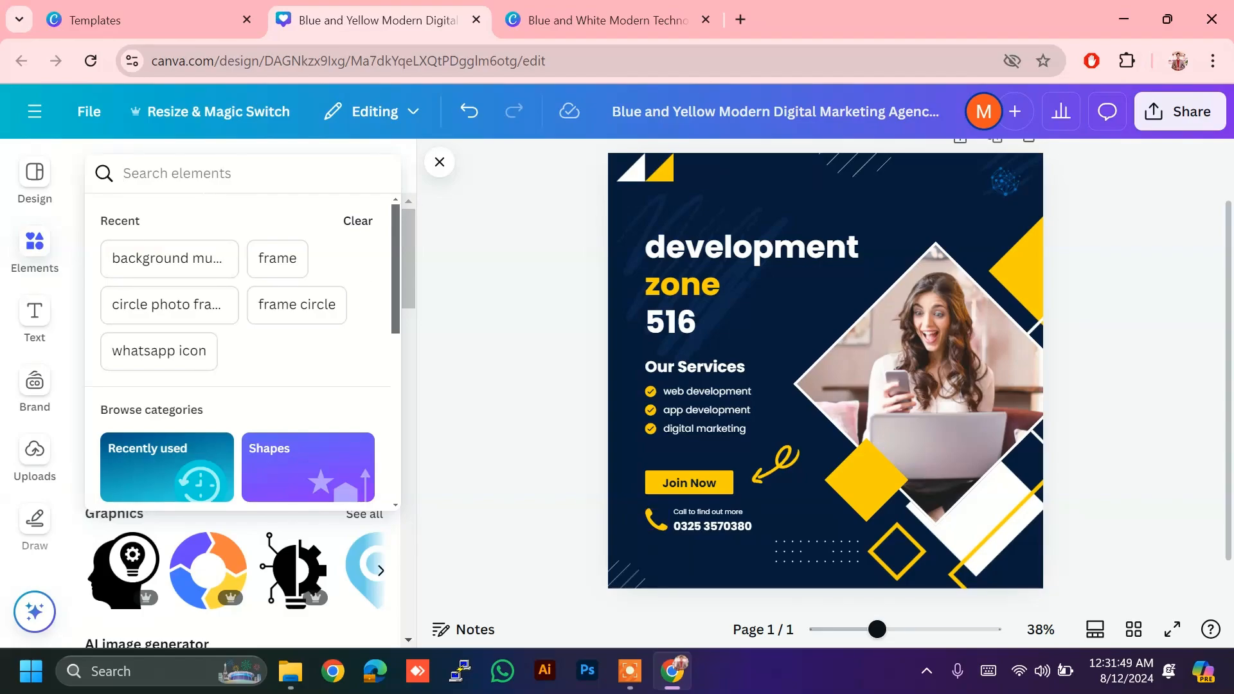
{"action": "type", "text": "wh"}
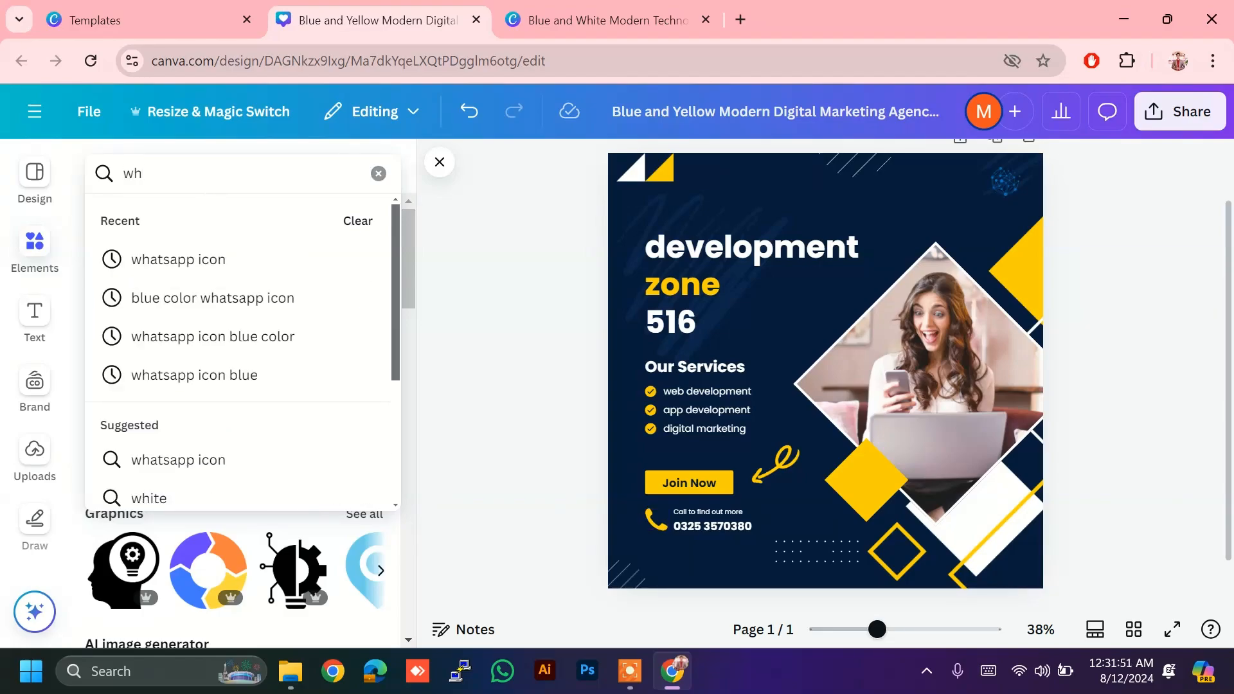
{"action": "left_click", "coordinate": [180, 258]}
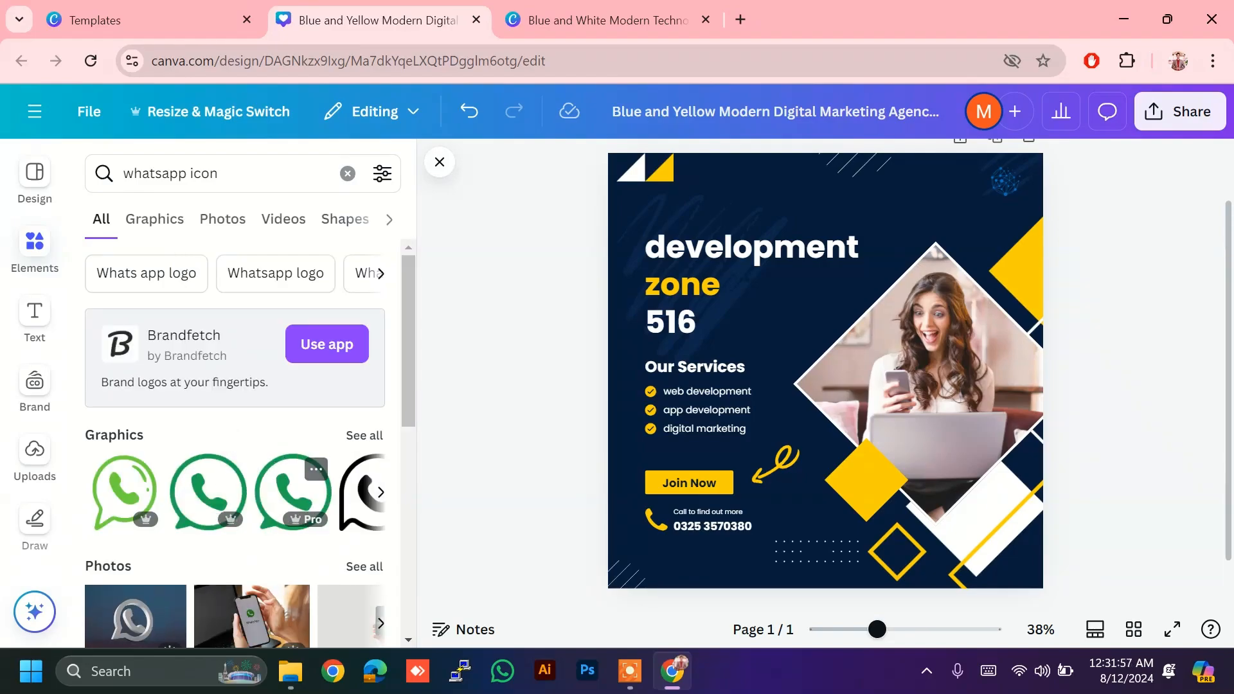
{"action": "left_click", "coordinate": [380, 492]}
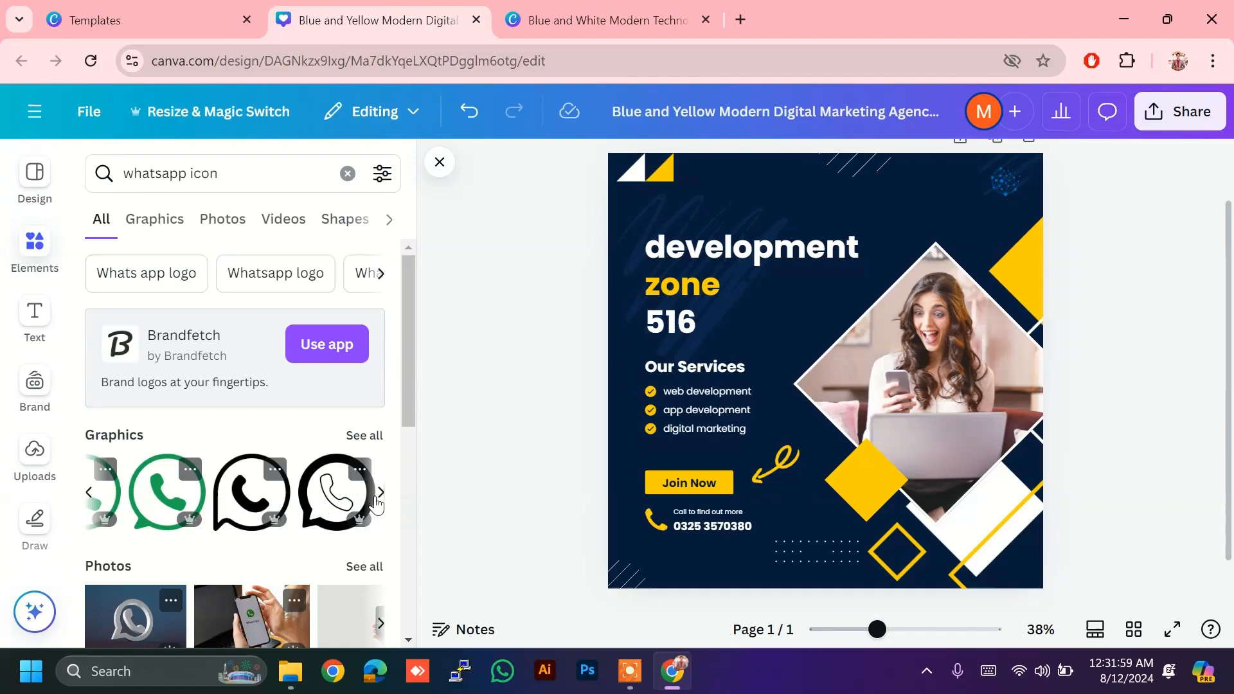
{"action": "left_click", "coordinate": [253, 493]}
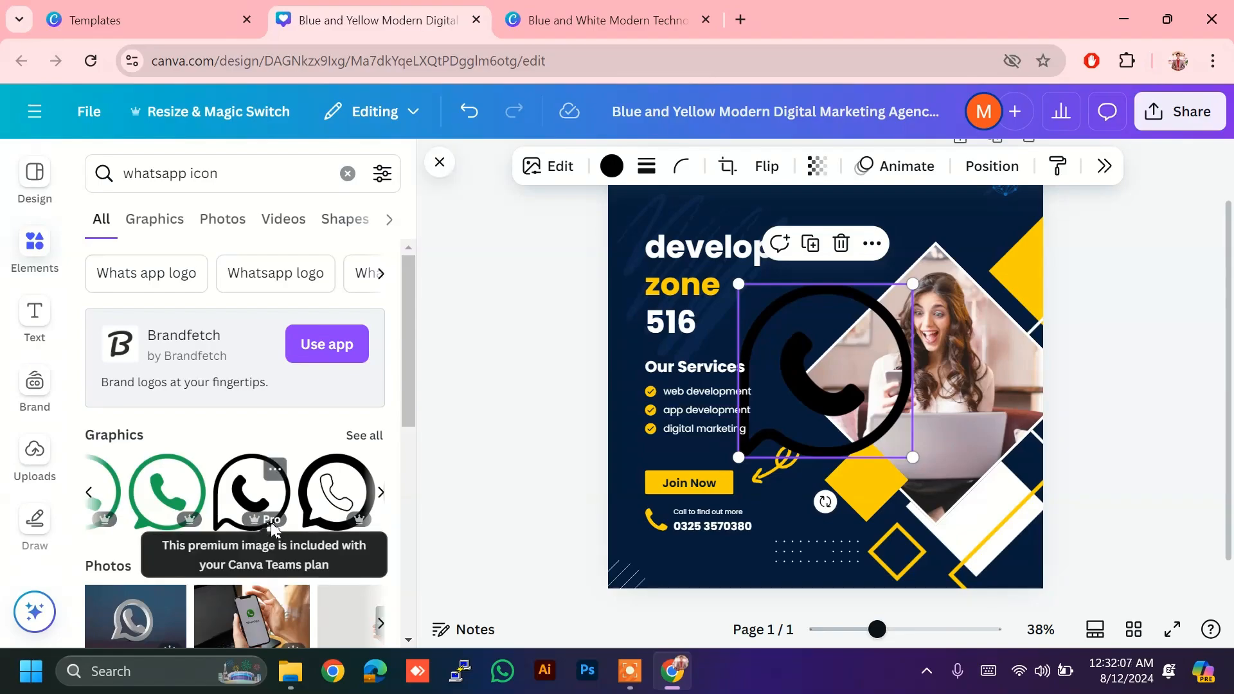
{"action": "left_click", "coordinate": [364, 438]}
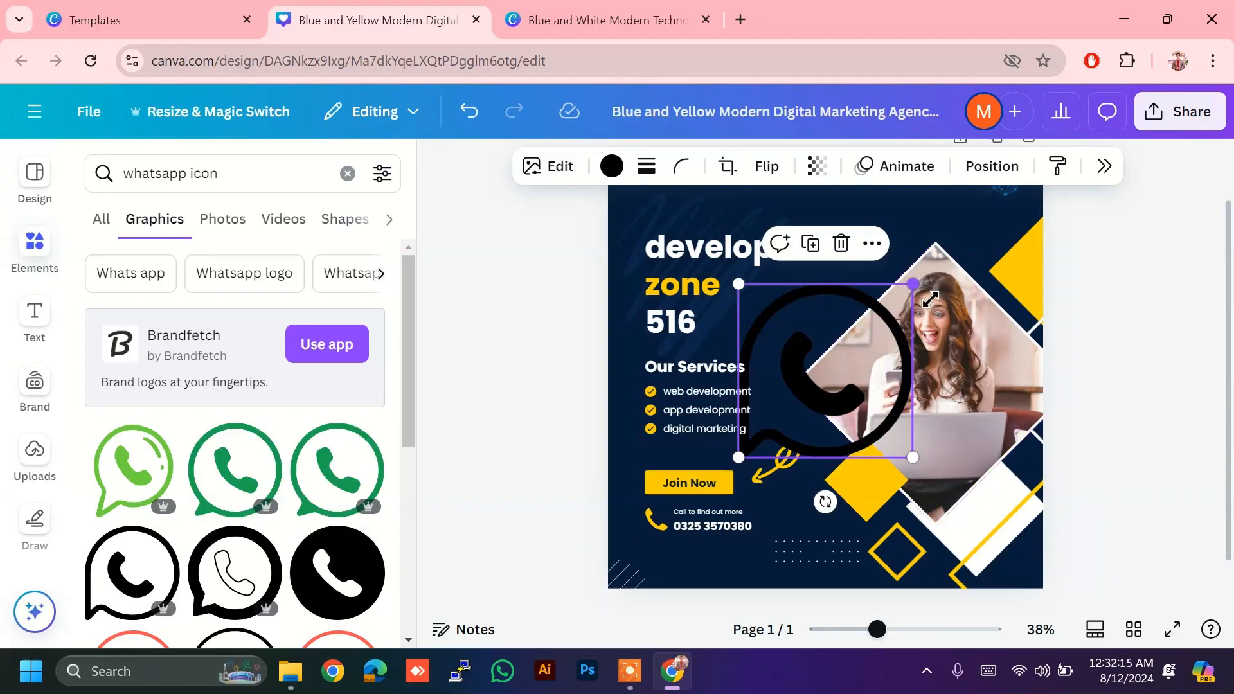
{"action": "left_click_drag", "start_coordinate": [928, 297], "coordinate": [675, 545]}
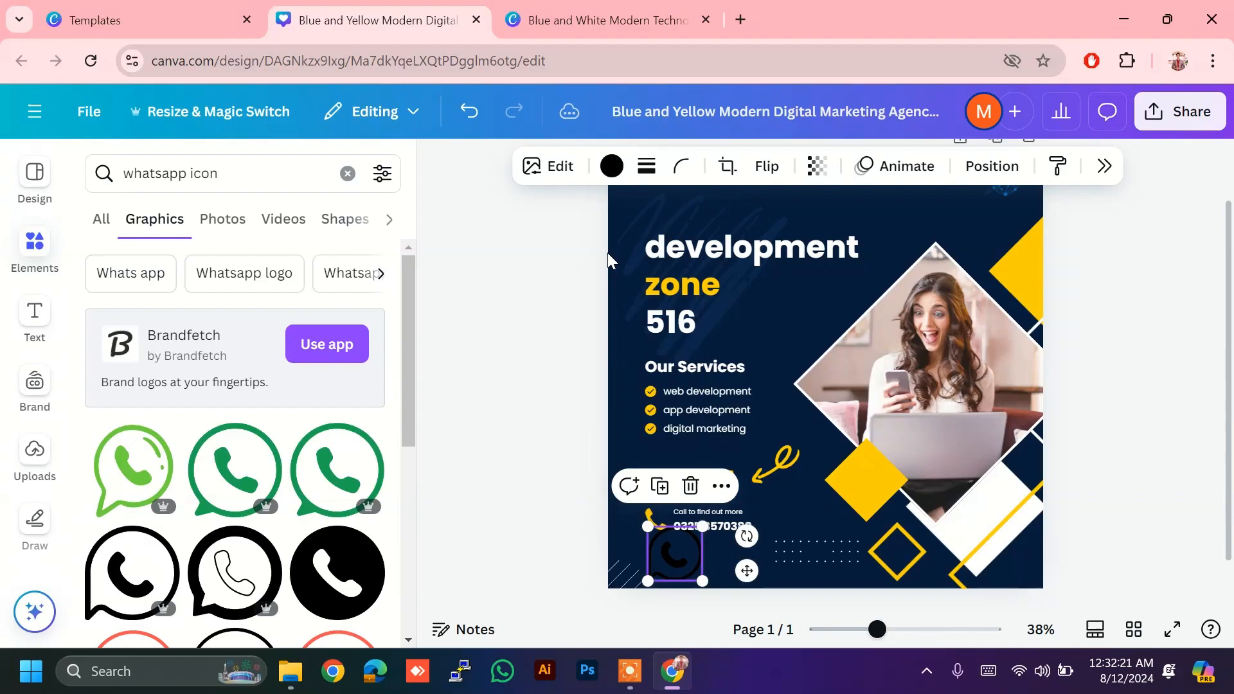
Step: Recolour the WhatsApp icon with the yellow document colour and shrink it below the phone number
{"action": "left_click", "coordinate": [612, 166]}
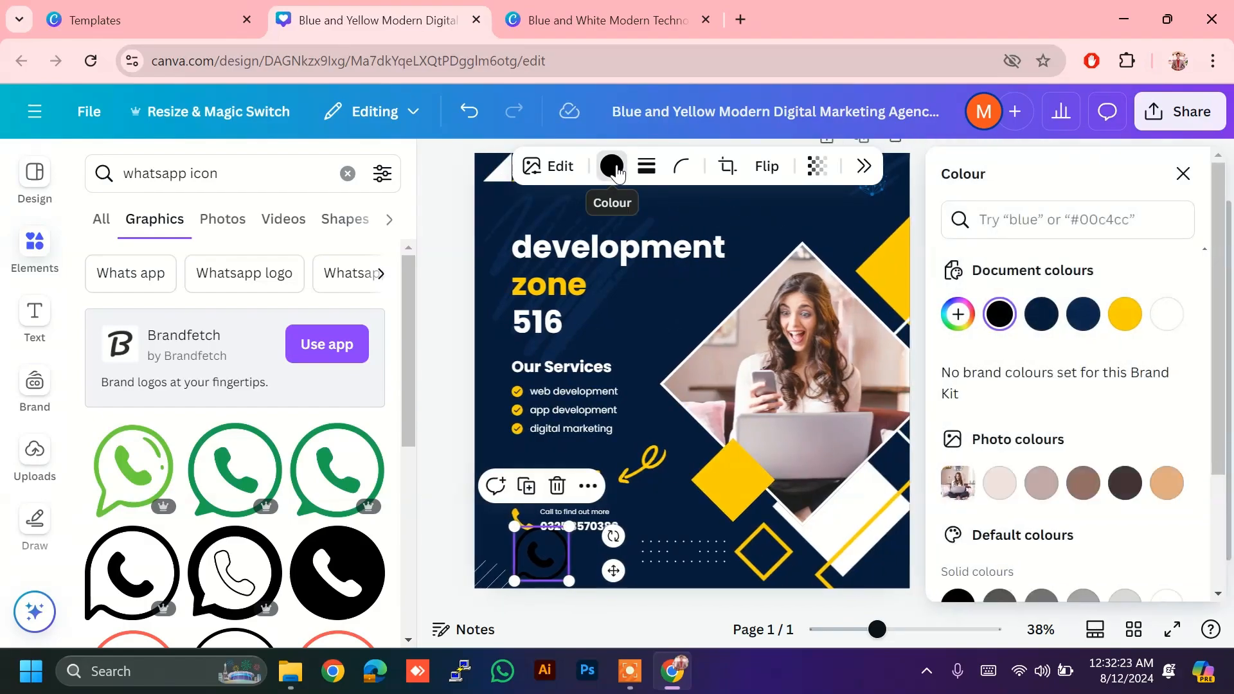
{"action": "left_click", "coordinate": [1134, 322]}
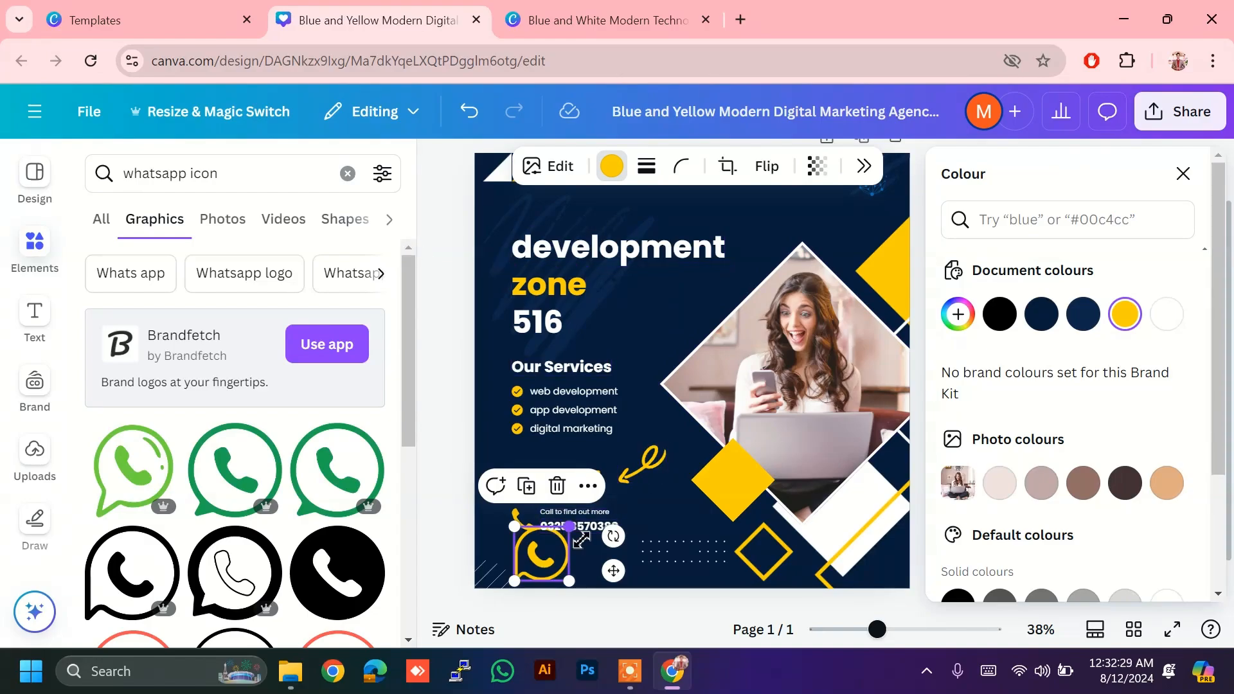
{"action": "left_click_drag", "start_coordinate": [582, 539], "coordinate": [523, 556]}
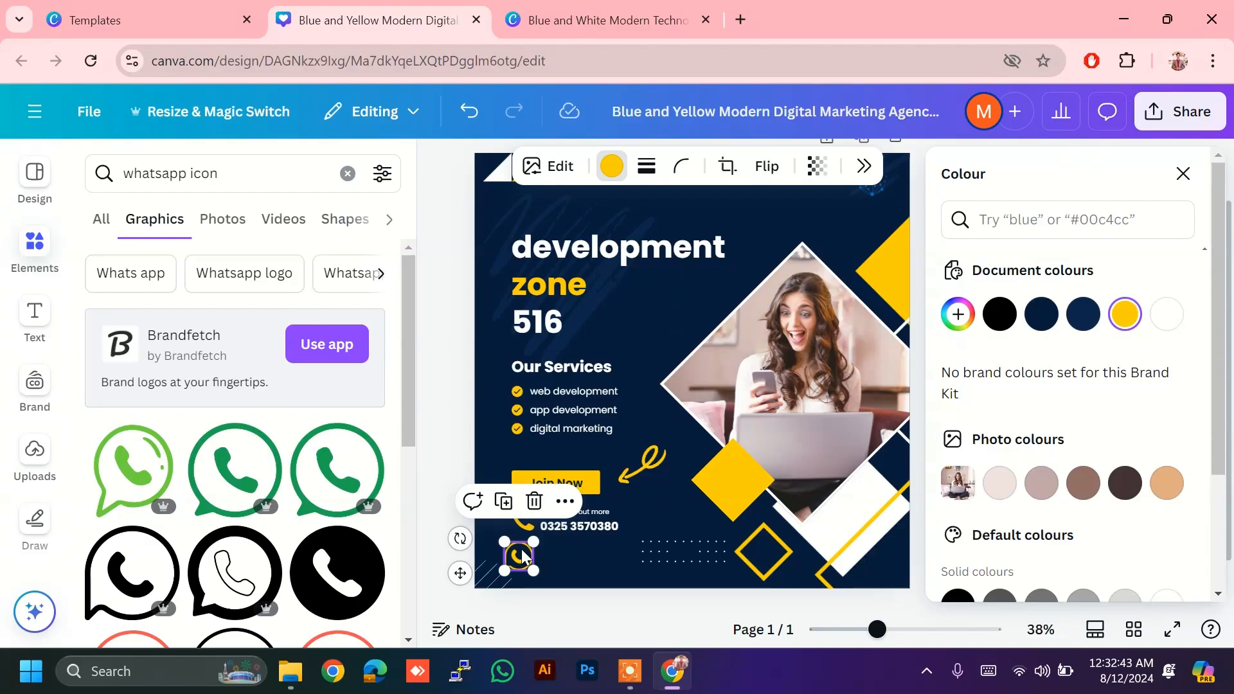
{"action": "left_click", "coordinate": [617, 552]}
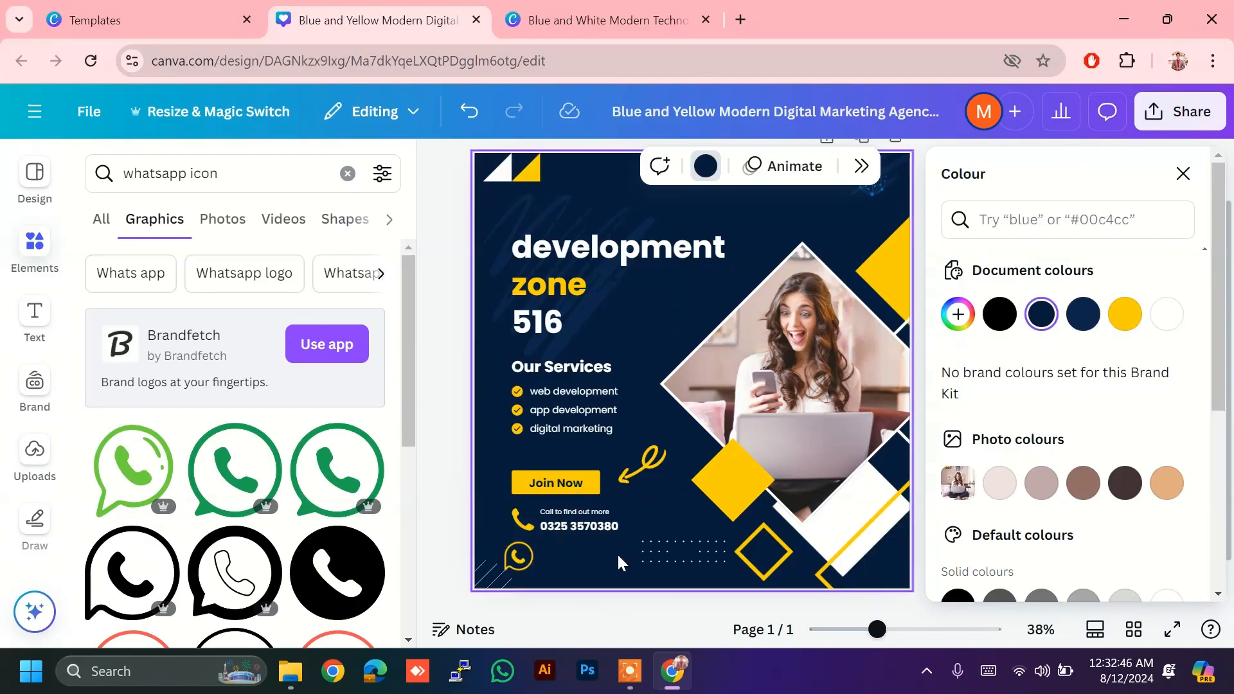
{"action": "left_click", "coordinate": [524, 557]}
{"action": "left_click_drag", "start_coordinate": [522, 553], "coordinate": [523, 554]}
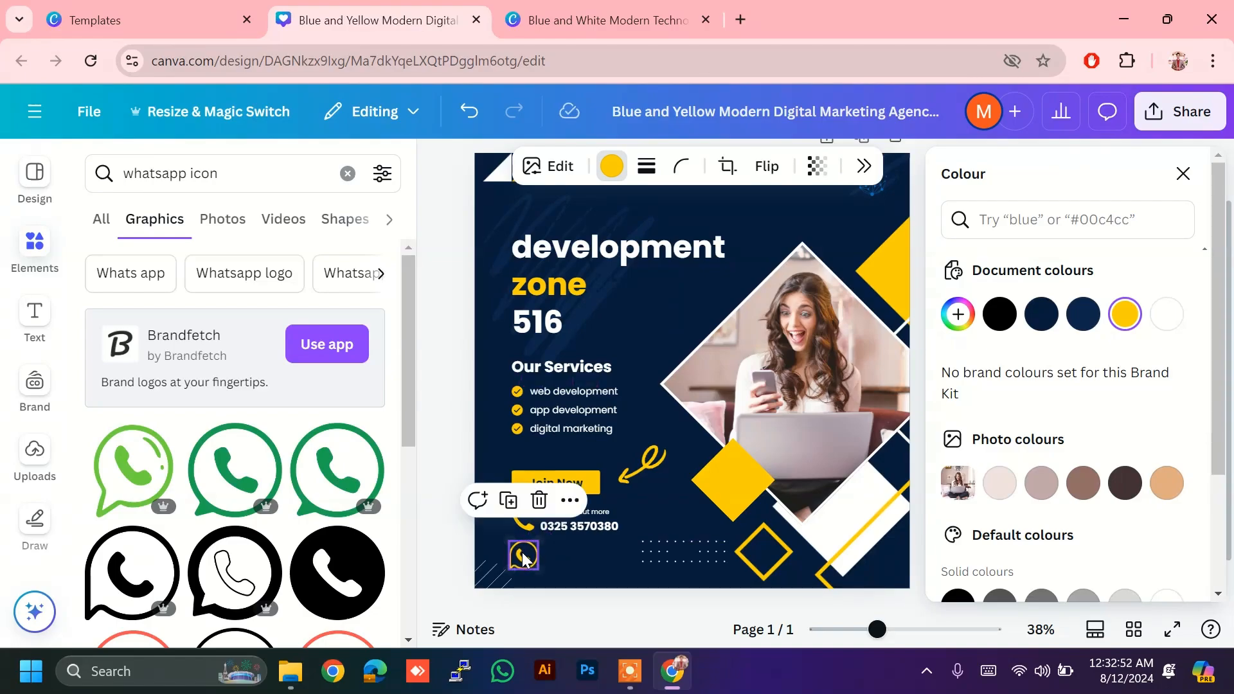
Step: Duplicate the contact number text and nudge the copy into line beside the WhatsApp icon
{"action": "left_click", "coordinate": [602, 529]}
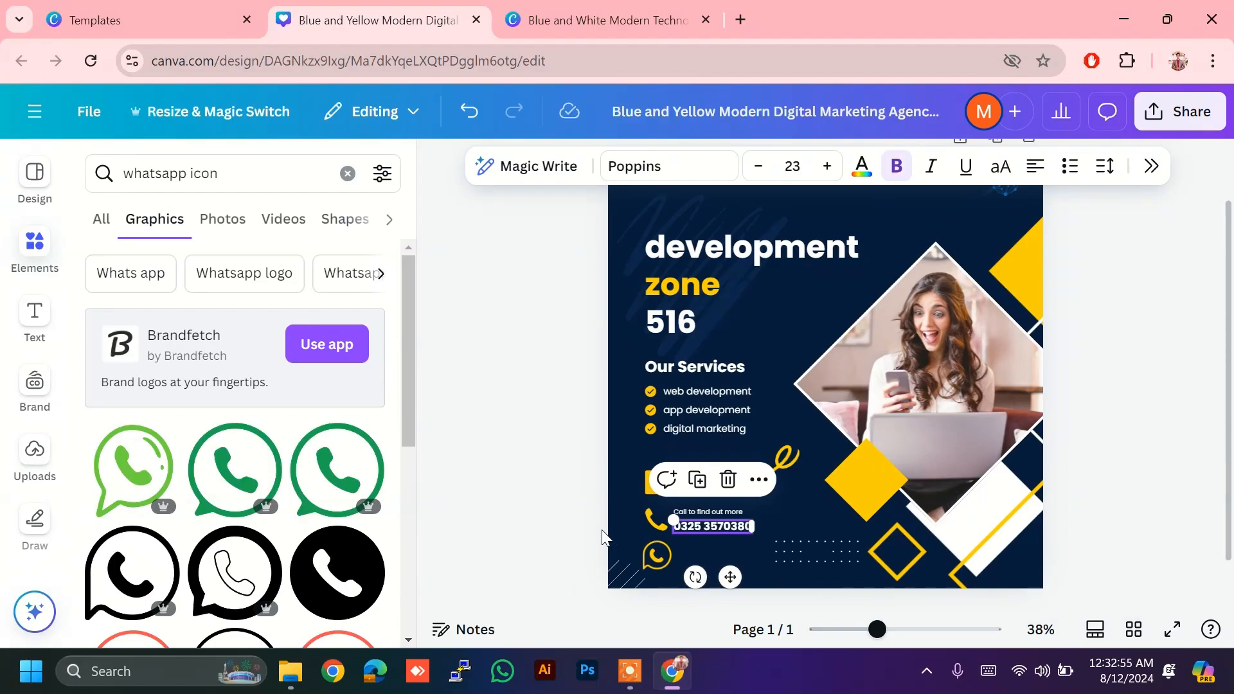
{"action": "key", "text": "Delete"}
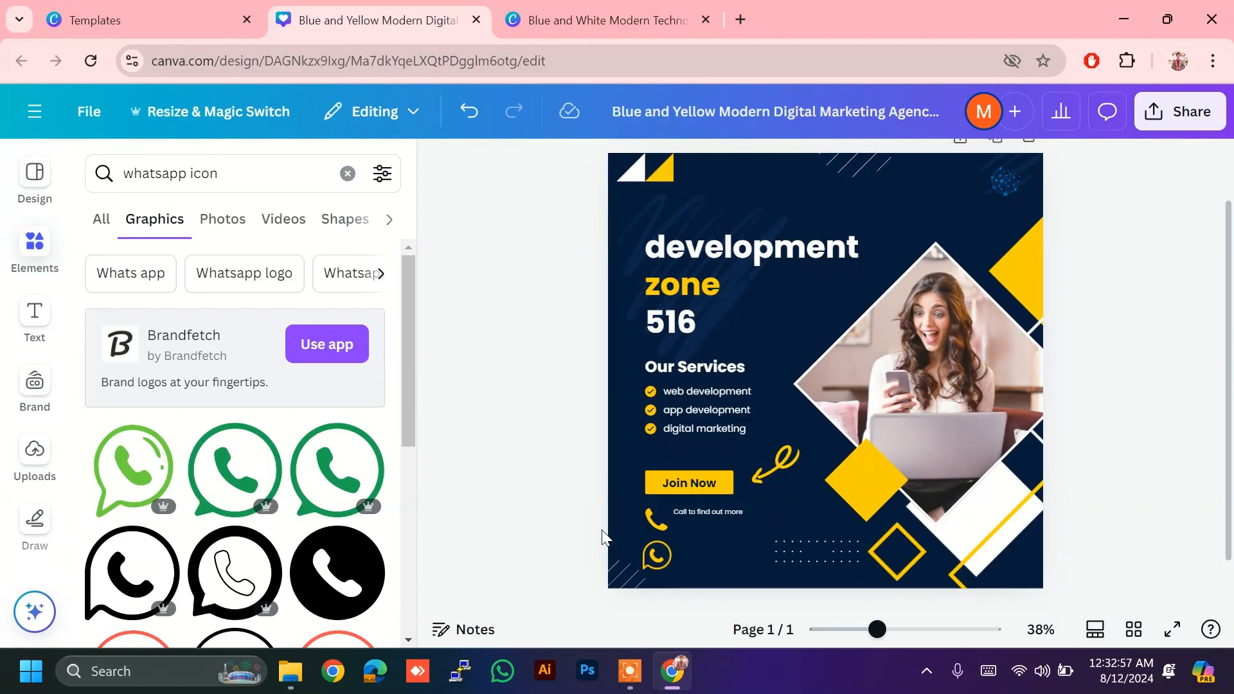
{"action": "key", "text": "ctrl+z"}
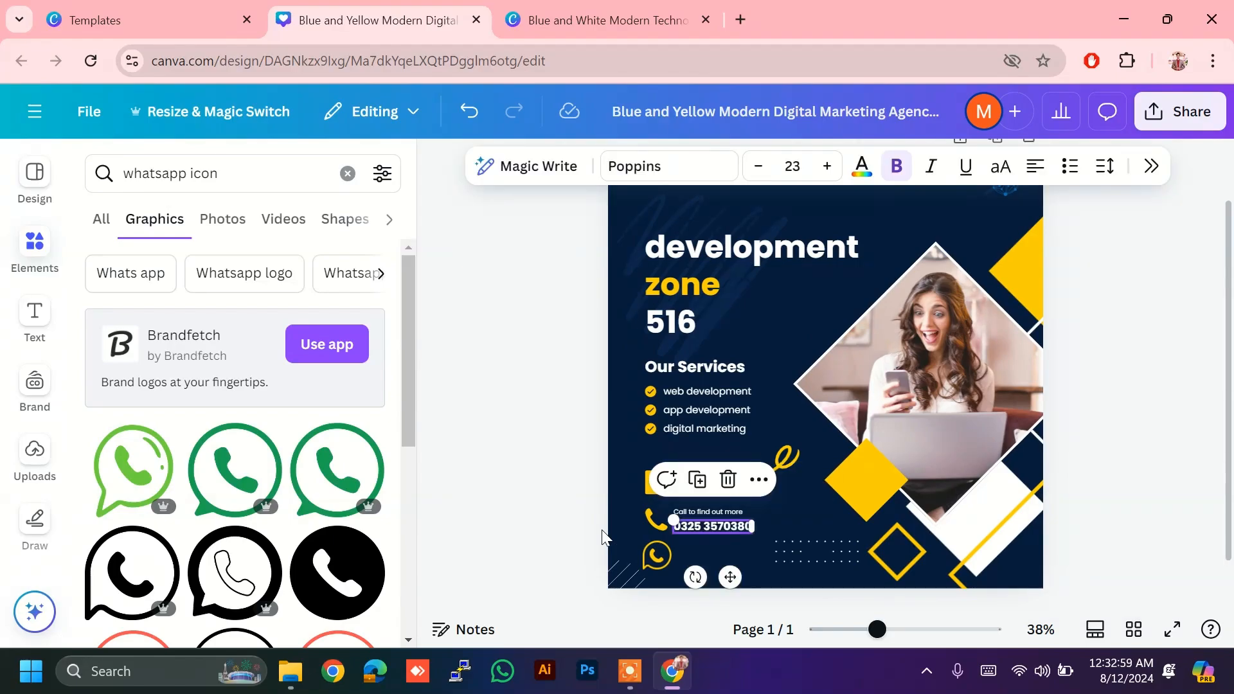
{"action": "key", "text": "ctrl+d"}
{"action": "key", "text": "shift+Down"}
{"action": "key", "text": "shift+Down"}
{"action": "key", "text": "shift+Down"}
{"action": "key", "text": "shift+Down"}
{"action": "key", "text": "shift+Down"}
{"action": "key", "text": "shift+Down"}
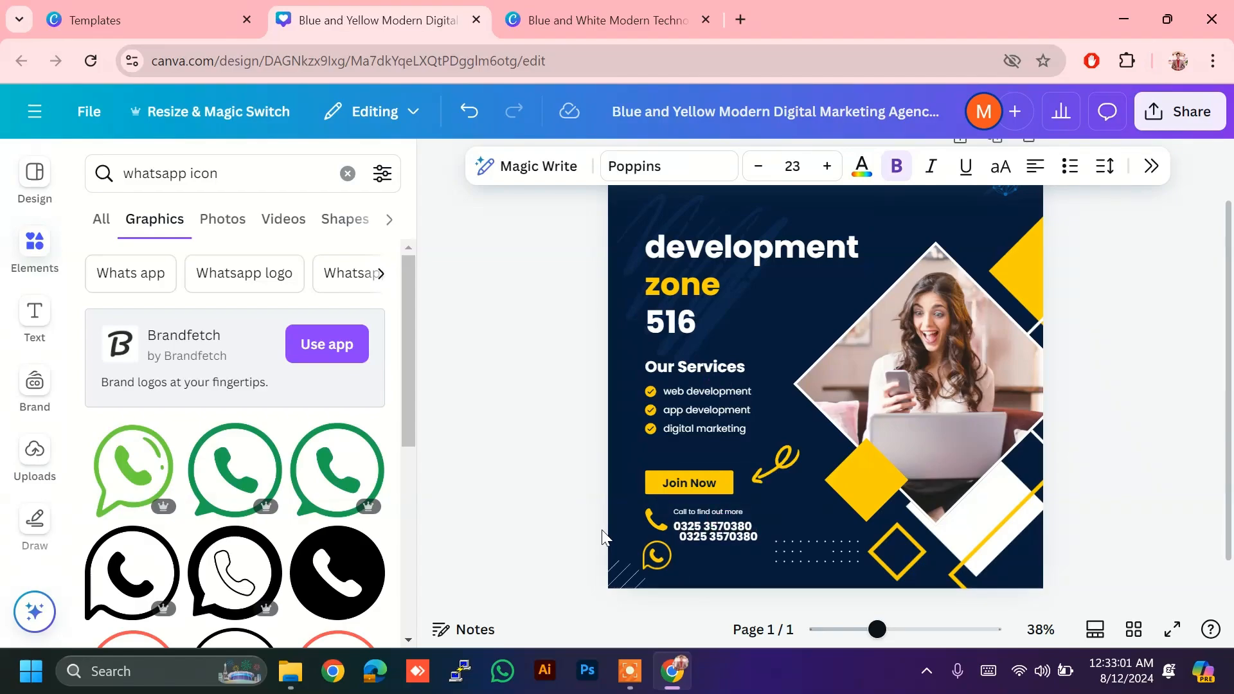
{"action": "key", "text": "Left"}
{"action": "key", "text": "Left"}
{"action": "key", "text": "Left"}
{"action": "key", "text": "Left"}
{"action": "key", "text": "Left"}
{"action": "key", "text": "Left"}
{"action": "key", "text": "Left"}
{"action": "key", "text": "Left"}
{"action": "key", "text": "Left"}
{"action": "key", "text": "Left"}
{"action": "key", "text": "Left"}
{"action": "key", "text": "Left"}
{"action": "key", "text": "Left"}
{"action": "key", "text": "Left"}
{"action": "key", "text": "Left"}
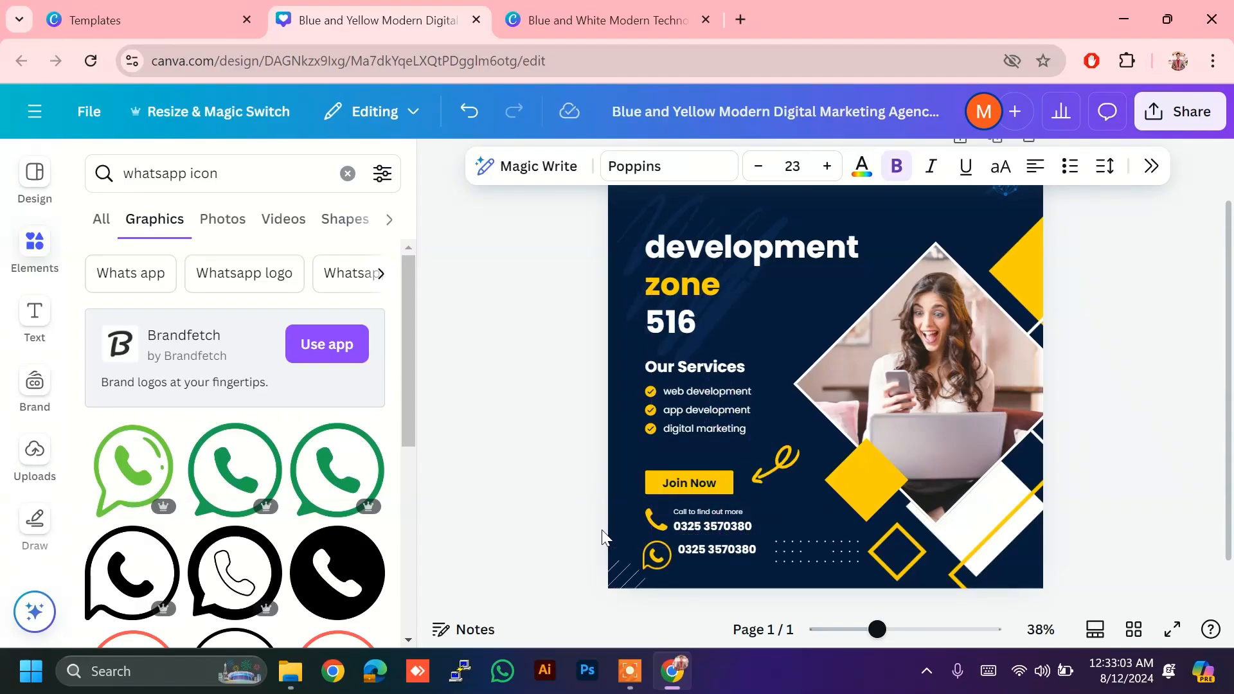
{"action": "key", "text": "Down"}
{"action": "key", "text": "Down"}
{"action": "key", "text": "Down"}
{"action": "key", "text": "Down"}
{"action": "key", "text": "Down"}
{"action": "key", "text": "Down"}
{"action": "key", "text": "Down"}
{"action": "key", "text": "Down"}
{"action": "key", "text": "Down"}
{"action": "key", "text": "Down"}
{"action": "key", "text": "Right"}
{"action": "key", "text": "Right"}
{"action": "key", "text": "Right"}
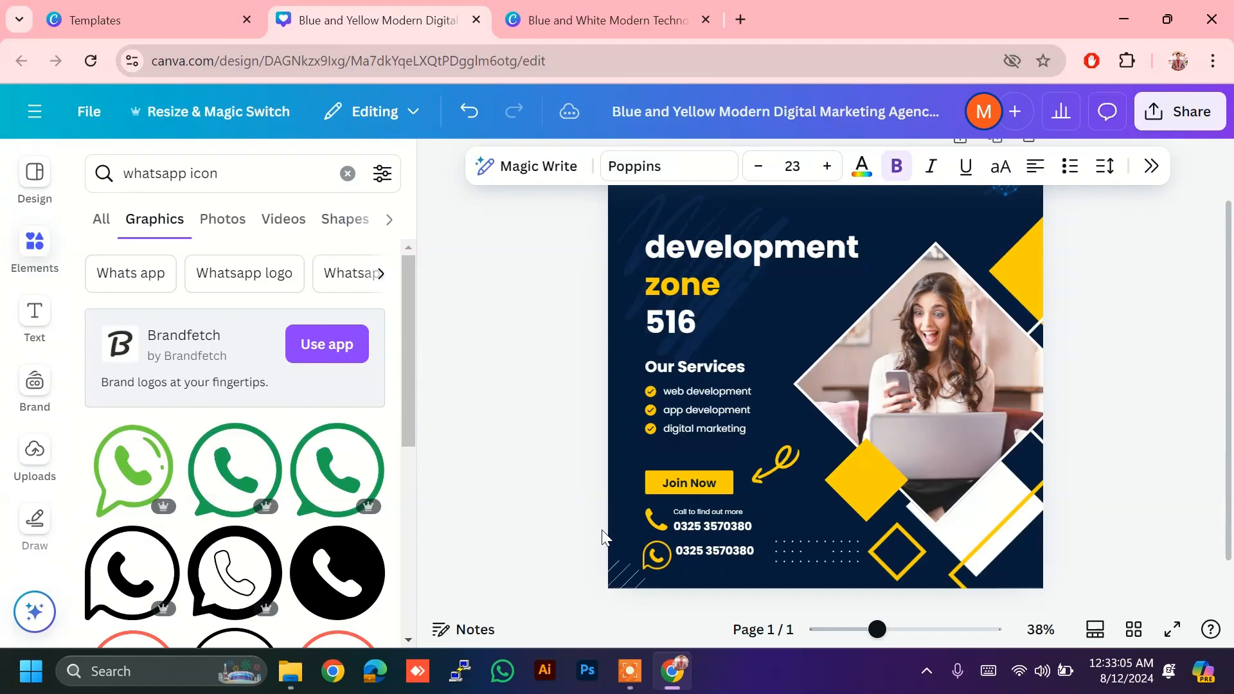
{"action": "key", "text": "Down"}
{"action": "key", "text": "Down"}
{"action": "key", "text": "Down"}
{"action": "key", "text": "Down"}
{"action": "key", "text": "Down"}
{"action": "key", "text": "Down"}
{"action": "key", "text": "Right"}
{"action": "key", "text": "Right"}
{"action": "key", "text": "Right"}
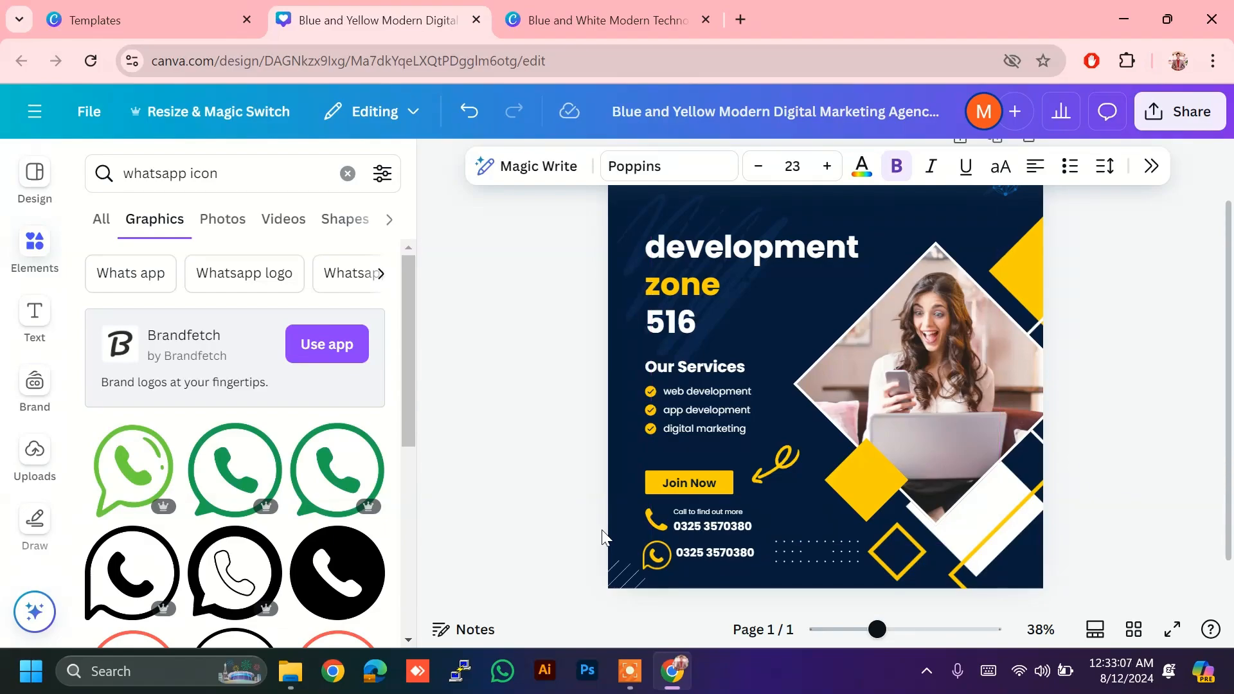
{"action": "left_click", "coordinate": [495, 445]}
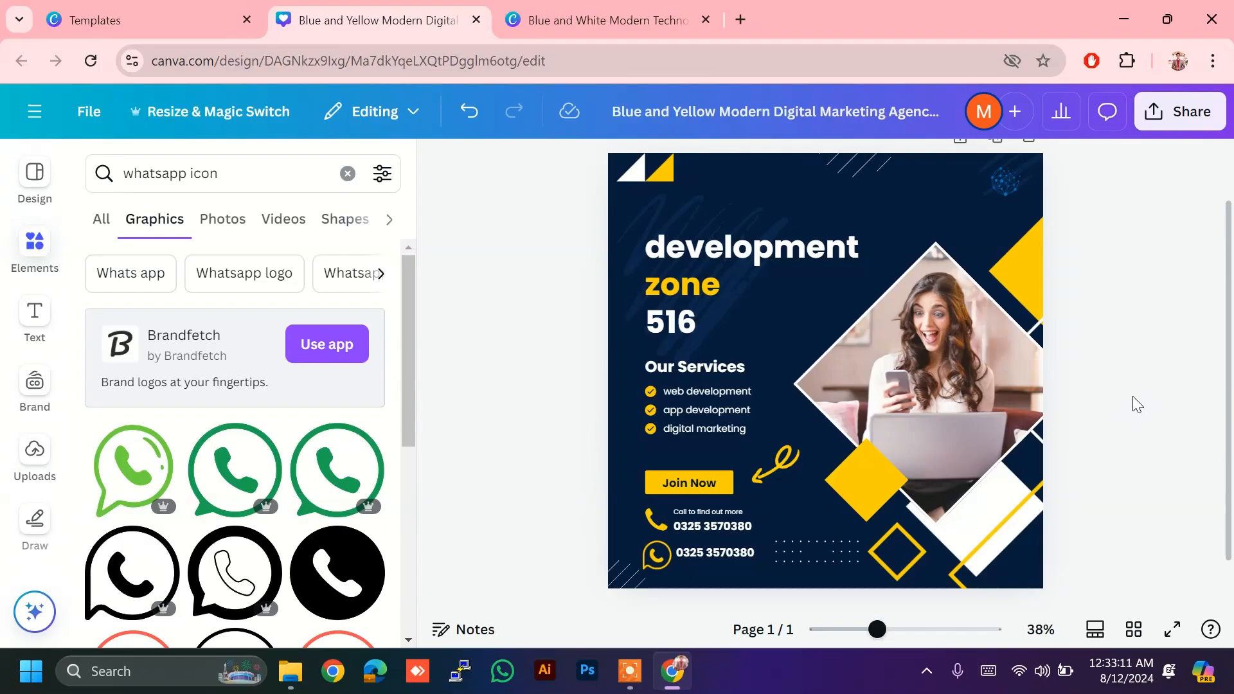
{"action": "scroll", "coordinate": [1137, 405], "scroll_direction": "down", "scroll_amount": 2}
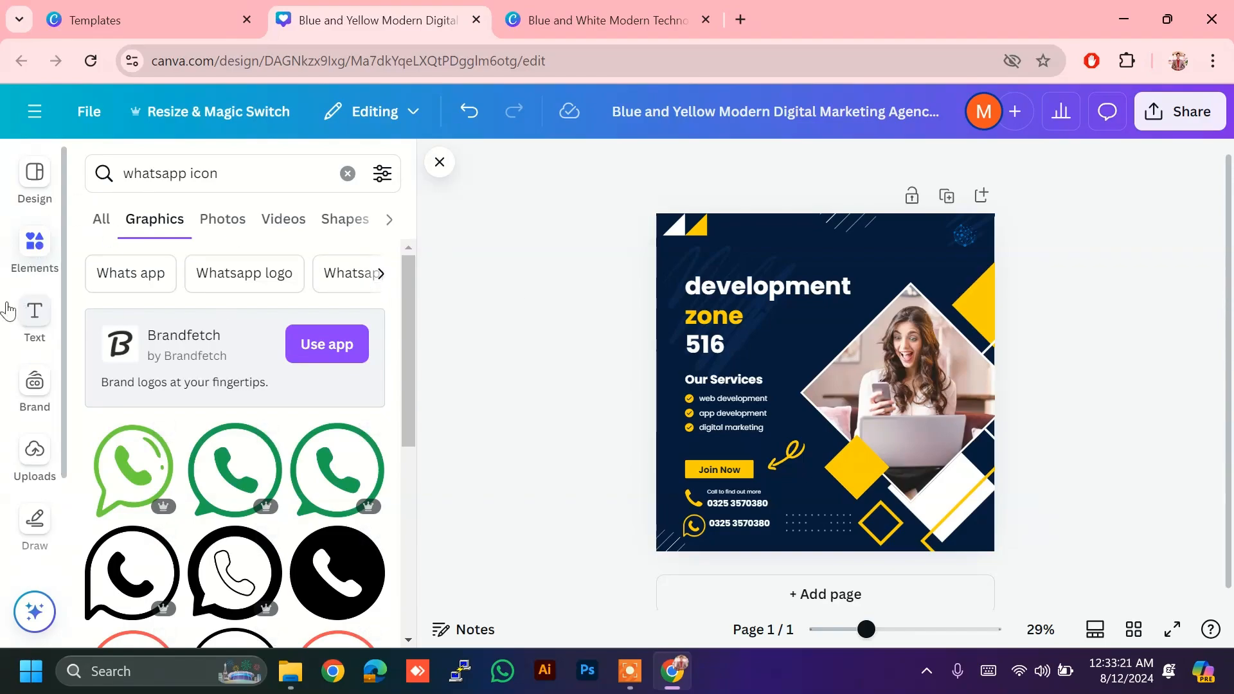
{"action": "left_click", "coordinate": [41, 188]}
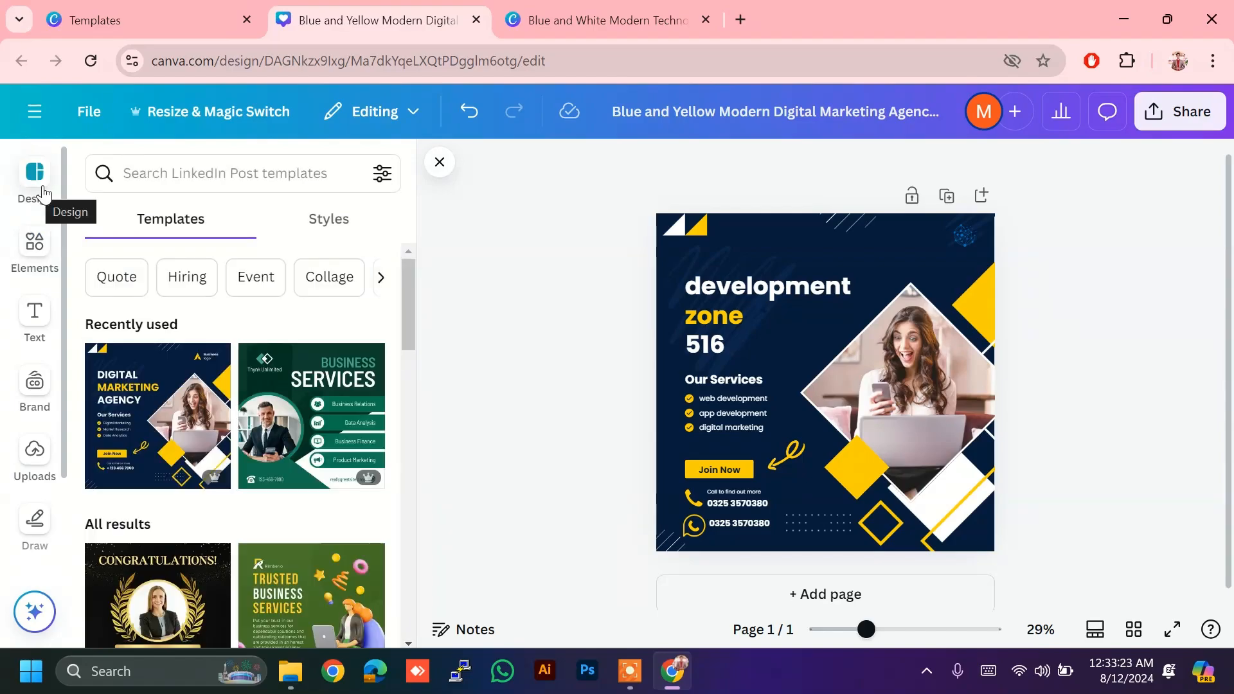
{"action": "left_click", "coordinate": [34, 253]}
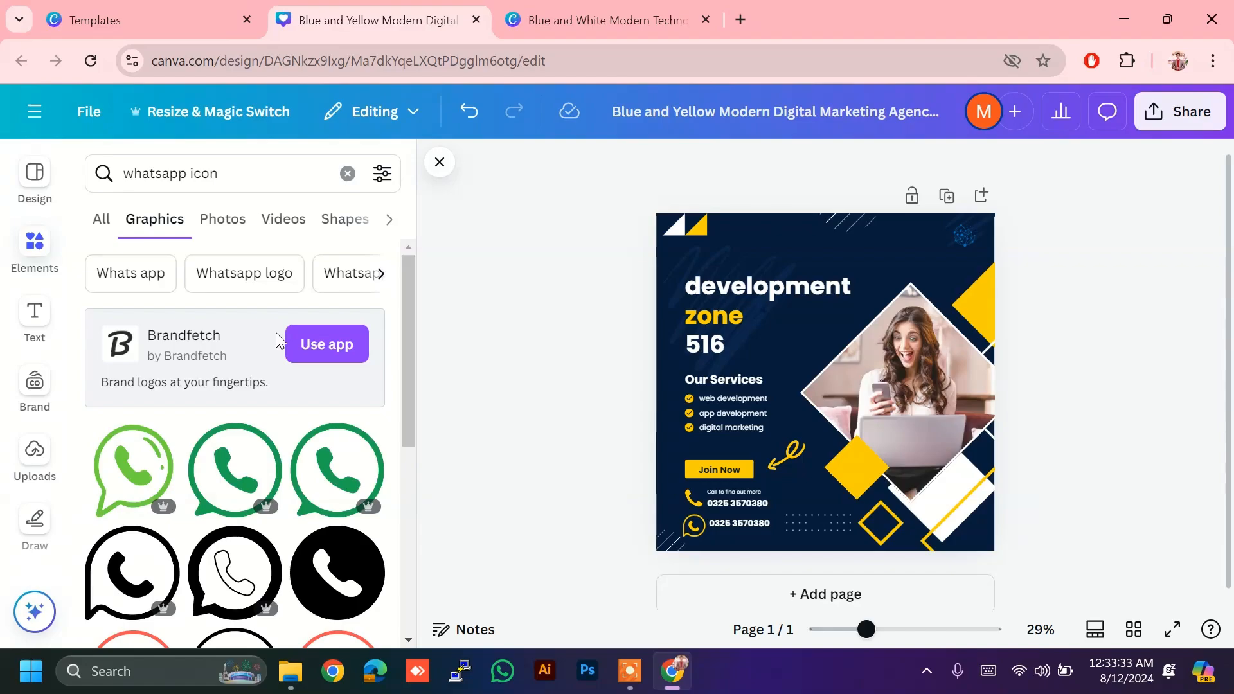
Step: Leave the WhatsApp graphics results for the Text panel's heading, subheading and body styles
{"action": "scroll", "coordinate": [275, 333], "scroll_direction": "down", "scroll_amount": 3}
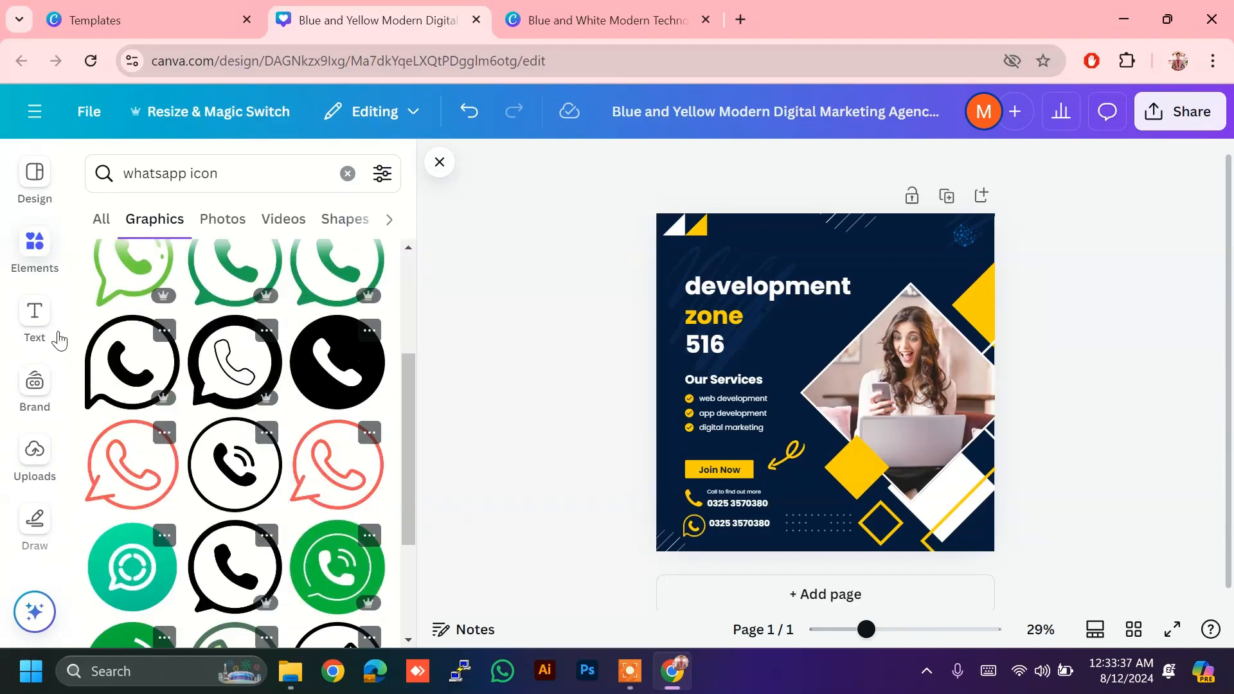
{"action": "left_click", "coordinate": [33, 315]}
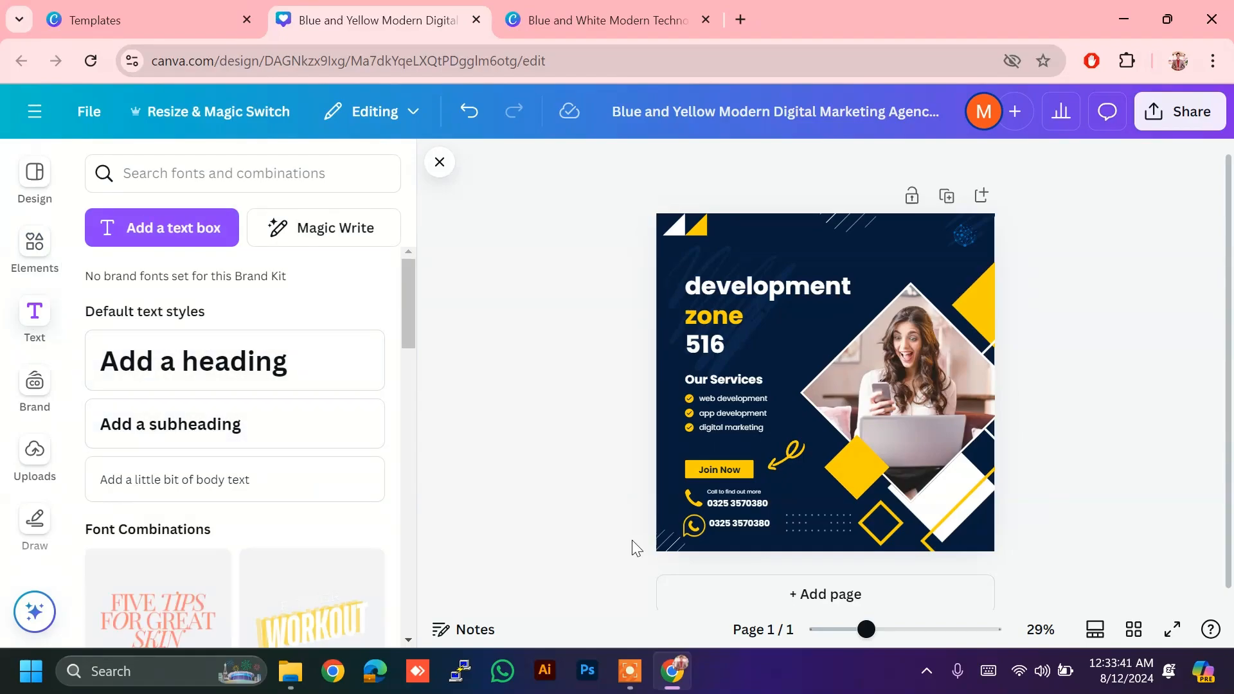
Step: Add page 2 and place a heading, subheading, body text and the JOIN NOW combination on it
{"action": "left_click", "coordinate": [826, 595]}
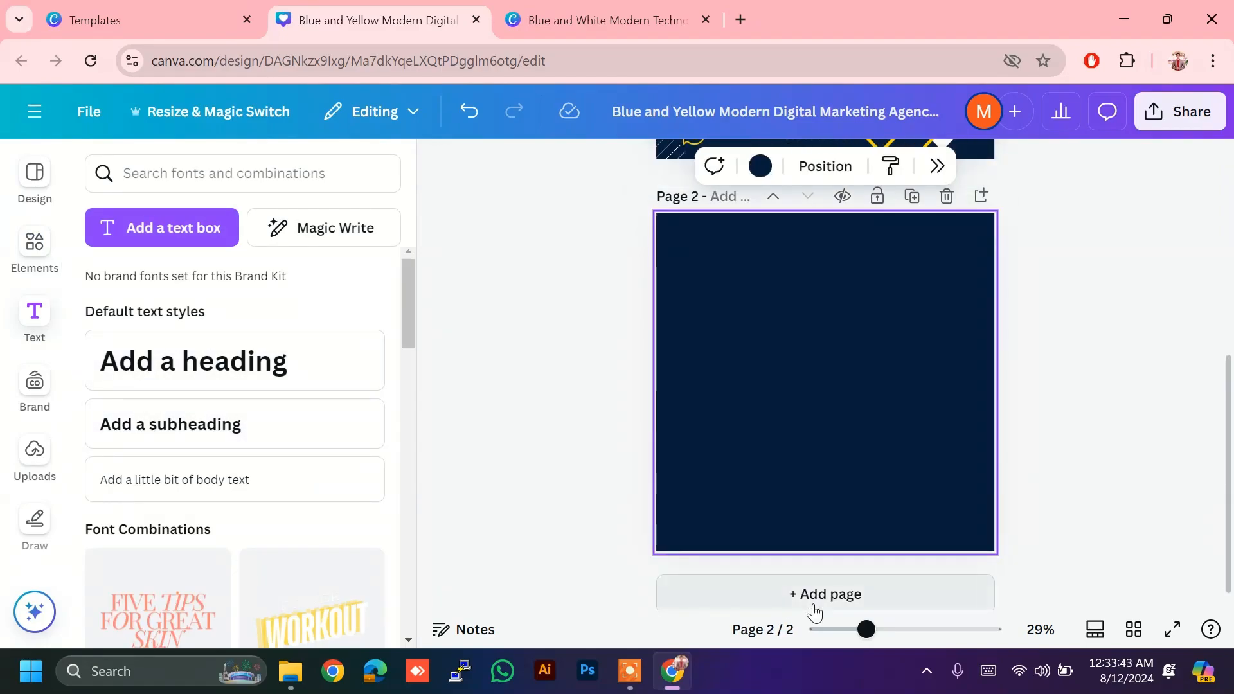
{"action": "left_click", "coordinate": [183, 359]}
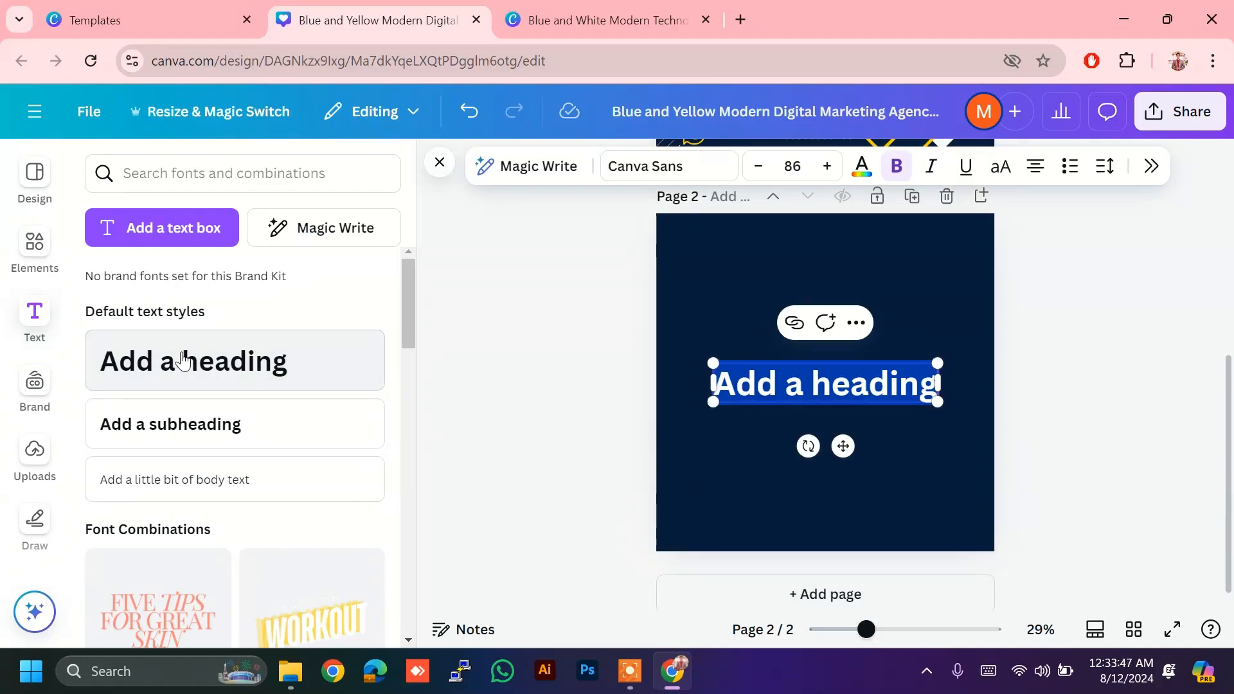
{"action": "left_click", "coordinate": [192, 427]}
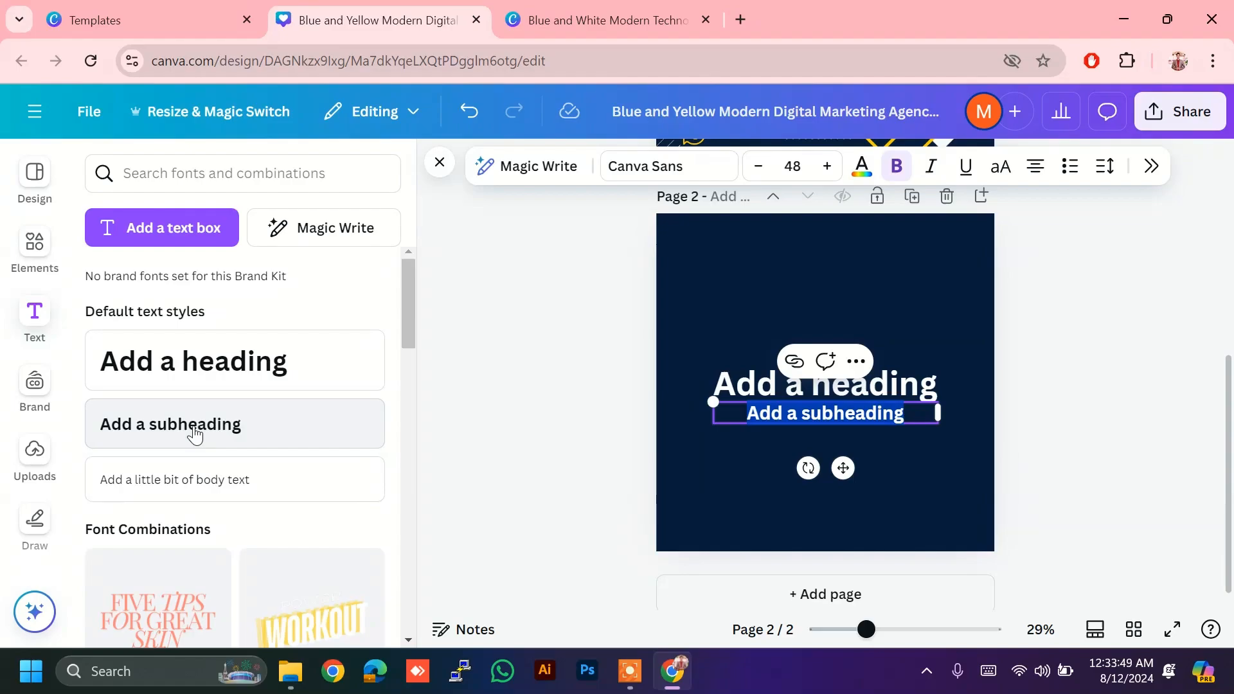
{"action": "left_click", "coordinate": [199, 469]}
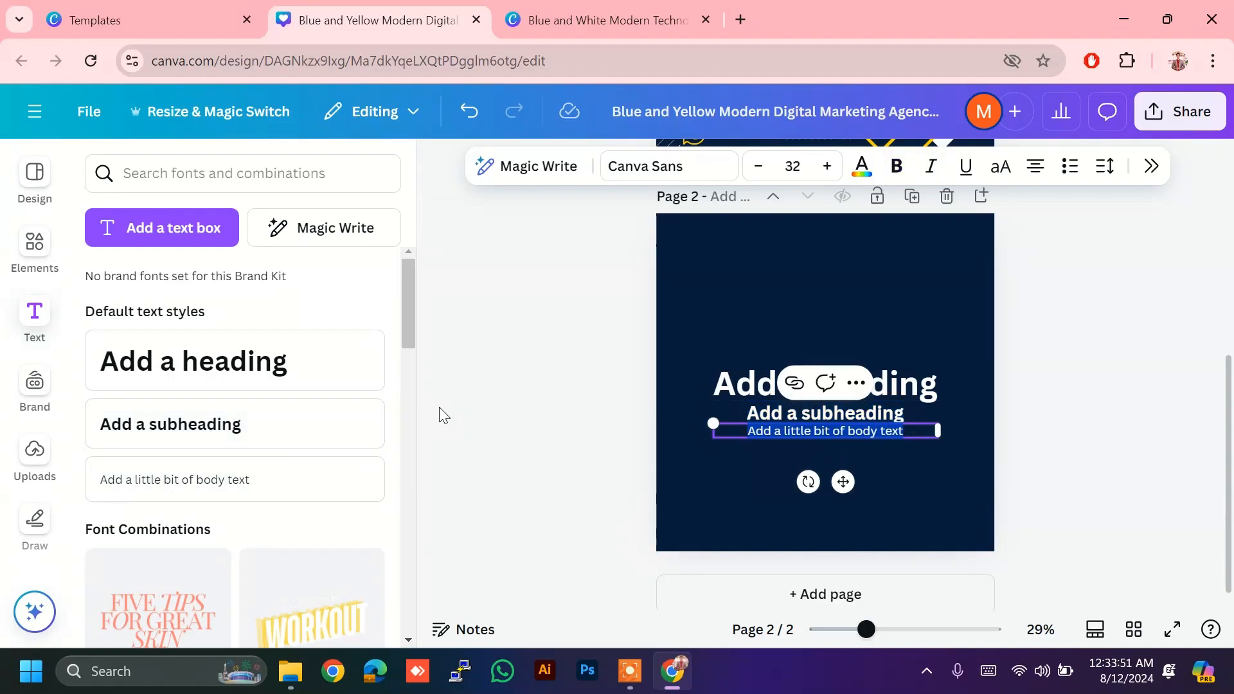
{"action": "scroll", "coordinate": [234, 418], "scroll_direction": "down", "scroll_amount": 5}
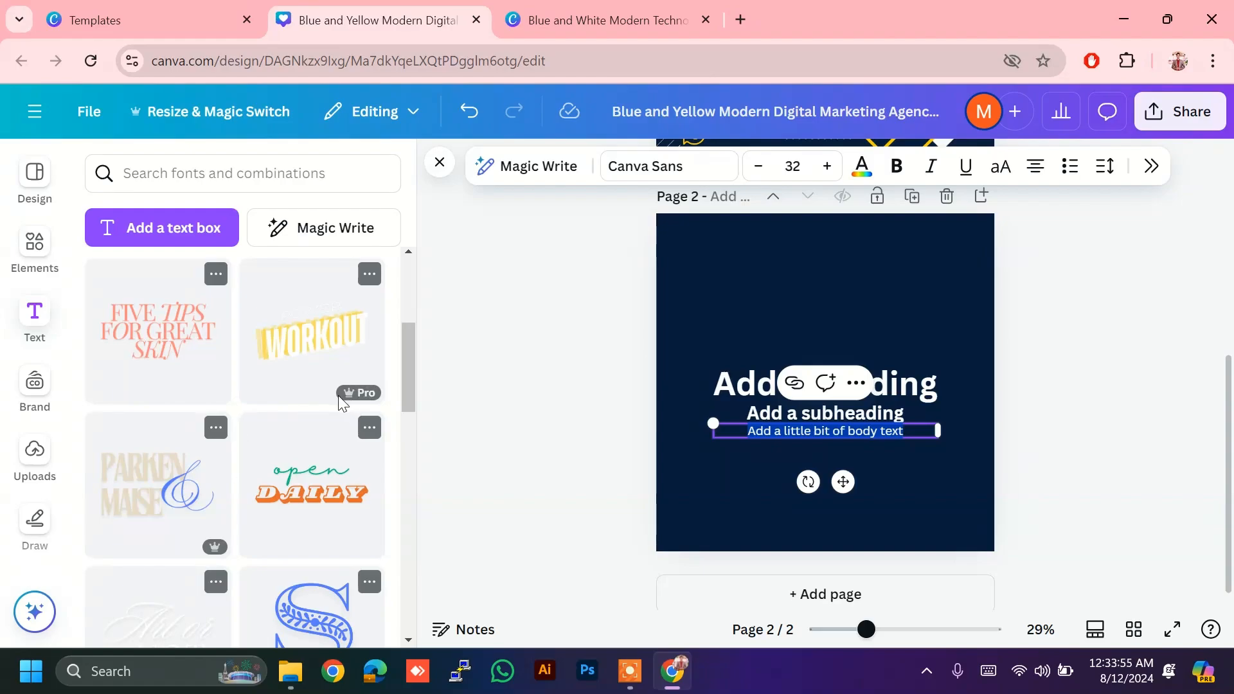
{"action": "scroll", "coordinate": [338, 395], "scroll_direction": "down", "scroll_amount": 5}
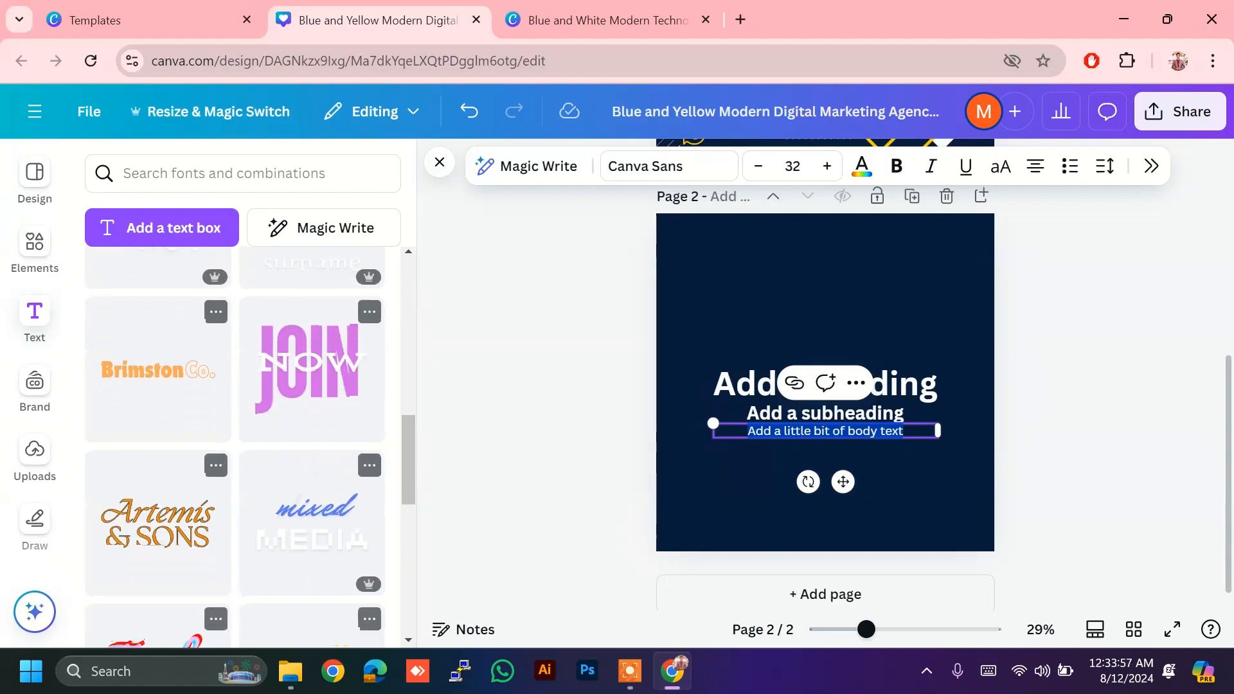
{"action": "left_click", "coordinate": [305, 397]}
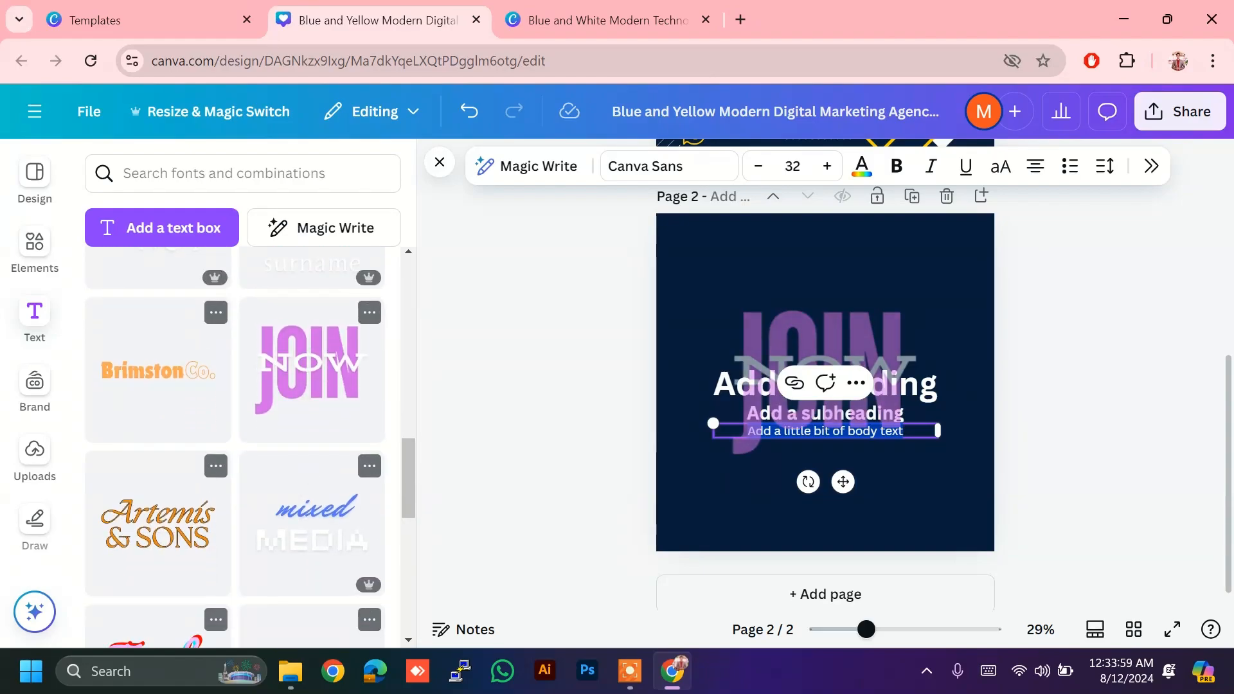
Step: Move the JOIN NOW group to the top of page 2 and change NOW to NOWW
{"action": "left_click", "coordinate": [835, 327]}
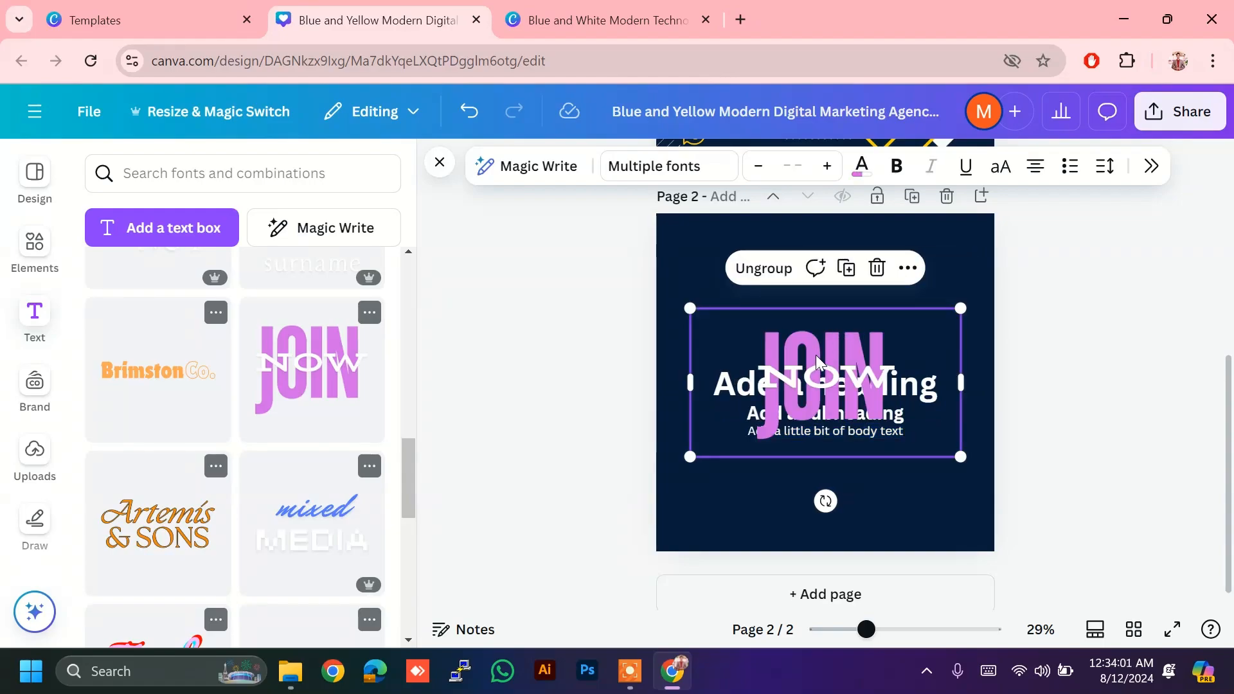
{"action": "left_click_drag", "start_coordinate": [816, 353], "coordinate": [815, 274]}
{"action": "double_click", "coordinate": [815, 274]}
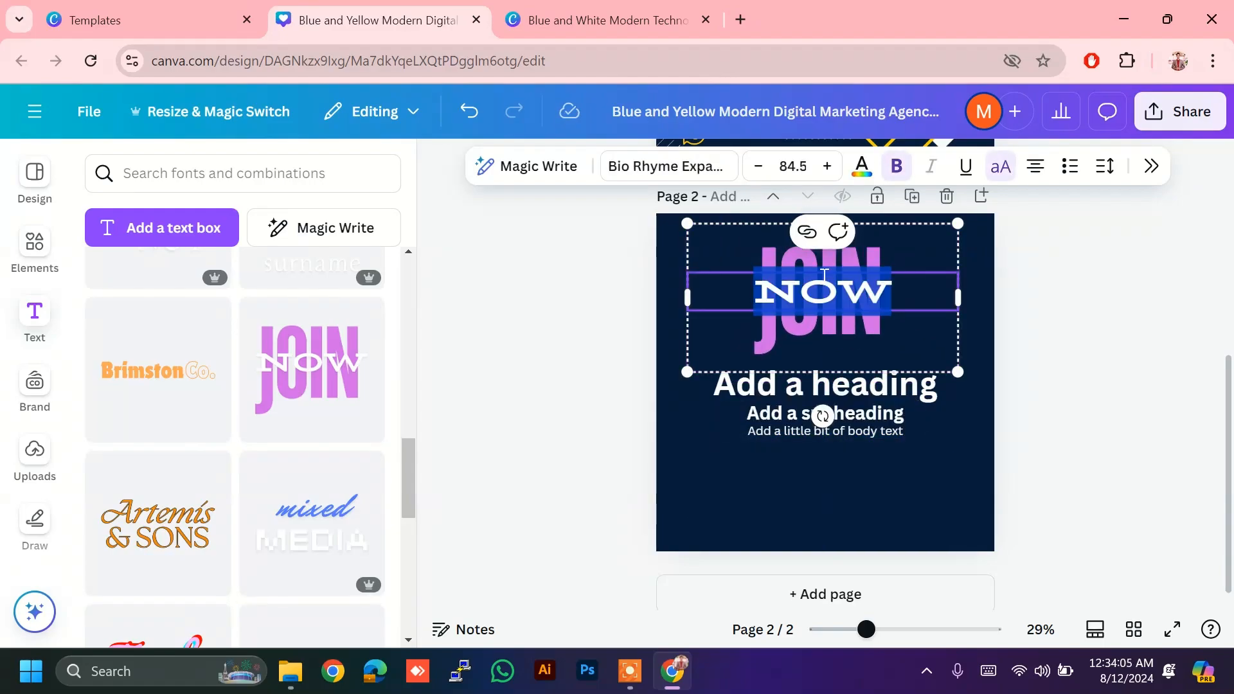
{"action": "left_click", "coordinate": [1083, 329]}
{"action": "left_click", "coordinate": [862, 302]}
{"action": "double_click", "coordinate": [861, 303]}
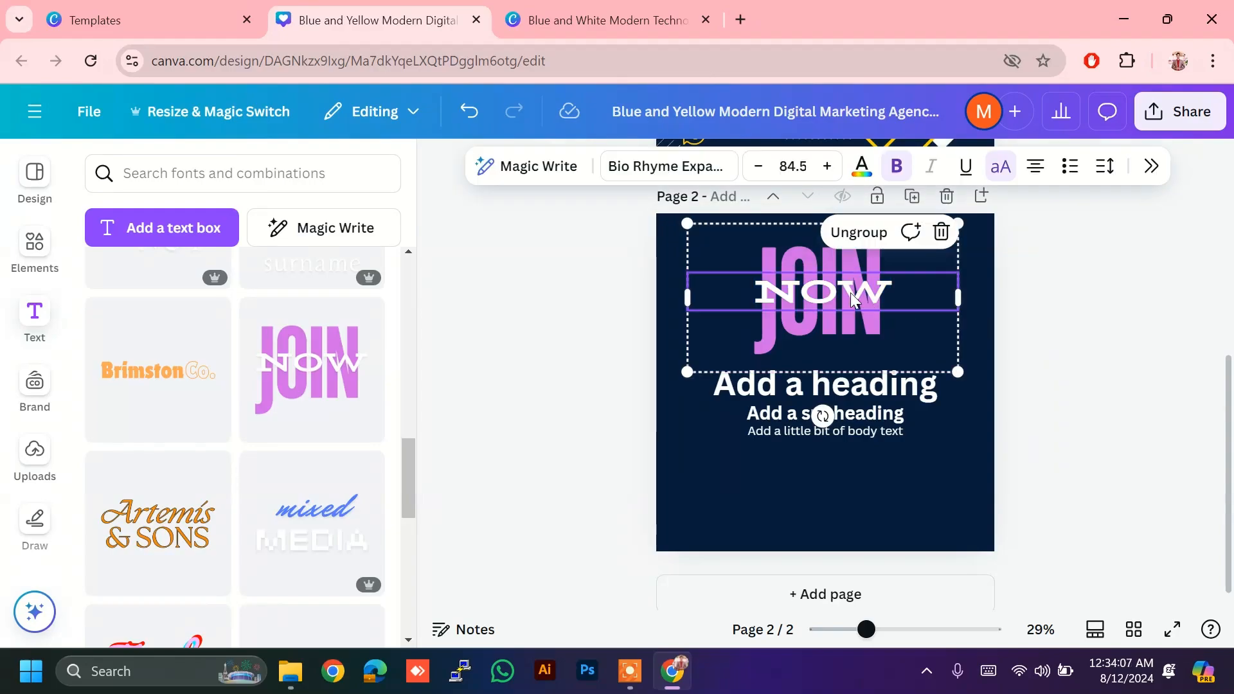
{"action": "left_click", "coordinate": [861, 303]}
{"action": "type", "text": "W"}
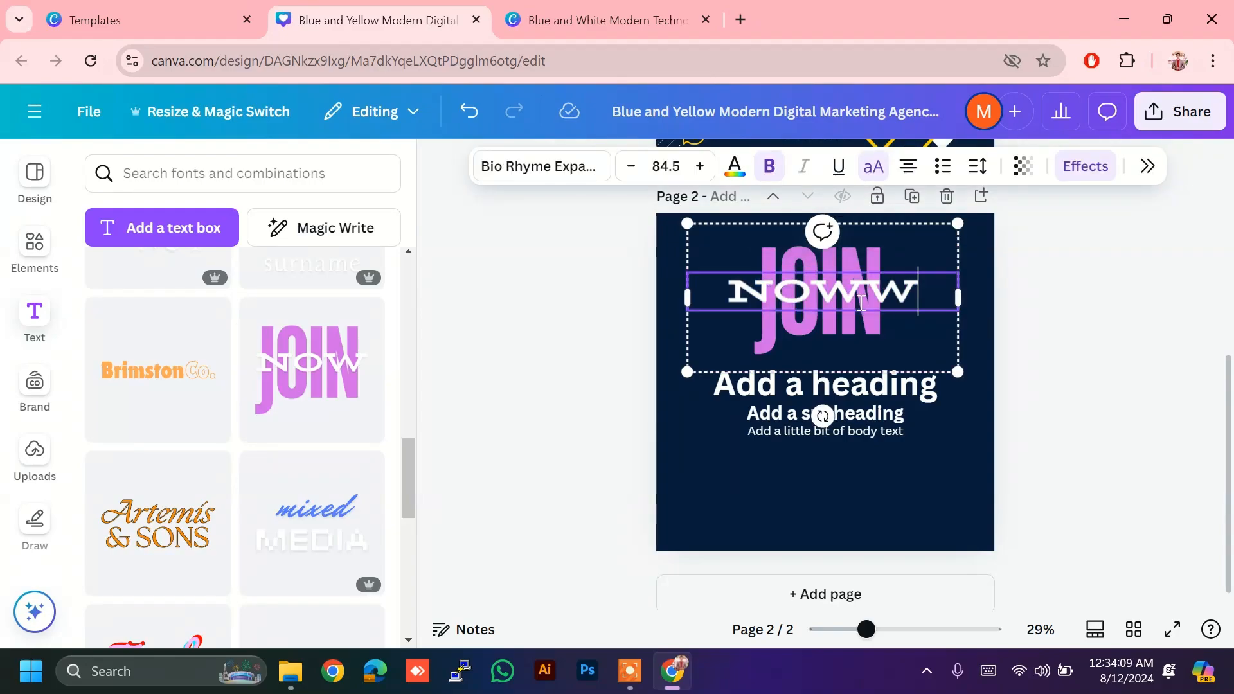
{"action": "left_click", "coordinate": [1047, 268]}
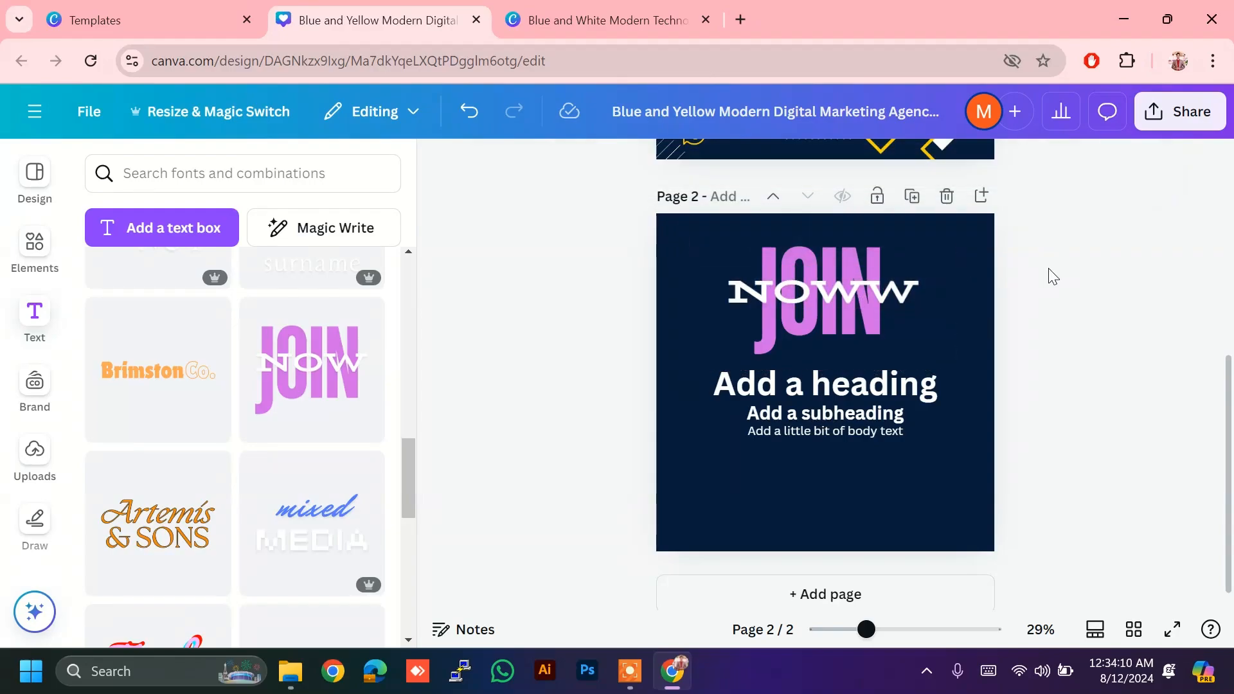
Step: Add an S to the JOIN word so it reads JOINS, then reselect the group
{"action": "left_click", "coordinate": [827, 264]}
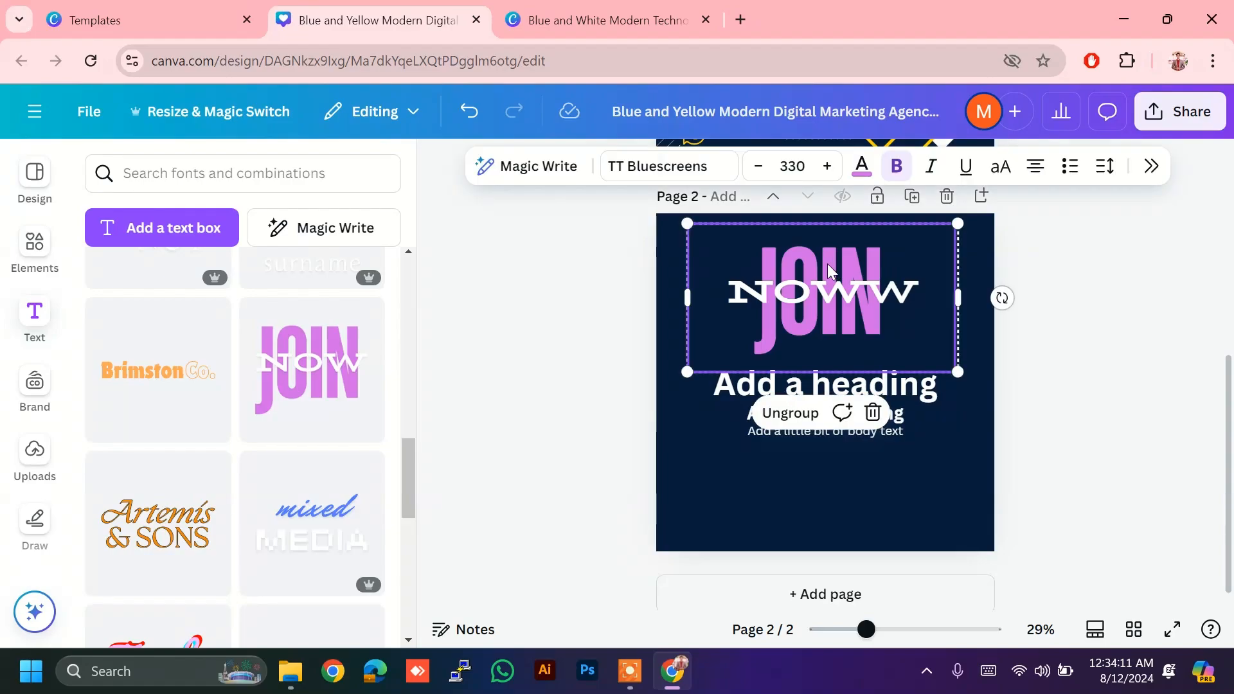
{"action": "double_click", "coordinate": [907, 252]}
{"action": "type", "text": "S"}
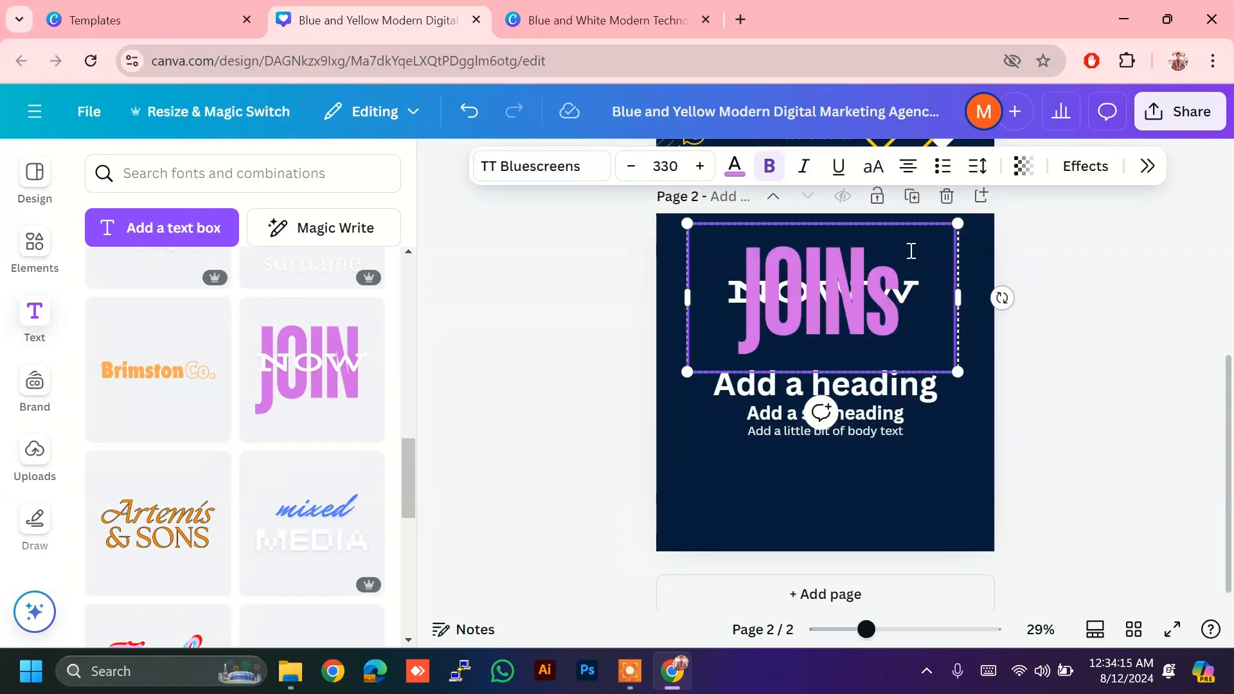
{"action": "left_click", "coordinate": [1154, 286]}
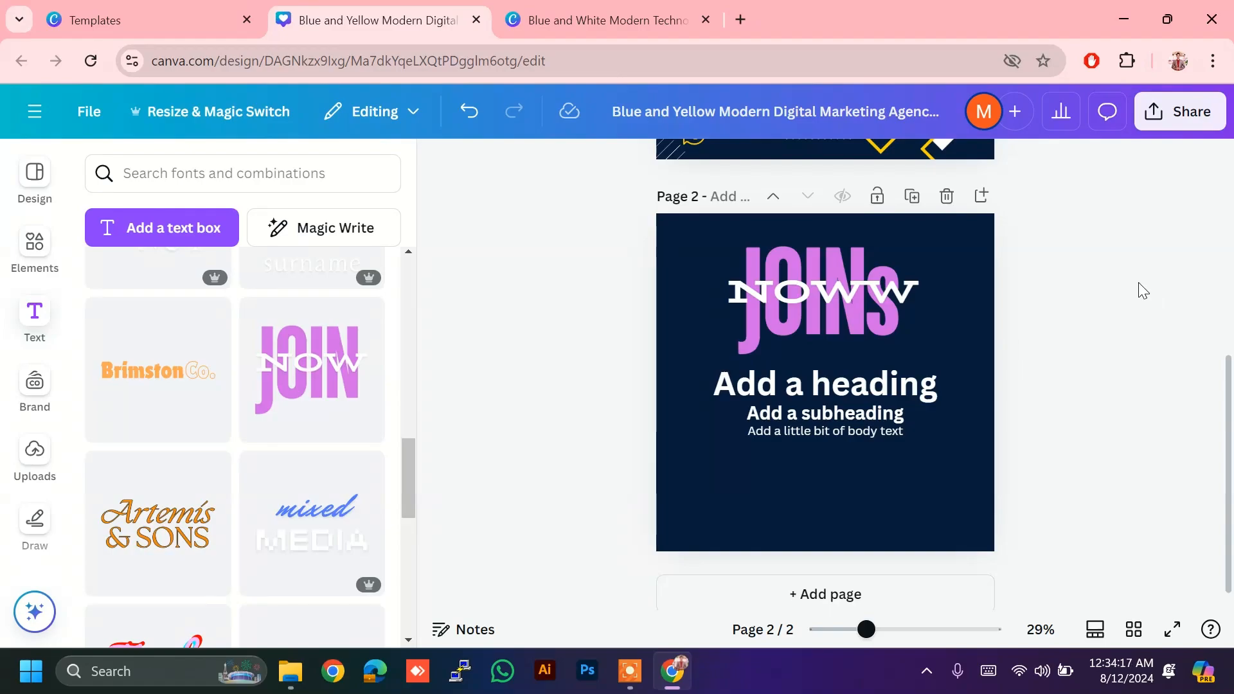
{"action": "left_click", "coordinate": [826, 280]}
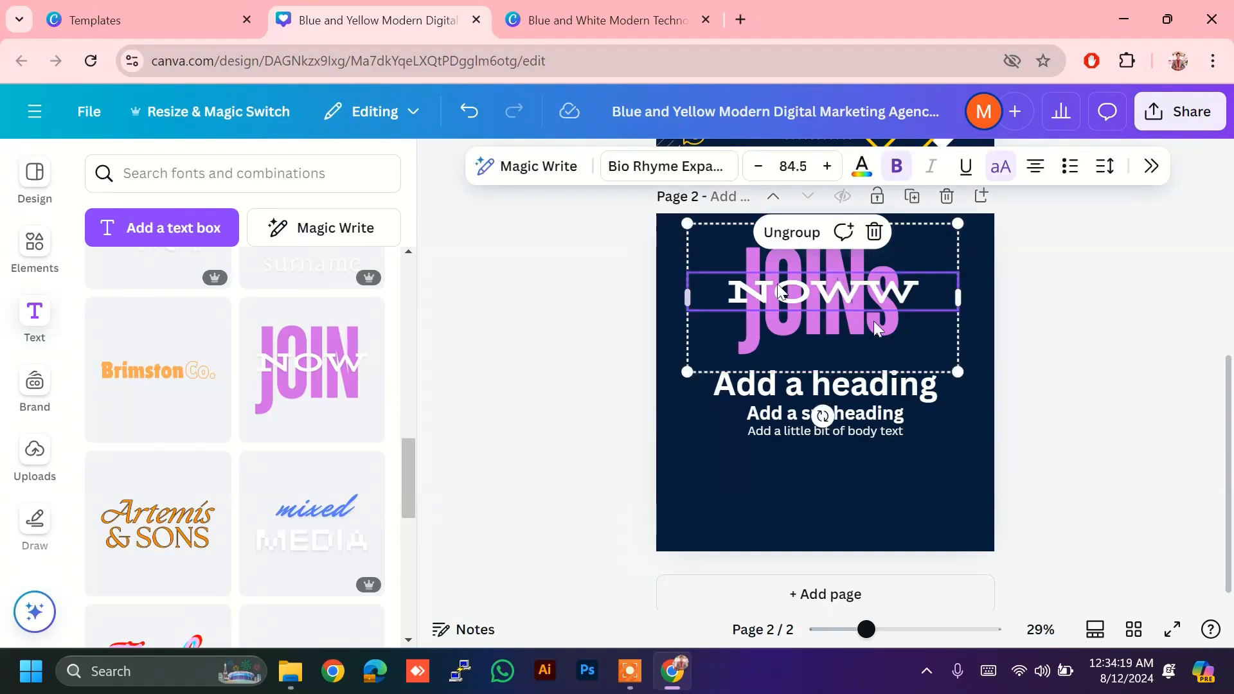
Step: Turn off bold on the white NOWW text lying across JOINS
{"action": "left_click", "coordinate": [715, 168]}
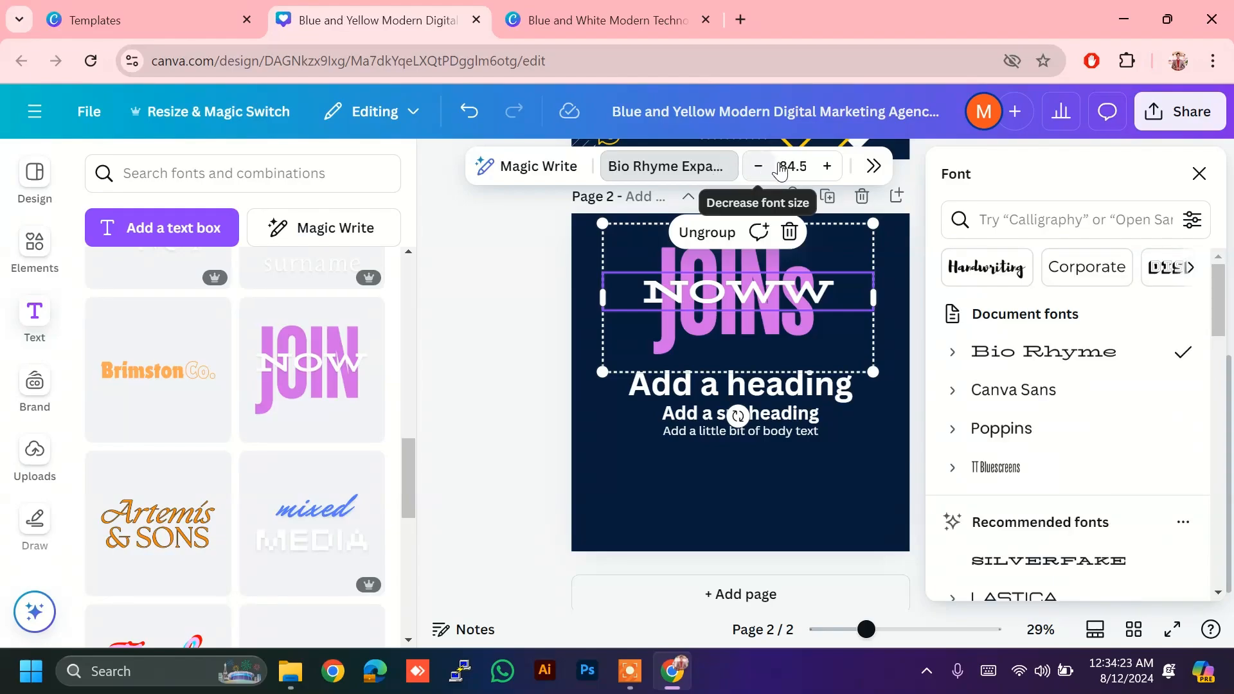
{"action": "key", "text": "Escape"}
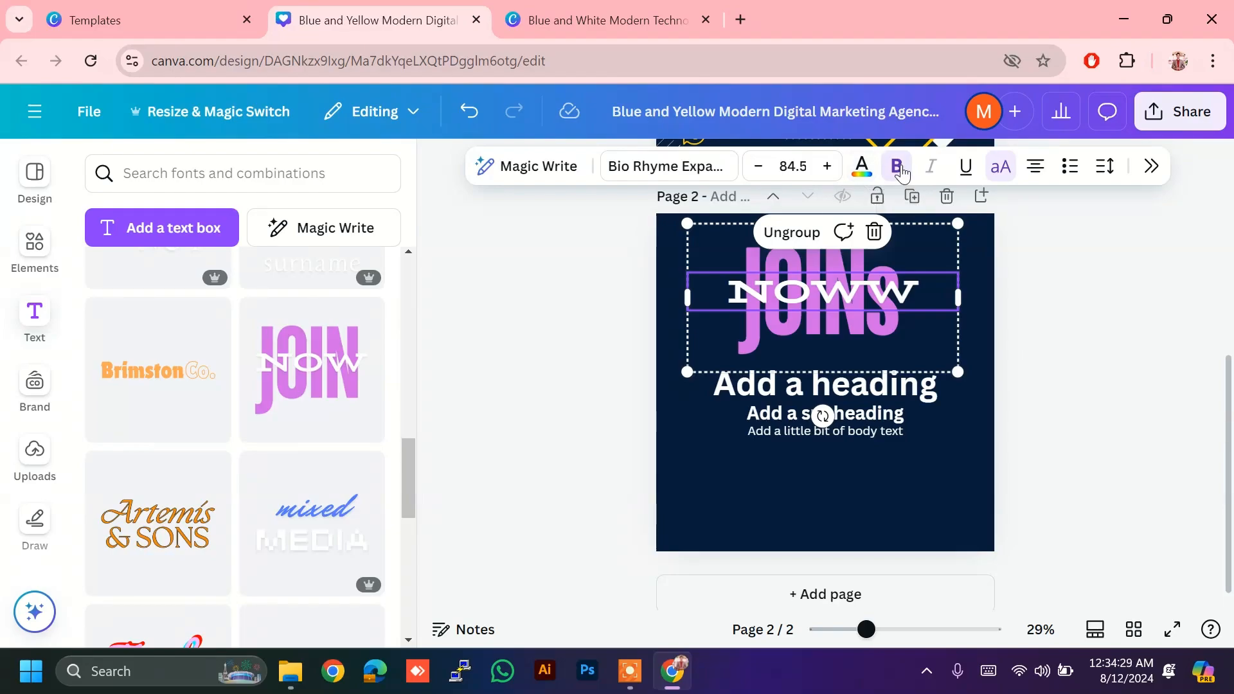
{"action": "left_click", "coordinate": [900, 170]}
{"action": "left_click", "coordinate": [902, 170]}
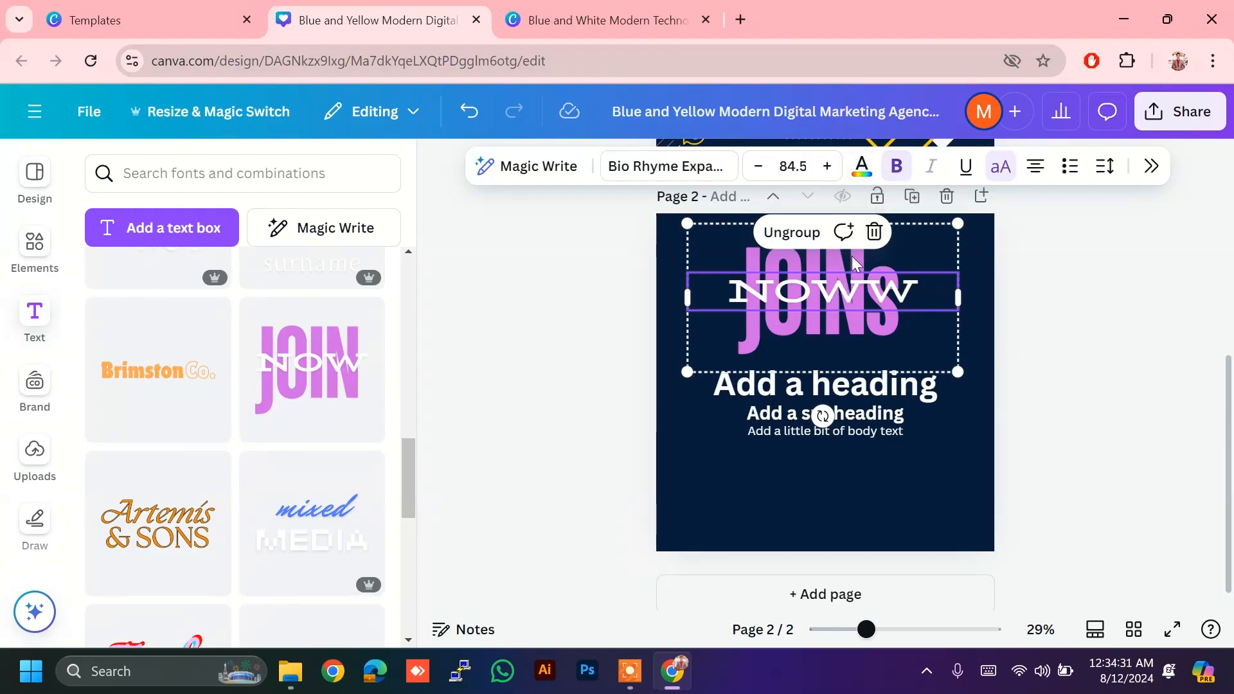
{"action": "left_click", "coordinate": [910, 172]}
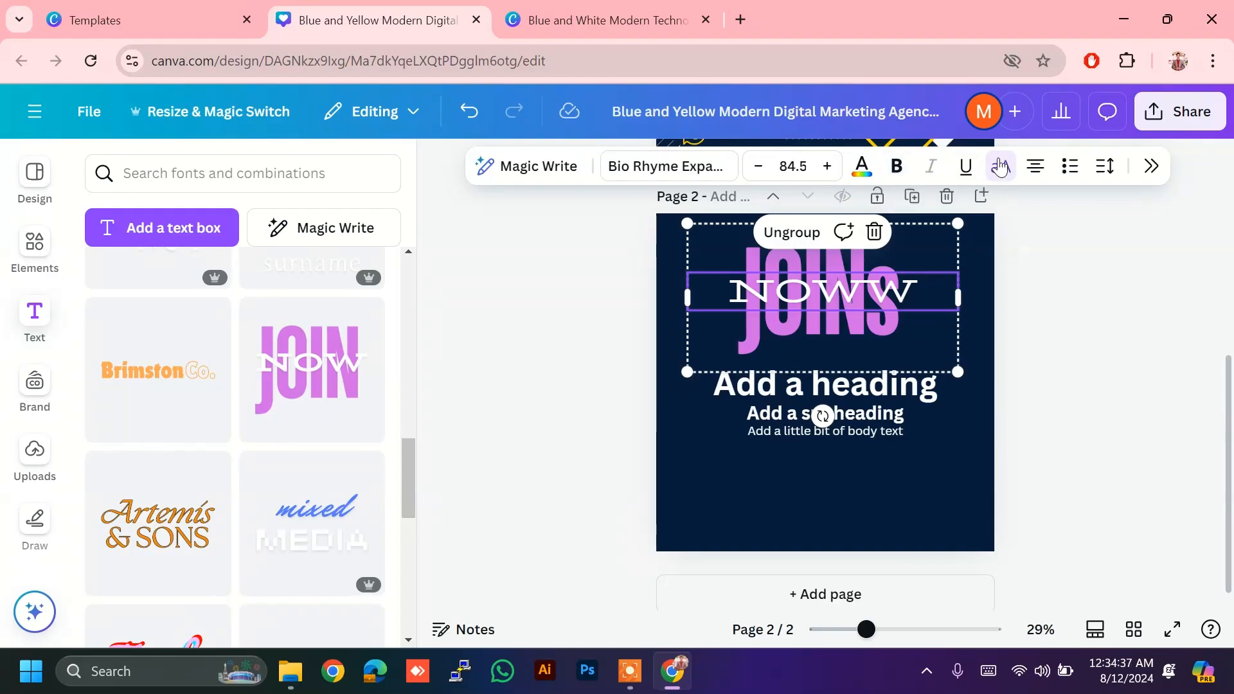
Step: Apply the Playpen Sans handwriting font to the Add a heading text
{"action": "left_click", "coordinate": [862, 393]}
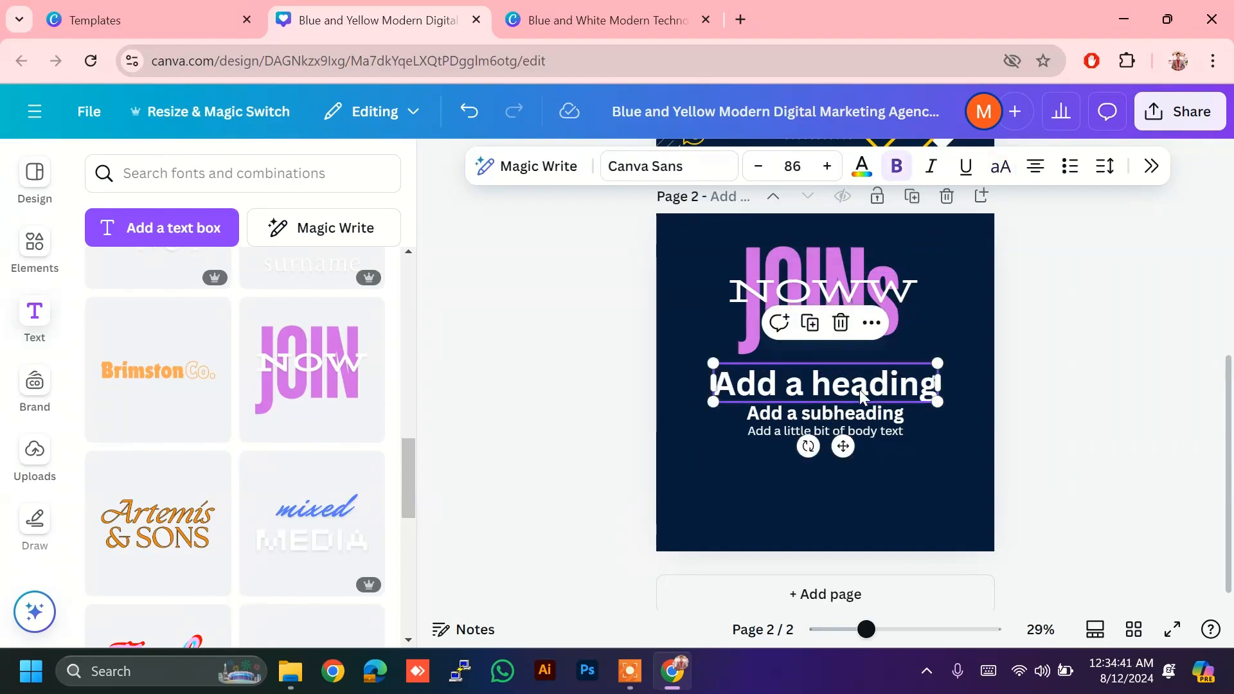
{"action": "left_click", "coordinate": [717, 177]}
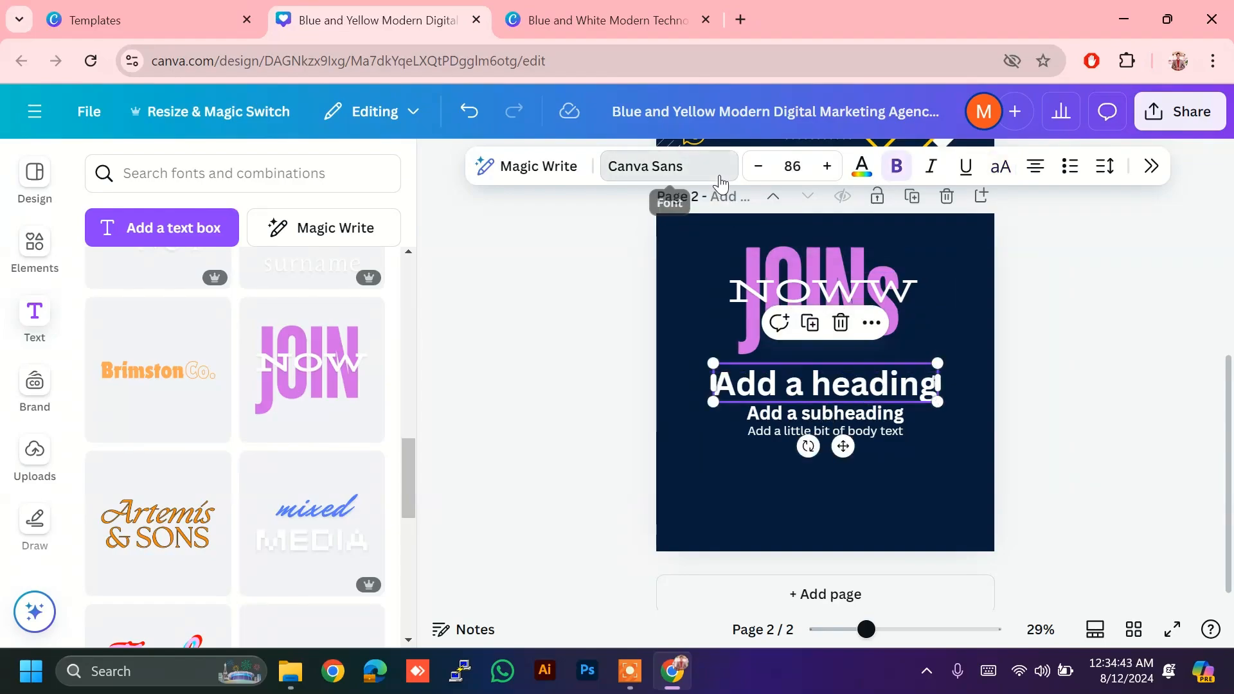
{"action": "left_click", "coordinate": [1021, 270]}
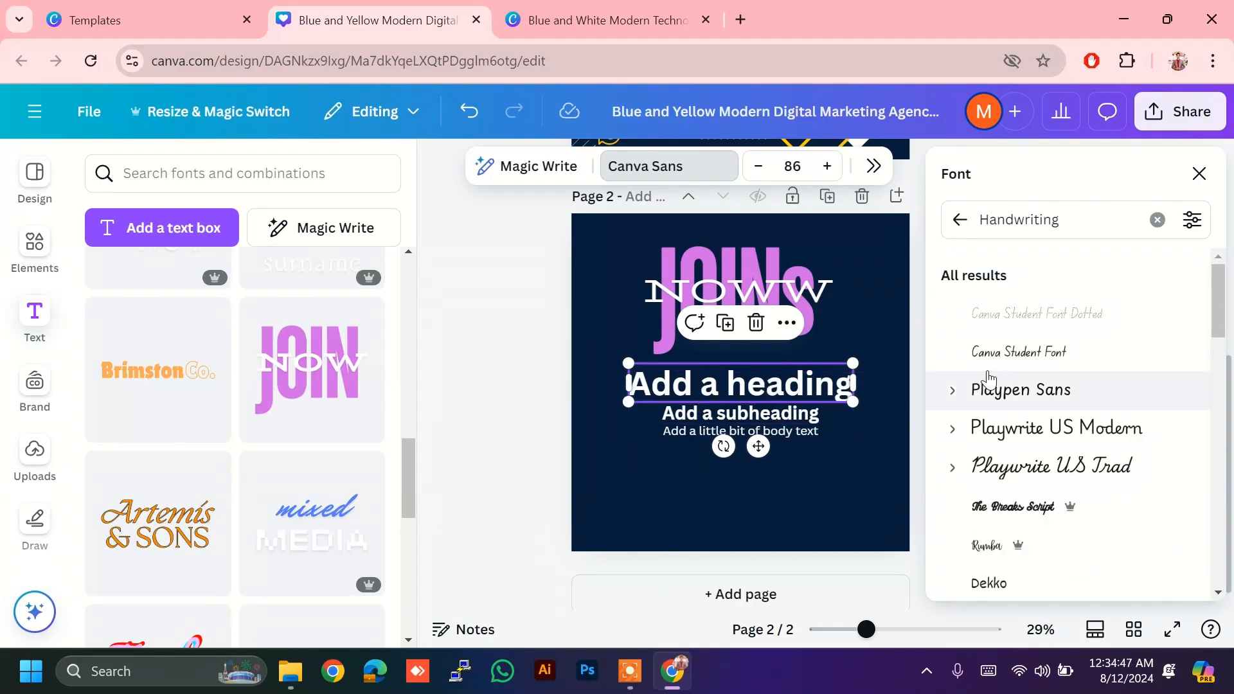
{"action": "left_click", "coordinate": [1011, 390]}
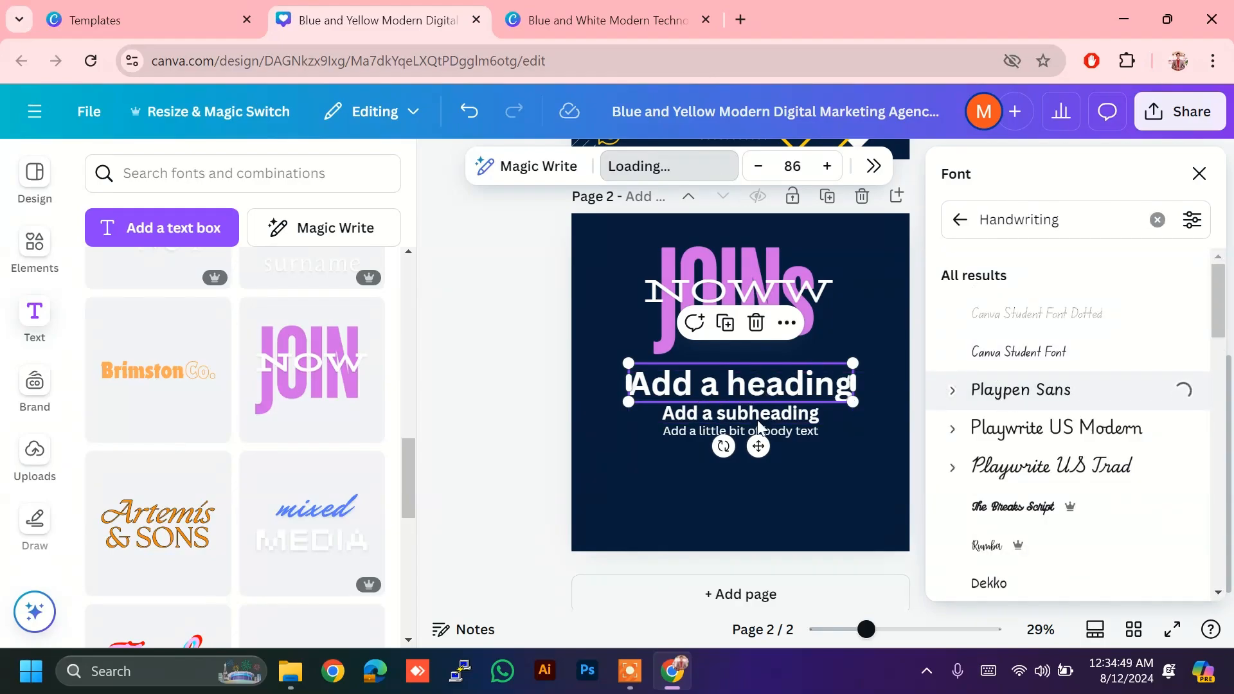
{"action": "left_click", "coordinate": [637, 454]}
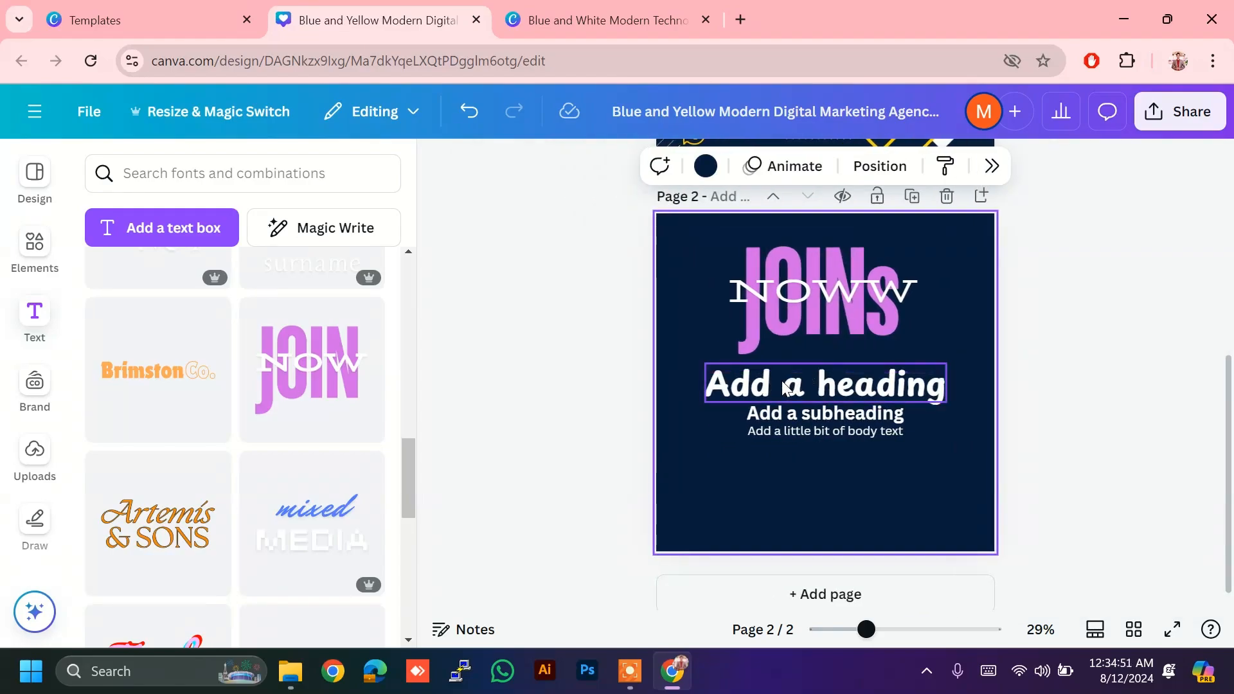
Step: Enlarge the heading to size 87 and underline it
{"action": "left_click", "coordinate": [734, 394]}
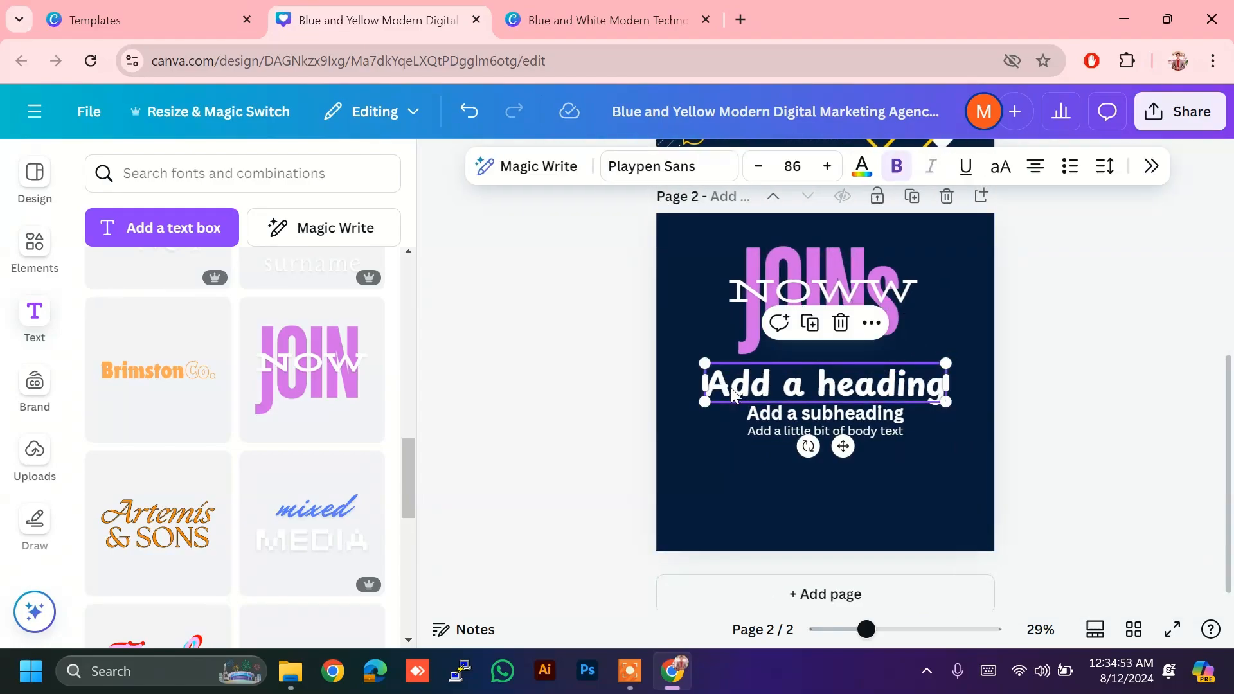
{"action": "left_click", "coordinate": [827, 166]}
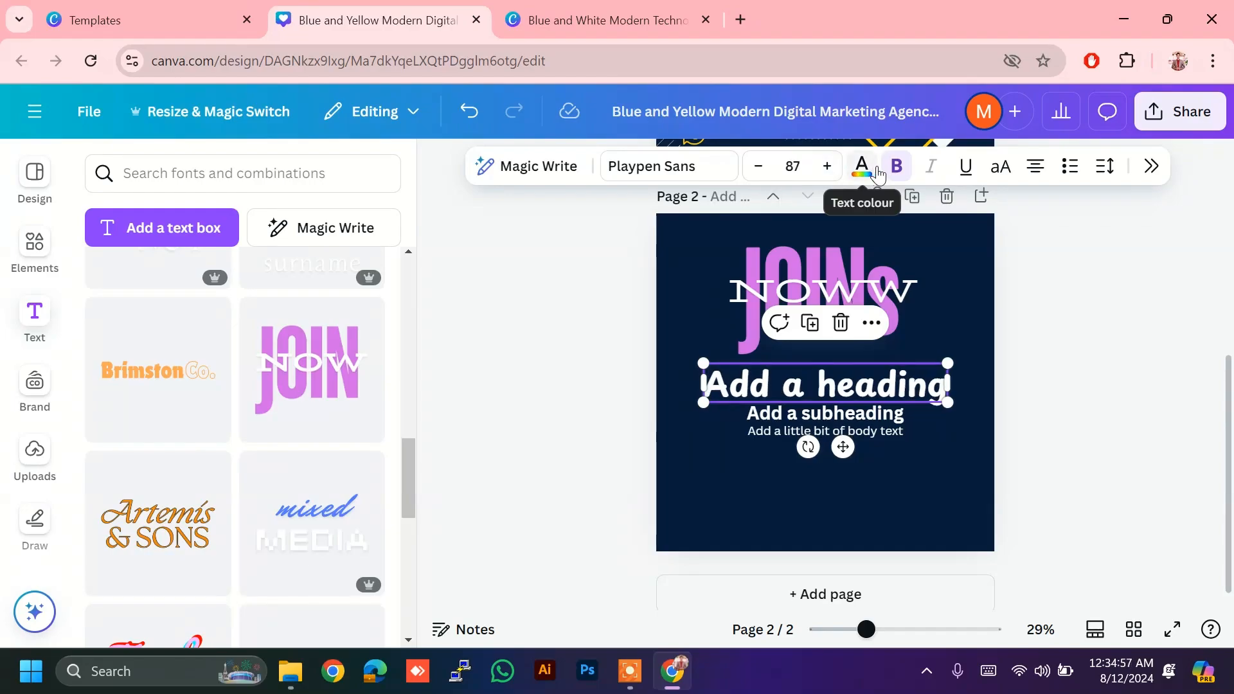
{"action": "left_click", "coordinate": [965, 167]}
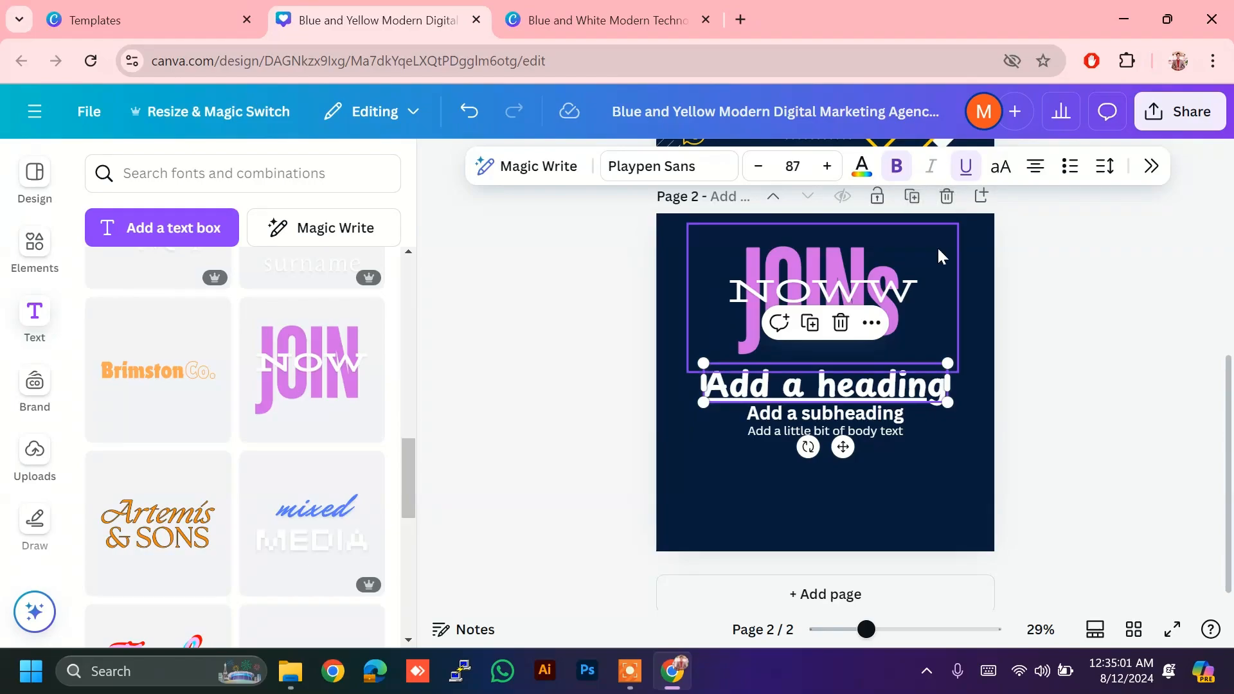
Step: Justify the heading, make it a numbered list item, and check its spacing settings
{"action": "left_click", "coordinate": [1046, 174]}
{"action": "left_click", "coordinate": [1045, 174]}
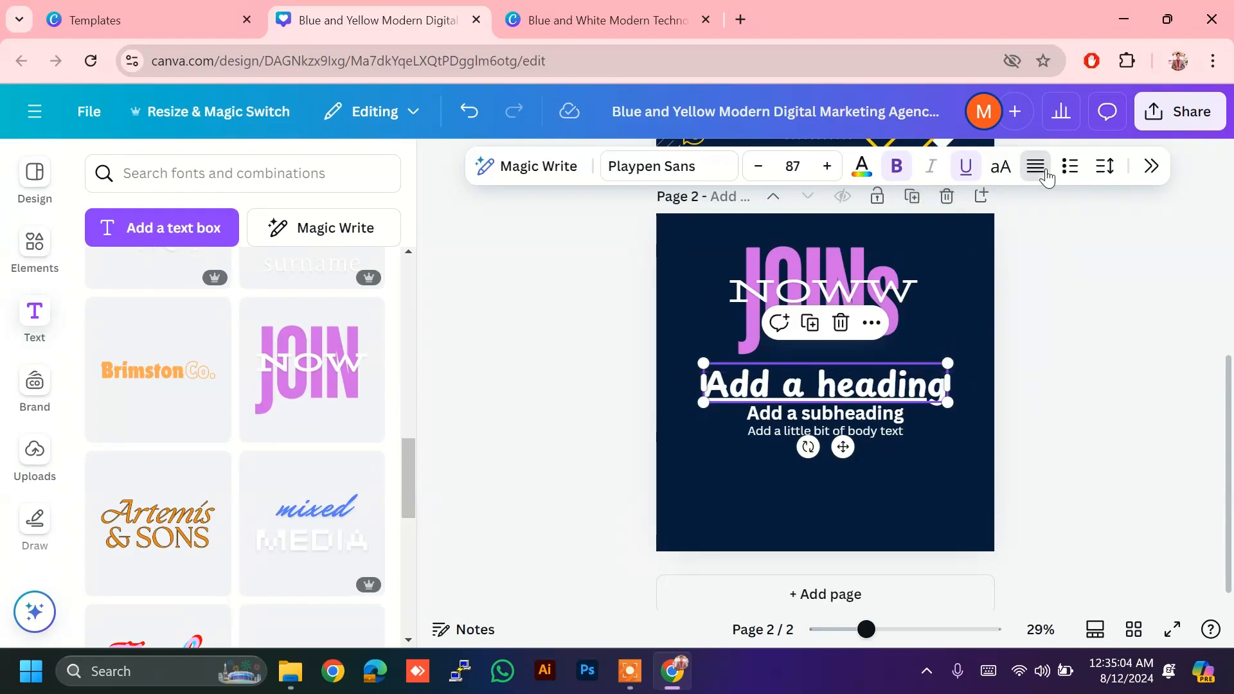
{"action": "left_click", "coordinate": [1083, 178]}
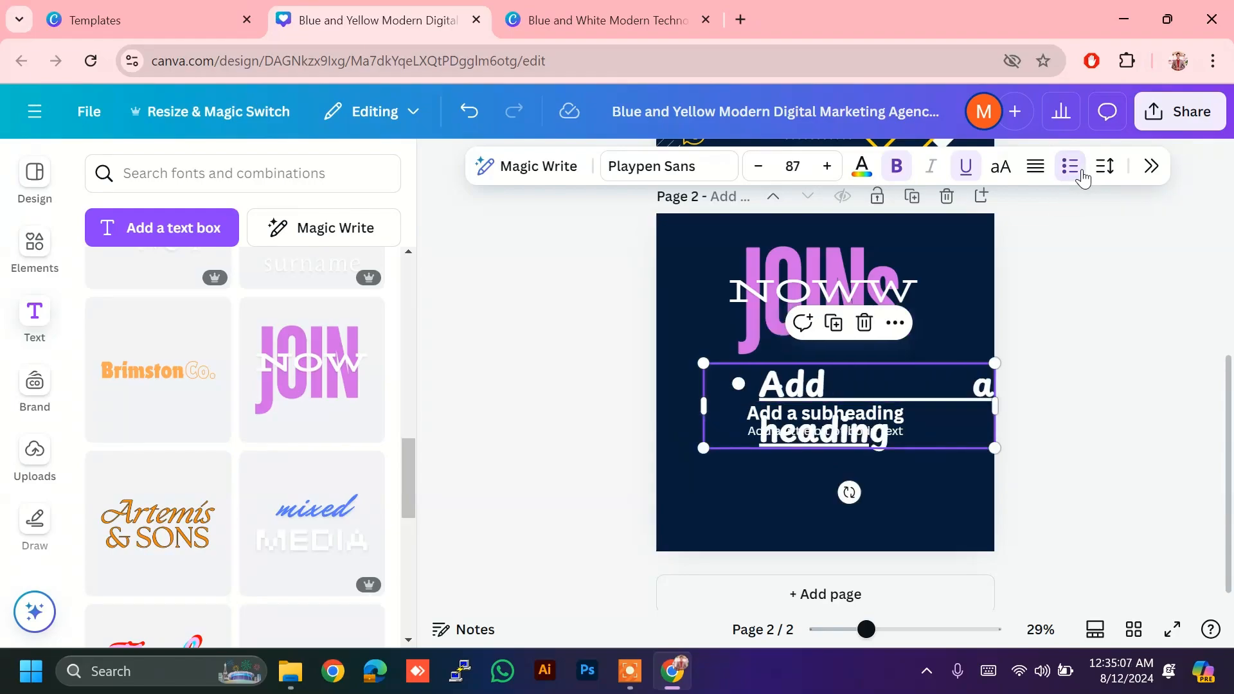
{"action": "left_click", "coordinate": [1084, 178]}
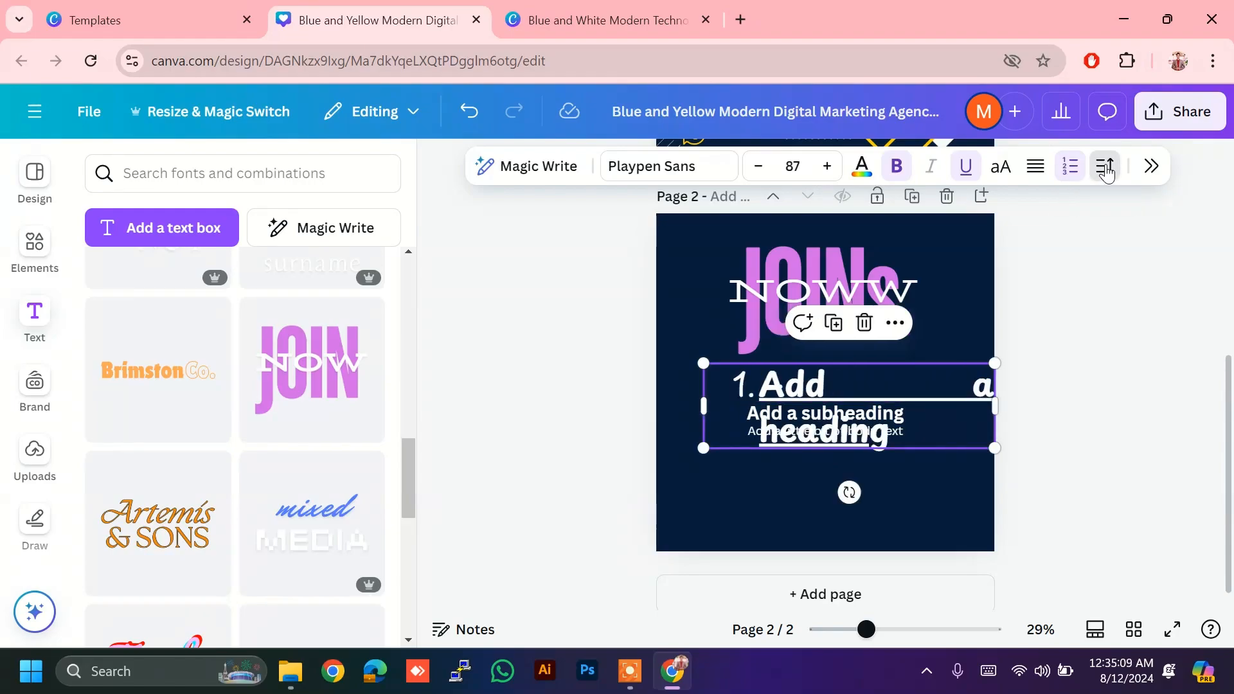
{"action": "left_click", "coordinate": [1106, 168]}
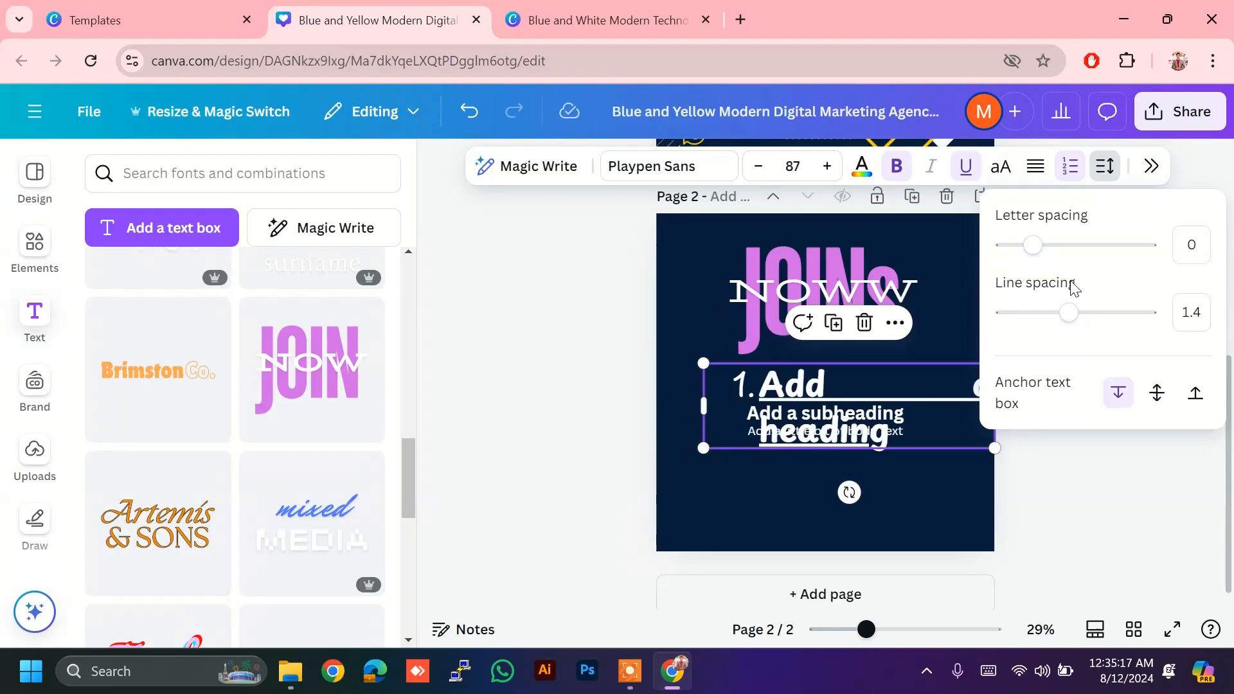
{"action": "left_click", "coordinate": [597, 383]}
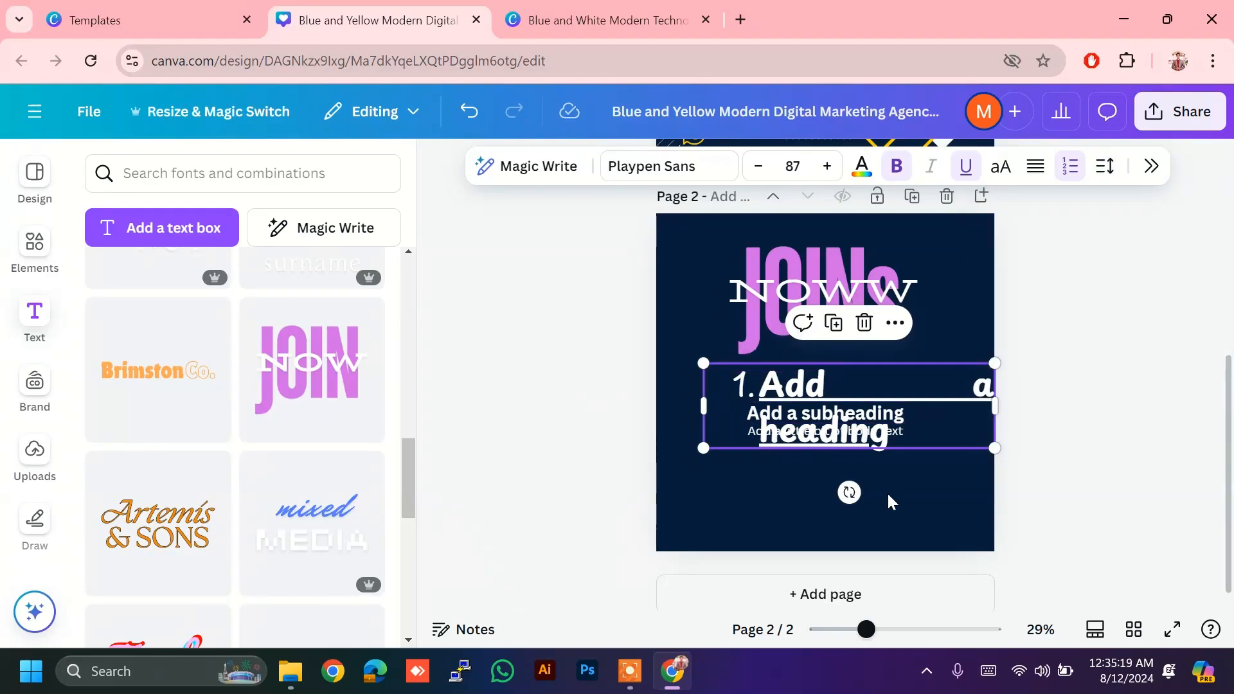
Step: Set the heading's font size to 40
{"action": "left_click", "coordinate": [813, 378]}
{"action": "left_click", "coordinate": [782, 396]}
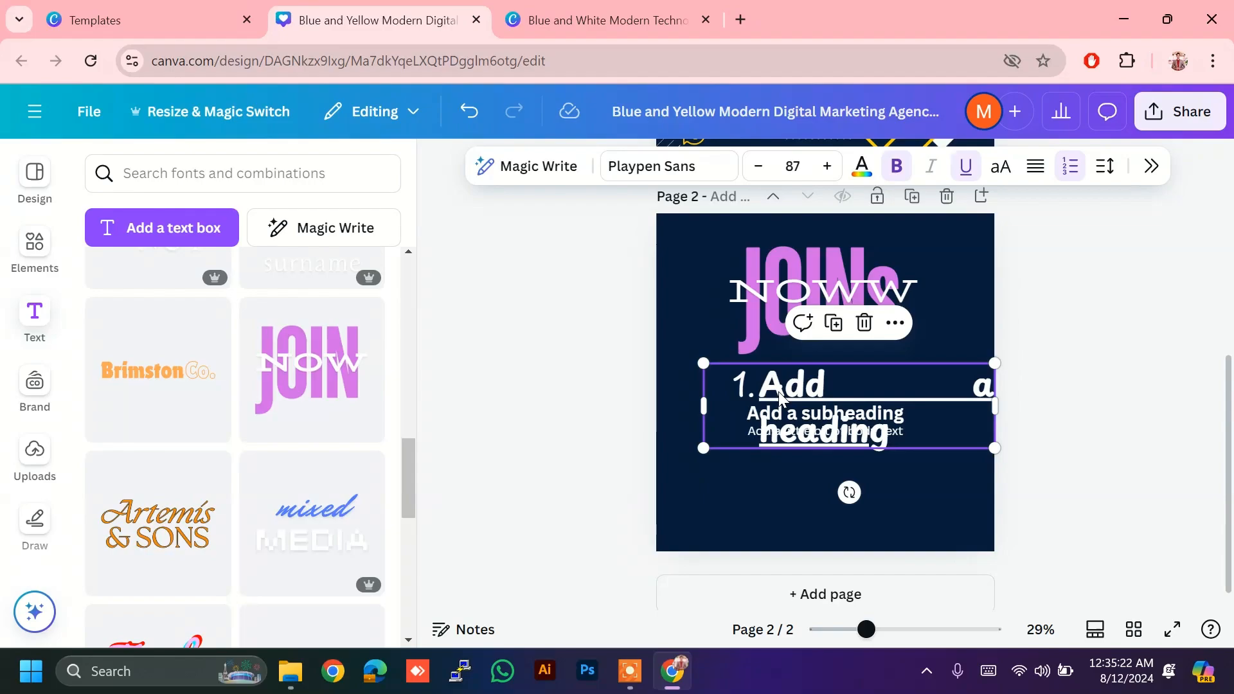
{"action": "left_click", "coordinate": [808, 169]}
{"action": "type", "text": "4"}
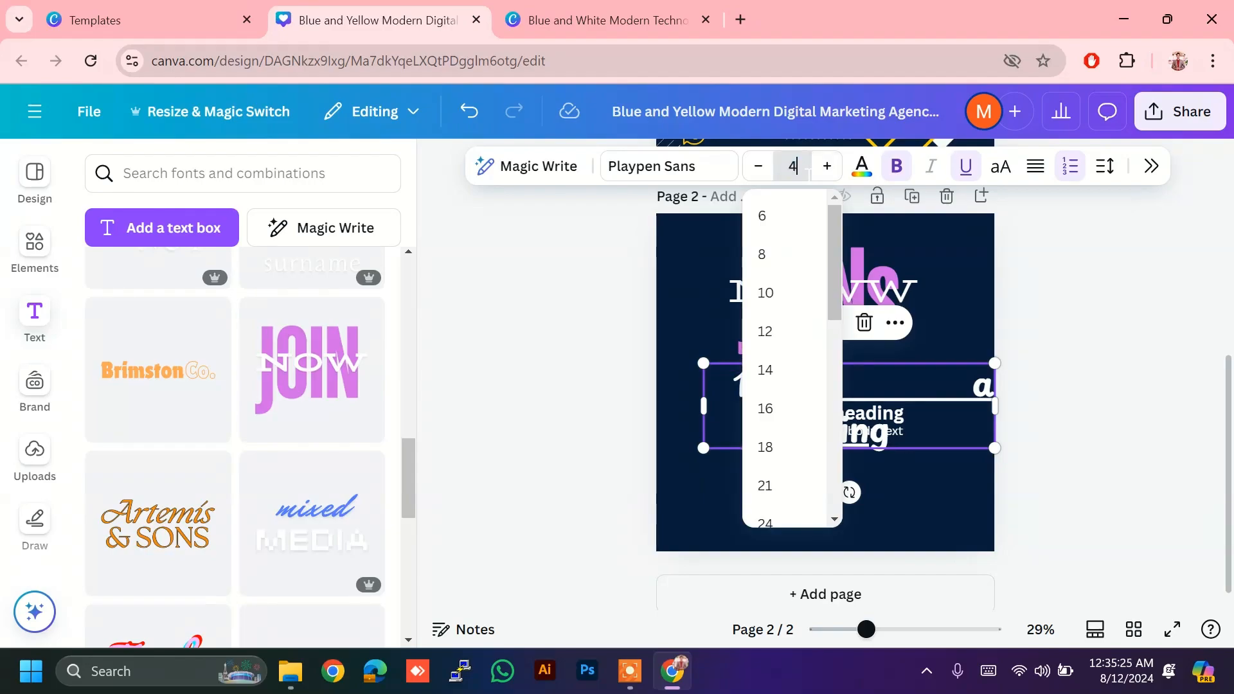
{"action": "type", "text": "0"}
{"action": "key", "text": "Return"}
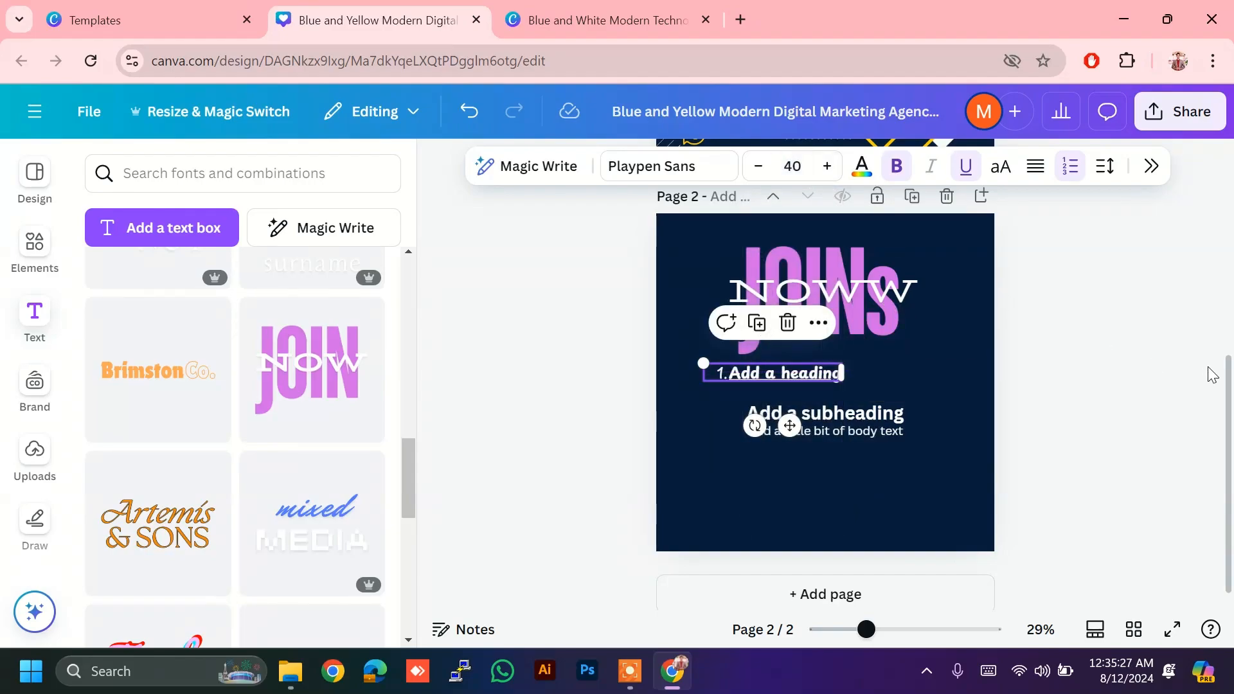
{"action": "left_click", "coordinate": [1213, 375]}
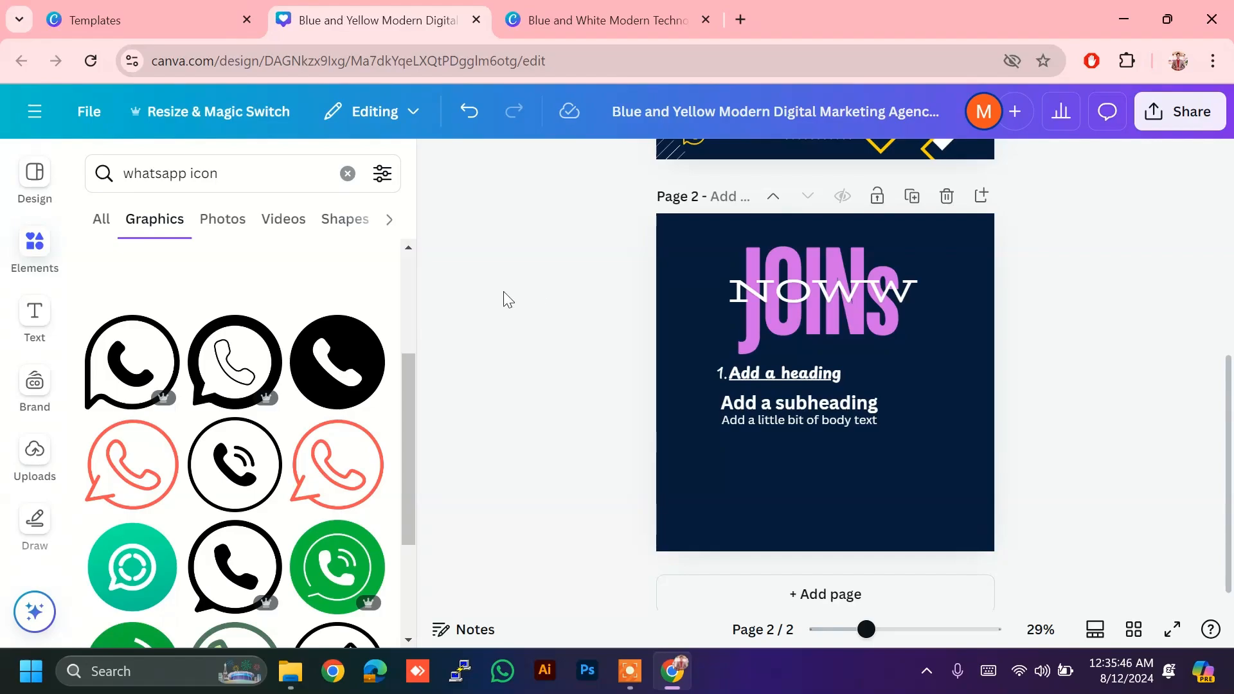
Step: Erase the WhatsApp icon search terms in Elements and start typing 'fr'
{"action": "left_click", "coordinate": [39, 255]}
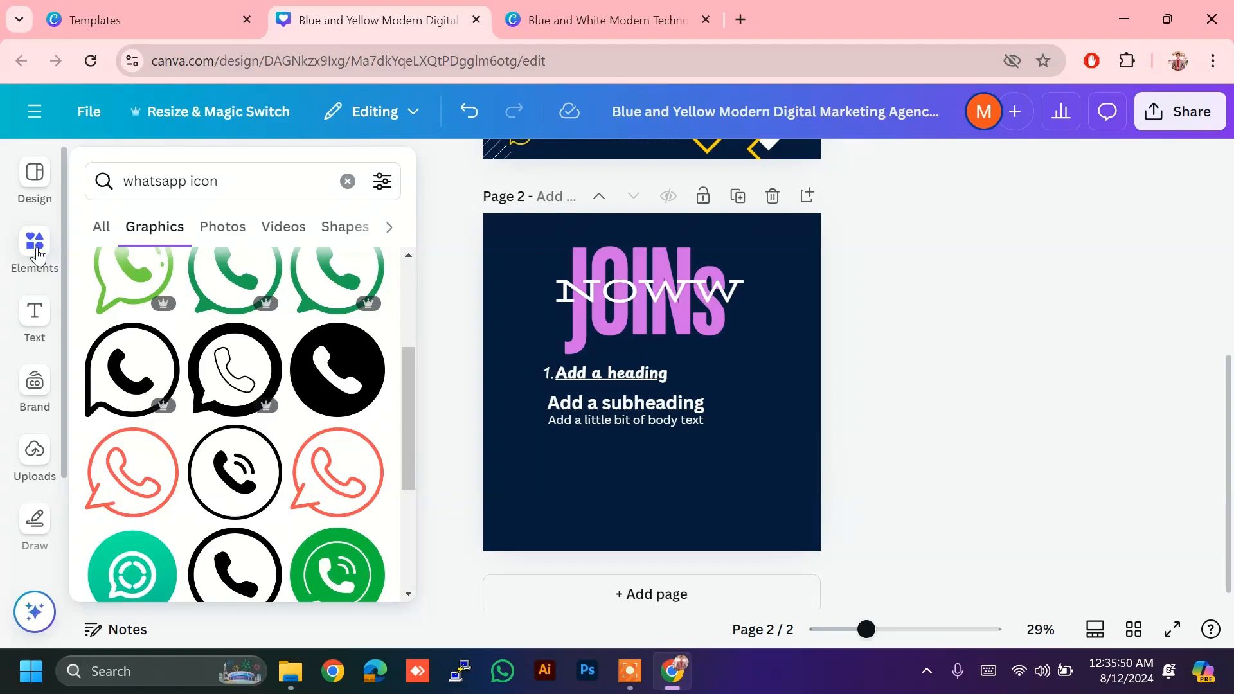
{"action": "left_click", "coordinate": [219, 181]}
{"action": "double_click", "coordinate": [204, 181]}
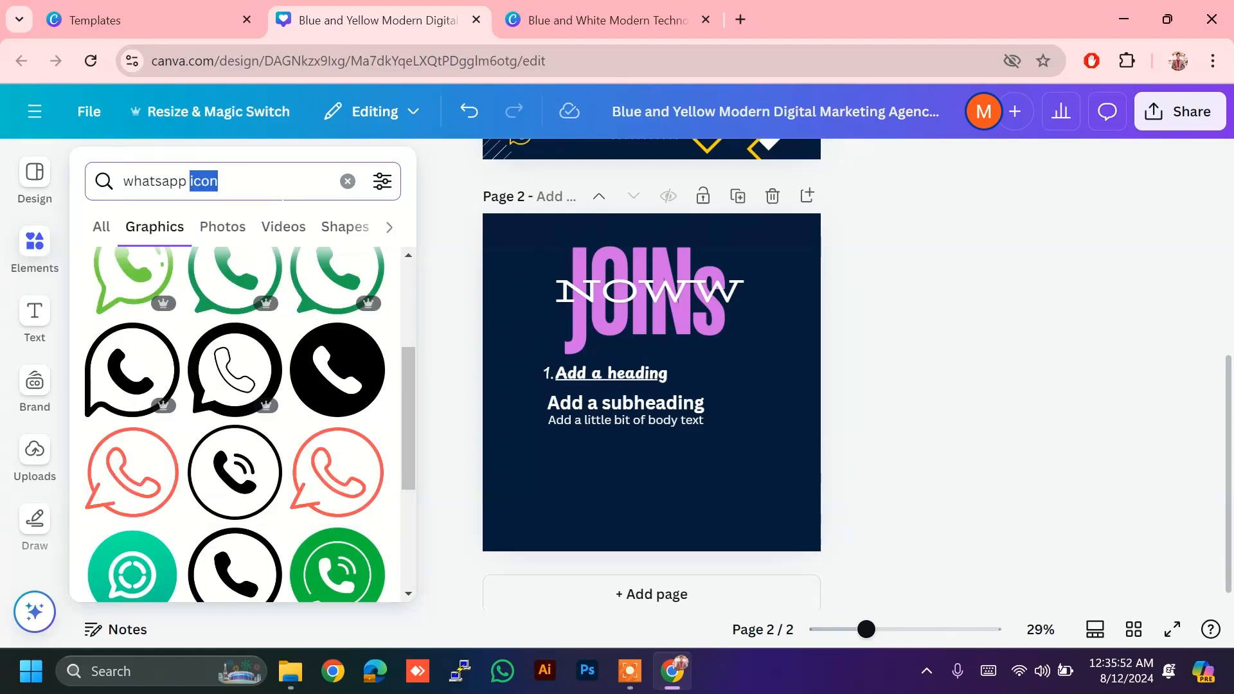
{"action": "key", "text": "BackSpace"}
{"action": "key", "text": "BackSpace"}
{"action": "key", "text": "BackSpace"}
{"action": "key", "text": "BackSpace"}
{"action": "key", "text": "BackSpace"}
{"action": "key", "text": "BackSpace"}
{"action": "key", "text": "BackSpace"}
{"action": "key", "text": "BackSpace"}
{"action": "key", "text": "BackSpace"}
{"action": "key", "text": "BackSpace"}
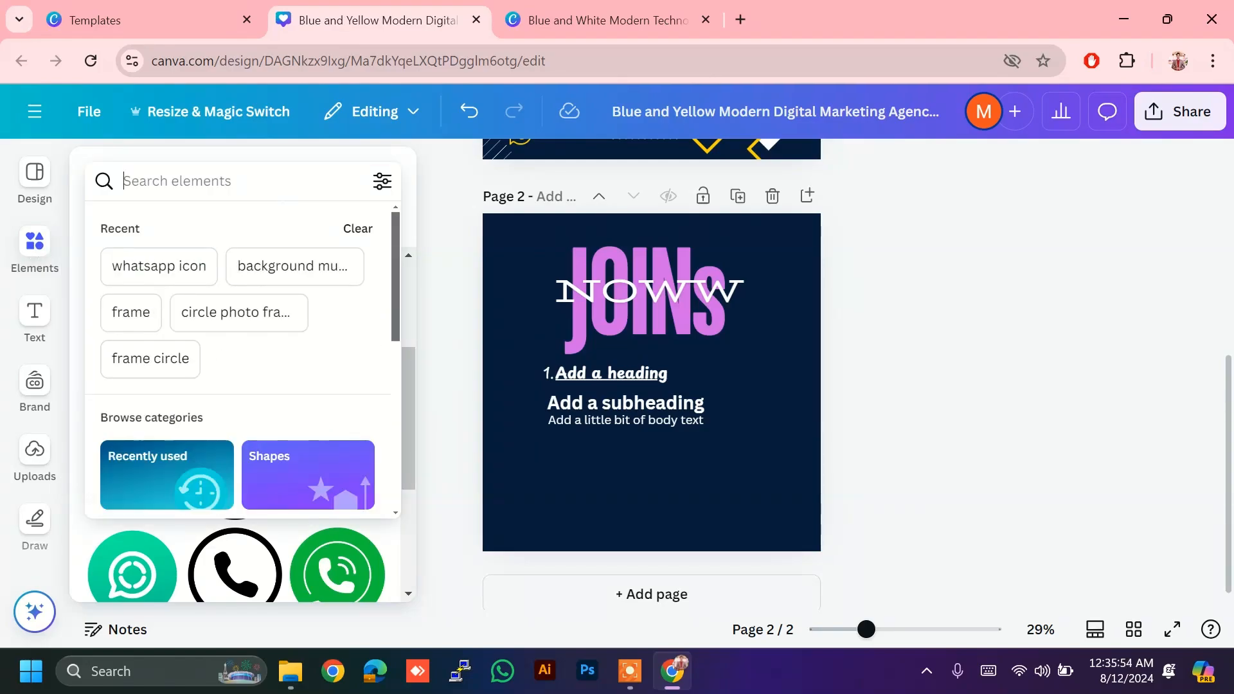
{"action": "type", "text": "fr"}
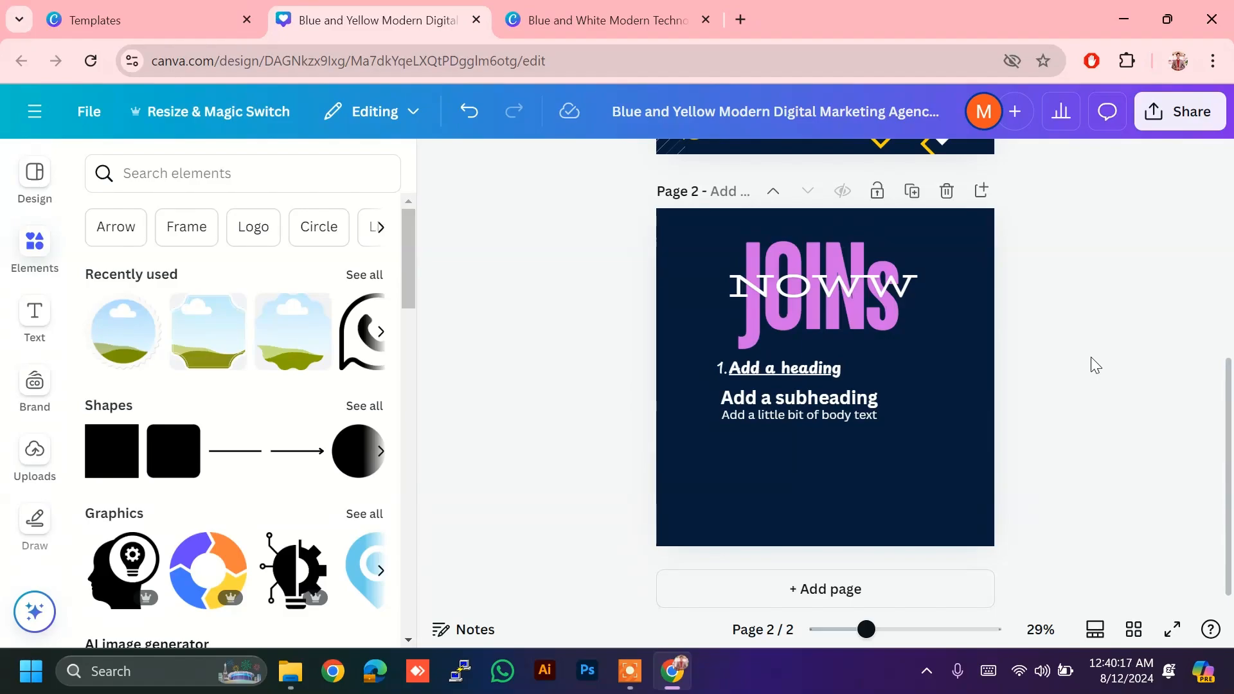
Step: Close the template preview and return to the blue-and-yellow design with Elements open
{"action": "key", "text": "ctrl+Tab"}
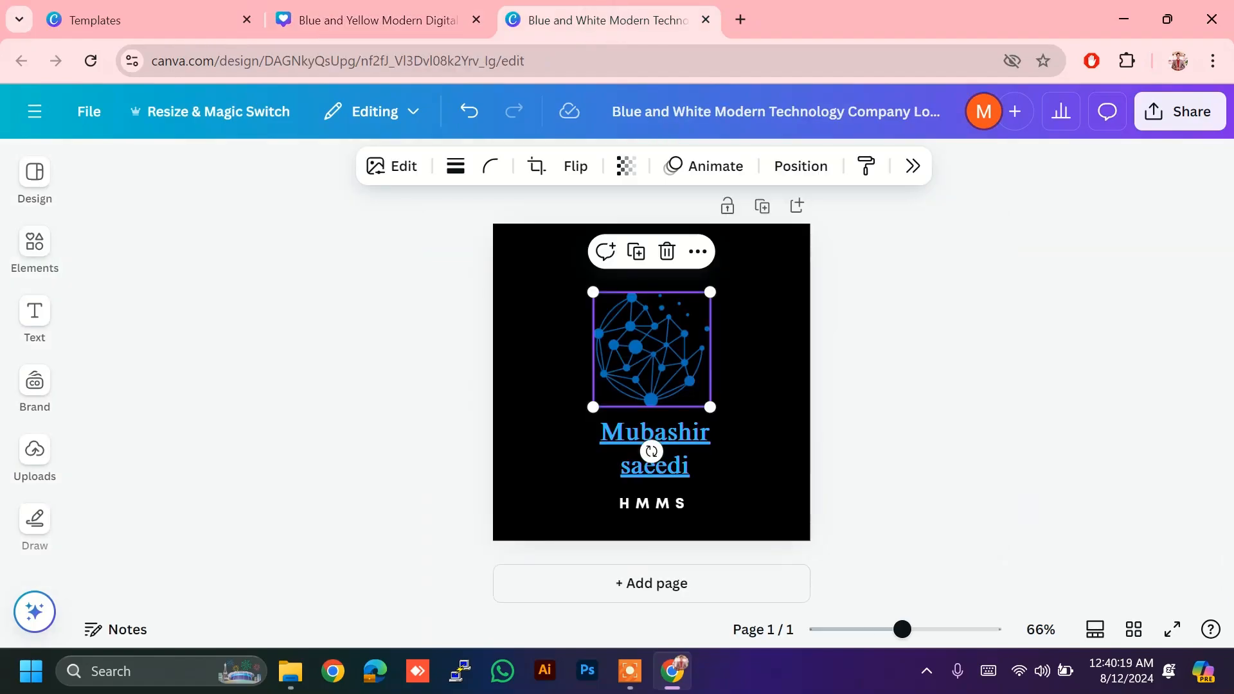
{"action": "key", "text": "ctrl+Tab"}
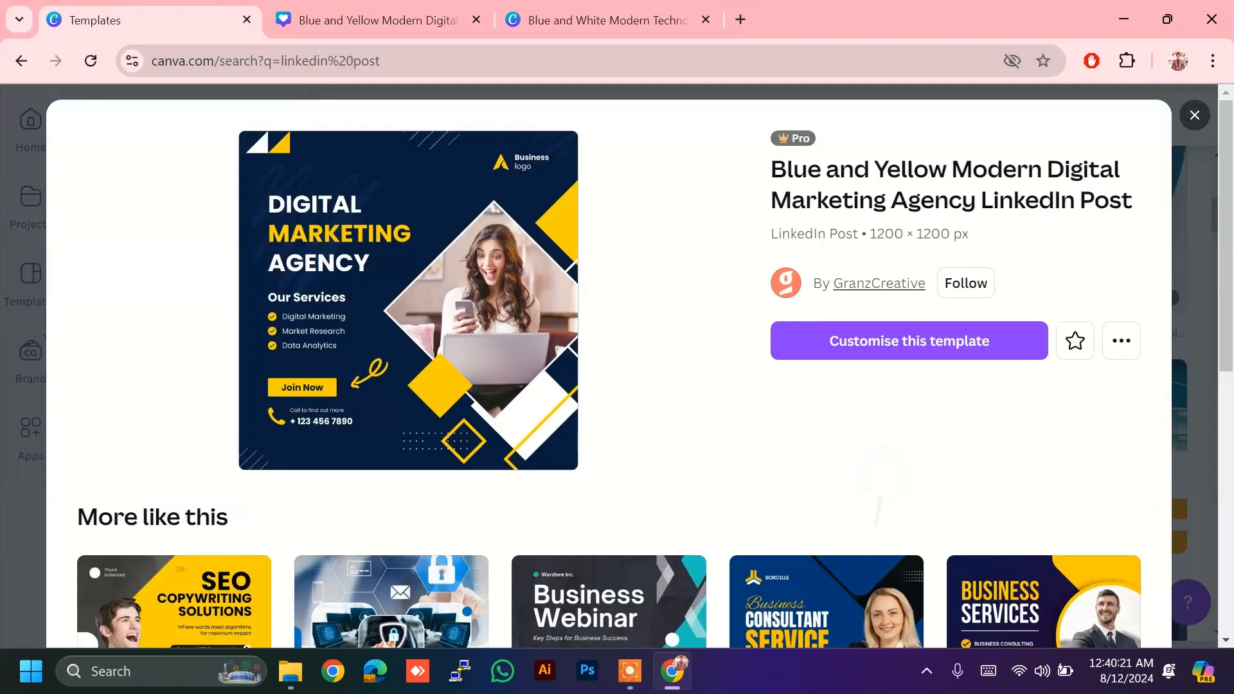
{"action": "scroll", "coordinate": [610, 373], "scroll_direction": "down", "scroll_amount": 4}
{"action": "scroll", "coordinate": [609, 373], "scroll_direction": "up", "scroll_amount": 5}
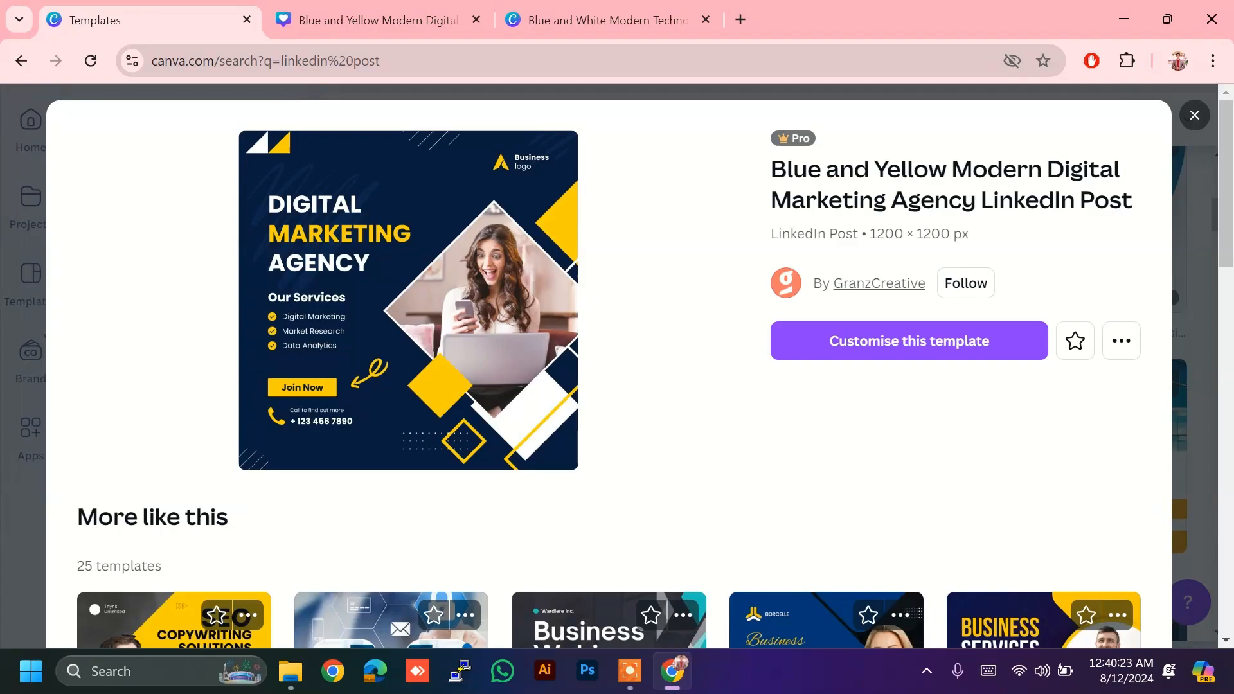
{"action": "key", "text": "Escape"}
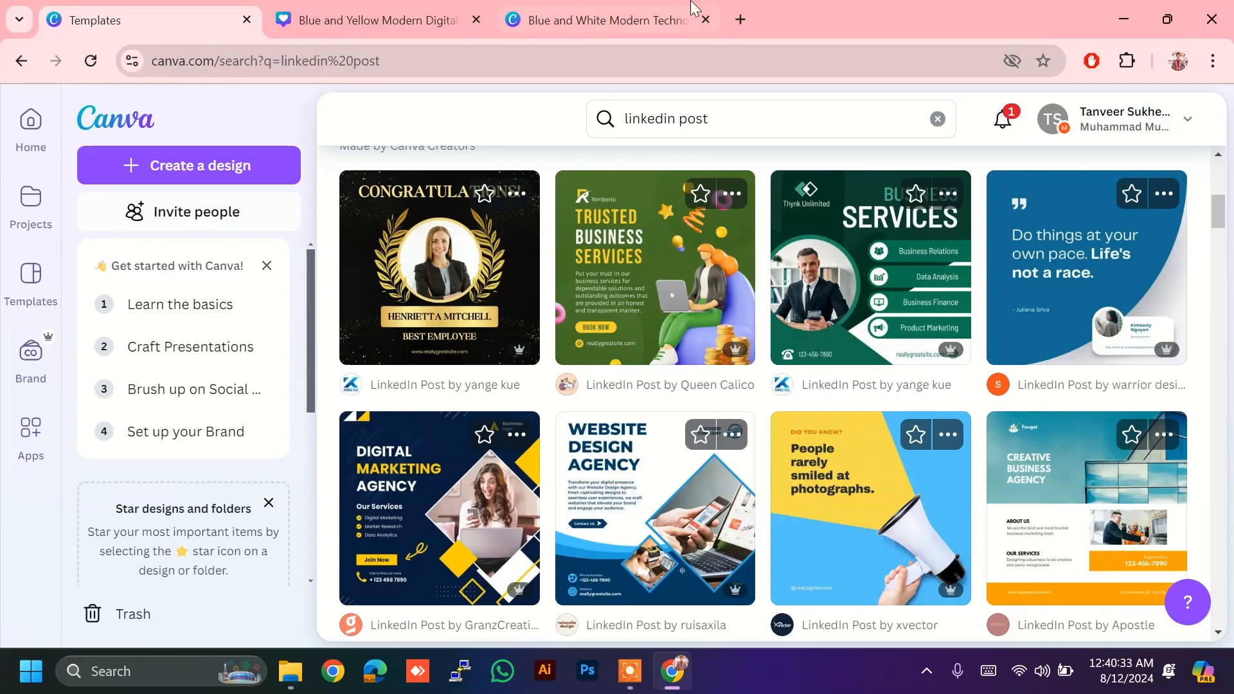
{"action": "left_click", "coordinate": [640, 9]}
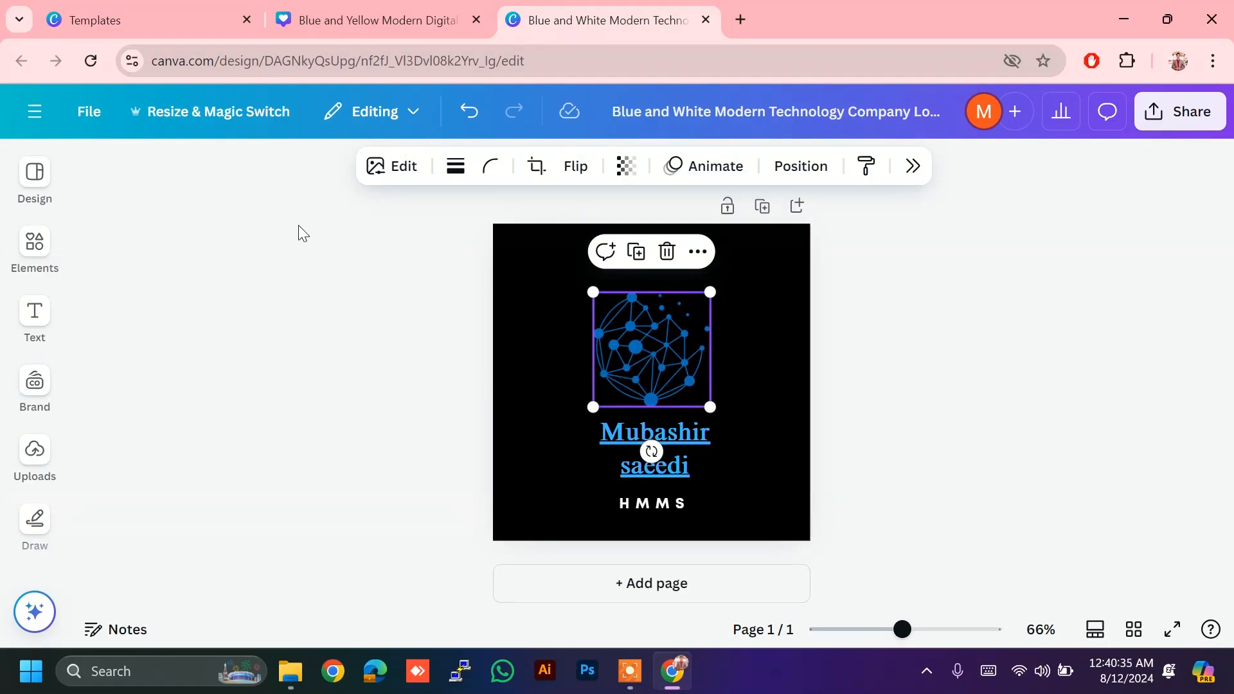
{"action": "left_click", "coordinate": [51, 264]}
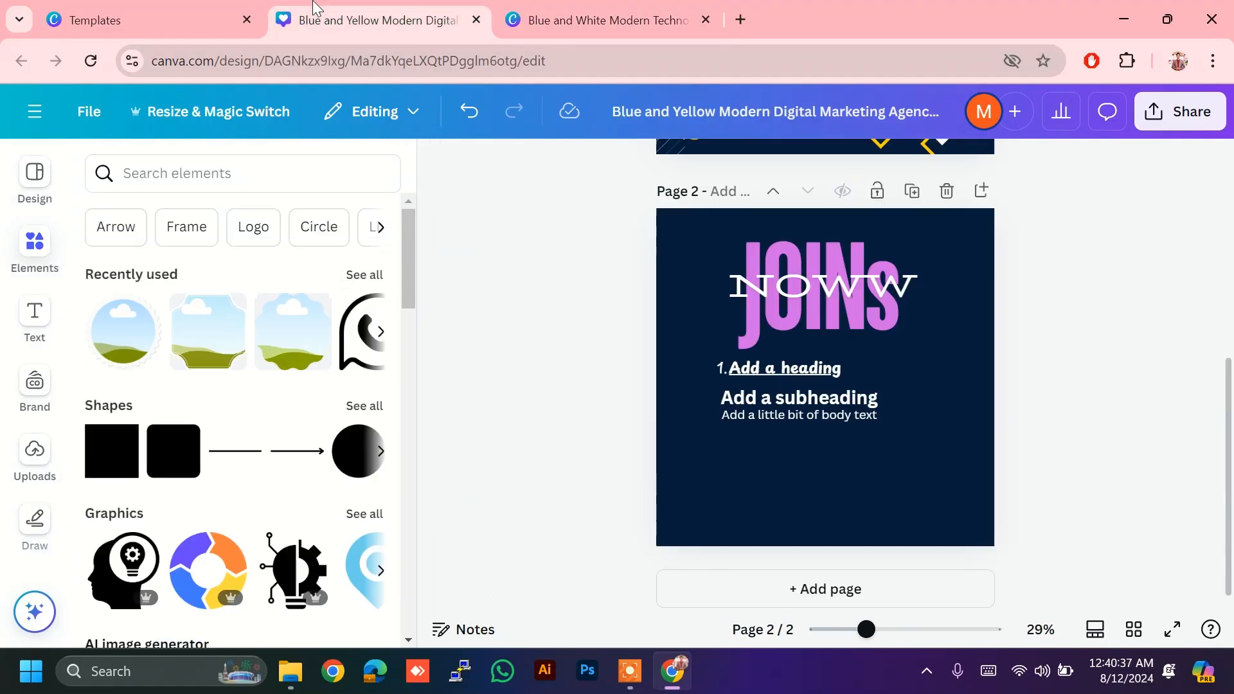
{"action": "left_click", "coordinate": [315, 13]}
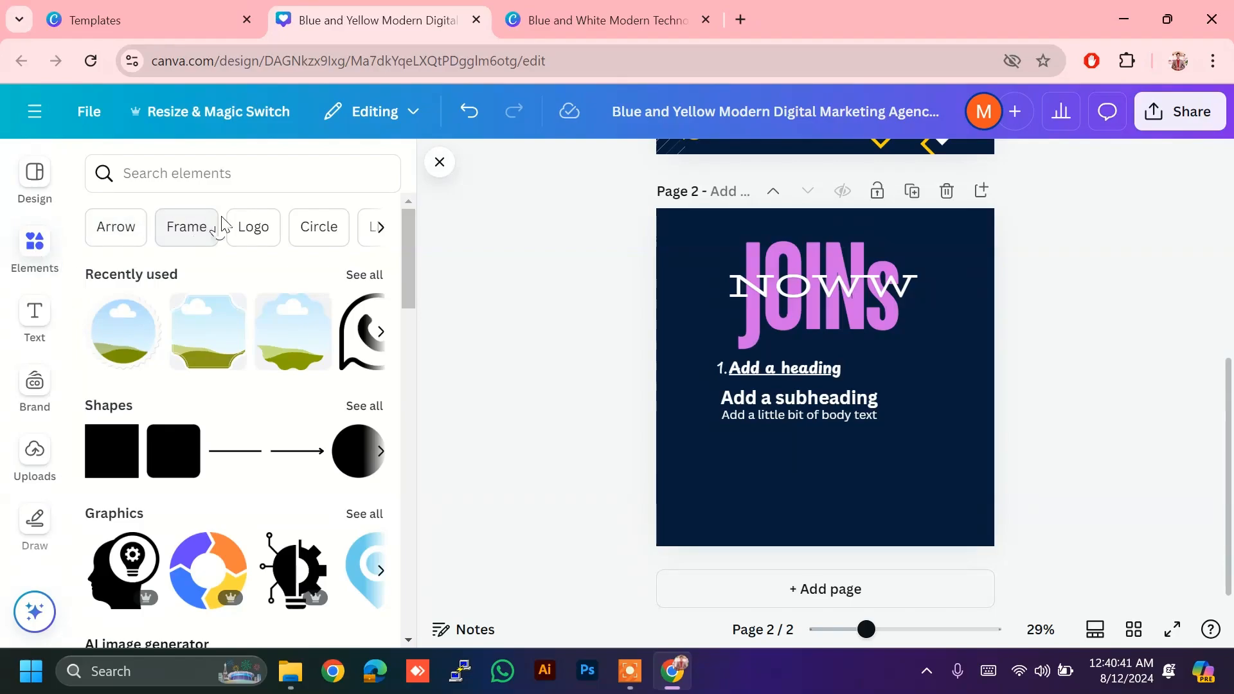
Step: Add a circle frame from Elements, shrink it slightly, and place it at page 2's lower right
{"action": "left_click", "coordinate": [195, 230]}
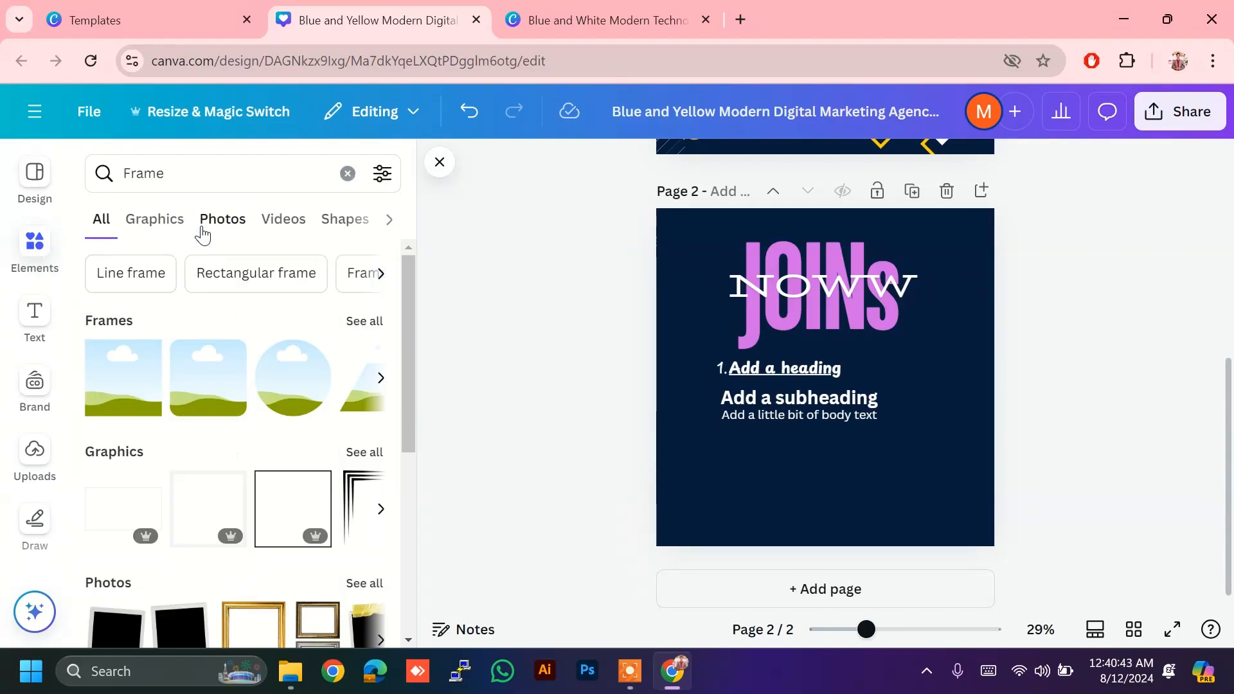
{"action": "left_click", "coordinate": [357, 322]}
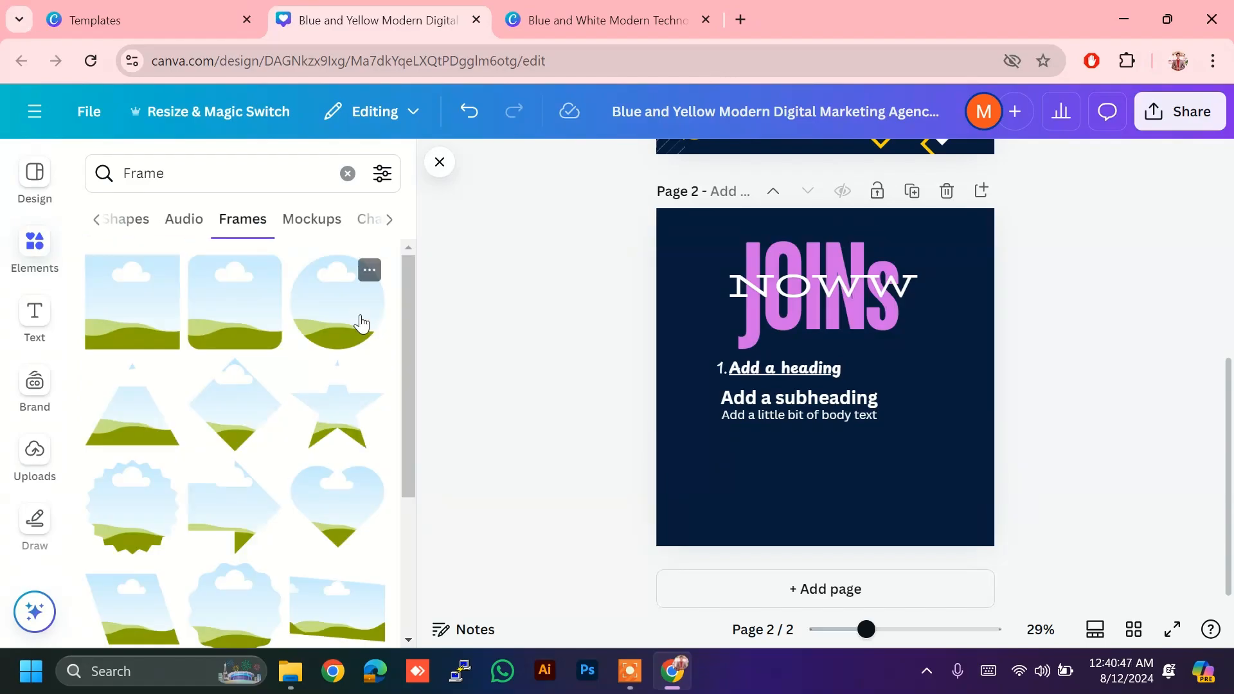
{"action": "scroll", "coordinate": [358, 319], "scroll_direction": "down", "scroll_amount": 5}
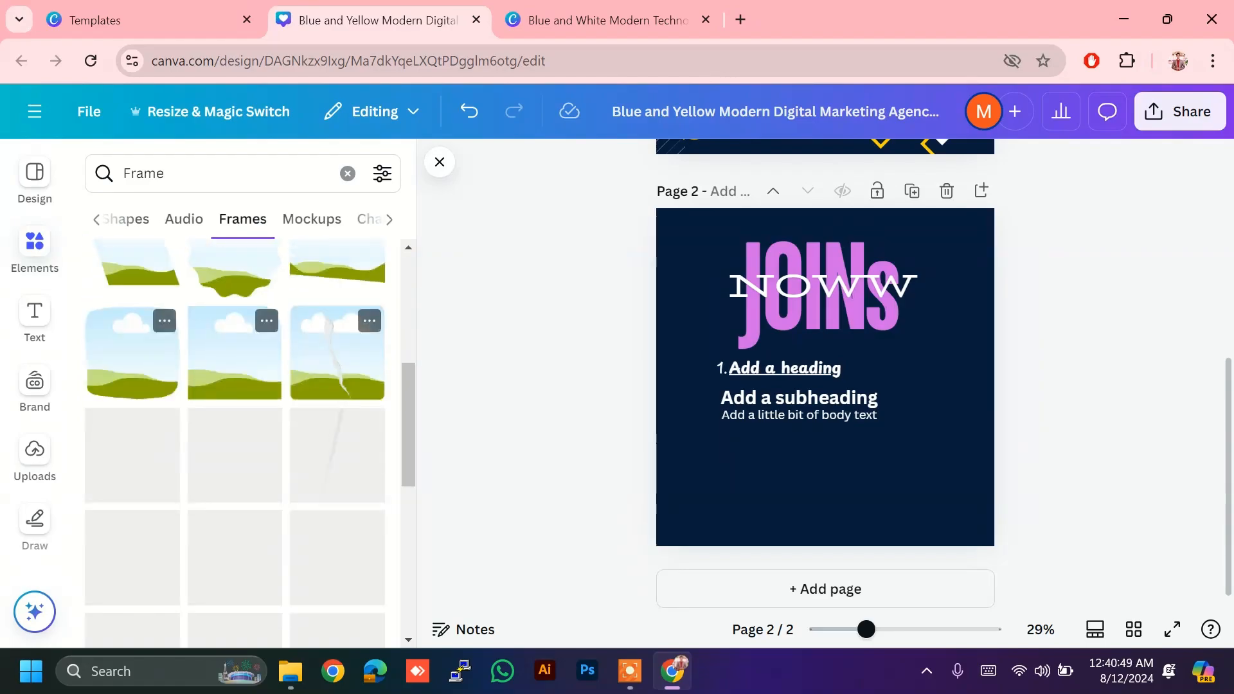
{"action": "scroll", "coordinate": [358, 319], "scroll_direction": "up", "scroll_amount": 5}
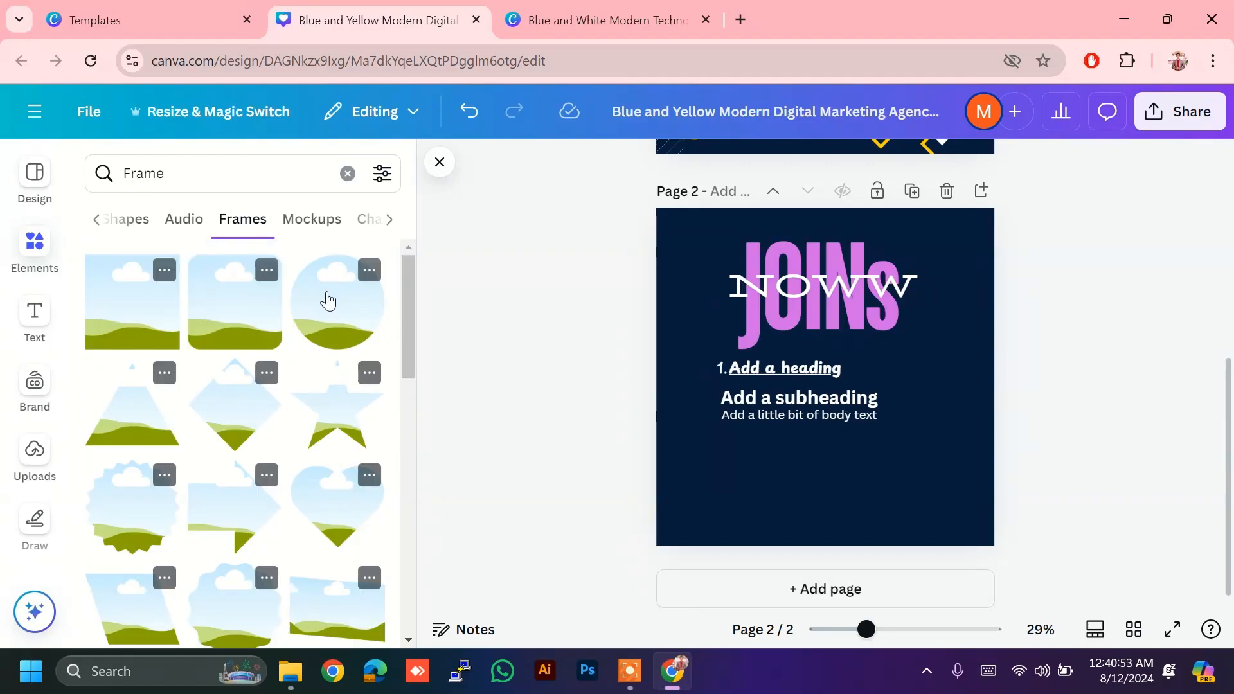
{"action": "left_click", "coordinate": [336, 308]}
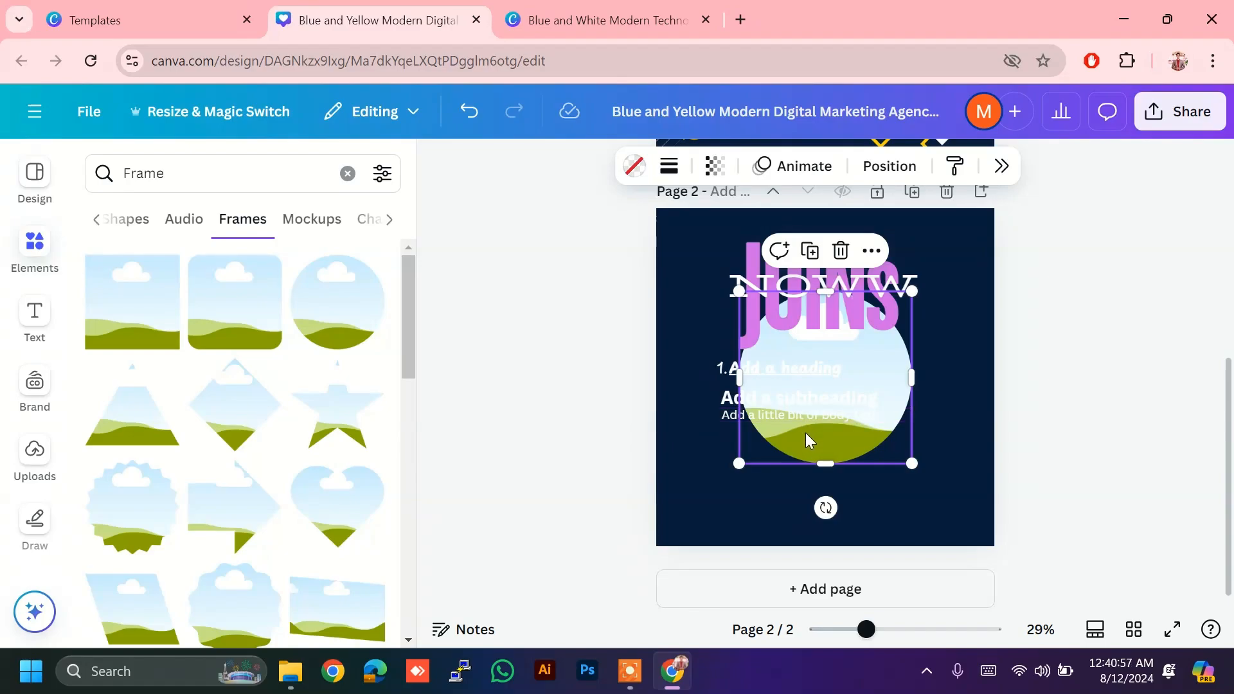
{"action": "left_click_drag", "start_coordinate": [805, 433], "coordinate": [807, 479]}
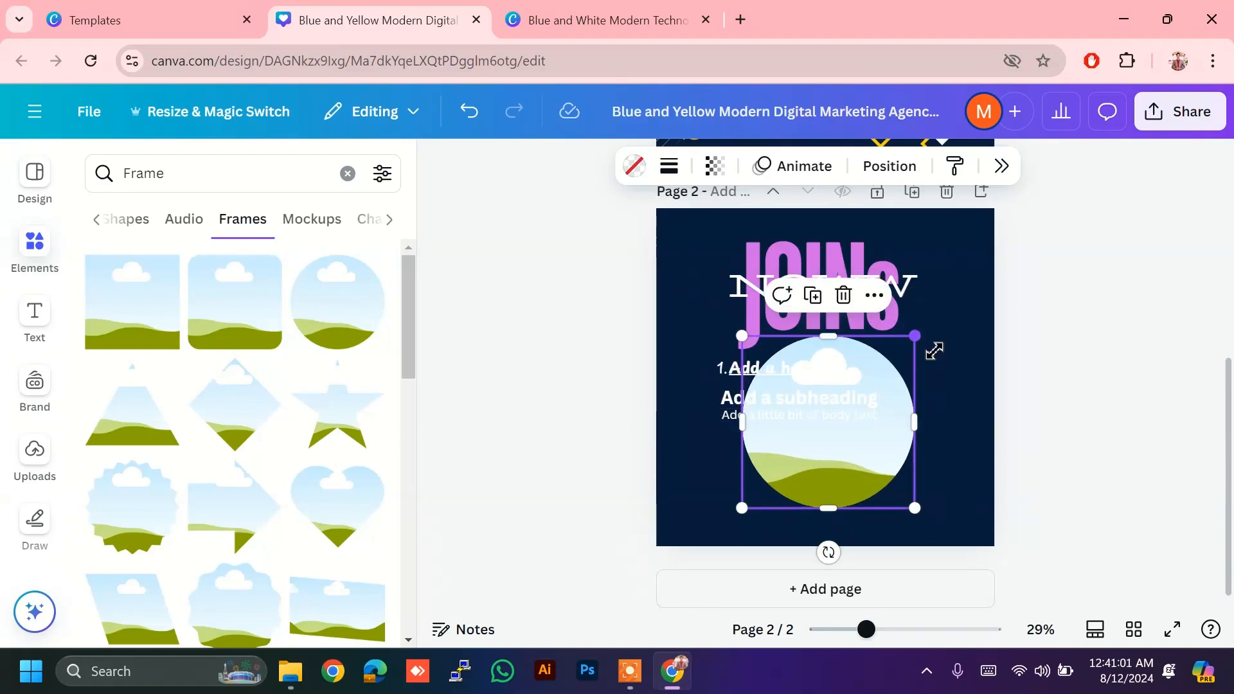
{"action": "left_click_drag", "start_coordinate": [934, 350], "coordinate": [895, 402]}
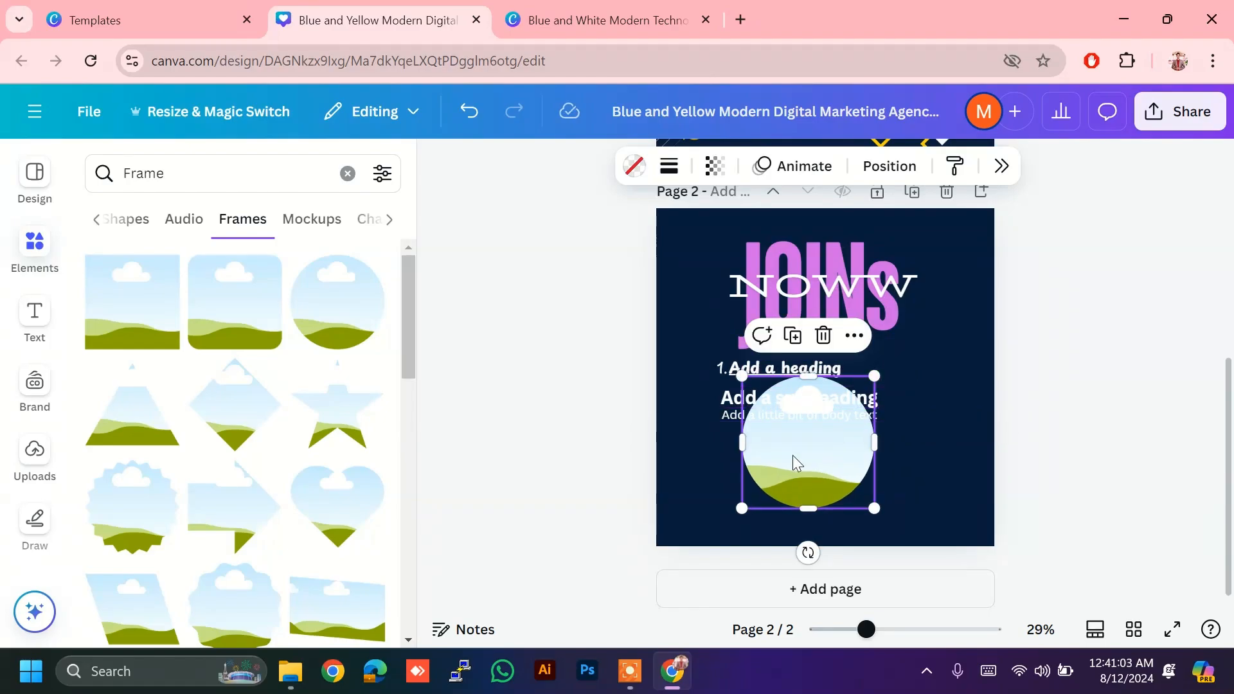
{"action": "left_click_drag", "start_coordinate": [793, 455], "coordinate": [877, 475]}
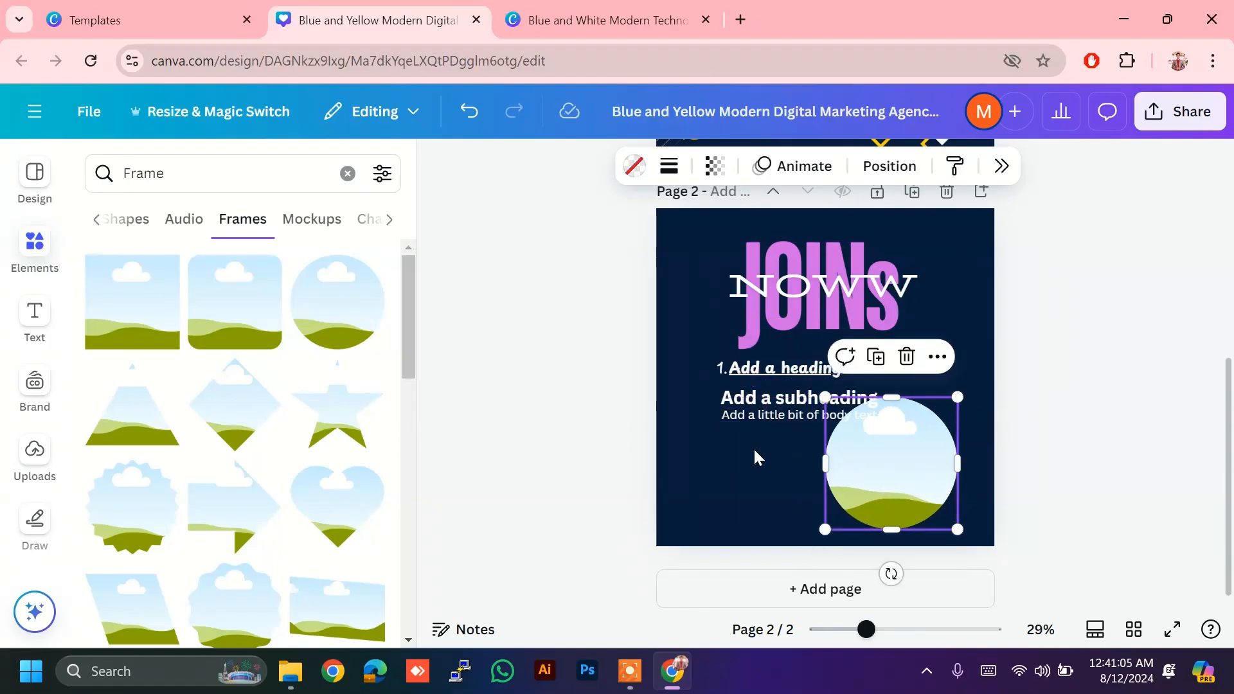
Step: Move the title and text boxes together up and to the left
{"action": "left_click_drag", "start_coordinate": [748, 441], "coordinate": [729, 368]}
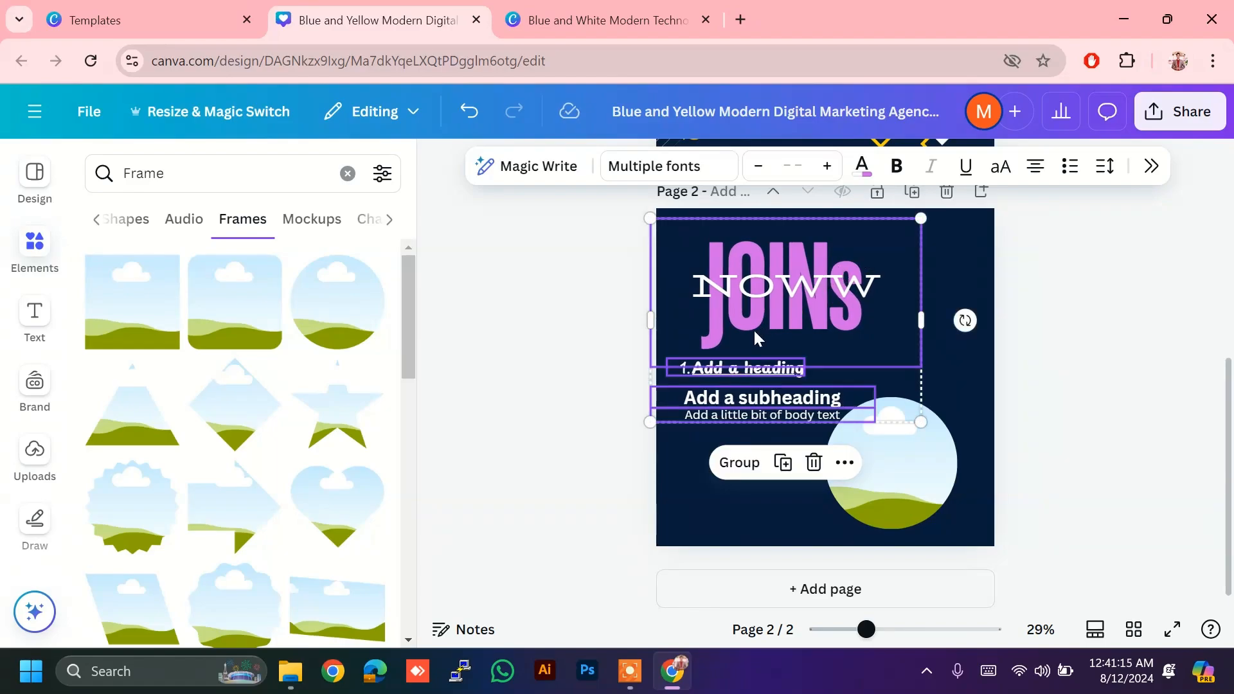
{"action": "left_click_drag", "start_coordinate": [755, 333], "coordinate": [753, 324]}
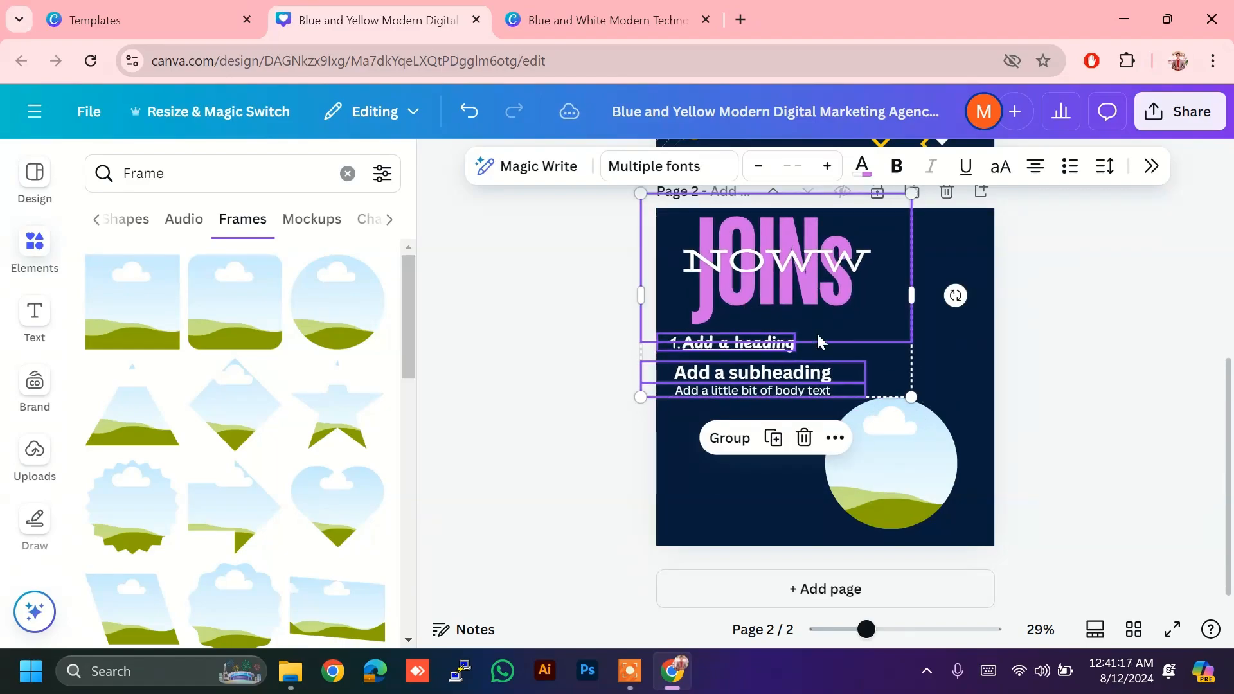
{"action": "left_click", "coordinate": [1003, 378]}
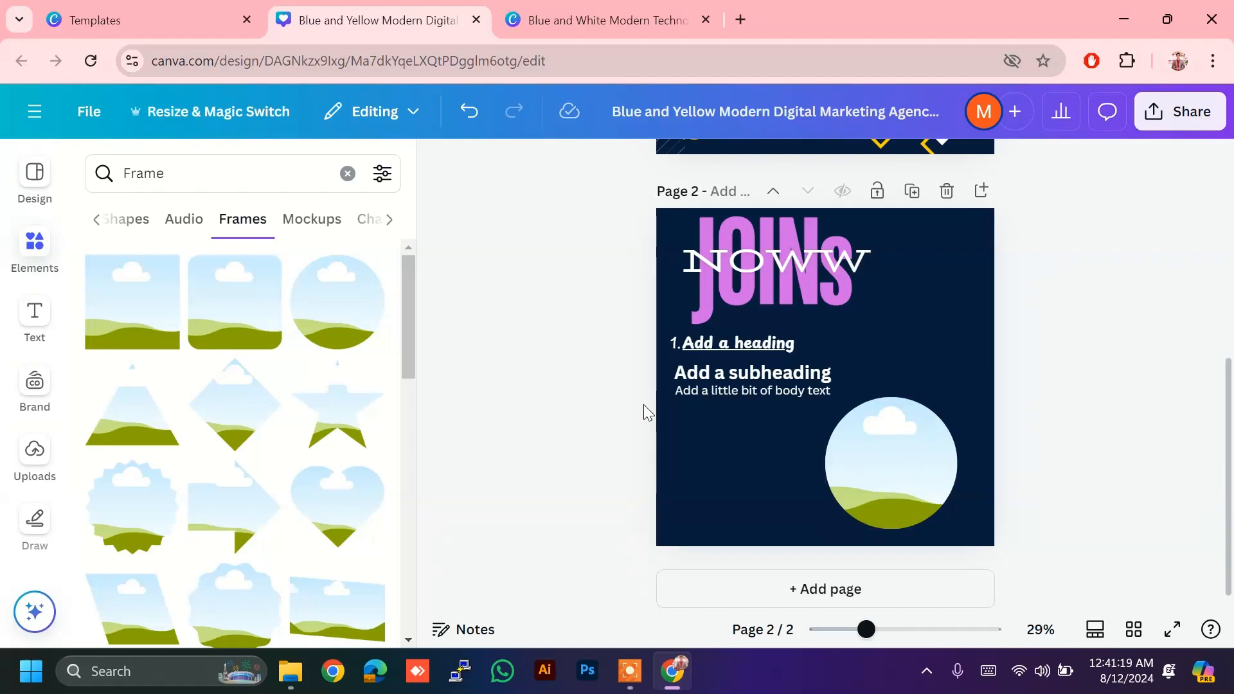
Step: Drop the uploaded bluebird-on-blossom photo into the circular frame on page 2
{"action": "left_click", "coordinate": [33, 462]}
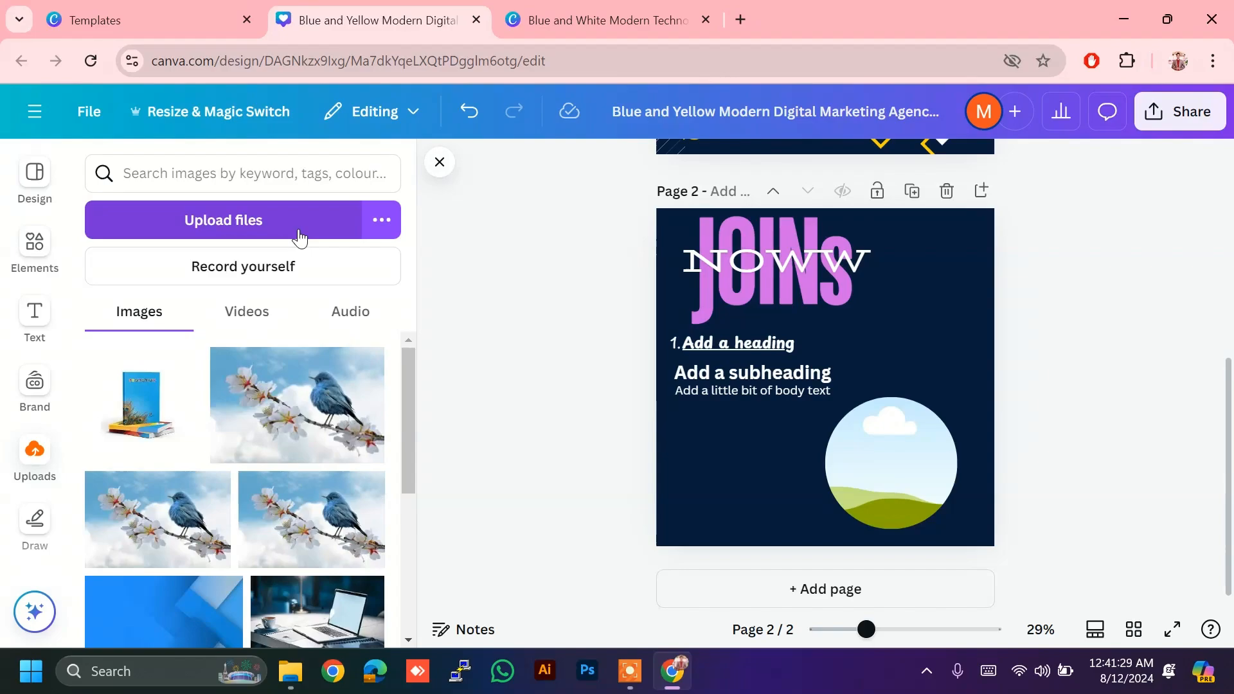
{"action": "left_click", "coordinate": [323, 376]}
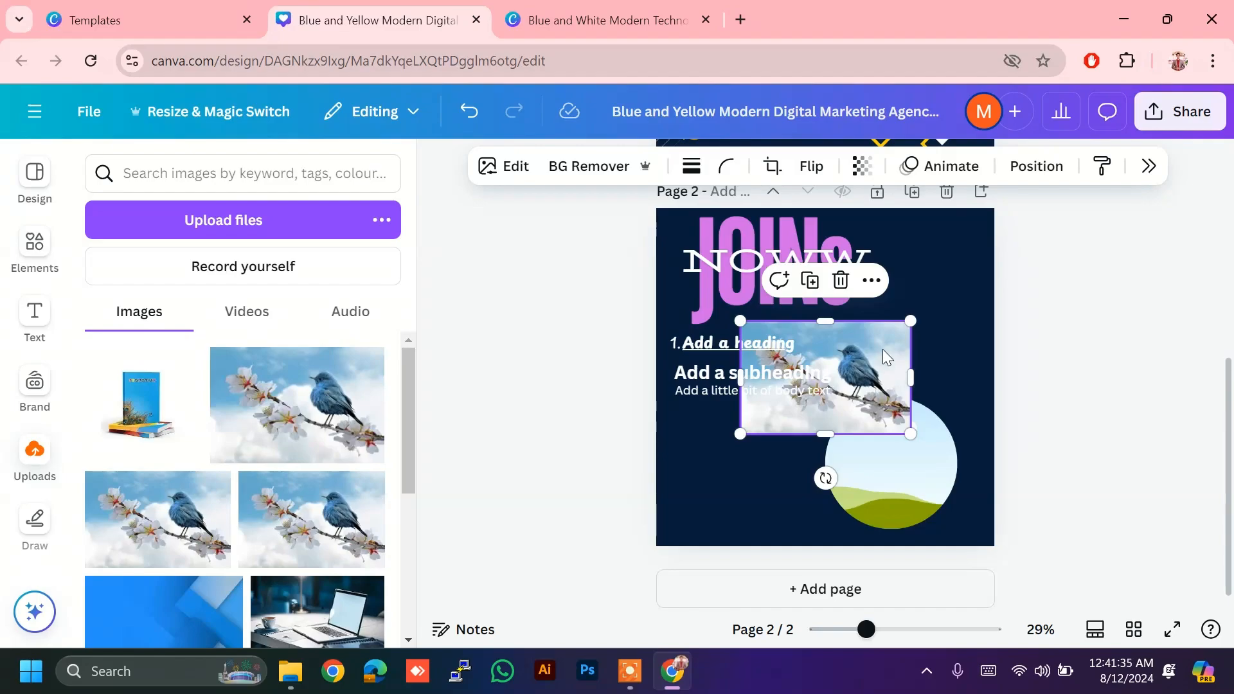
{"action": "left_click_drag", "start_coordinate": [882, 349], "coordinate": [932, 430]}
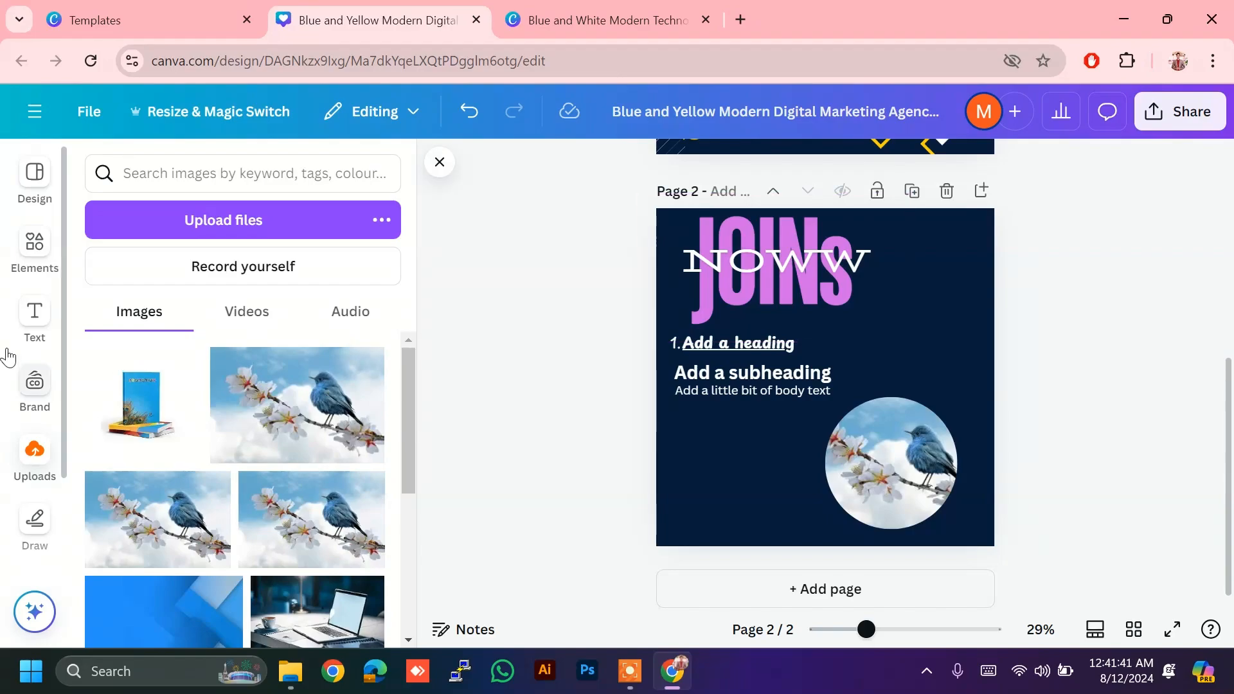
{"action": "left_click", "coordinate": [36, 243]}
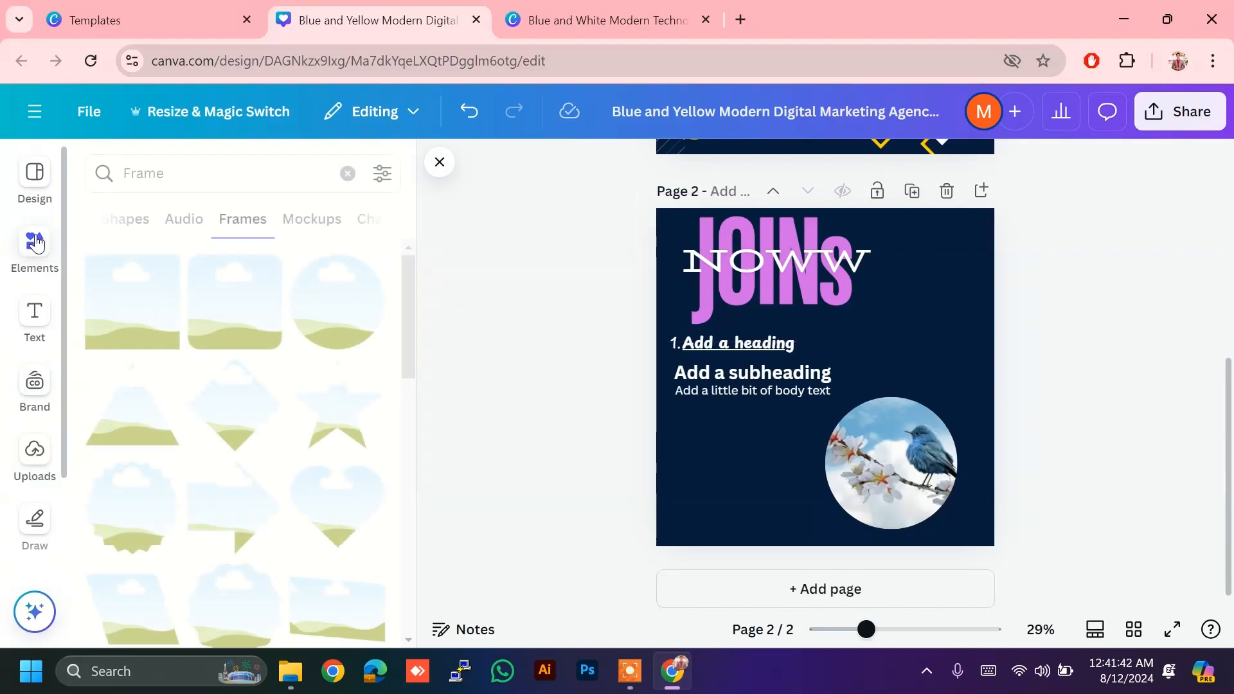
Step: Add a square frame of about 192x192 below the subheading at lower left, then start a file upload
{"action": "left_click", "coordinate": [236, 311]}
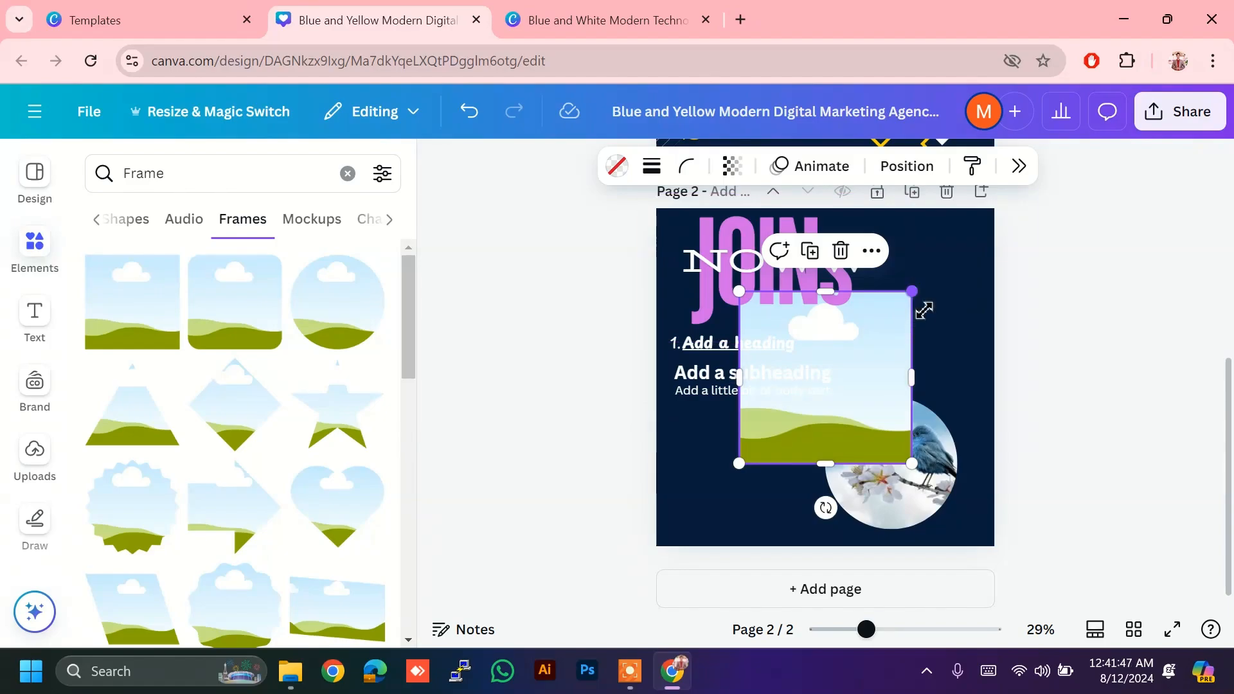
{"action": "left_click_drag", "start_coordinate": [917, 311], "coordinate": [875, 359]}
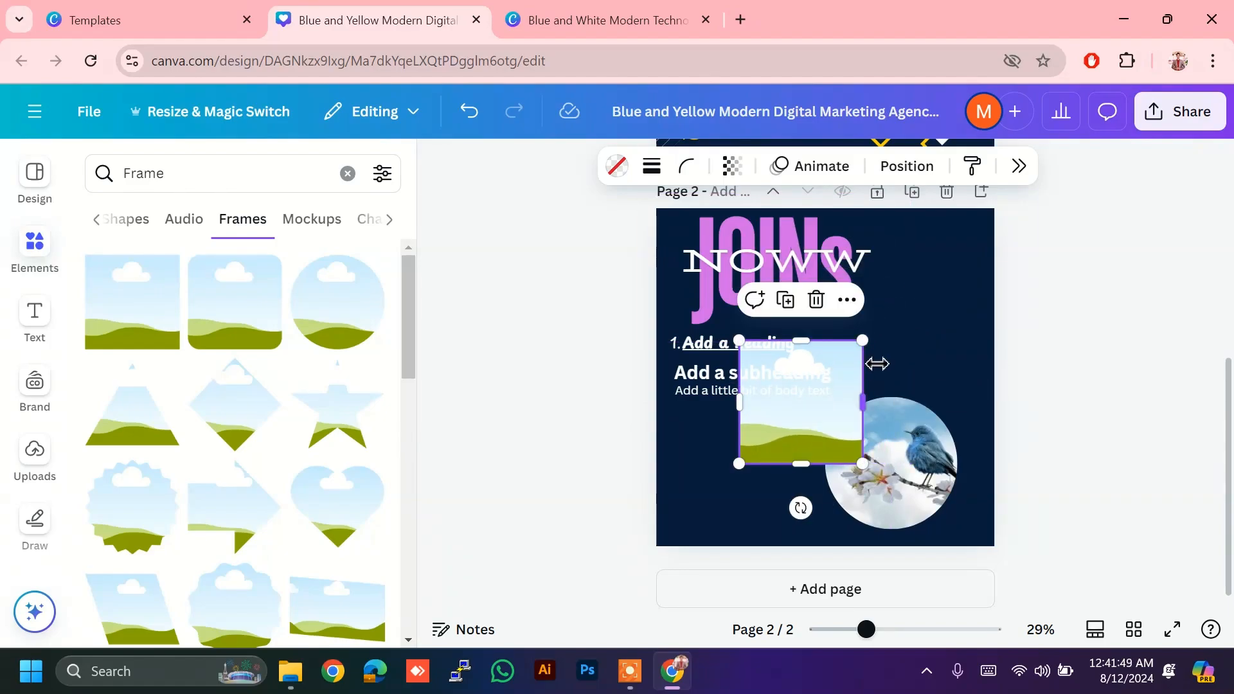
{"action": "left_click_drag", "start_coordinate": [815, 437], "coordinate": [757, 503]}
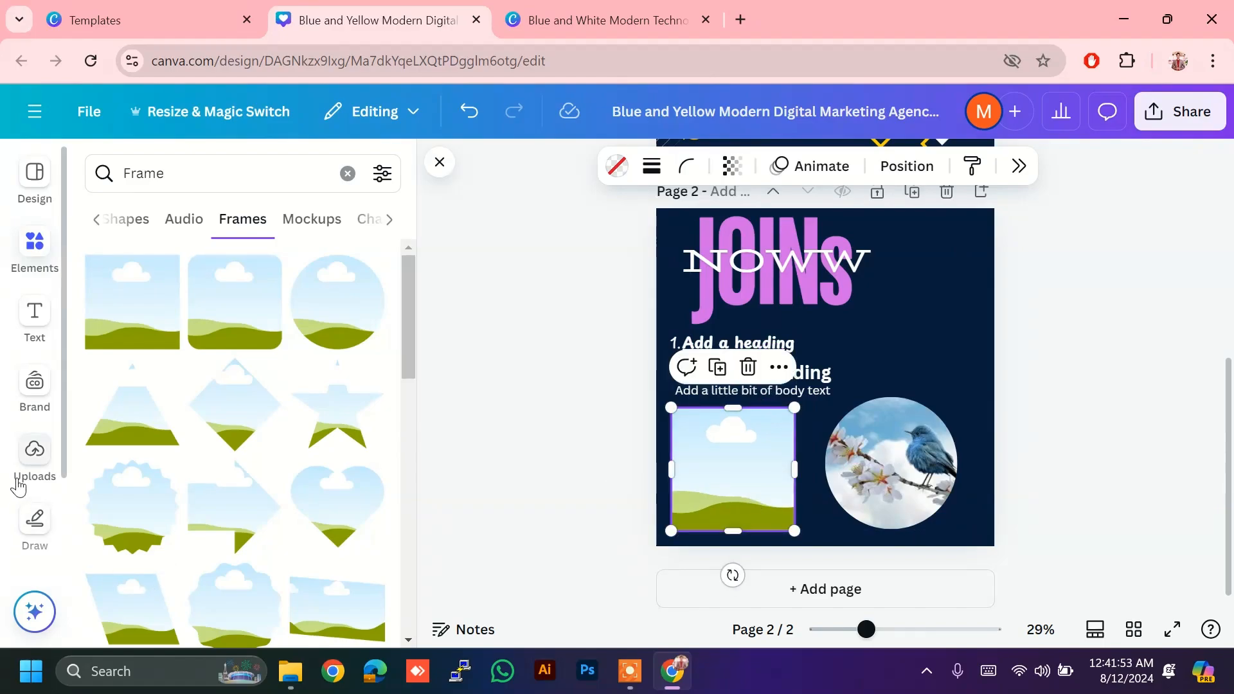
{"action": "left_click", "coordinate": [36, 472]}
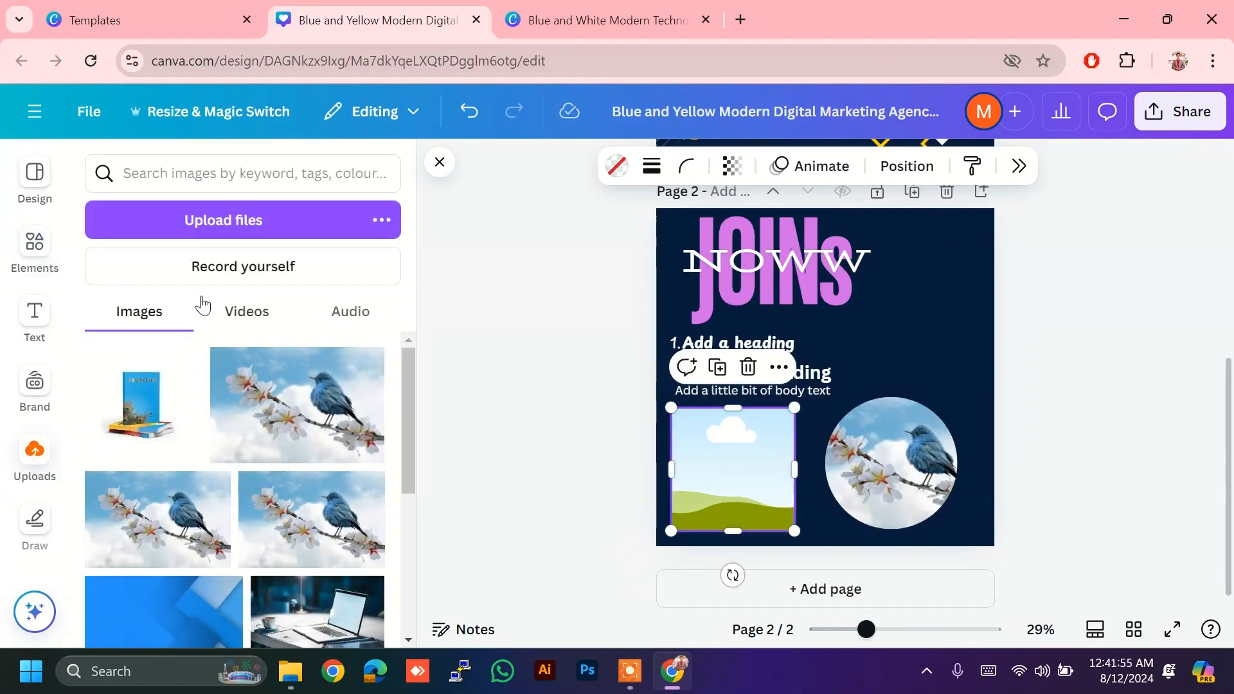
{"action": "left_click", "coordinate": [229, 211]}
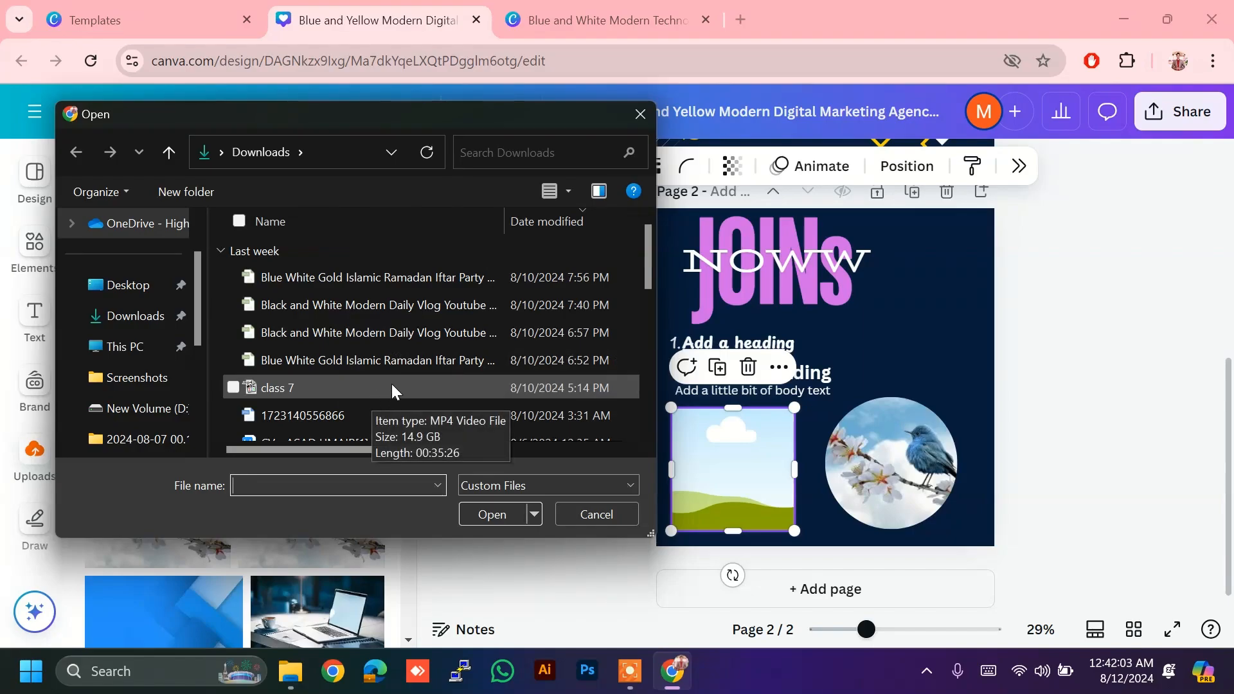
Step: Upload a daily vlog YouTube thumbnail file, then browse last week's downloads for another
{"action": "left_click", "coordinate": [447, 324]}
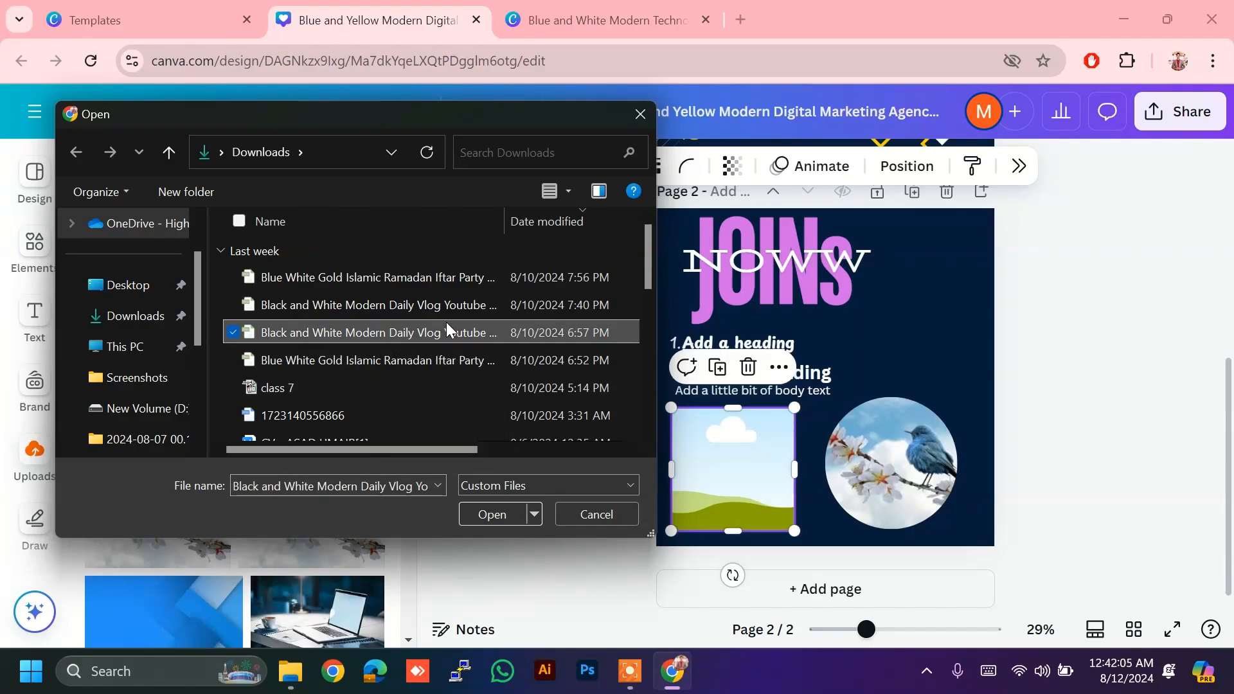
{"action": "left_click", "coordinate": [489, 516]}
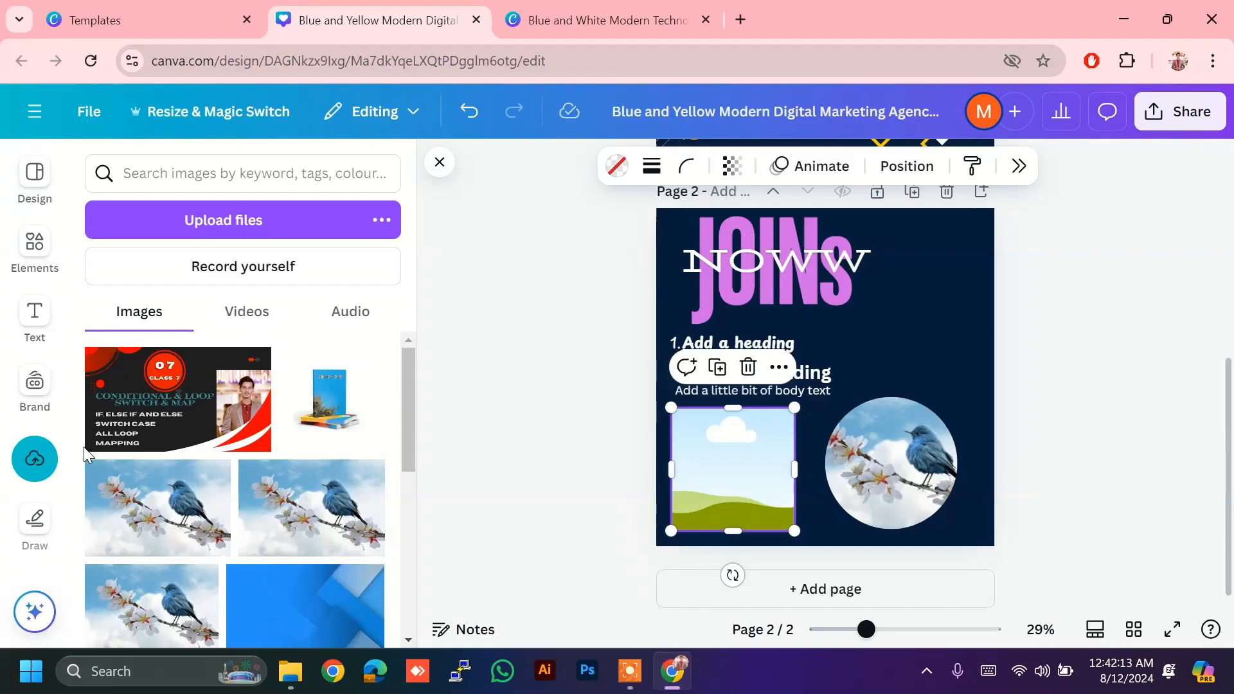
{"action": "left_click", "coordinate": [278, 234]}
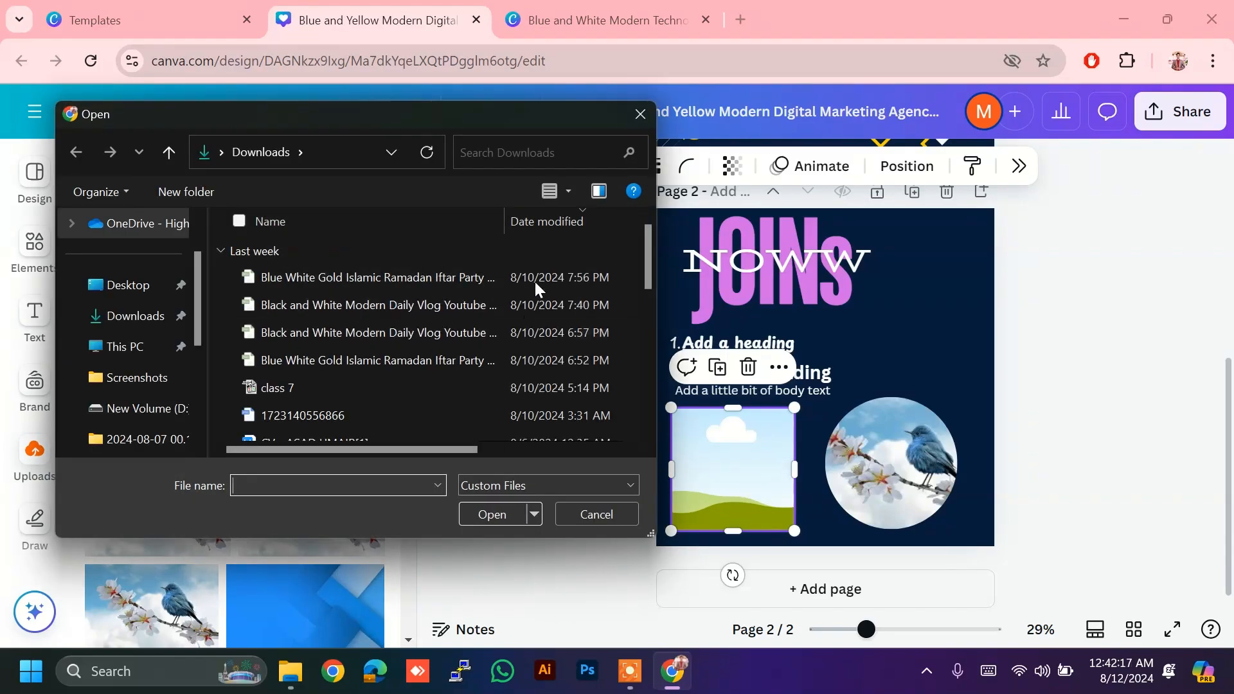
{"action": "left_click", "coordinate": [611, 253]}
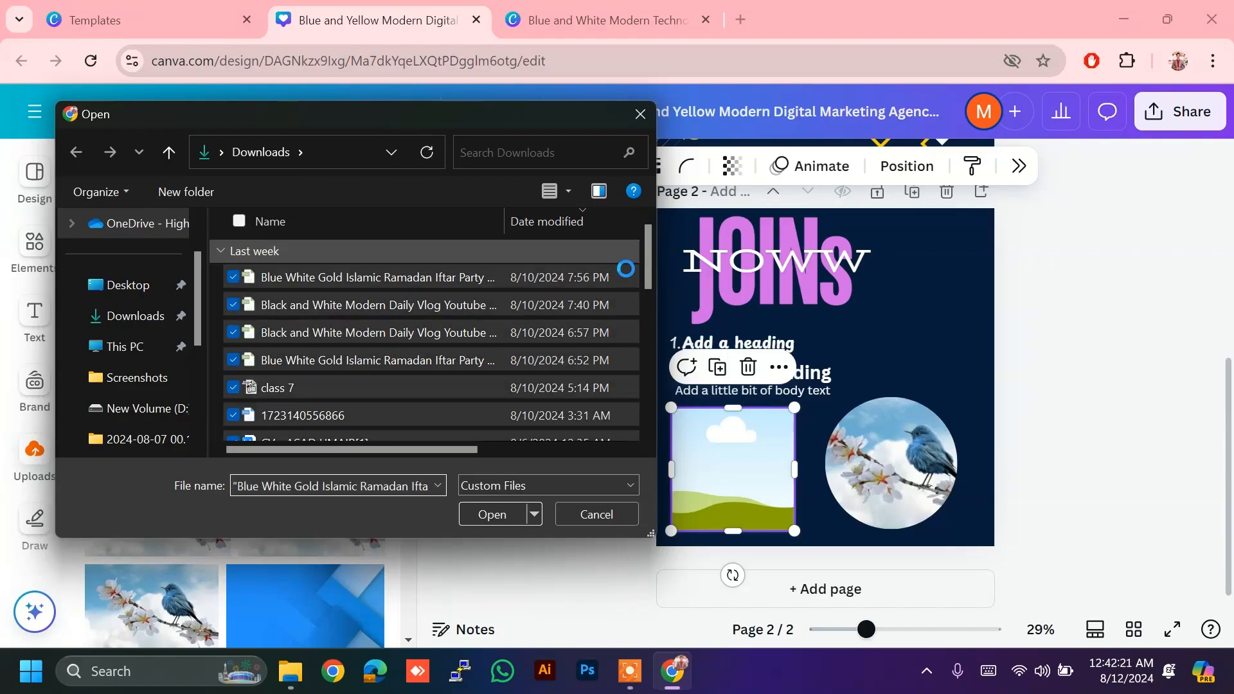
{"action": "right_click", "coordinate": [610, 254]}
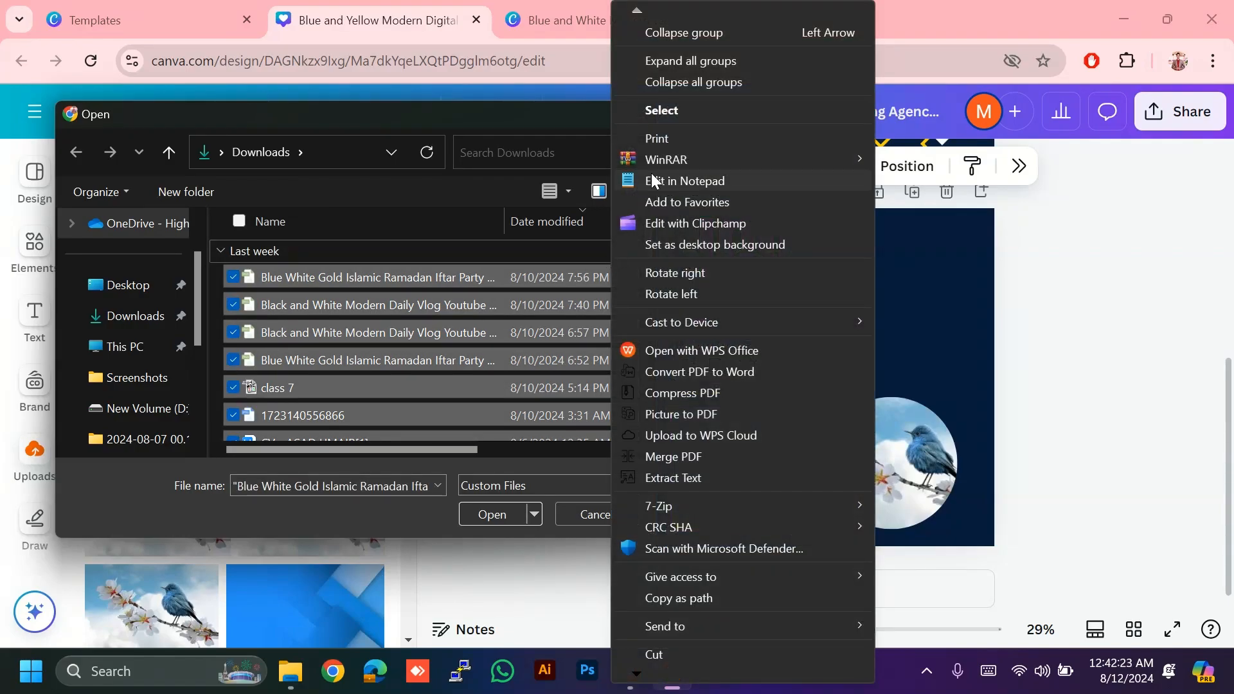
{"action": "key", "text": "Escape"}
Step: Upload the CH image from the banner photos folder on New Volume (D:)
{"action": "left_click", "coordinate": [453, 354]}
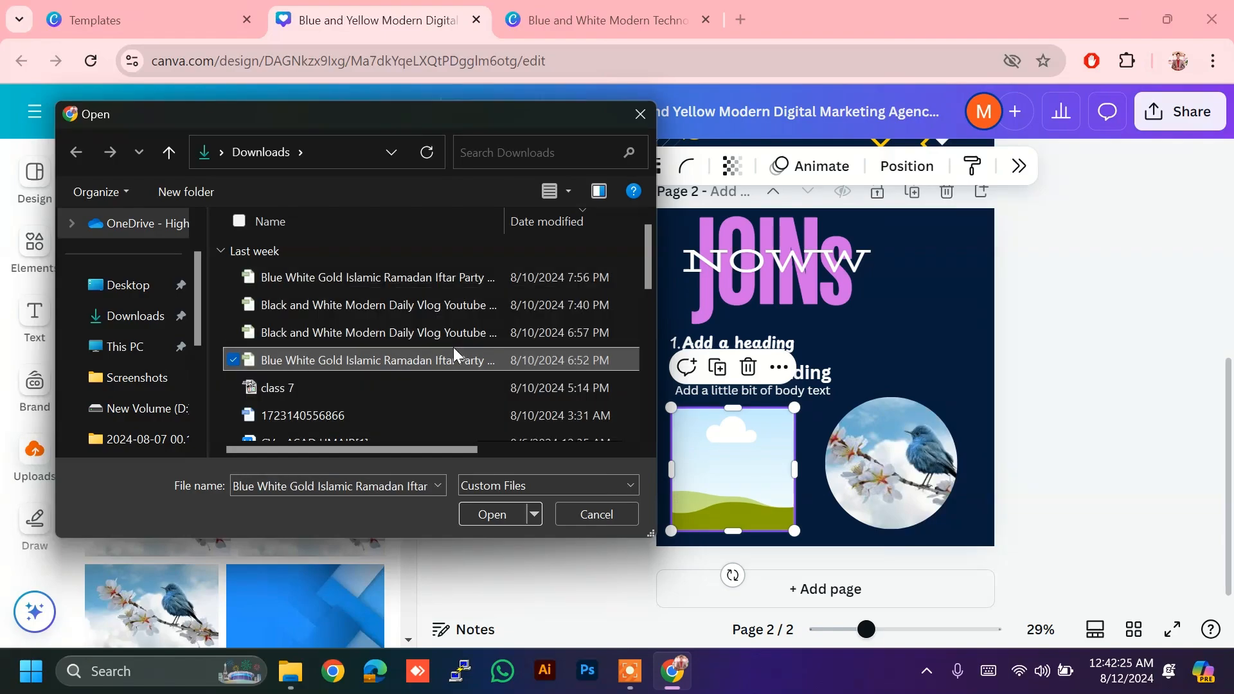
{"action": "key", "text": "Down"}
{"action": "key", "text": "Down"}
{"action": "key", "text": "Down"}
{"action": "key", "text": "Down"}
{"action": "key", "text": "Down"}
{"action": "key", "text": "Down"}
{"action": "key", "text": "Down"}
{"action": "key", "text": "Down"}
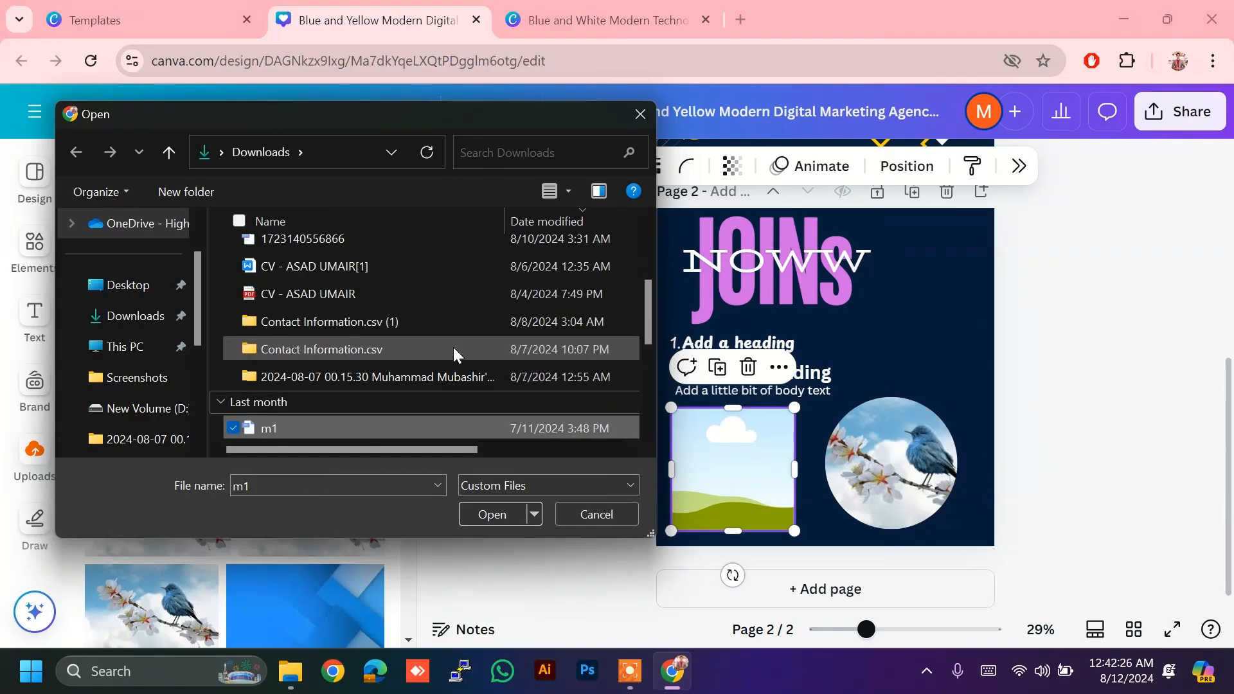
{"action": "key", "text": "ctrl+a"}
{"action": "key", "text": "Down"}
{"action": "key", "text": "Down"}
{"action": "key", "text": "Down"}
{"action": "key", "text": "Down"}
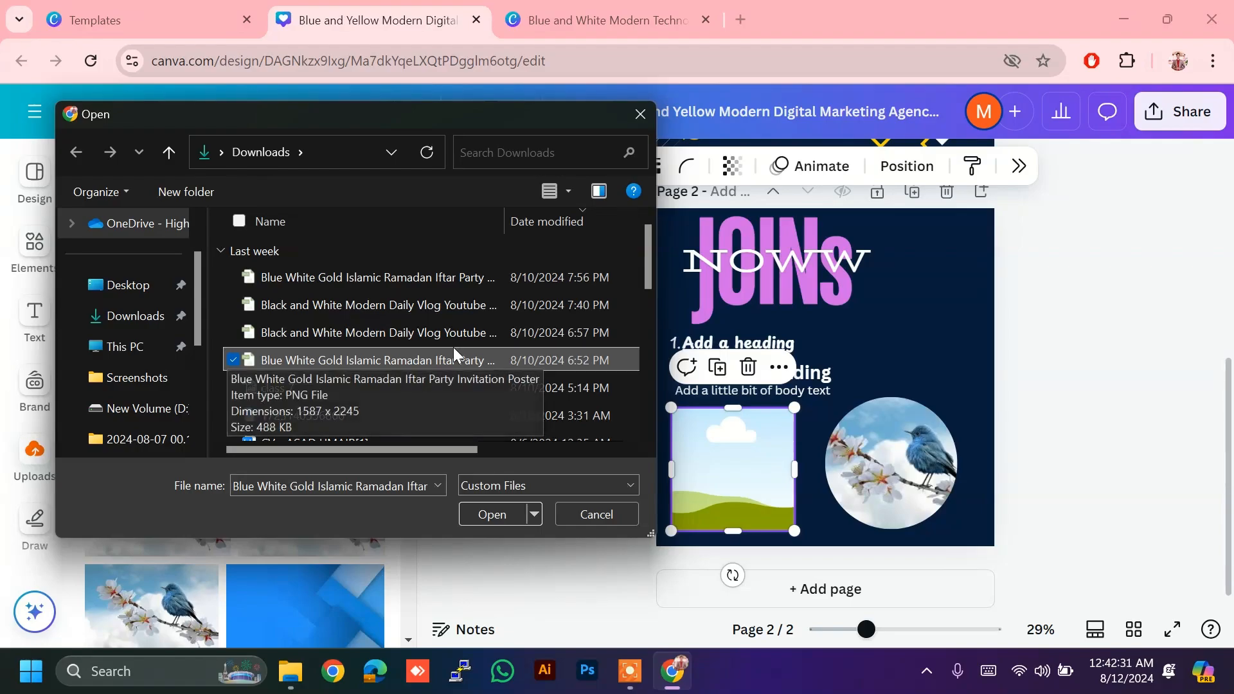
{"action": "key", "text": "Down"}
{"action": "key", "text": "Down"}
{"action": "key", "text": "Down"}
{"action": "key", "text": "Down"}
{"action": "key", "text": "Down"}
{"action": "key", "text": "Down"}
{"action": "key", "text": "Down"}
{"action": "key", "text": "Down"}
{"action": "key", "text": "Down"}
{"action": "key", "text": "Down"}
{"action": "key", "text": "Down"}
{"action": "key", "text": "Down"}
{"action": "key", "text": "Down"}
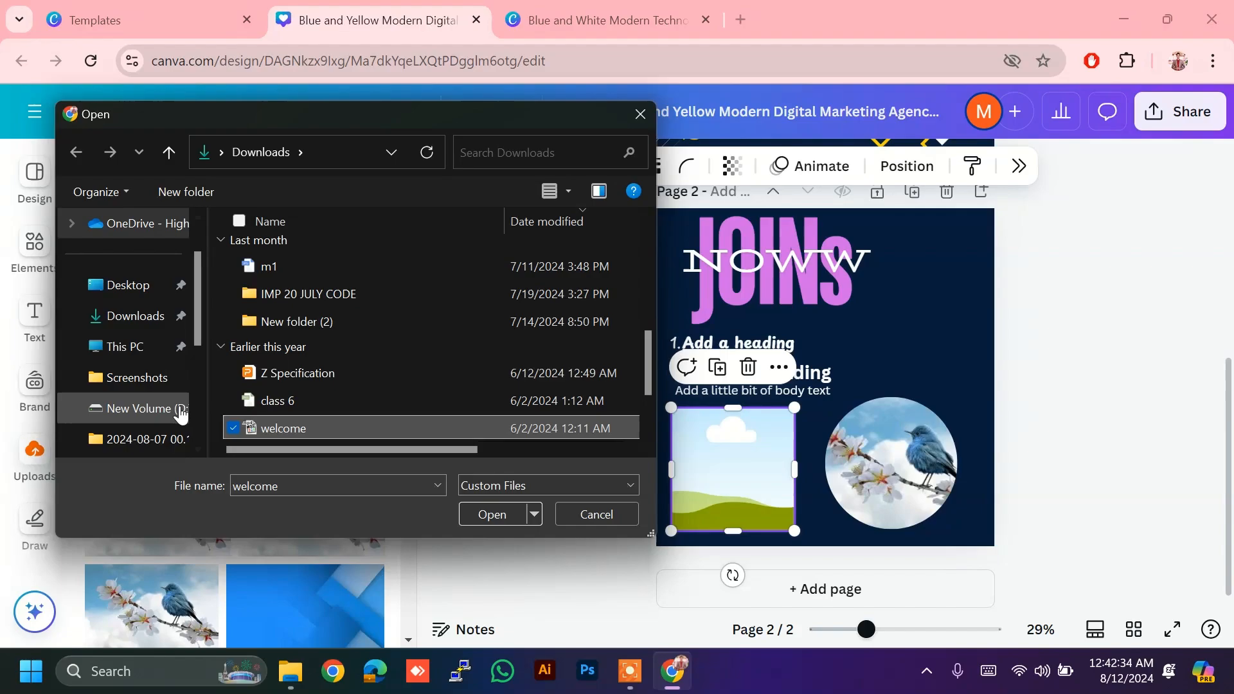
{"action": "left_click", "coordinate": [187, 409]}
{"action": "double_click", "coordinate": [346, 288]}
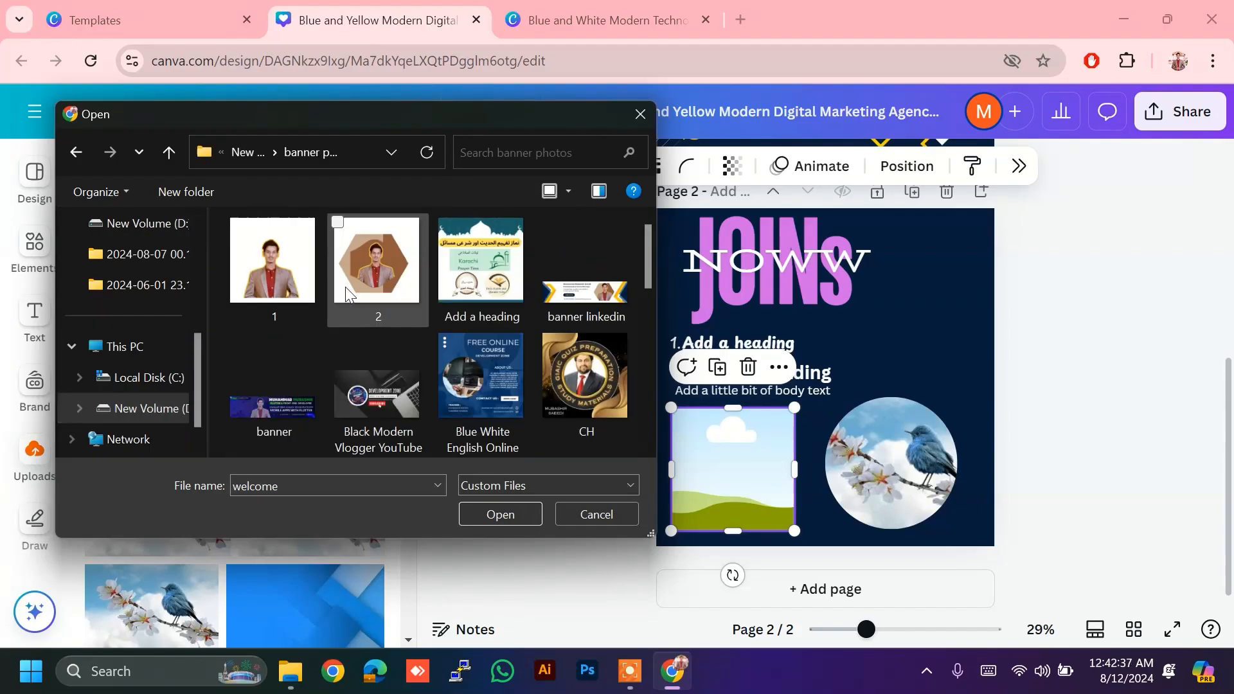
{"action": "left_click", "coordinate": [574, 383]}
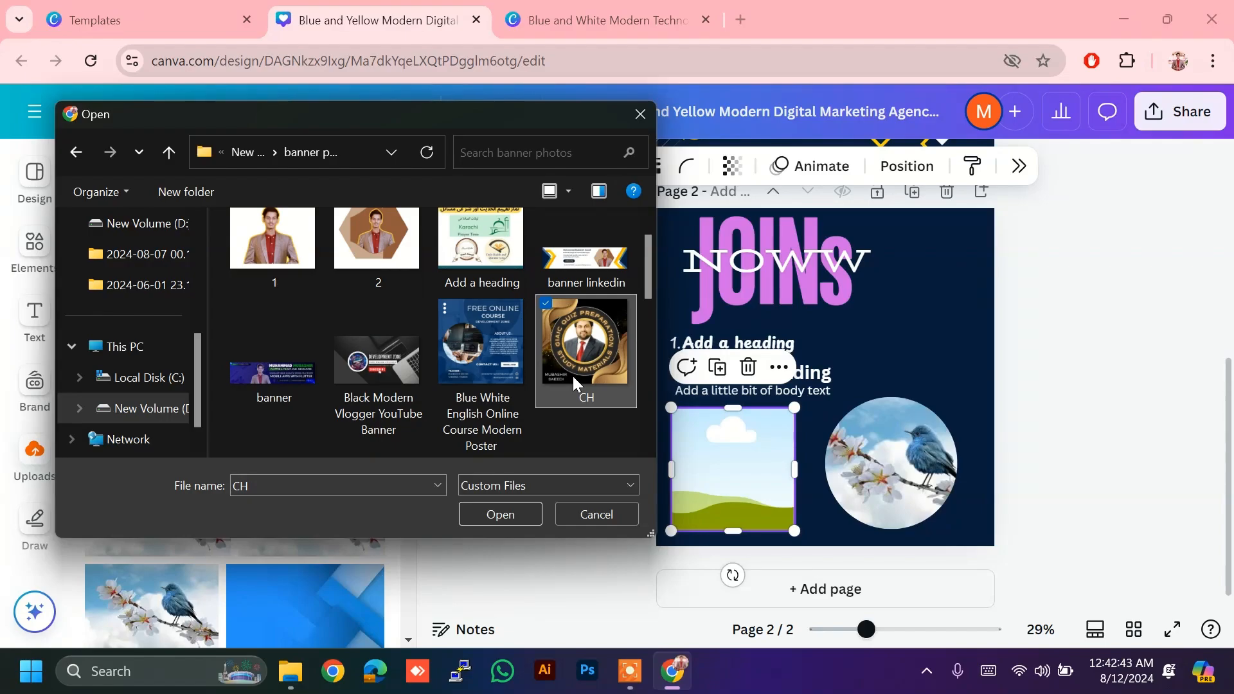
{"action": "left_click", "coordinate": [486, 514]}
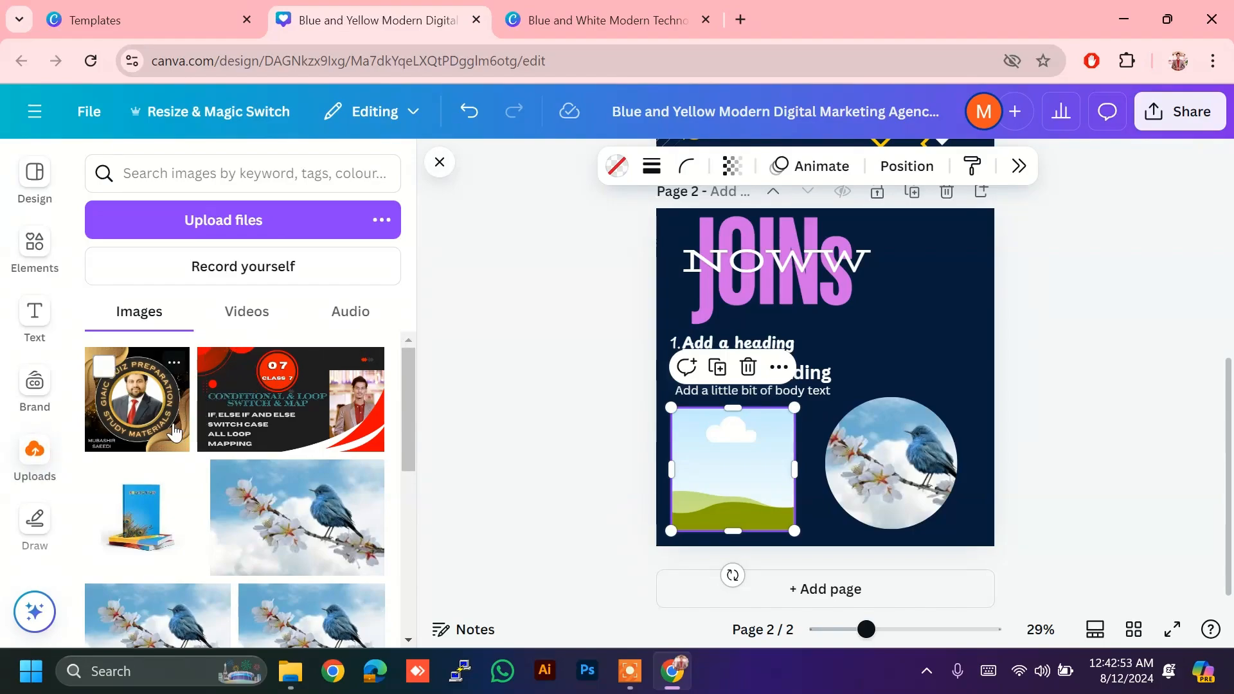
Step: Add the uploaded CH quiz image, shrink it to about half size, and drop it into the left square frame
{"action": "left_click", "coordinate": [147, 411]}
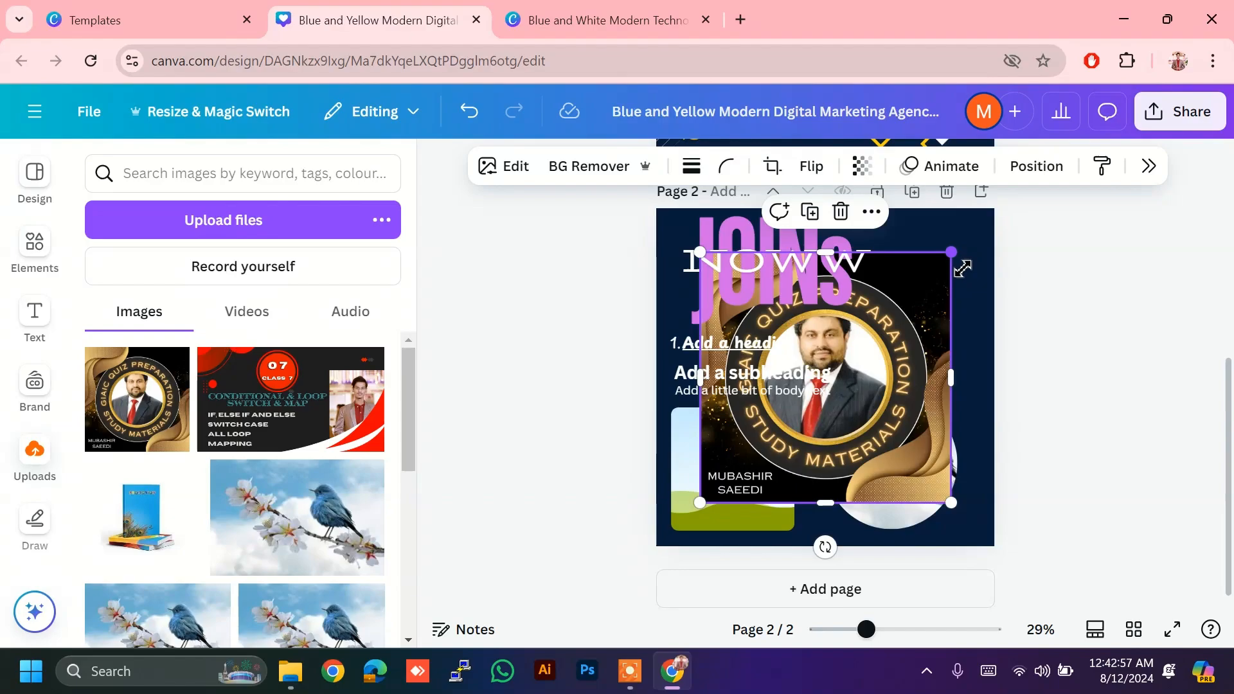
{"action": "left_click_drag", "start_coordinate": [962, 269], "coordinate": [852, 379]}
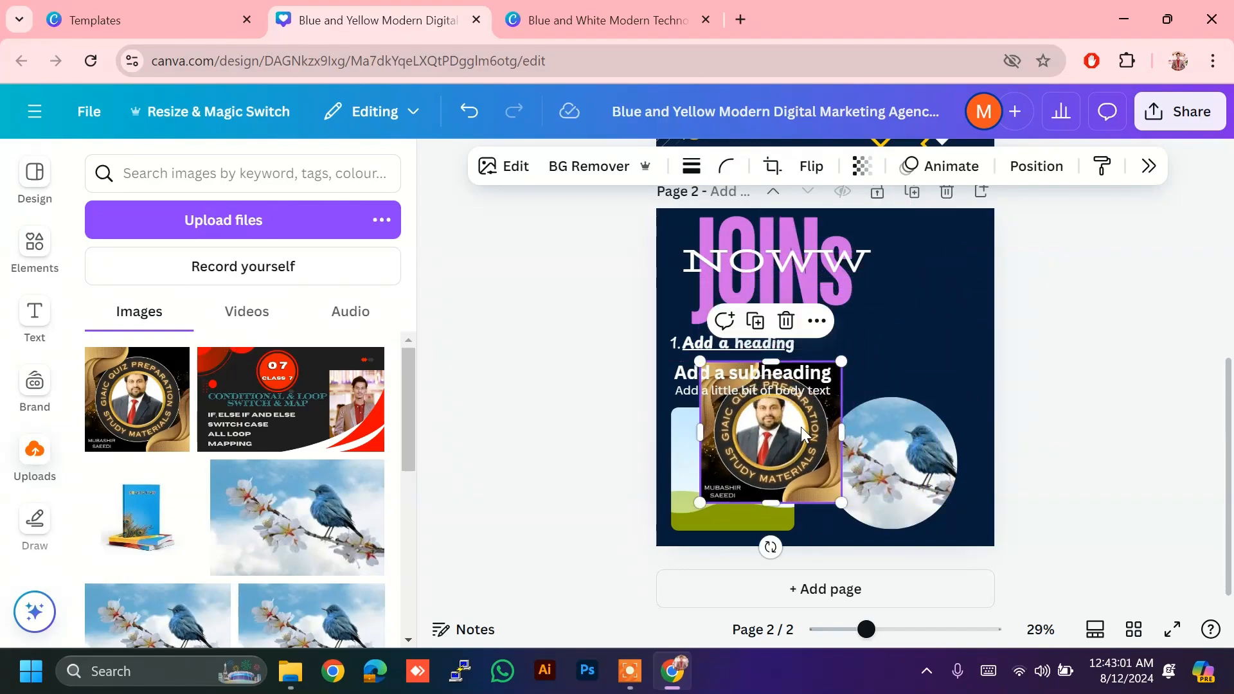
{"action": "left_click_drag", "start_coordinate": [792, 446], "coordinate": [776, 470]}
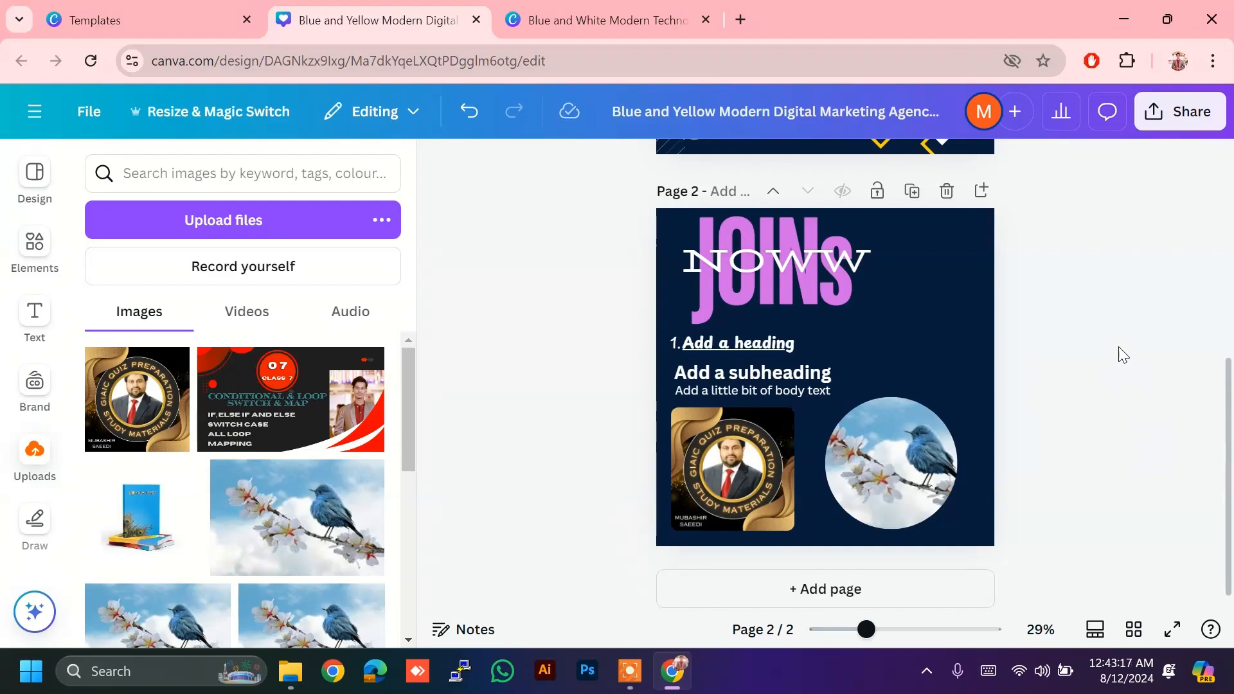
Step: Check the diamond photo on page 1 and the quiz image on page 2, ending back on page 1
{"action": "scroll", "coordinate": [1123, 355], "scroll_direction": "up", "scroll_amount": 5}
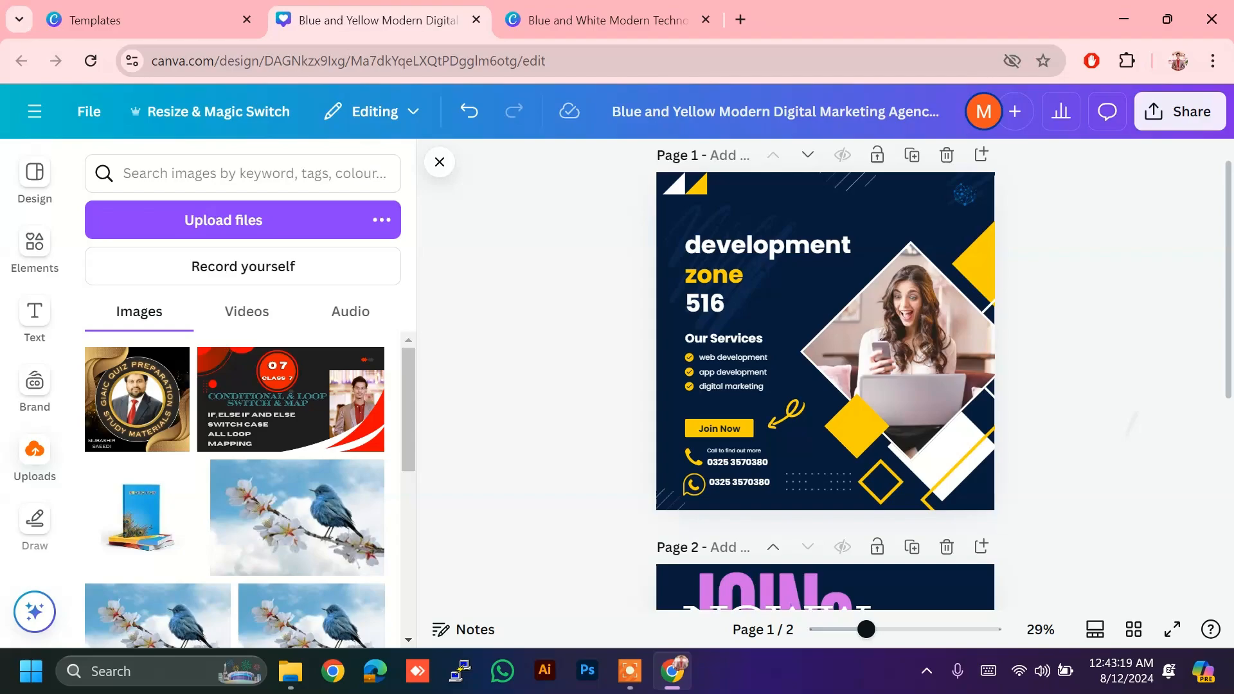
{"action": "scroll", "coordinate": [943, 375], "scroll_direction": "down", "scroll_amount": 1}
{"action": "scroll", "coordinate": [943, 375], "scroll_direction": "up", "scroll_amount": 2}
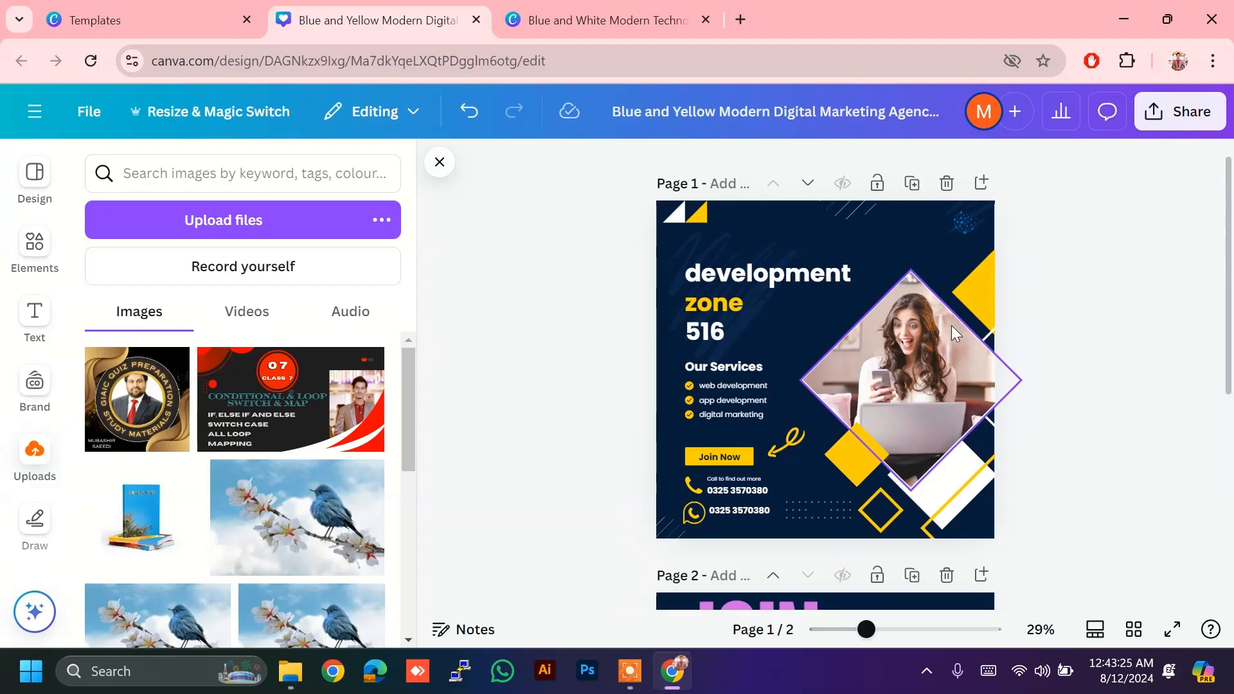
{"action": "left_click", "coordinate": [931, 326]}
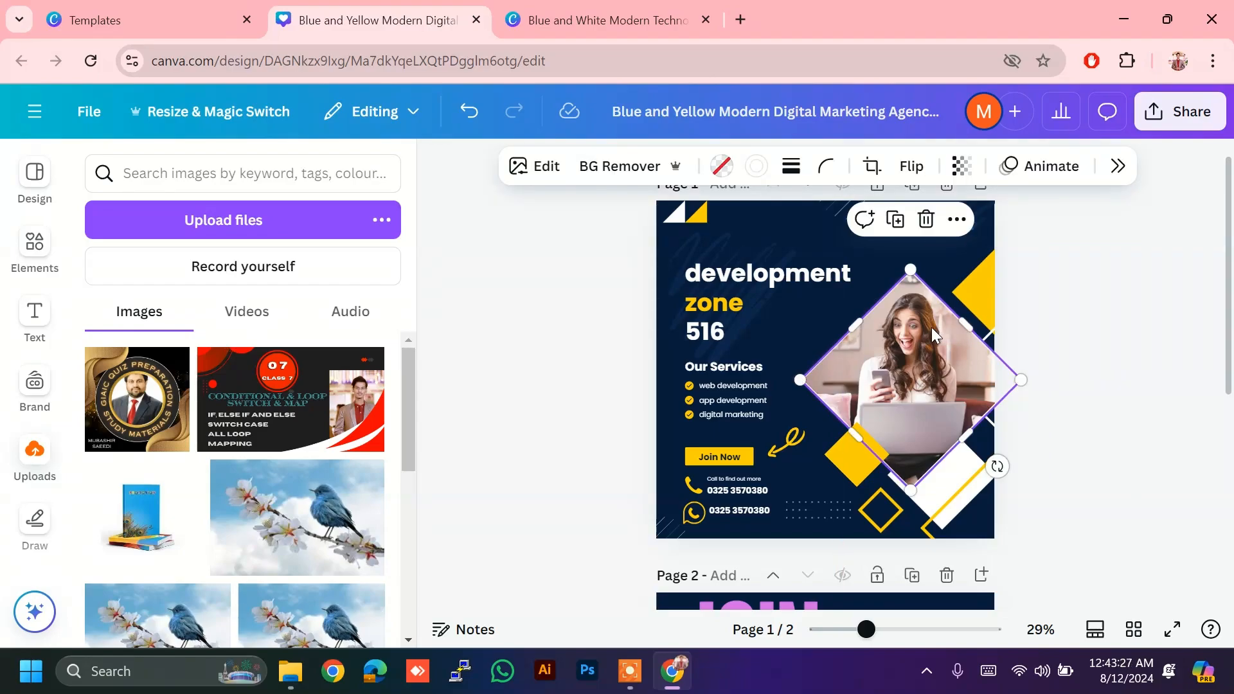
{"action": "scroll", "coordinate": [932, 327], "scroll_direction": "down", "scroll_amount": 5}
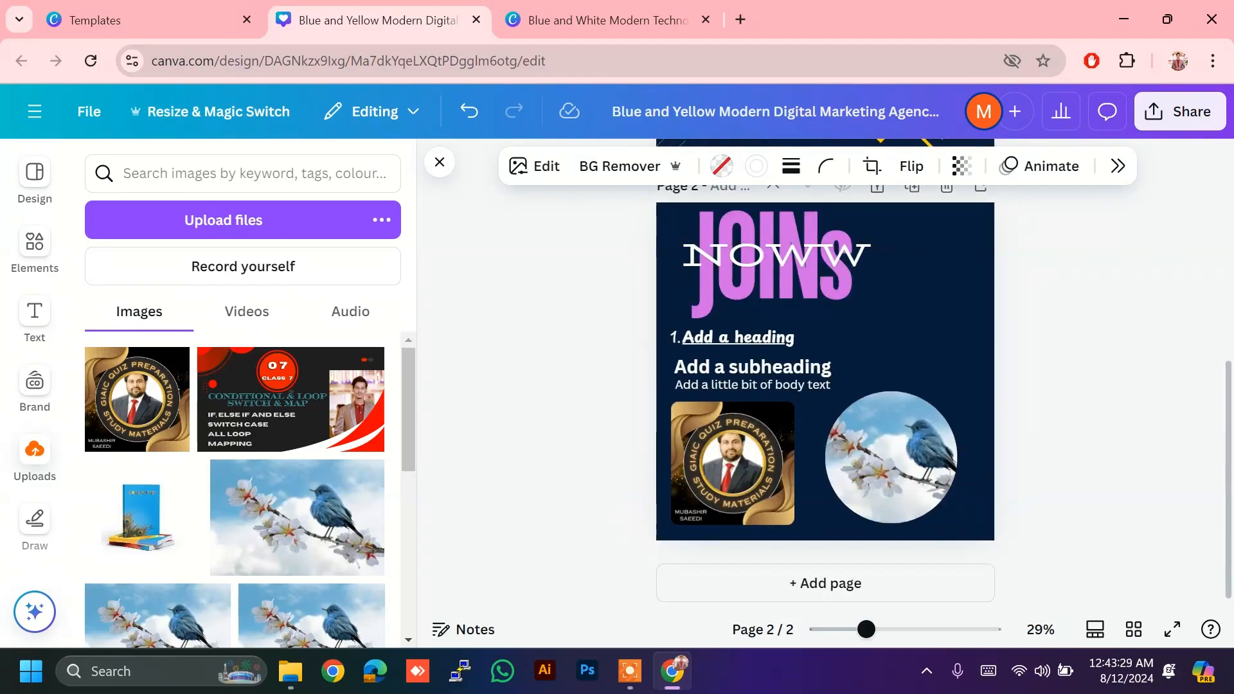
{"action": "left_click", "coordinate": [733, 463]}
{"action": "scroll", "coordinate": [1097, 421], "scroll_direction": "up", "scroll_amount": 5}
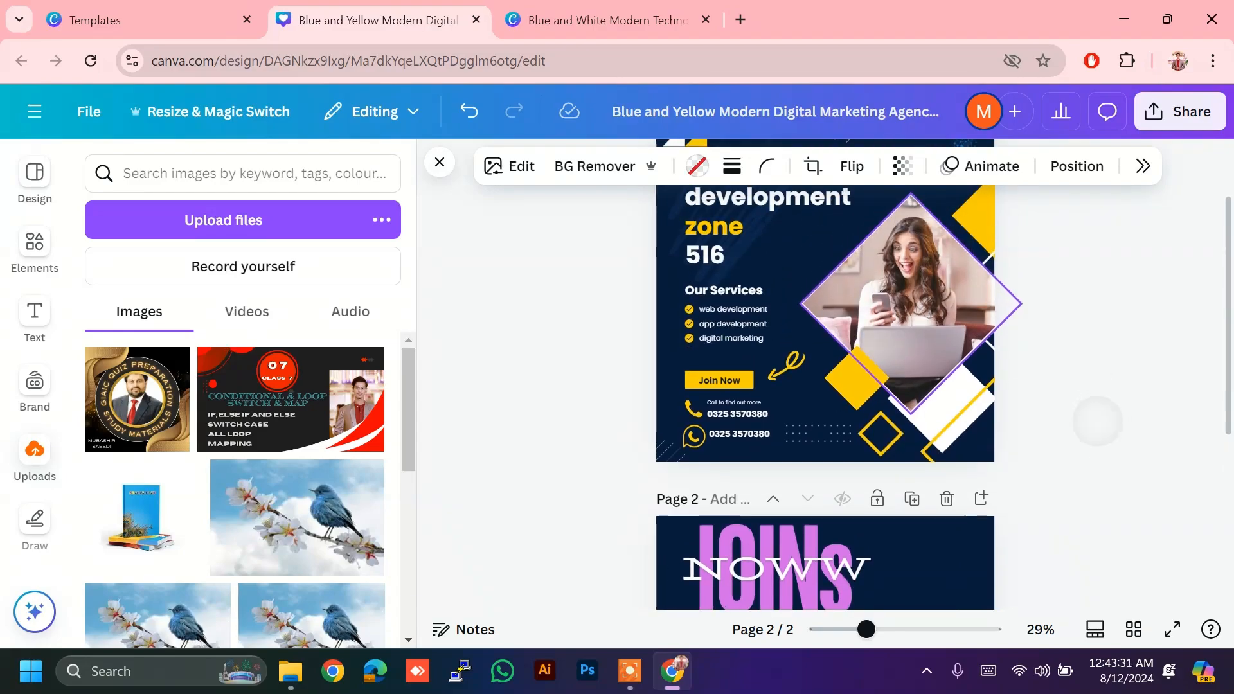
{"action": "scroll", "coordinate": [1097, 421], "scroll_direction": "down", "scroll_amount": 3}
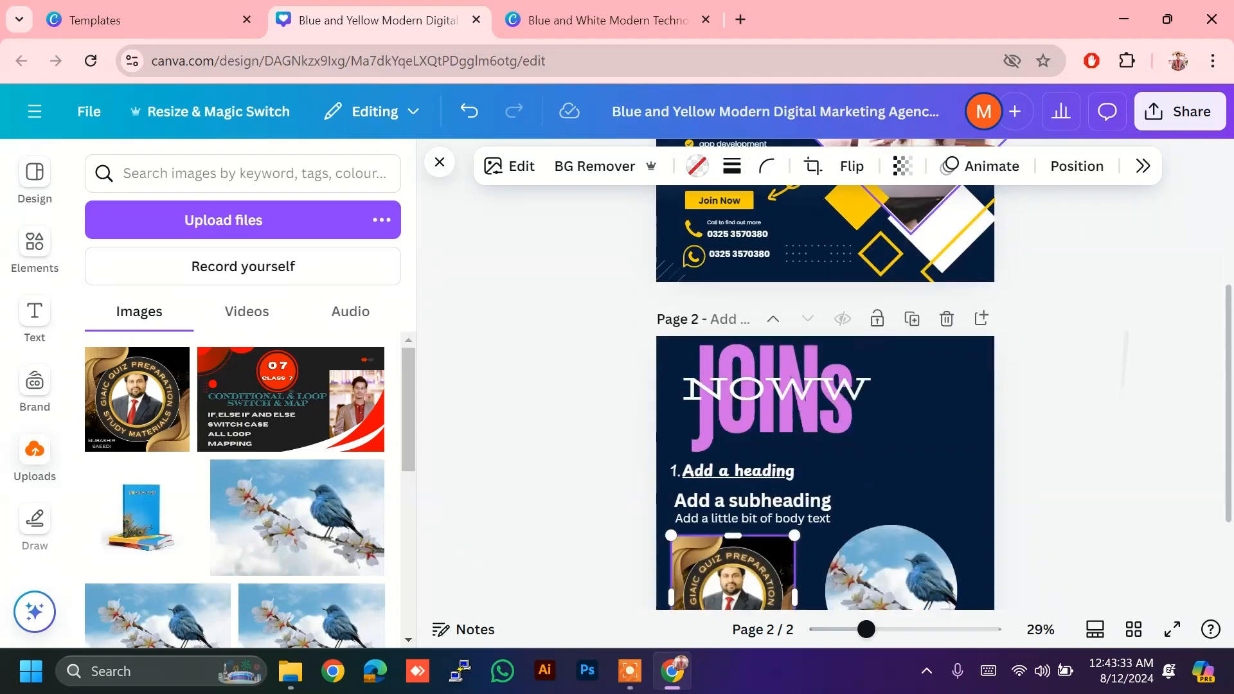
{"action": "scroll", "coordinate": [1097, 421], "scroll_direction": "down", "scroll_amount": 1}
{"action": "scroll", "coordinate": [1132, 413], "scroll_direction": "up", "scroll_amount": 6}
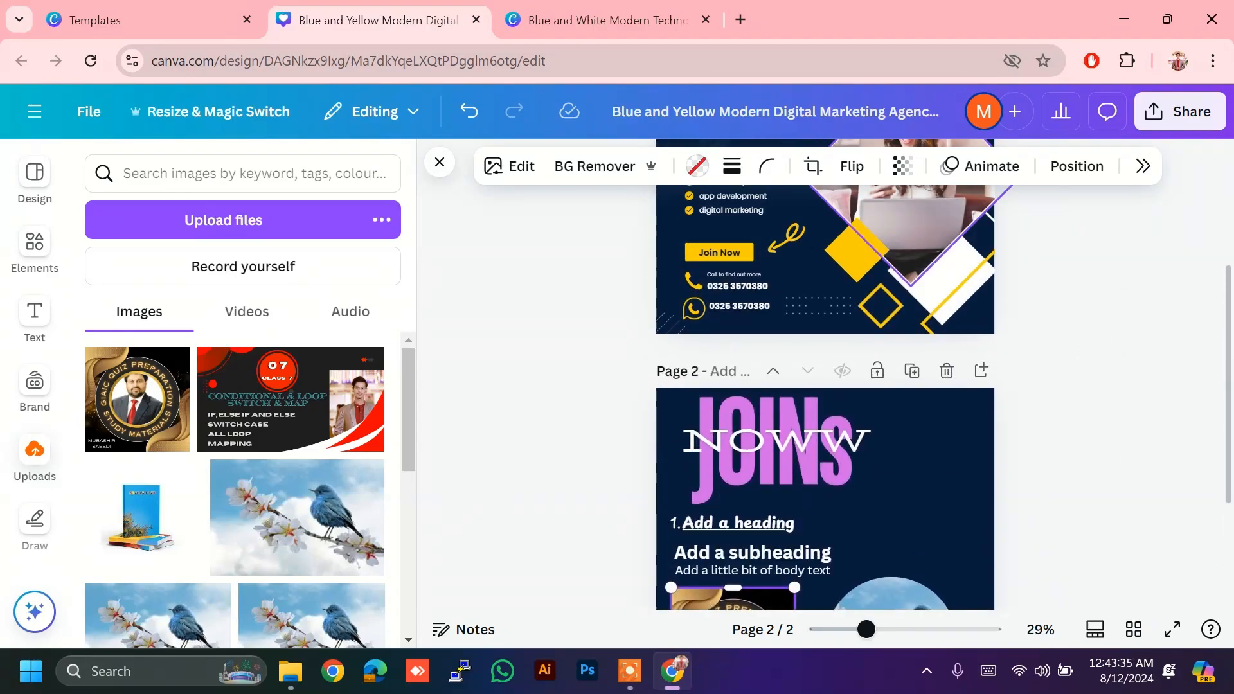
{"action": "scroll", "coordinate": [1133, 413], "scroll_direction": "up", "scroll_amount": 1}
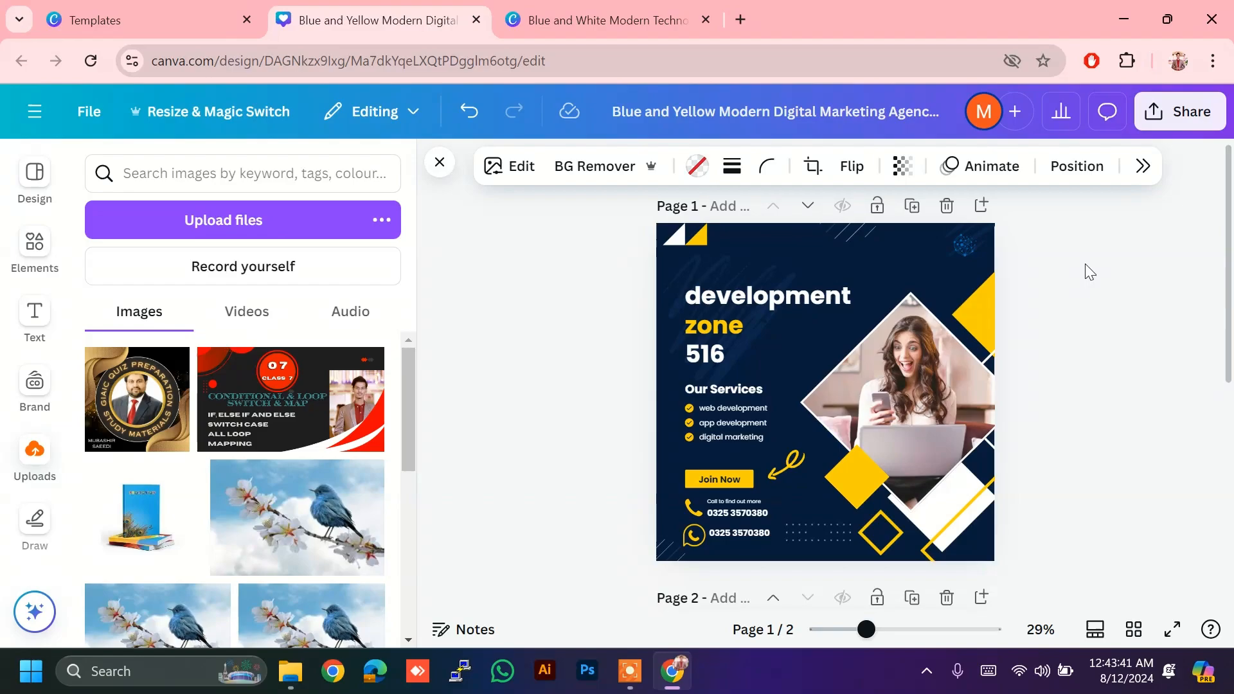
Step: Open the Download settings from the Share panel, set to export both pages as PNG
{"action": "left_click", "coordinate": [1187, 121]}
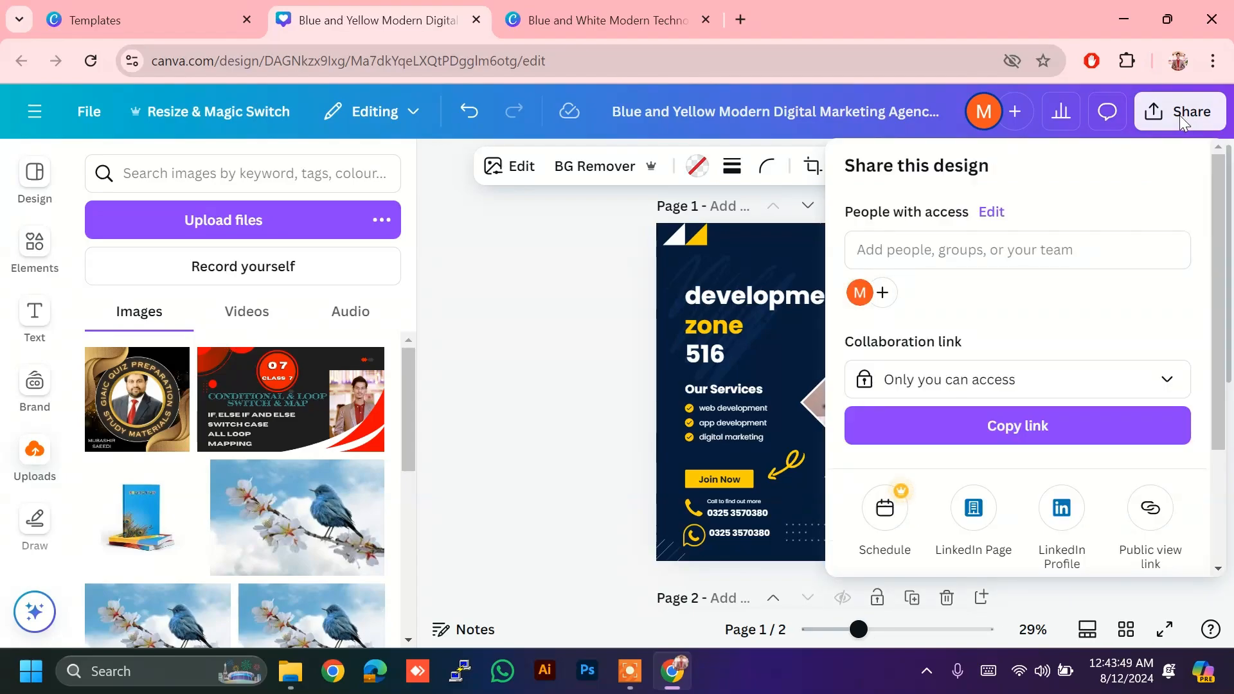
{"action": "scroll", "coordinate": [1018, 386], "scroll_direction": "down", "scroll_amount": 3}
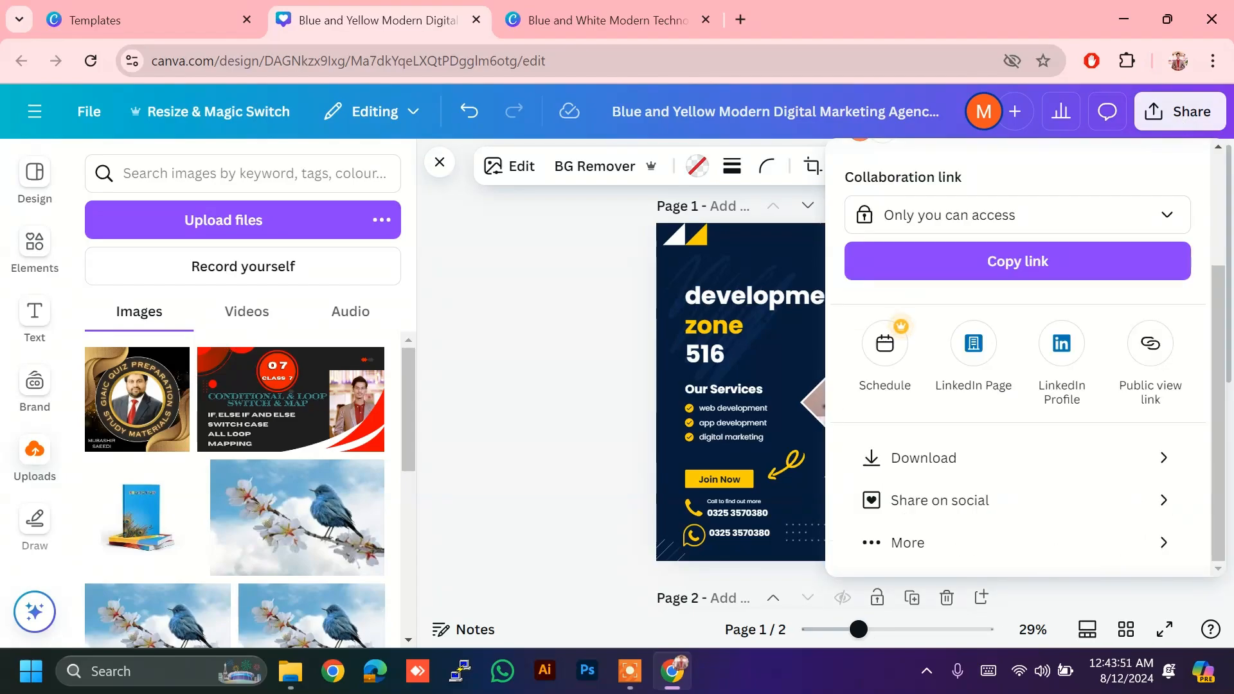
{"action": "left_click", "coordinate": [983, 459]}
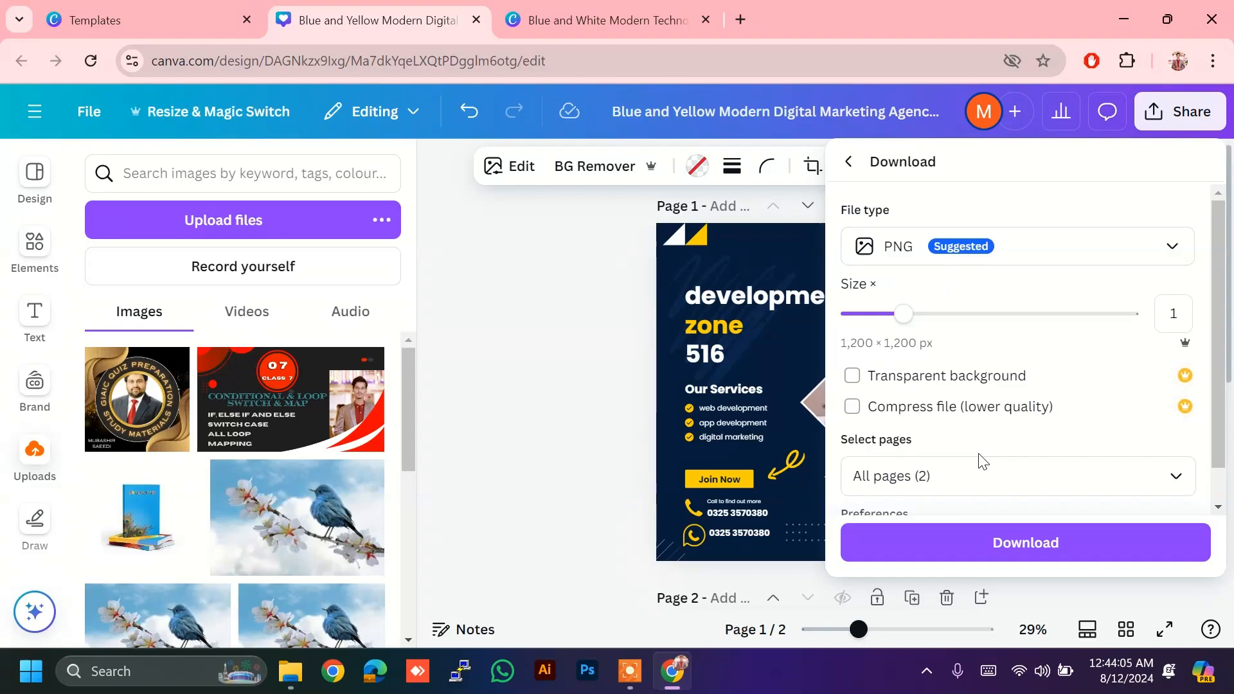
Step: Keep PNG as the download file type and bring up the Select pages list
{"action": "left_click", "coordinate": [1028, 246]}
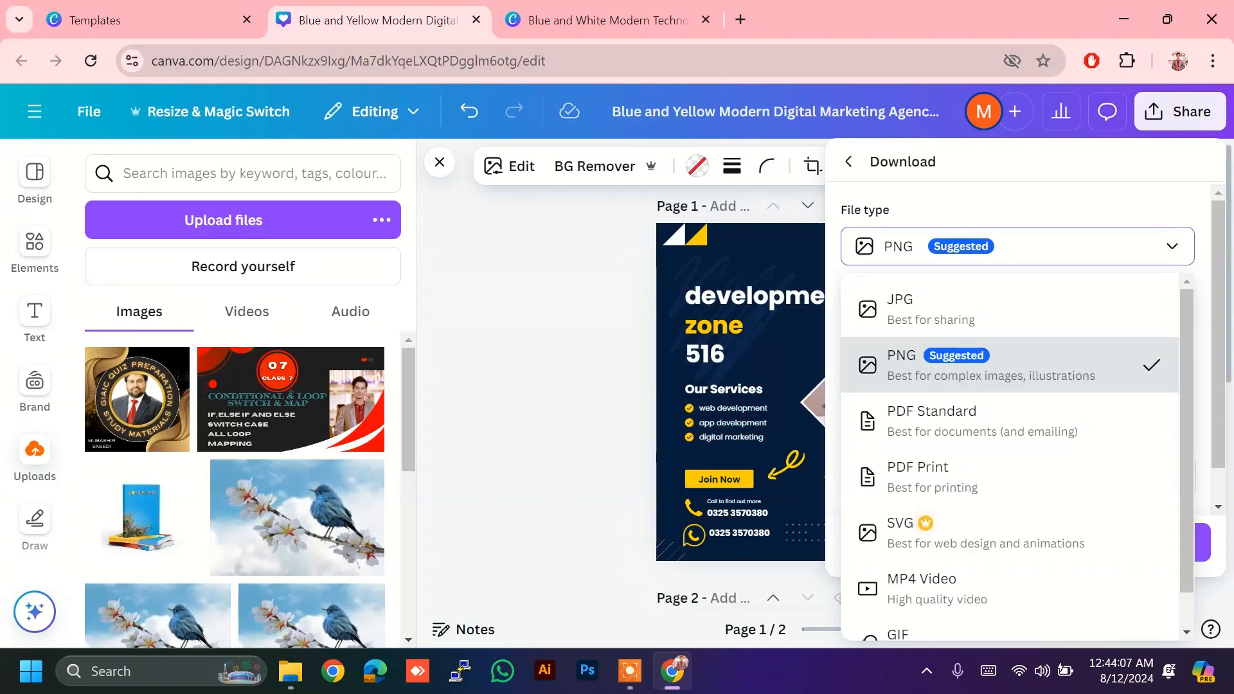
{"action": "scroll", "coordinate": [1074, 395], "scroll_direction": "down", "scroll_amount": 1}
{"action": "scroll", "coordinate": [1074, 395], "scroll_direction": "up", "scroll_amount": 1}
{"action": "scroll", "coordinate": [1093, 418], "scroll_direction": "down", "scroll_amount": 1}
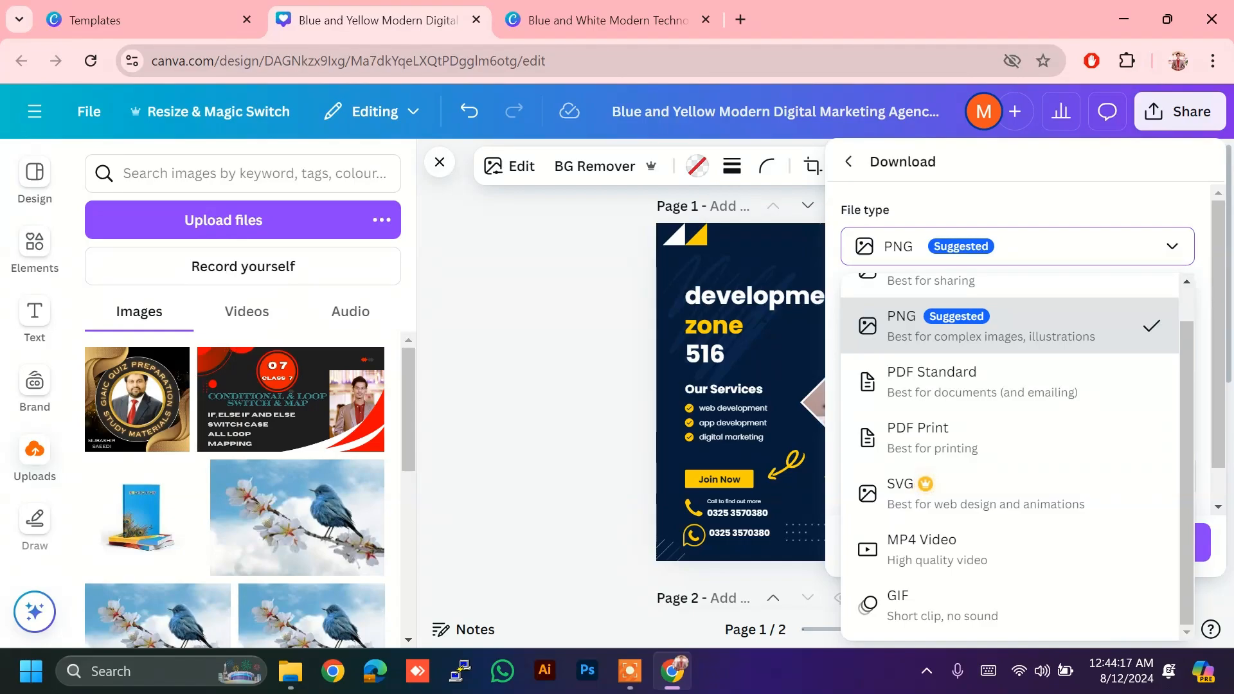
{"action": "left_click", "coordinate": [1171, 246]}
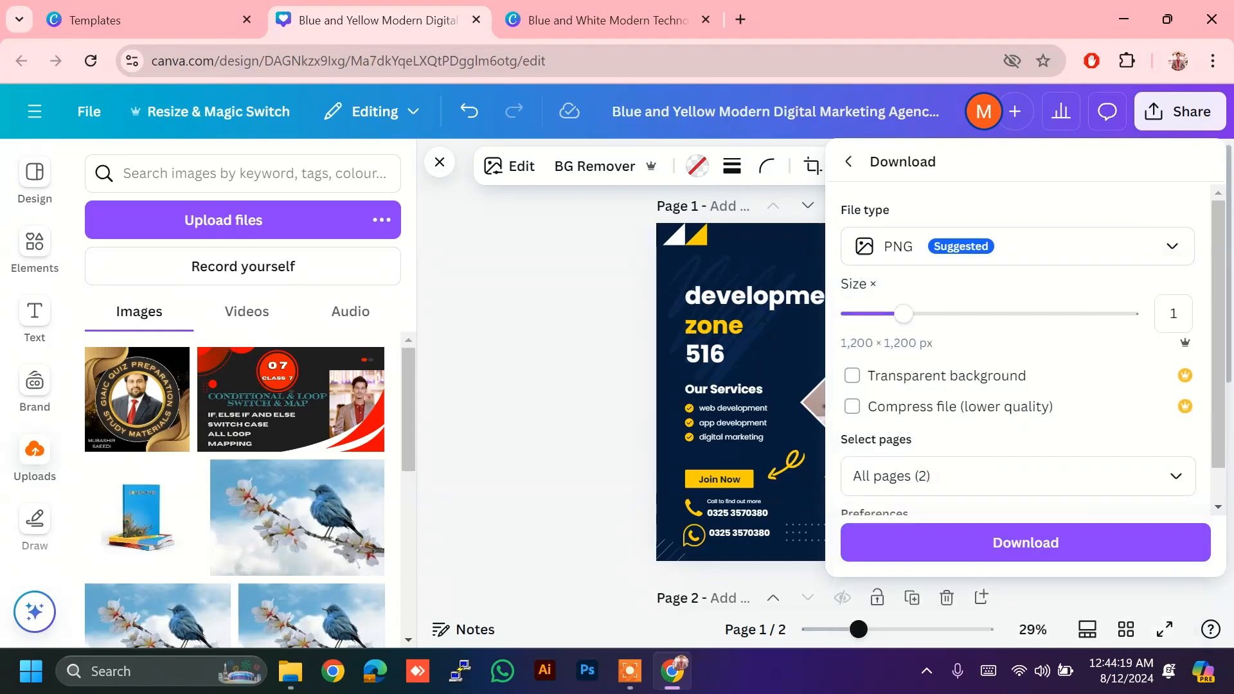
{"action": "scroll", "coordinate": [1026, 385], "scroll_direction": "down", "scroll_amount": 1}
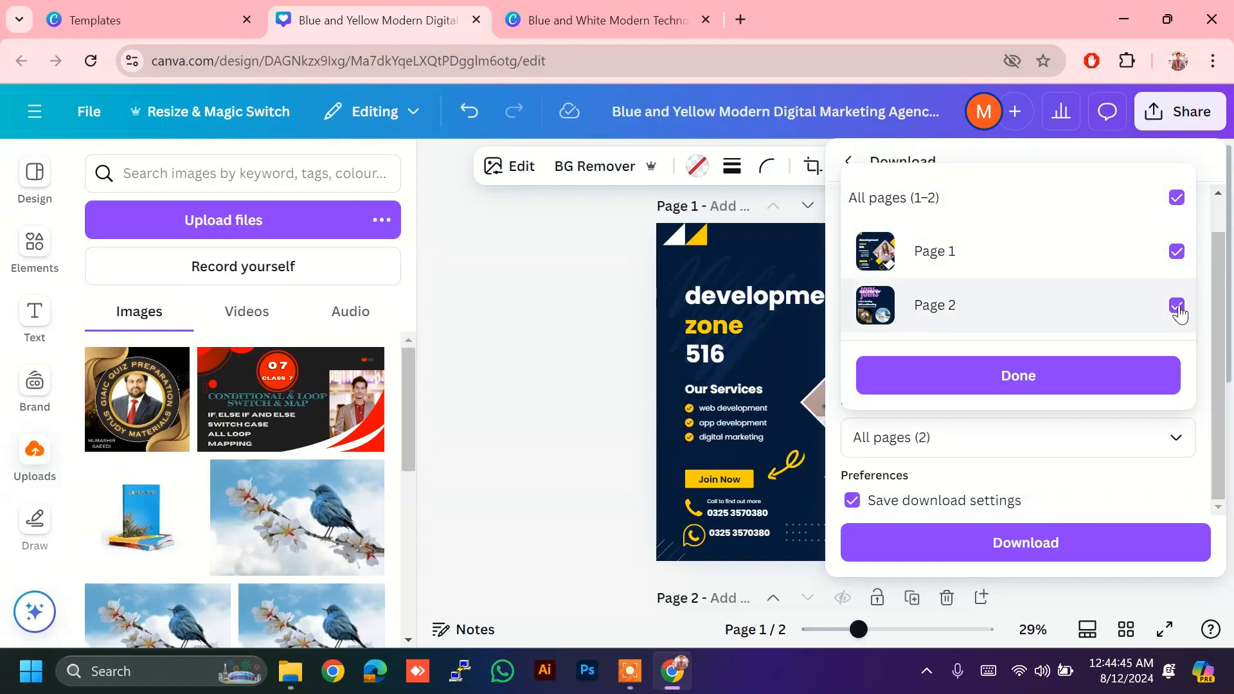
Step: Untick Page 2 and download only page 1 as a PNG, then open the saved file
{"action": "left_click", "coordinate": [1178, 306]}
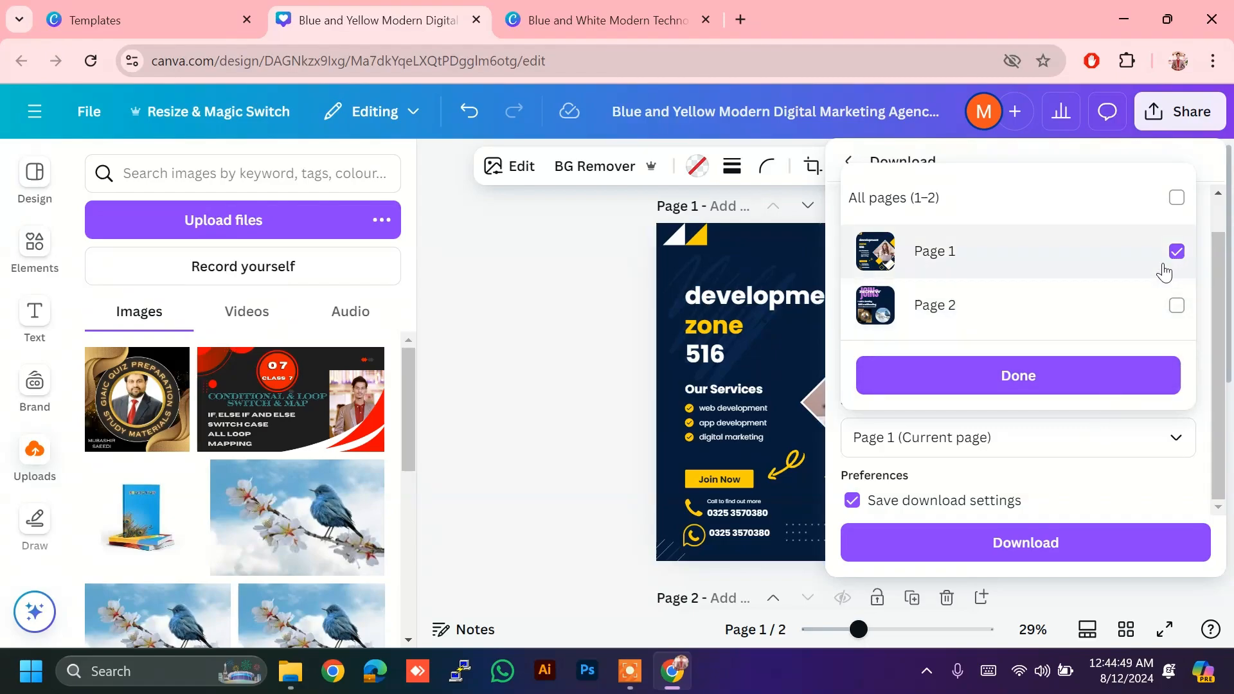
{"action": "left_click", "coordinate": [1076, 546]}
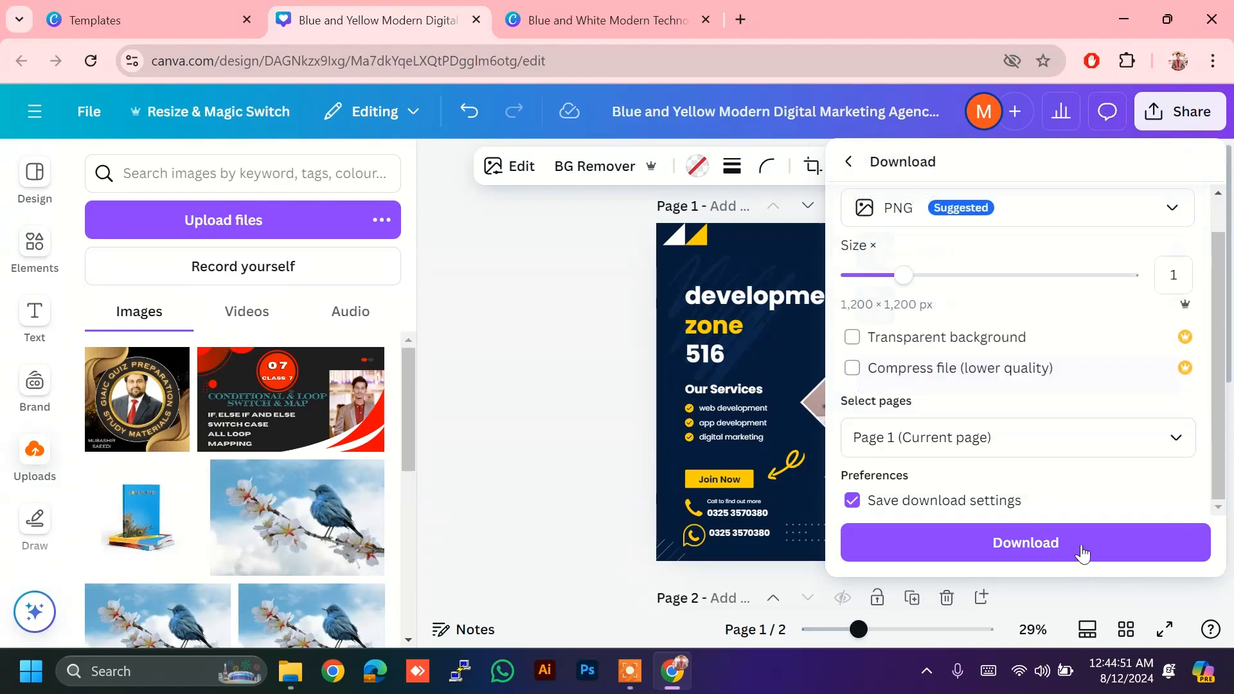
{"action": "left_click", "coordinate": [1077, 546]}
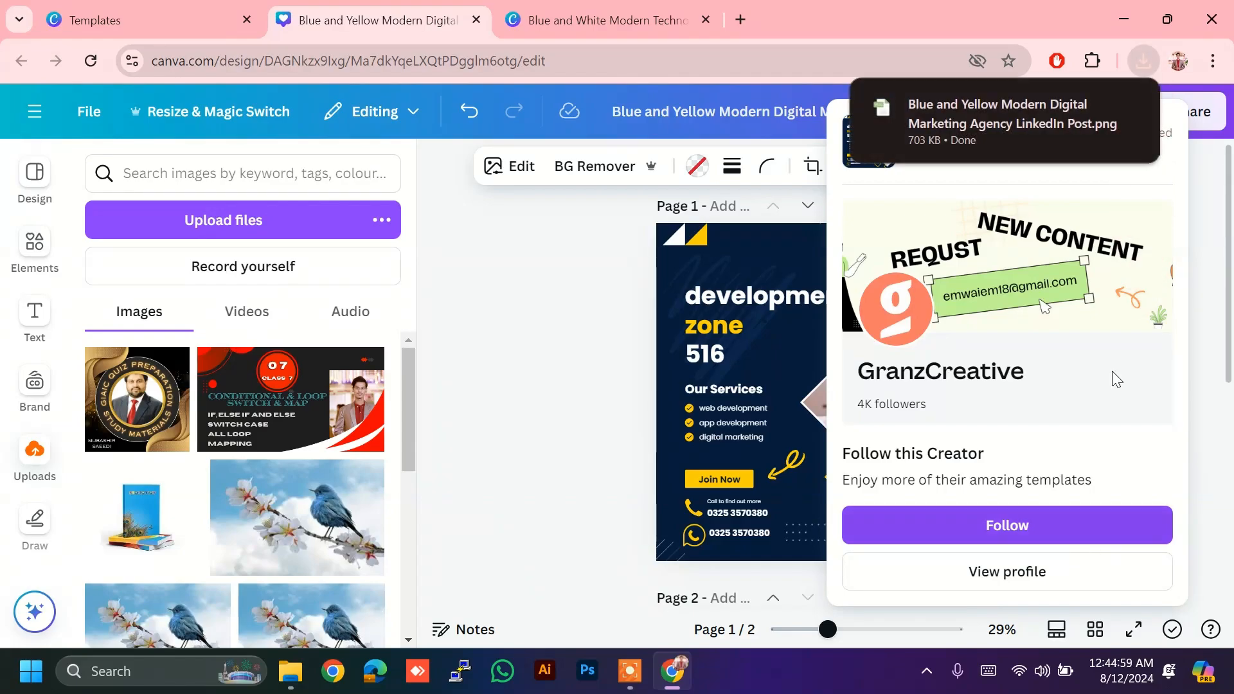
{"action": "mouse_move", "coordinate": [1000, 146]}
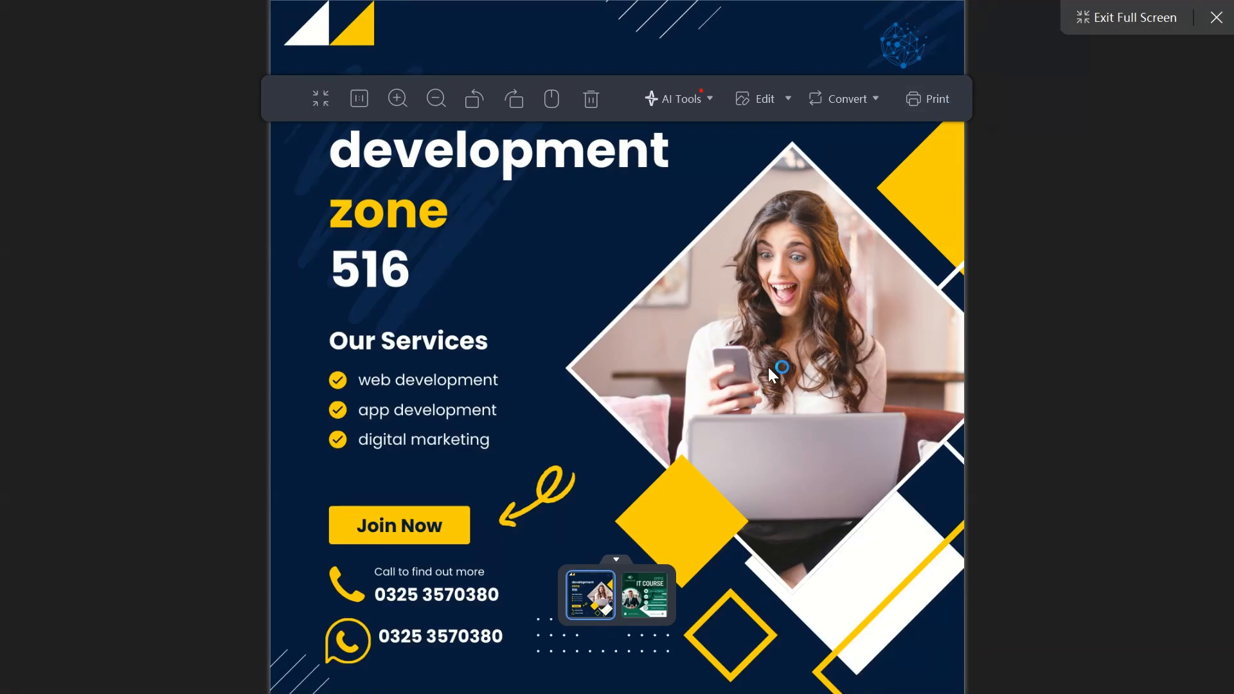
Step: Look over the downloaded page 1 PNG in Photos, then close the viewer with Alt+F4
{"action": "scroll", "coordinate": [970, 302], "scroll_direction": "down", "scroll_amount": 3}
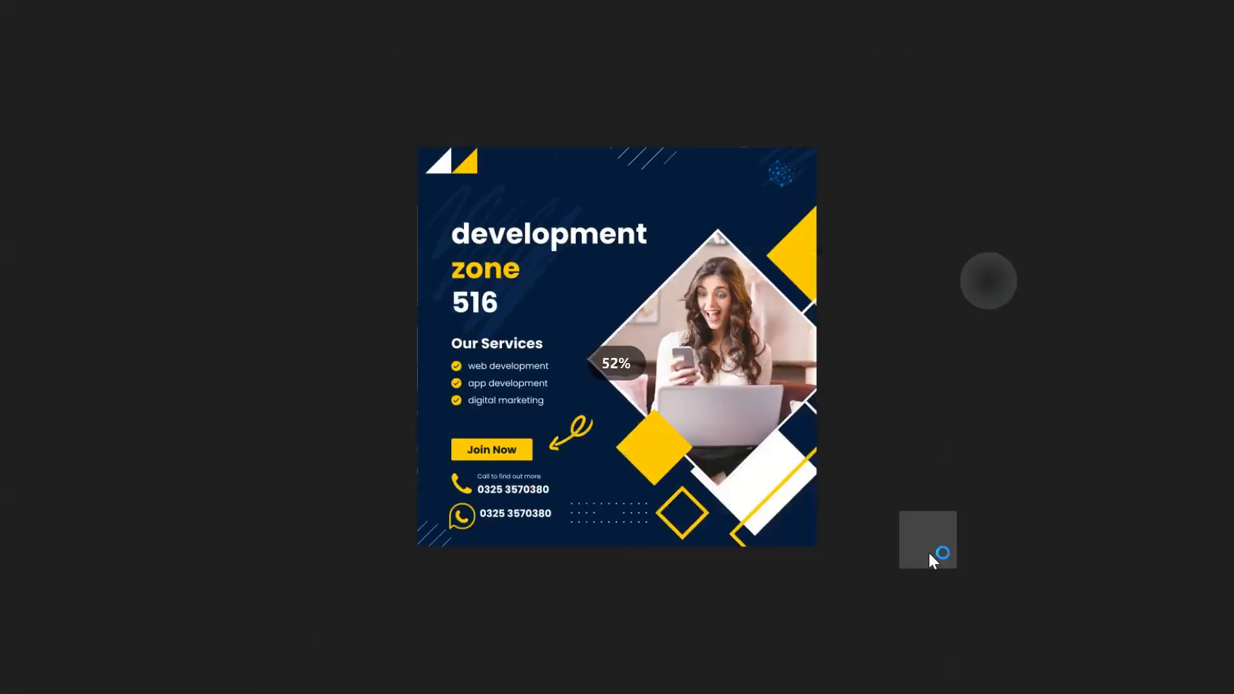
{"action": "right_click", "coordinate": [930, 554]}
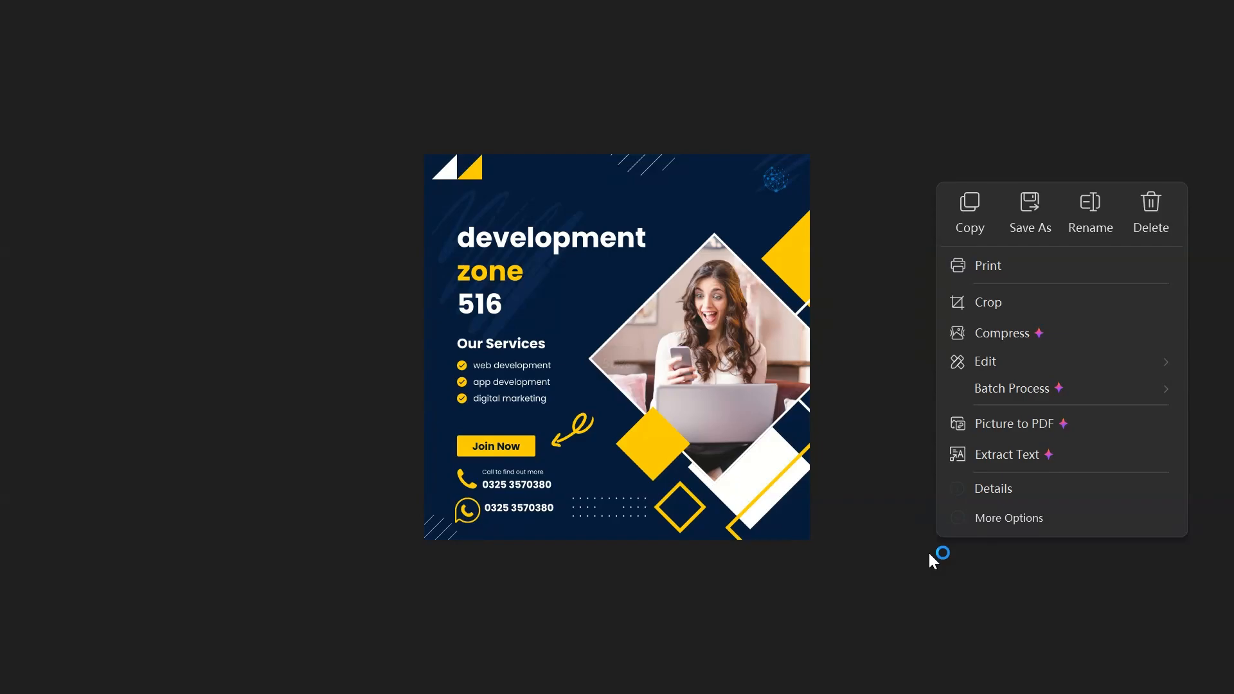
{"action": "left_click", "coordinate": [920, 547]}
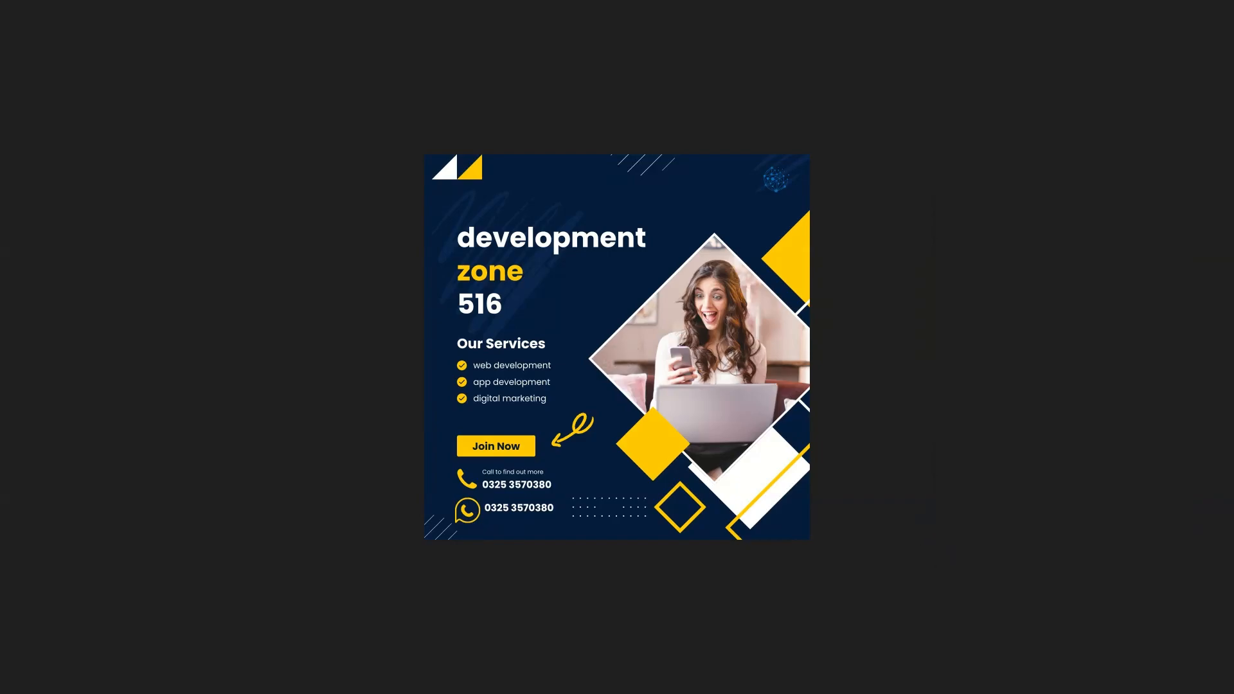
{"action": "key", "text": "alt+F4"}
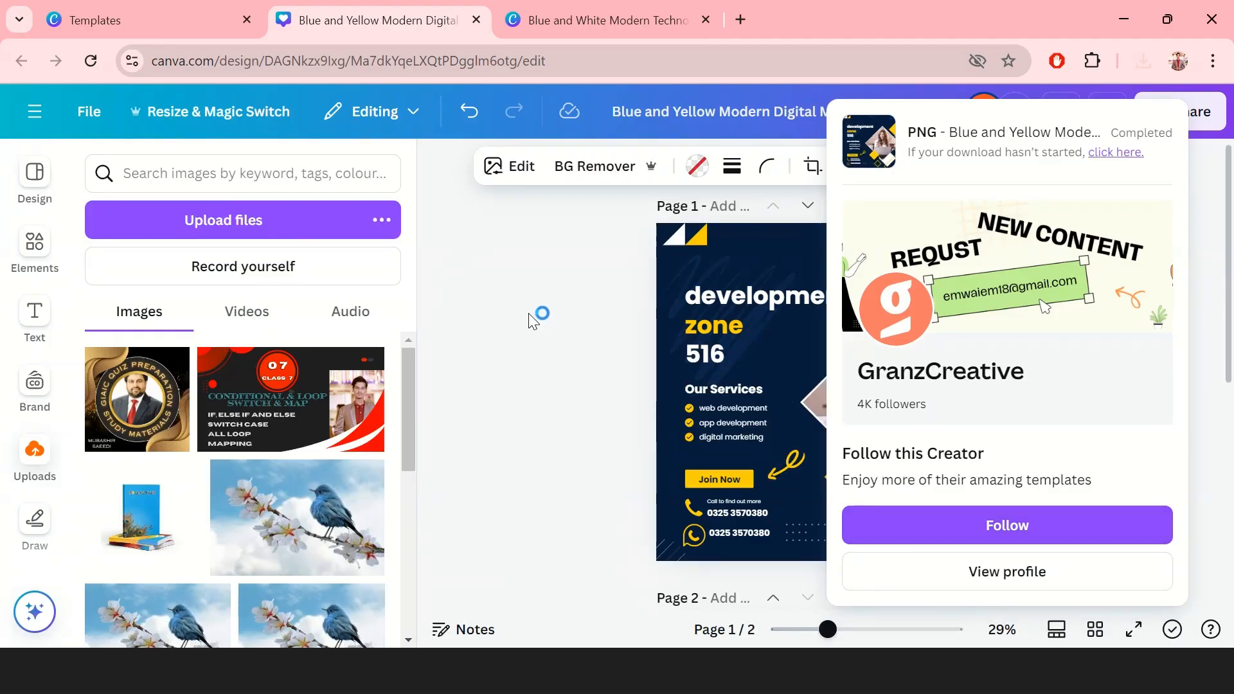
Step: Close the download panel and search Templates for 'class thumbnail' in place of 'linkedin post'
{"action": "left_click", "coordinate": [532, 321]}
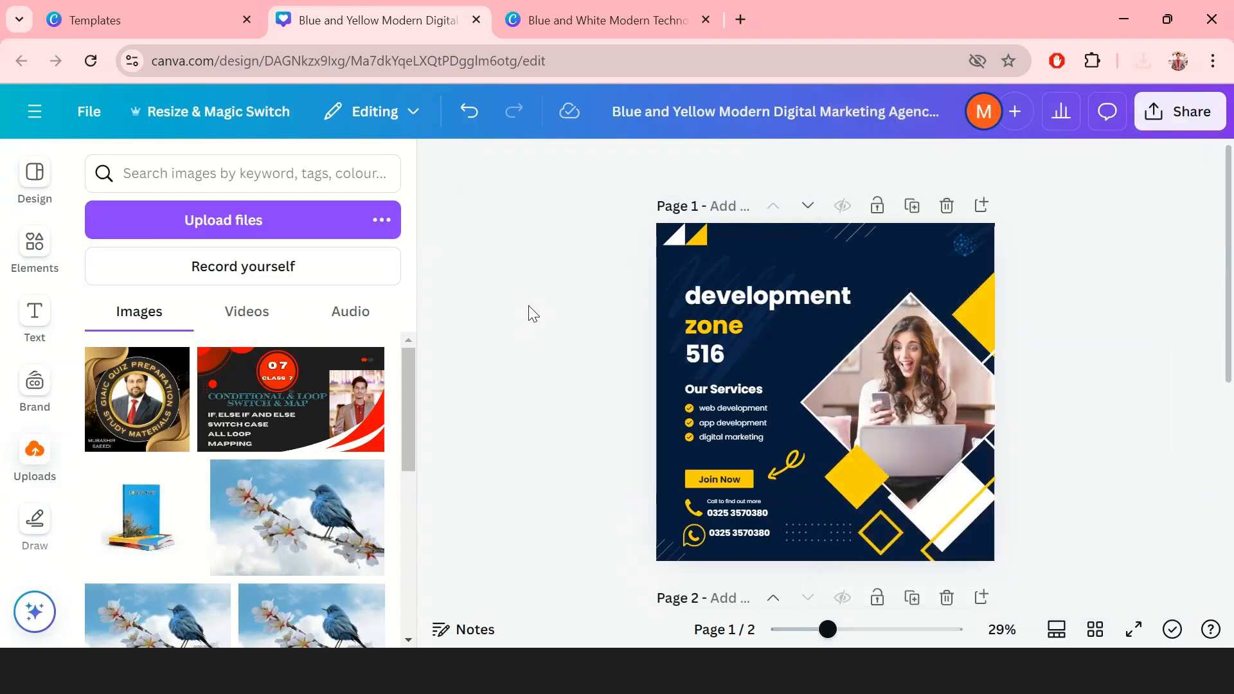
{"action": "left_click", "coordinate": [220, 9]}
{"action": "triple_click", "coordinate": [688, 119]}
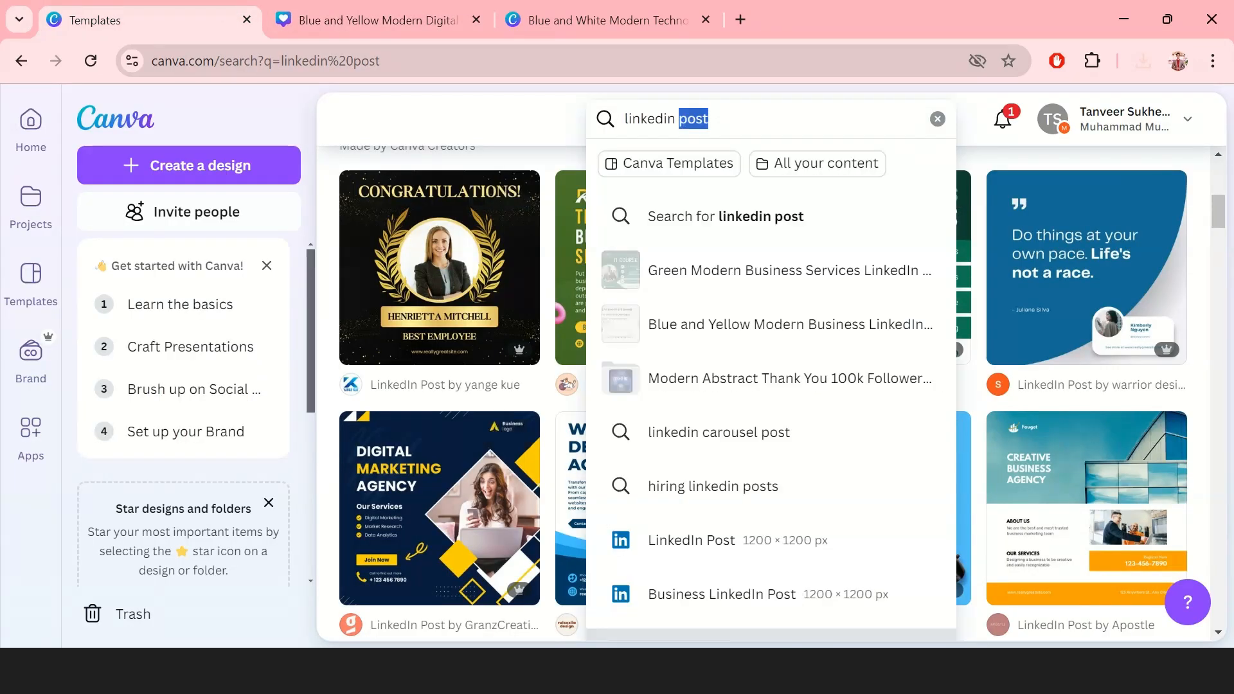
{"action": "type", "text": "you"}
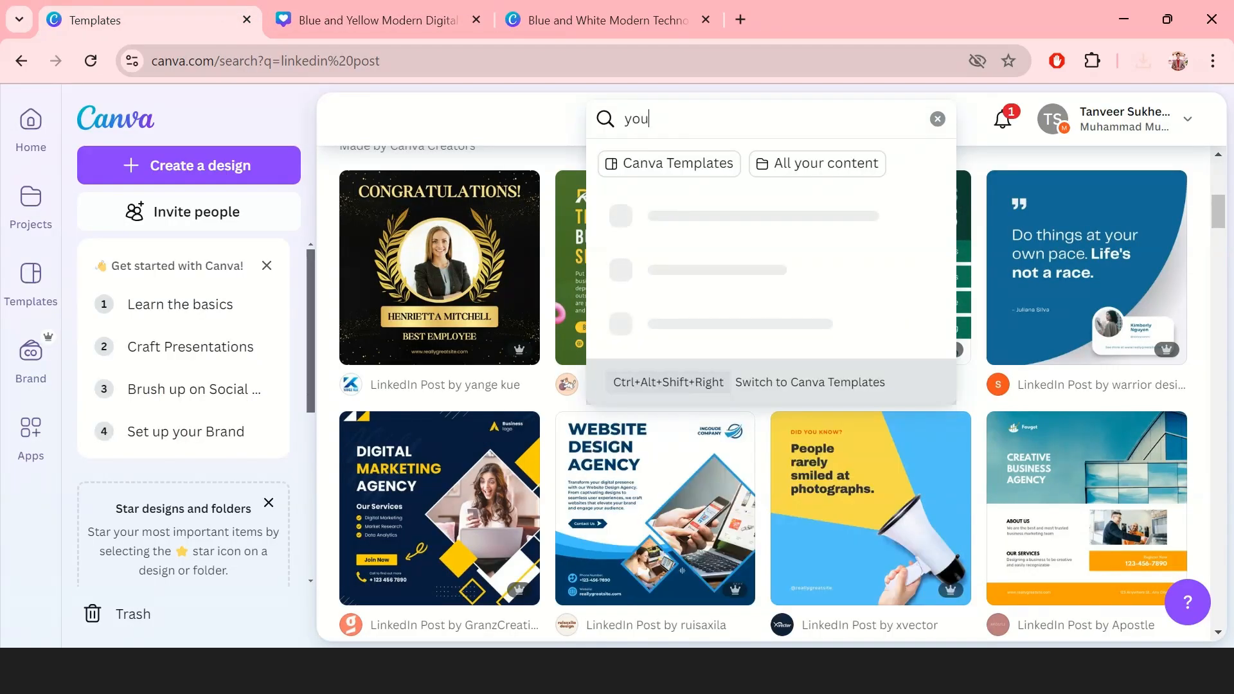
{"action": "type", "text": "tube"}
{"action": "key", "text": "ctrl+a"}
{"action": "key", "text": "BackSpace"}
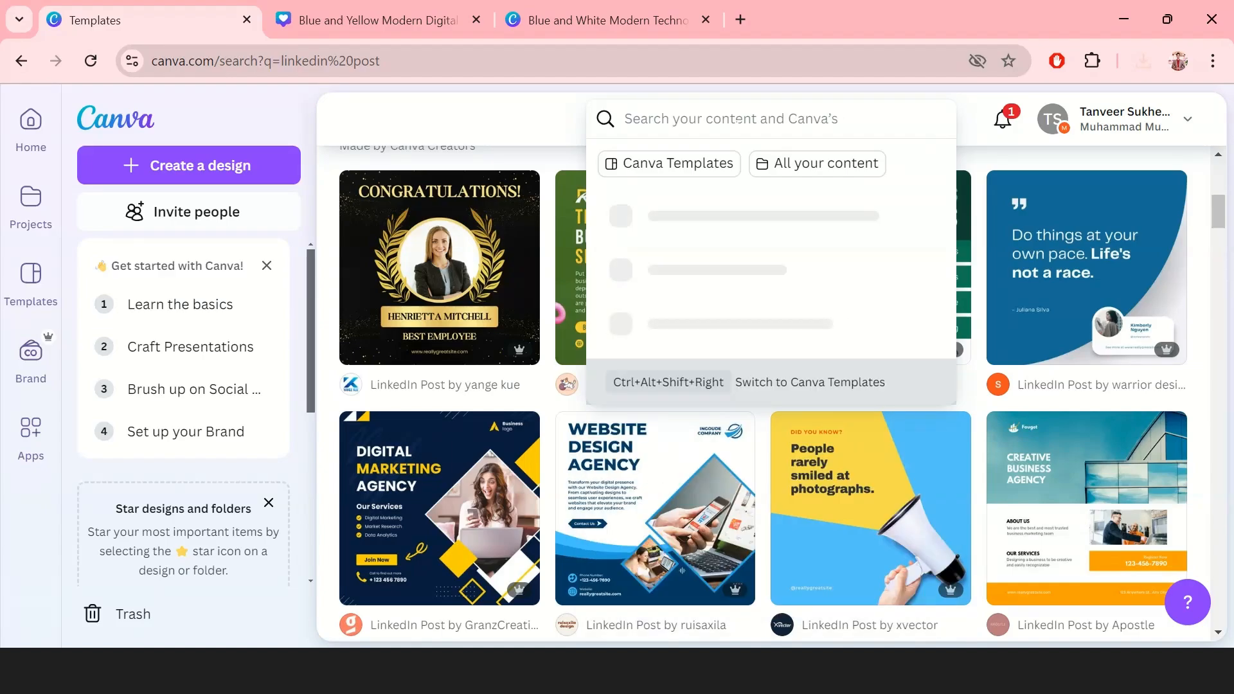
{"action": "type", "text": "cl"}
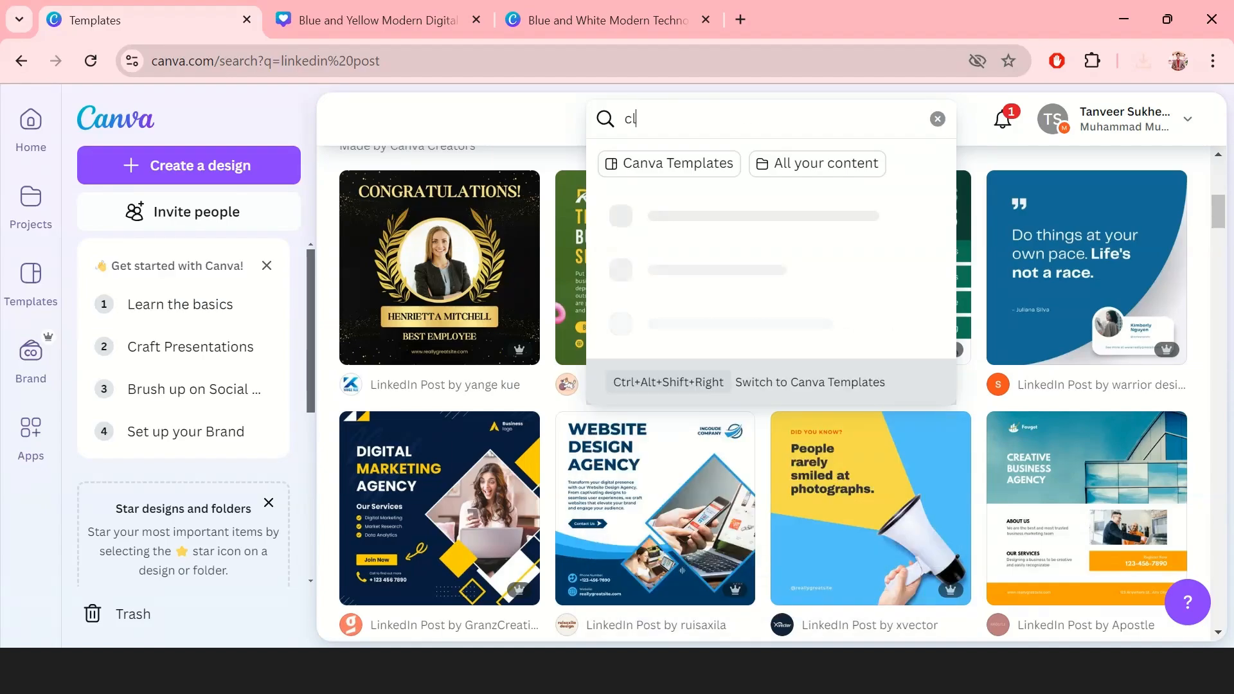
{"action": "type", "text": "ass thum"}
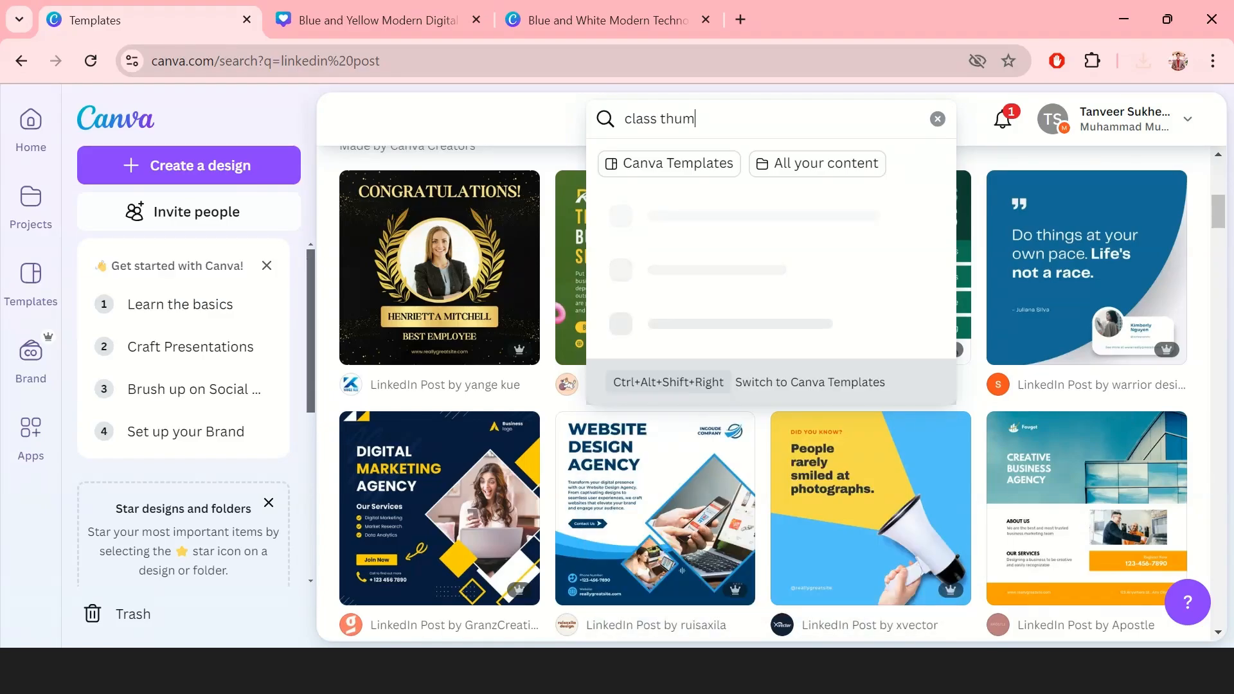
{"action": "type", "text": "bnail"}
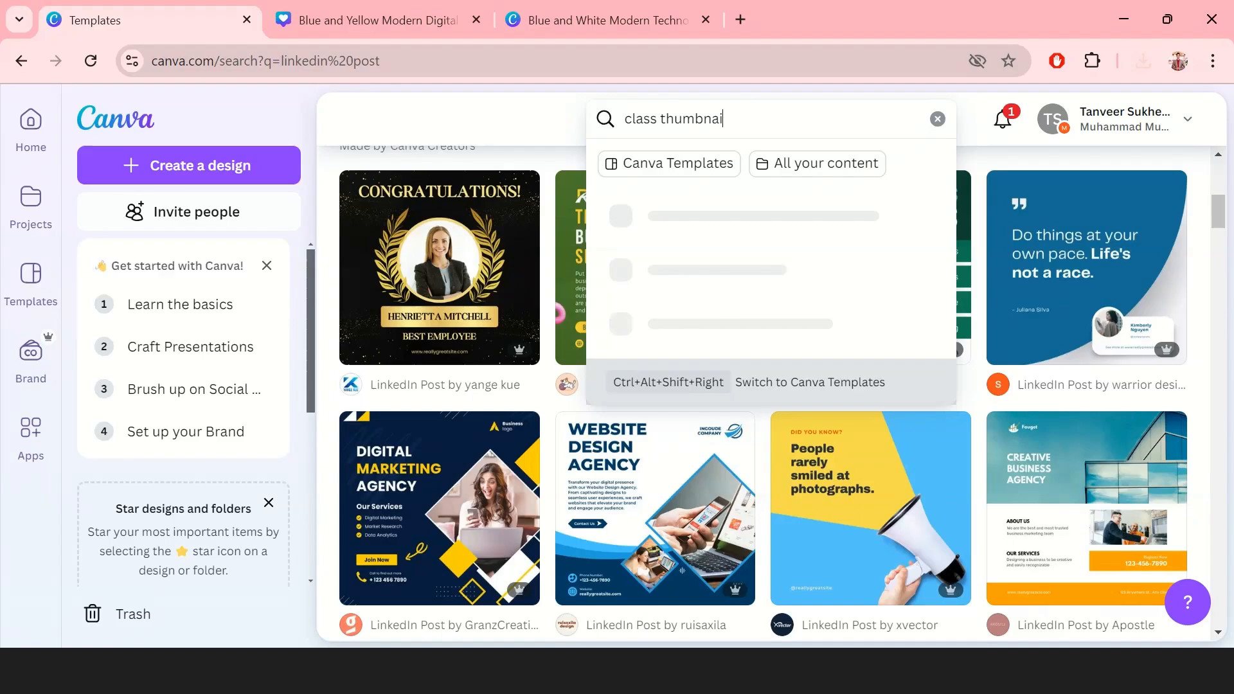
{"action": "key", "text": "Return"}
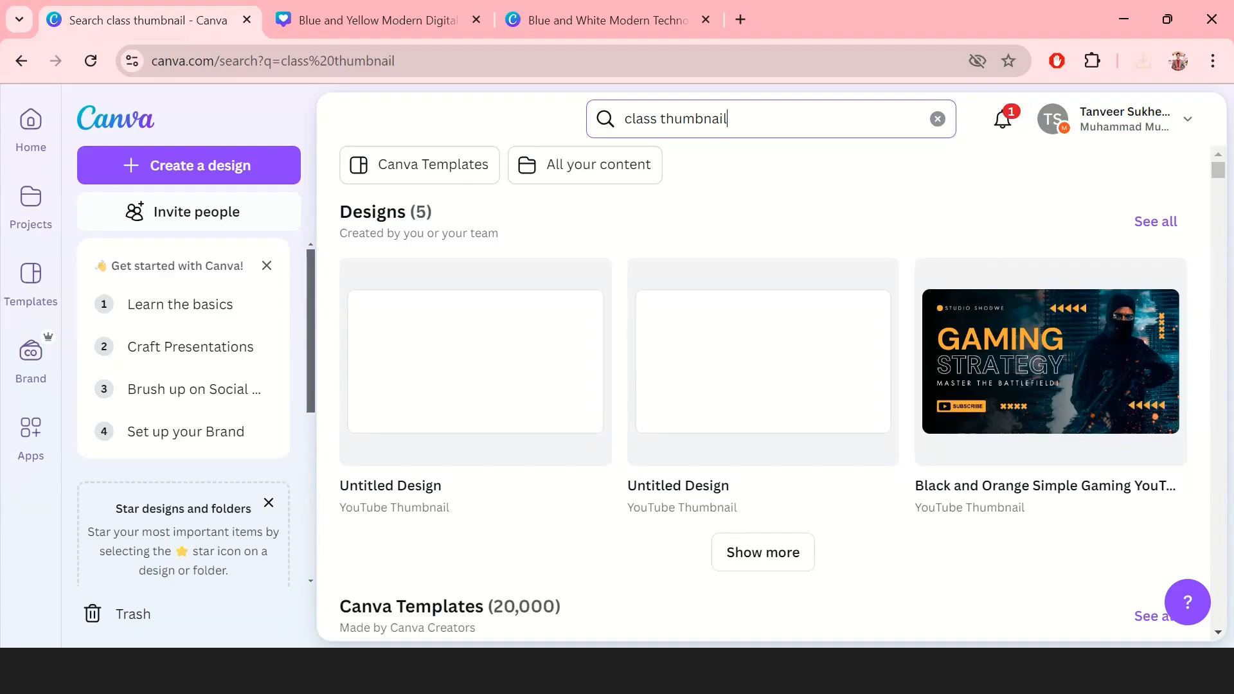
{"action": "scroll", "coordinate": [764, 393], "scroll_direction": "down", "scroll_amount": 10}
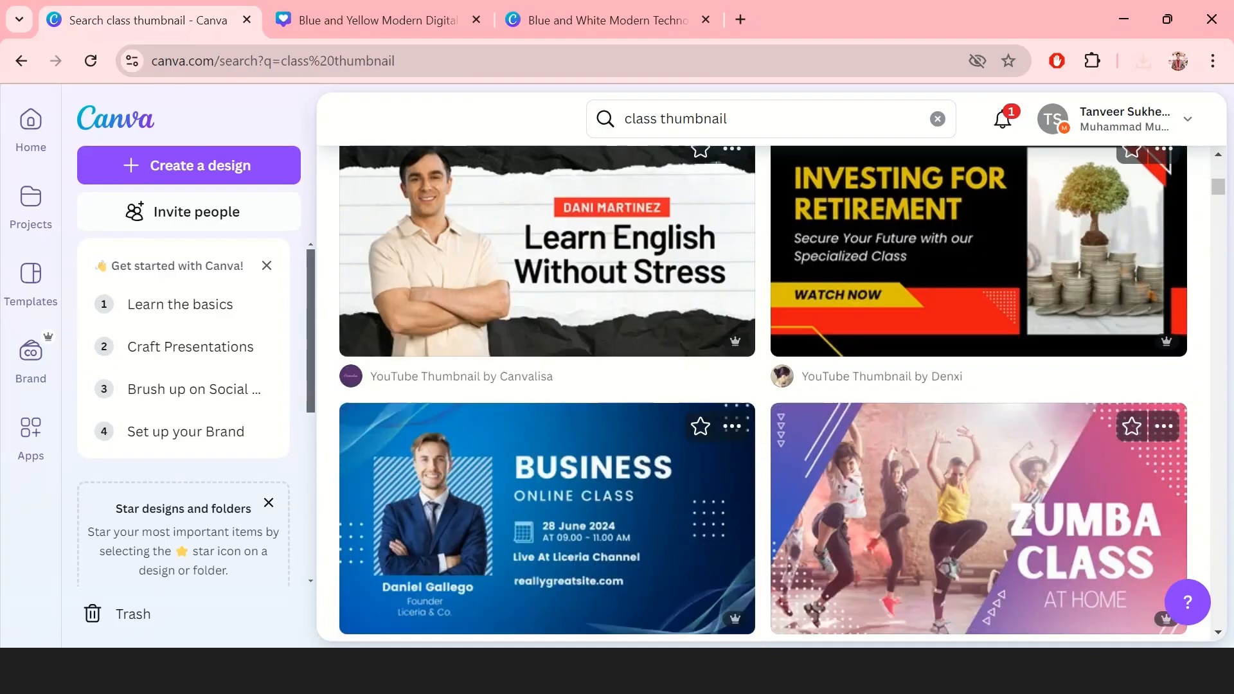
{"action": "scroll", "coordinate": [763, 393], "scroll_direction": "down", "scroll_amount": 9}
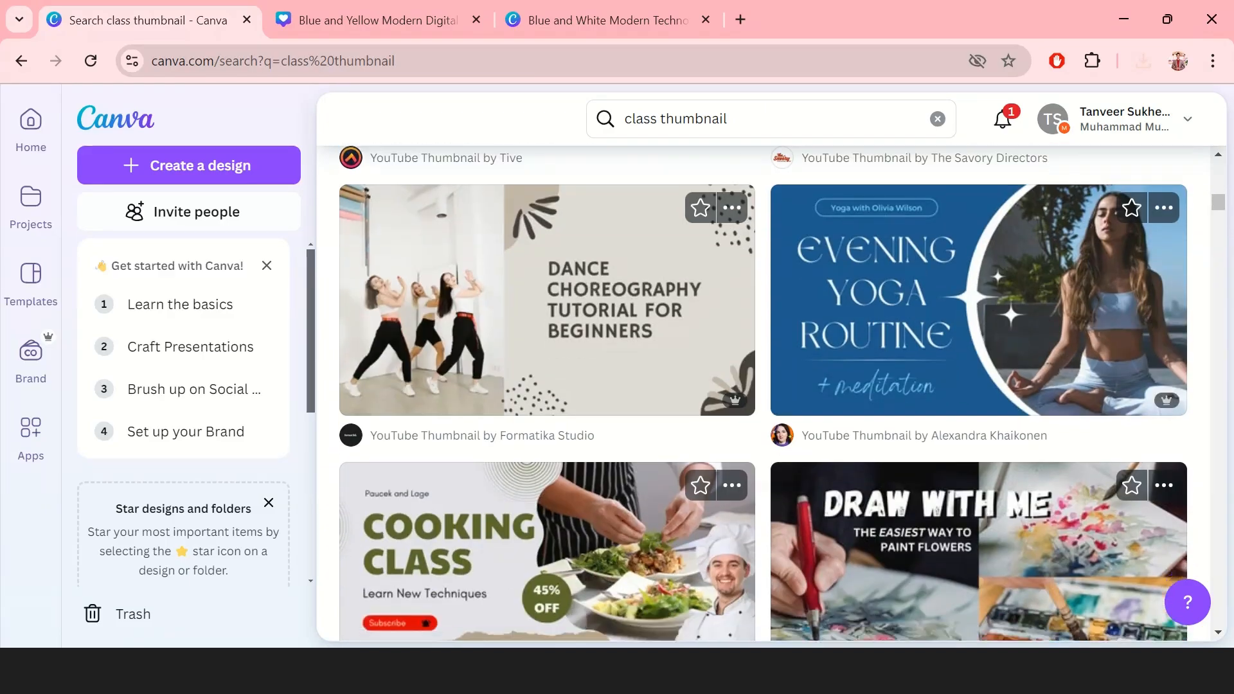
{"action": "scroll", "coordinate": [763, 394], "scroll_direction": "down", "scroll_amount": 4}
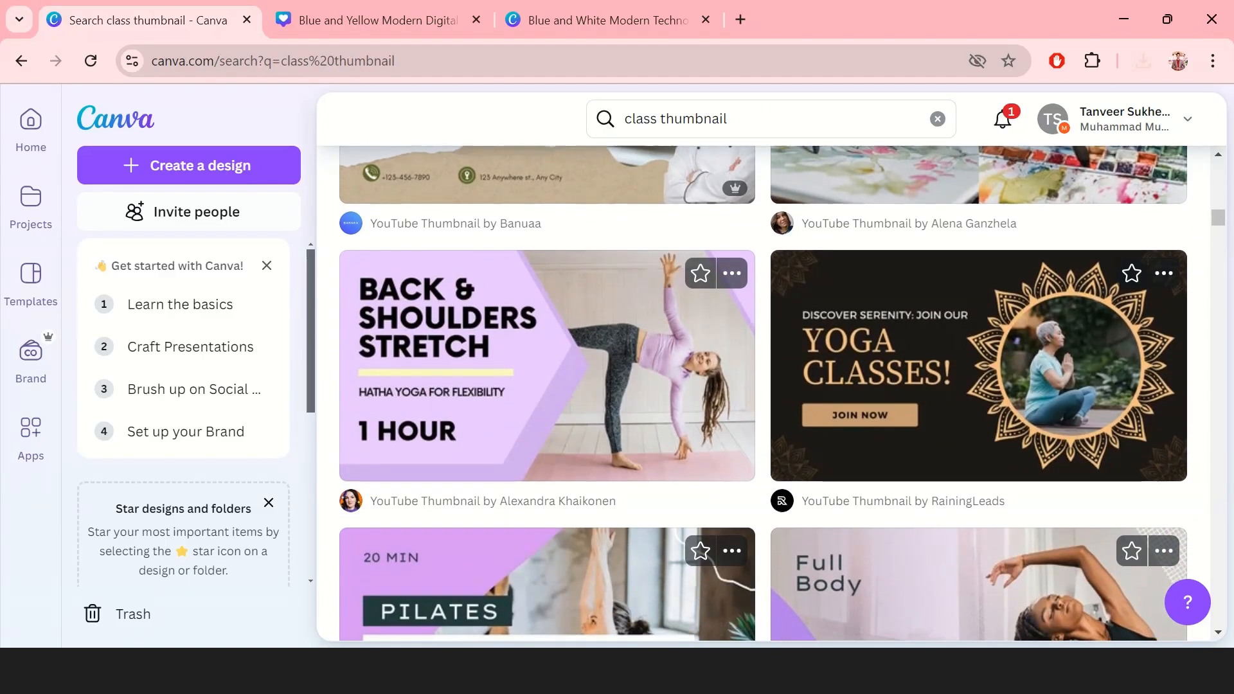
{"action": "scroll", "coordinate": [763, 393], "scroll_direction": "down", "scroll_amount": 8}
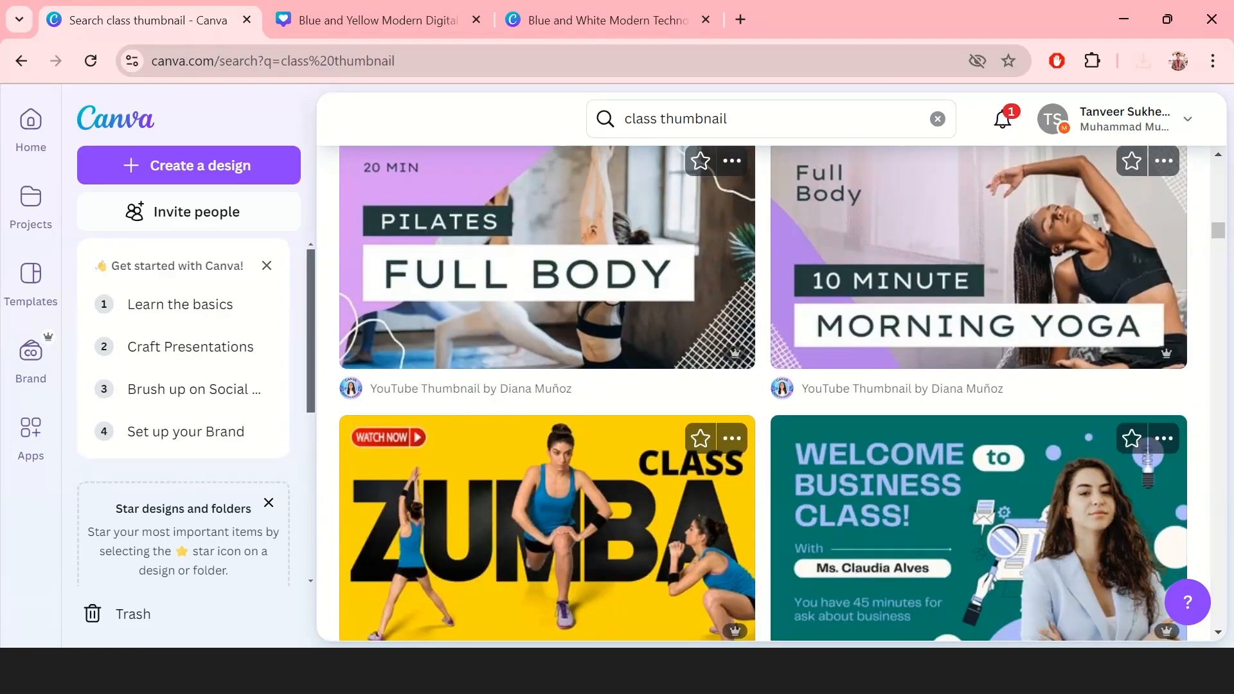
{"action": "scroll", "coordinate": [764, 394], "scroll_direction": "down", "scroll_amount": 2}
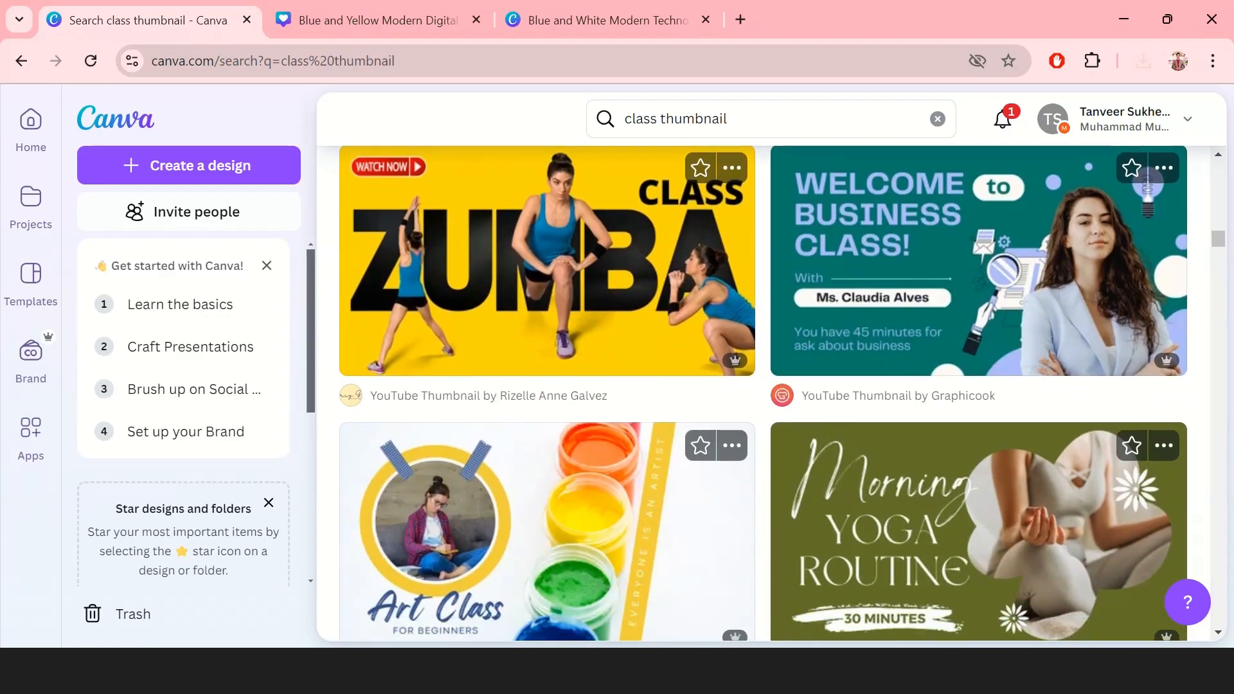
{"action": "scroll", "coordinate": [764, 393], "scroll_direction": "up", "scroll_amount": 15}
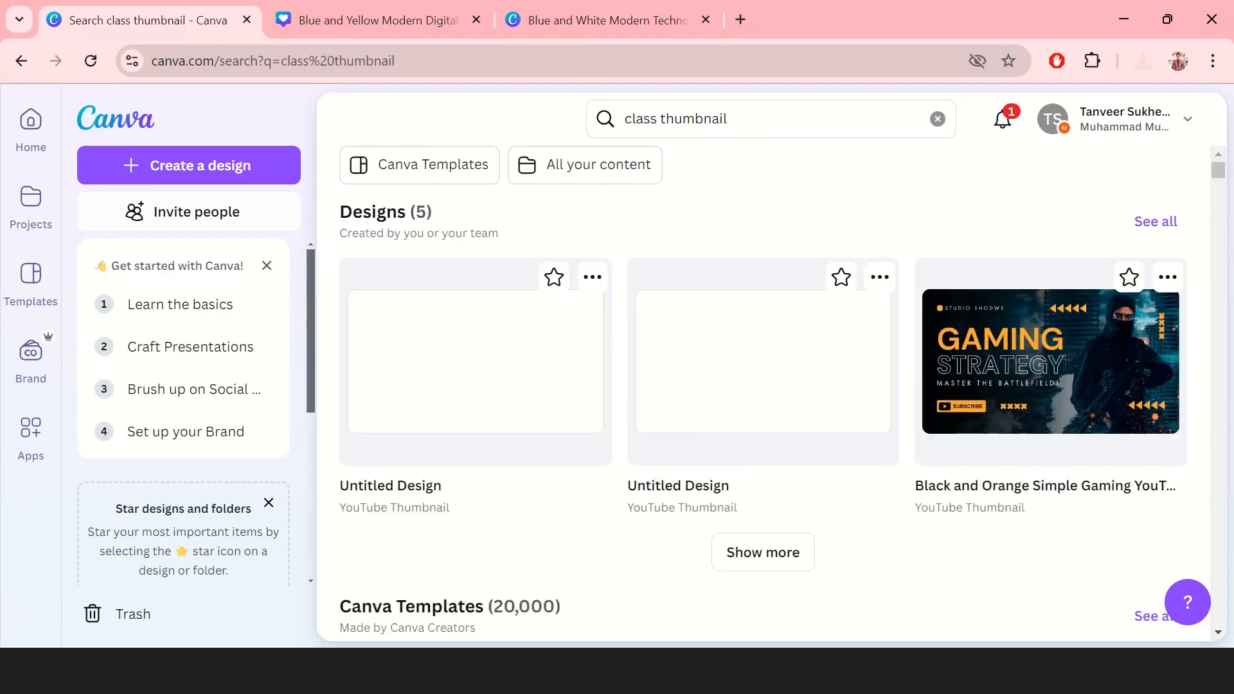
{"action": "left_click", "coordinate": [726, 118]}
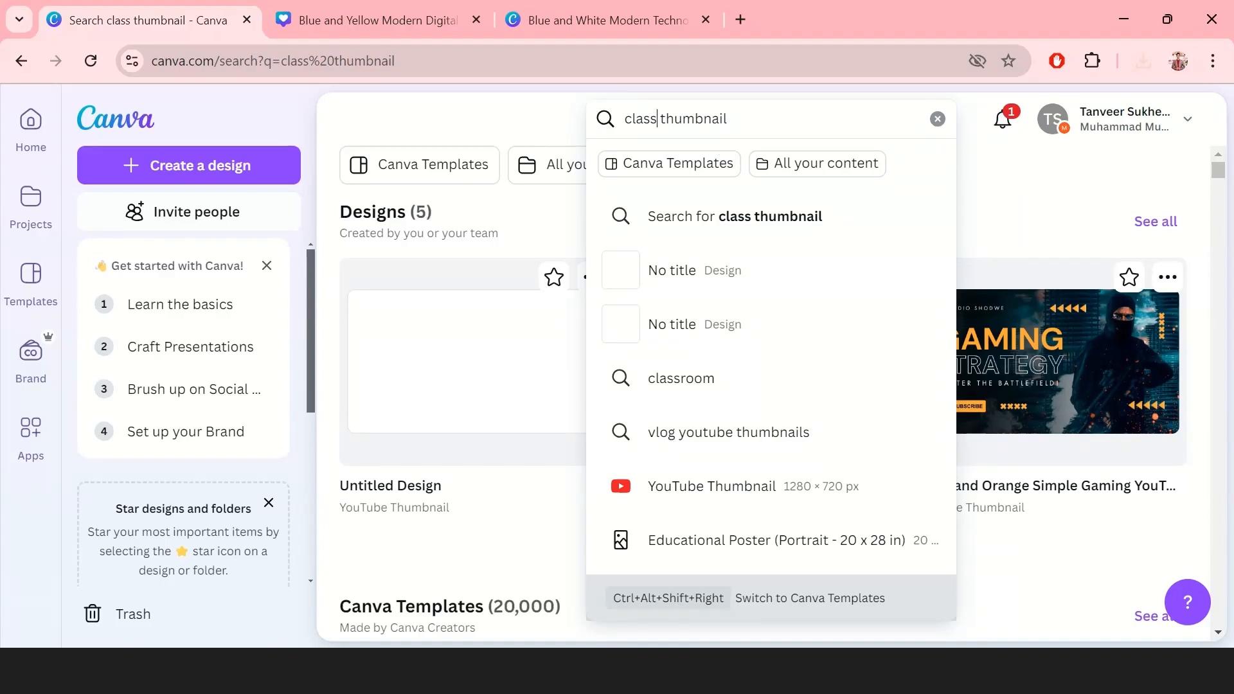
Step: Change the query to 'cooking thumbnail' and browse results like Easy Chicken Teriyaki and Cooking Inspiration
{"action": "key", "text": "BackSpace"}
{"action": "key", "text": "BackSpace"}
{"action": "key", "text": "BackSpace"}
{"action": "key", "text": "BackSpace"}
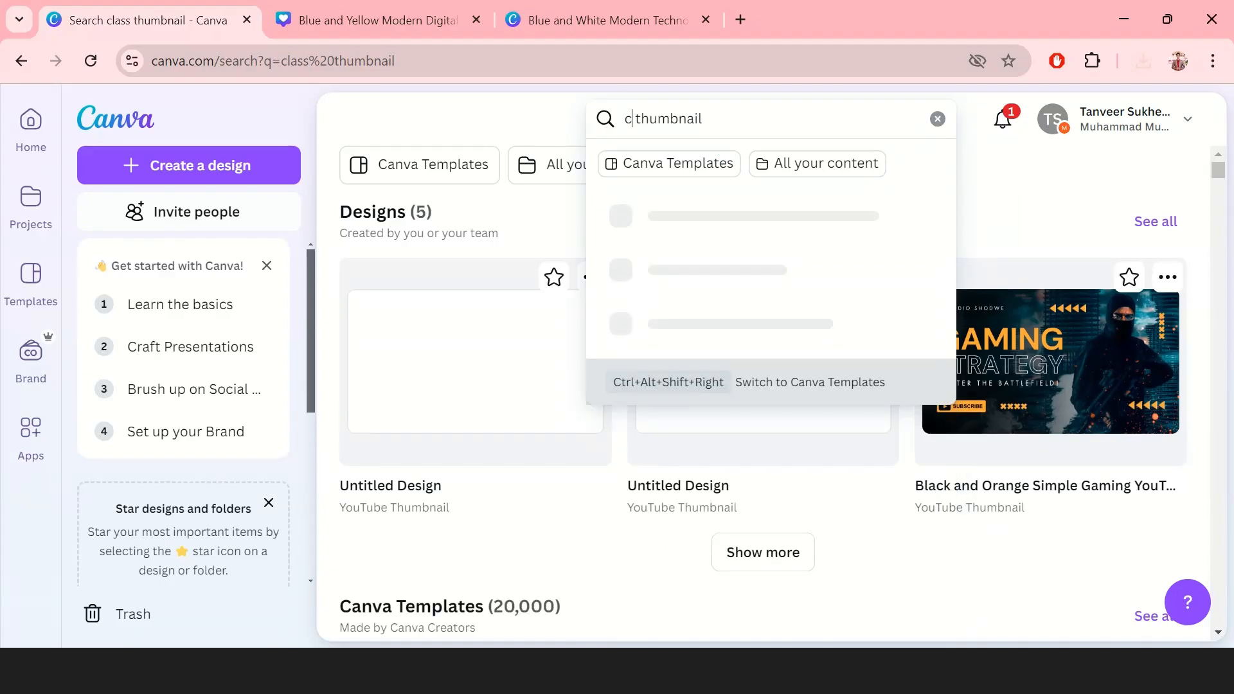
{"action": "type", "text": "ooking"}
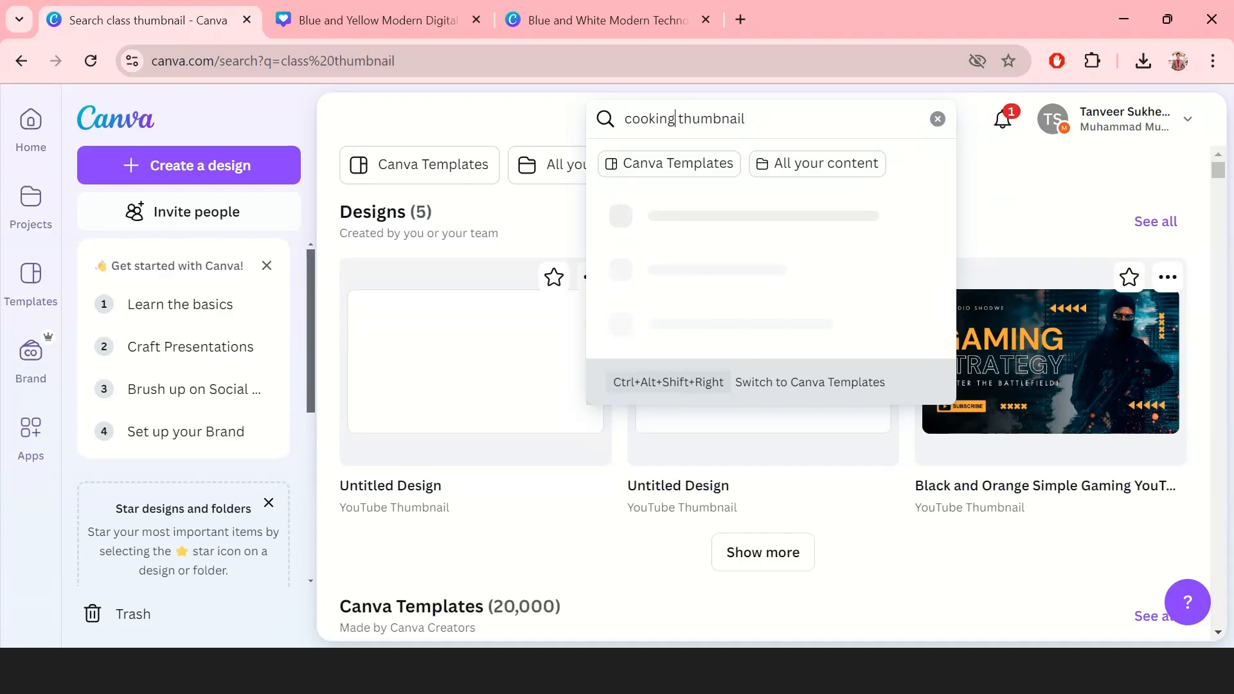
{"action": "key", "text": "Return"}
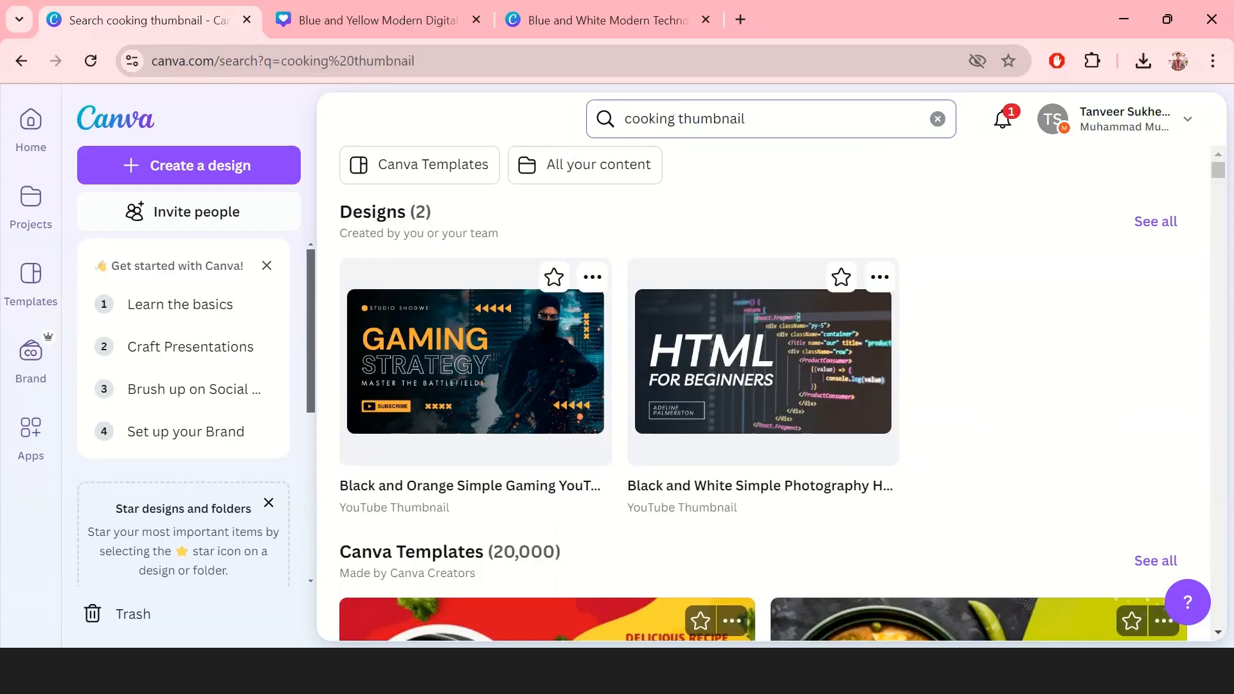
{"action": "scroll", "coordinate": [764, 392], "scroll_direction": "down", "scroll_amount": 5}
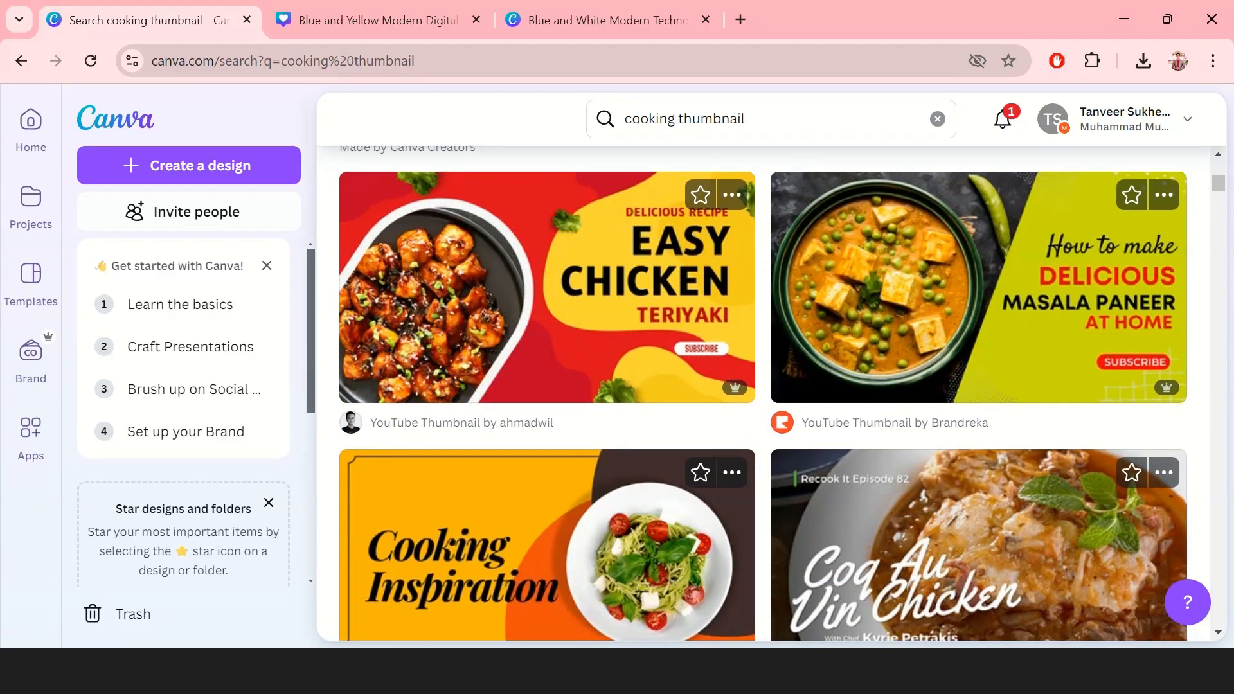
{"action": "scroll", "coordinate": [764, 394], "scroll_direction": "down", "scroll_amount": 4}
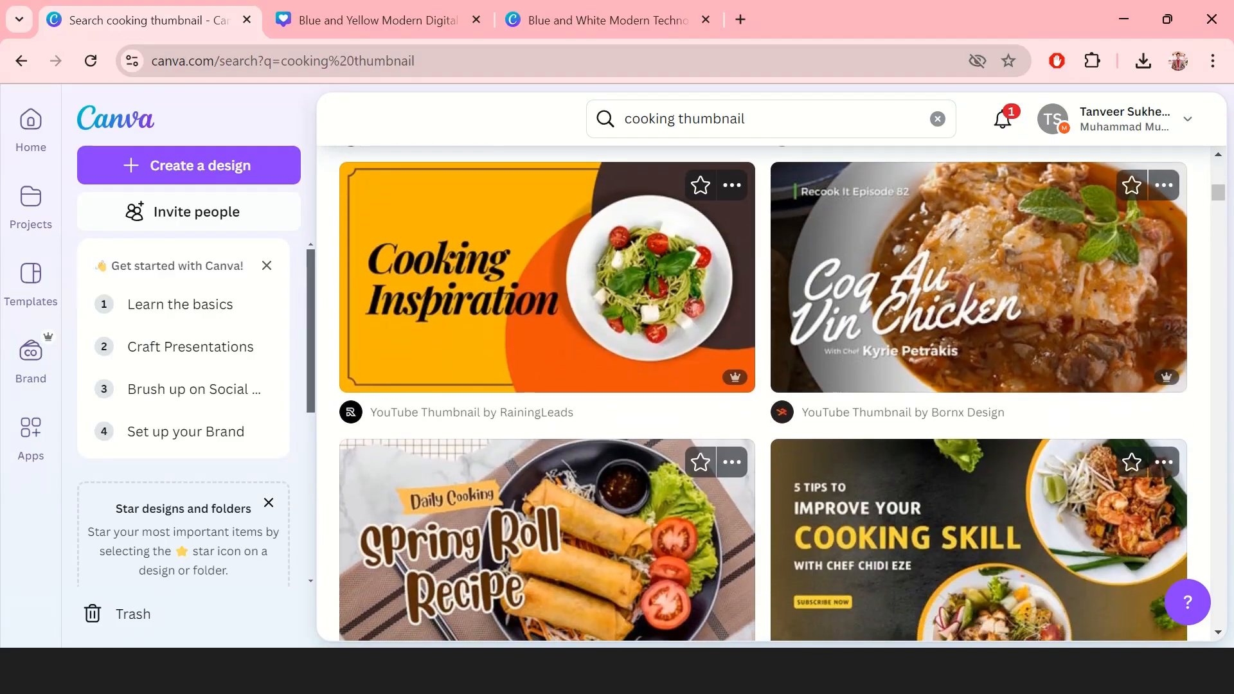
{"action": "scroll", "coordinate": [764, 393], "scroll_direction": "up", "scroll_amount": 9}
{"action": "left_click", "coordinate": [675, 130]}
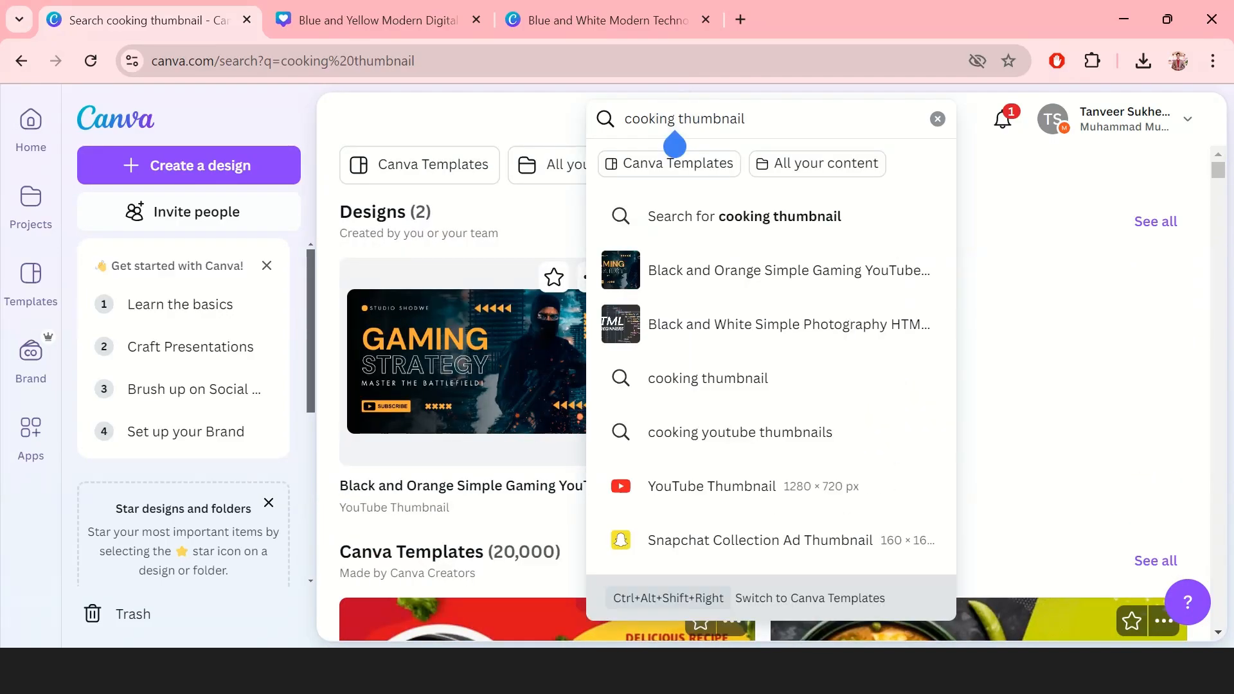
Step: Change the template search to 'programming thumbnail'
{"action": "key", "text": "BackSpace"}
{"action": "key", "text": "BackSpace"}
{"action": "key", "text": "BackSpace"}
{"action": "key", "text": "BackSpace"}
{"action": "key", "text": "BackSpace"}
{"action": "key", "text": "BackSpace"}
{"action": "key", "text": "BackSpace"}
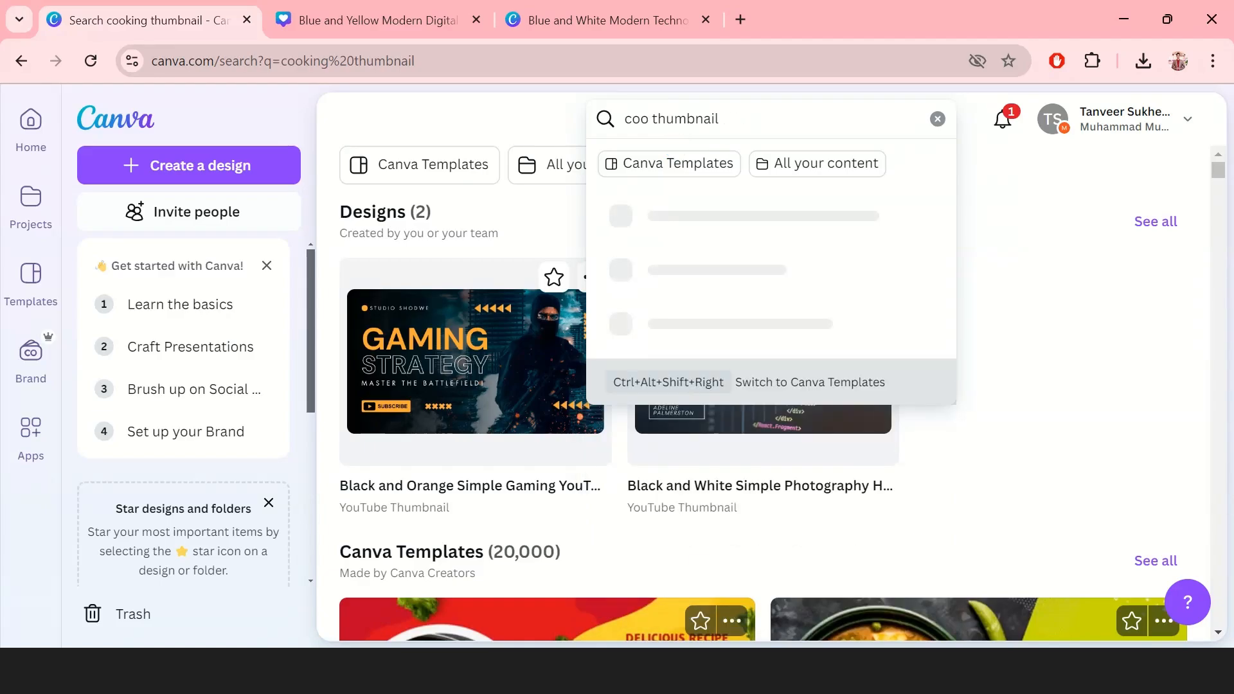
{"action": "type", "text": "pro"}
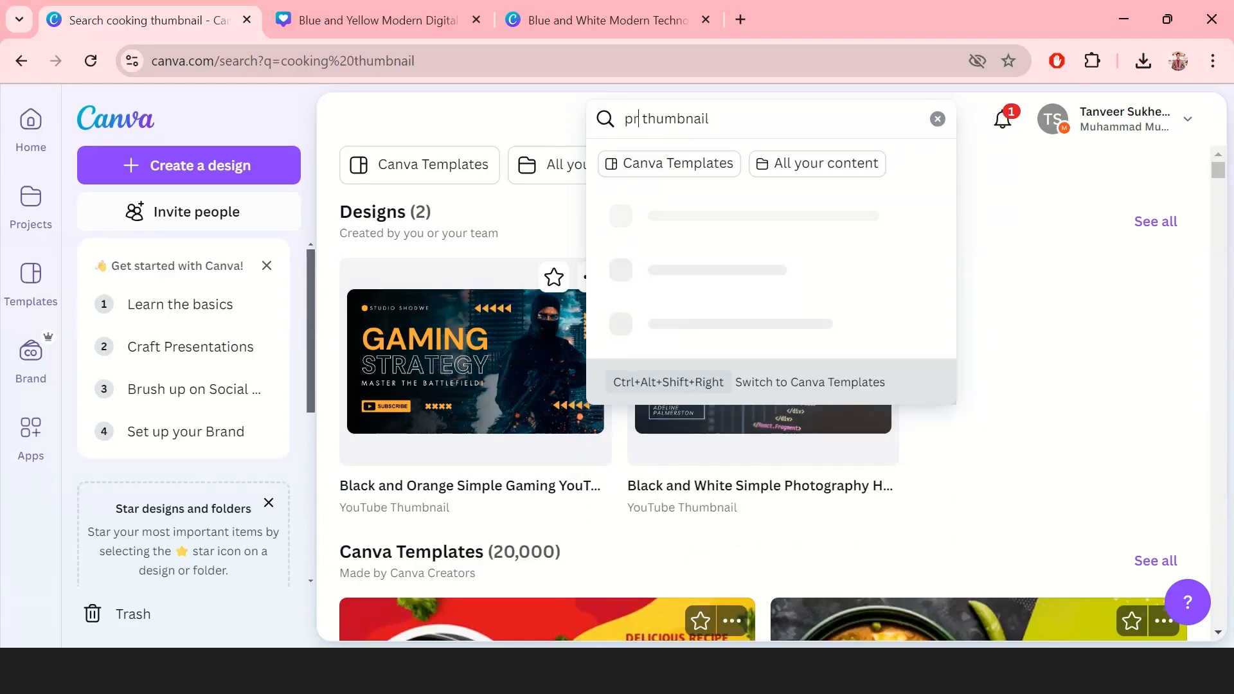
{"action": "type", "text": "gra"}
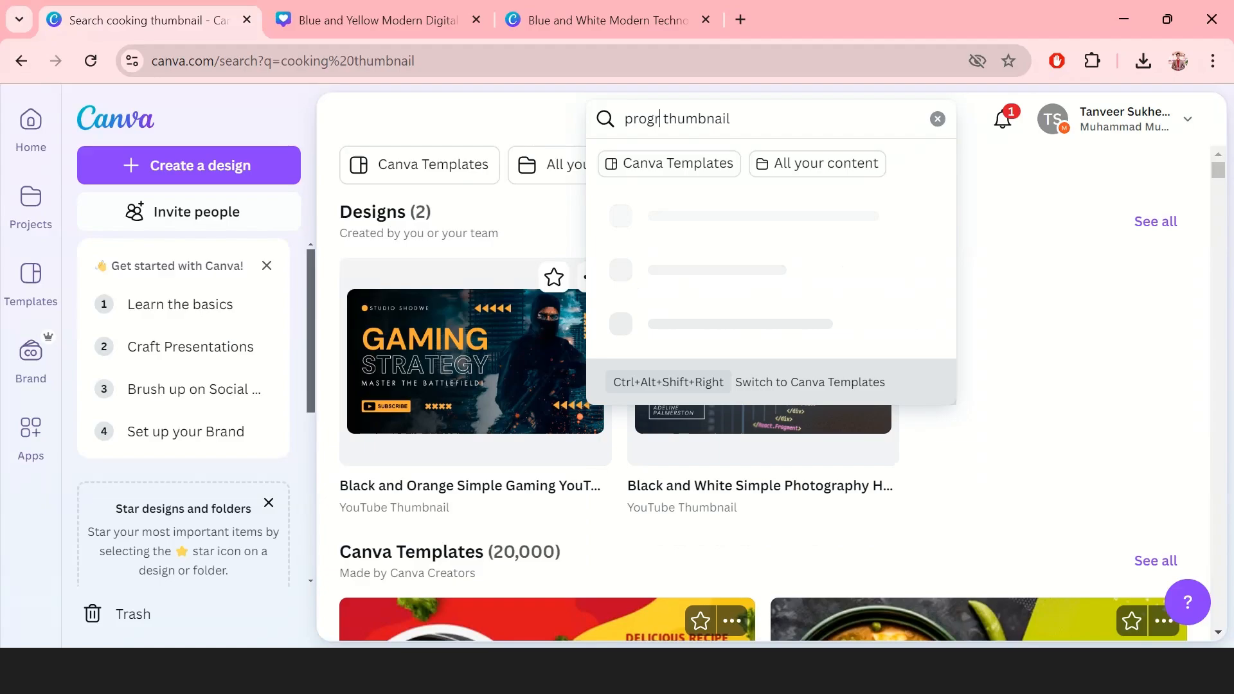
{"action": "type", "text": "mming"}
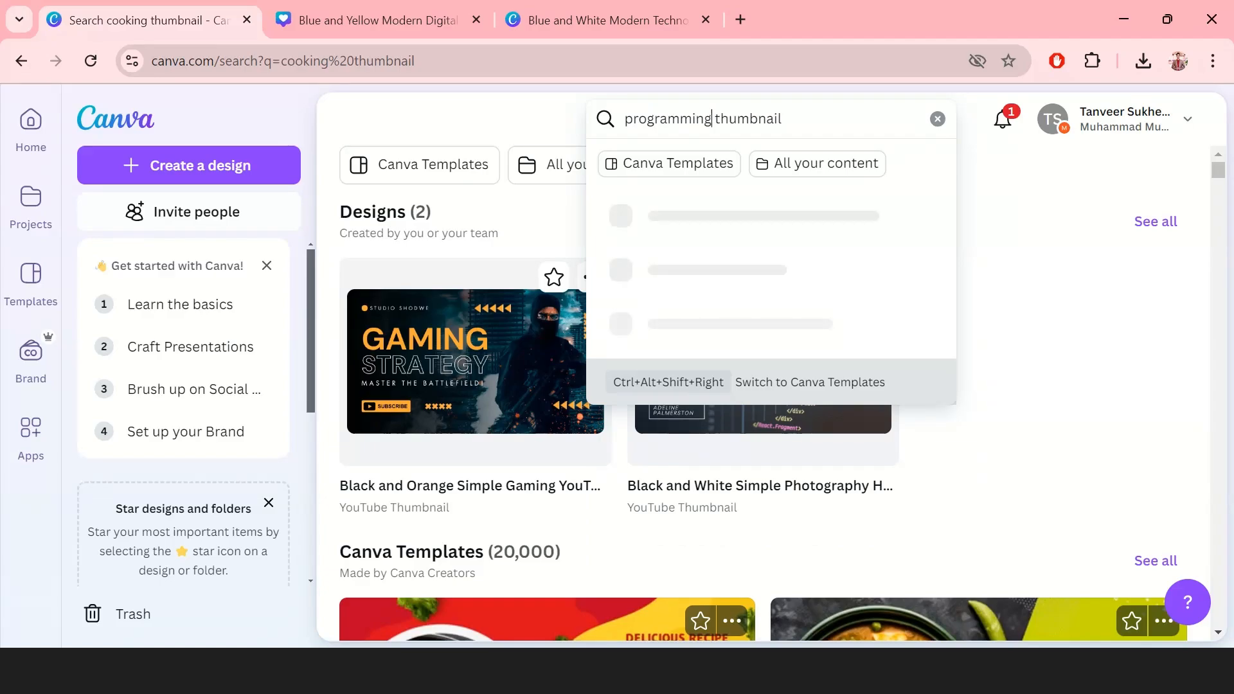
{"action": "key", "text": "Return"}
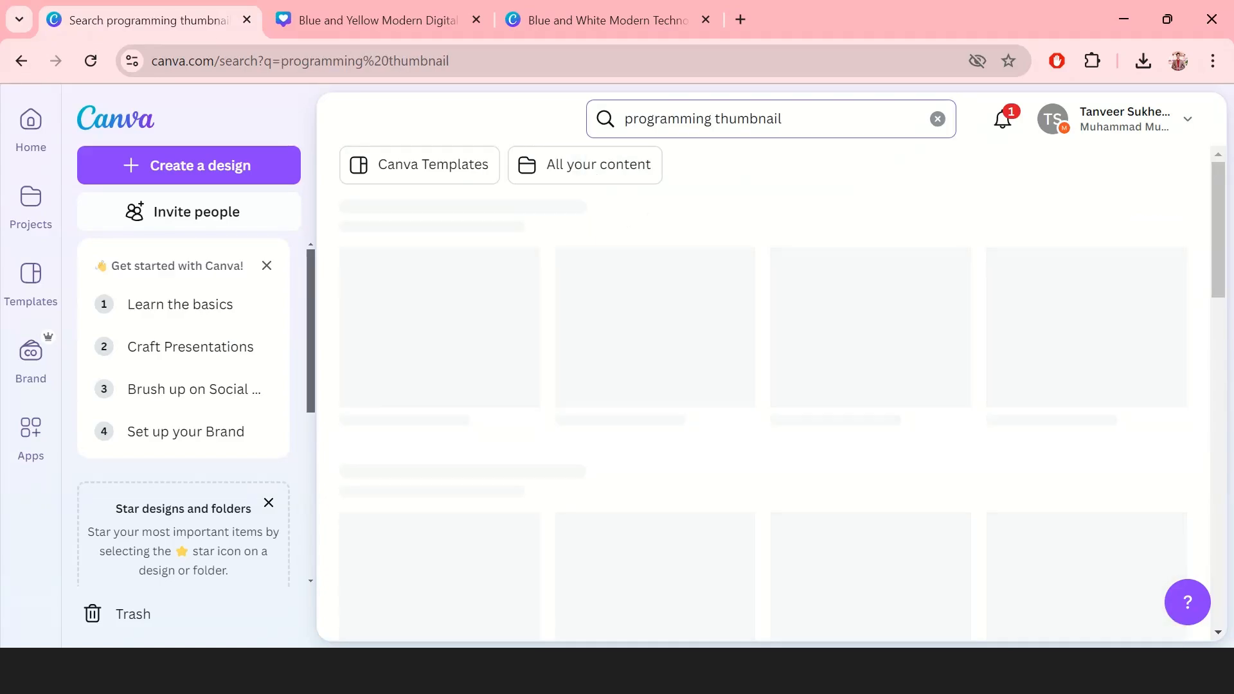
Step: Open the Blue Modern Futuristic Top Programming Language Youtube Thumbnail template, 1280 × 720 px
{"action": "scroll", "coordinate": [960, 446], "scroll_direction": "down", "scroll_amount": 7}
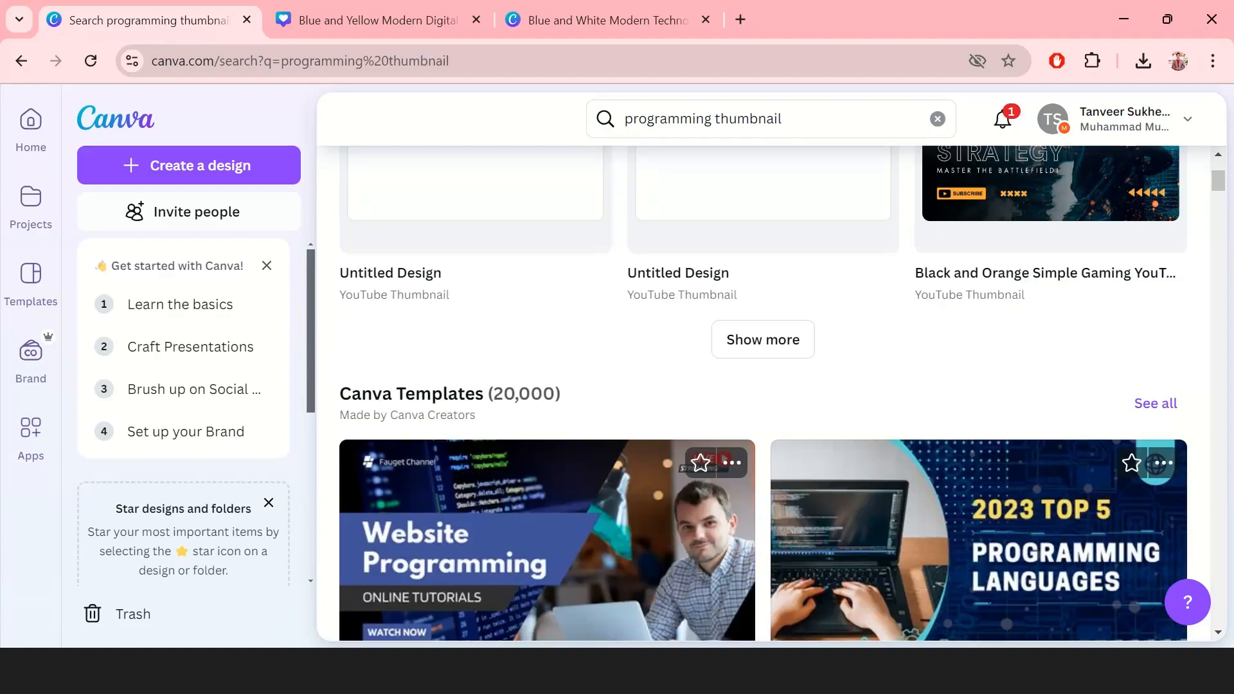
{"action": "scroll", "coordinate": [960, 445], "scroll_direction": "down", "scroll_amount": 1}
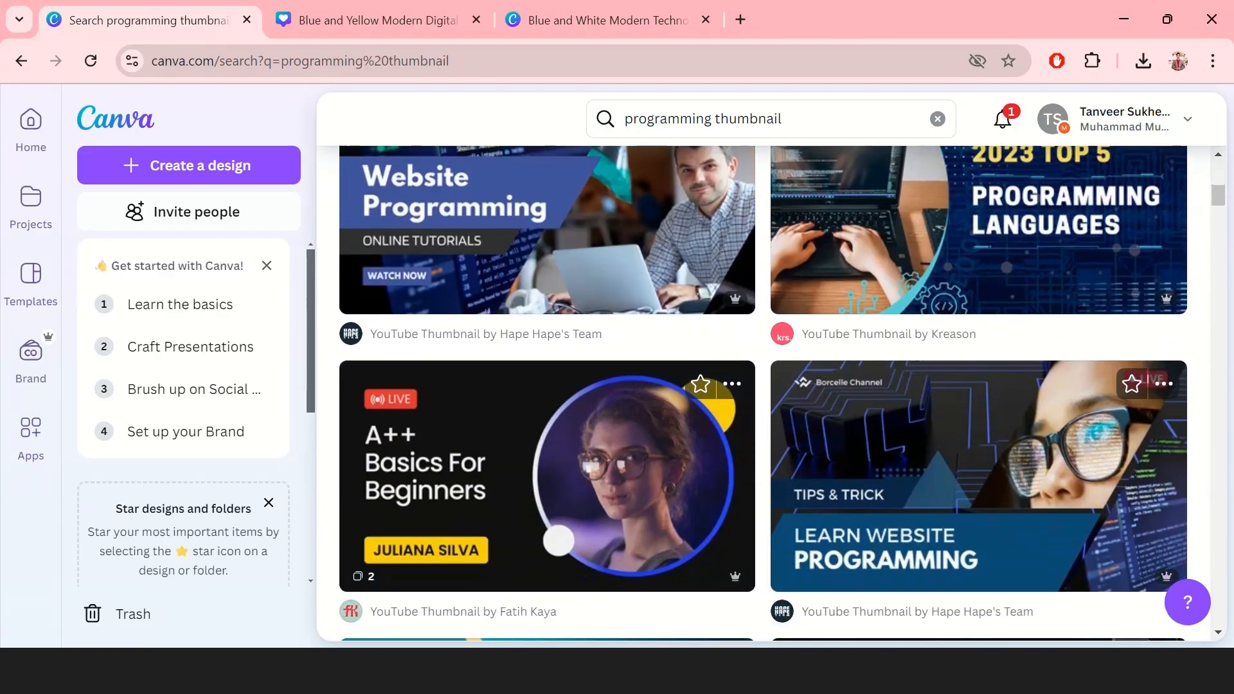
{"action": "scroll", "coordinate": [960, 445], "scroll_direction": "down", "scroll_amount": 2}
{"action": "scroll", "coordinate": [960, 445], "scroll_direction": "up", "scroll_amount": 4}
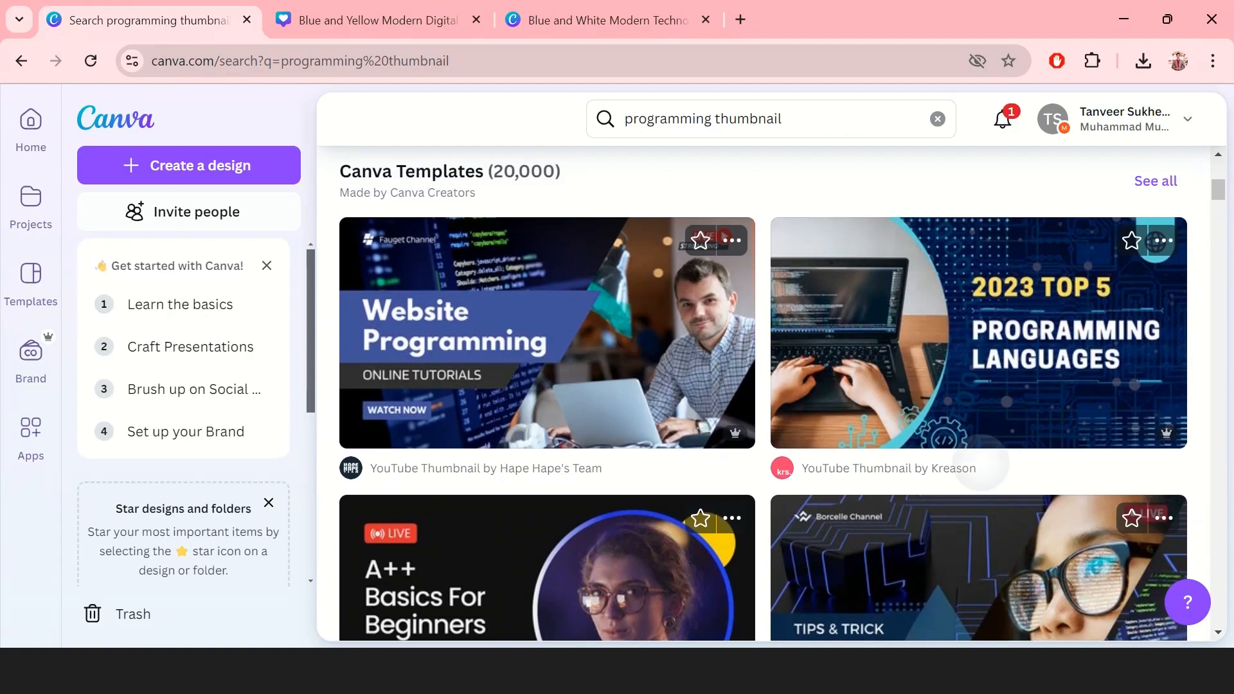
{"action": "scroll", "coordinate": [763, 393], "scroll_direction": "up", "scroll_amount": 1}
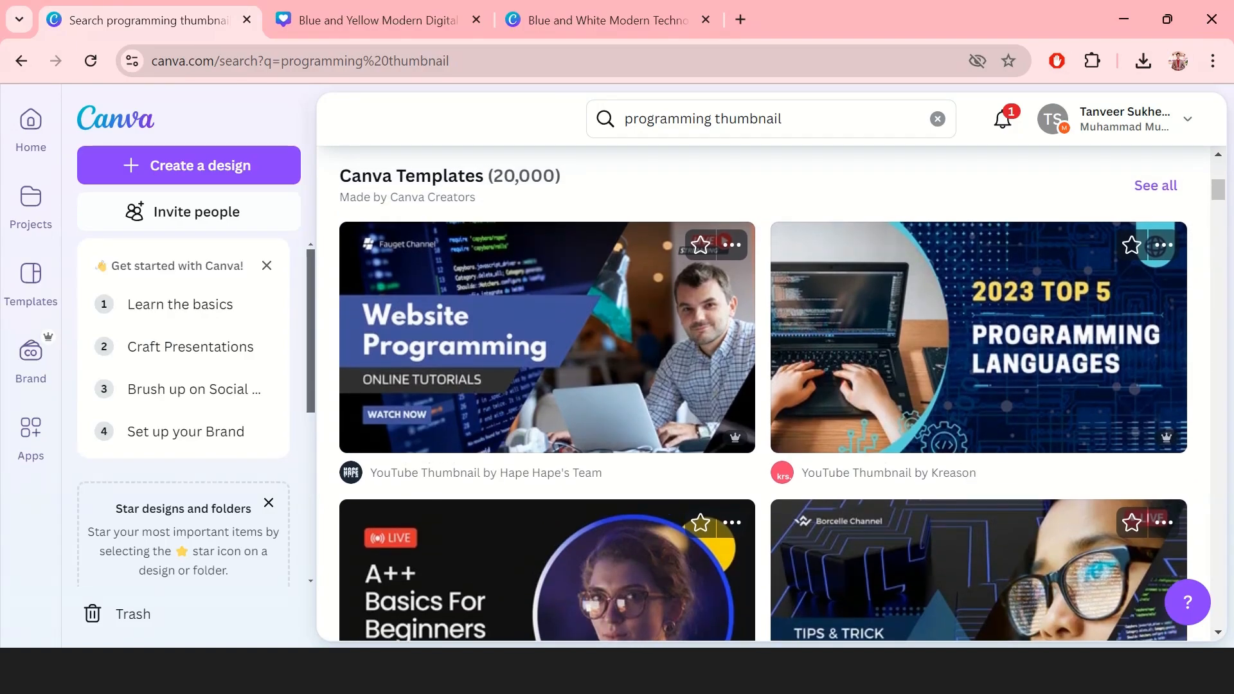
{"action": "left_click", "coordinate": [854, 382]}
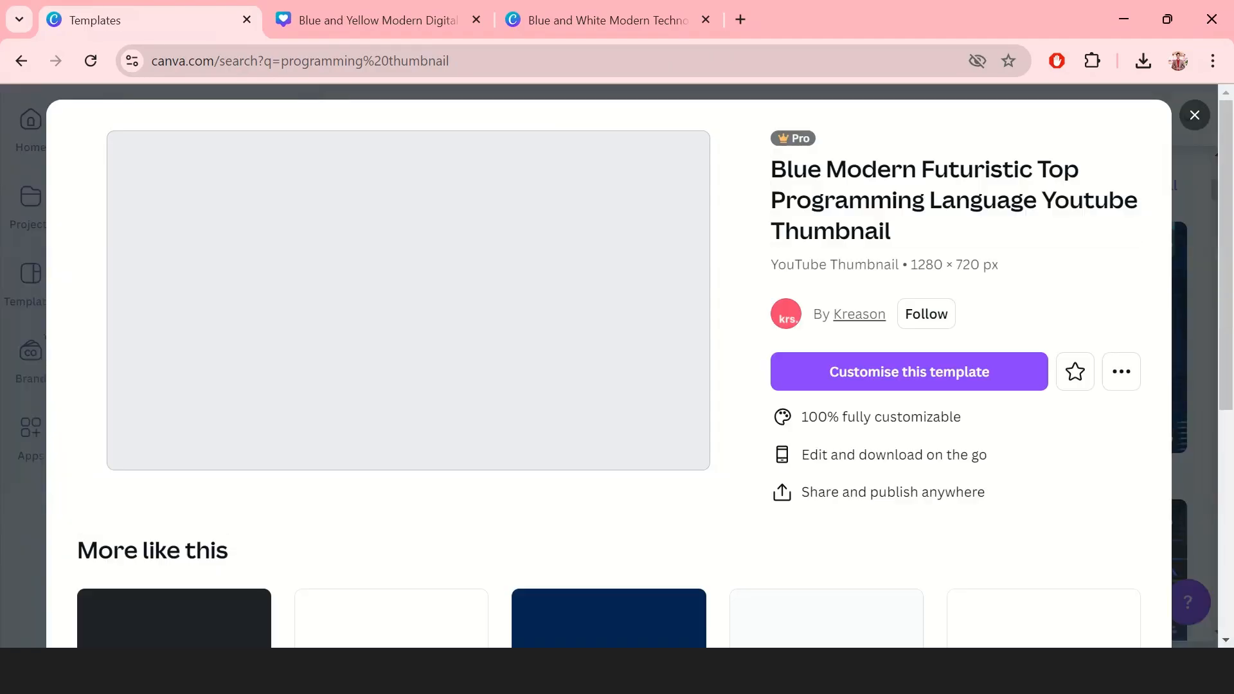
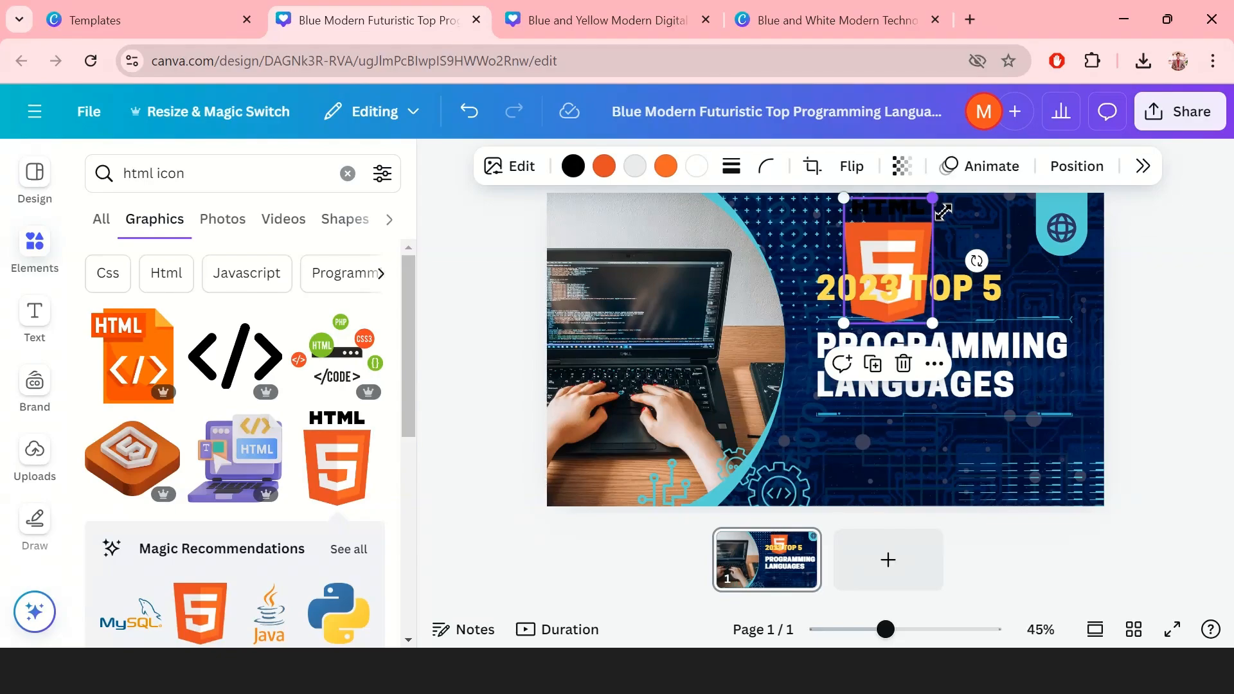
Step: Shrink the HTML5 logo and place it beside the globe badge above the title
{"action": "left_click_drag", "start_coordinate": [942, 211], "coordinate": [1001, 206]}
{"action": "left_click", "coordinate": [1183, 227]}
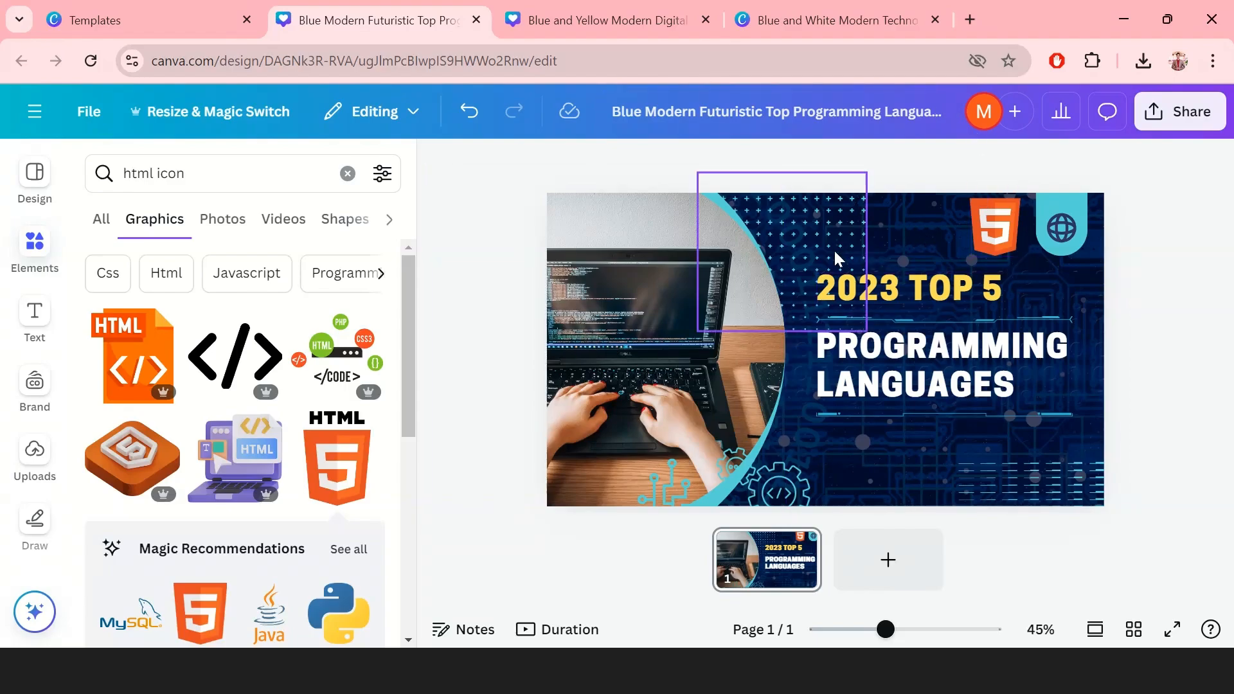
{"action": "left_click", "coordinate": [611, 14]}
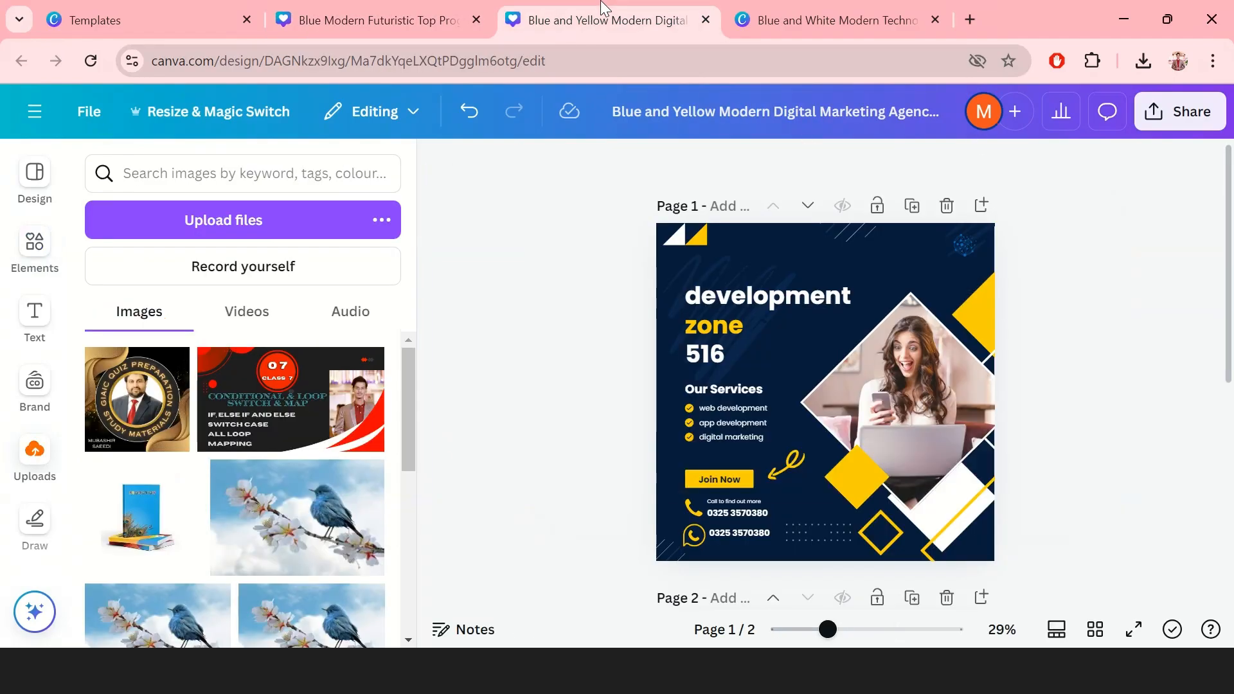
{"action": "left_click", "coordinate": [862, 14]}
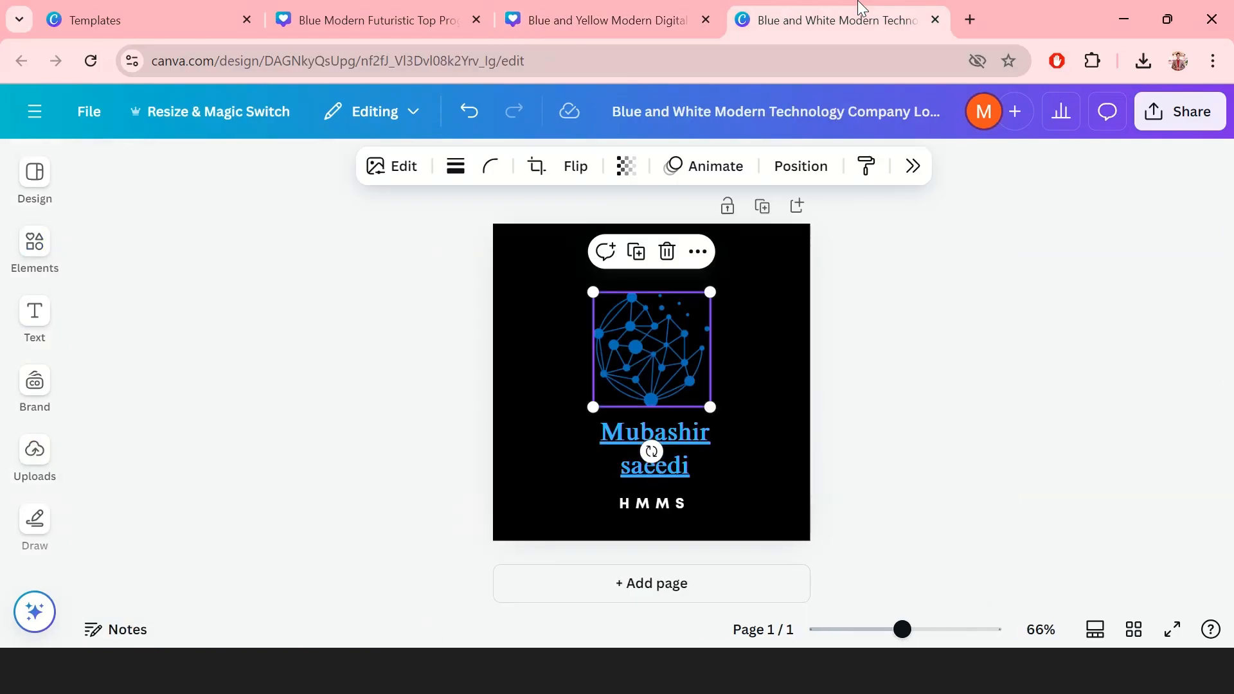
{"action": "left_click", "coordinate": [576, 21]}
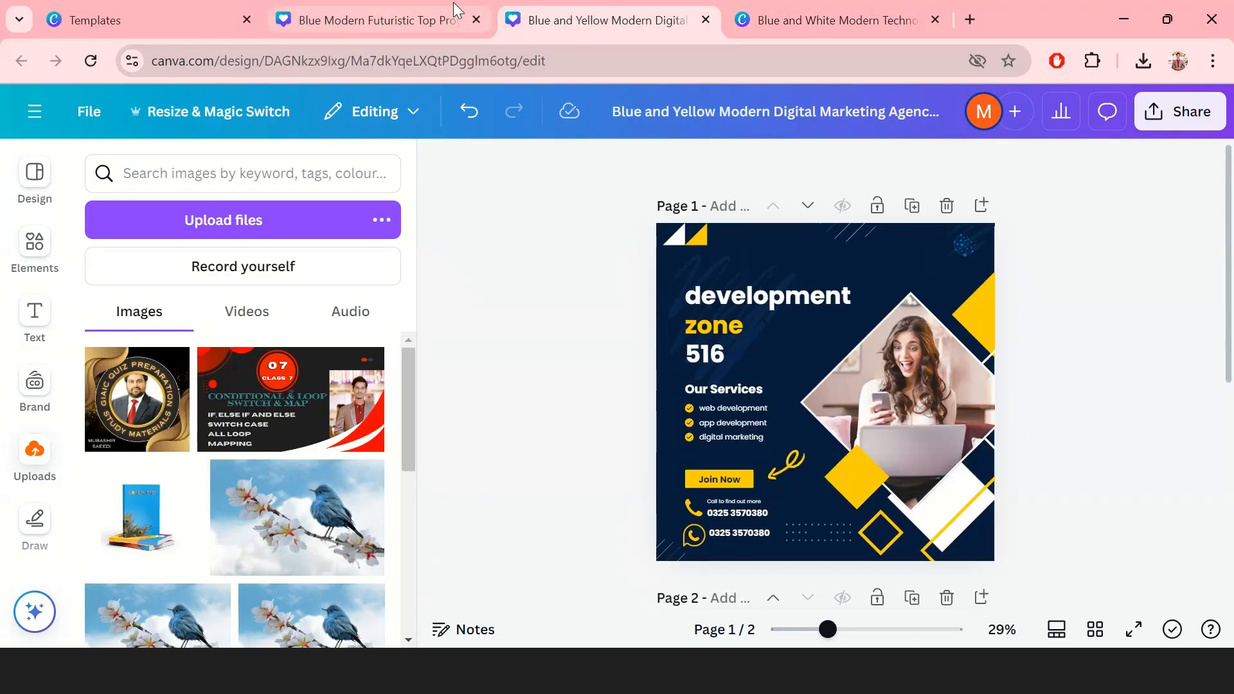
{"action": "mouse_move", "coordinate": [453, 2]}
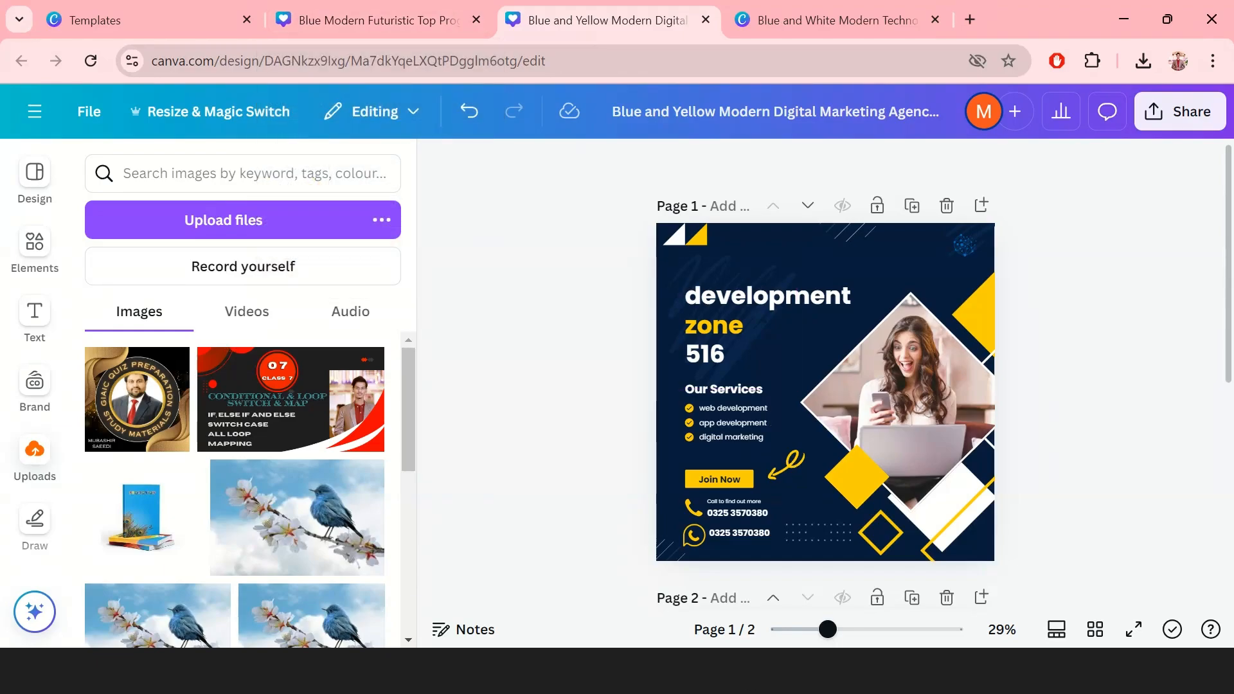
{"action": "key", "text": "alt+Tab"}
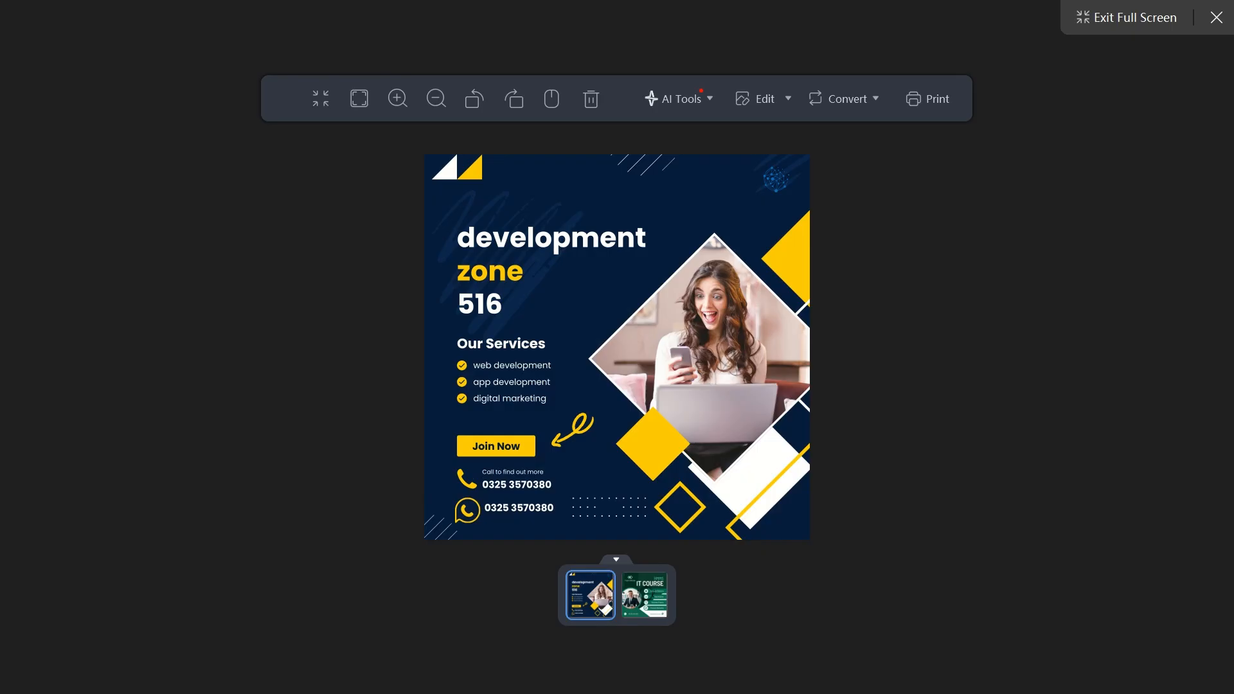
{"action": "key", "text": "alt+Tab"}
{"action": "key", "text": "alt+Tab"}
{"action": "key", "text": "alt+Tab"}
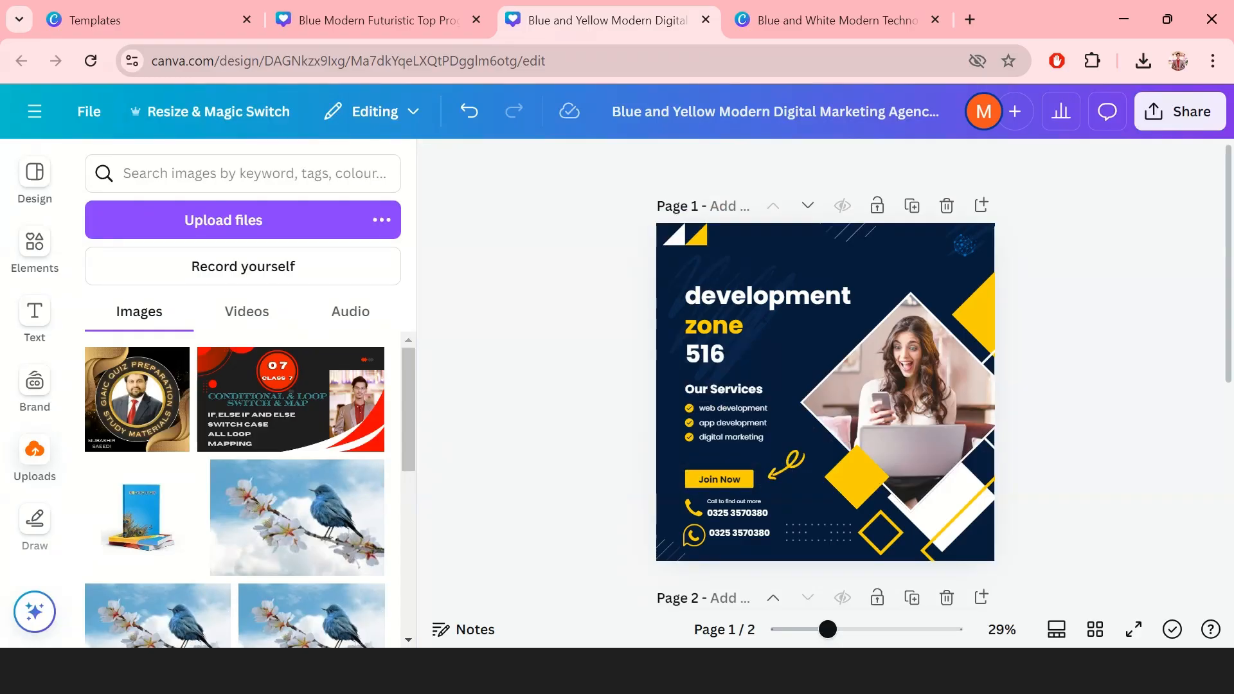
{"action": "key", "text": "F11"}
{"action": "key", "text": "F11"}
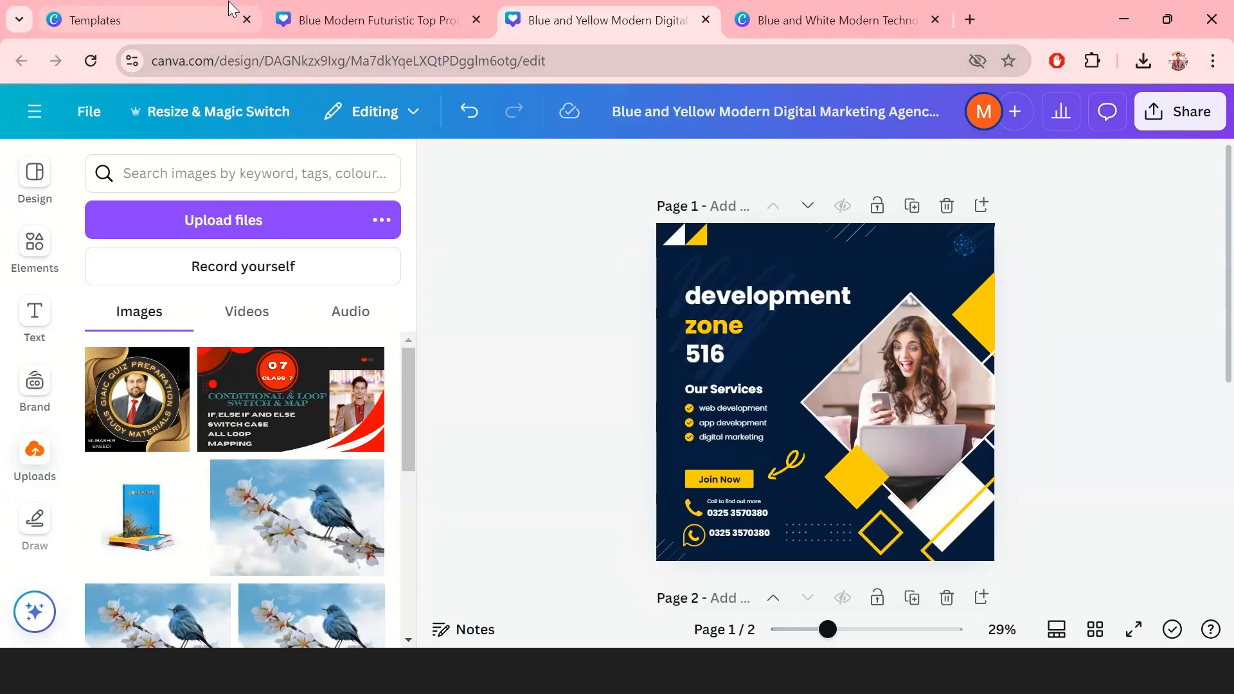
Step: Search templates for 'welcome channel' and open the White Futuristic Welcome To My Channel intro
{"action": "left_click", "coordinate": [180, 11]}
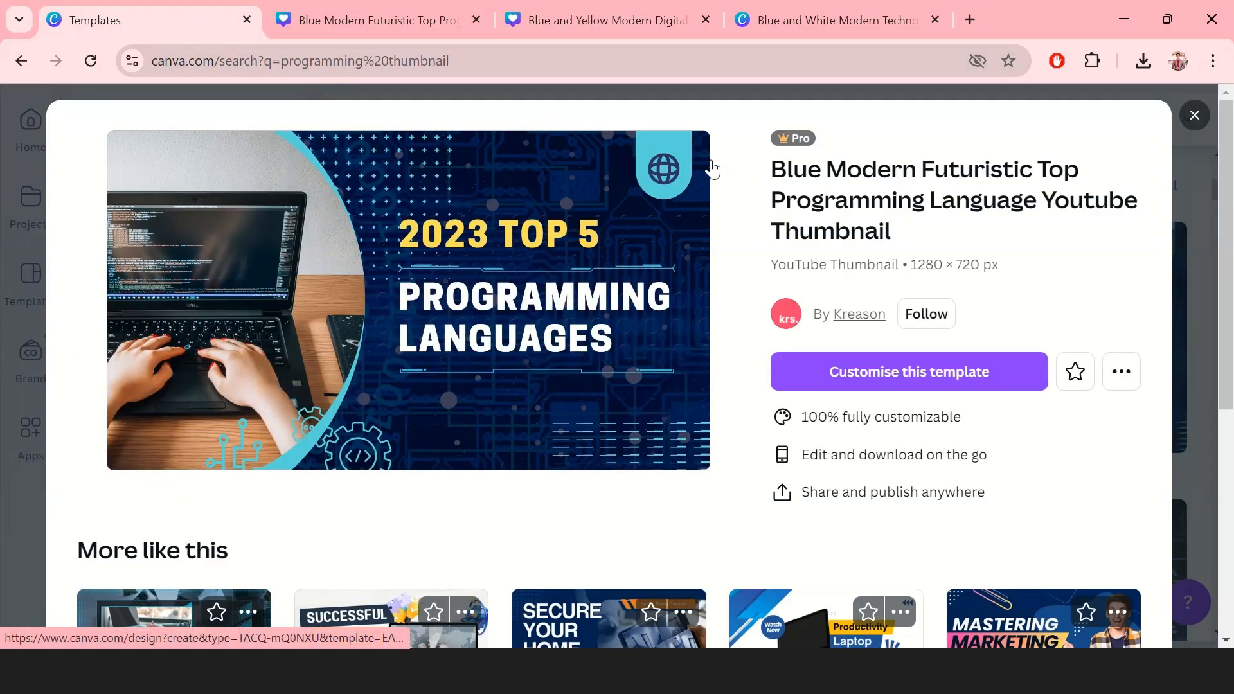
{"action": "left_click", "coordinate": [1199, 126]}
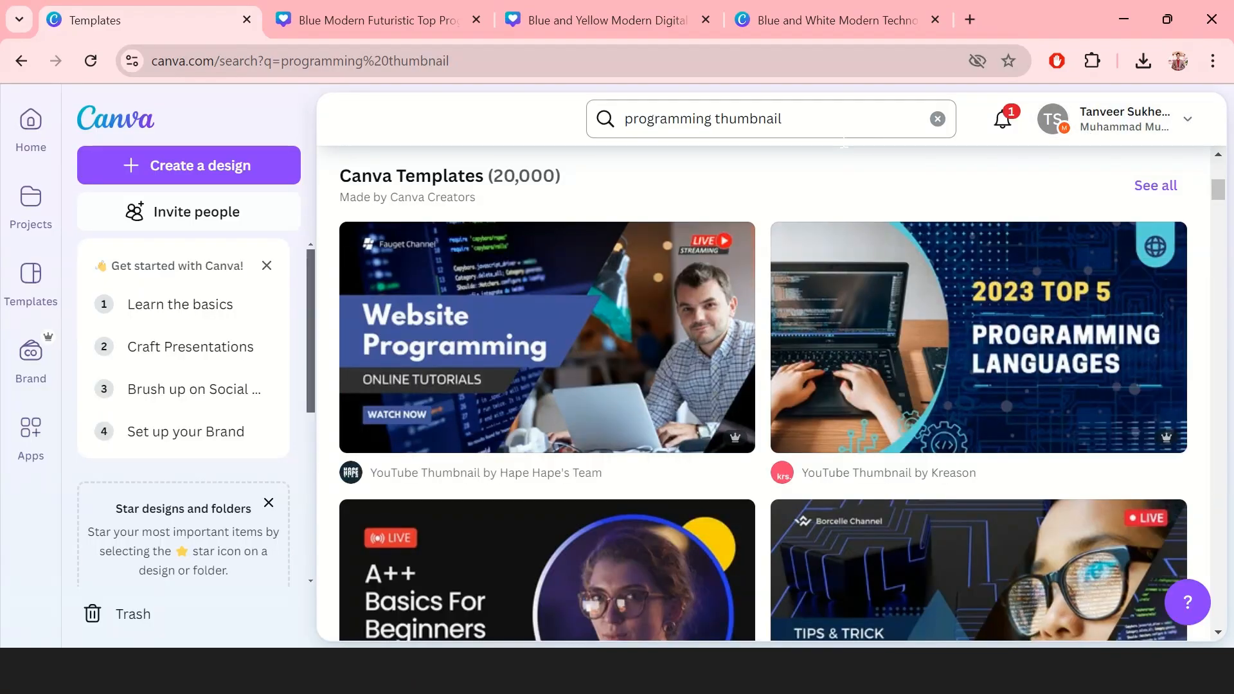
{"action": "left_click_drag", "start_coordinate": [787, 118], "coordinate": [623, 119]}
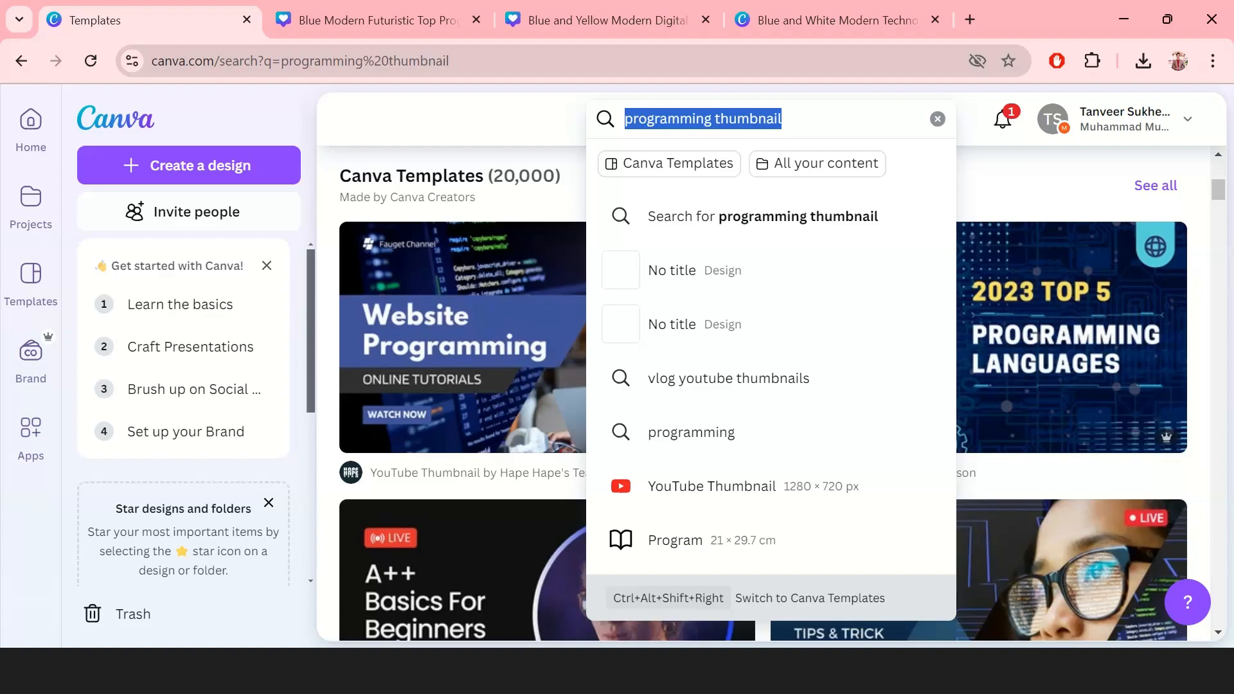
{"action": "type", "text": "we"}
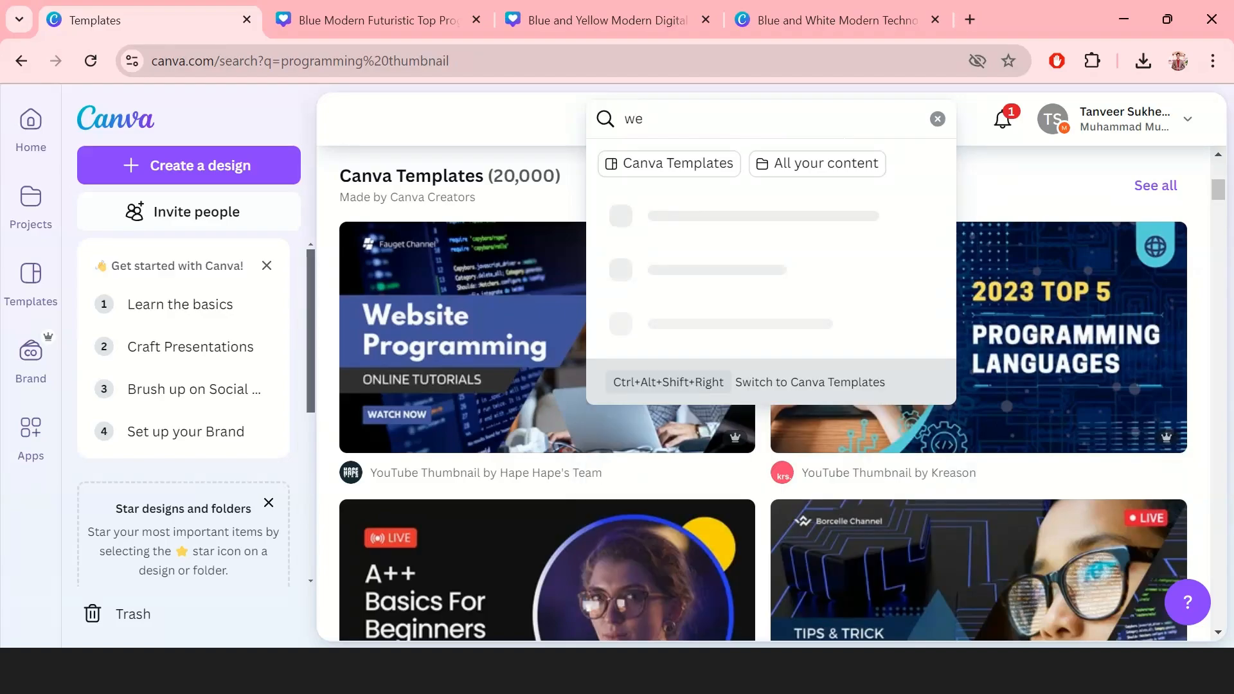
{"action": "type", "text": "lcome channe"}
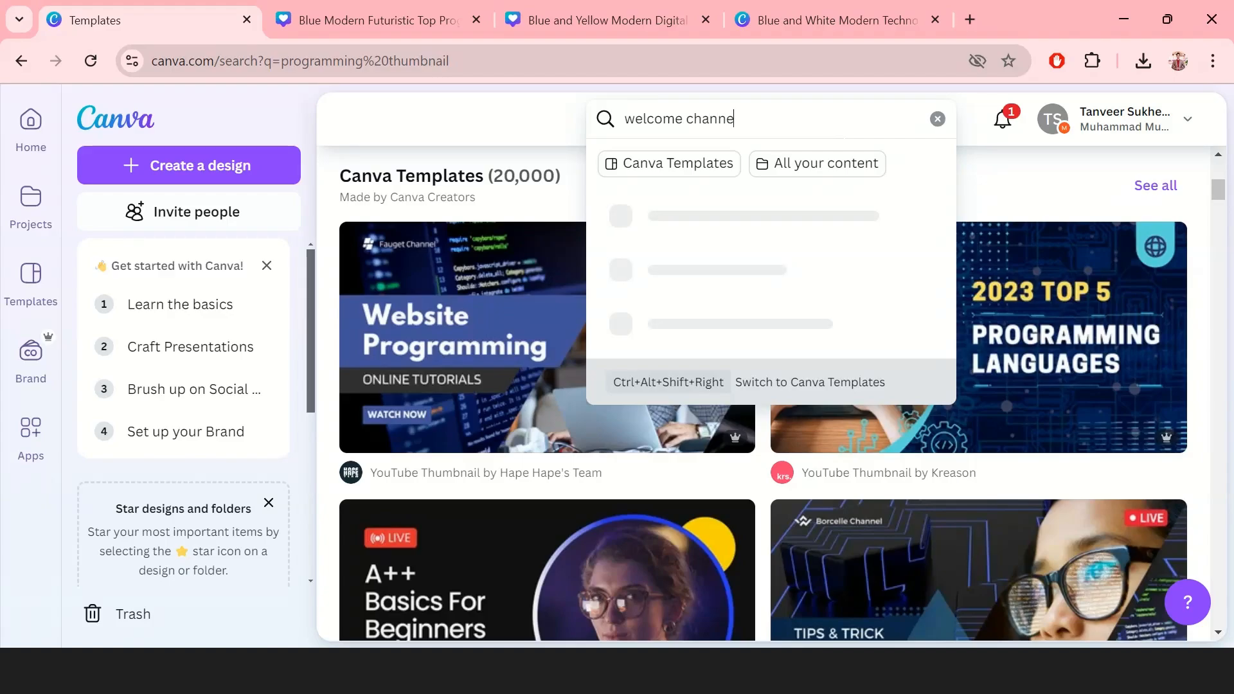
{"action": "type", "text": "l"}
{"action": "key", "text": "Return"}
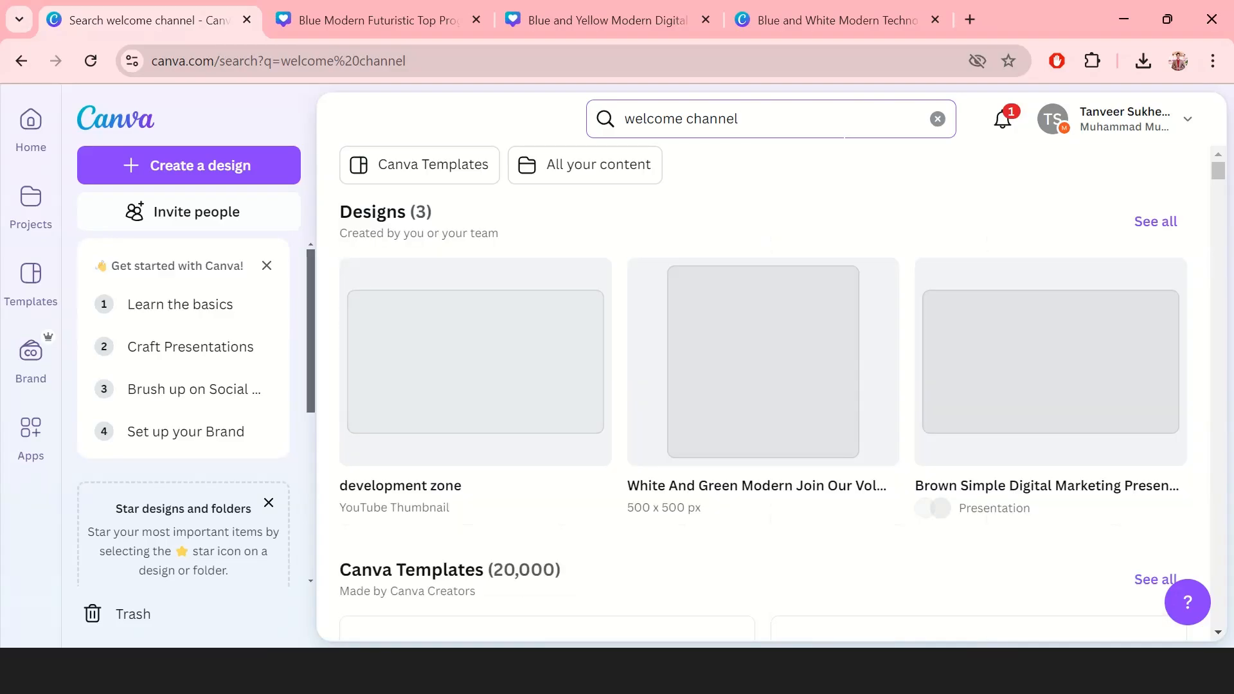
{"action": "mouse_move", "coordinate": [816, 291]}
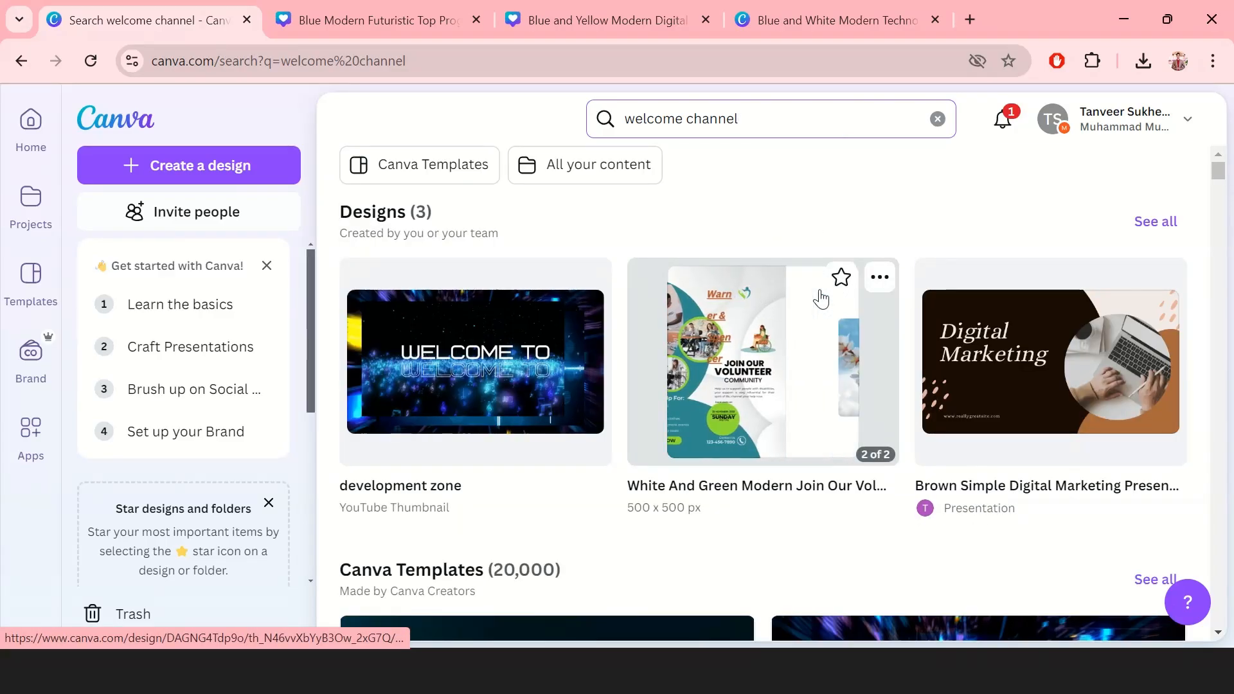
{"action": "scroll", "coordinate": [816, 291], "scroll_direction": "down", "scroll_amount": 6}
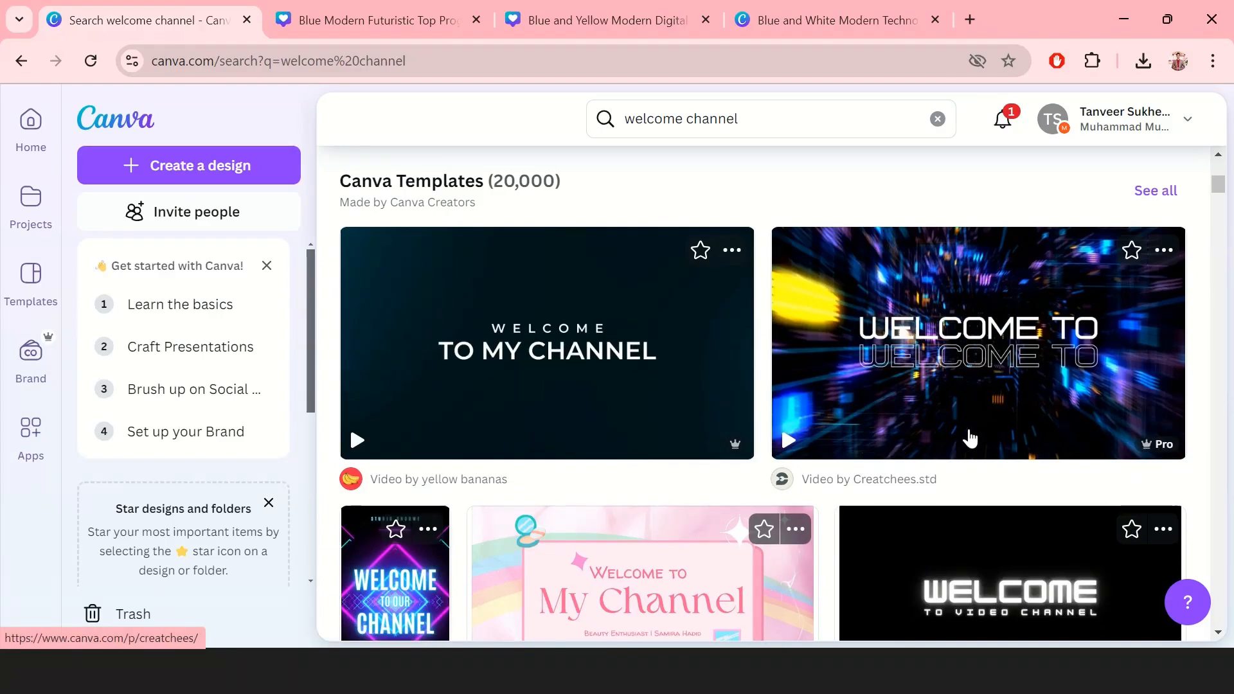
{"action": "left_click", "coordinate": [981, 424]}
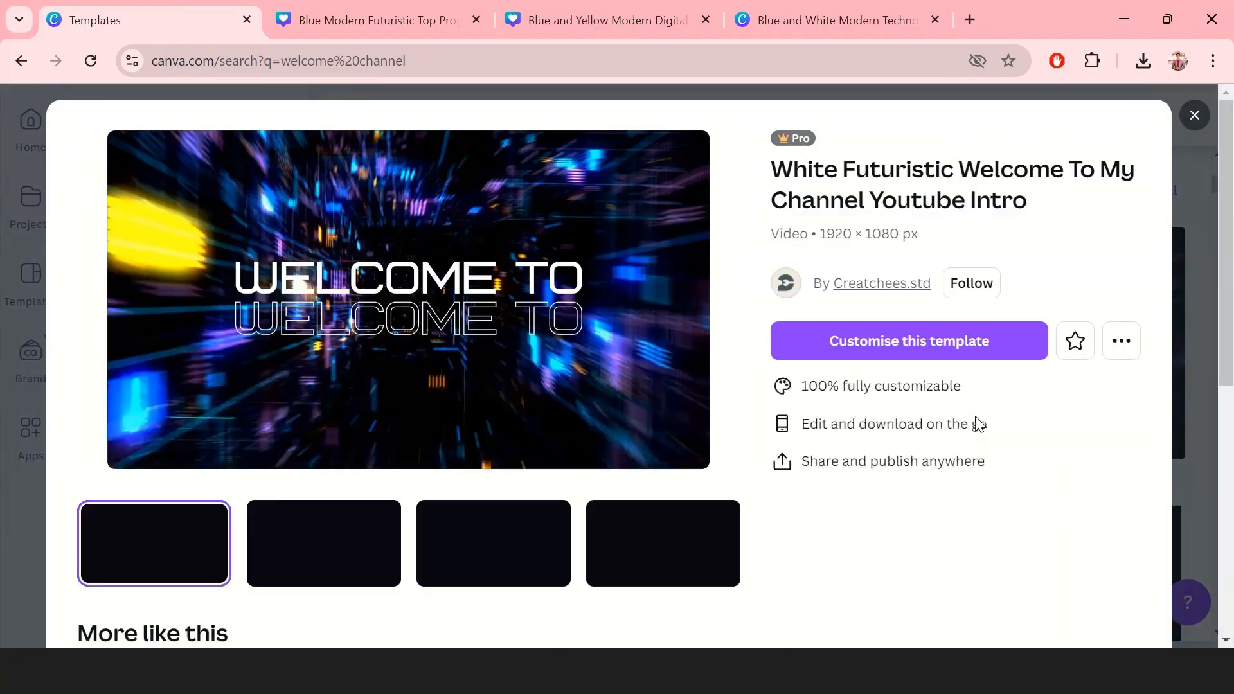
Step: Customise the futuristic welcome template, play its four 2.5s scenes, and select the MY CHANNEL page
{"action": "left_click", "coordinate": [919, 347]}
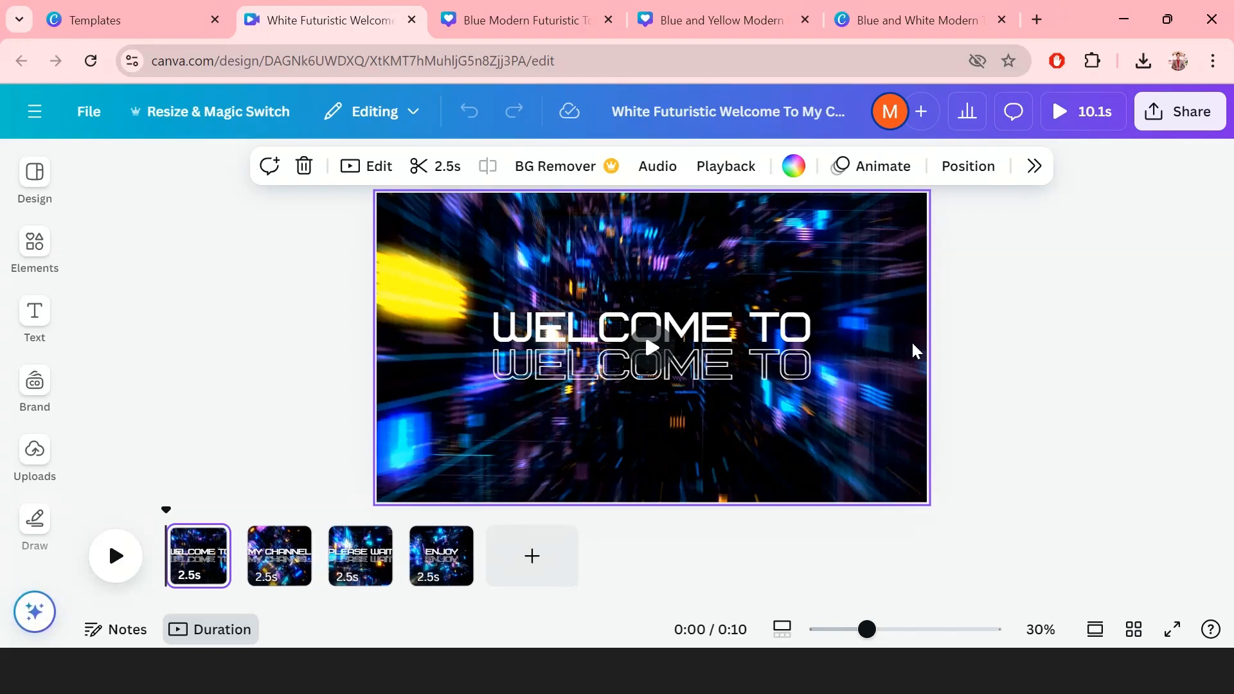
{"action": "mouse_move", "coordinate": [738, 347]}
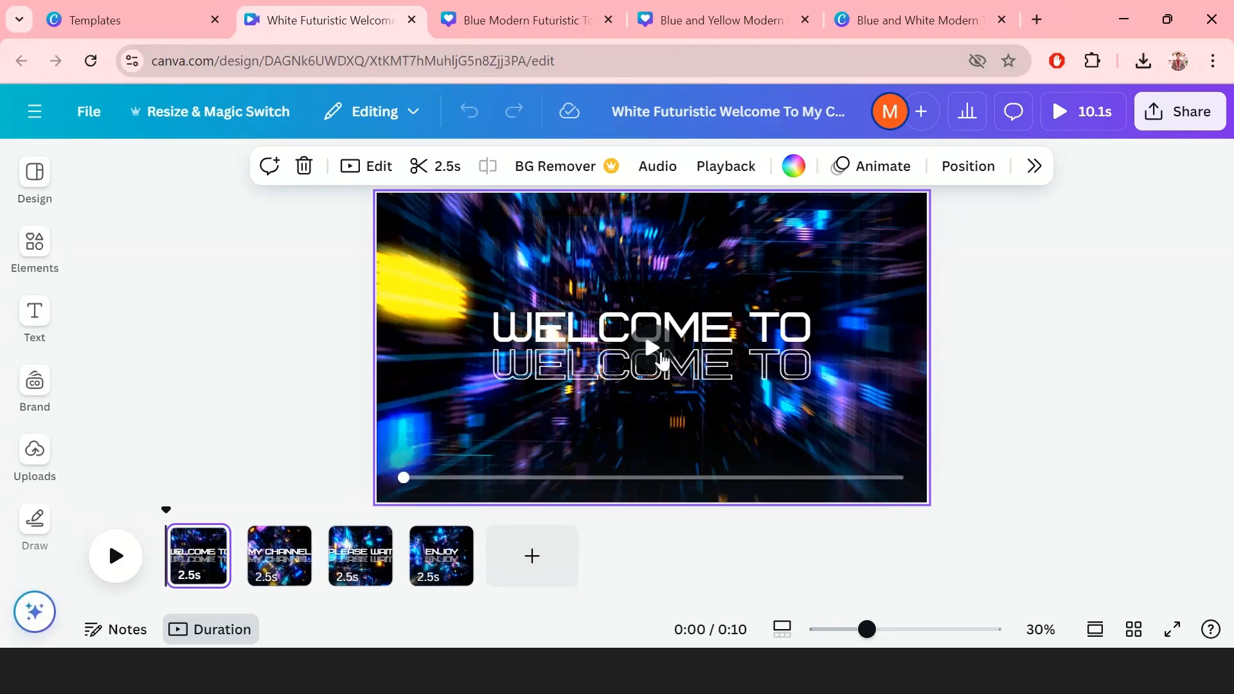
{"action": "left_click", "coordinate": [652, 350]}
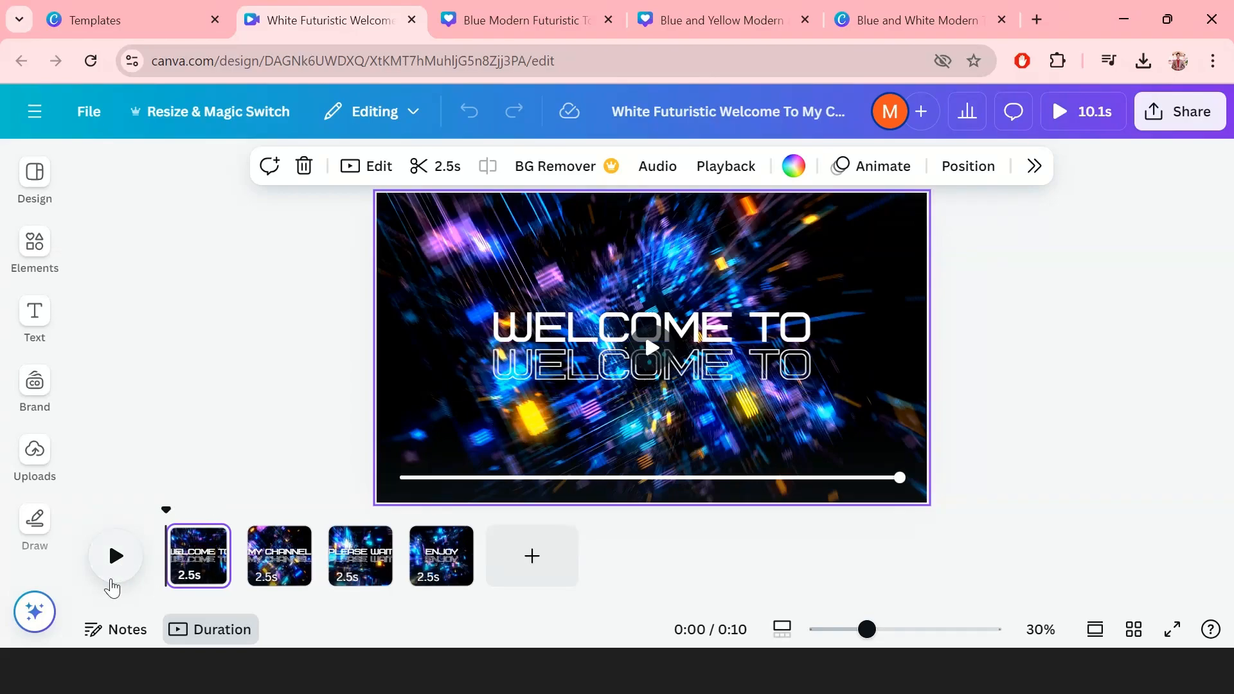
{"action": "left_click", "coordinate": [117, 556]}
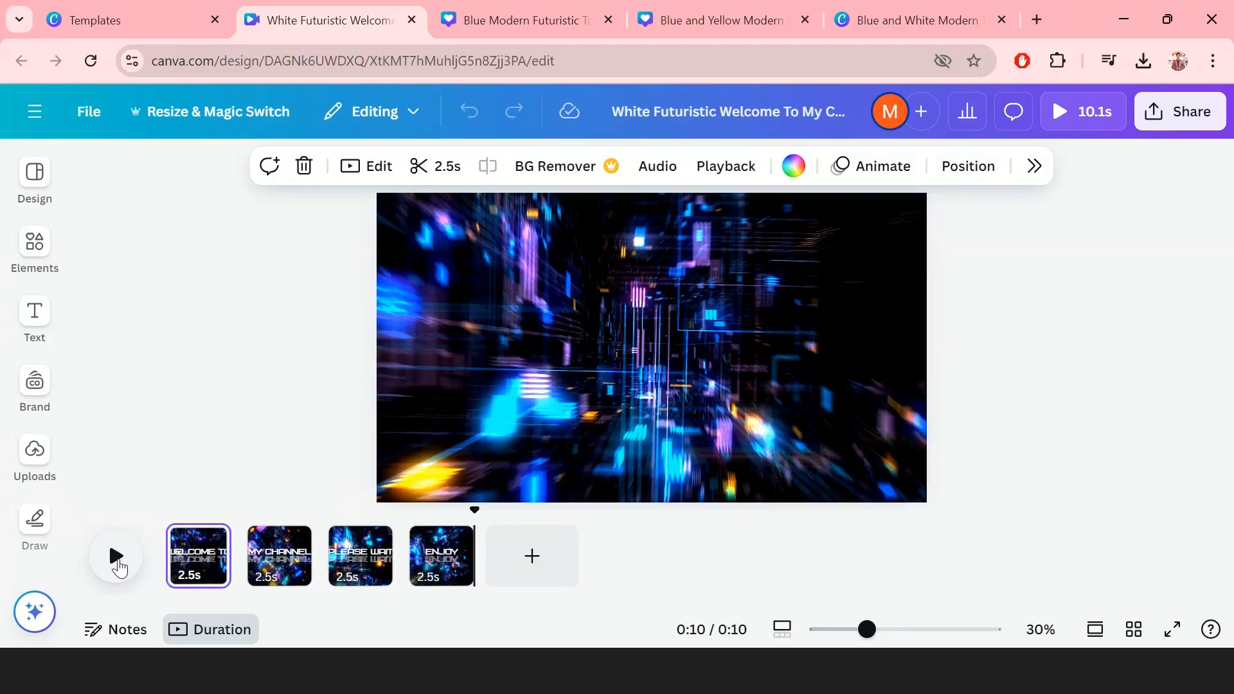
{"action": "left_click", "coordinate": [45, 552]}
{"action": "left_click", "coordinate": [277, 569]}
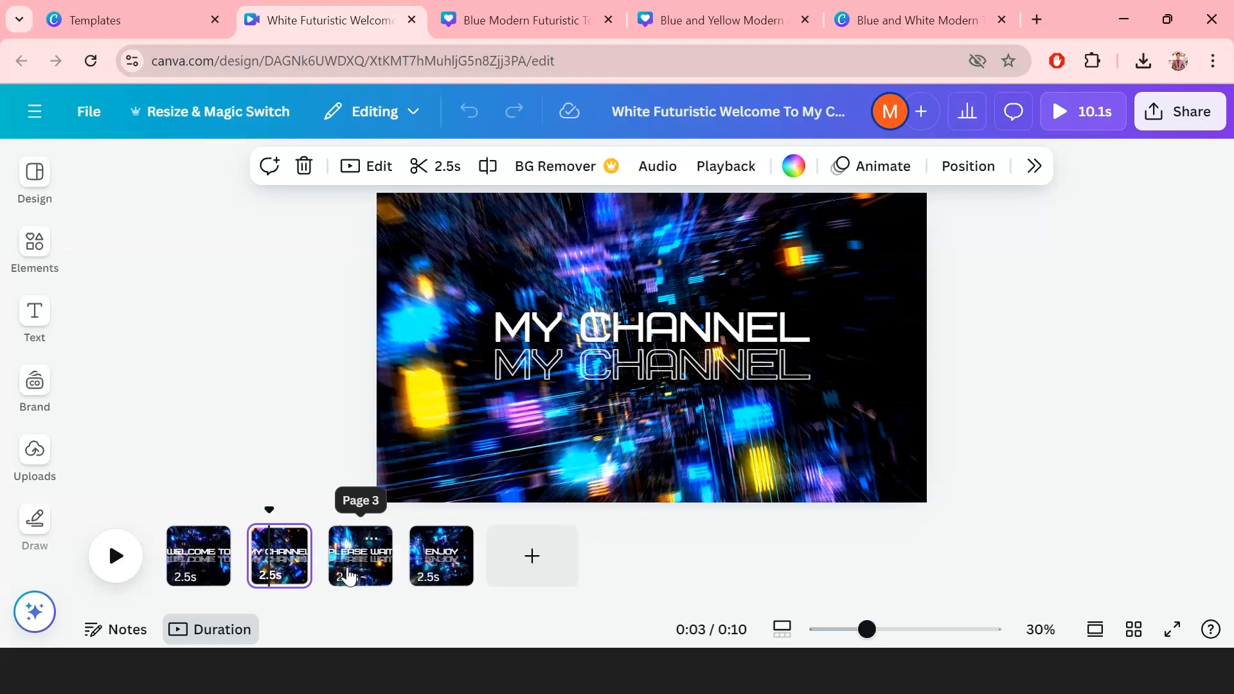
Step: Add a blank page after MY CHANNEL and paste a MY CHANNEL copy after it
{"action": "mouse_move", "coordinate": [322, 572]}
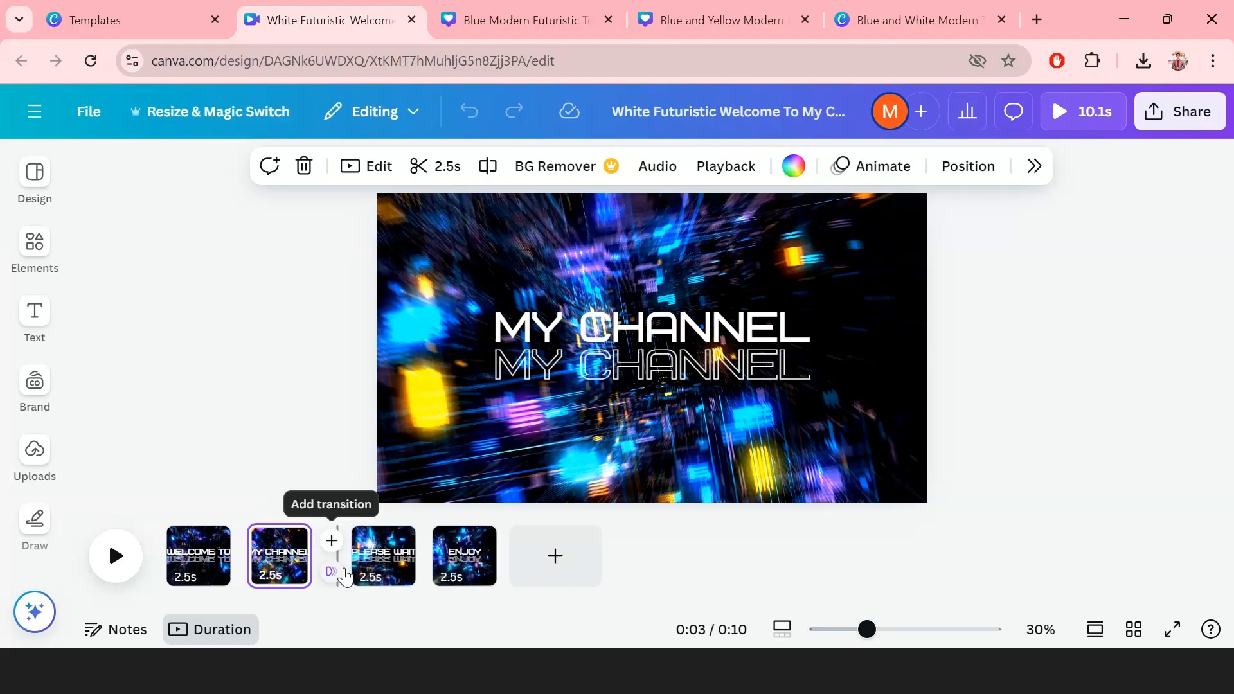
{"action": "left_click", "coordinate": [332, 543]}
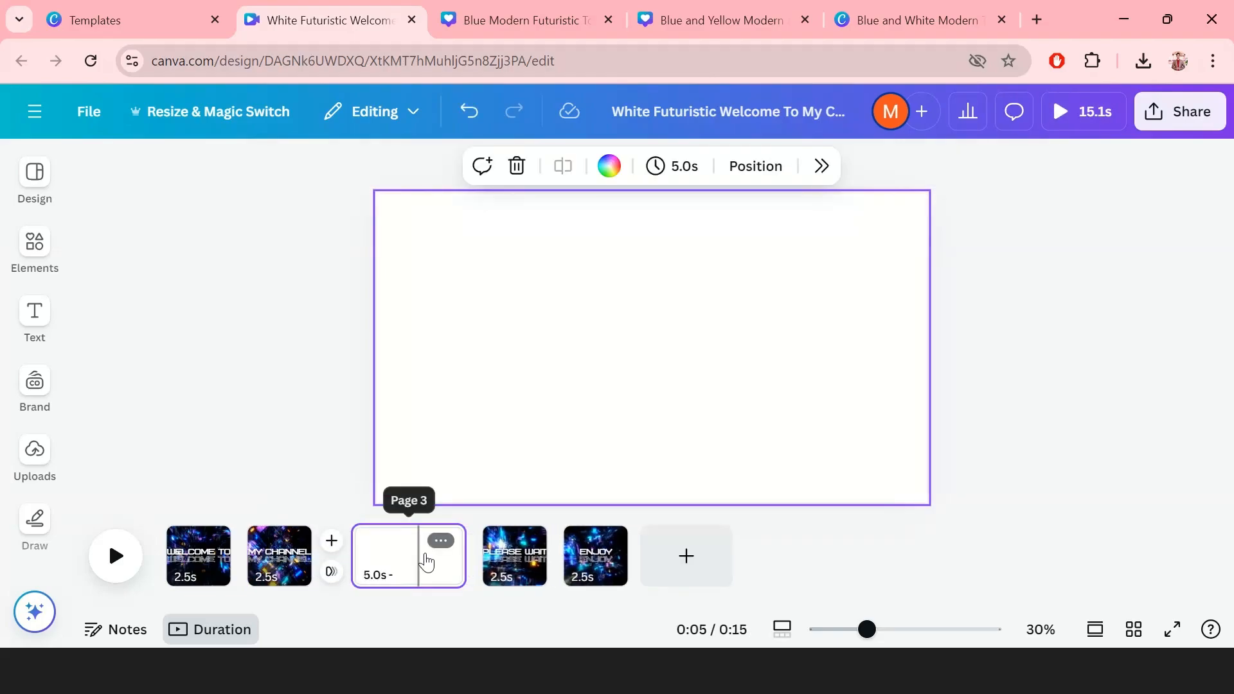
{"action": "left_click", "coordinate": [391, 567]}
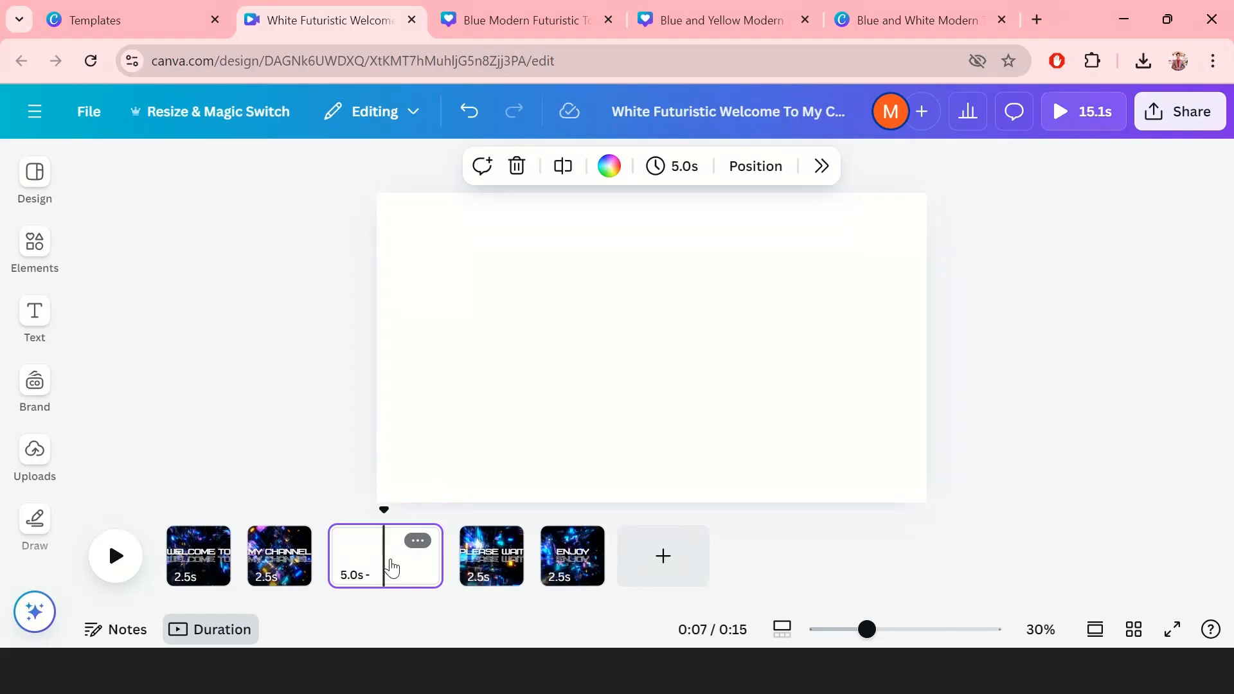
{"action": "left_click", "coordinate": [295, 559]}
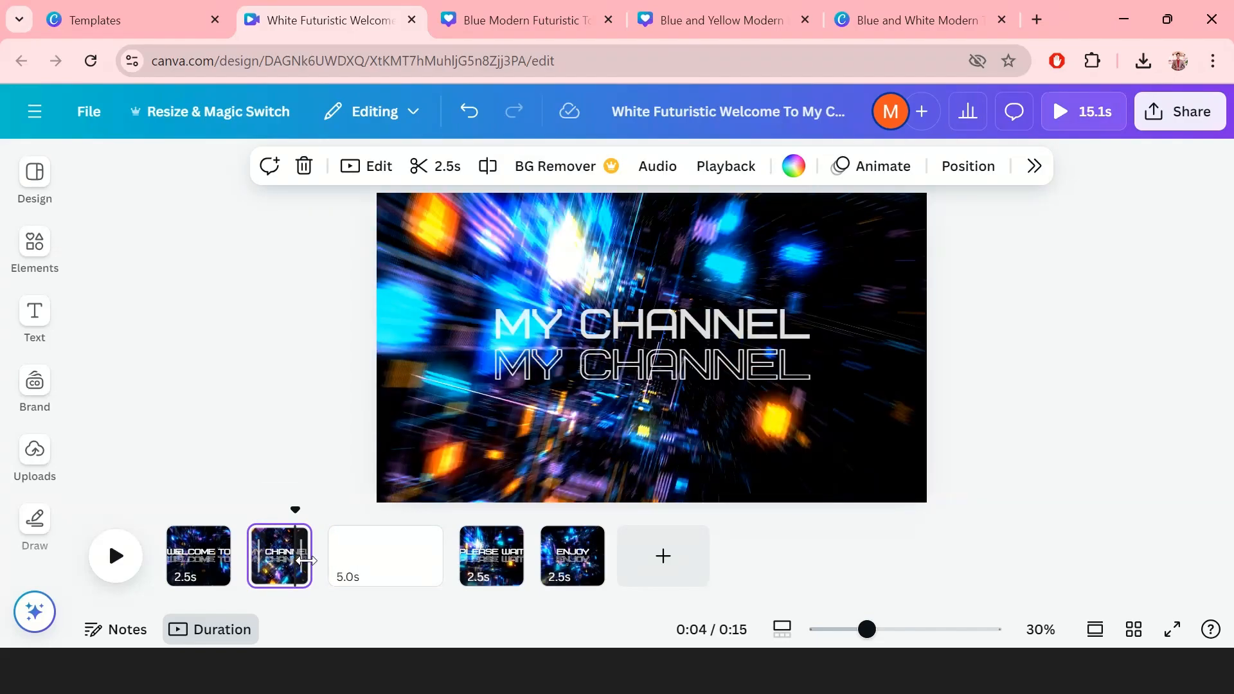
{"action": "left_click", "coordinate": [383, 570]}
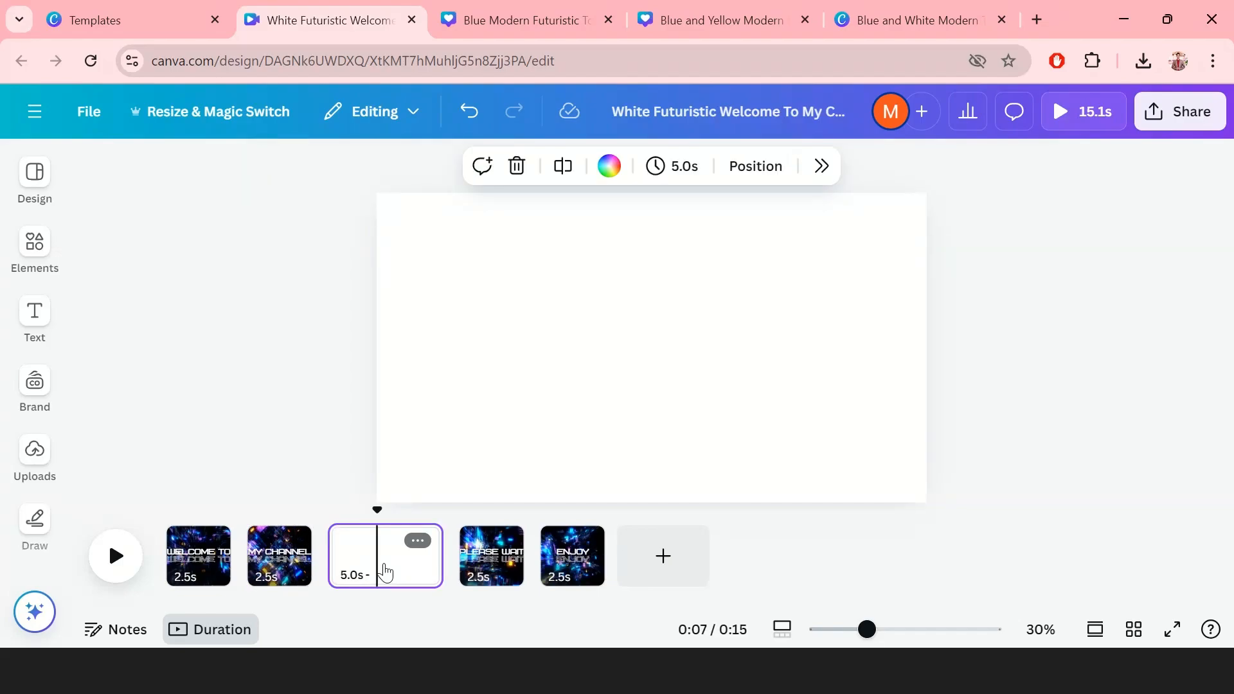
{"action": "key", "text": "ctrl+v"}
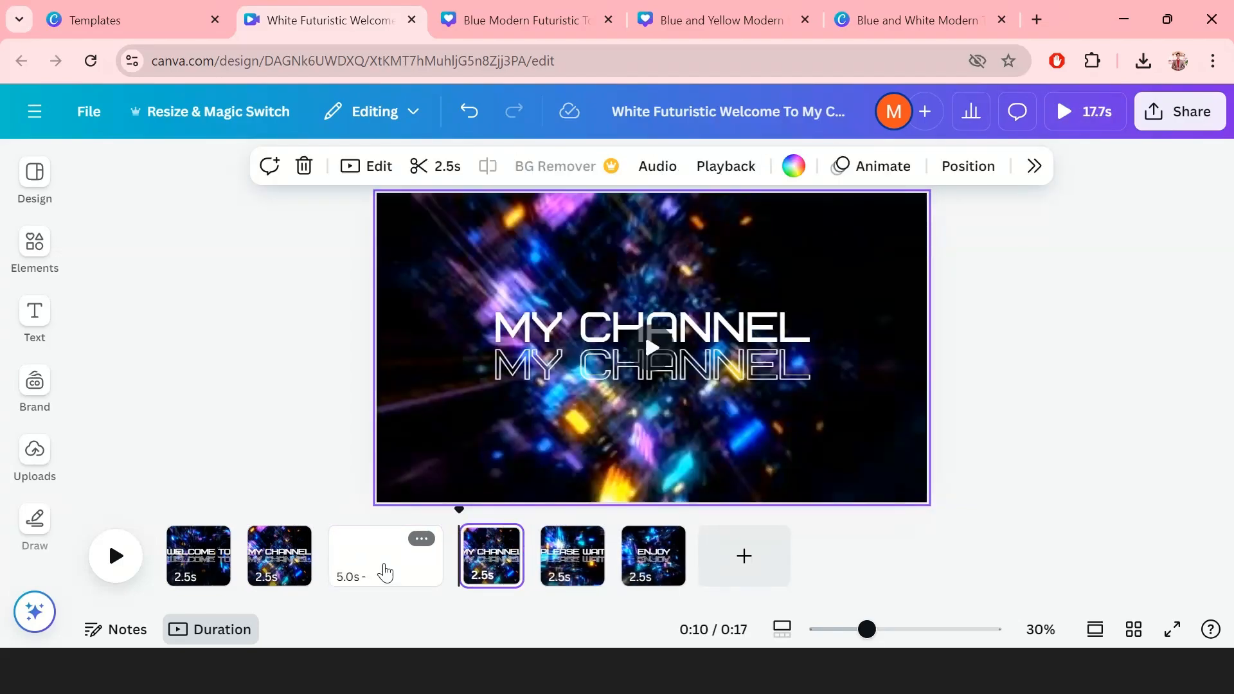
Step: Replace the upper MY CHANNEL text with DEVELOPMENT ZONE and shrink it to fit one line
{"action": "double_click", "coordinate": [721, 331]}
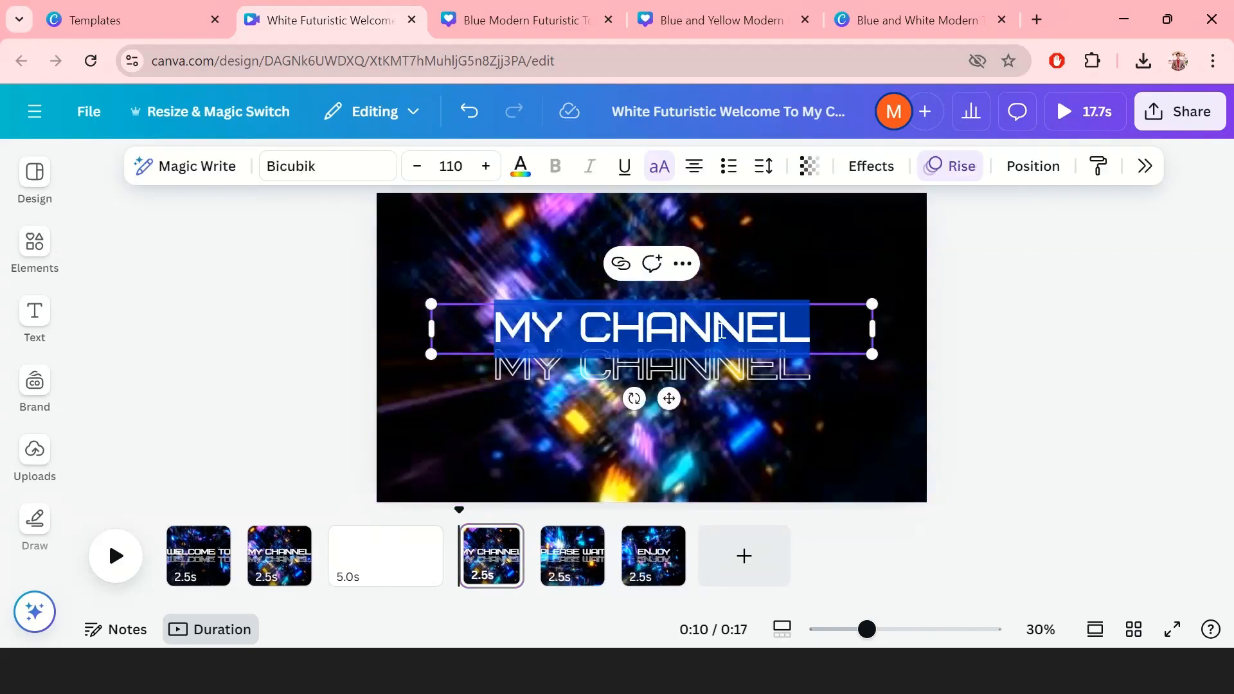
{"action": "type", "text": "D"}
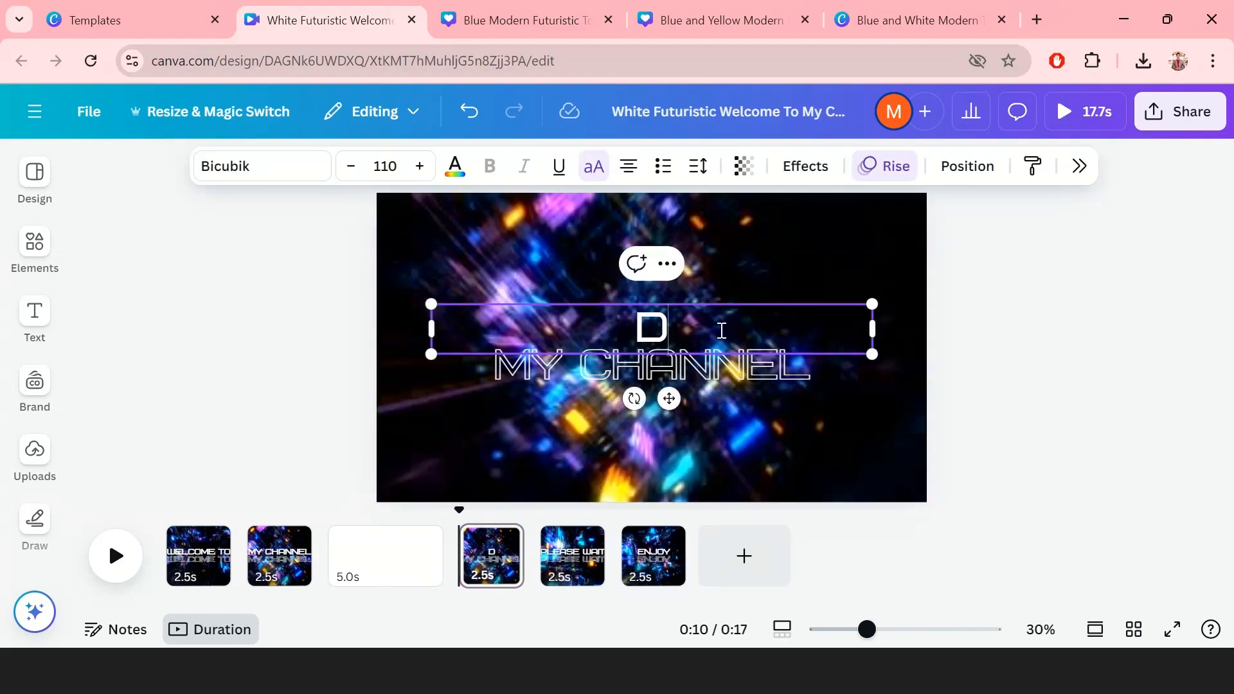
{"action": "type", "text": "EVE"}
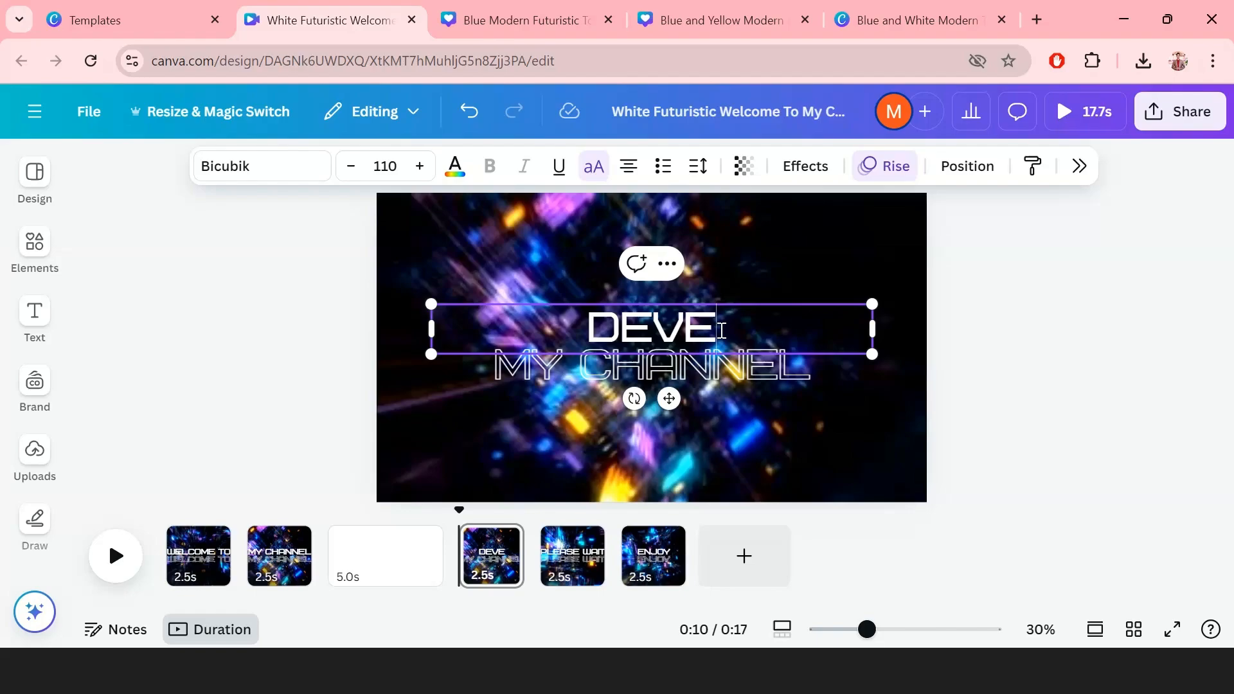
{"action": "type", "text": "LOPM"}
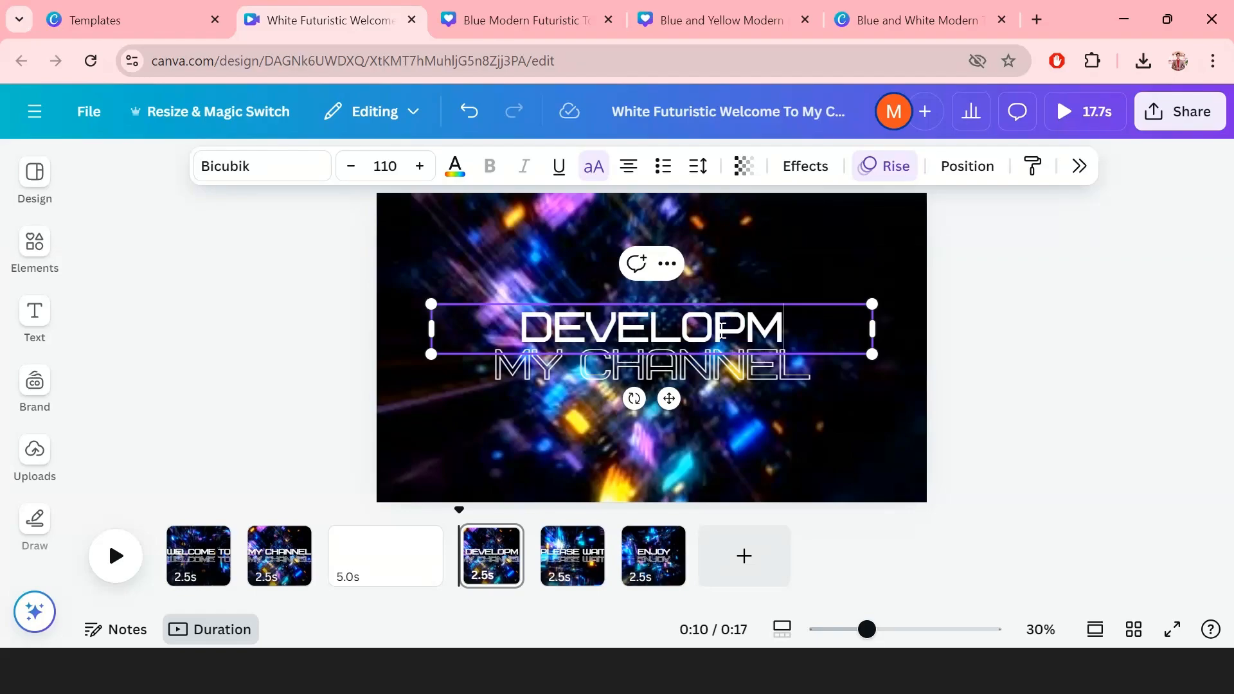
{"action": "type", "text": "E"}
{"action": "type", "text": "NT "}
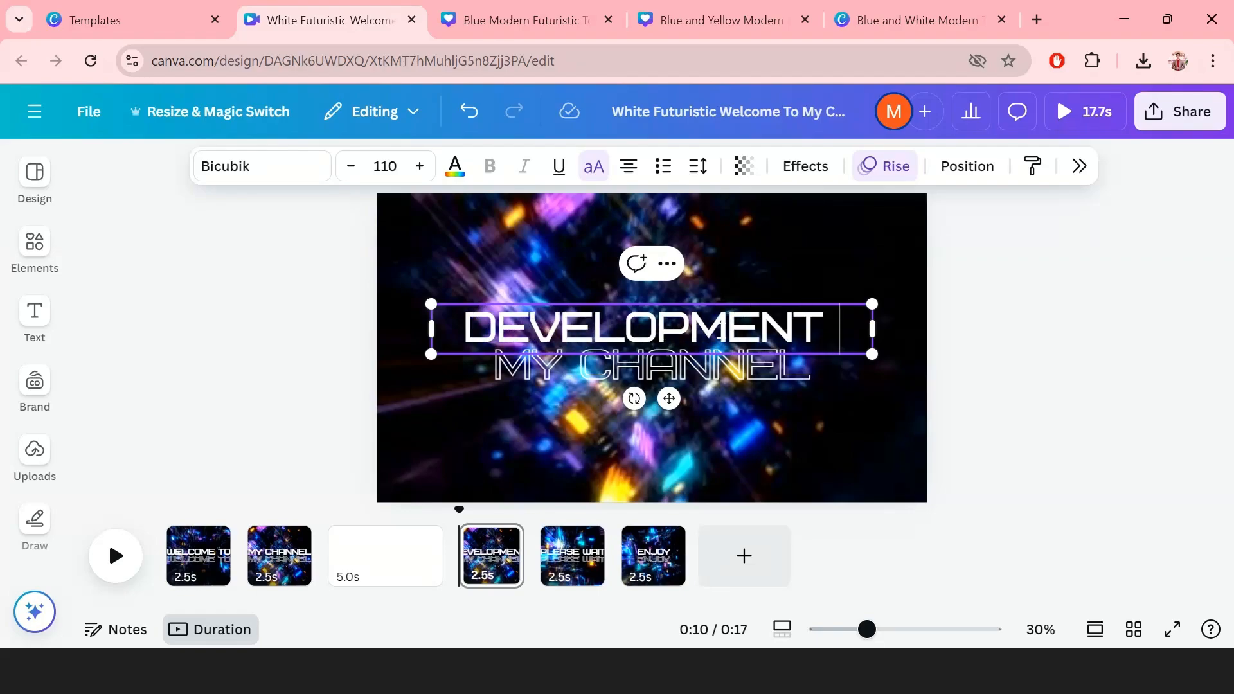
{"action": "type", "text": "ZON"}
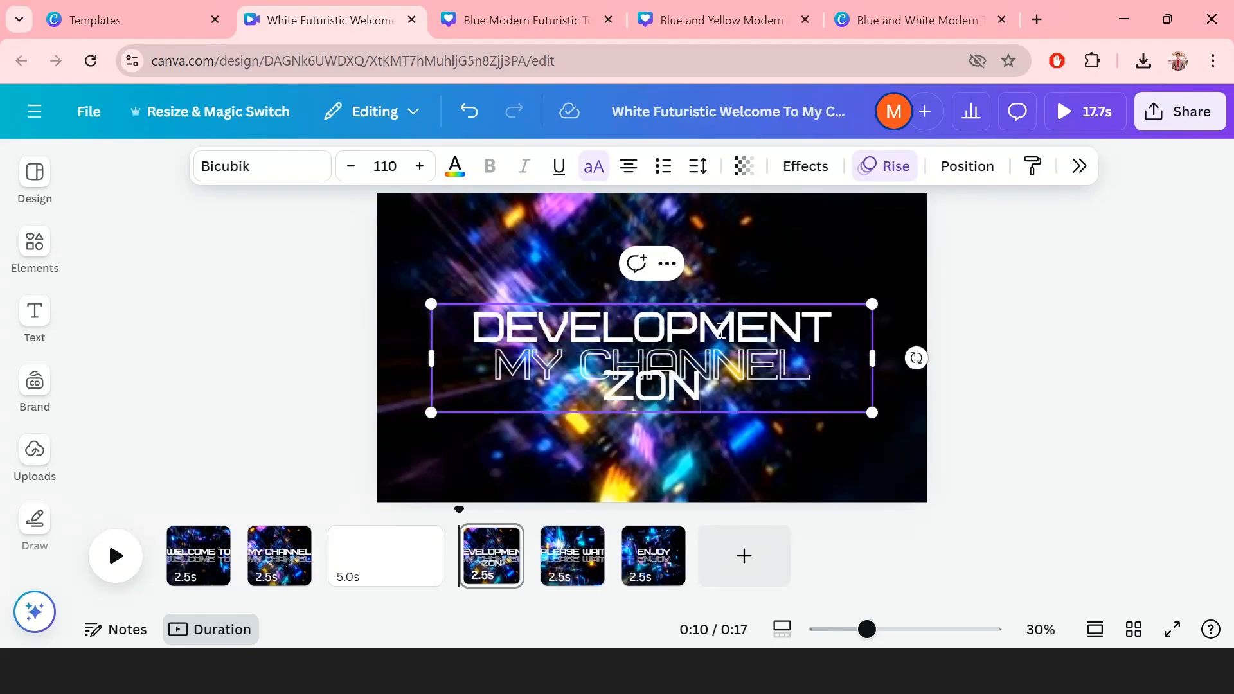
{"action": "type", "text": "E"}
{"action": "key", "text": "ctrl+a"}
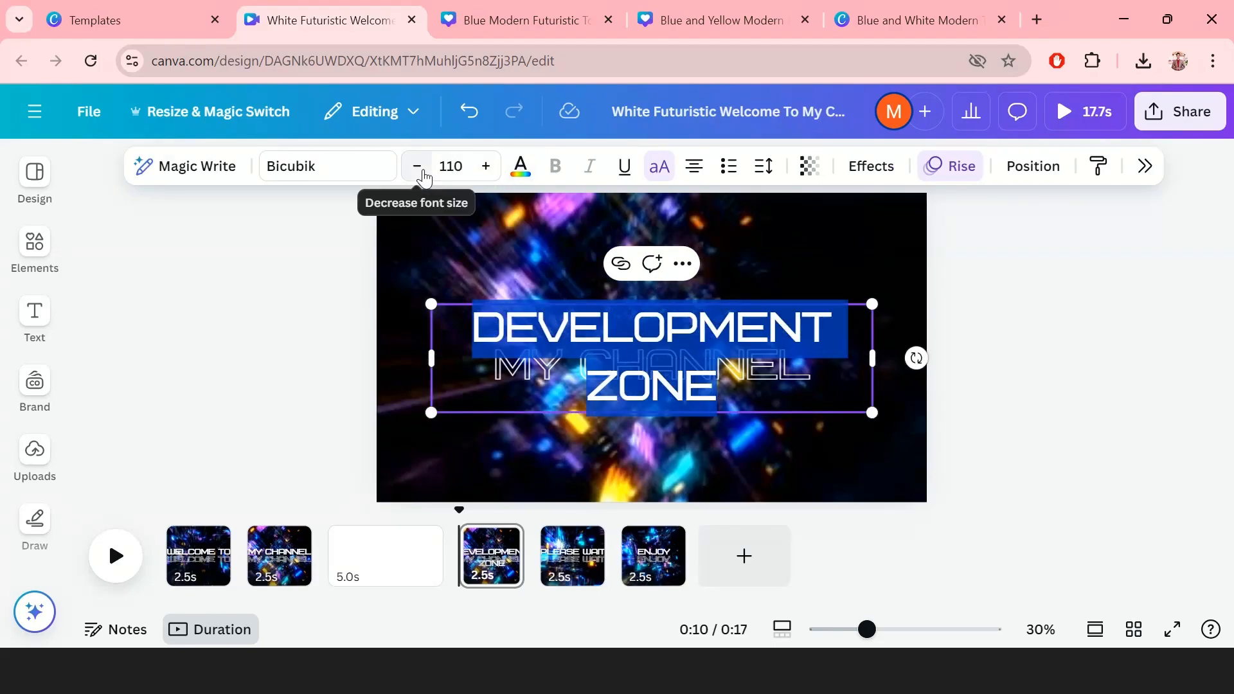
{"action": "left_click", "coordinate": [421, 169]}
{"action": "left_click", "coordinate": [421, 169]}
{"action": "left_click", "coordinate": [423, 173]}
{"action": "left_click", "coordinate": [423, 172]}
{"action": "left_click", "coordinate": [423, 172]}
{"action": "left_click", "coordinate": [423, 172]}
{"action": "left_click", "coordinate": [422, 172]}
{"action": "left_click", "coordinate": [423, 172]}
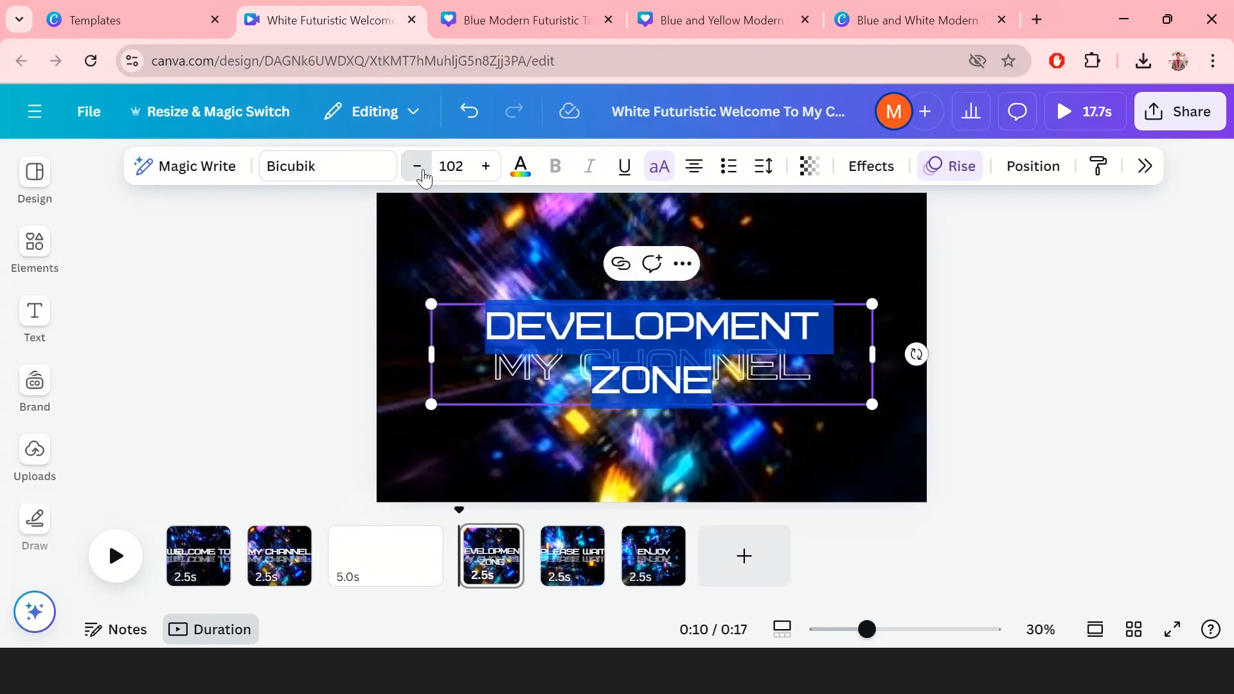
{"action": "left_click", "coordinate": [423, 172]}
{"action": "left_click", "coordinate": [423, 172]}
{"action": "left_click", "coordinate": [423, 173]}
{"action": "left_click", "coordinate": [422, 172]}
{"action": "left_click", "coordinate": [423, 172]}
{"action": "left_click", "coordinate": [423, 172]}
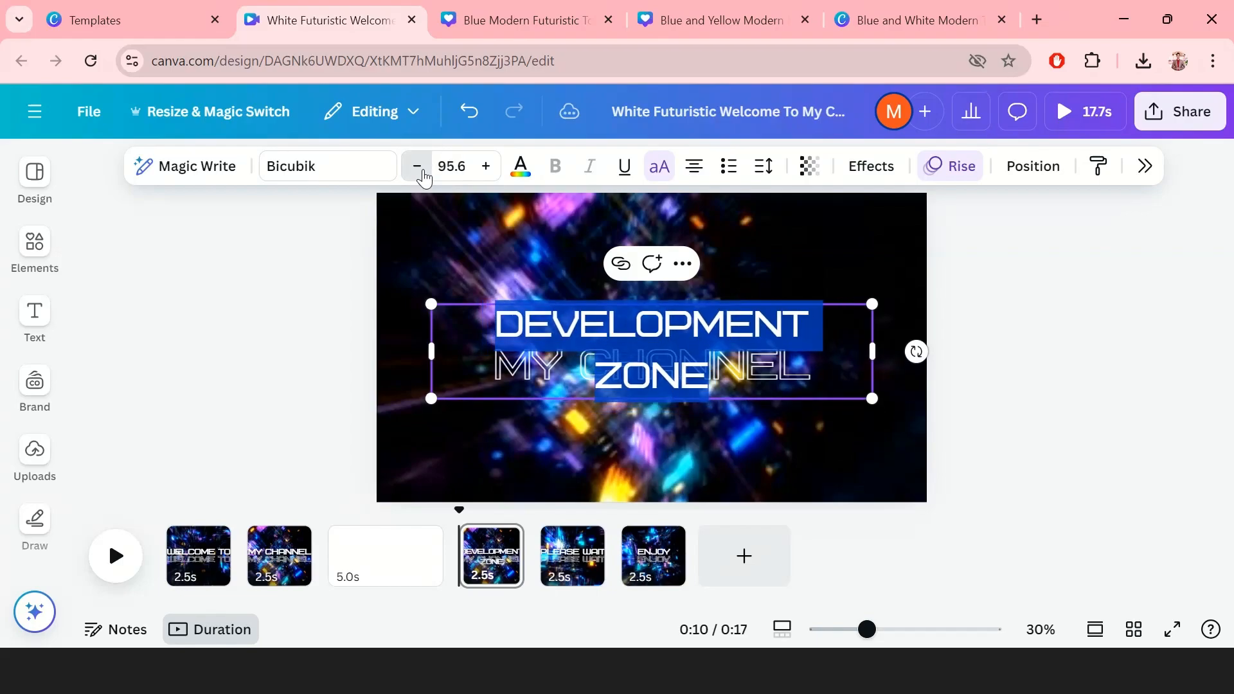
{"action": "left_click", "coordinate": [423, 173]}
{"action": "left_click", "coordinate": [423, 172]}
{"action": "left_click", "coordinate": [423, 172]}
{"action": "left_click", "coordinate": [423, 172]}
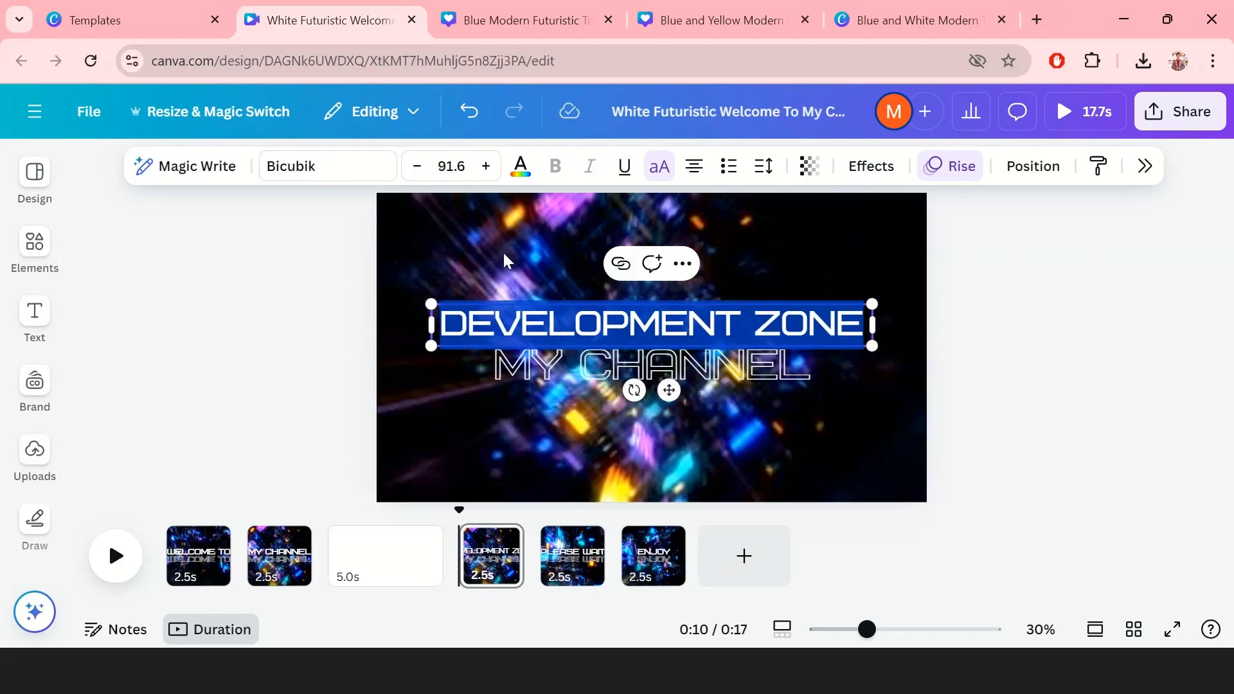
Step: Change the lower outlined text to DEVELOPMENT ZONE at font size 90
{"action": "double_click", "coordinate": [526, 367]}
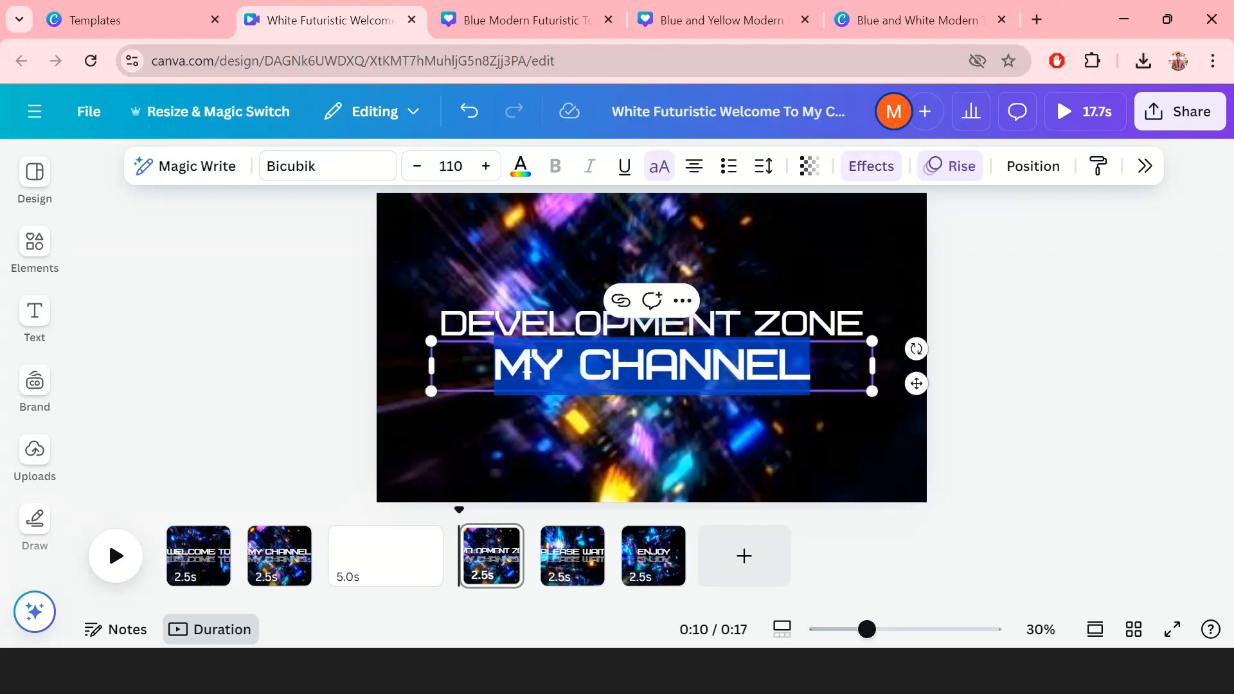
{"action": "key", "text": "BackSpace"}
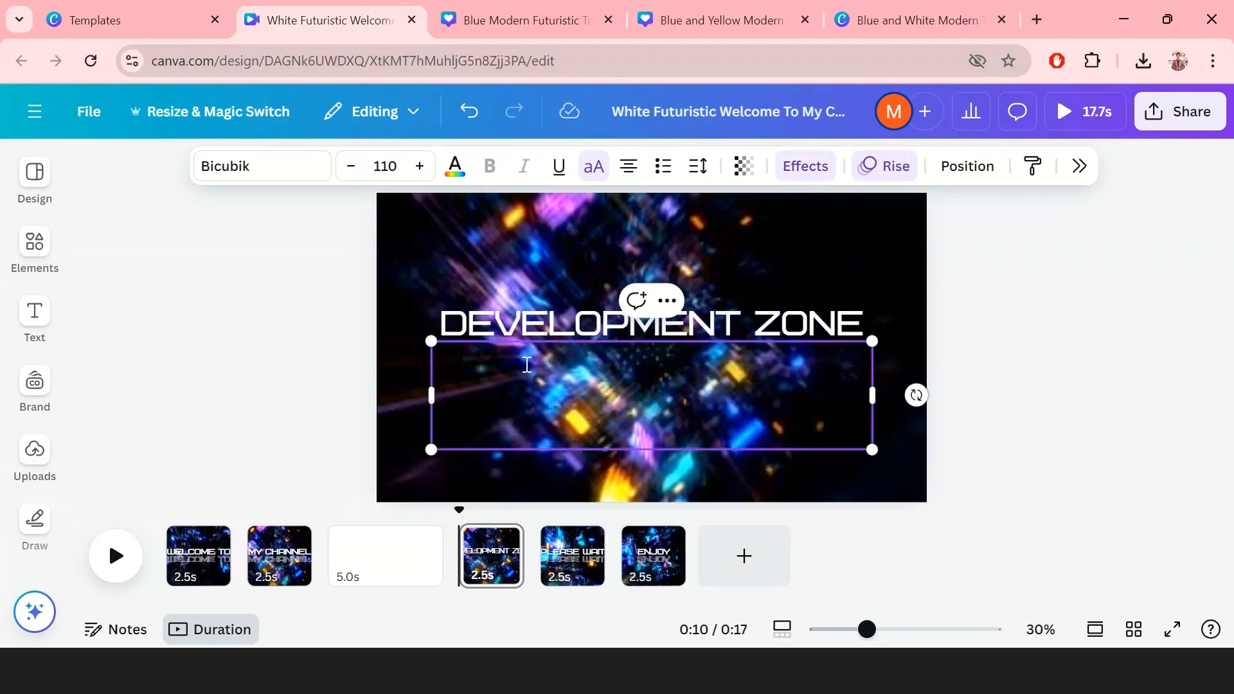
{"action": "key", "text": "ctrl+z"}
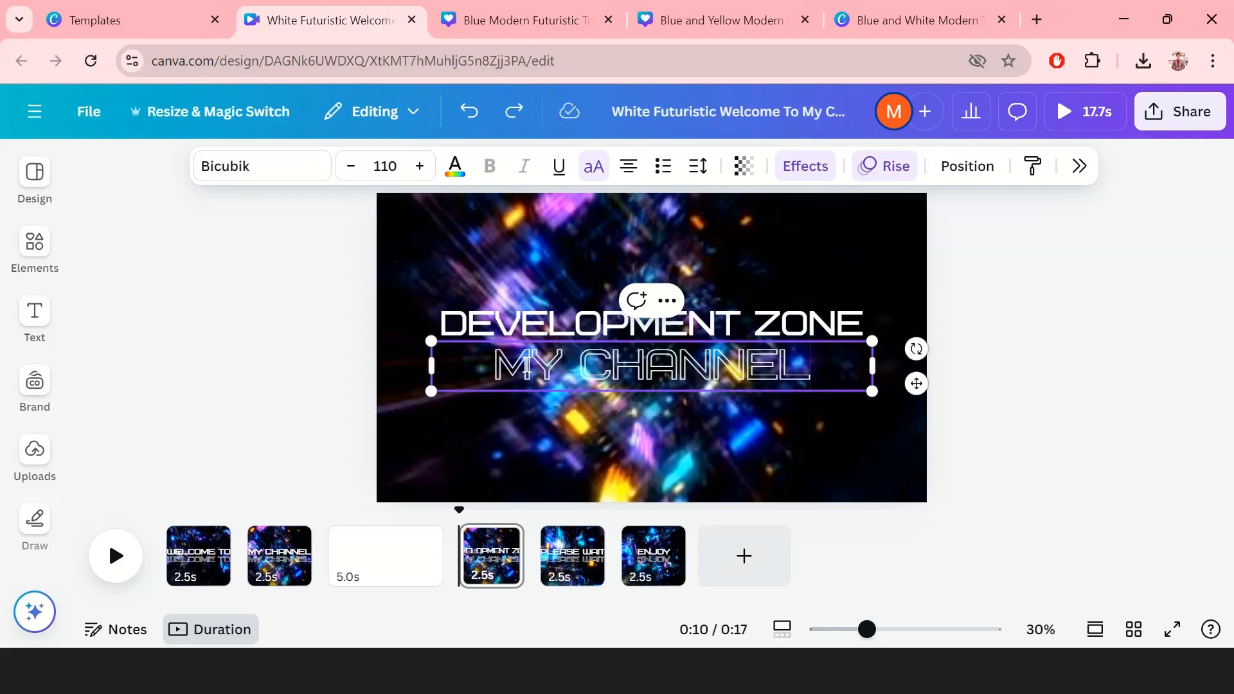
{"action": "key", "text": "Return"}
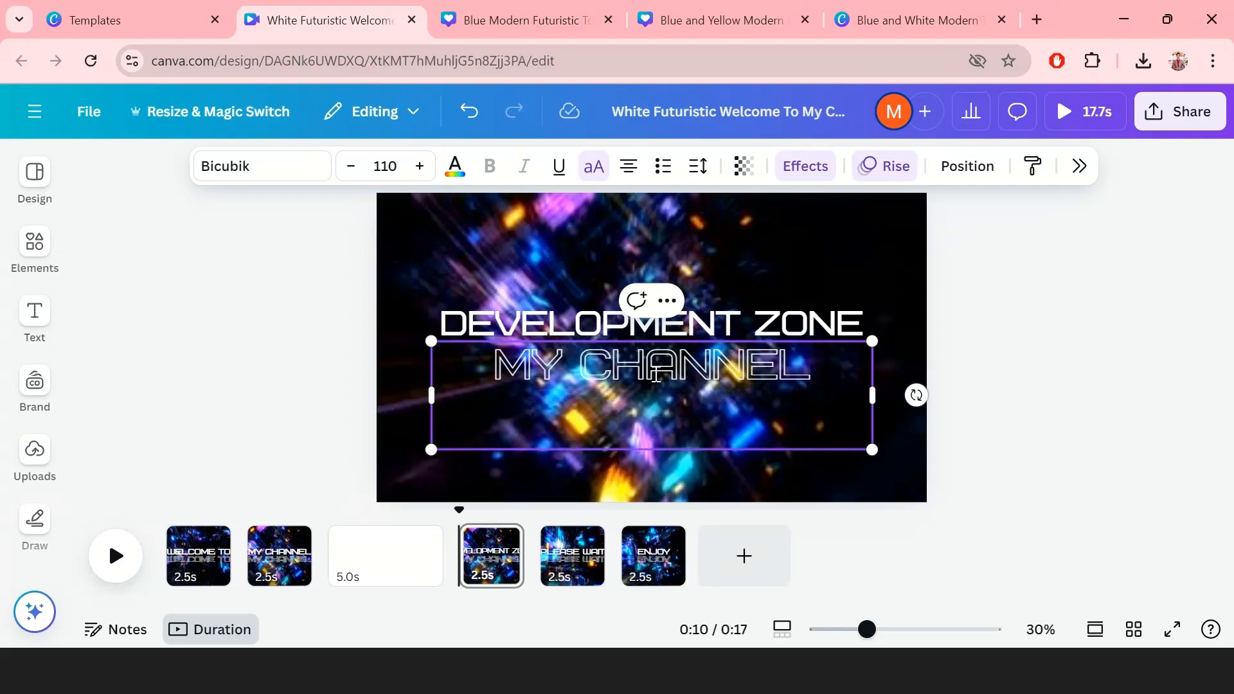
{"action": "left_click", "coordinate": [622, 334]}
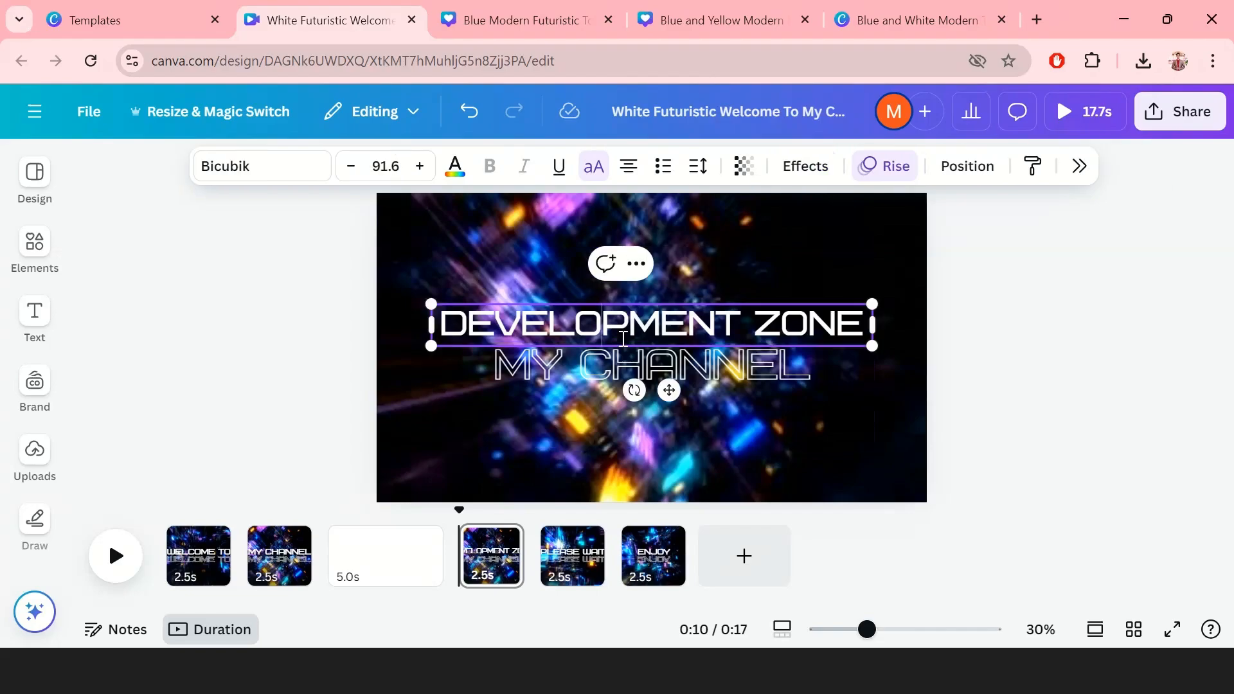
{"action": "double_click", "coordinate": [623, 334]}
{"action": "key", "text": "ctrl+c"}
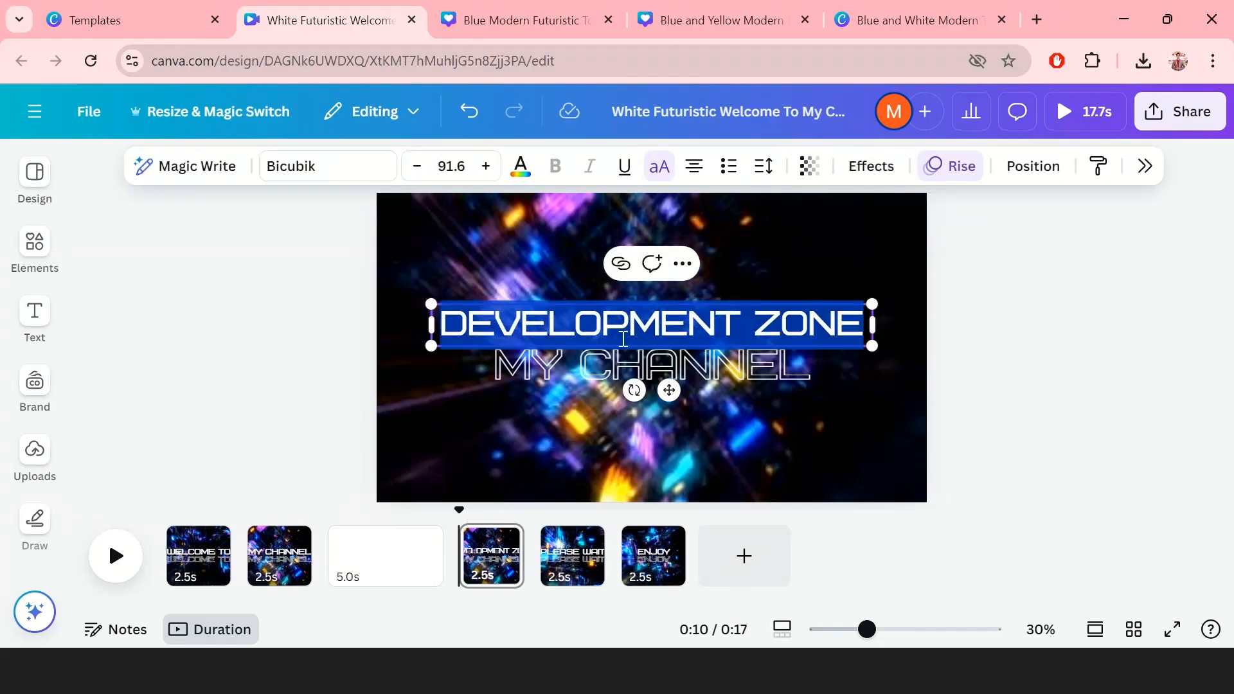
{"action": "left_click", "coordinate": [614, 363]}
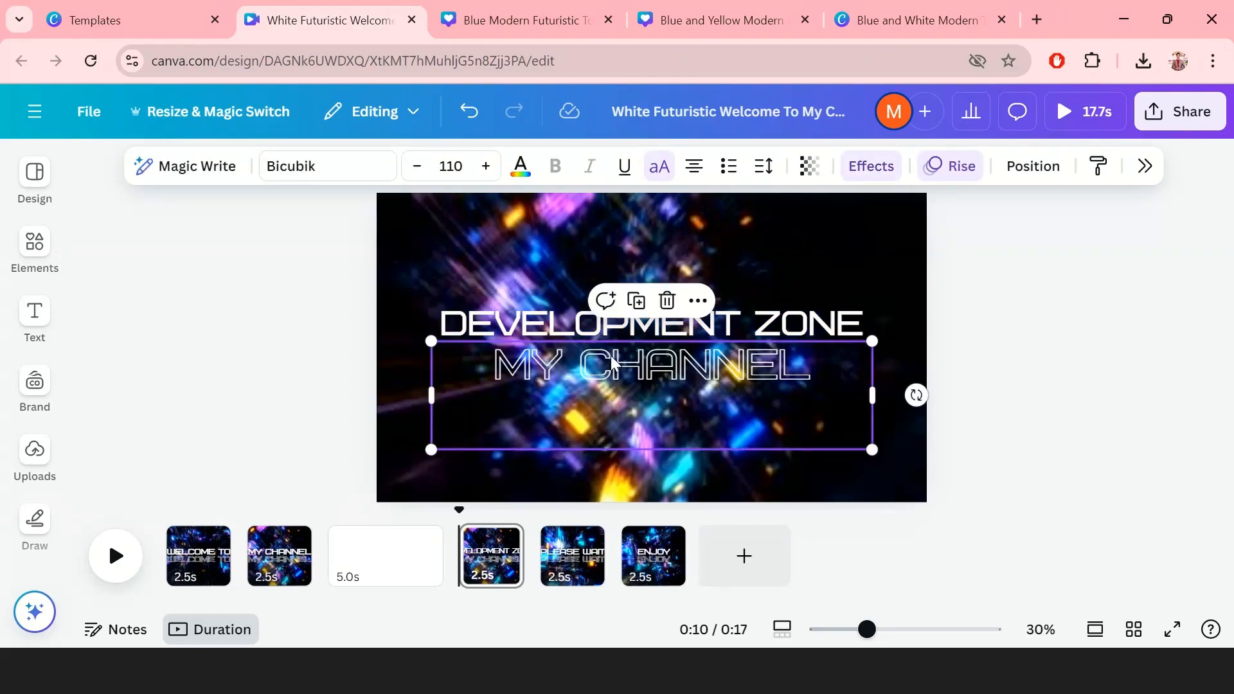
{"action": "double_click", "coordinate": [619, 365]}
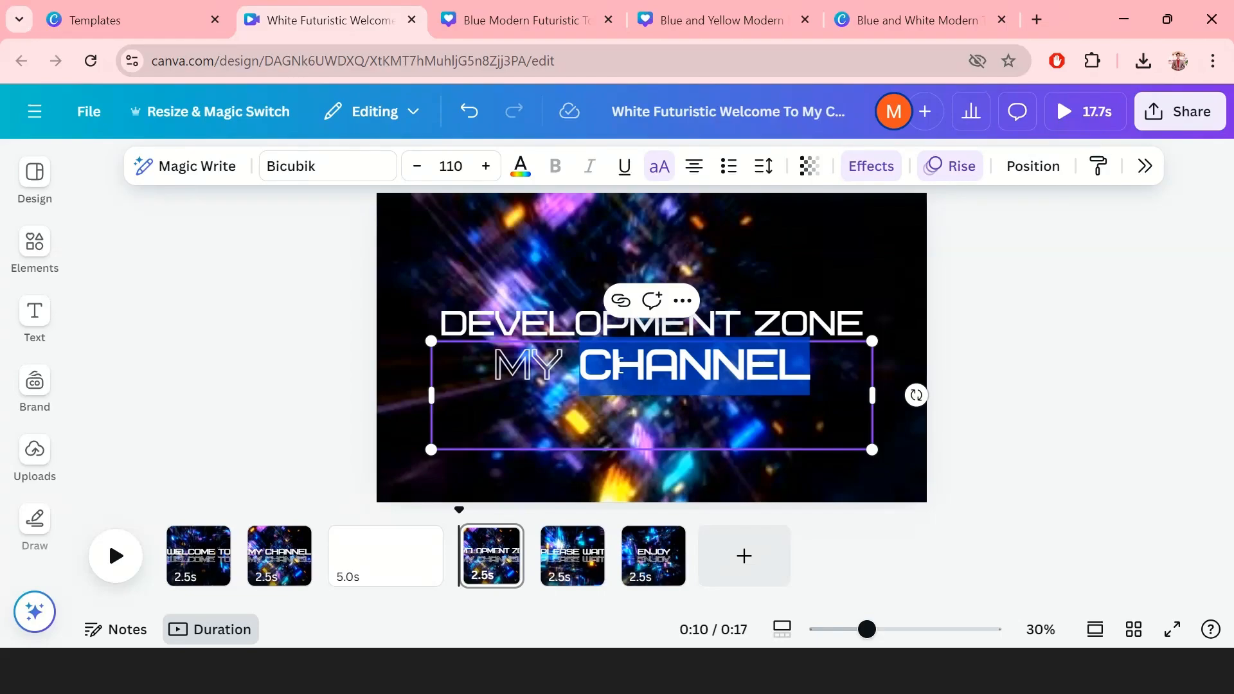
{"action": "key", "text": "ctrl+v"}
{"action": "key", "text": "Up"}
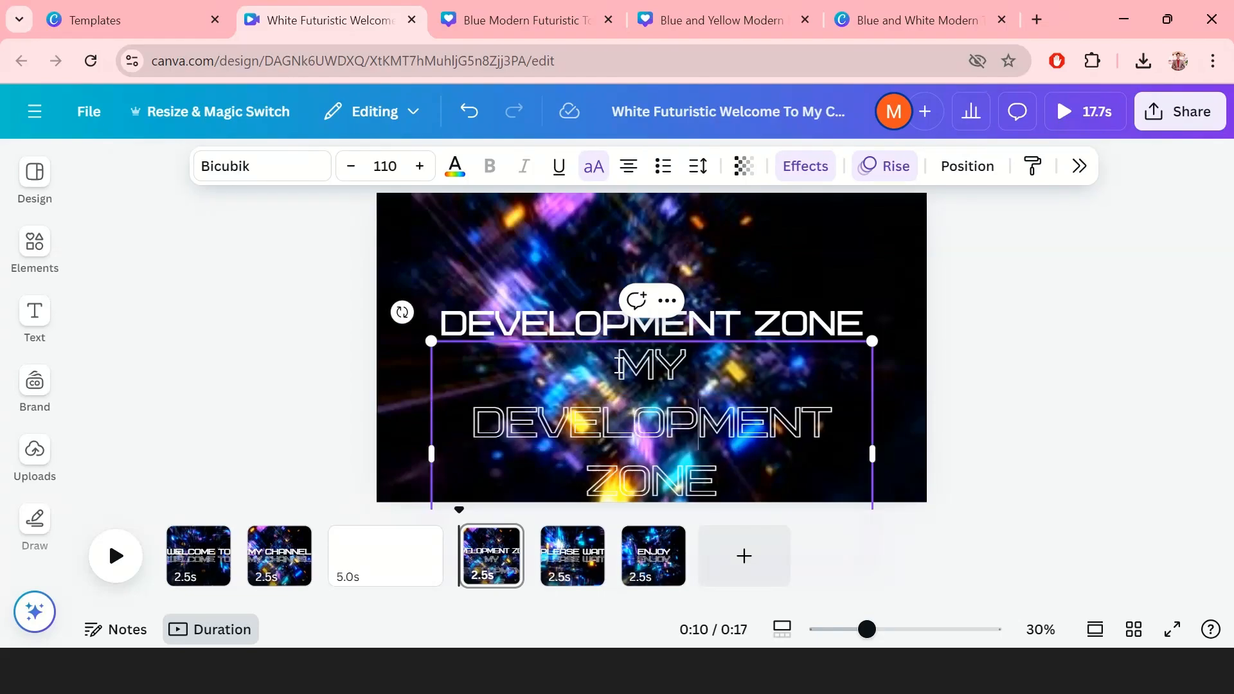
{"action": "key", "text": "BackSpace"}
{"action": "key", "text": "BackSpace"}
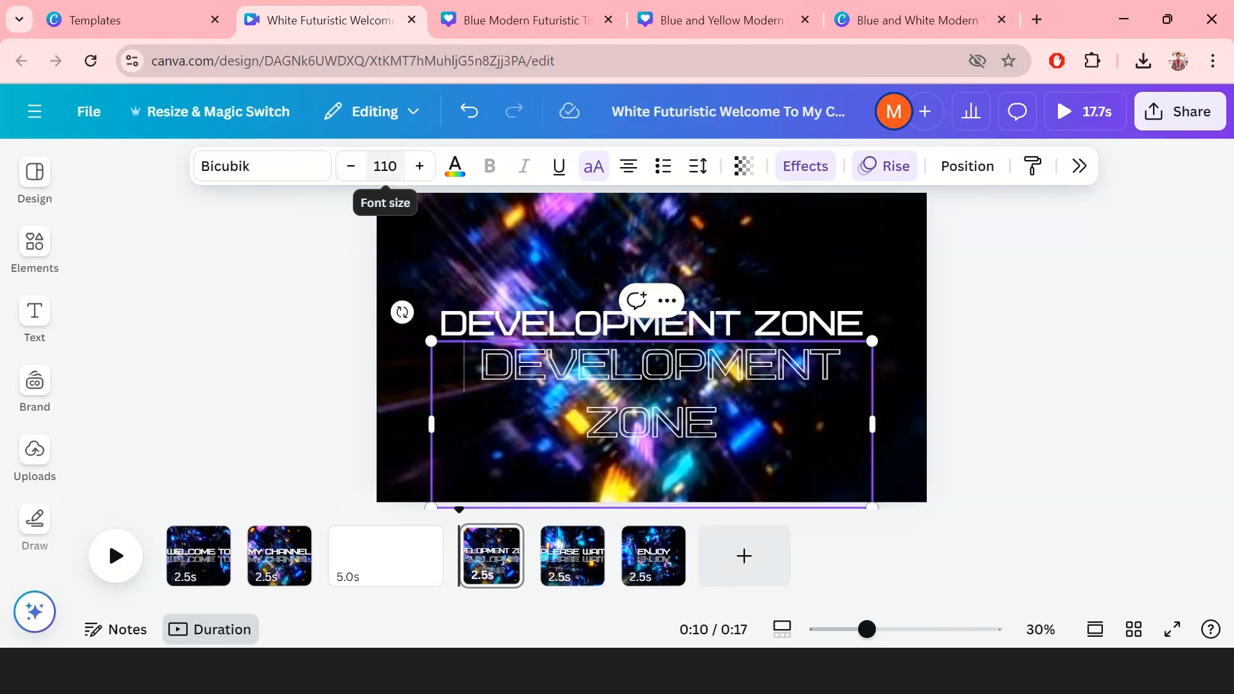
{"action": "left_click", "coordinate": [401, 172]}
{"action": "type", "text": "9"}
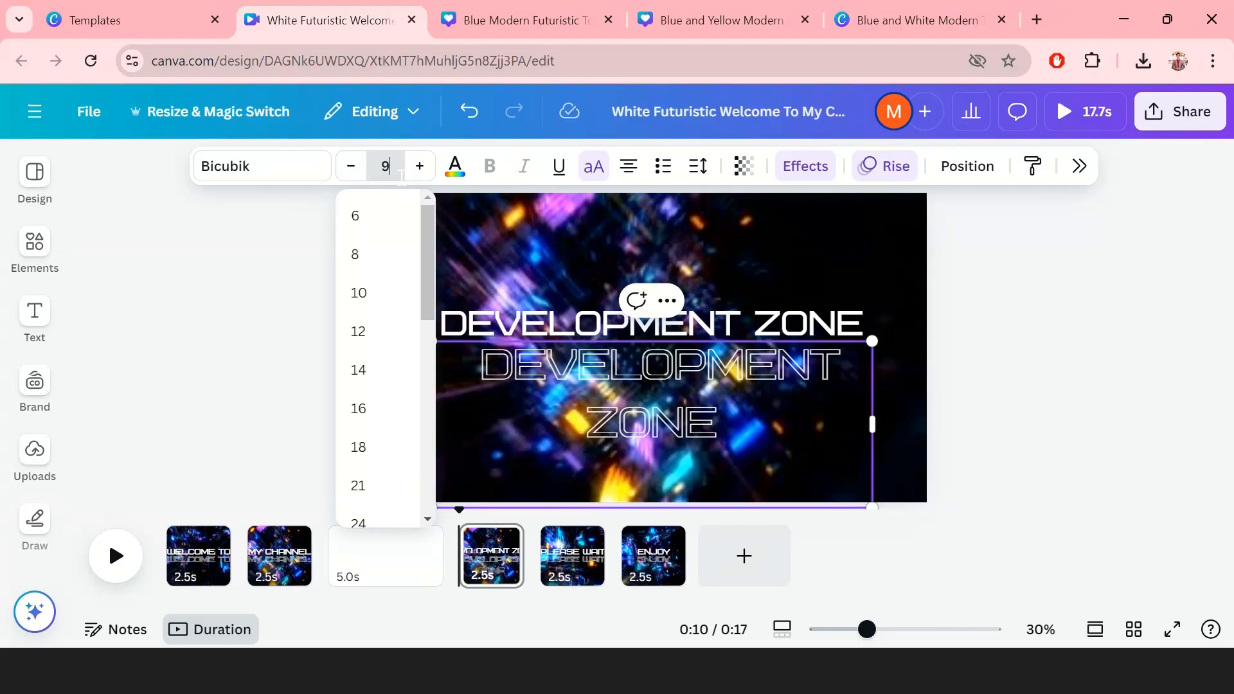
{"action": "type", "text": "0"}
{"action": "key", "text": "Return"}
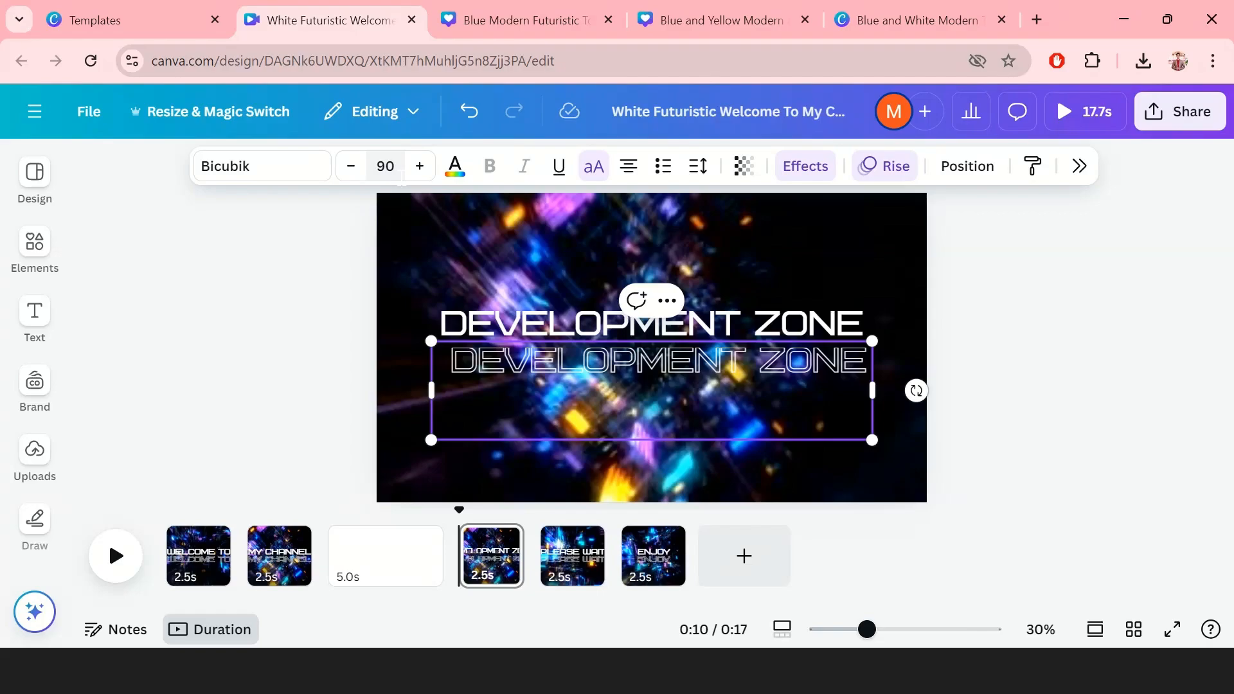
Step: Preview the intro and delete the blank 5.0s page, leaving 12.7s total
{"action": "left_click", "coordinate": [958, 366]}
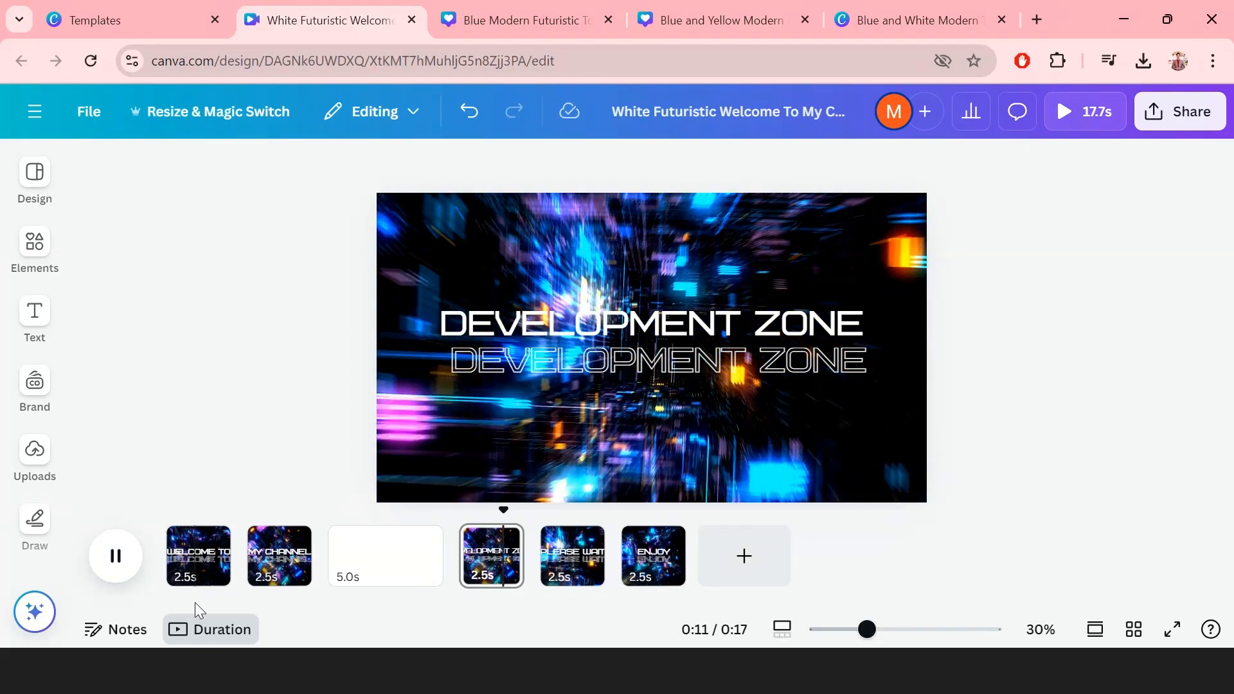
{"action": "left_click", "coordinate": [197, 566]}
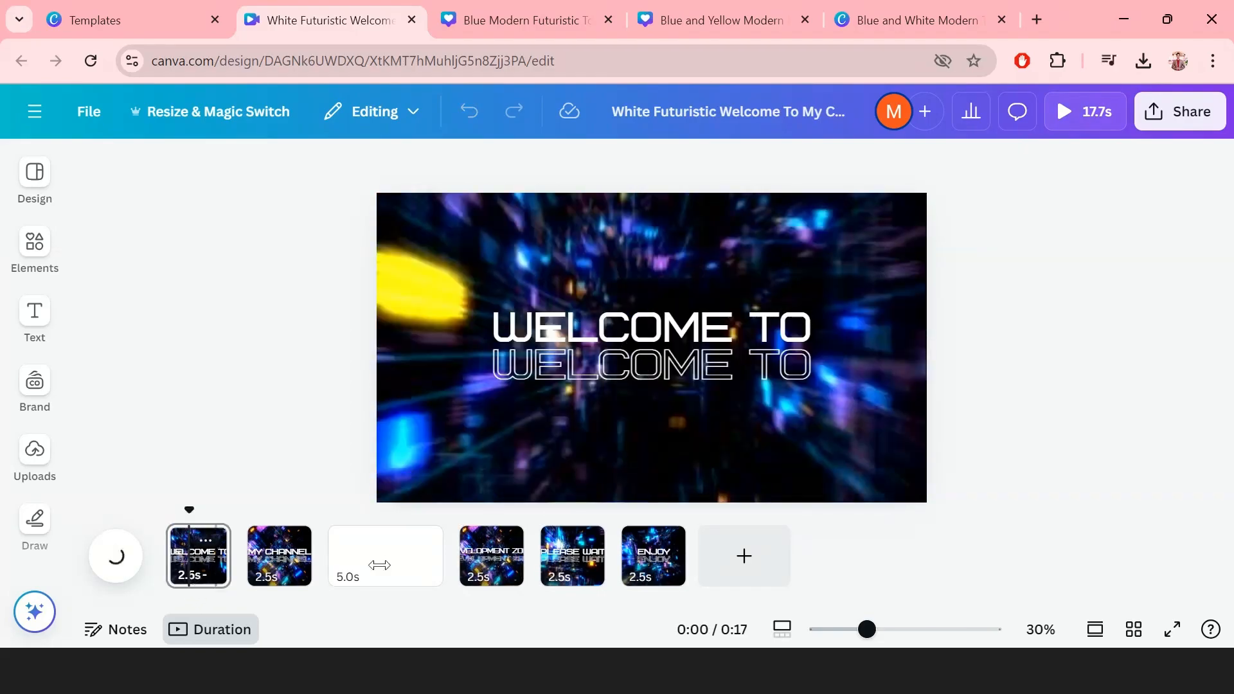
{"action": "left_click", "coordinate": [123, 570]}
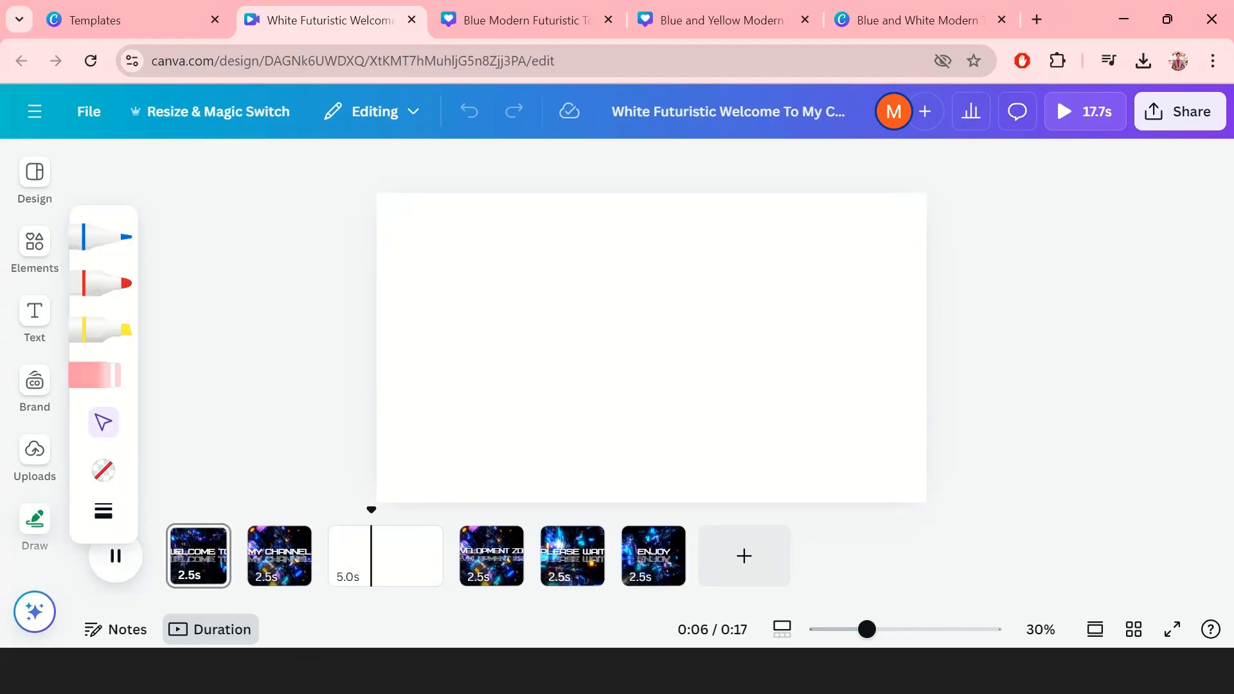
{"action": "left_click", "coordinate": [388, 561]}
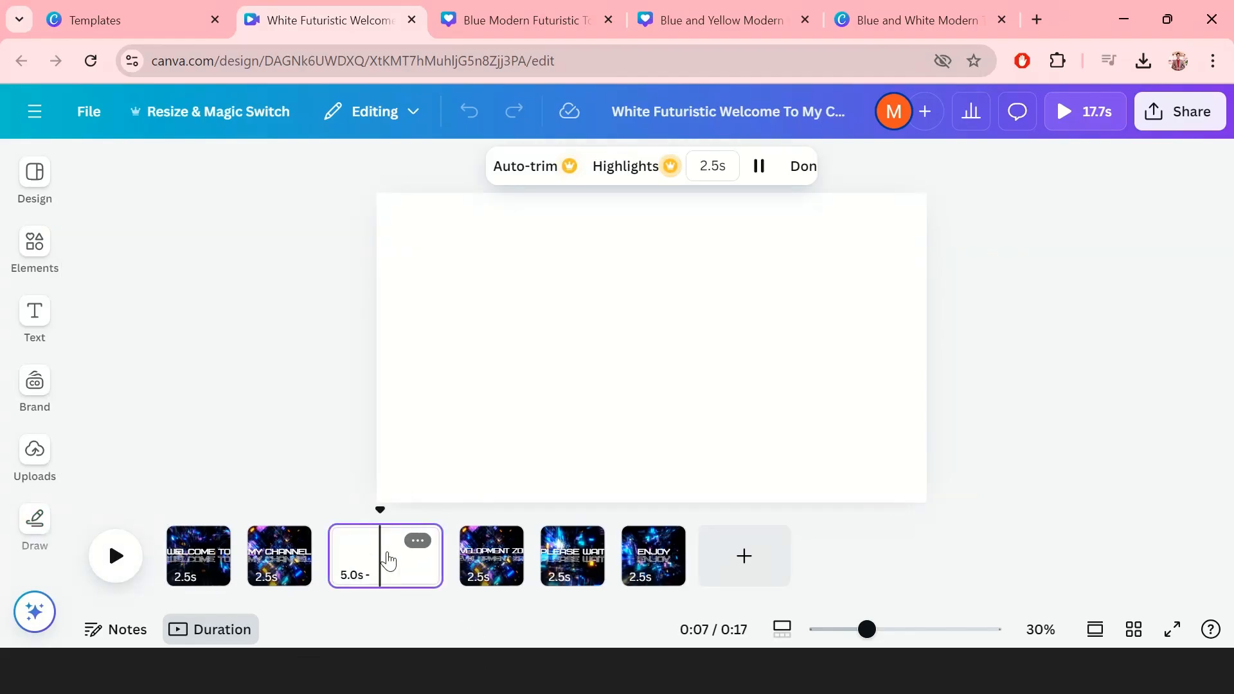
{"action": "key", "text": "Delete"}
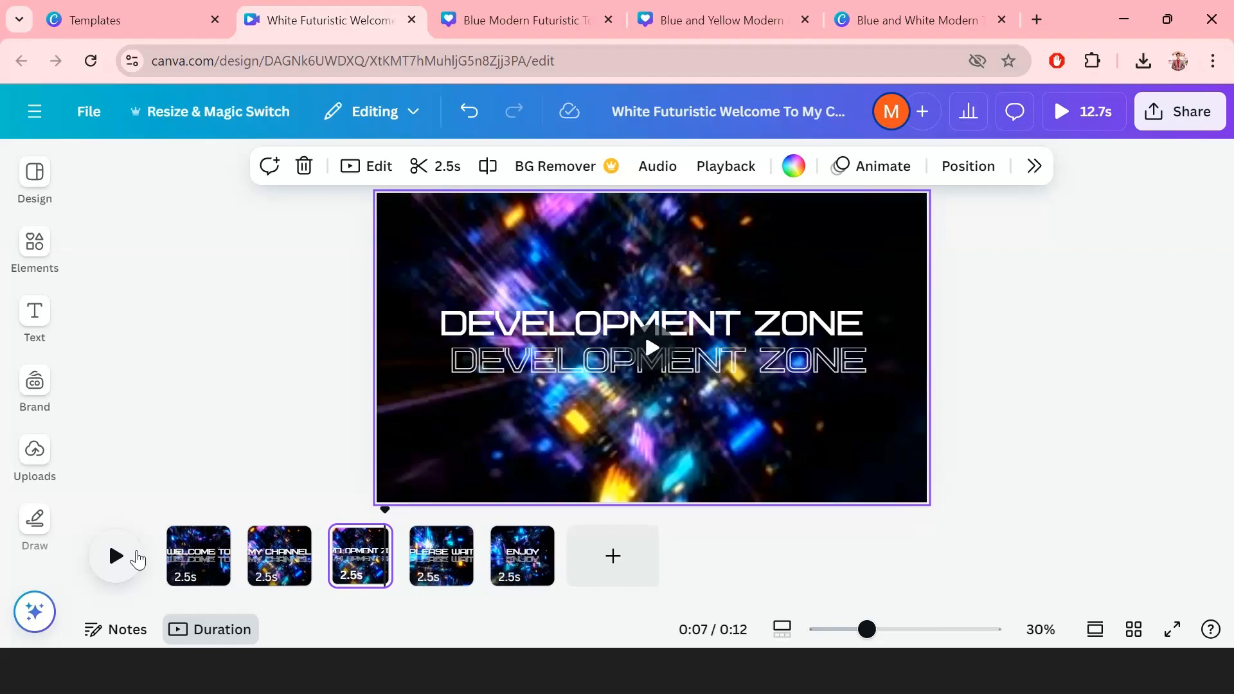
Step: Extend the first WELCOME TO clip to 5.5s, making the intro 15.6s
{"action": "left_click", "coordinate": [132, 560]}
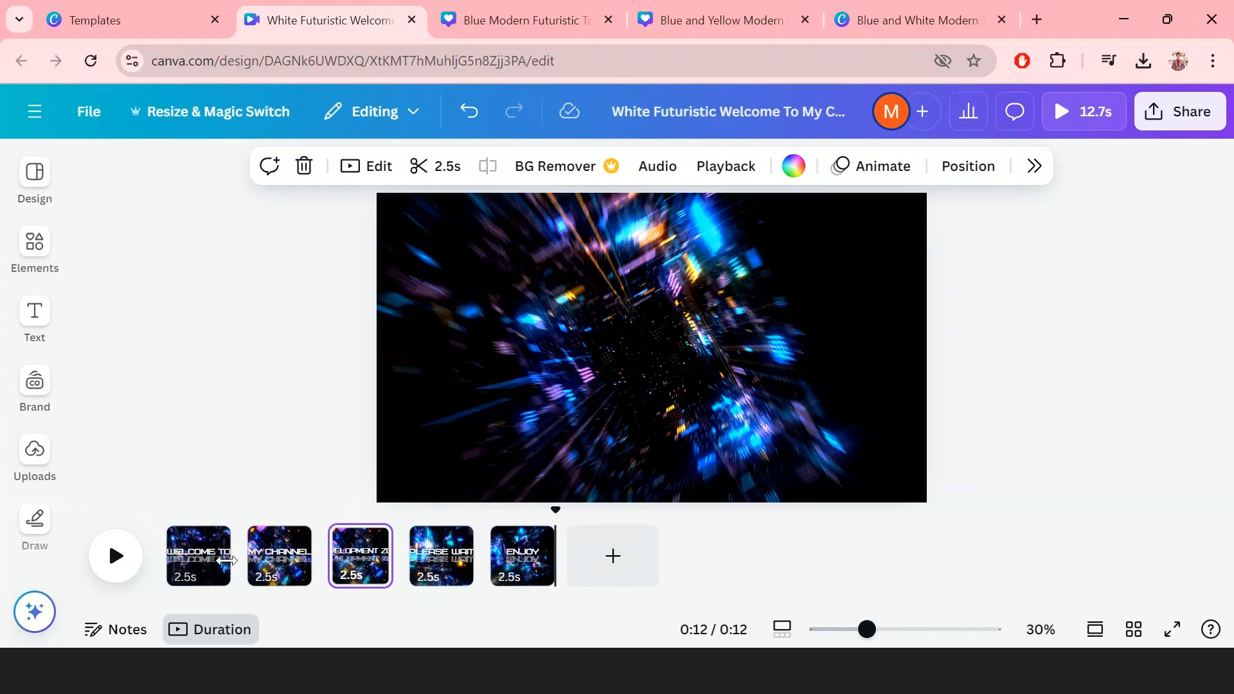
{"action": "left_click", "coordinate": [212, 565]}
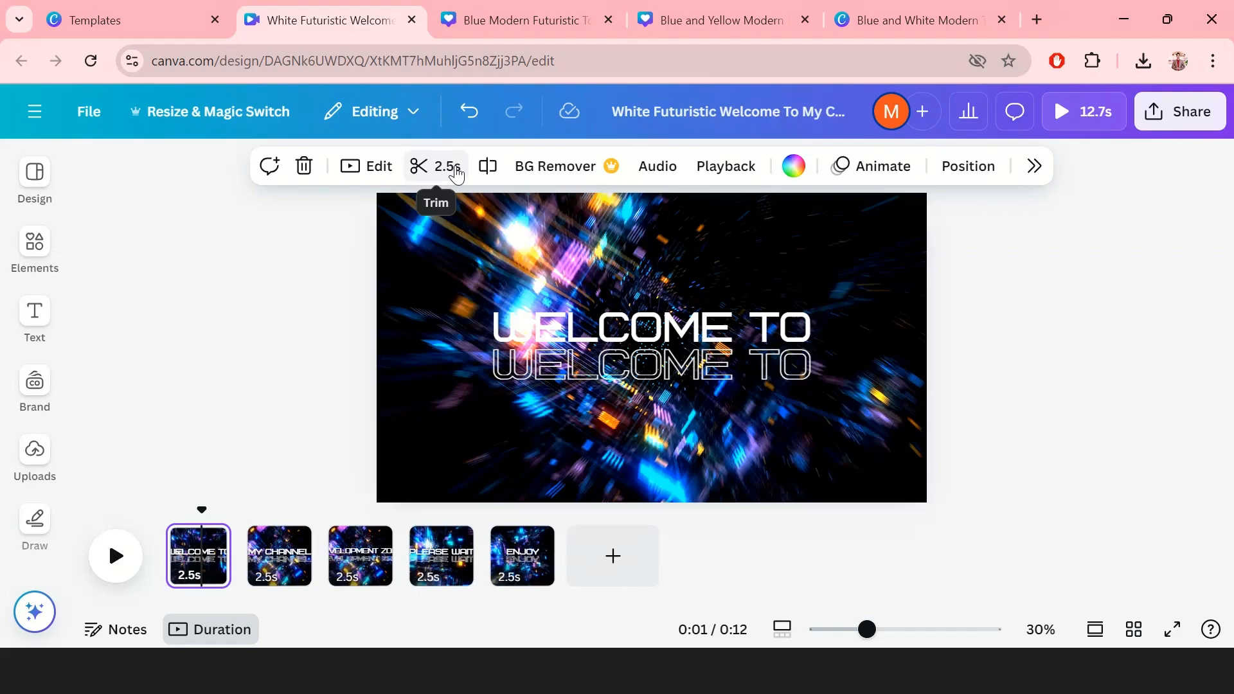
{"action": "left_click", "coordinate": [455, 168]}
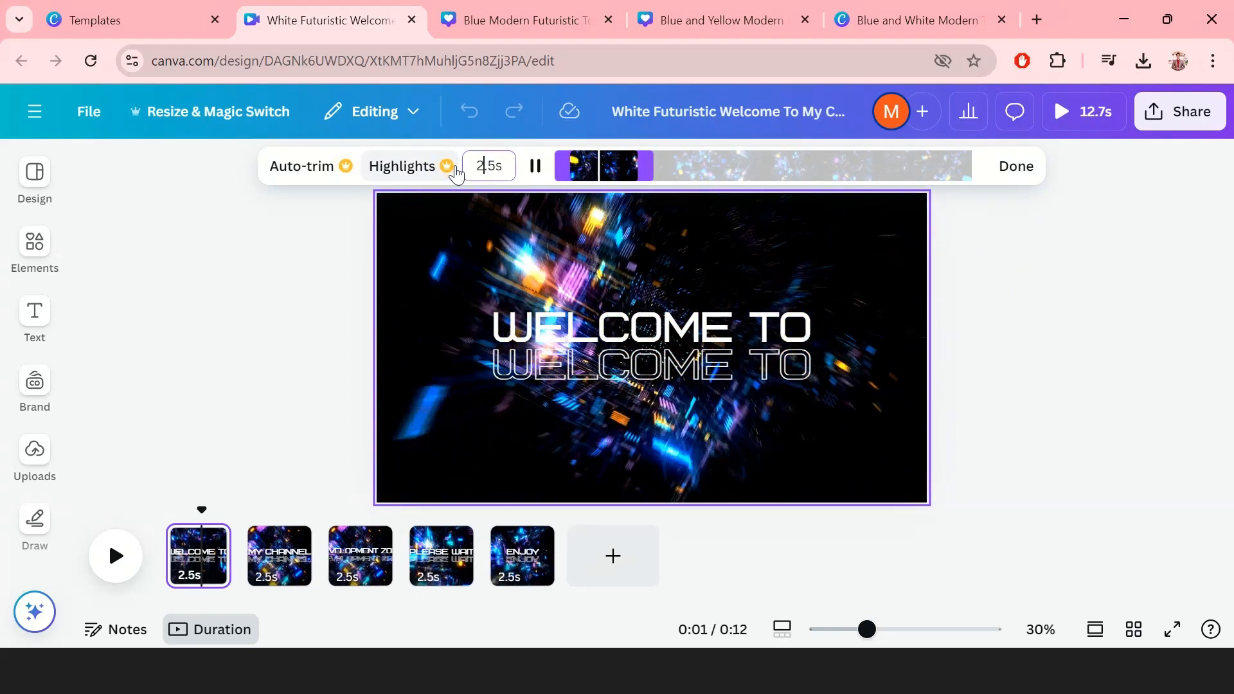
{"action": "key", "text": "BackSpace"}
{"action": "type", "text": "5"}
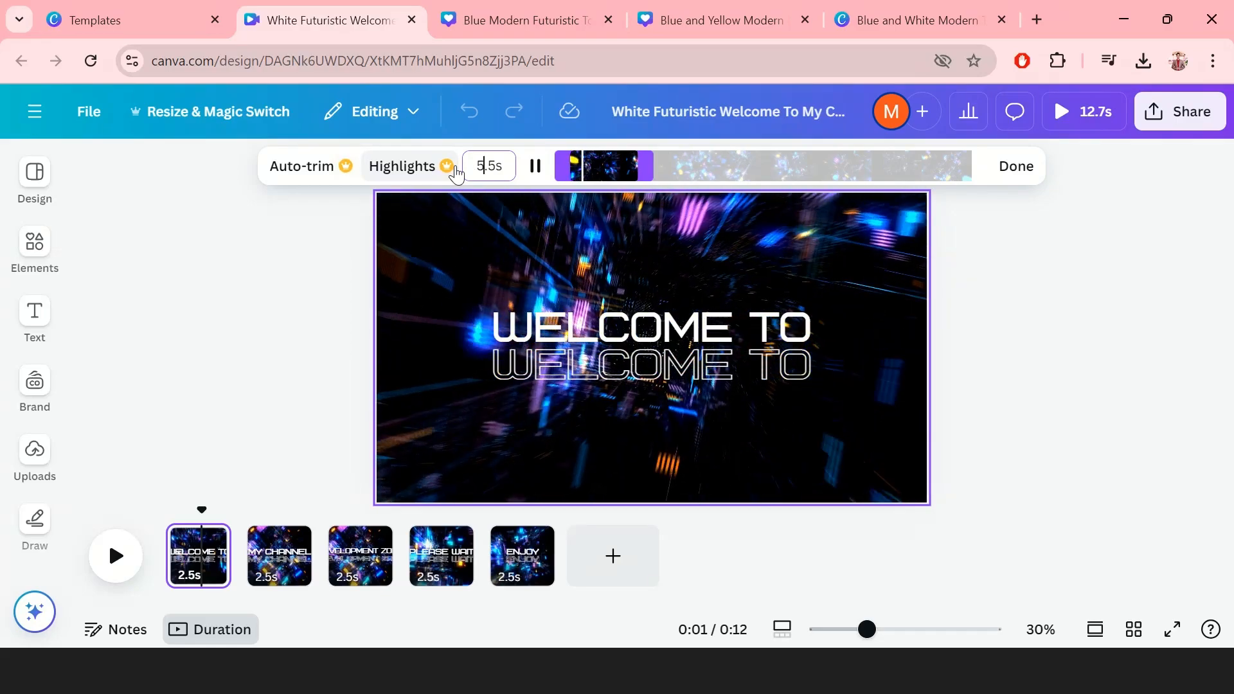
{"action": "key", "text": "Return"}
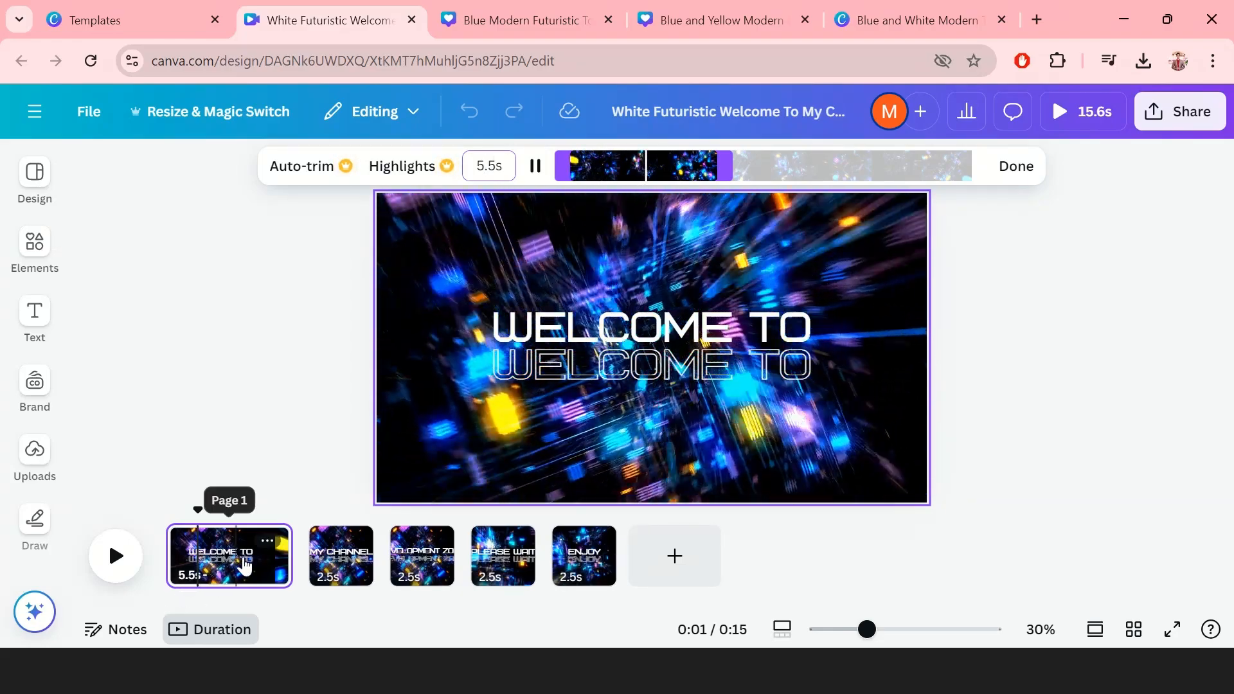
{"action": "left_click", "coordinate": [206, 461]}
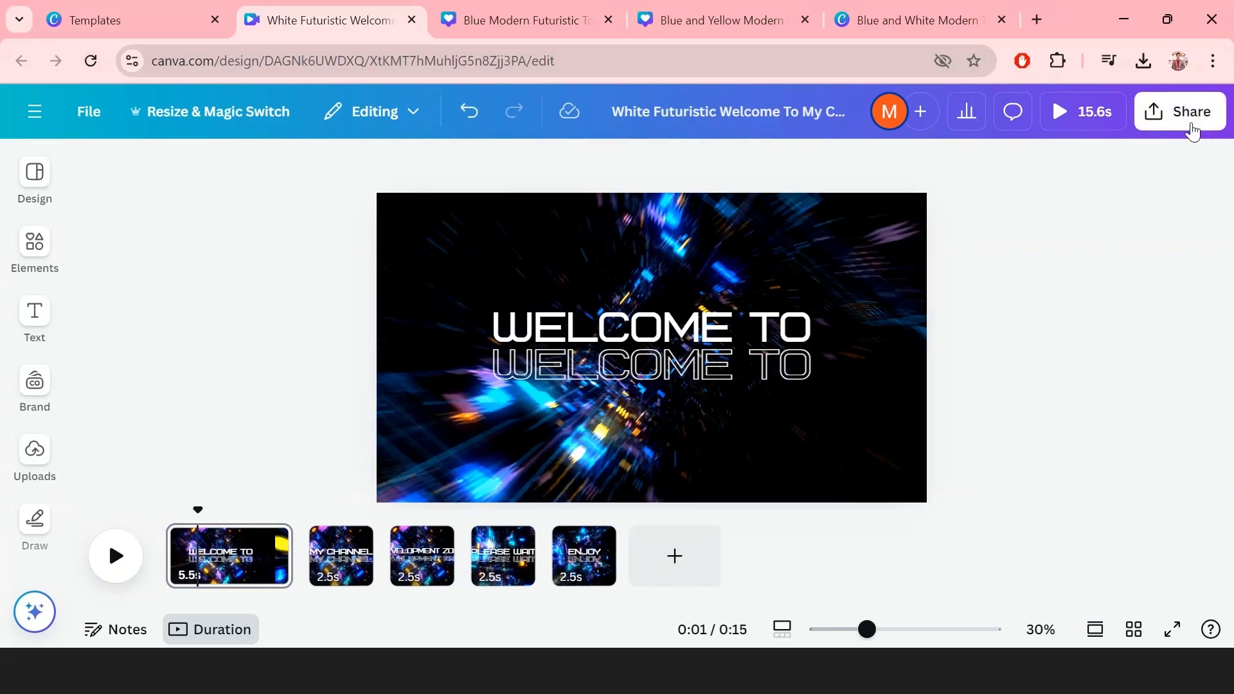
Step: Download all 5 pages as an MP4 video and return to the Templates tab
{"action": "left_click", "coordinate": [1180, 111]}
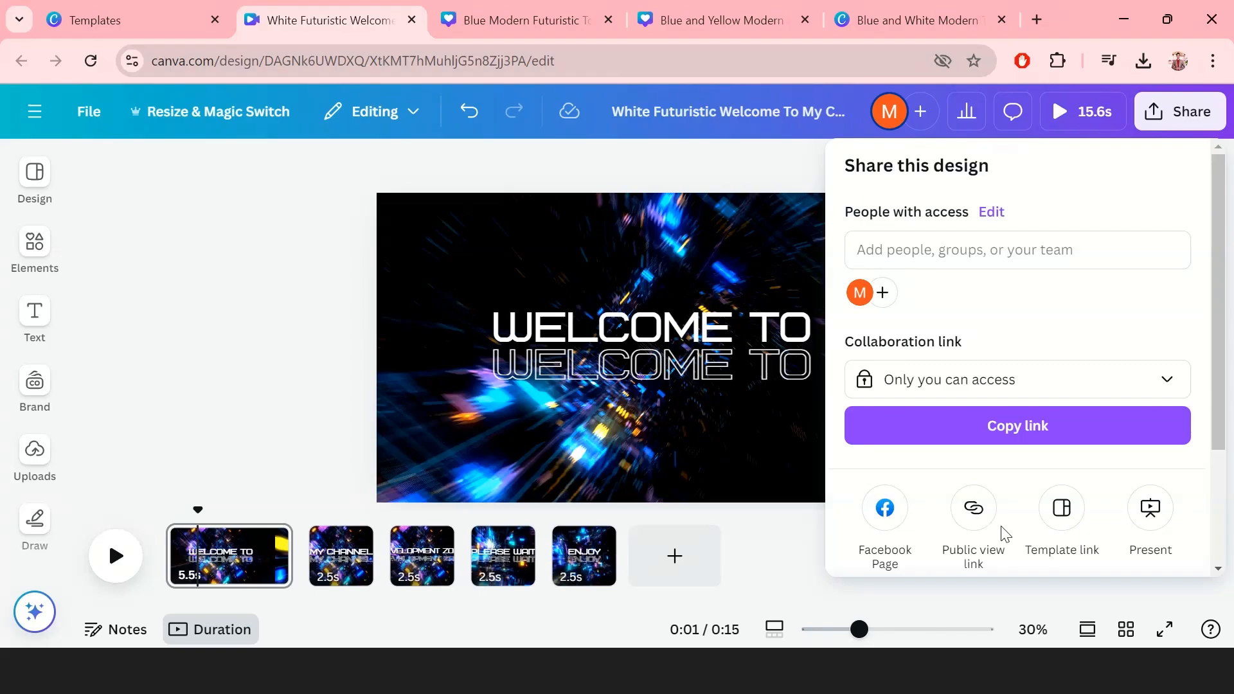
{"action": "scroll", "coordinate": [1006, 535], "scroll_direction": "down", "scroll_amount": 3}
{"action": "left_click", "coordinate": [1044, 449]}
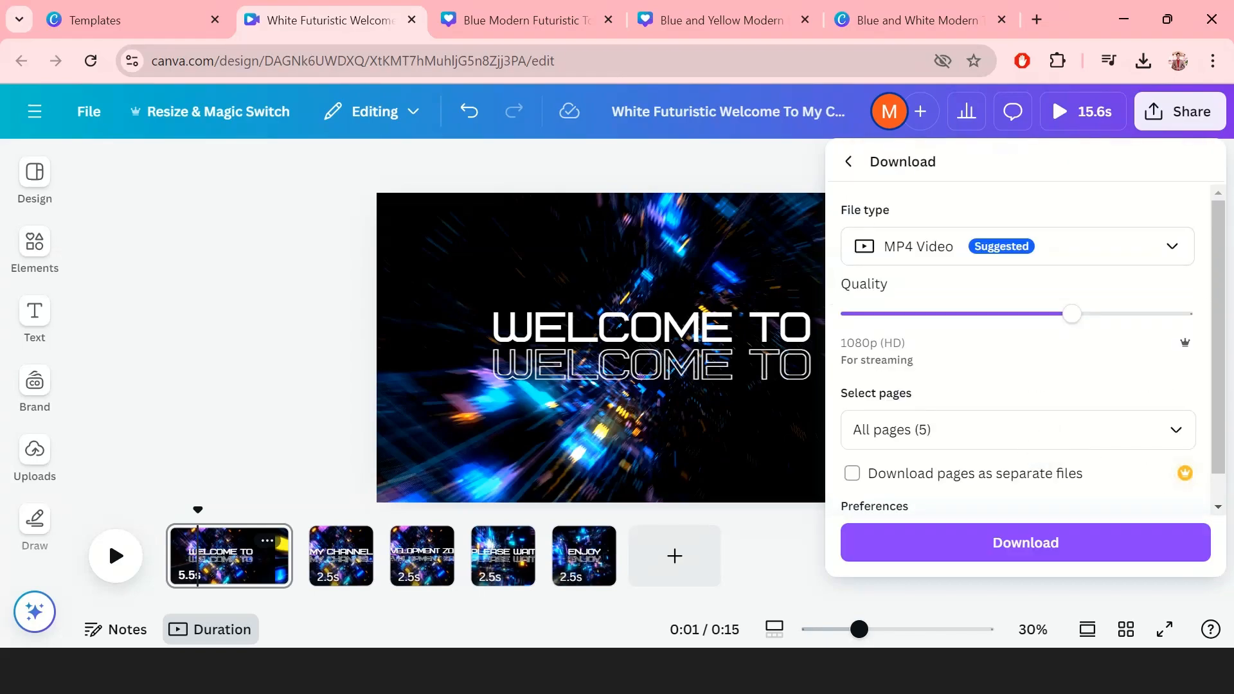
{"action": "left_click", "coordinate": [874, 444]}
{"action": "key", "text": "Return"}
{"action": "key", "text": "Return"}
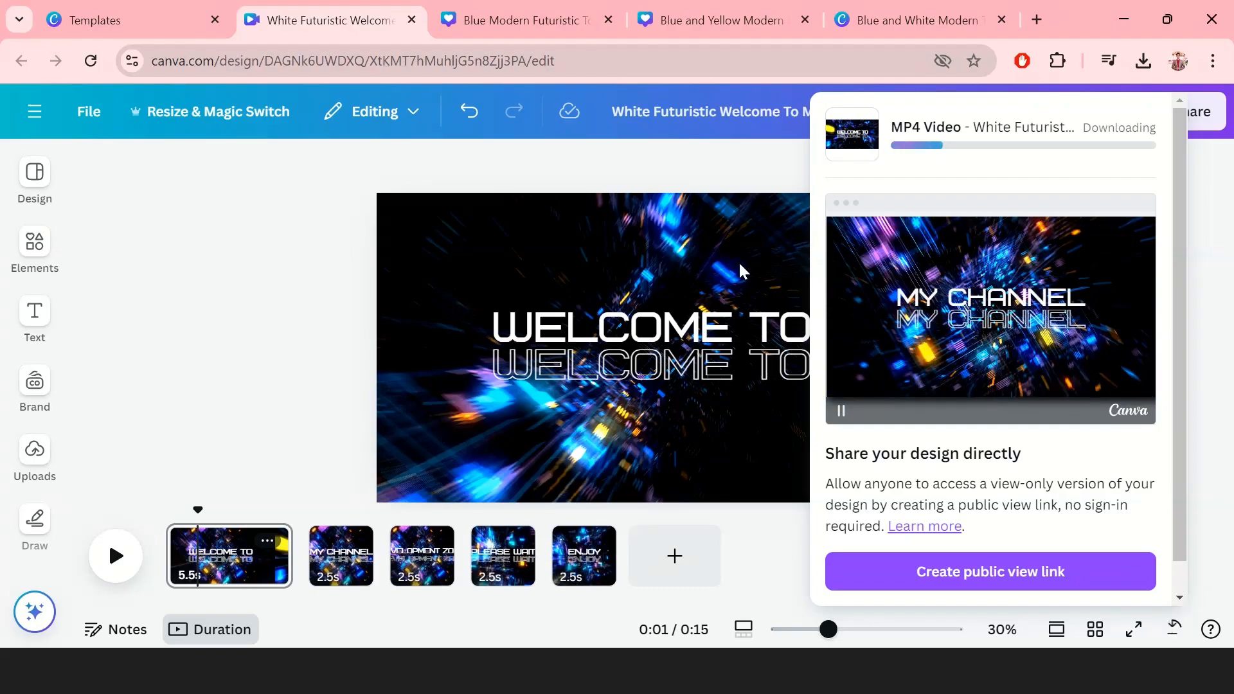
{"action": "left_click", "coordinate": [129, 20]}
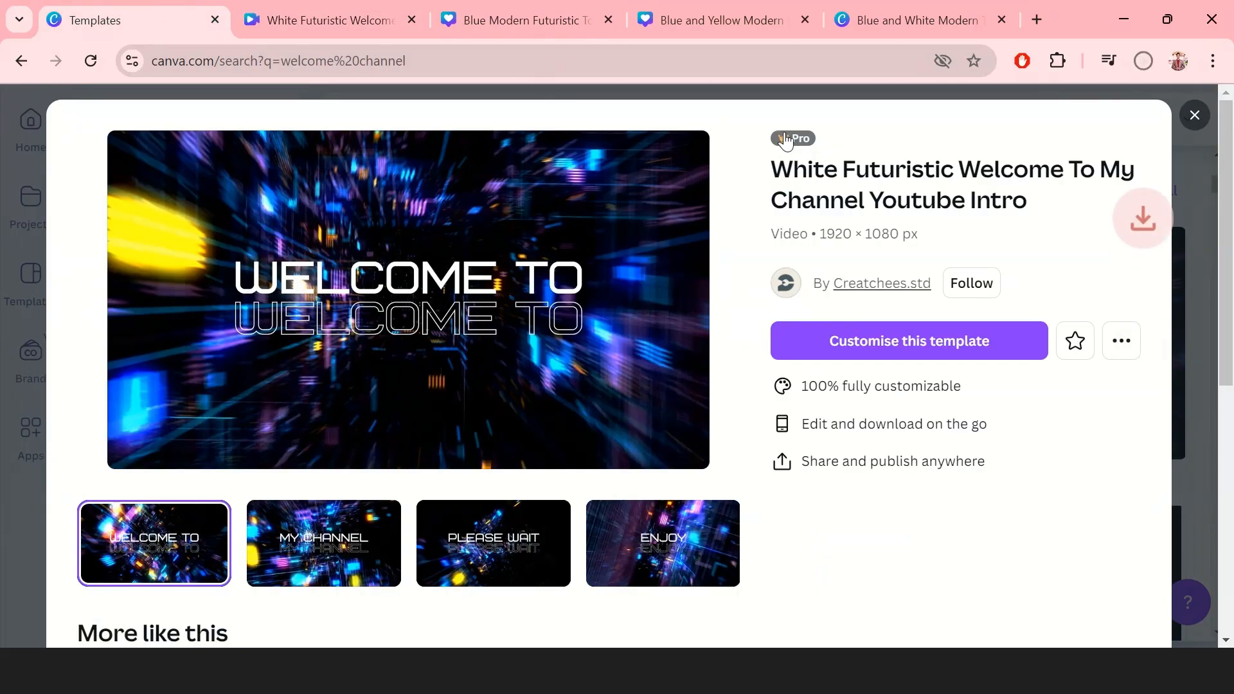
Step: Close the template preview and search templates for 'thank you'
{"action": "key", "text": "Escape"}
{"action": "left_click", "coordinate": [1146, 61]}
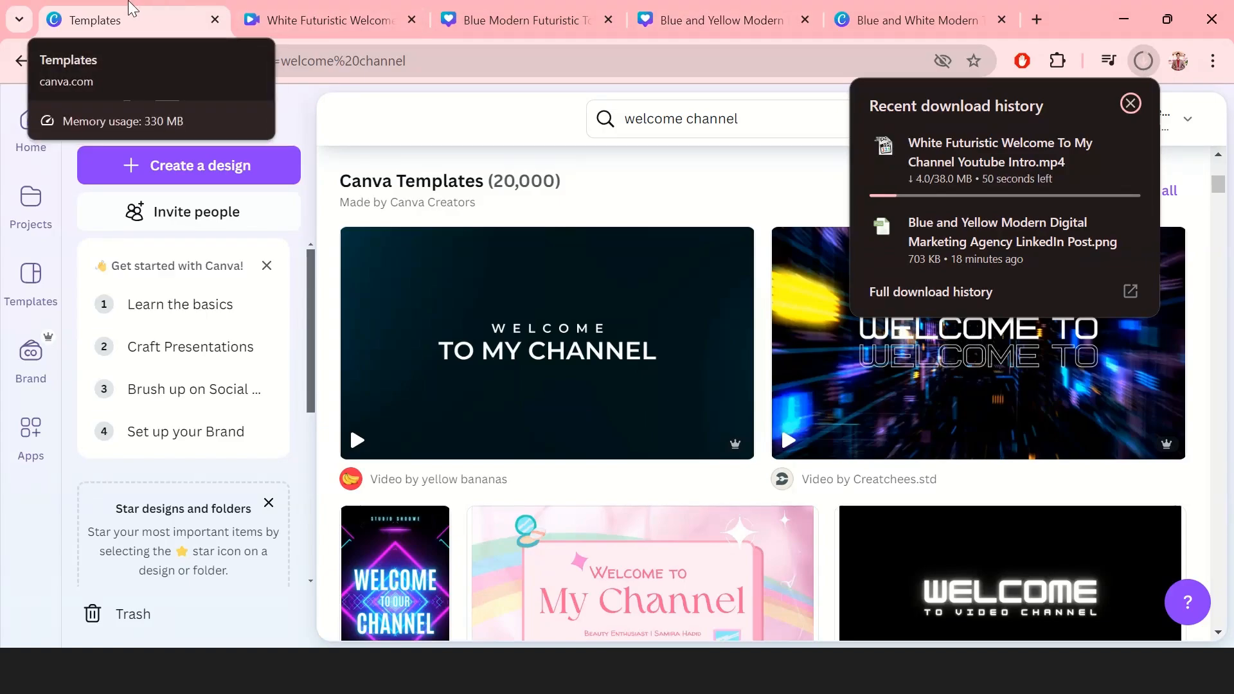
{"action": "left_click", "coordinate": [132, 8]}
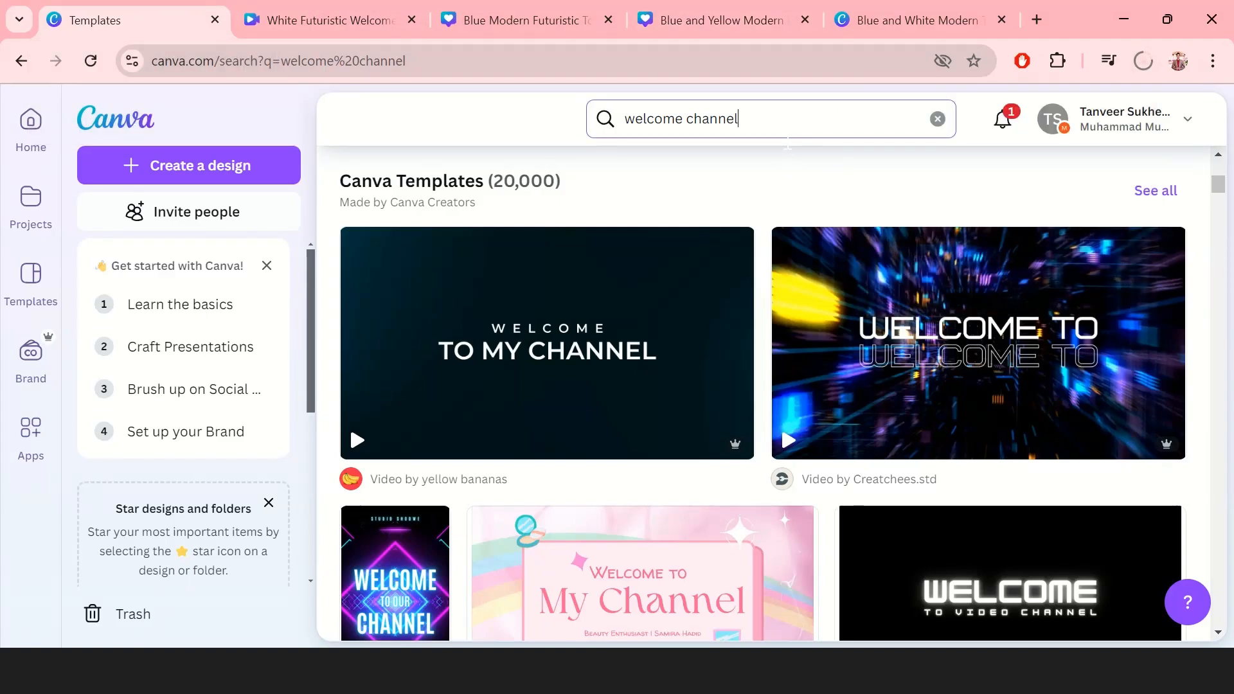
{"action": "left_click", "coordinate": [788, 137]}
{"action": "type", "text": "tha"}
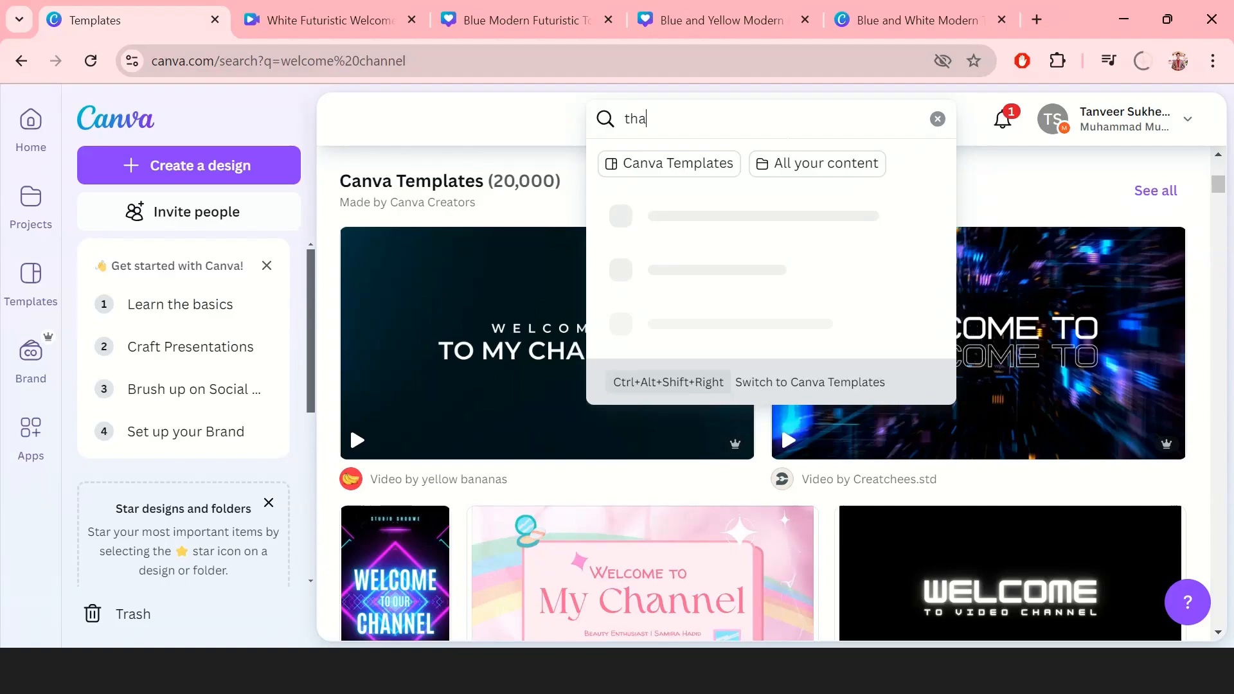
{"action": "type", "text": "nk yoi"}
{"action": "key", "text": "BackSpace"}
{"action": "type", "text": "u"}
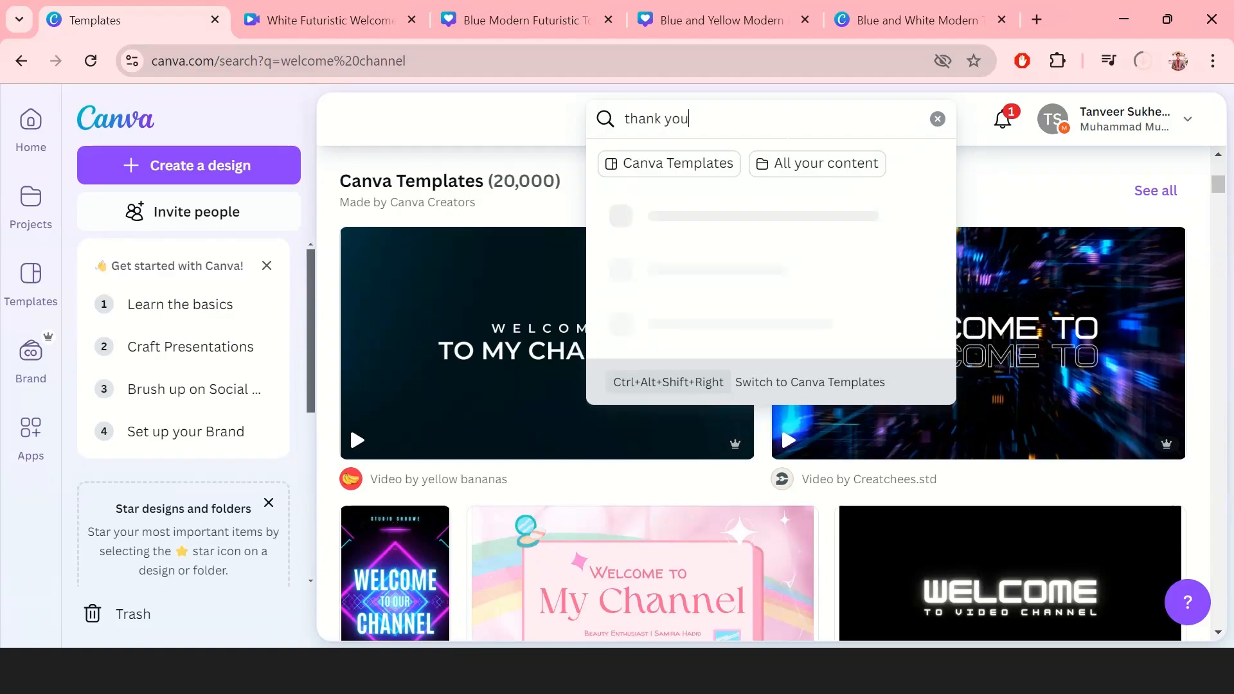
{"action": "key", "text": "Return"}
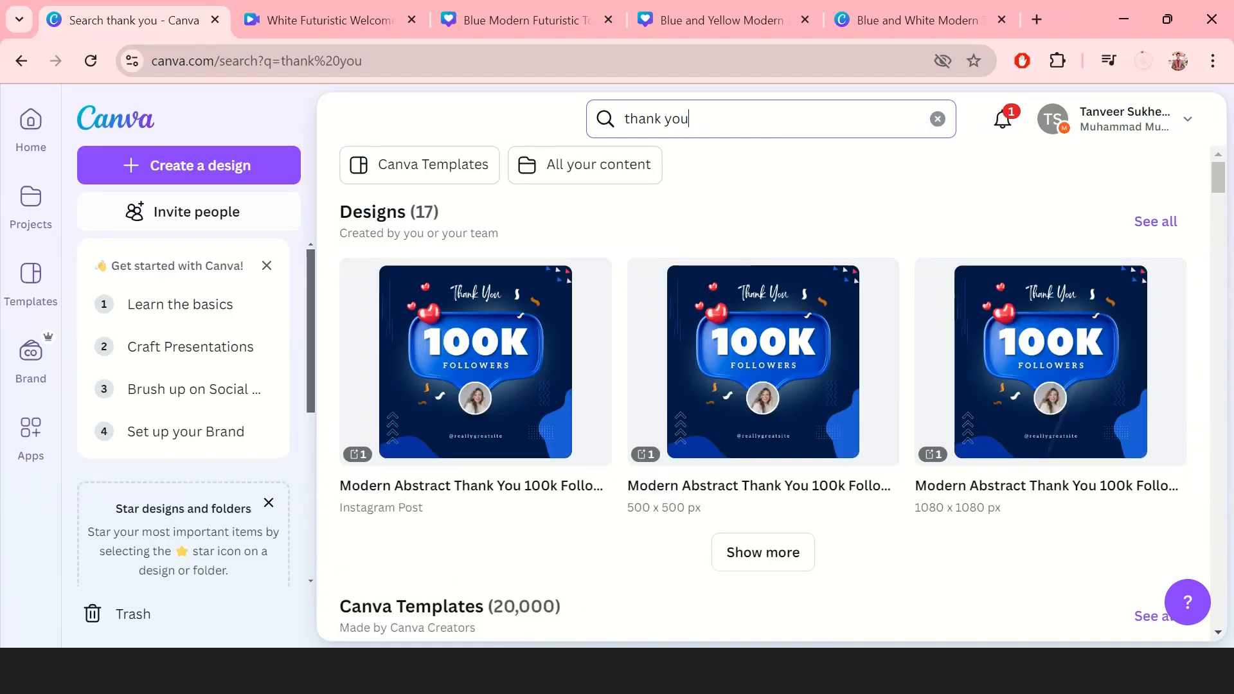
Step: Browse the thank you results, then open the downloaded 38.0 MB intro MP4
{"action": "scroll", "coordinate": [1058, 374], "scroll_direction": "down", "scroll_amount": 8}
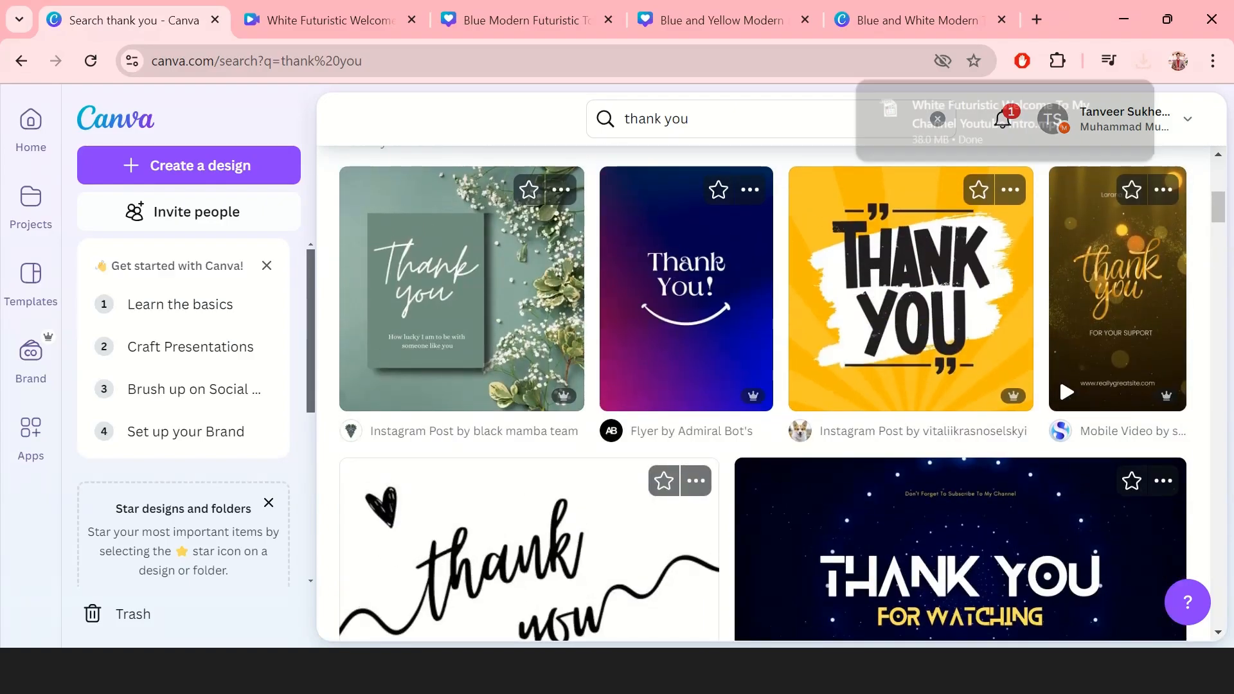
{"action": "scroll", "coordinate": [1058, 375], "scroll_direction": "down", "scroll_amount": 3}
{"action": "scroll", "coordinate": [1058, 248], "scroll_direction": "up", "scroll_amount": 10}
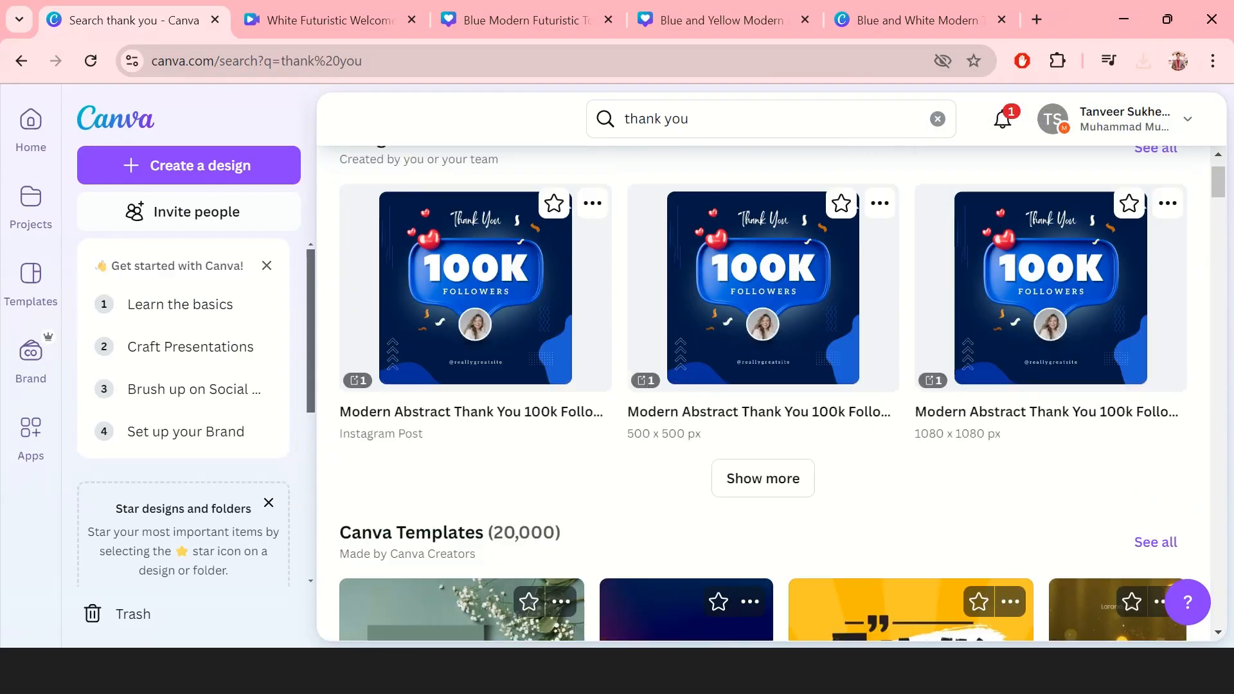
{"action": "scroll", "coordinate": [772, 386], "scroll_direction": "up", "scroll_amount": 1}
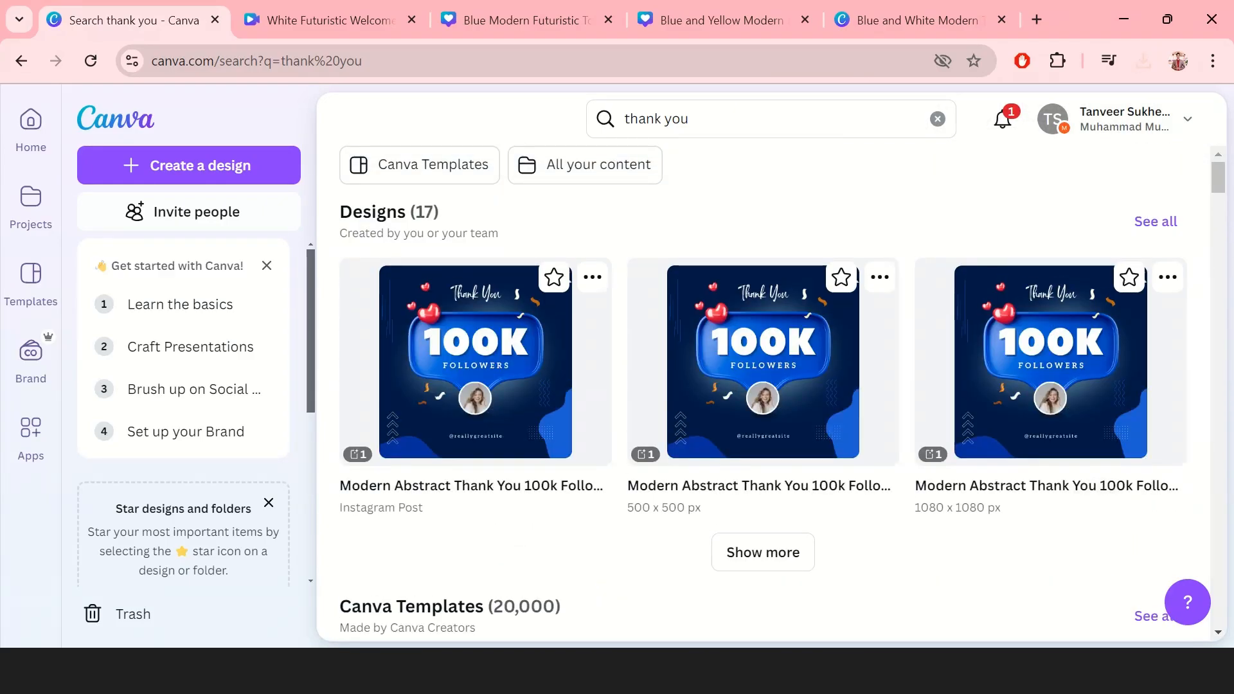
{"action": "left_click", "coordinate": [1149, 67]}
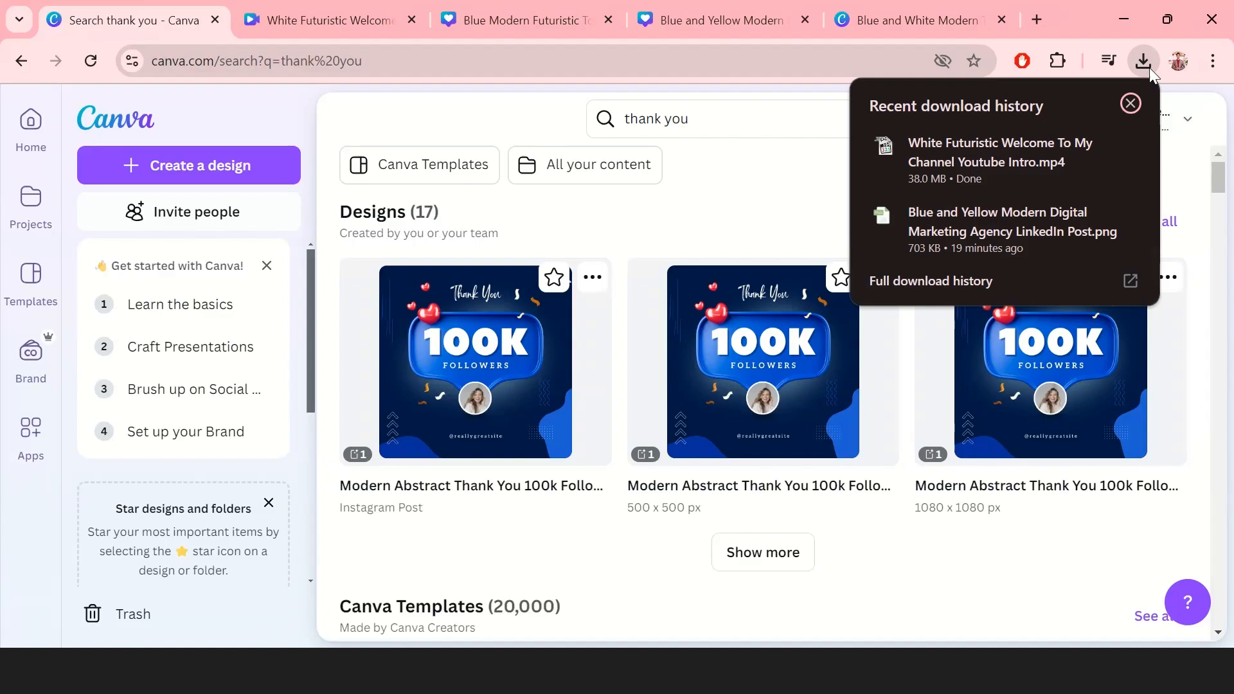
{"action": "left_click", "coordinate": [985, 169]}
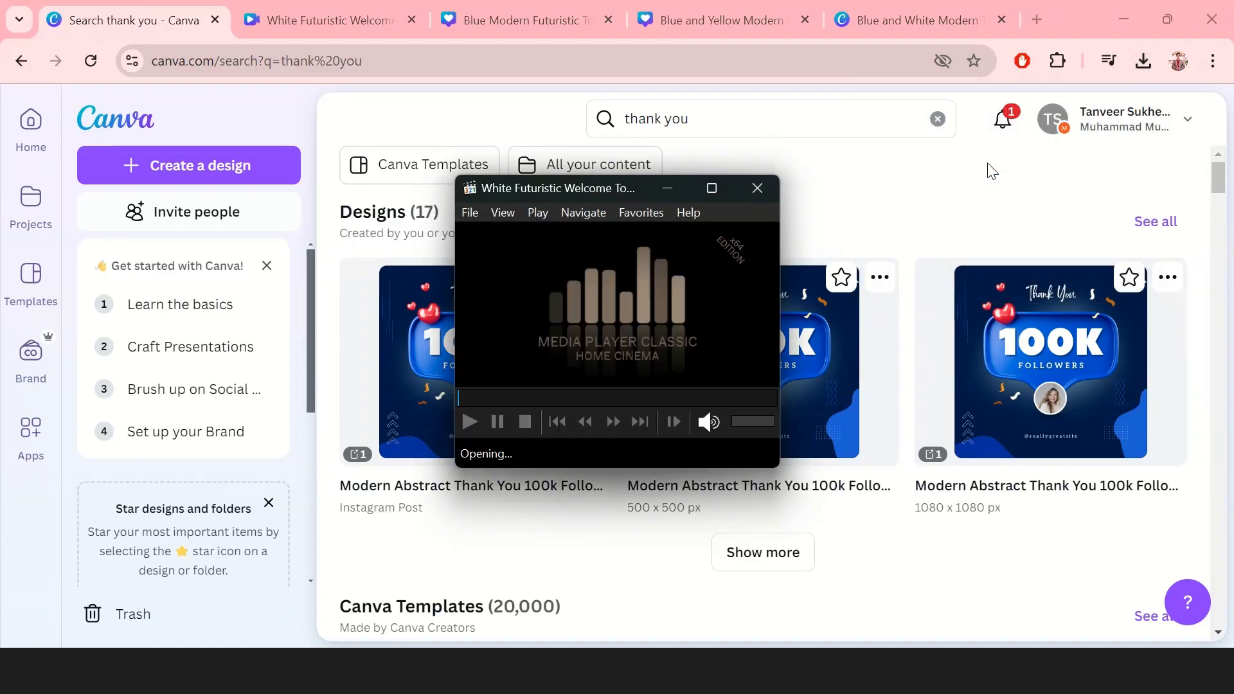